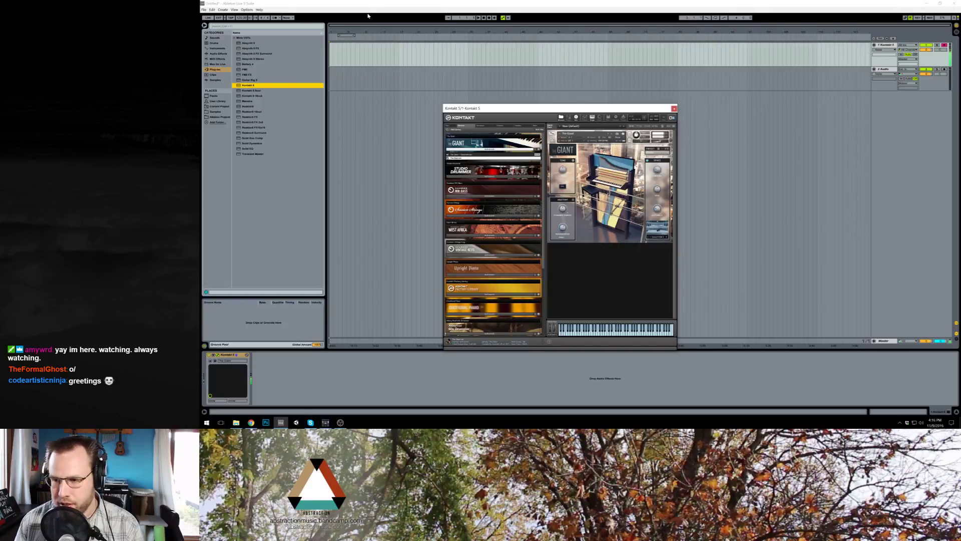
Replace The Giant in Kontakt with the Pizzicato instrument from the Session Strings library
click(341, 423)
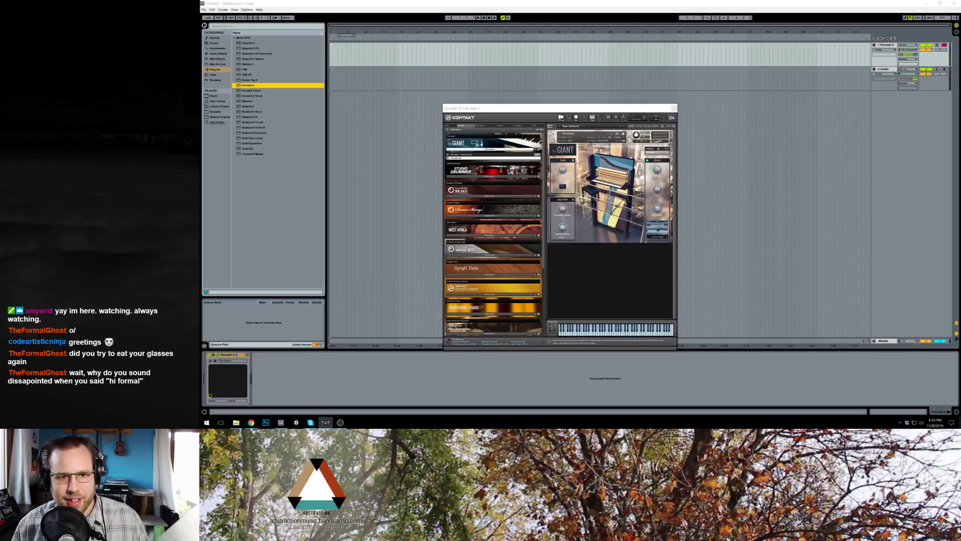
click(671, 134)
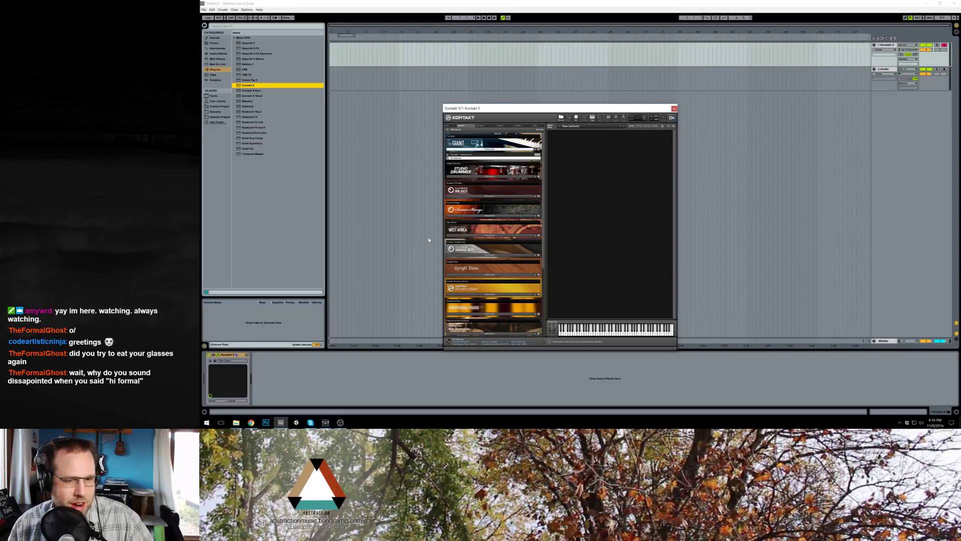
click(495, 216)
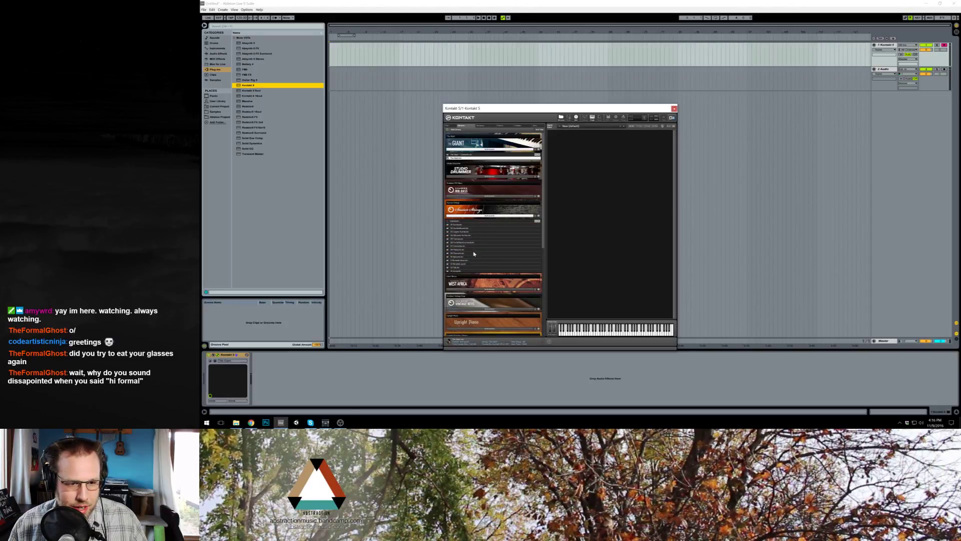
double_click(472, 249)
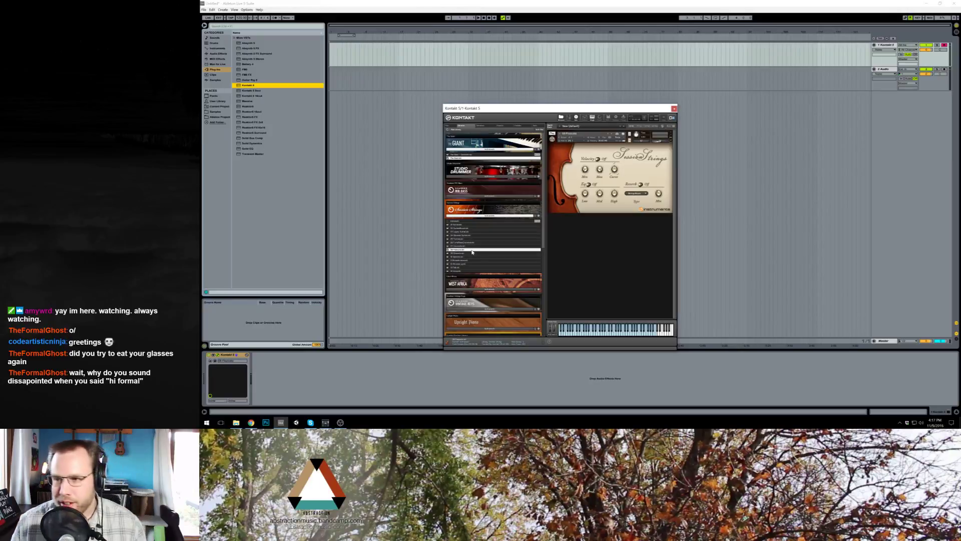
click(362, 73)
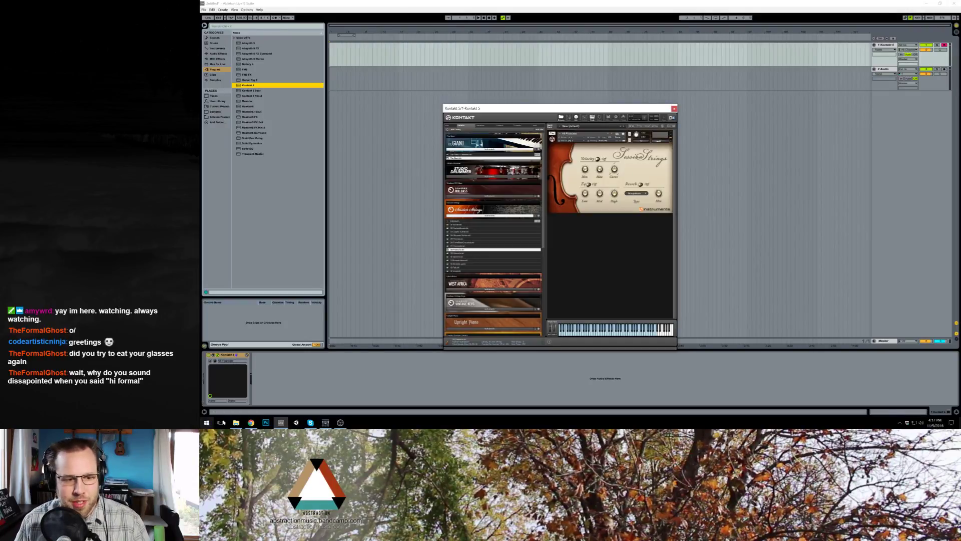
Open the bookmarked countdown timer in Firefox, set it to 1 h 45 m 00 s, start it and return to Ableton Live
click(210, 424)
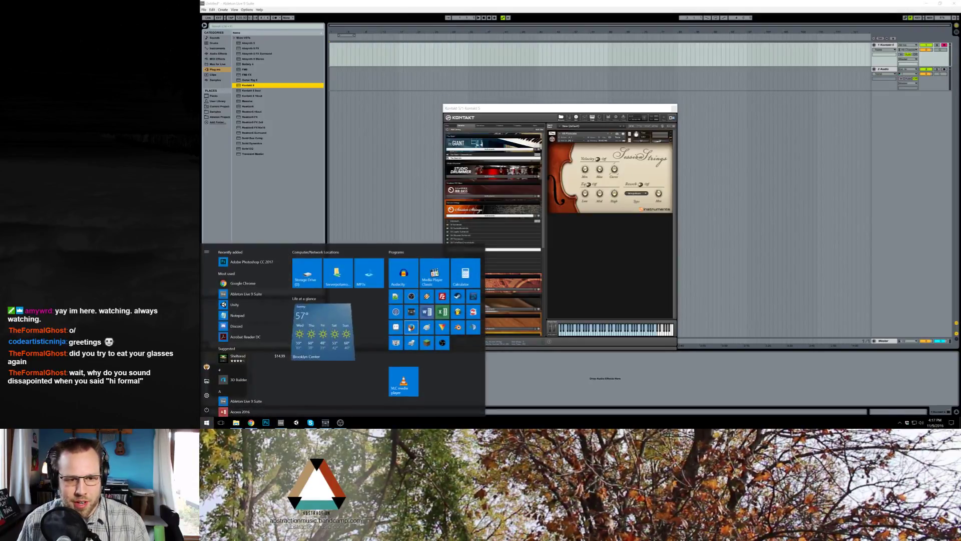
click(413, 326)
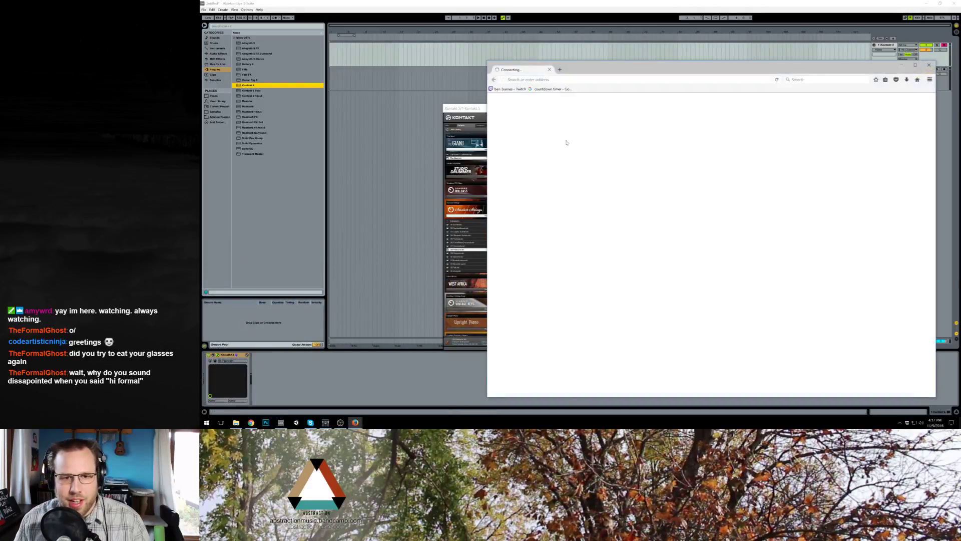
click(551, 89)
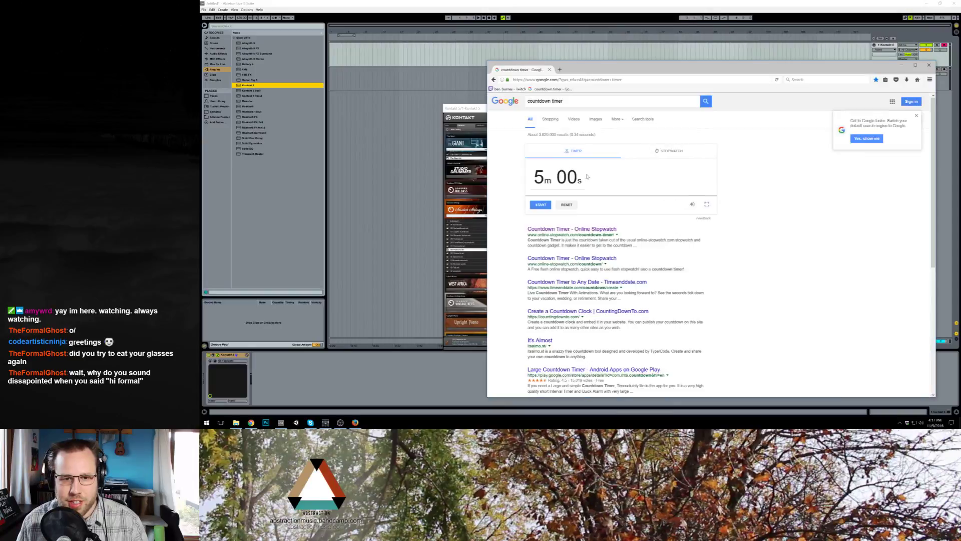
click(534, 176)
text(14500)
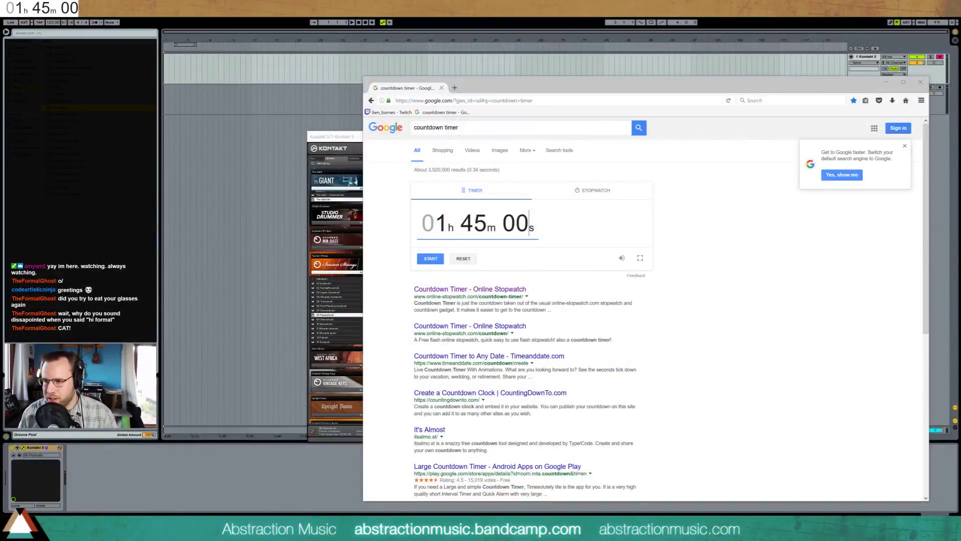
click(401, 244)
click(431, 259)
click(562, 23)
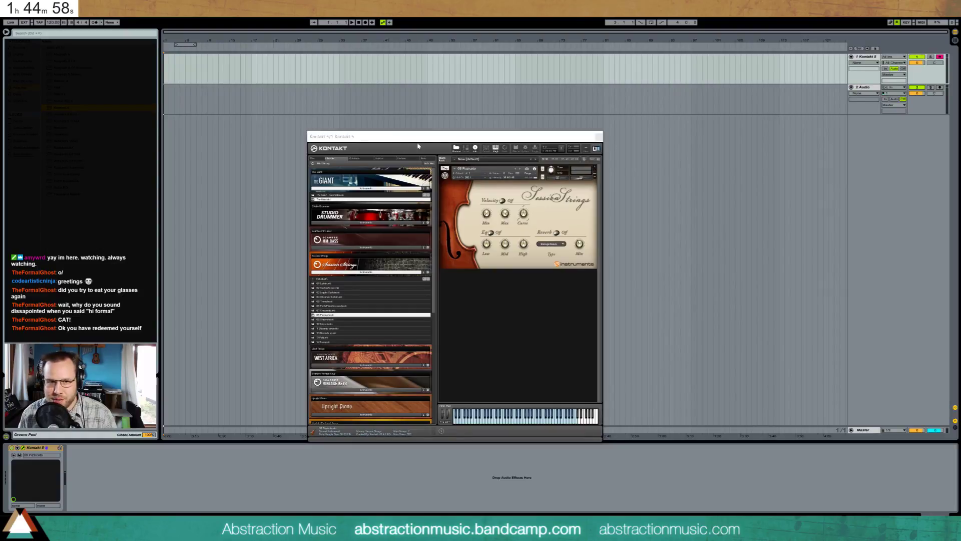
Close the Kontakt window and insert an empty four-bar MIDI clip starting at bar 5 on the Kontakt track
drag(418, 146, 368, 166)
click(547, 156)
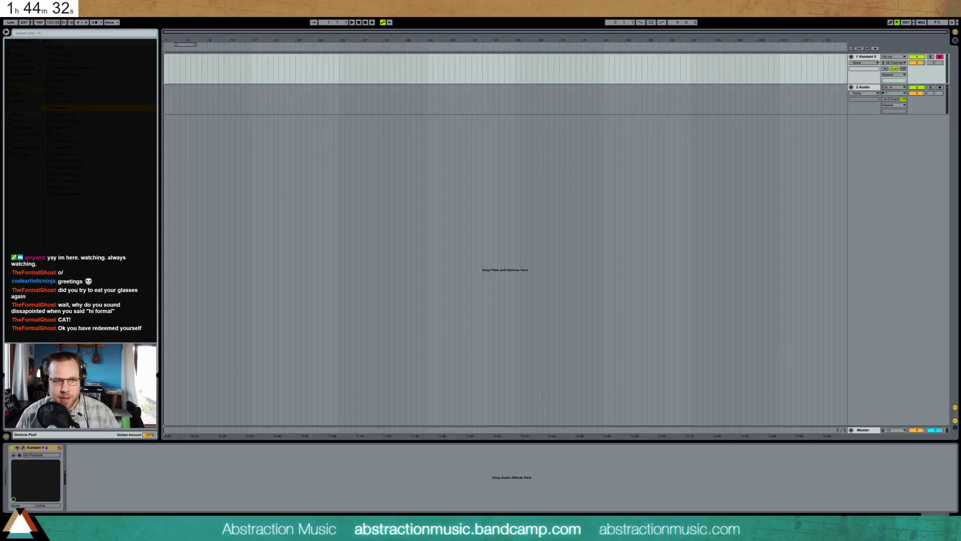
drag(199, 65, 204, 65)
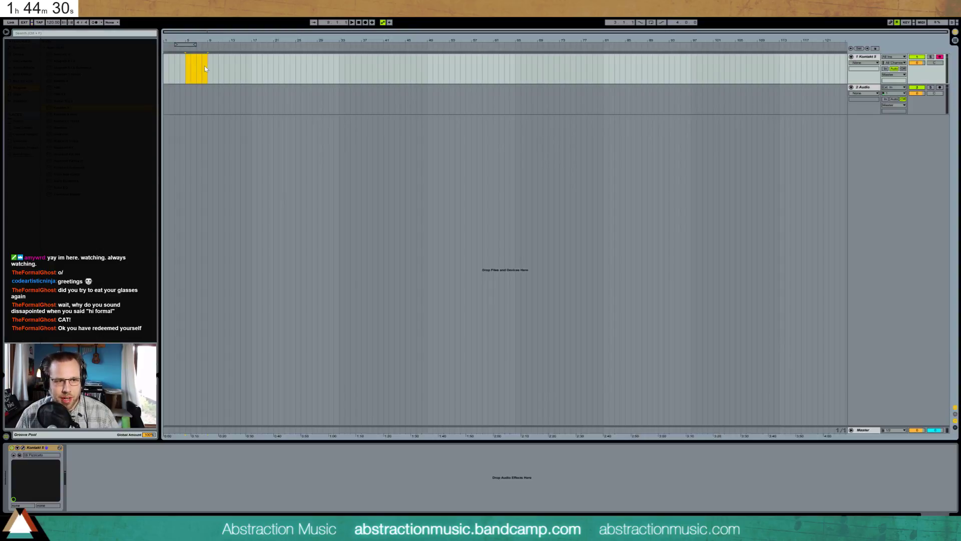
Slow the project tempo by tapping it in and adjusting it, with a brief playback check
click(42, 24)
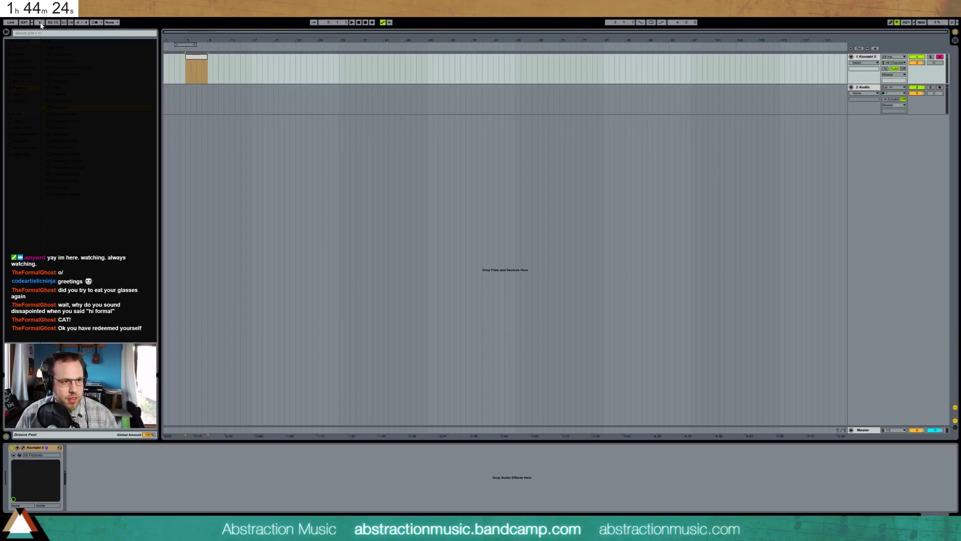
key(space)
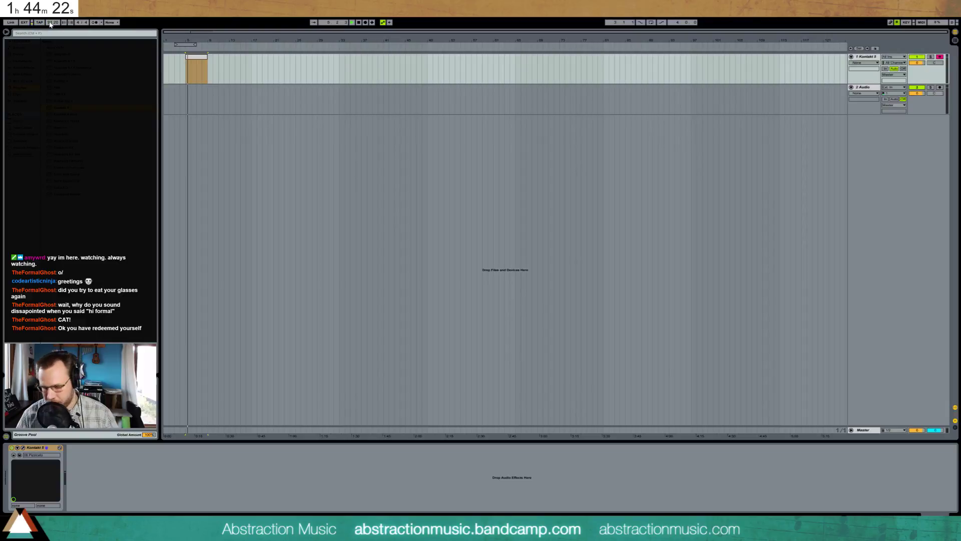
scroll(51, 24, down, 2)
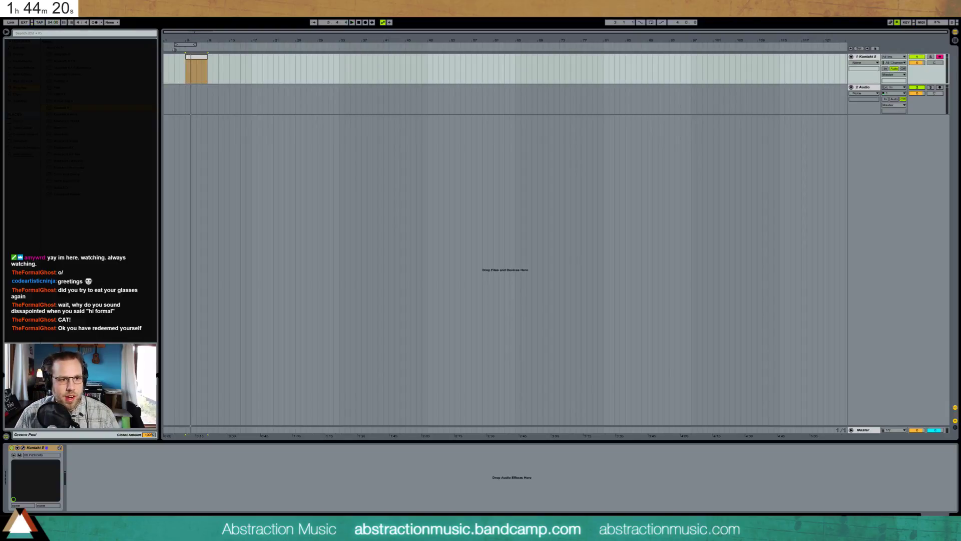
Draw C notes on beats 1, 2 and 3 of the clip's first bar, and a G–A–G figure around beat 4
double_click(195, 64)
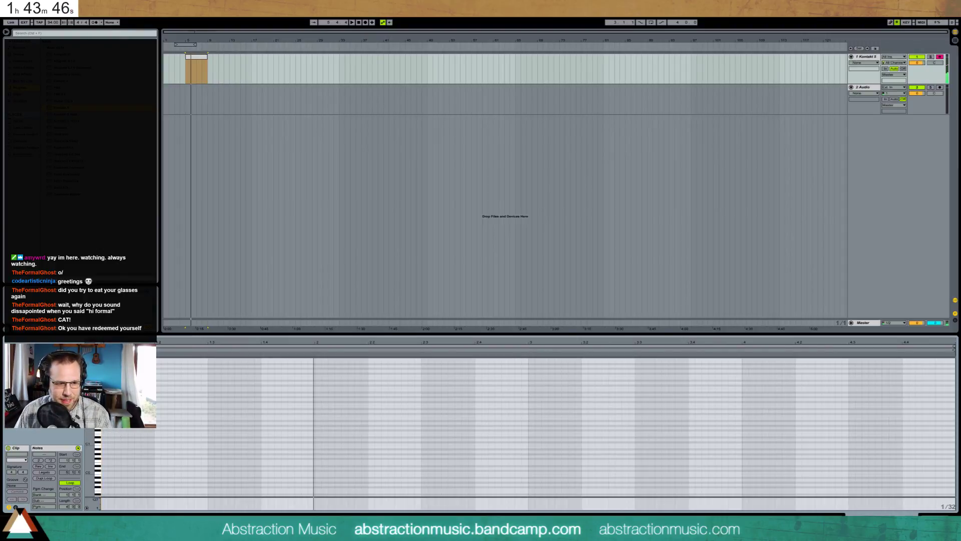
scroll(92, 453, up, 4)
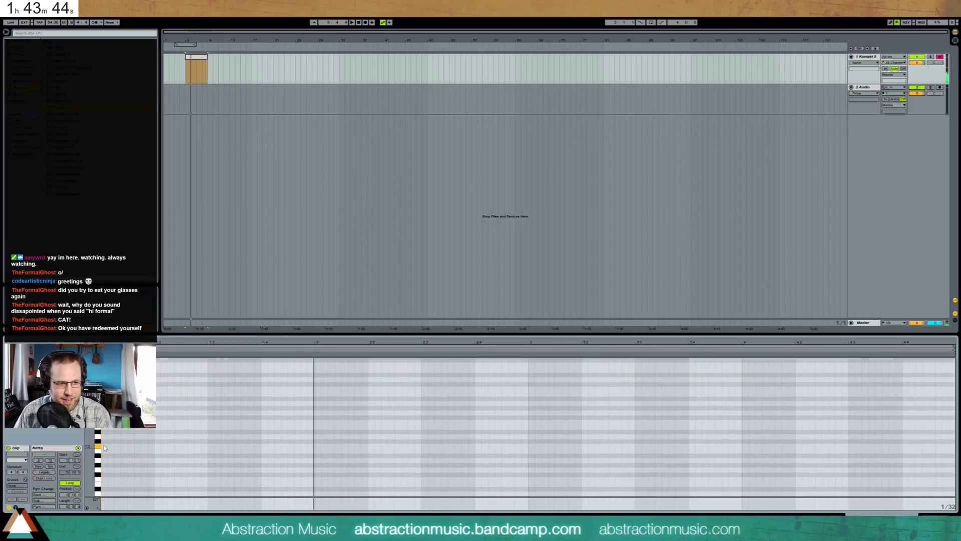
double_click(104, 446)
double_click(157, 446)
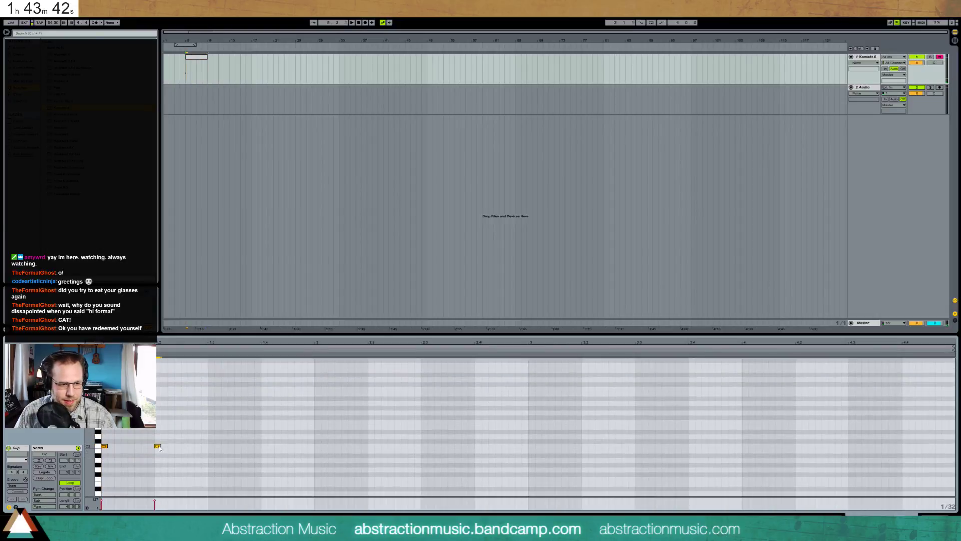
double_click(211, 445)
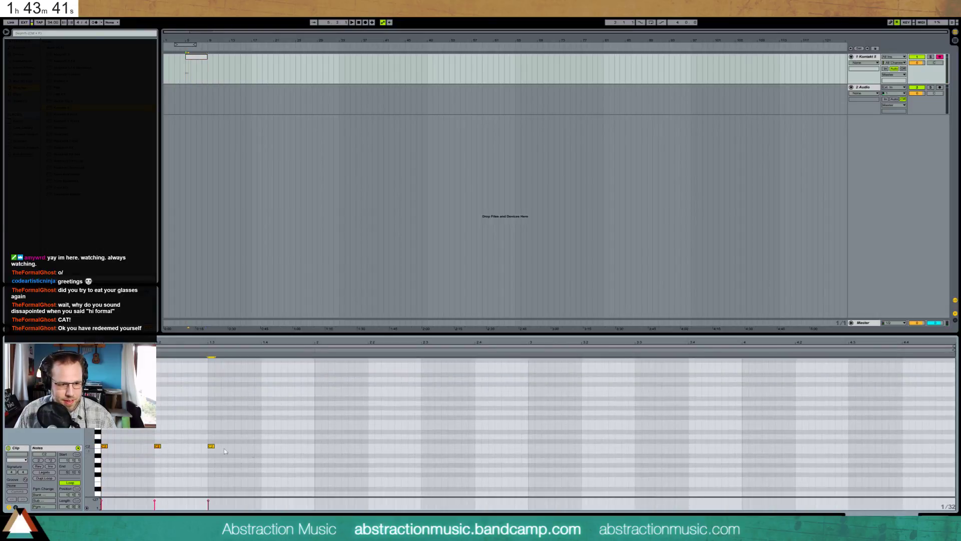
click(253, 412)
double_click(253, 411)
double_click(264, 403)
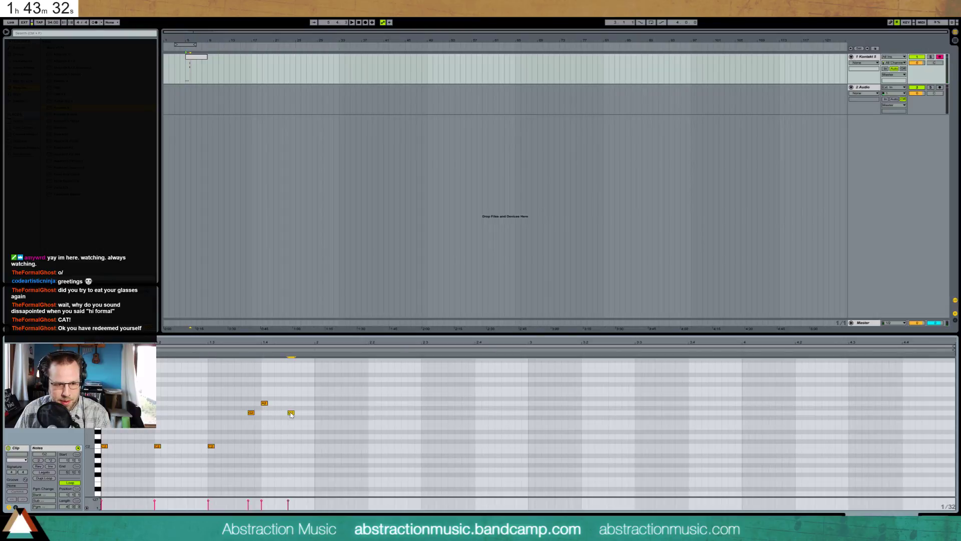
Duplicate the first bar's notes across the remaining three bars of the clip and audition the pattern
drag(315, 378, 103, 475)
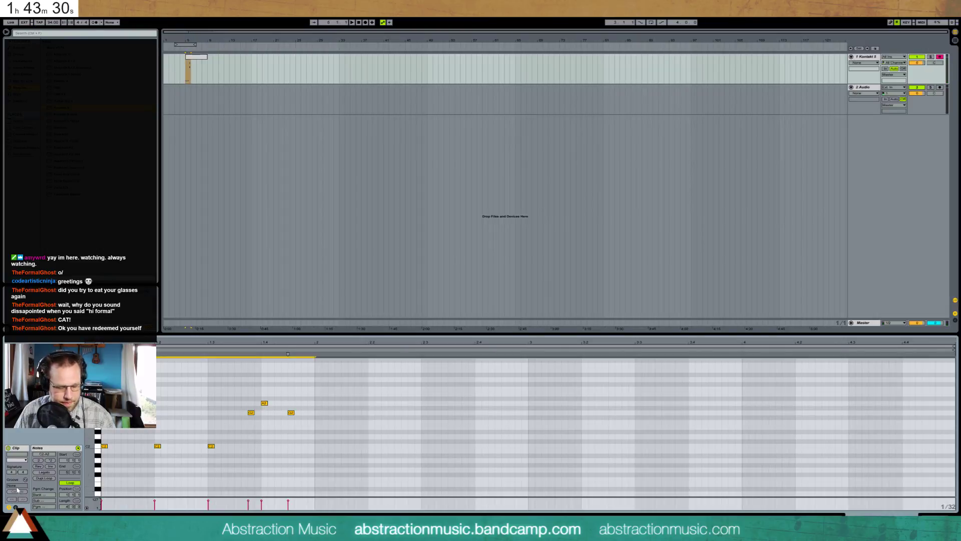
key(ctrl+d)
key(ctrl+d)
key(ctrl+d)
key(space)
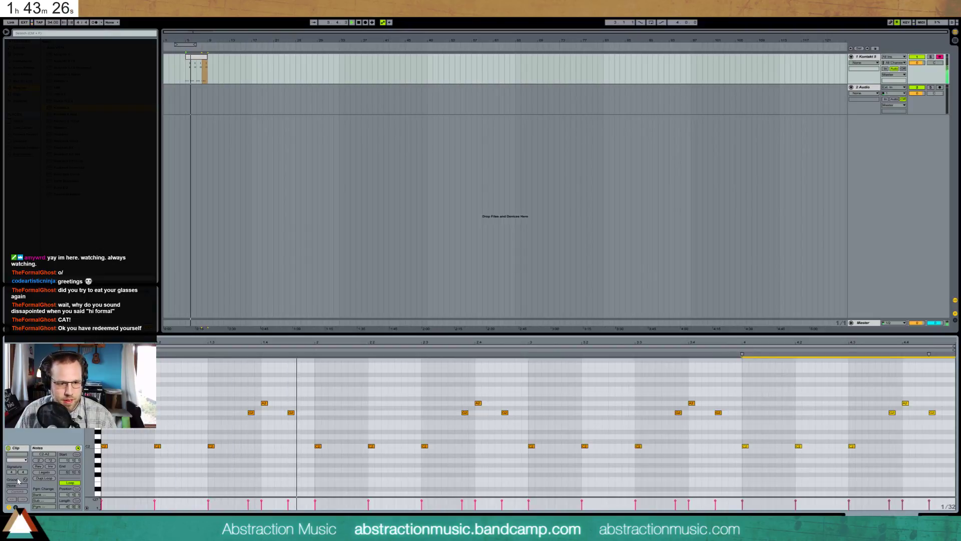
key(space)
Add G notes just before beats 2 and 3 of the first bar, and delete the copied notes in bars 2 to 4
click(141, 410)
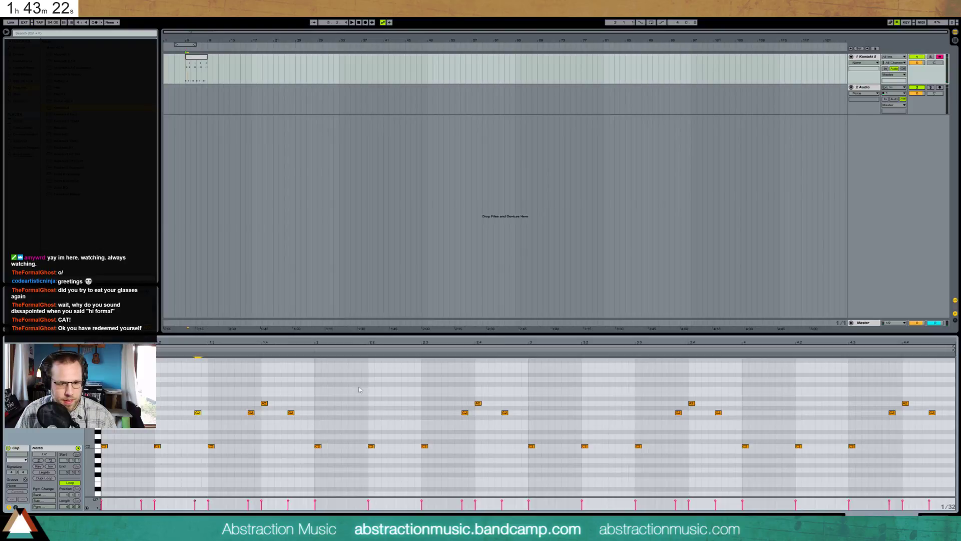
drag(318, 373, 953, 381)
key(Delete)
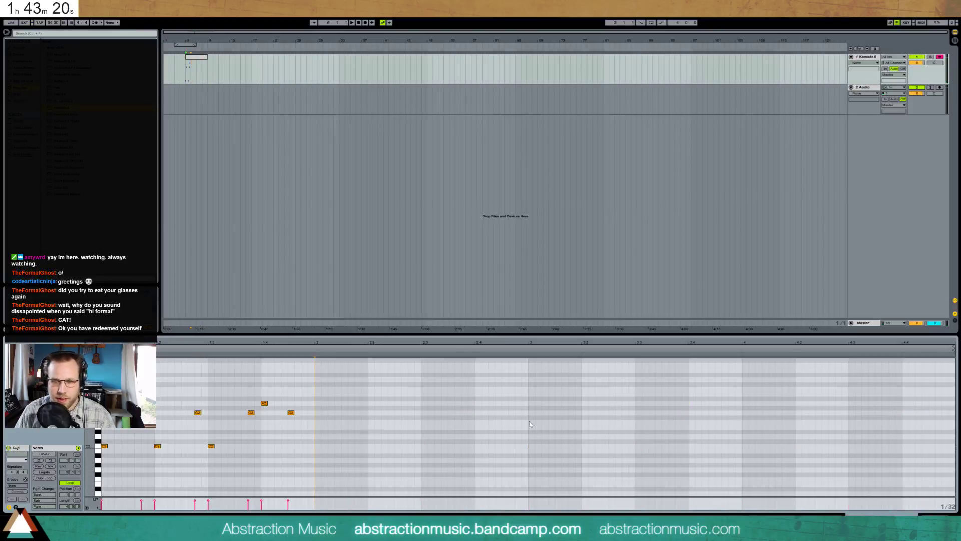
Duplicate the revised first bar's notes three times to fill the four-bar clip, and play it back
drag(316, 378, 151, 433)
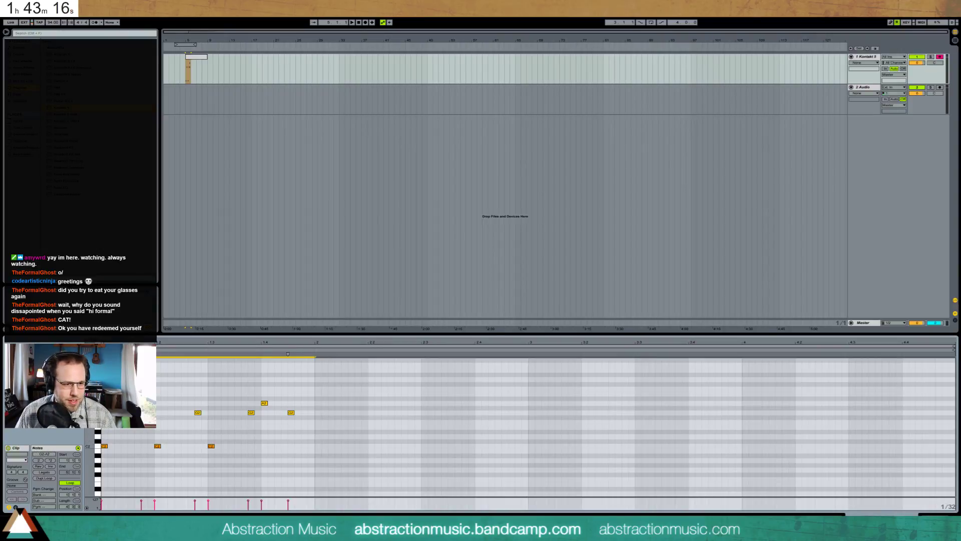
drag(102, 372, 313, 456)
key(ctrl+d)
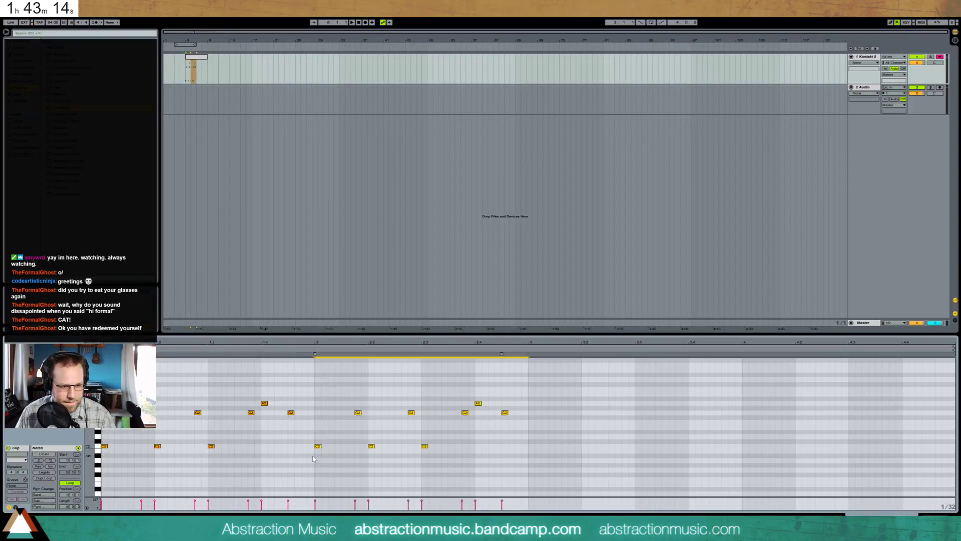
key(ctrl+d)
key(ctrl+d)
key(space)
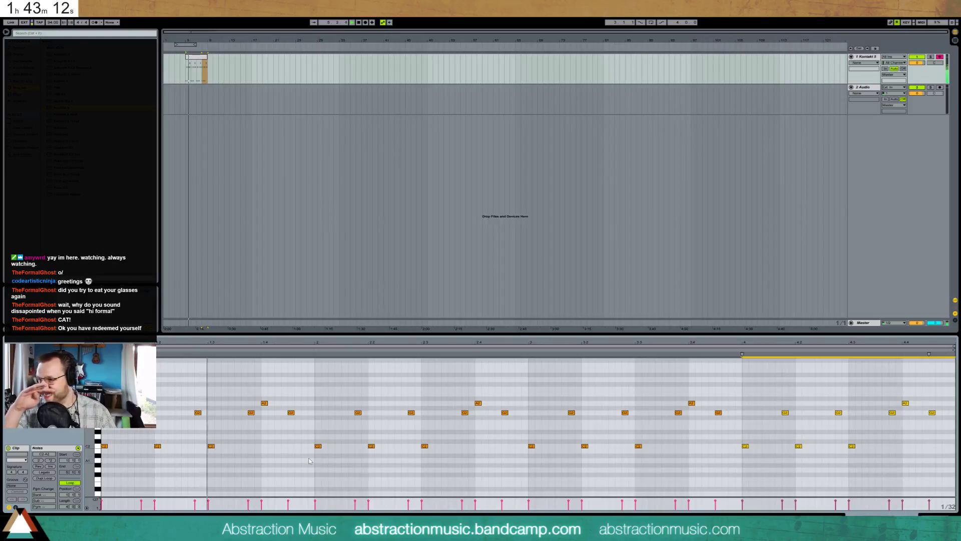
key(space)
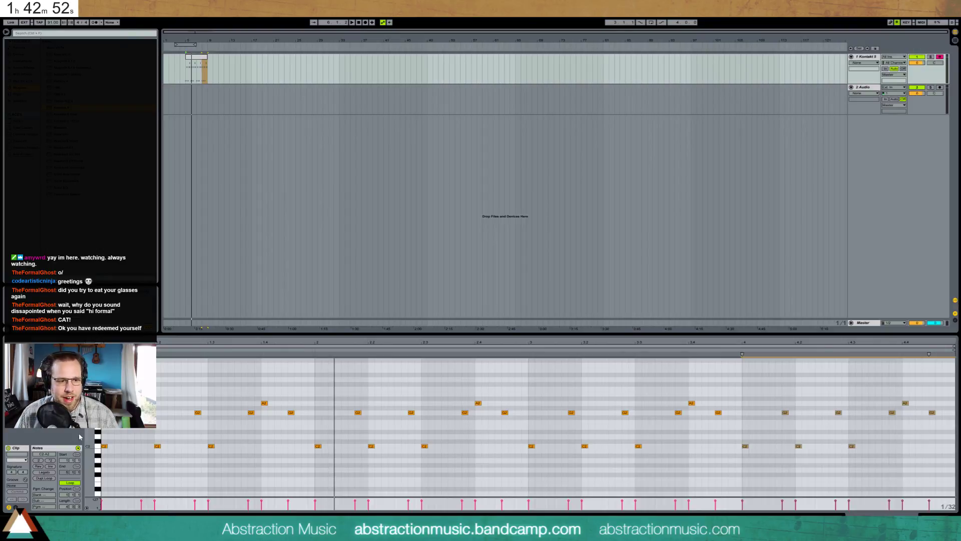
Add a C note an octave below the pattern at the clip's start, and lengthen all notes by one 1/32 grid unit
drag(89, 445, 99, 470)
double_click(106, 485)
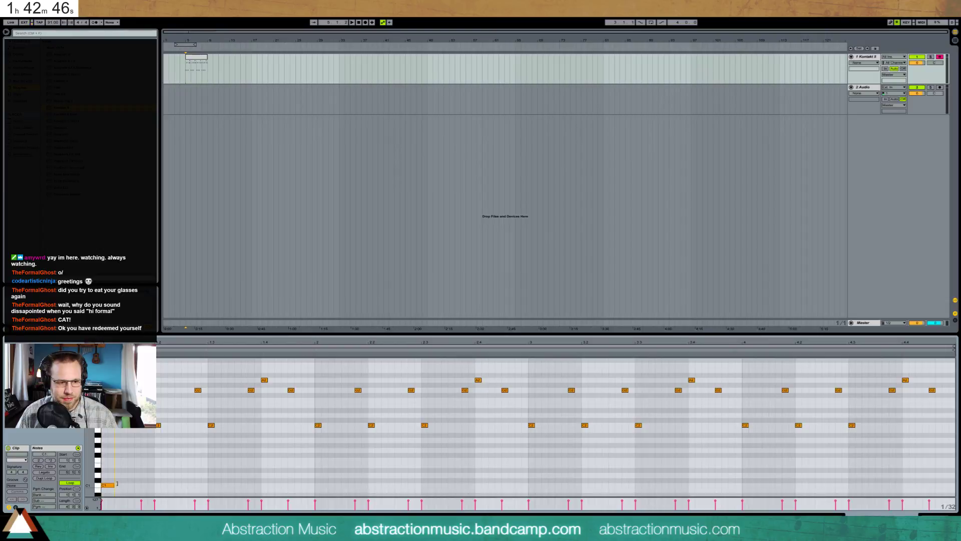
key(ctrl+a)
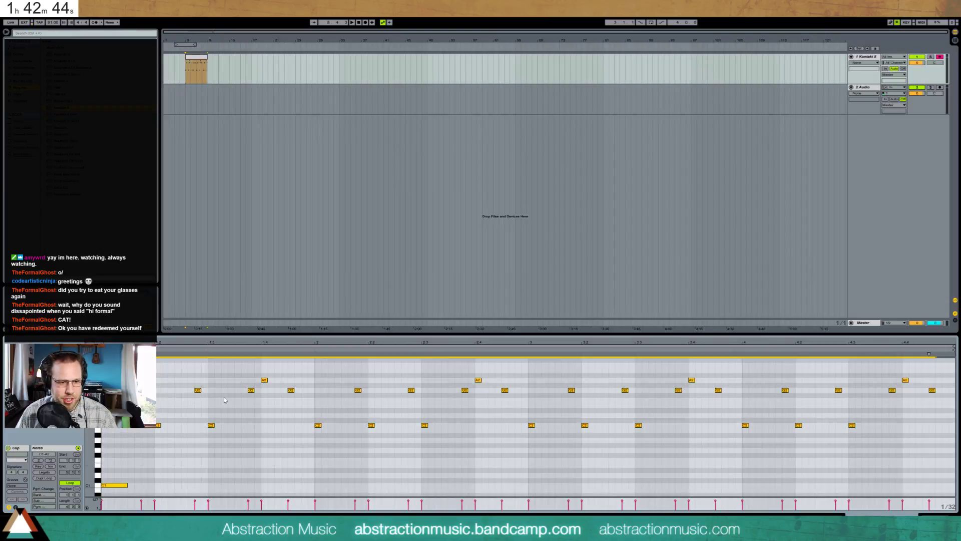
drag(254, 390, 260, 390)
click(266, 420)
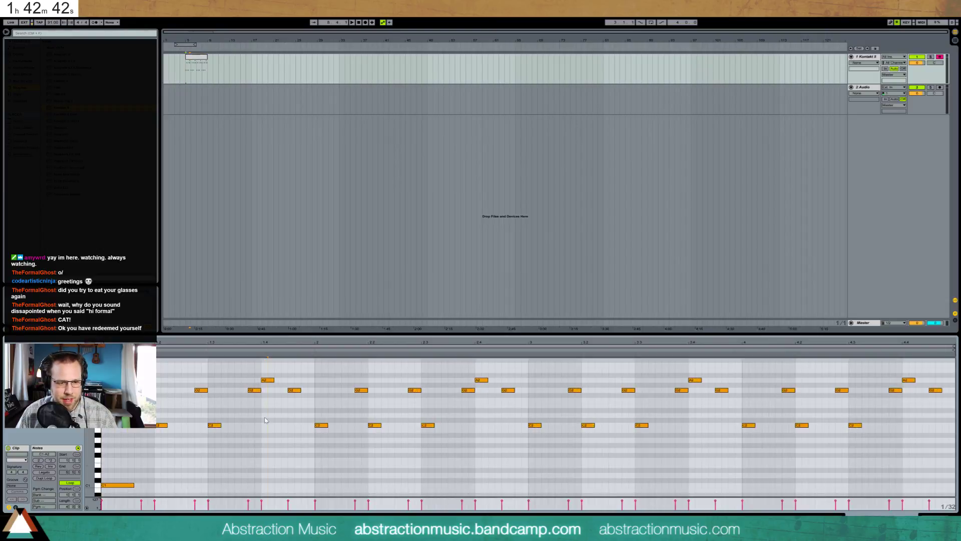
Audition the lengthened pizzicato pattern together with the low C note at the clip's start
key(space)
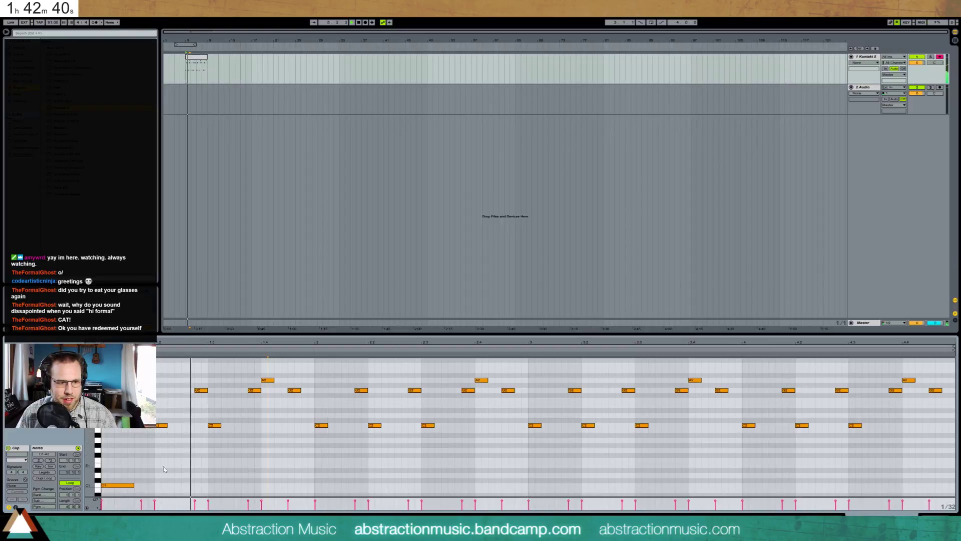
key(space)
click(119, 486)
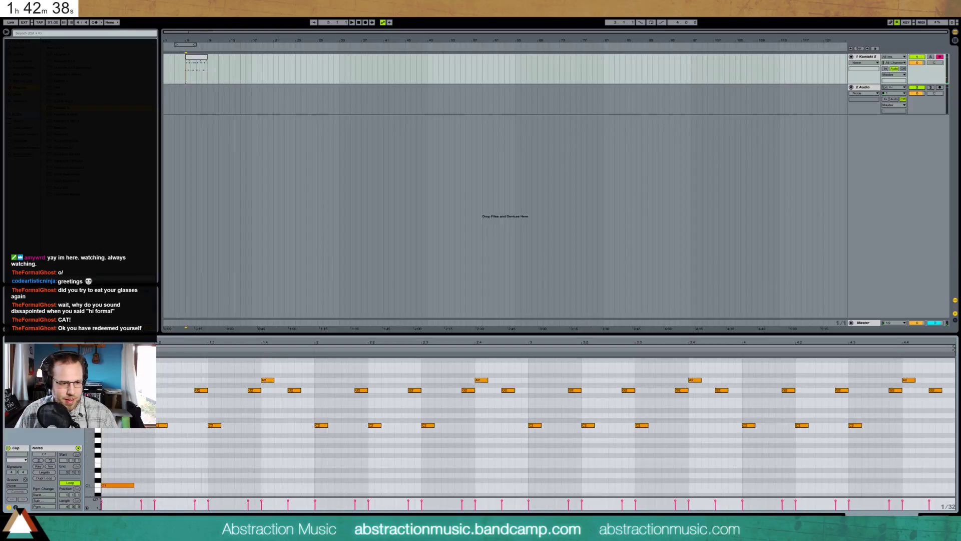
drag(120, 485, 120, 476)
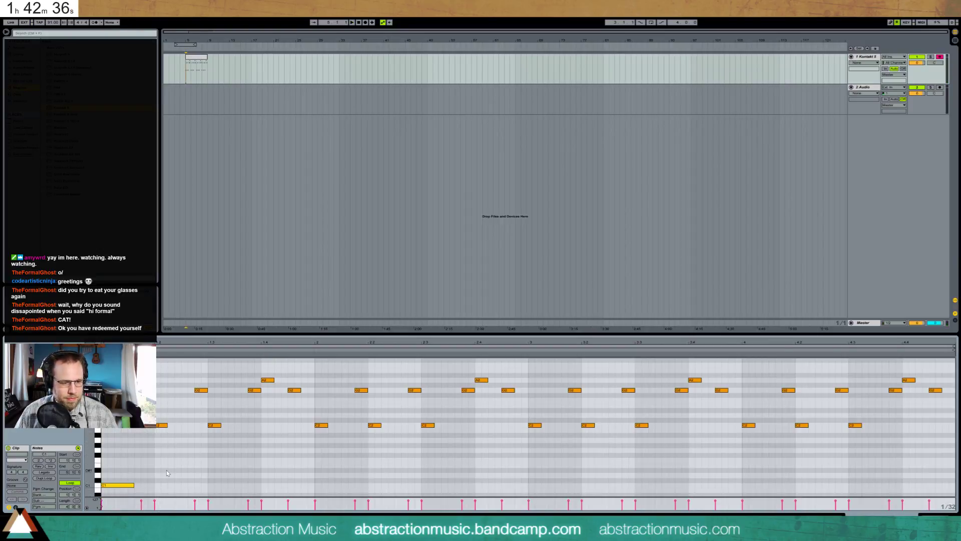
key(space)
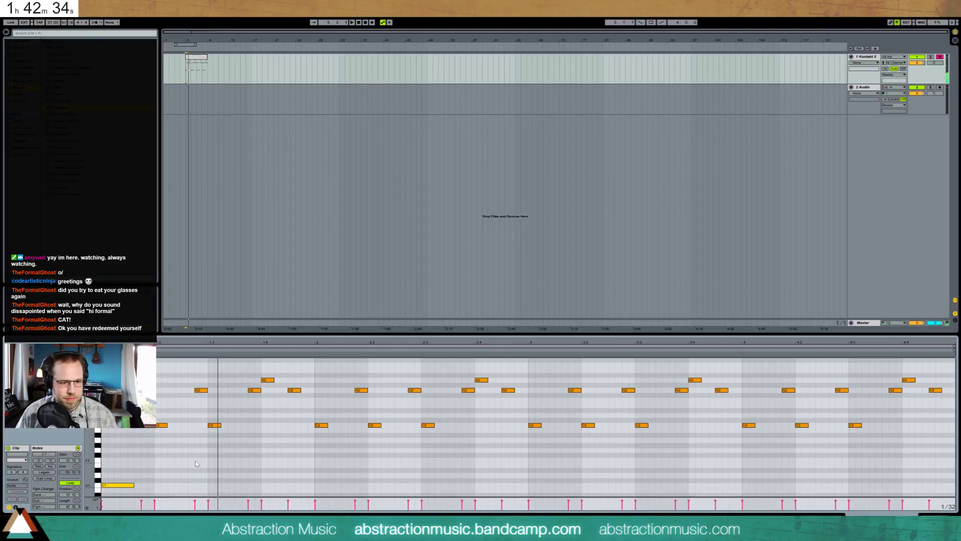
Add F, G and A bass notes just before beat 3, on beat 3 and halfway through beat 4 of the first bar, and audition them
double_click(196, 461)
drag(211, 450, 234, 448)
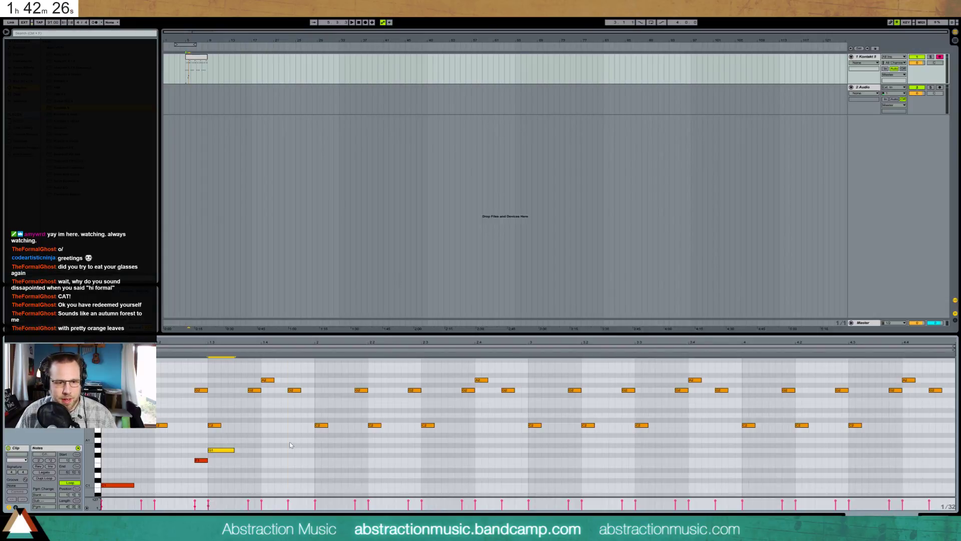
drag(290, 440, 305, 439)
key(space)
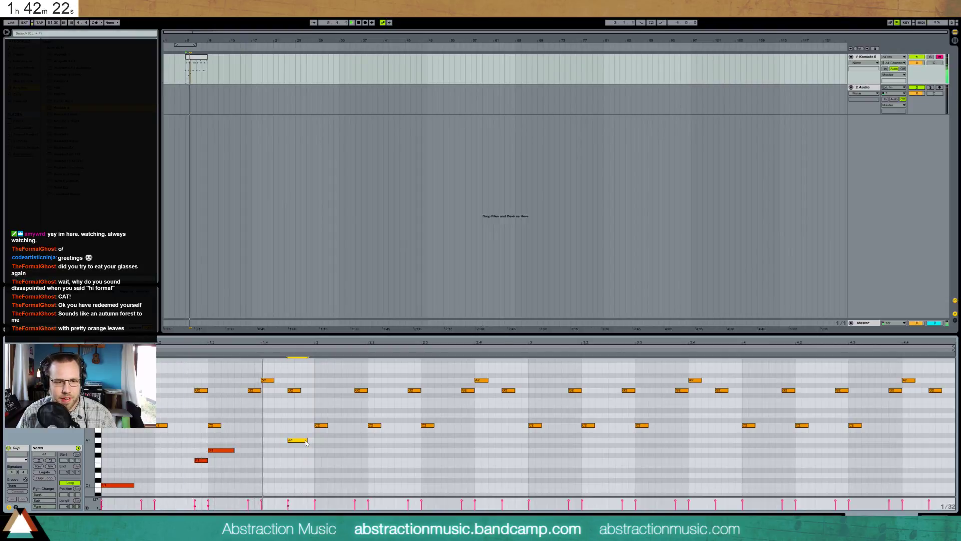
click(268, 452)
key(space)
Duplicate the first bar's bass notes three times to fill the four-bar clip, and play it back
drag(313, 436, 29, 508)
key(ctrl+d)
key(ctrl+d)
key(ctrl+d)
key(space)
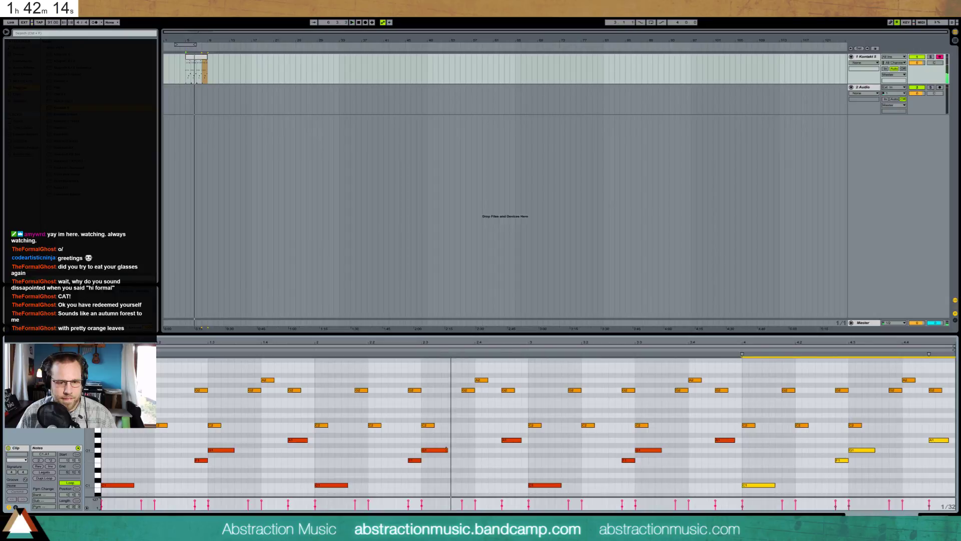
Shorten the second bar's G bass note on beat 3, add short F and G notes after it, and nudge the added G one grid unit earlier
click(436, 449)
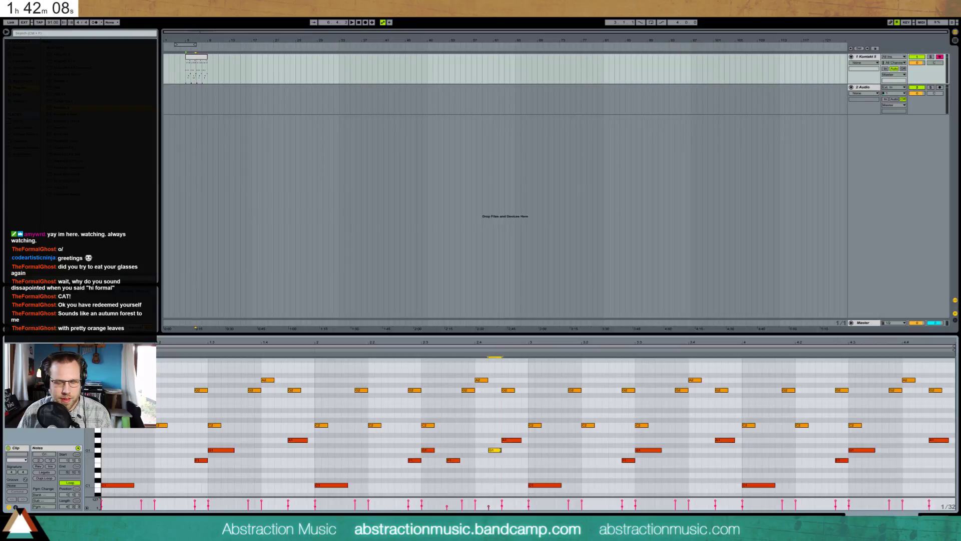
key(space)
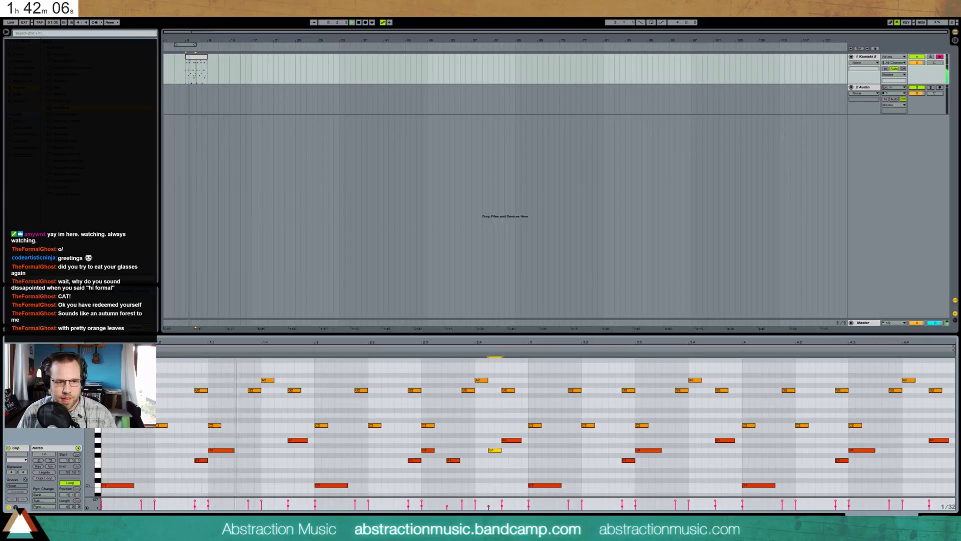
drag(105, 365, 934, 434)
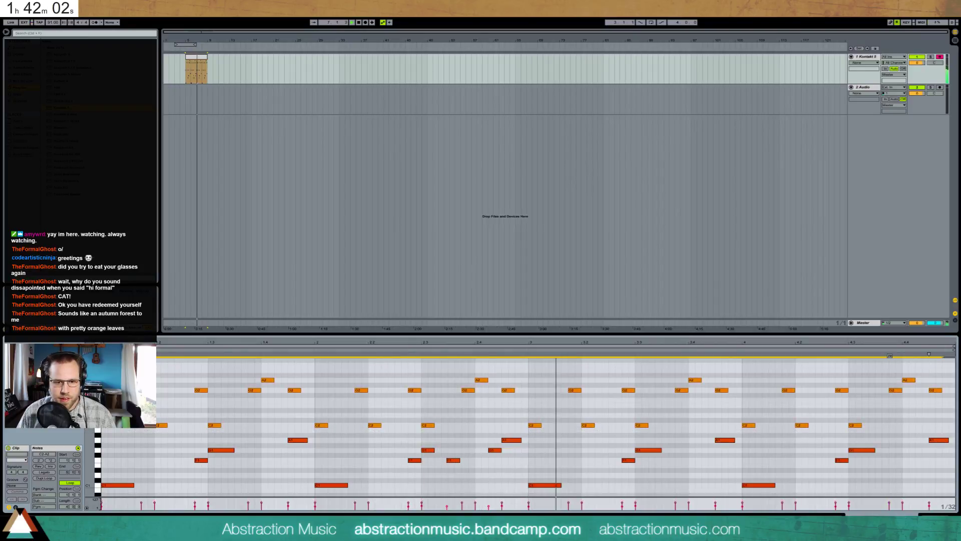
key(space)
click(494, 449)
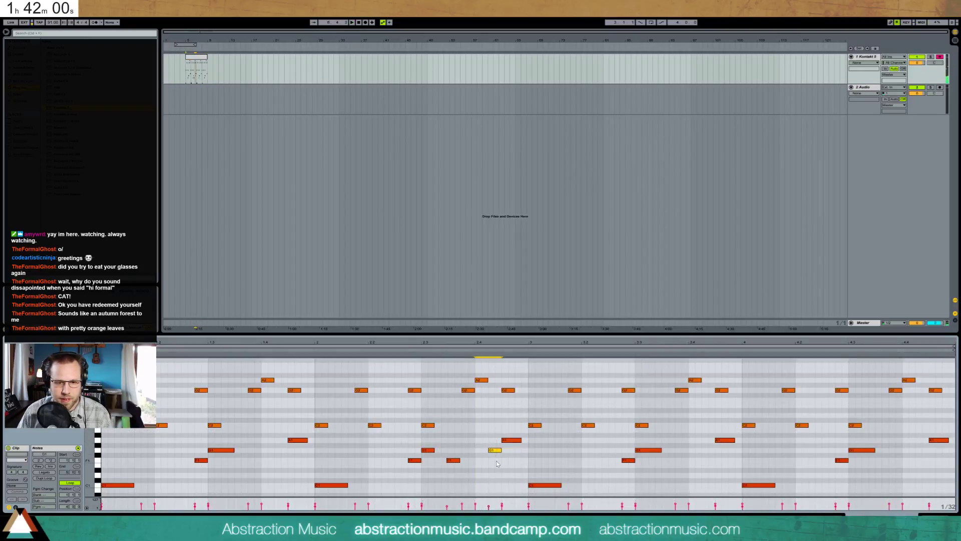
key(Left)
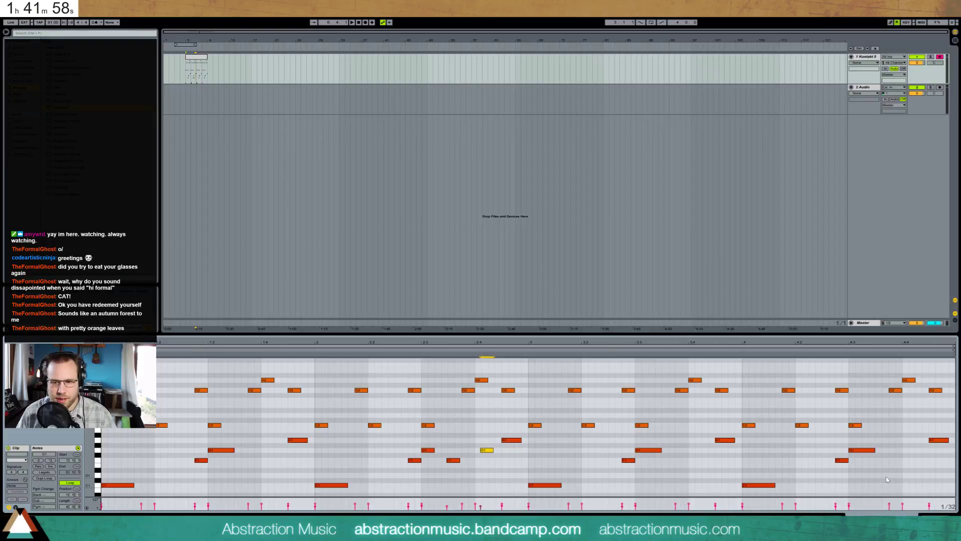
Find the Compressor in the browser and insert it after Kontakt 5 on the first track
key(shift+Tab)
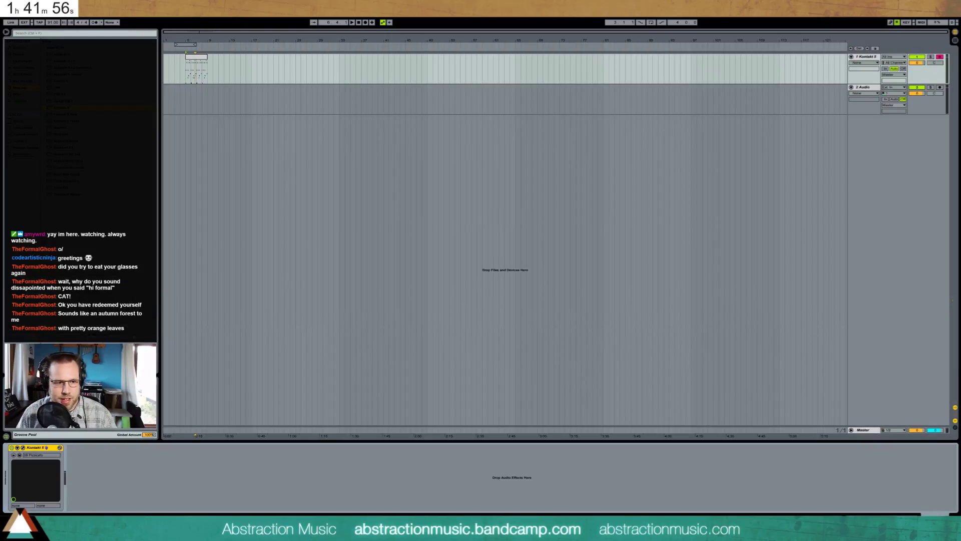
key(ctrl+f)
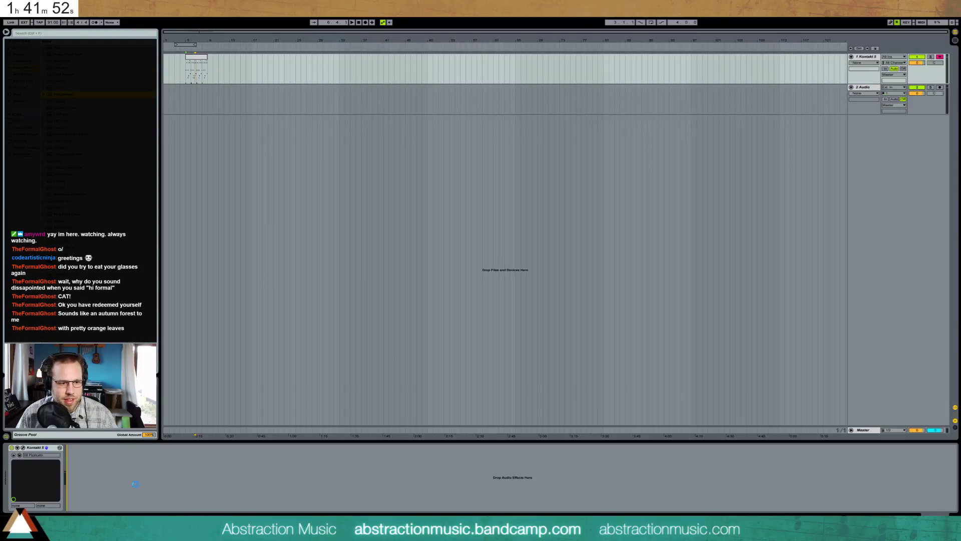
drag(135, 484, 98, 476)
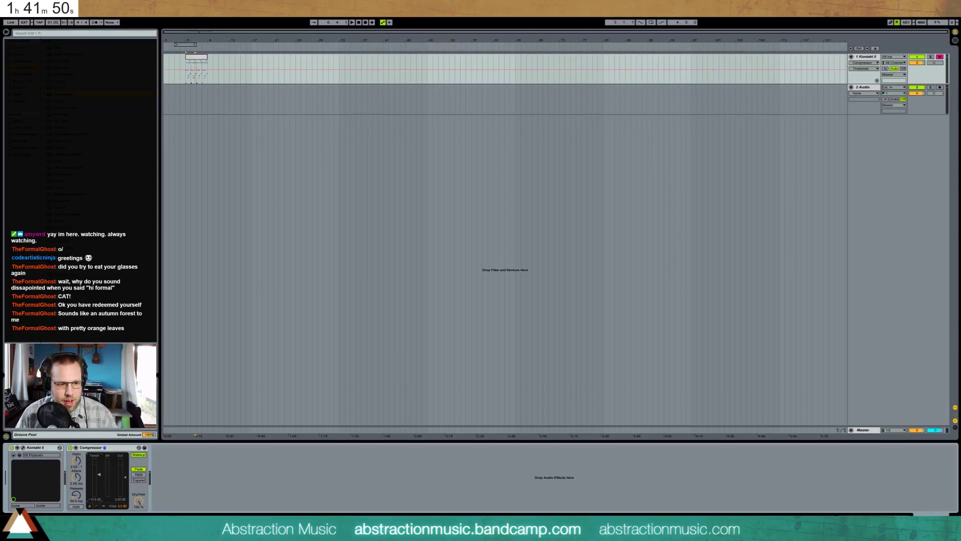
Loop the pizzicato clip and adjust the Compressor's threshold while it plays
key(space)
click(197, 70)
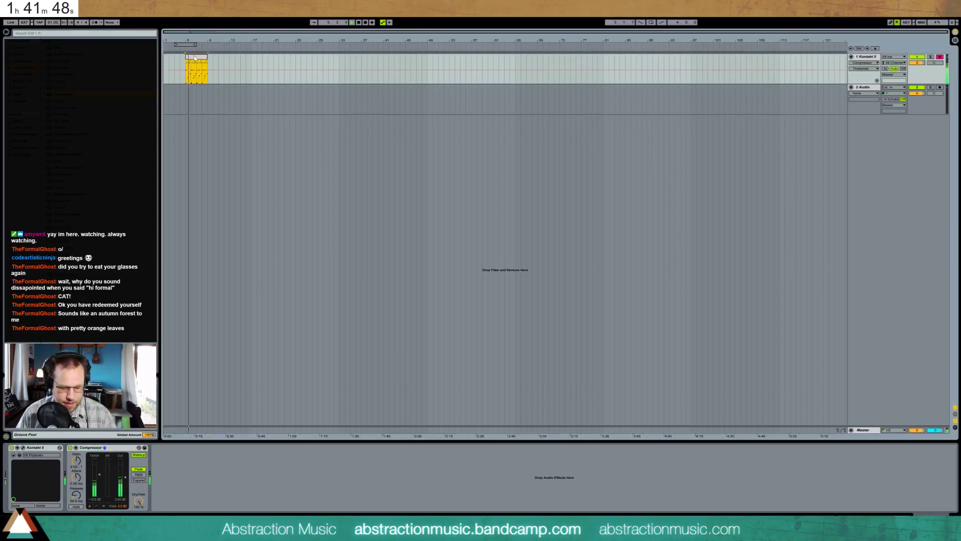
key(ctrl+l)
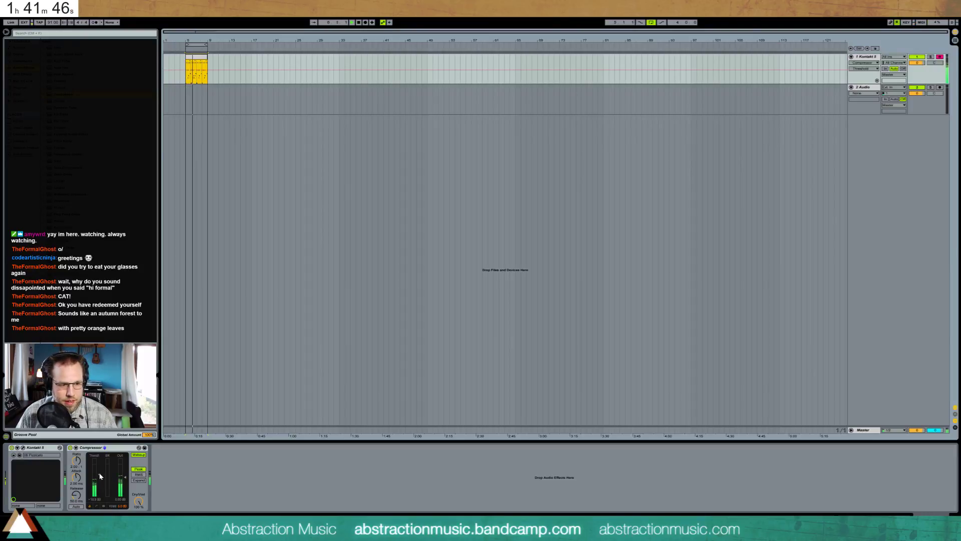
drag(99, 471, 98, 473)
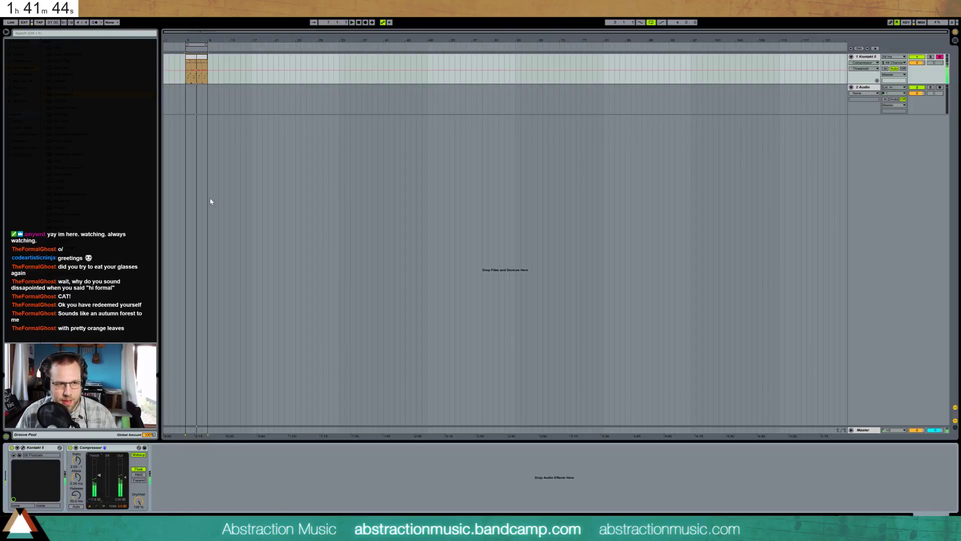
key(space)
Audition the clip and move the second bar's last G and A bass notes earlier, so the A starts on beat 4
double_click(205, 56)
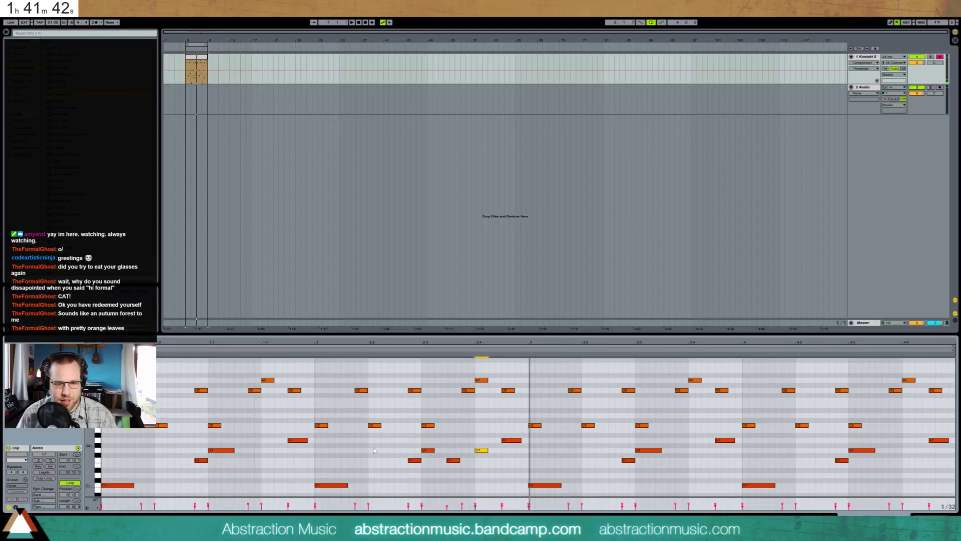
key(space)
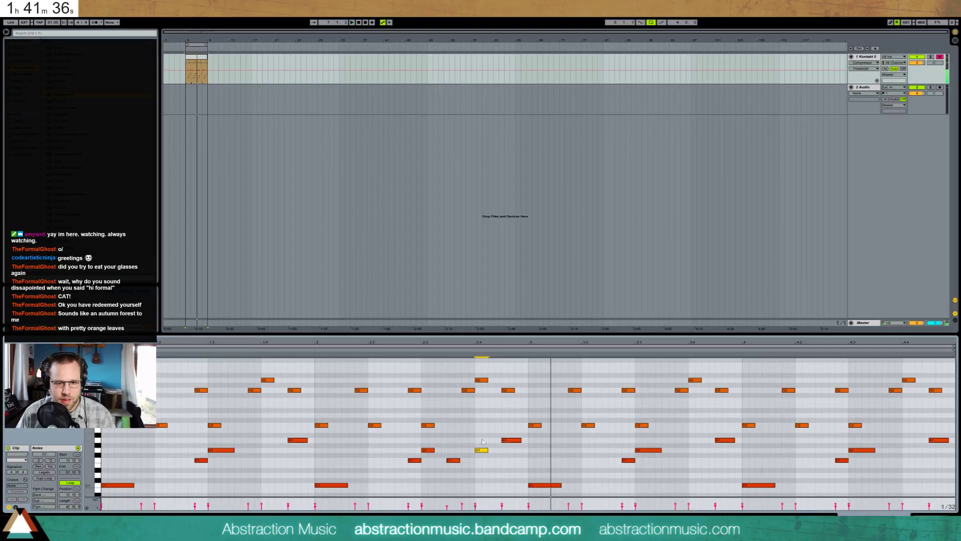
key(space)
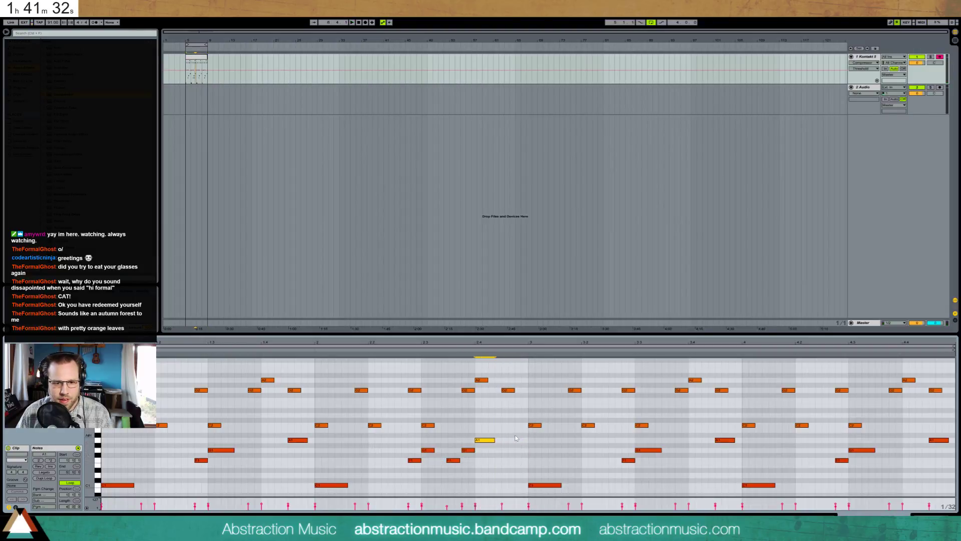
Add a short bass note halfway through the second bar's beat 4 and lower it four semitones to G
click(436, 346)
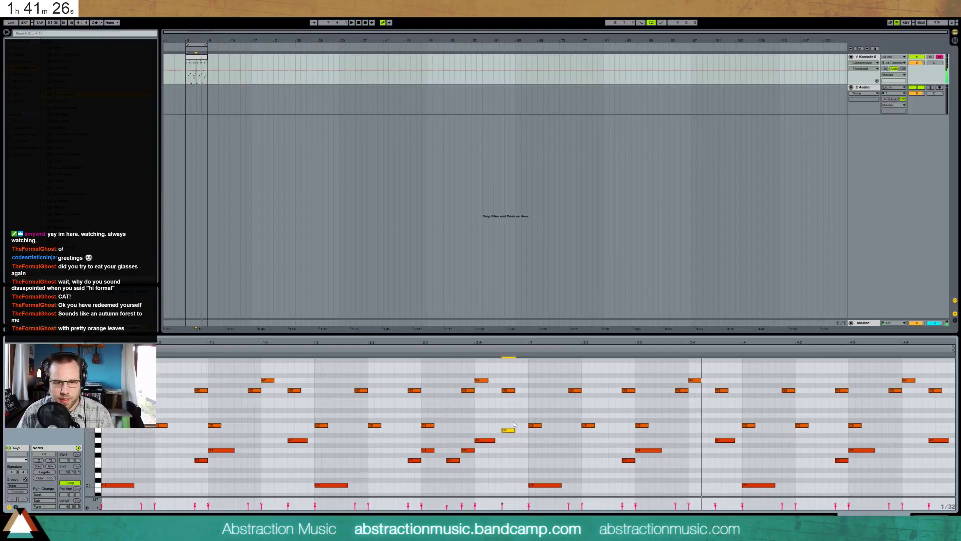
key(space)
key(Down)
key(Down)
key(Down)
key(Down)
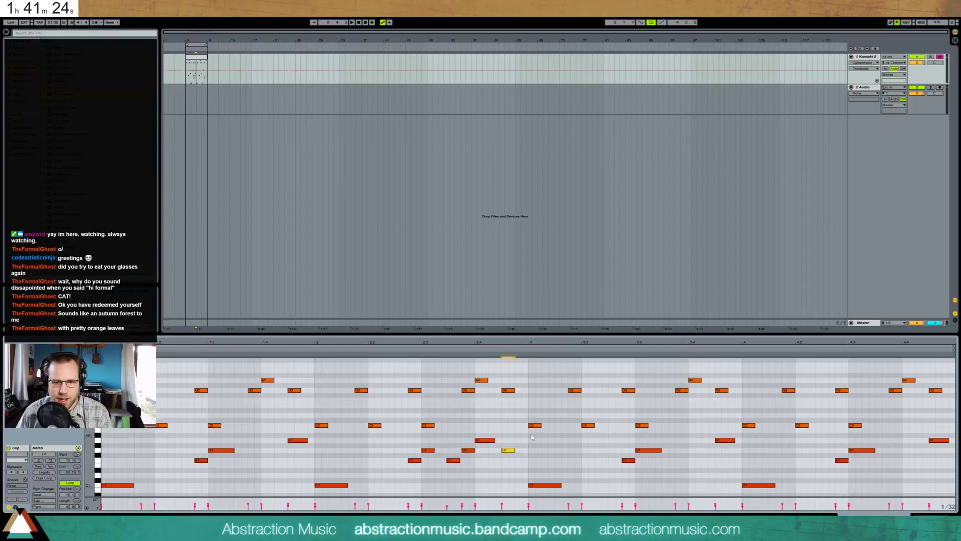
Replace the bass notes in bars 3 and 4 with a copy of the first two bars' bass line
drag(525, 431, 953, 496)
key(Delete)
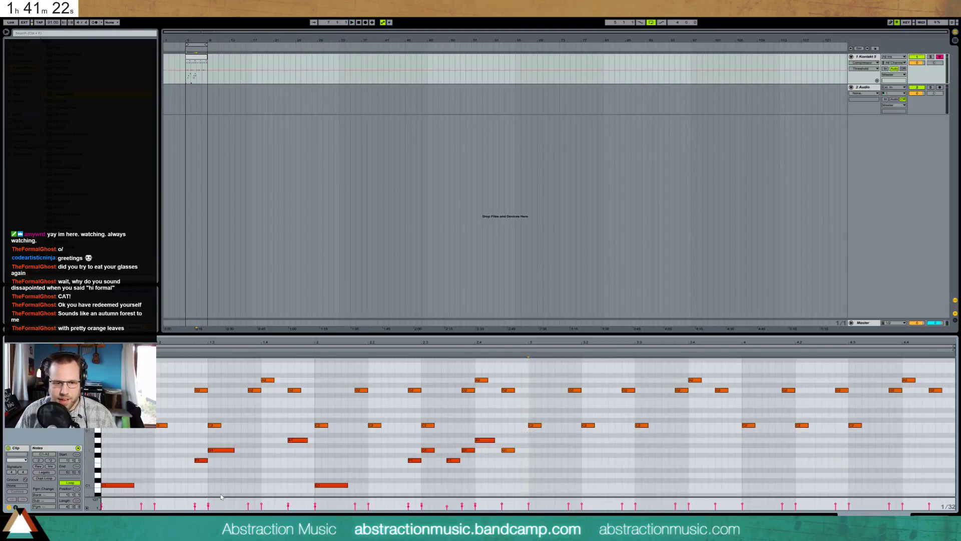
key(ctrl+z)
key(ctrl+z)
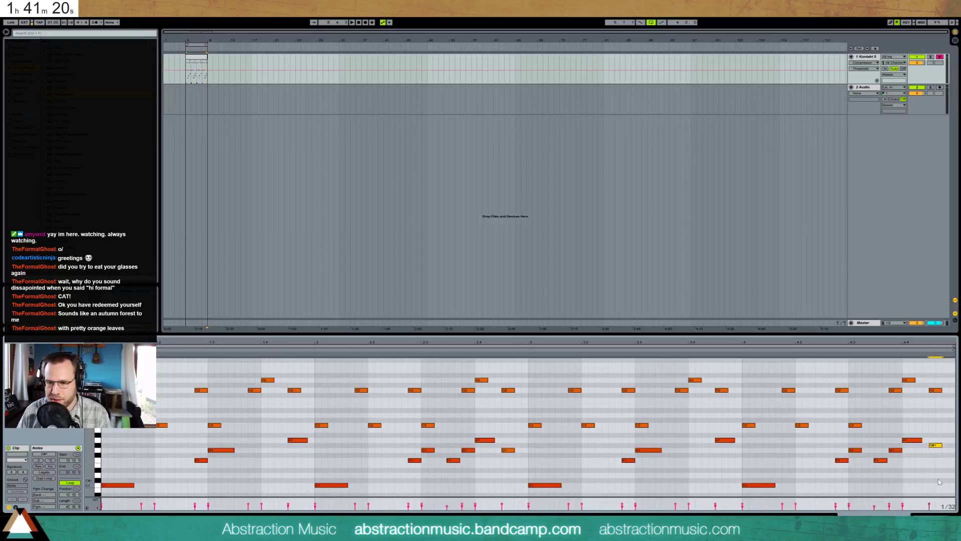
Raise the fourth bar's last bass note to B
key(ctrl+z)
key(ctrl+z)
key(ctrl+z)
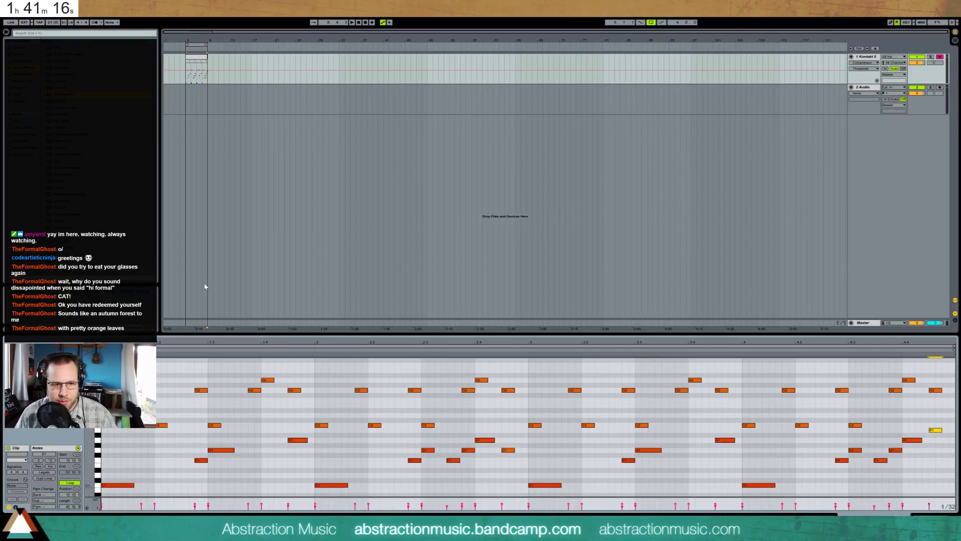
Audition the looped four-bar pizzicato pattern with its bass line
key(space)
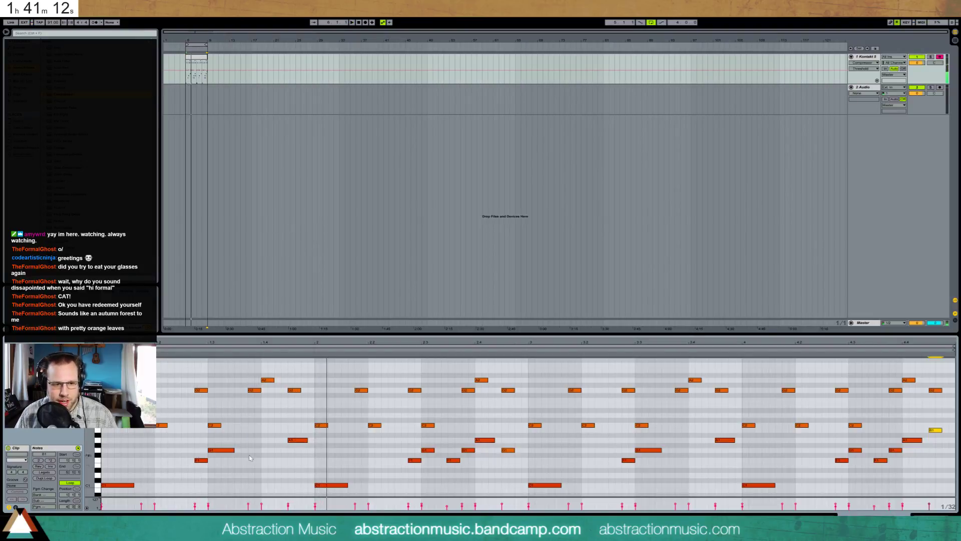
click(255, 424)
drag(91, 430, 92, 430)
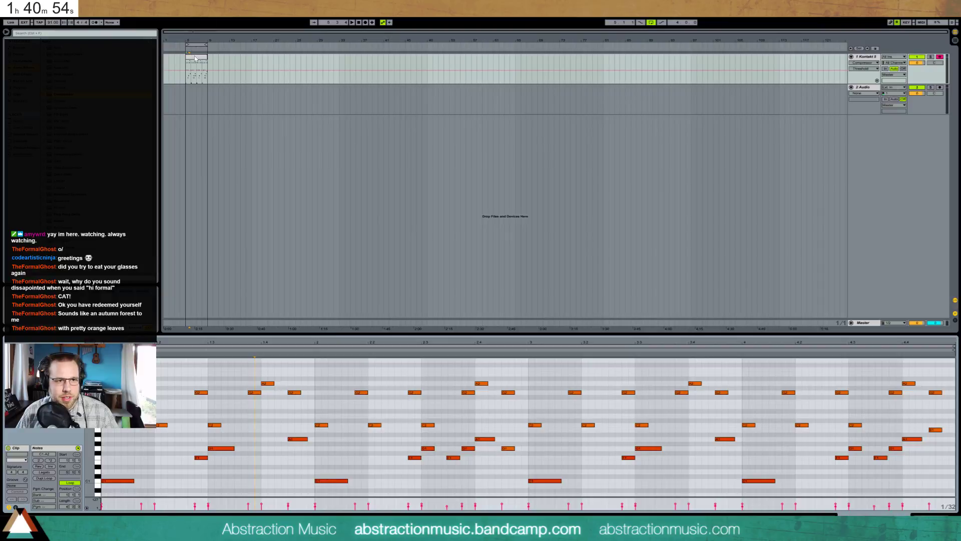
click(224, 139)
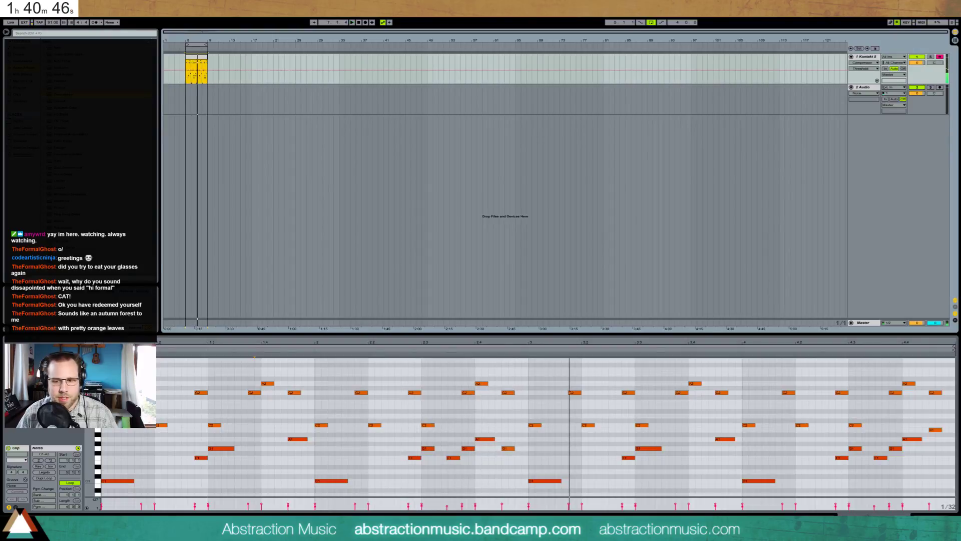
click(200, 307)
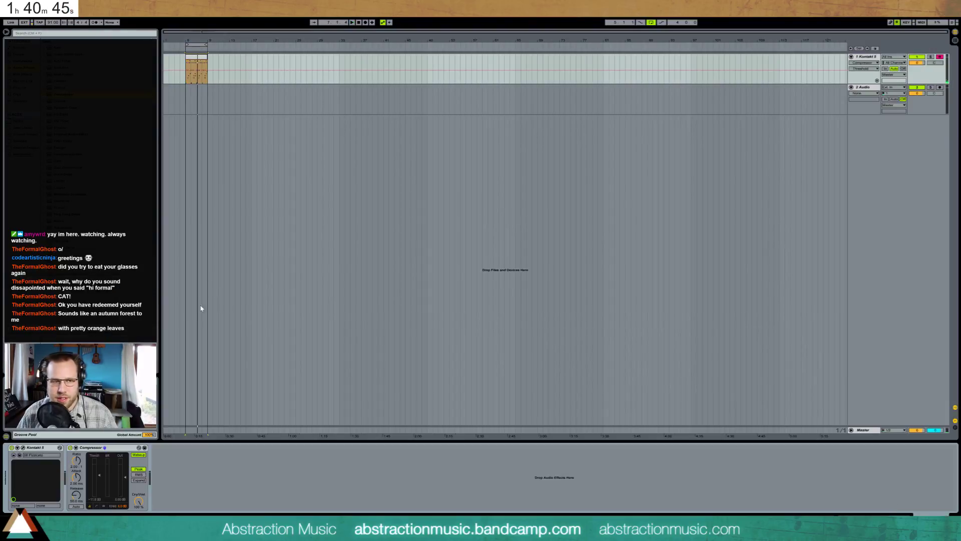
Search the browser for "swing" and apply a swing groove to the pizzicato clip while the loop plays
click(72, 33)
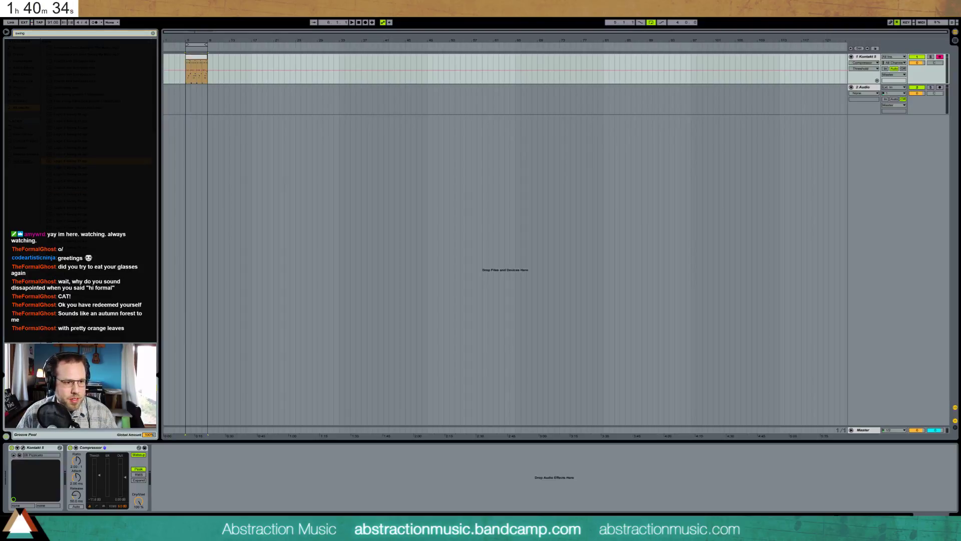
click(197, 61)
key(space)
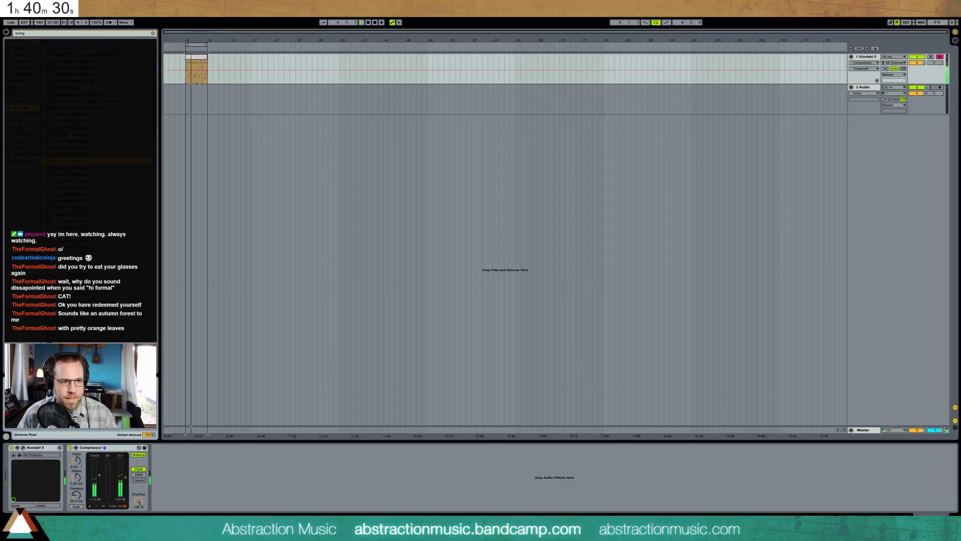
click(71, 135)
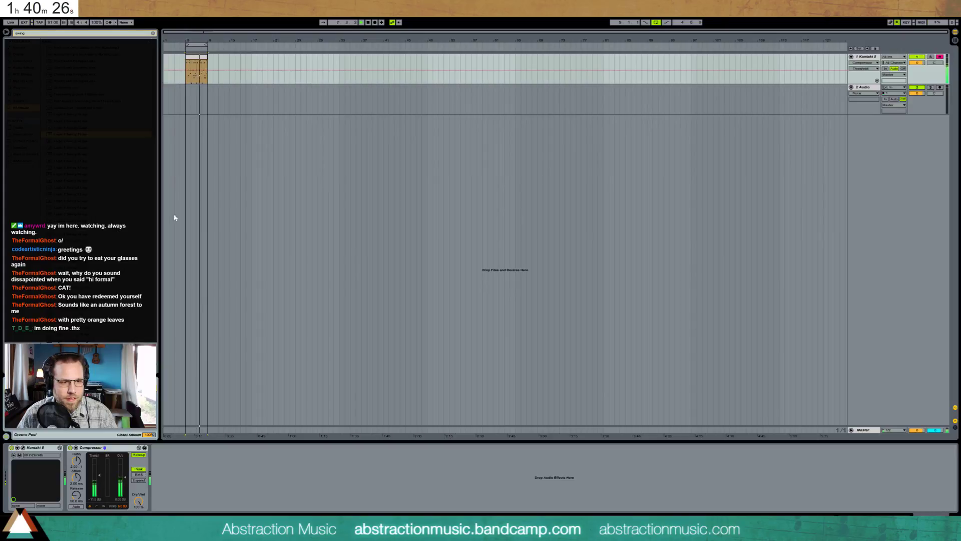
Raise the three upper C notes in the clip's fourth bar by two semitones to D
double_click(199, 59)
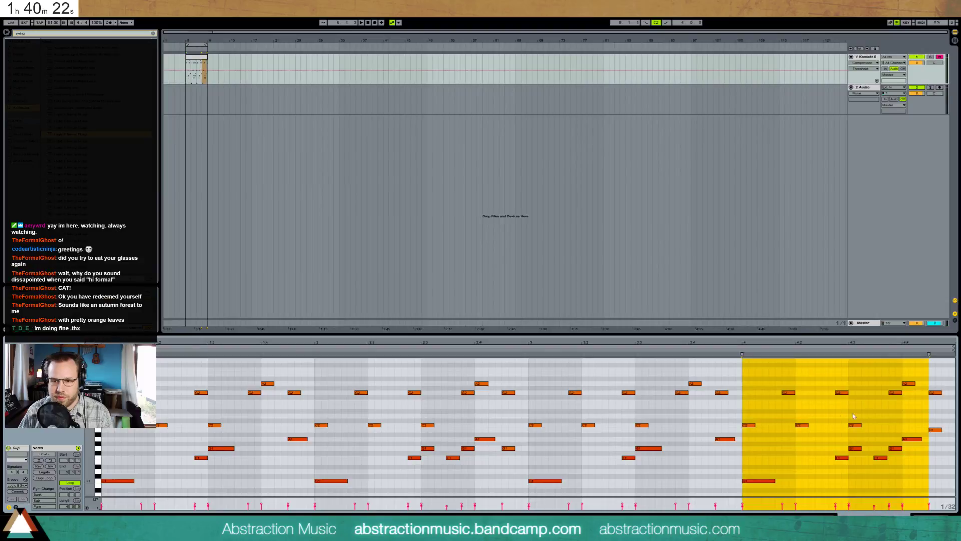
drag(873, 411, 788, 427)
shift+click(749, 425)
key(Up)
key(Up)
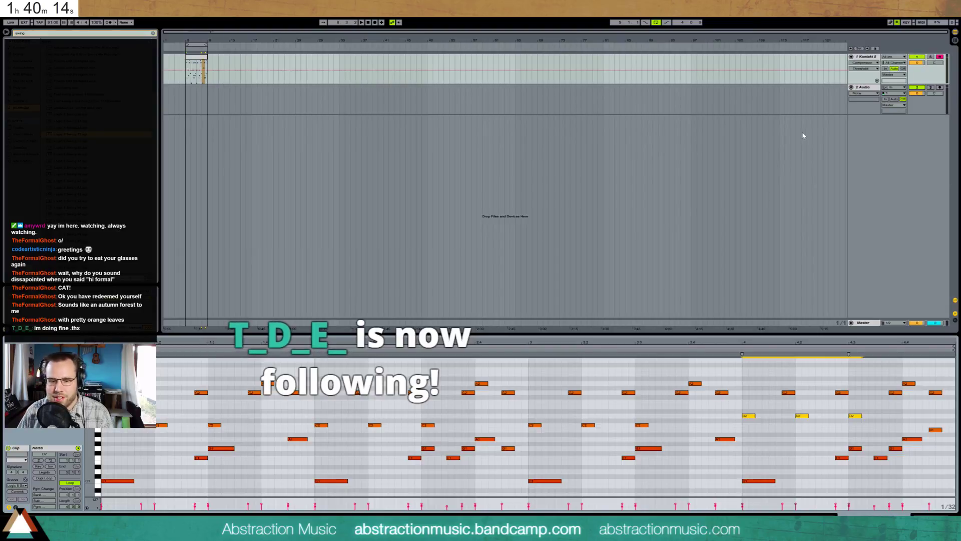
Add Kontakt 5 on a new third track and load The Giant piano in it, with the Tone section's switch turned on
click(859, 89)
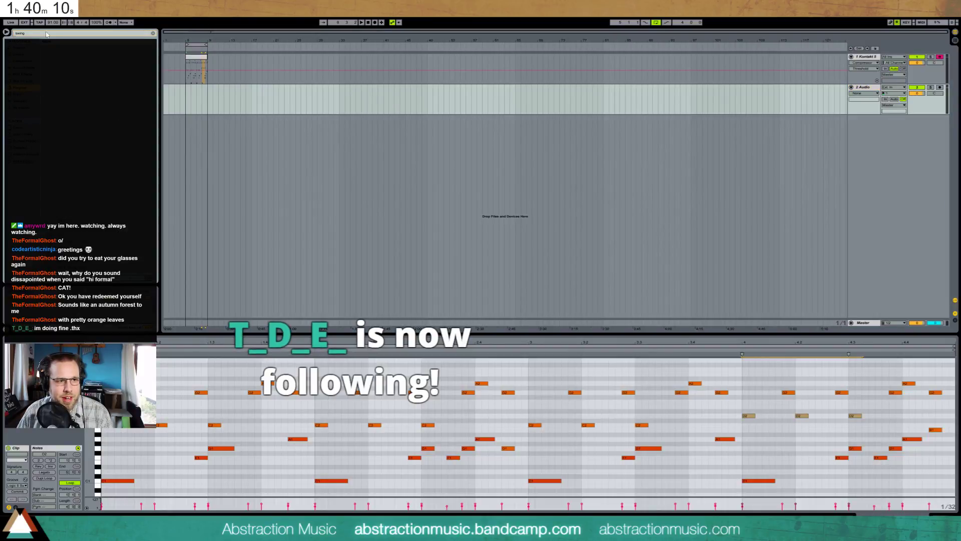
drag(60, 107, 212, 122)
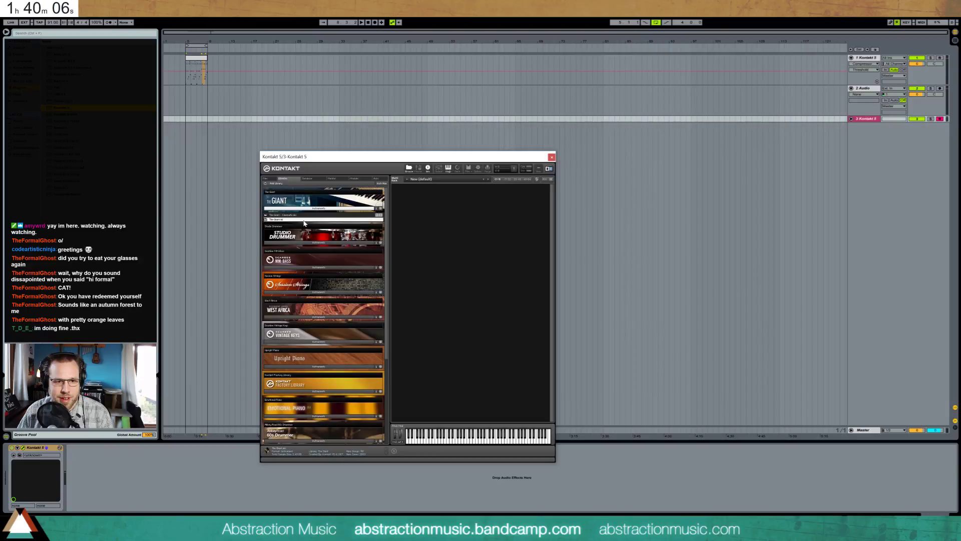
drag(304, 221, 408, 234)
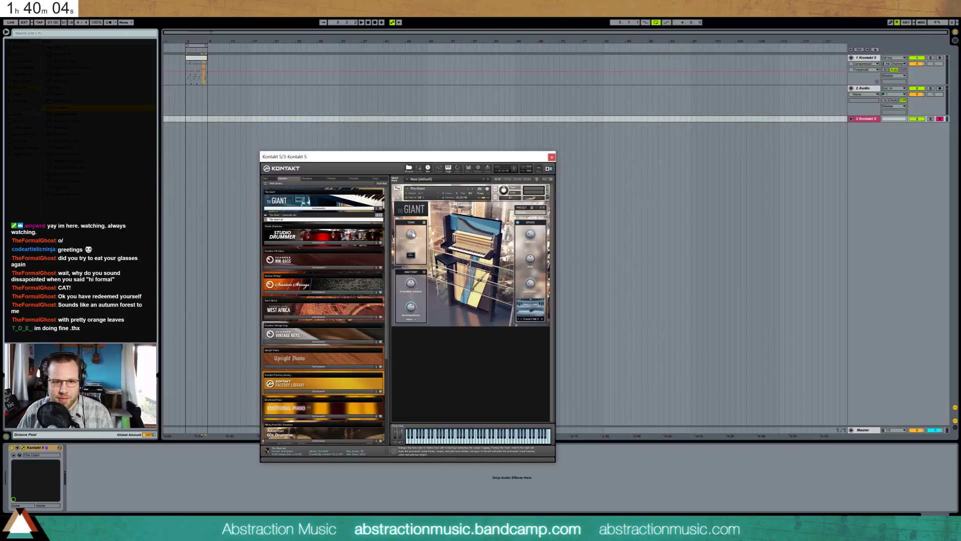
click(411, 254)
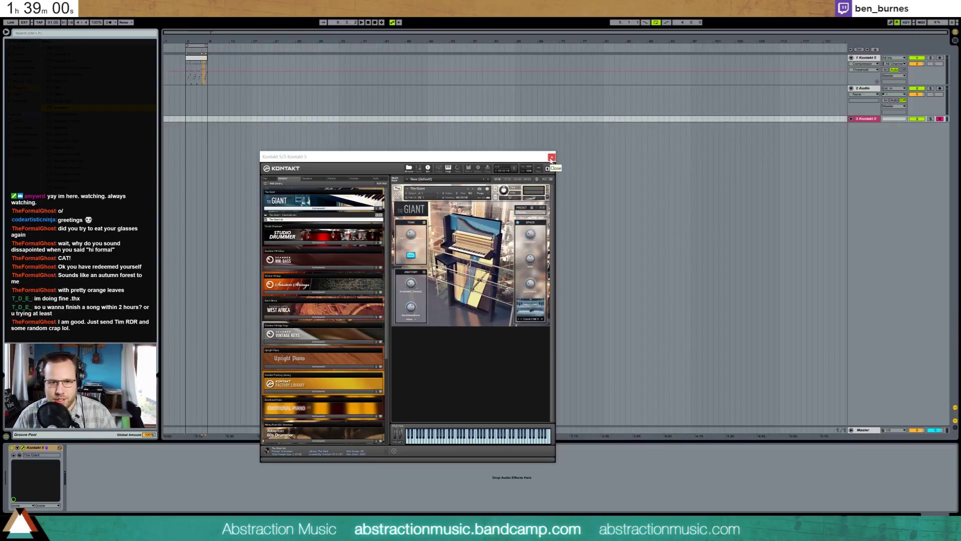
Close the Kontakt piano window, reopen the pizzicato clip's notes for editing and play the loop
click(551, 157)
click(206, 63)
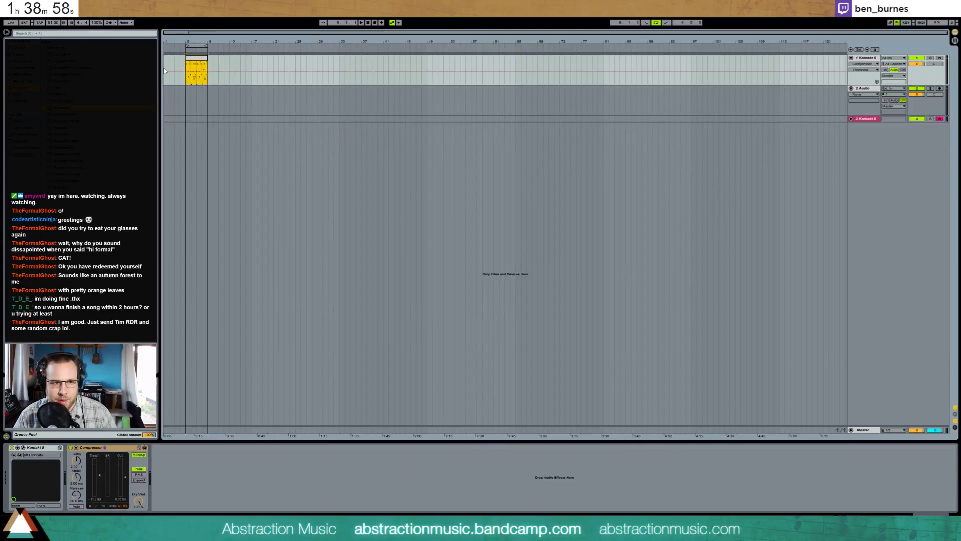
double_click(195, 62)
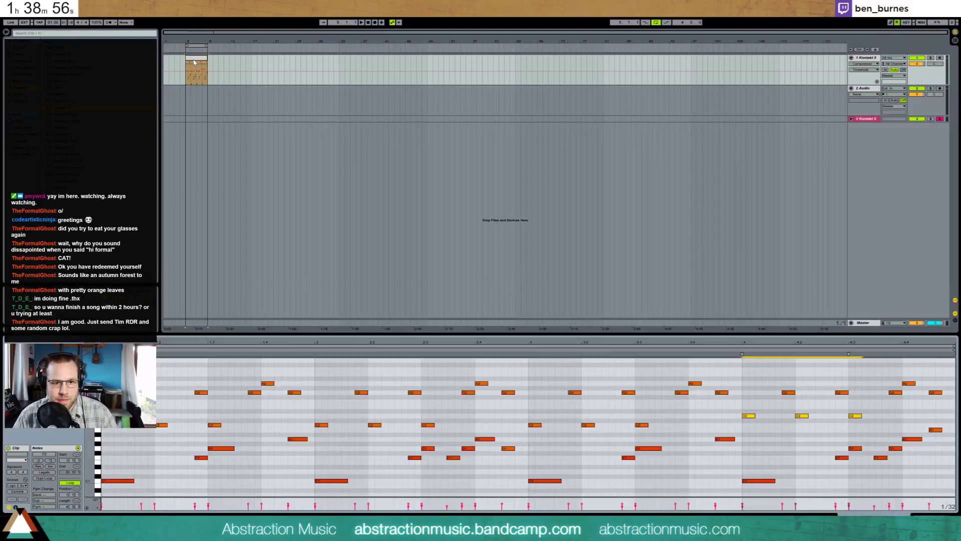
key(space)
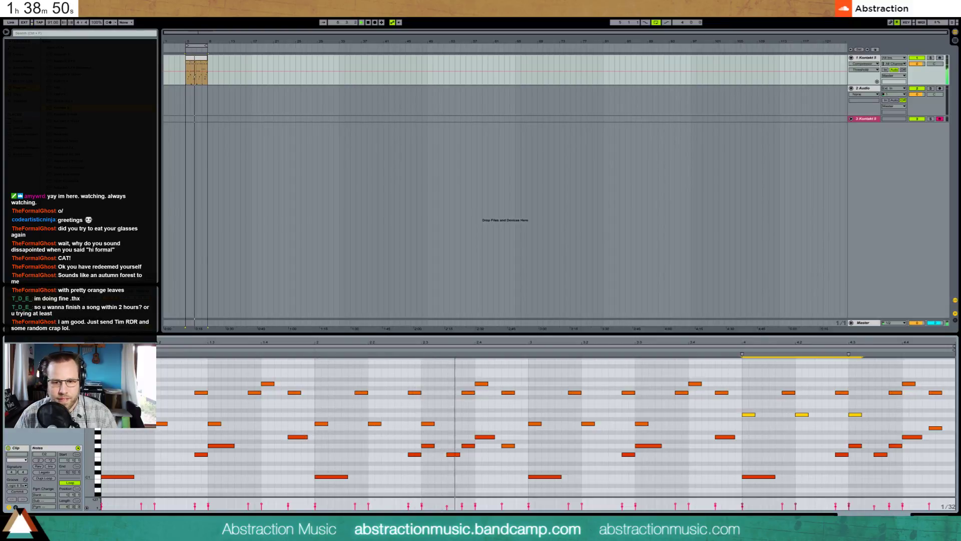
Raise the four upper notes in bar four's second half by two semitones, and the highest by one more to C
drag(824, 373, 856, 402)
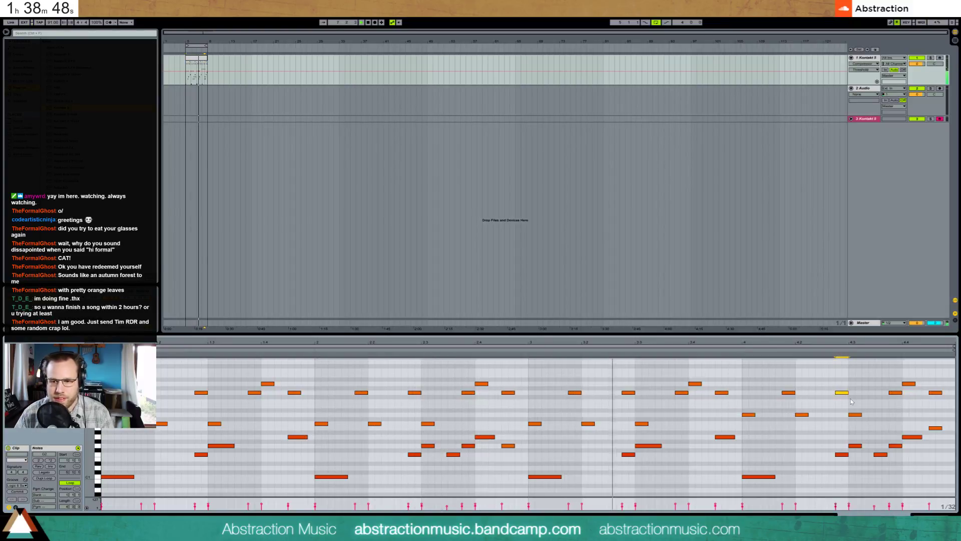
key(Up)
key(Up)
drag(881, 369, 939, 405)
key(Up)
key(Up)
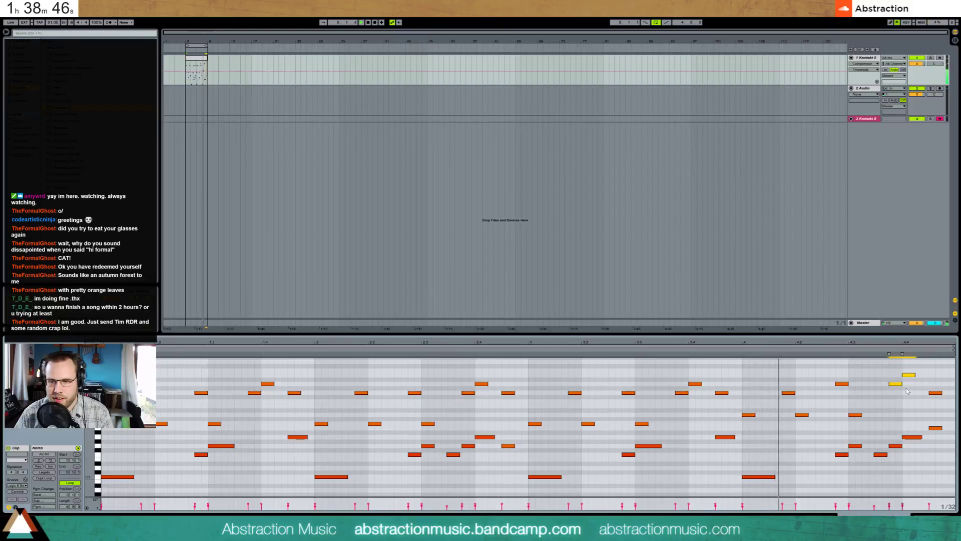
key(Up)
key(Up)
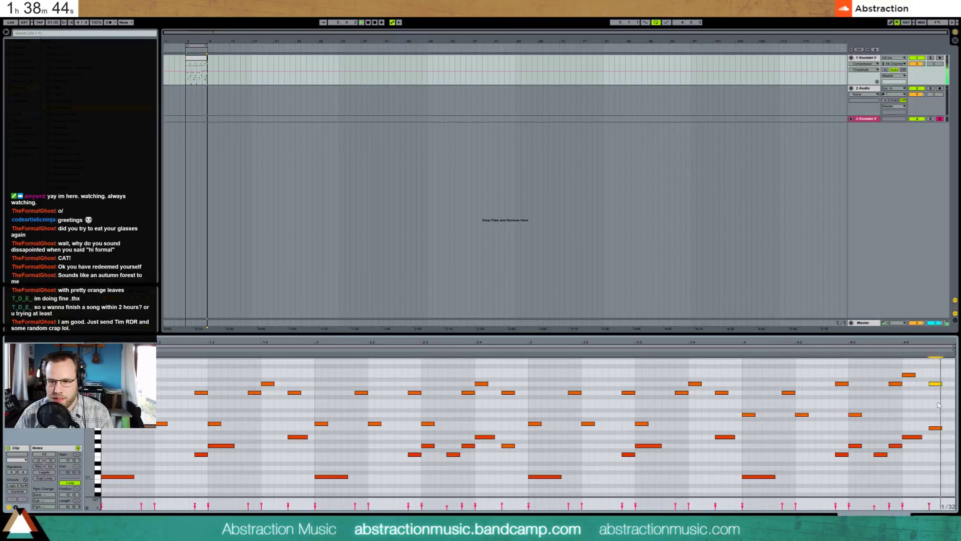
click(908, 375)
key(Up)
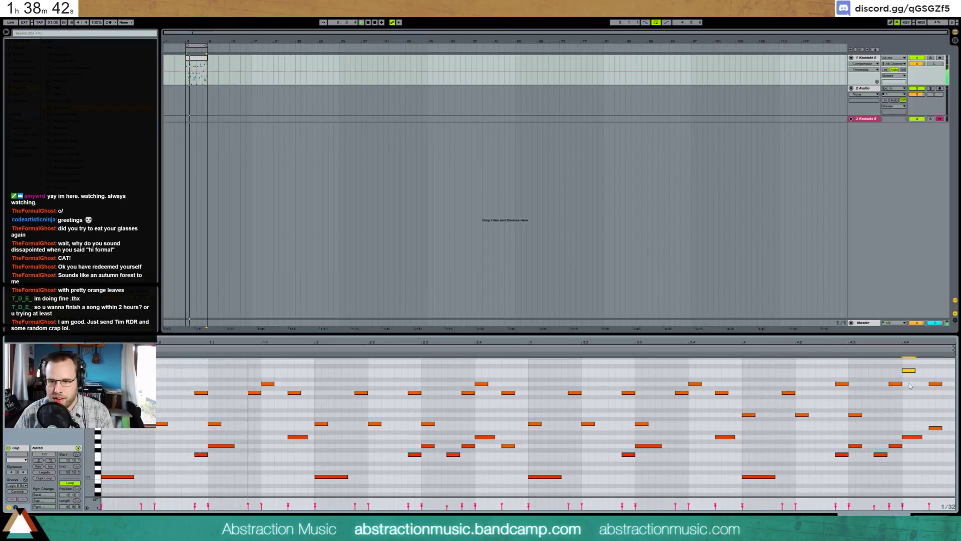
Move the upper A before beat 3 of bar four slightly earlier and raise it five semitones to D
scroll(852, 412, up, 2)
drag(831, 404, 845, 430)
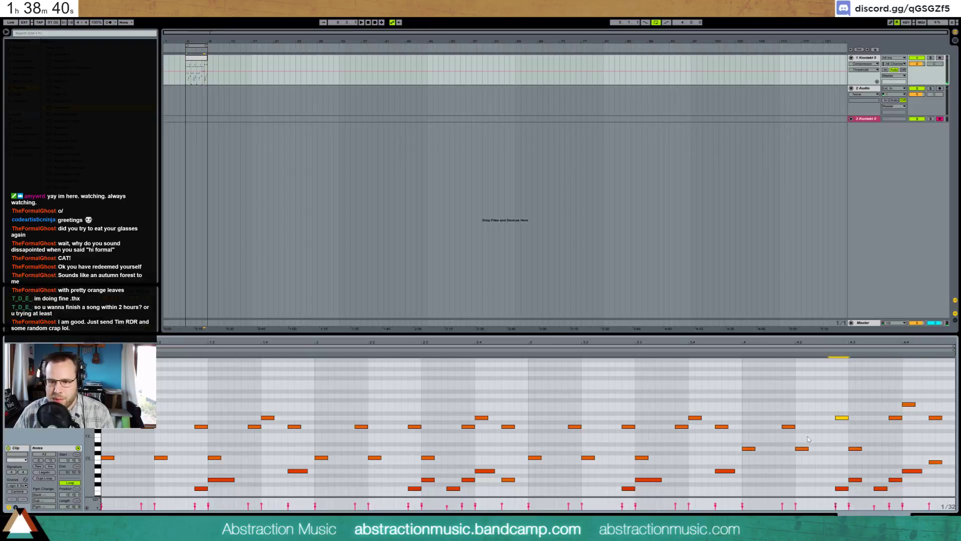
key(Left)
key(Left)
key(Left)
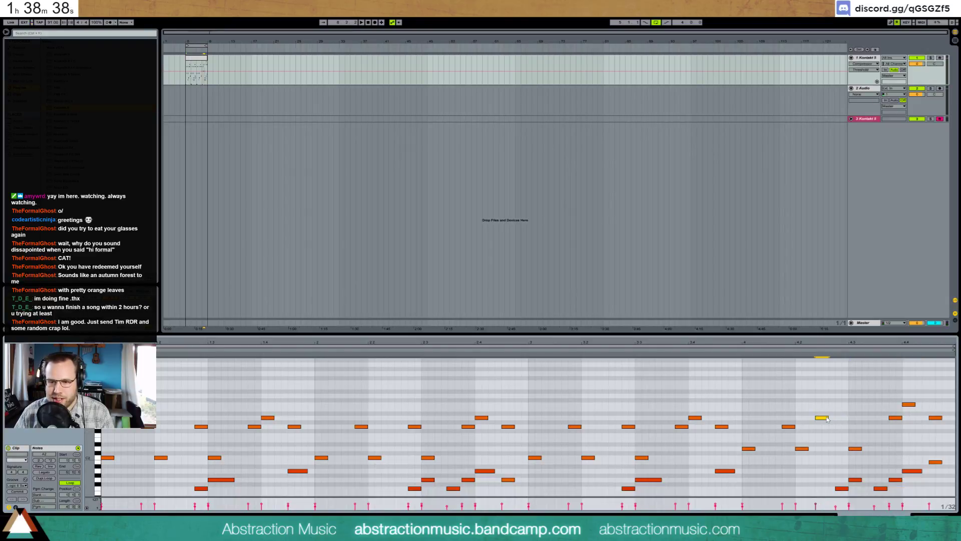
key(Up)
key(Up)
key(Up)
key(Up)
key(Up)
click(856, 453)
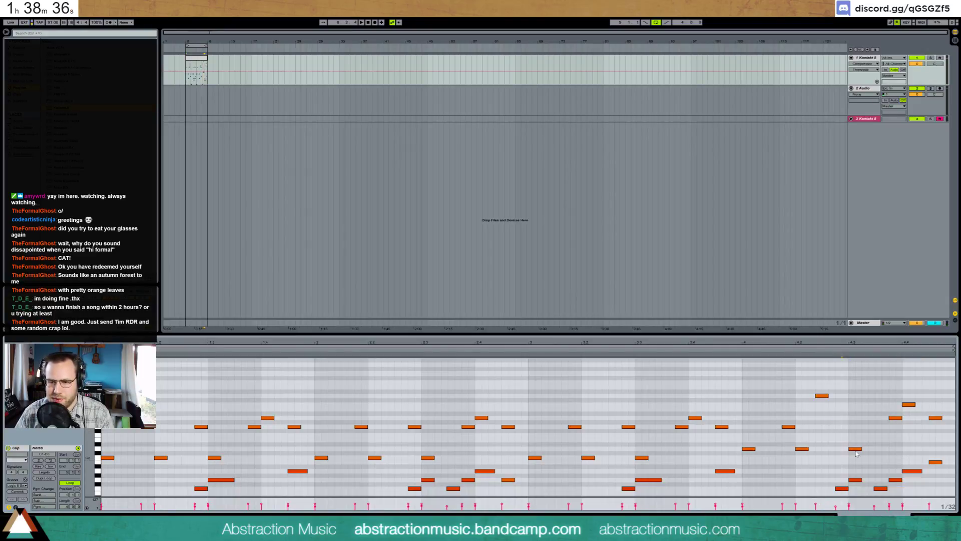
drag(856, 453, 829, 396)
Raise the D on beat 3 of bar four by seven semitones to A
click(856, 449)
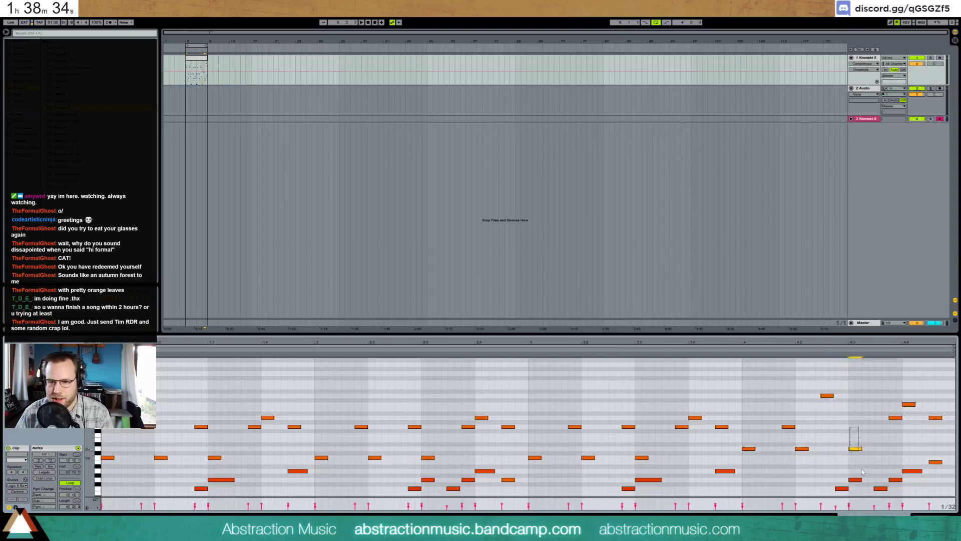
key(Up)
key(Up)
key(Up)
key(Up)
key(Up)
key(Up)
key(Up)
Shift the upper A and C around beat 4 of bar four one sixteenth earlier, raising only the A to D
drag(890, 383, 914, 445)
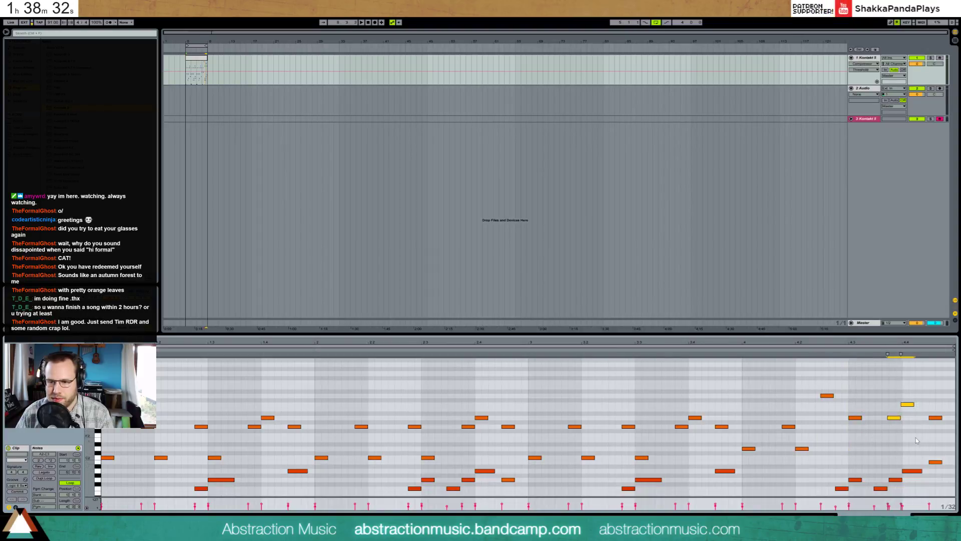
key(Up)
key(Up)
key(Up)
key(Up)
key(Up)
key(Left)
key(Left)
key(Left)
key(Right)
drag(889, 376, 906, 404)
key(Down)
key(Down)
key(Down)
key(Down)
key(Down)
Raise bar four's last upper note two semitones to B and move it earlier to beat 4, right after the C
click(936, 418)
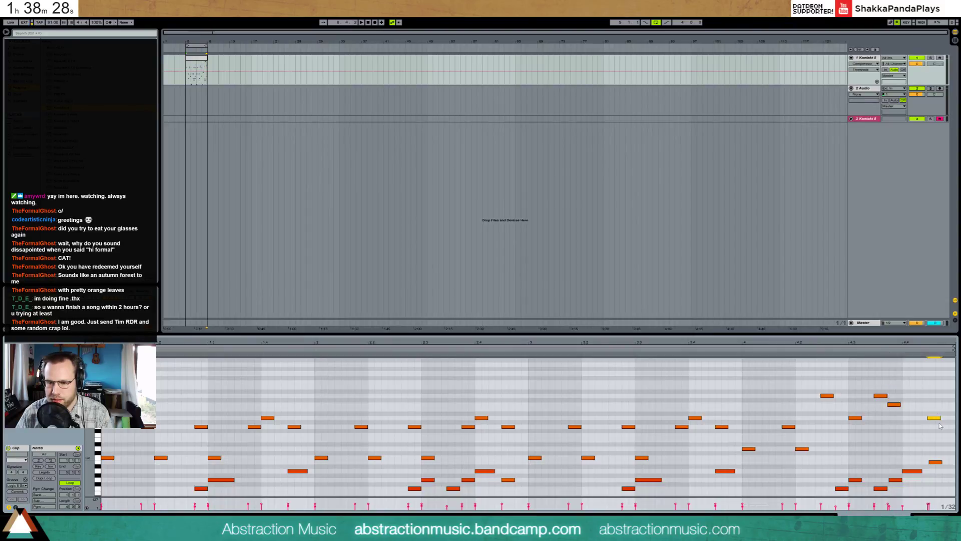
key(Up)
key(Up)
key(Left)
key(Left)
key(Left)
key(Left)
click(896, 404)
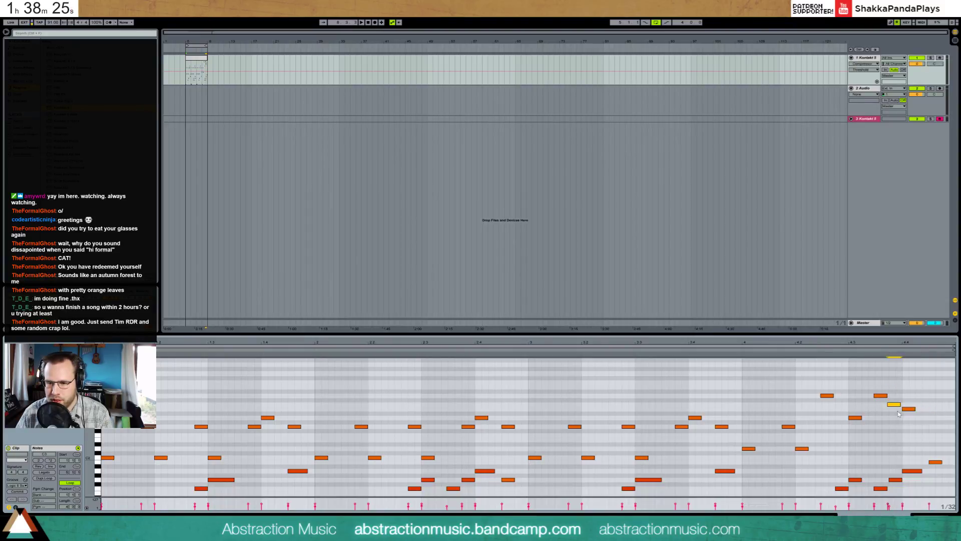
Add an upper F note at the end of bar four and audition the reworked phrase
double_click(935, 435)
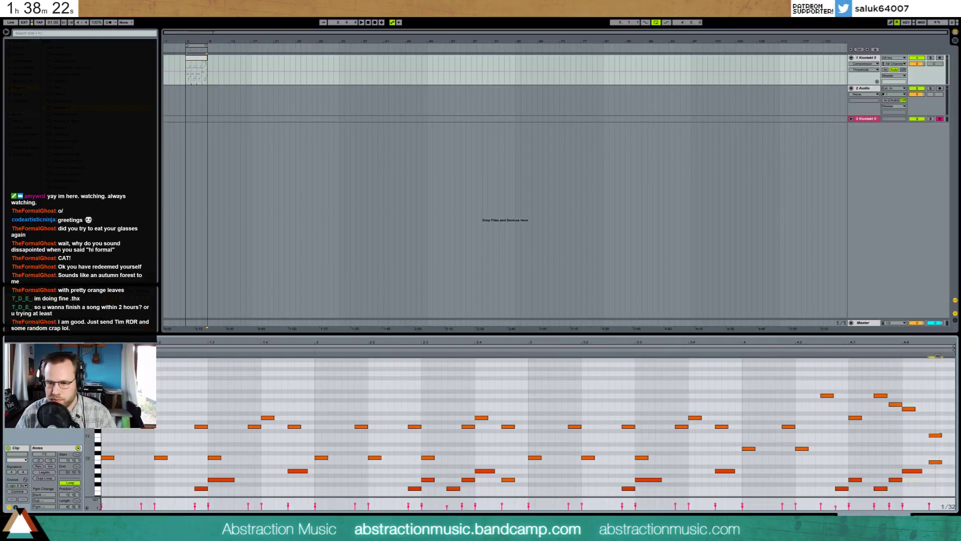
click(741, 349)
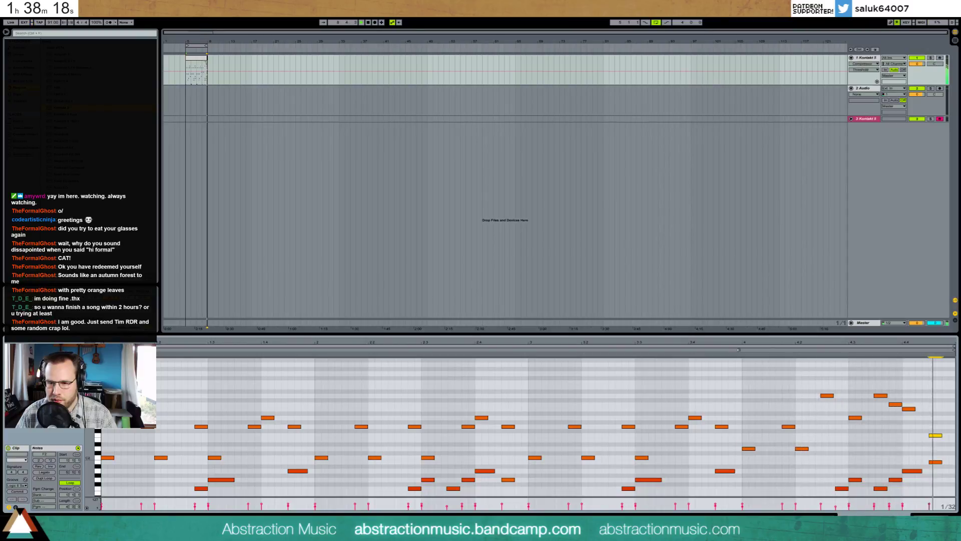
click(826, 395)
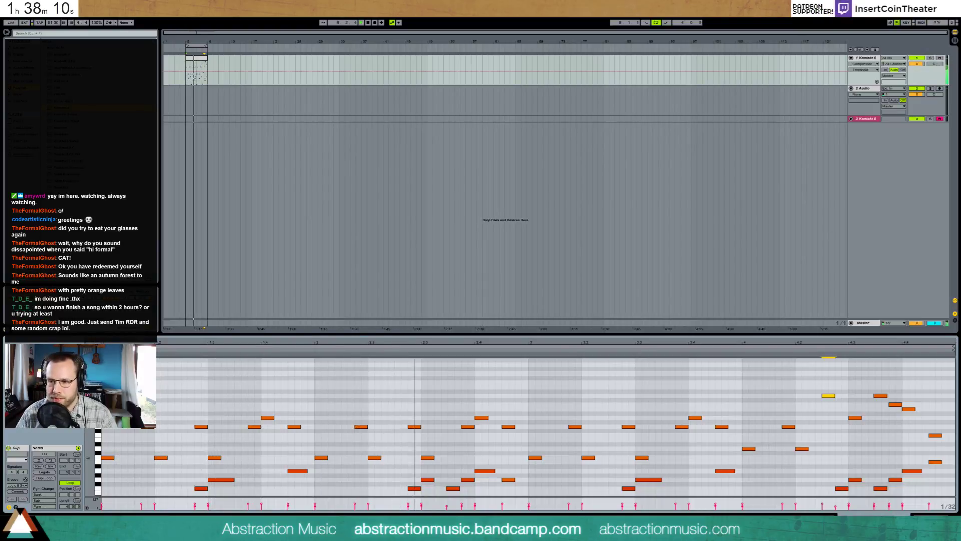
click(618, 398)
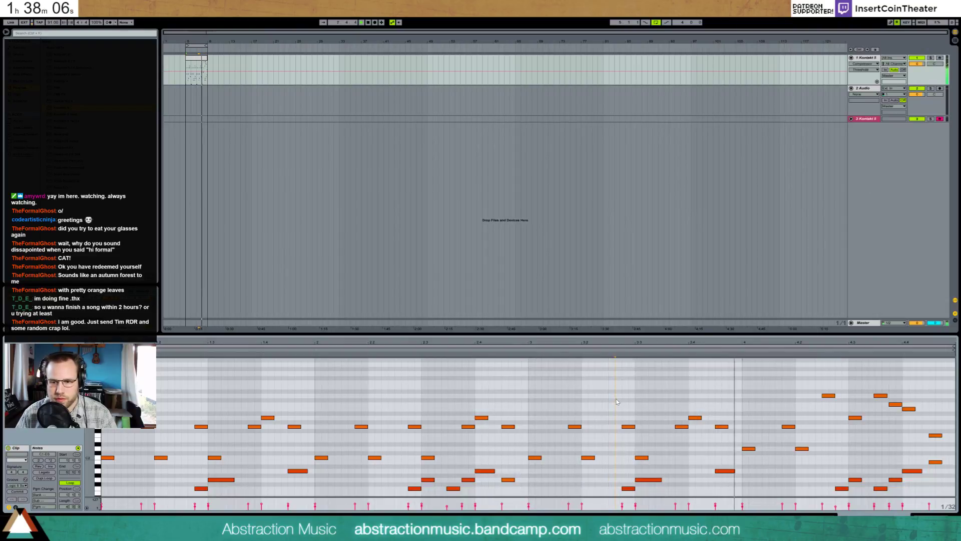
Raise the long bass C at the start of bar four by two semitones to D
scroll(751, 444, down, 2)
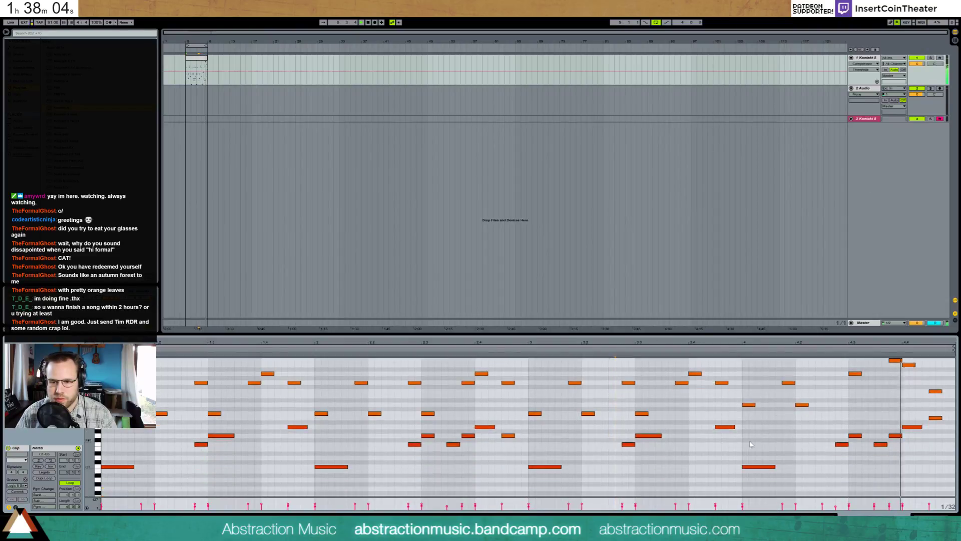
click(759, 467)
key(Up)
key(Up)
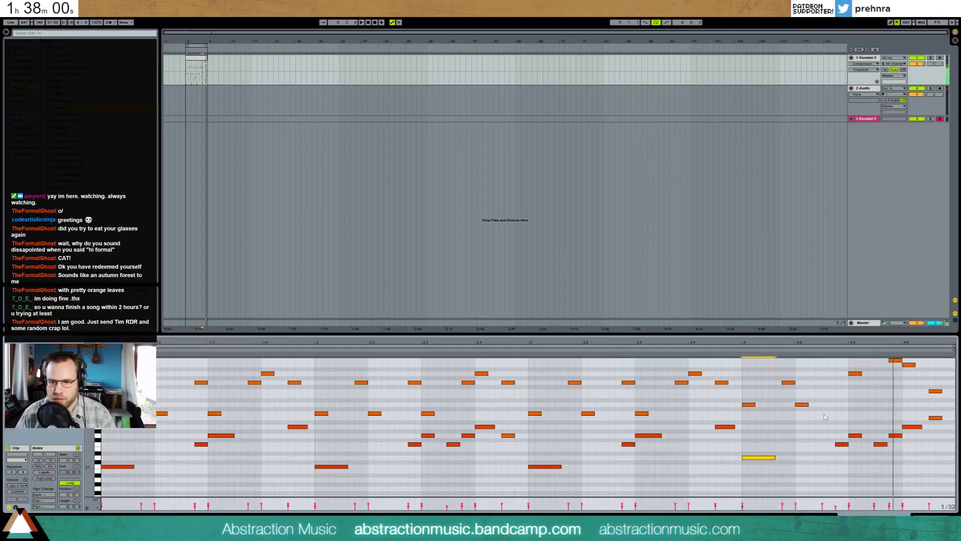
Raise the lower notes from just before beat 3 through beat 4 of bar four by two semitones, excluding the final one
drag(825, 416, 864, 447)
key(Up)
key(Up)
drag(922, 423, 876, 446)
key(Up)
key(Up)
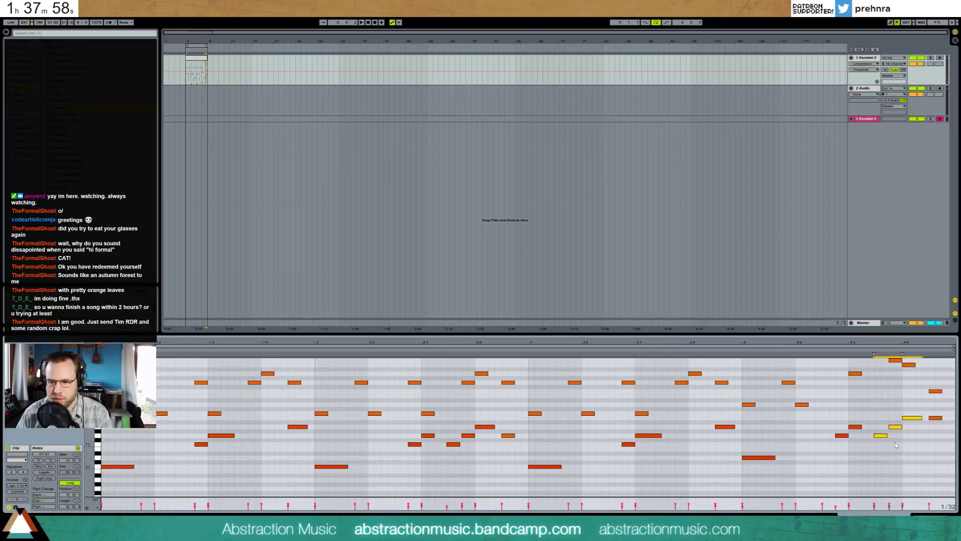
Try other pitches for the long lower note on beat 4 of bar four, starting three semitones higher
click(912, 417)
key(Up)
key(Up)
key(Up)
click(936, 418)
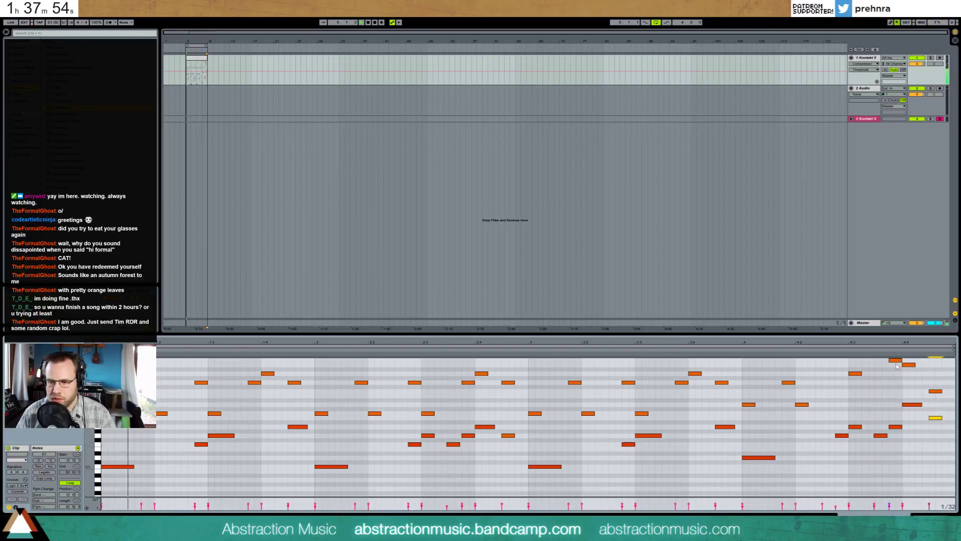
click(912, 404)
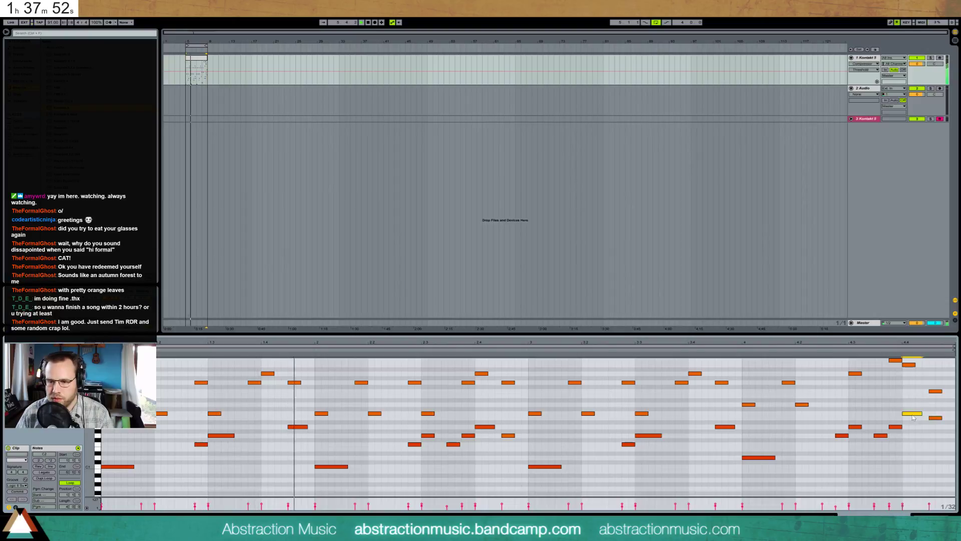
key(Down)
key(Down)
key(Down)
key(Down)
key(Down)
key(Down)
key(Down)
key(Down)
key(Up)
key(Up)
key(Up)
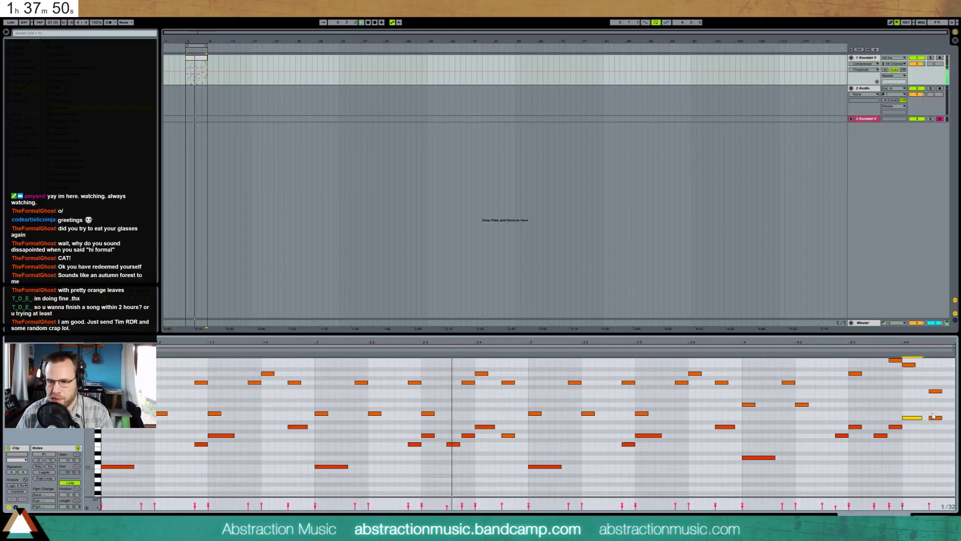
Lower bar four's final low note by six semitones to F, audition the loop and stop playback
click(932, 418)
key(Down)
key(Down)
key(Down)
key(Down)
key(Down)
key(Down)
scroll(933, 425, up, 1)
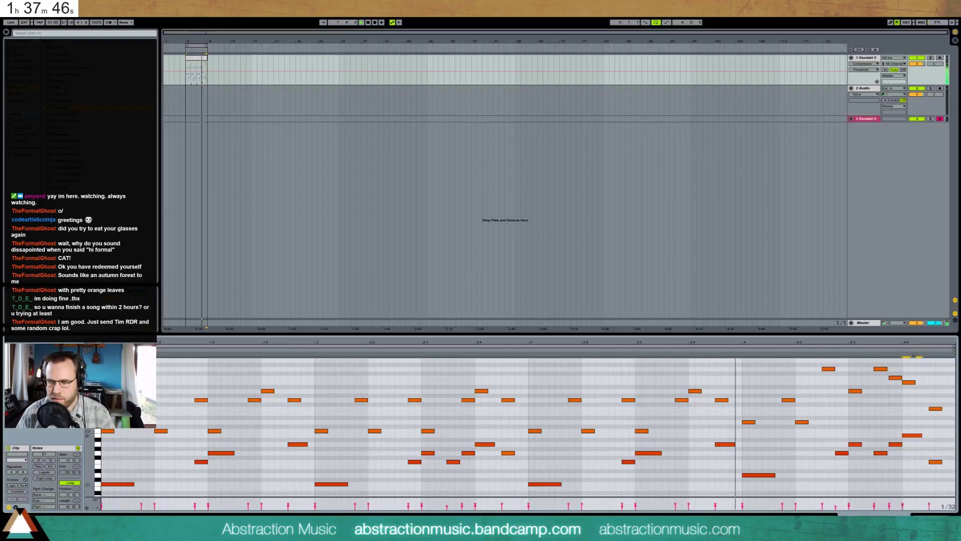
click(912, 435)
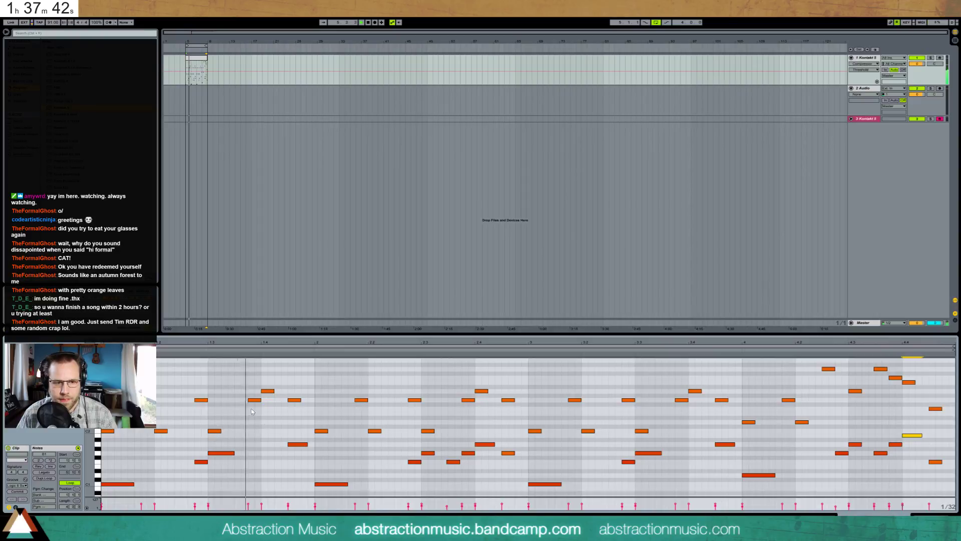
key(space)
Try an extra note between beats 3 and 4 of bar two, lowered by three semitones, and remove it
double_click(451, 421)
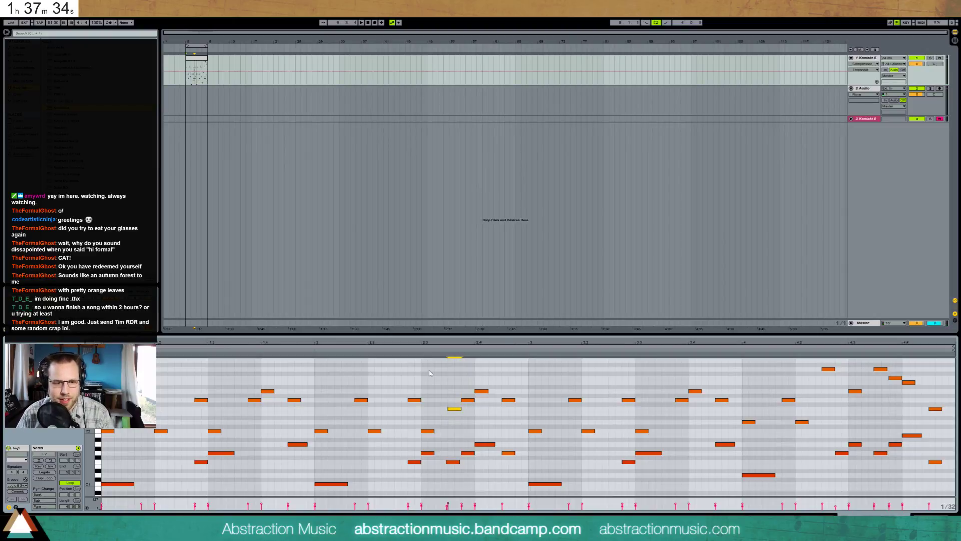
key(Down)
key(Down)
key(Down)
scroll(338, 414, down, 2)
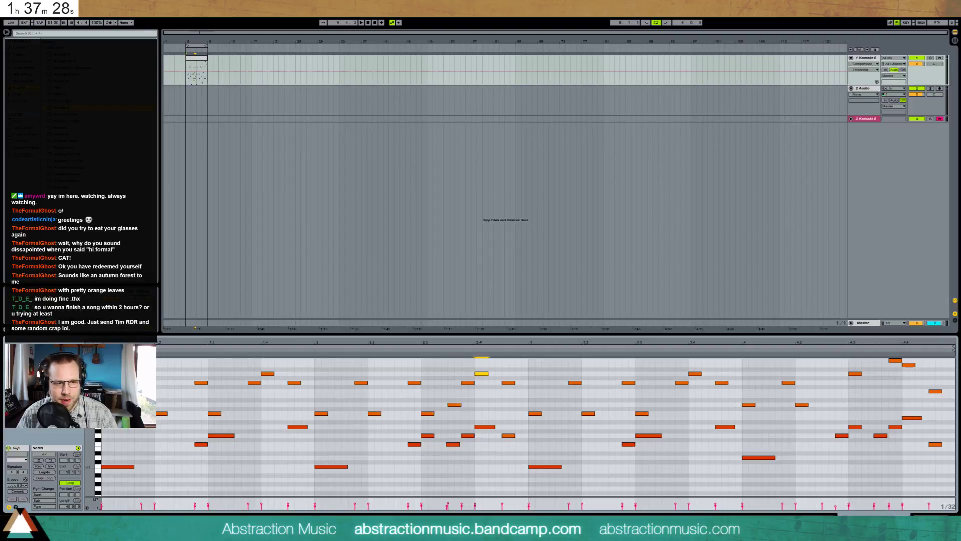
click(456, 404)
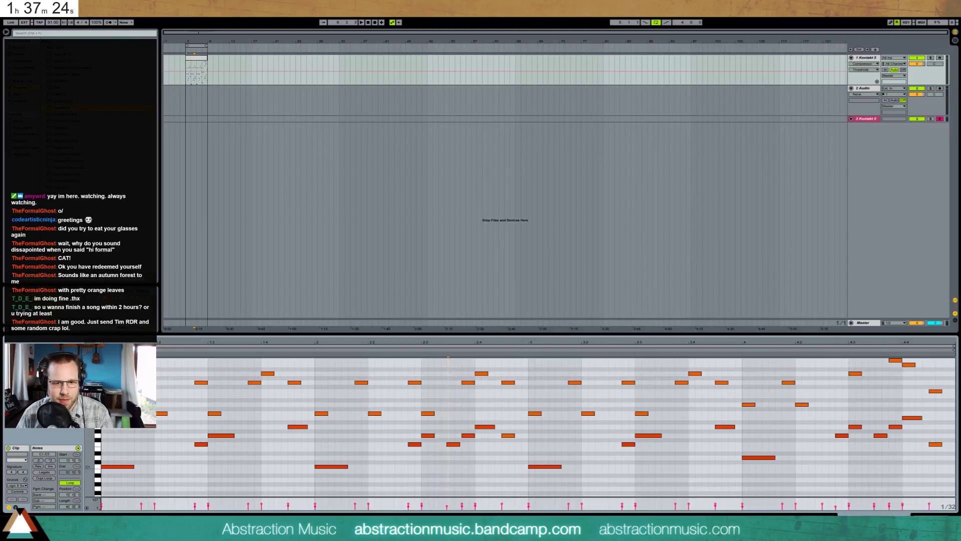
Deactivate all A notes in both octaves together with the lower G notes, and audition the loop without them
click(98, 373)
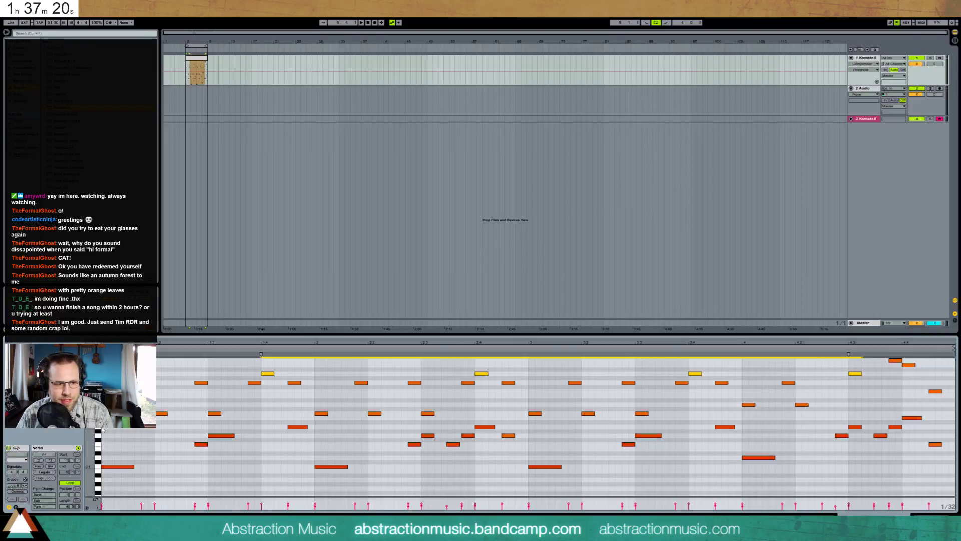
drag(102, 429, 97, 441)
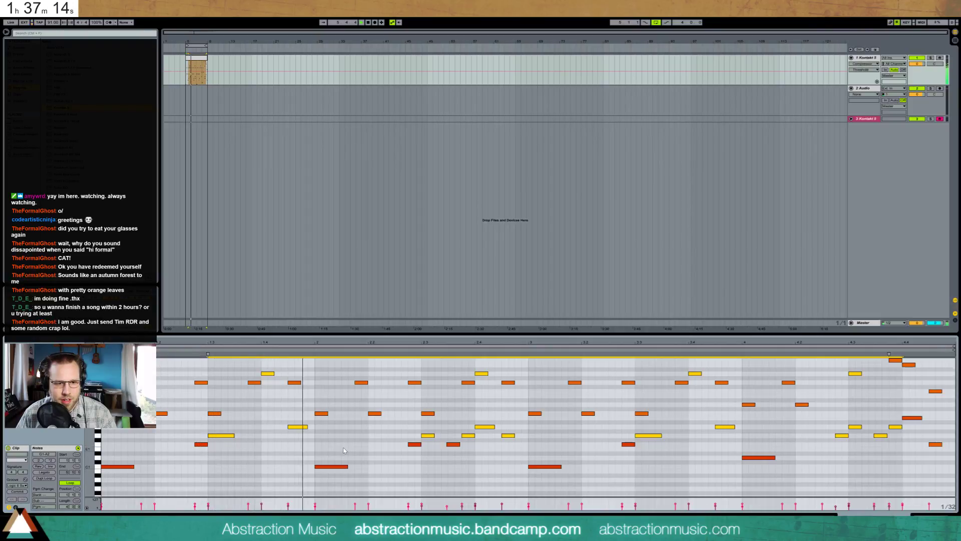
key(0)
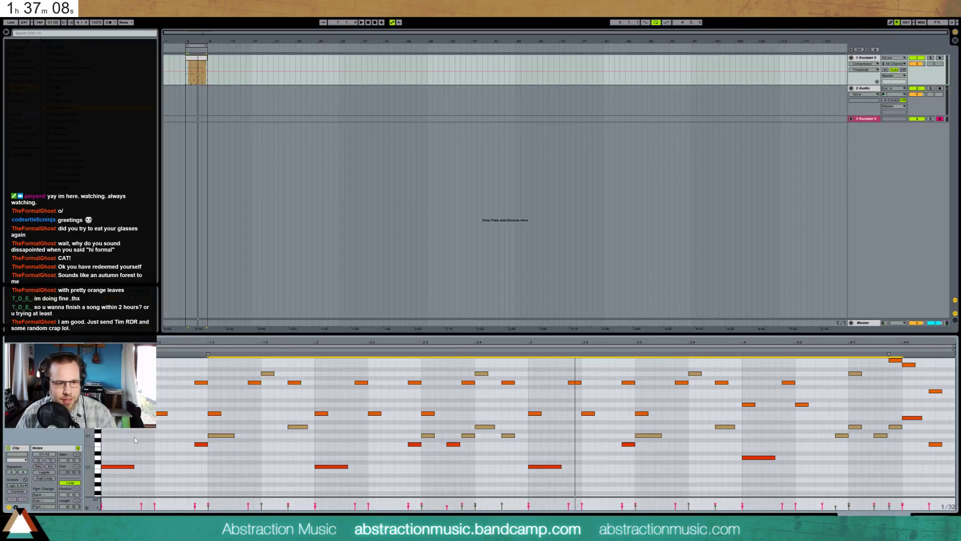
key(space)
Reactivate the lower G notes and all A notes, and lower the A notes in both octaves by one semitone
click(100, 437)
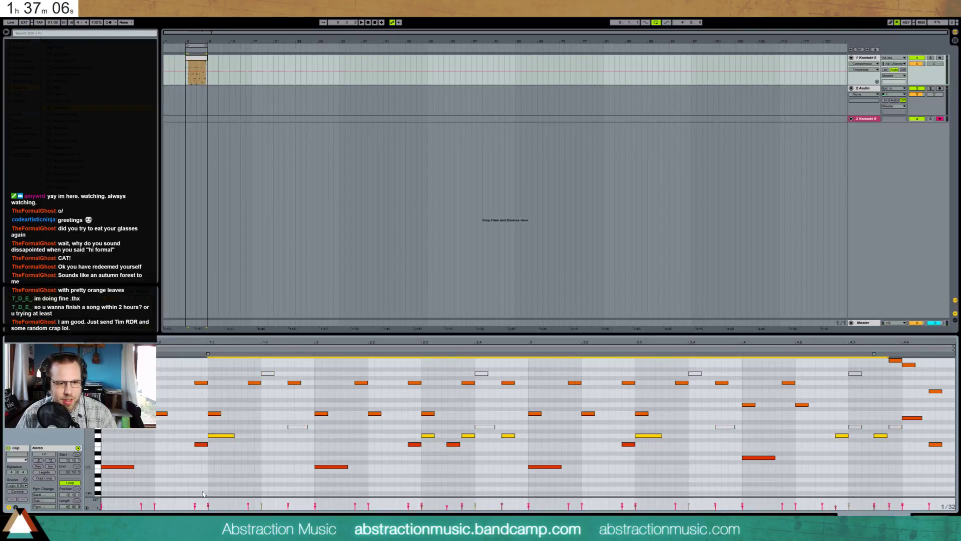
click(98, 427)
click(98, 373)
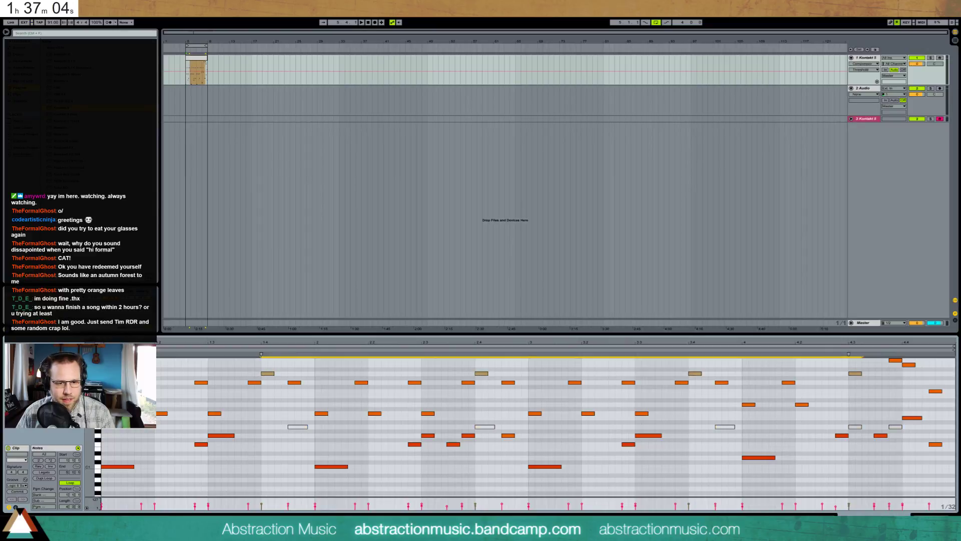
shift+click(98, 428)
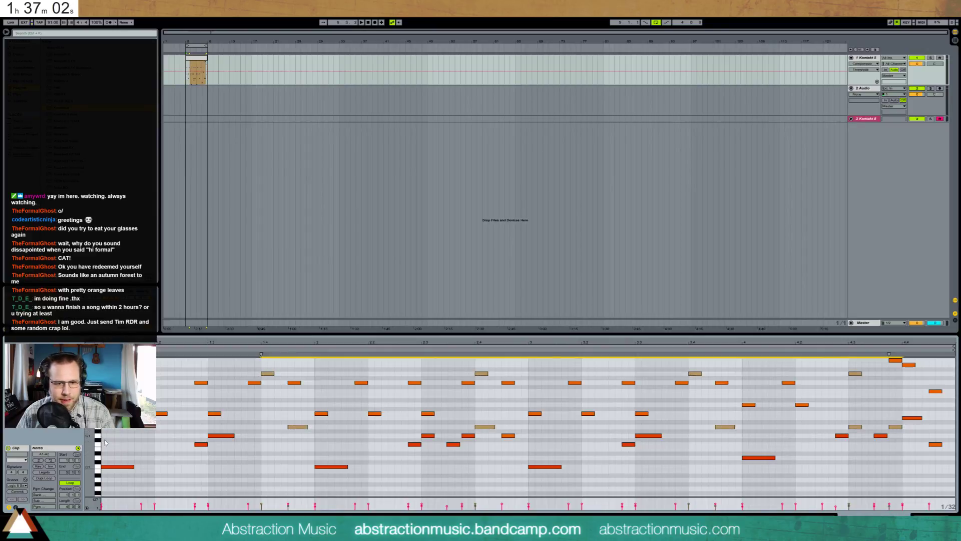
key(space)
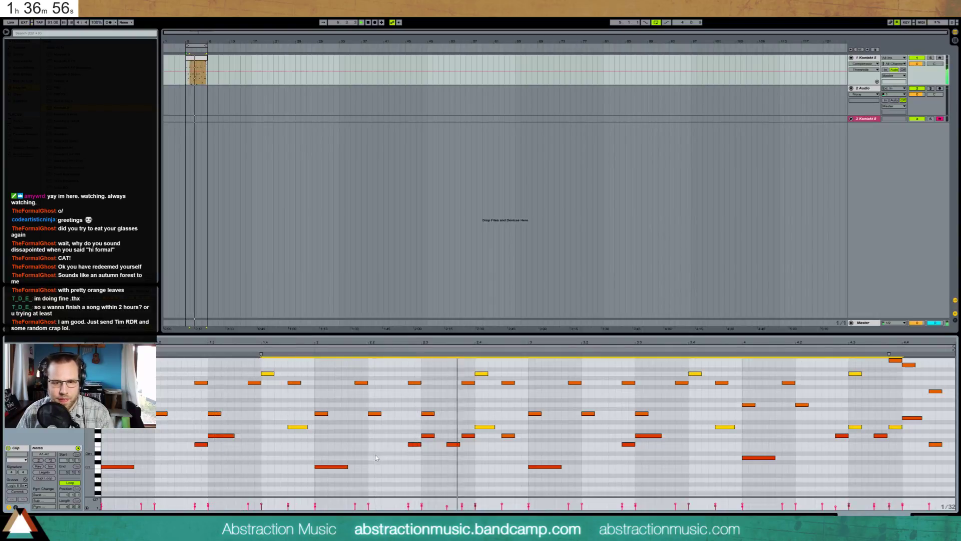
key(Down)
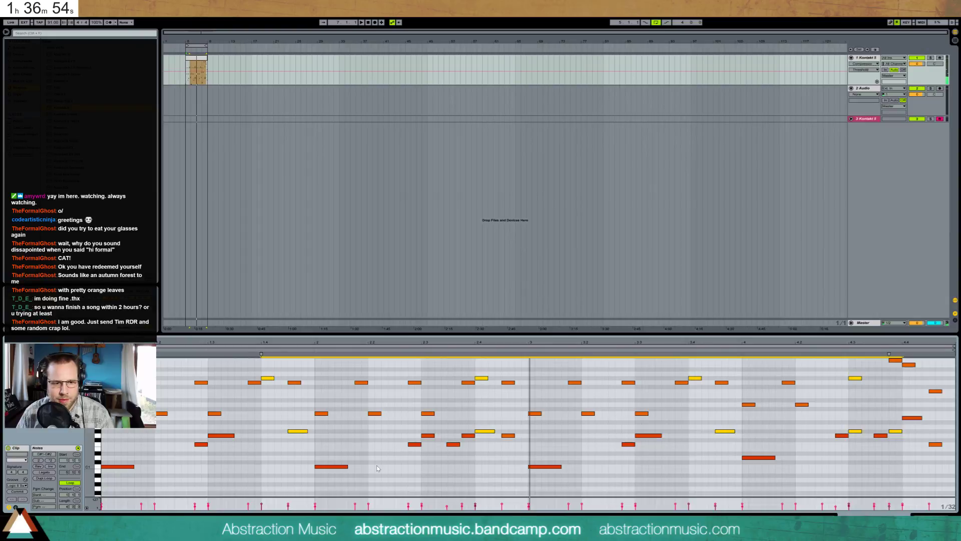
Audition the loop with the lowered notes, briefly trying them at another pitch
key(space)
key(space)
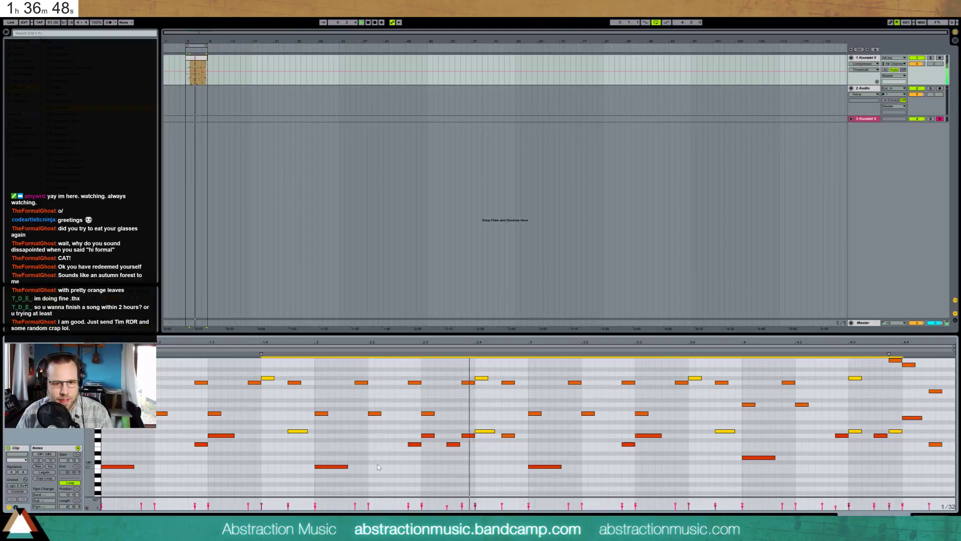
key(Down)
key(Up)
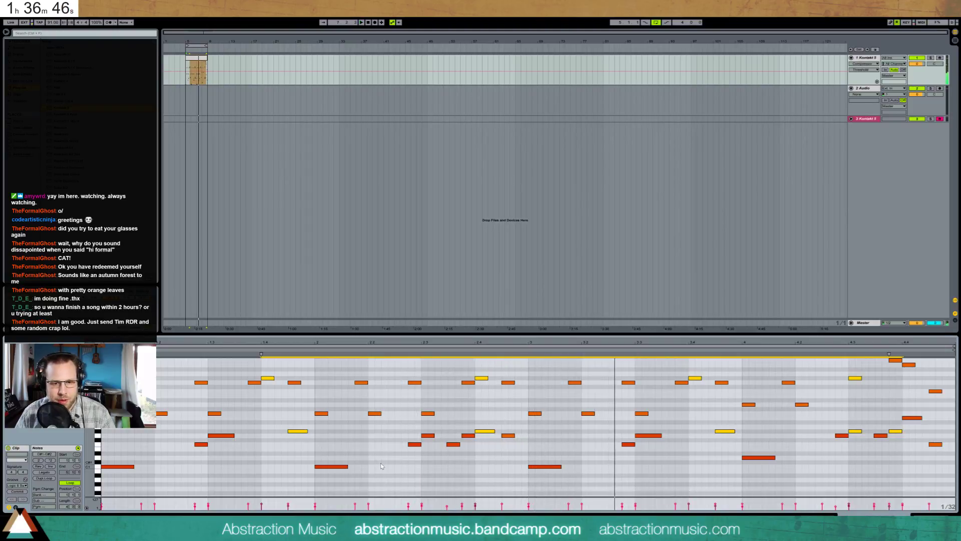
click(392, 429)
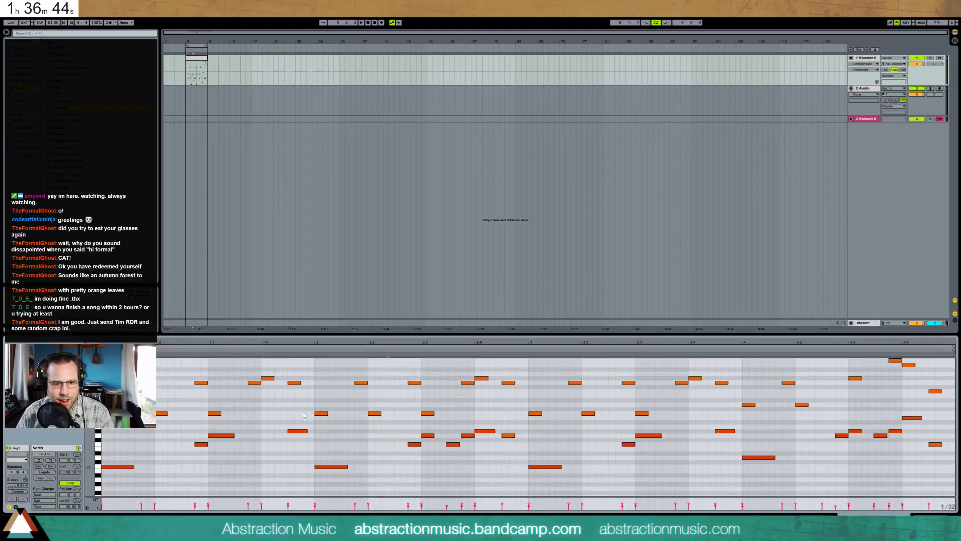
key(space)
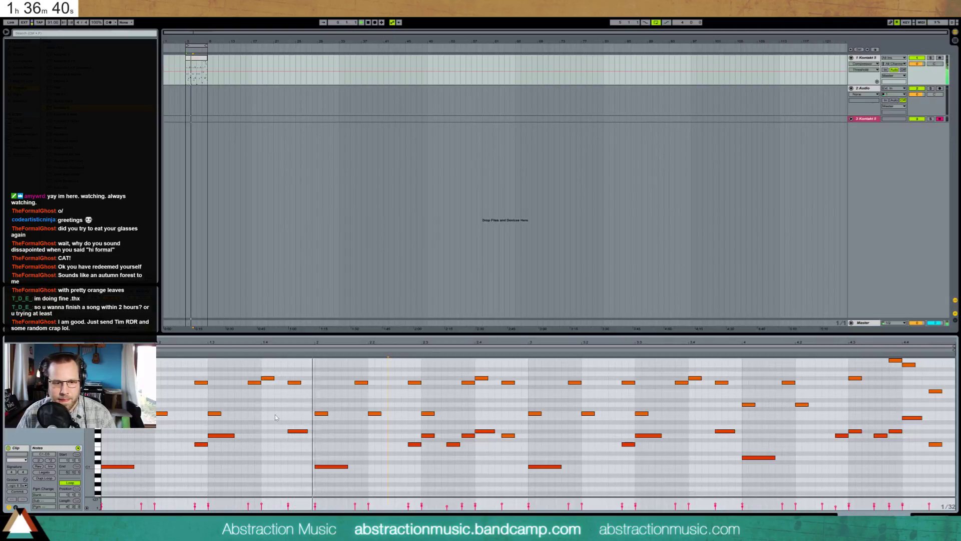
Around beat 4 of bar four, lower the high note by one semitone, raise the long lower note by three, and audition the loop
scroll(430, 440, up, 2)
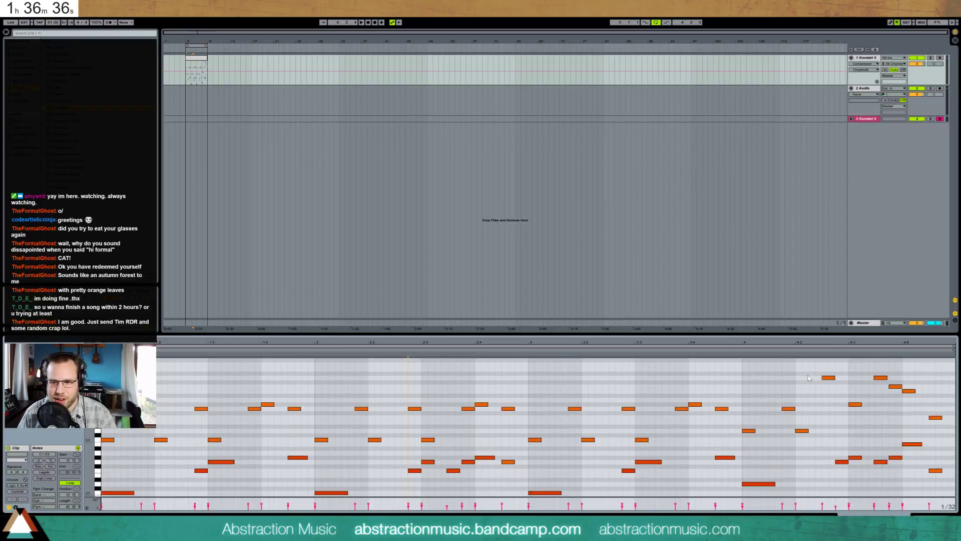
click(828, 369)
click(854, 398)
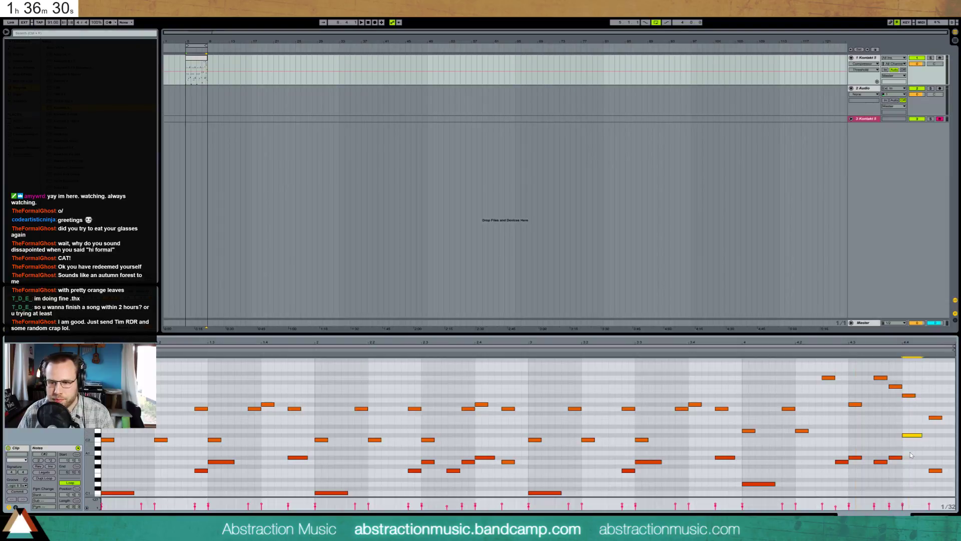
key(Up)
key(space)
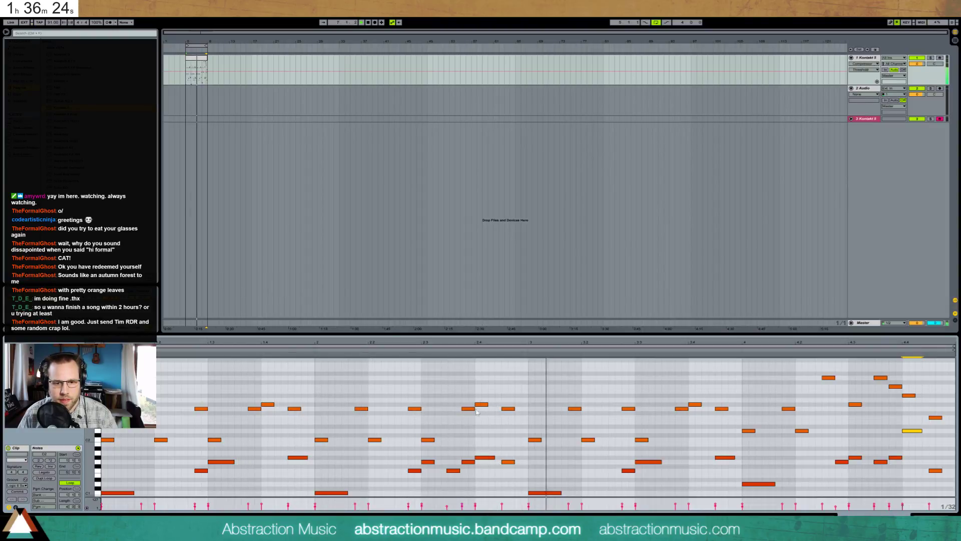
Raise the last upper note of bar two by three semitones and audition the change
drag(508, 409, 508, 398)
click(470, 352)
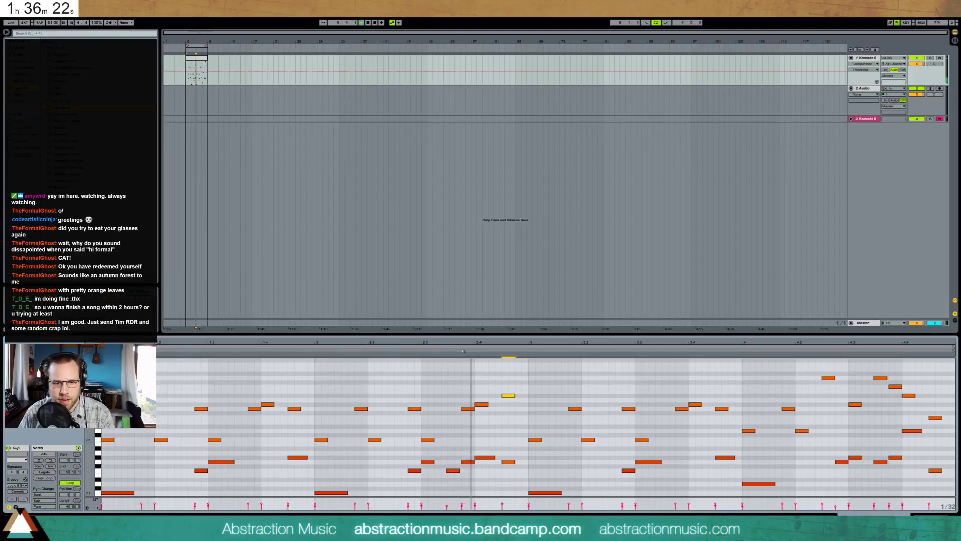
Try an extra short note just before bar three, audition it at different lengths, and remove it
click(517, 407)
key(space)
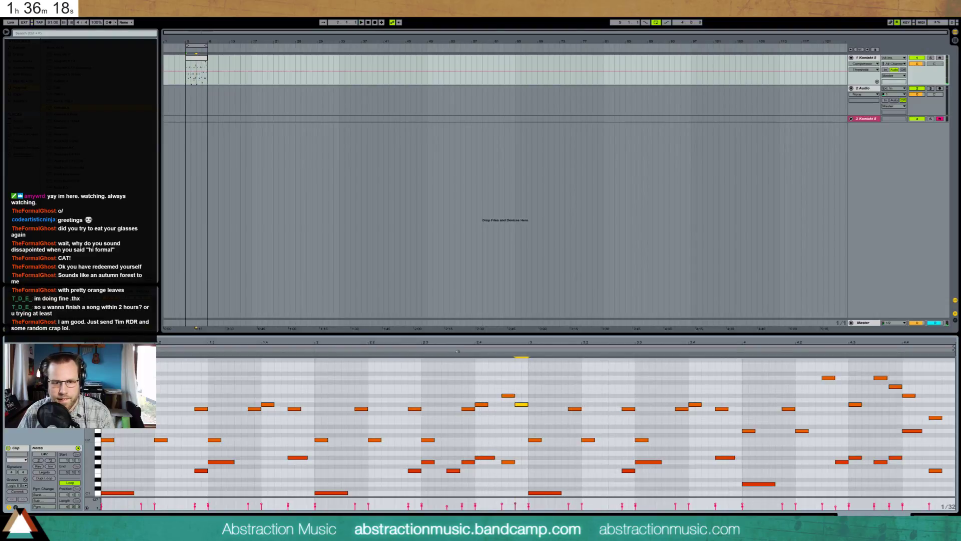
click(458, 351)
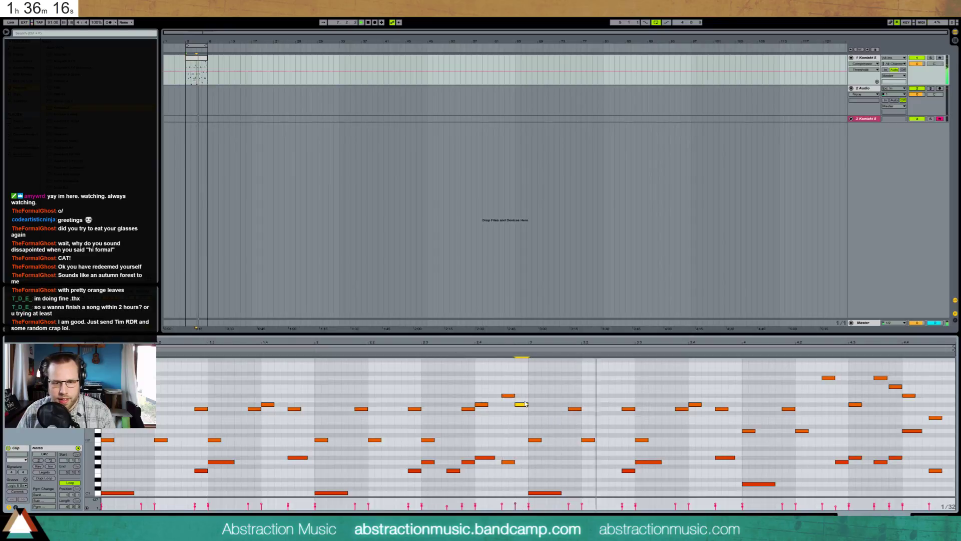
click(496, 347)
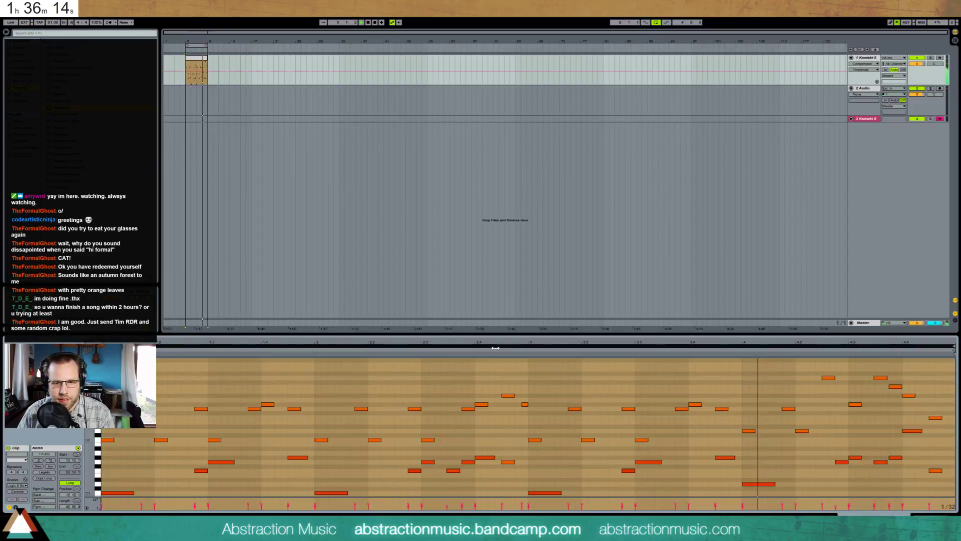
click(508, 409)
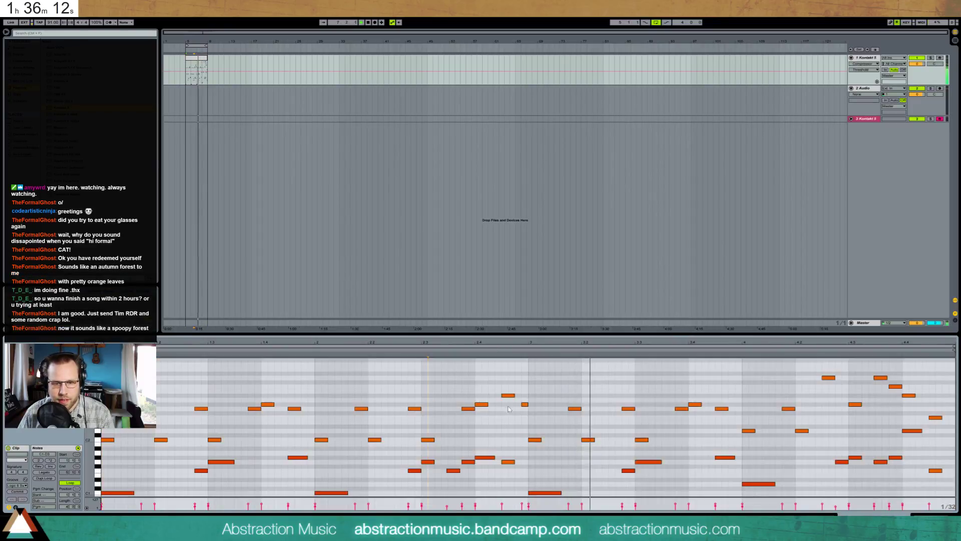
double_click(526, 404)
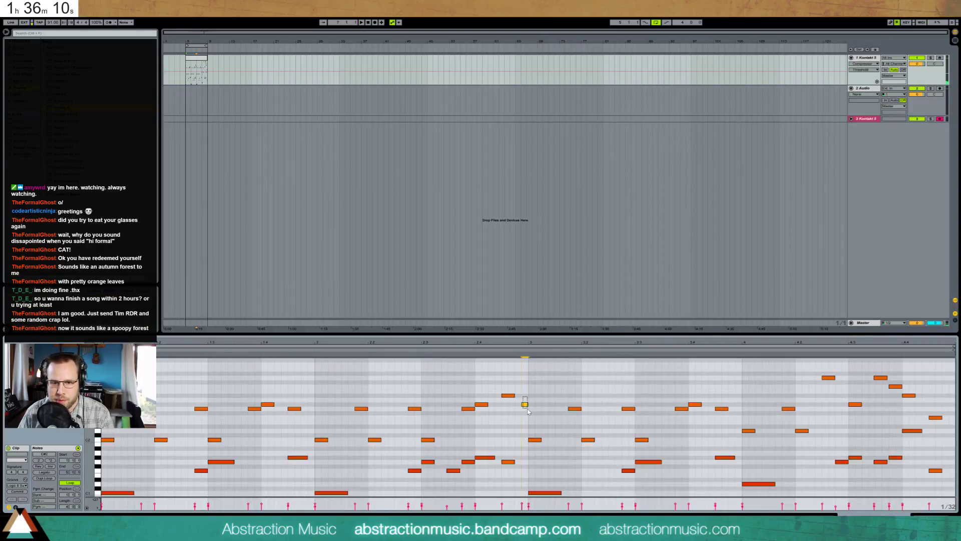
key(space)
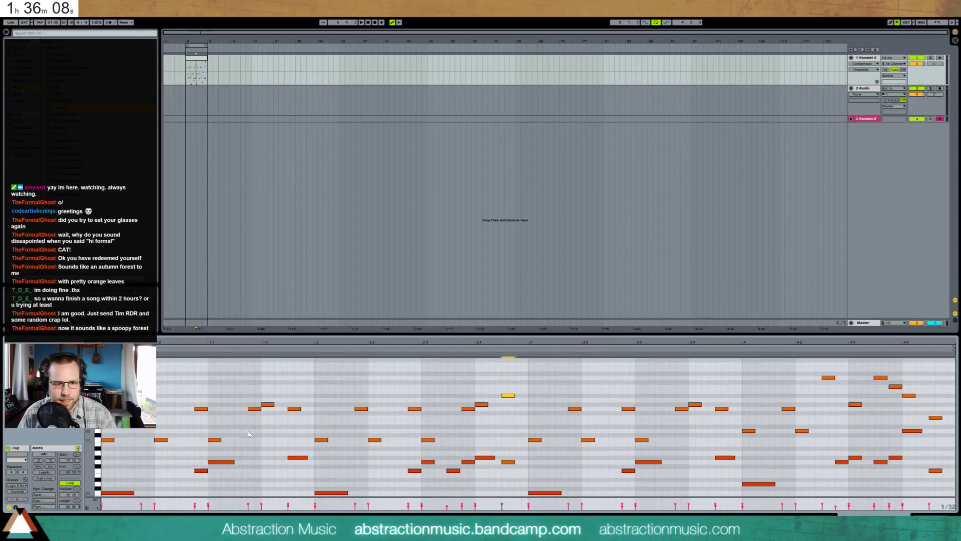
Raise the high note before beat 3 of bar four by one semitone, and lower bar three's long beat-3 note by nine semitones
drag(90, 466, 85, 440)
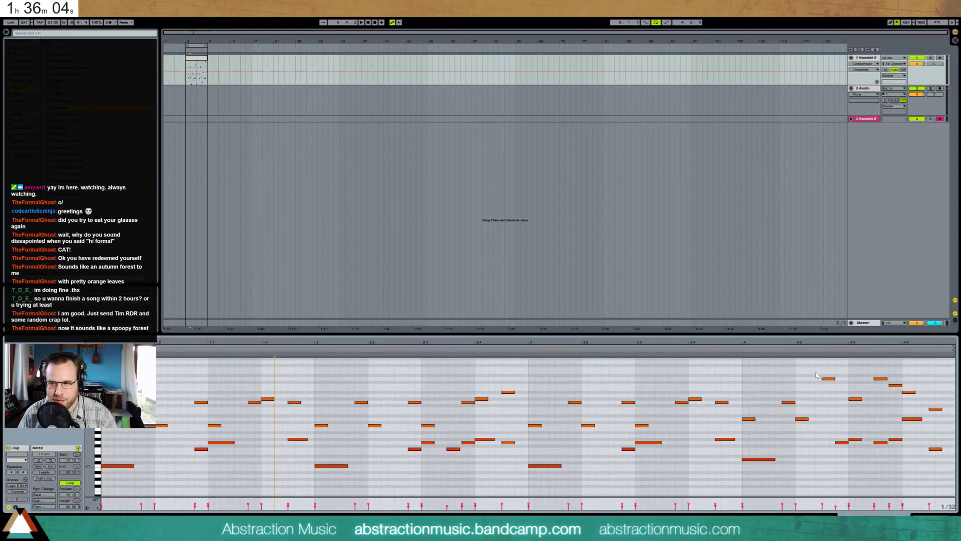
click(831, 379)
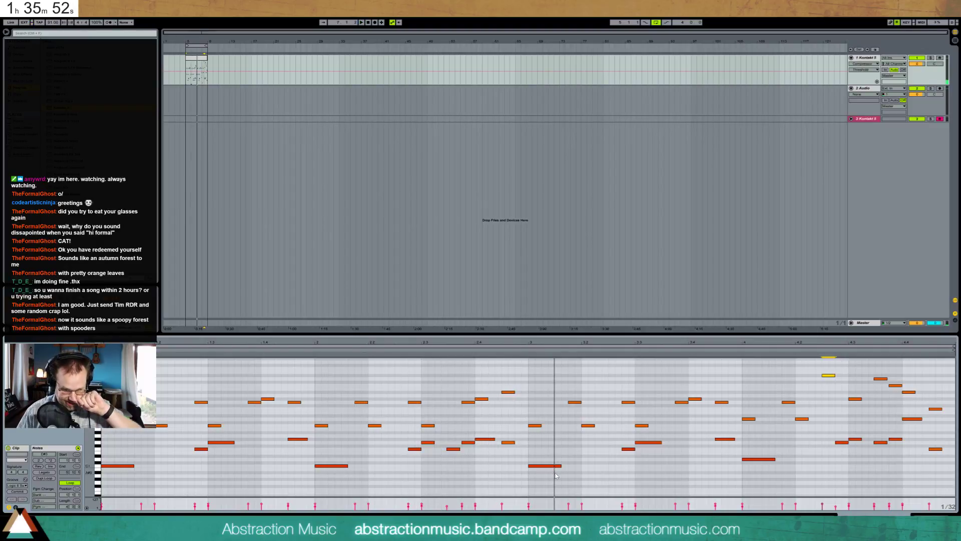
key(space)
drag(646, 443, 647, 473)
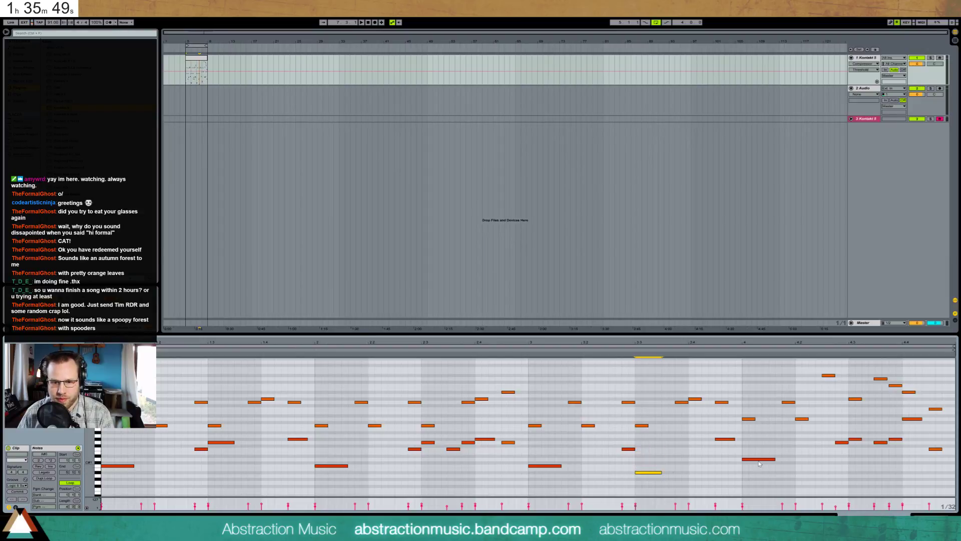
click(519, 348)
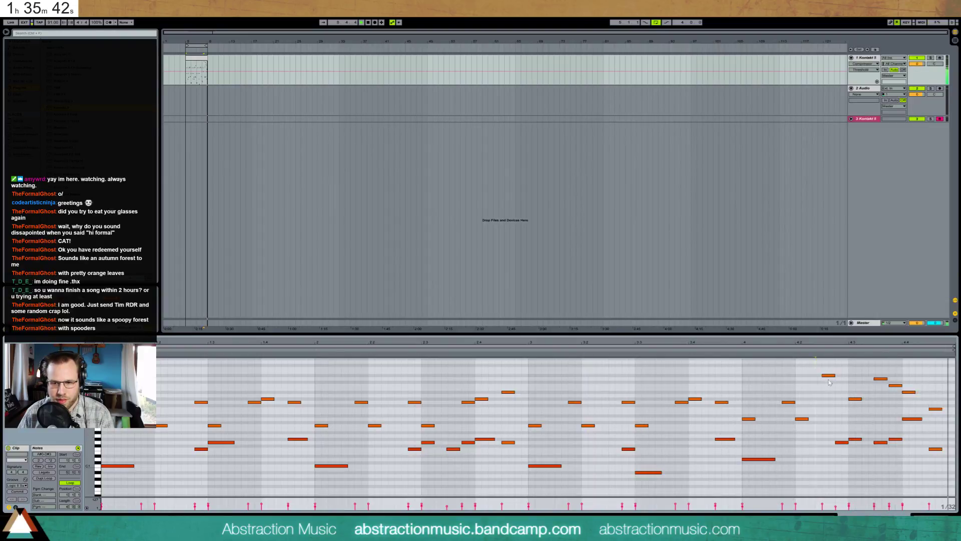
Lower the high note before beat 3 of bar four by three semitones, and raise the descending notes after it by one, two and two semitones
drag(828, 375, 828, 385)
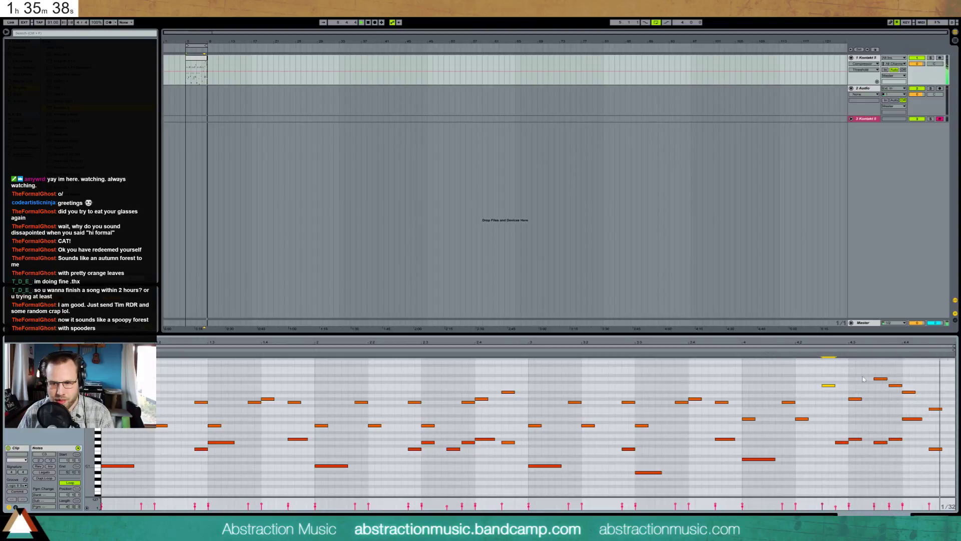
drag(880, 378, 908, 385)
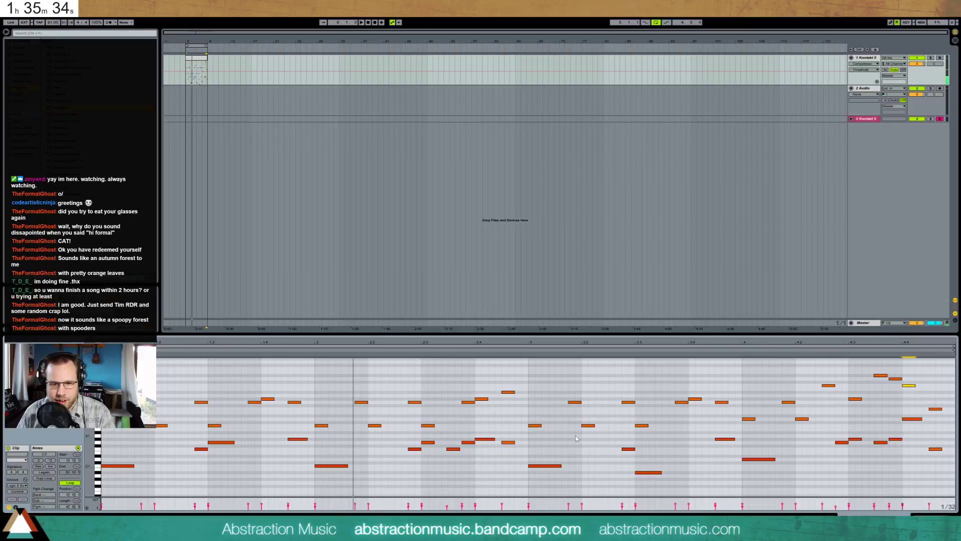
Raise the low note on beat 3 of bar three by four semitones and bar four's first low note by one, and audition
click(654, 472)
key(Up)
key(Up)
key(Up)
key(Up)
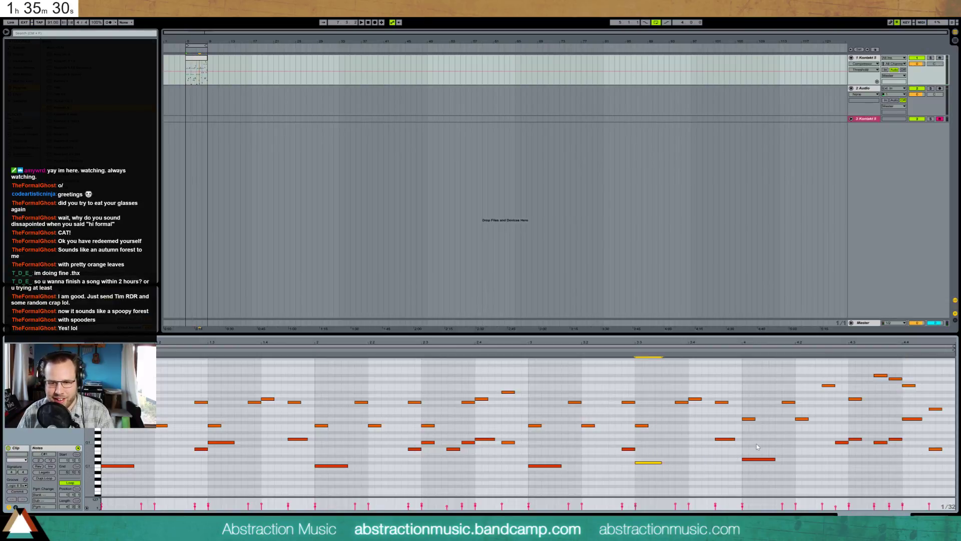
click(761, 459)
key(Up)
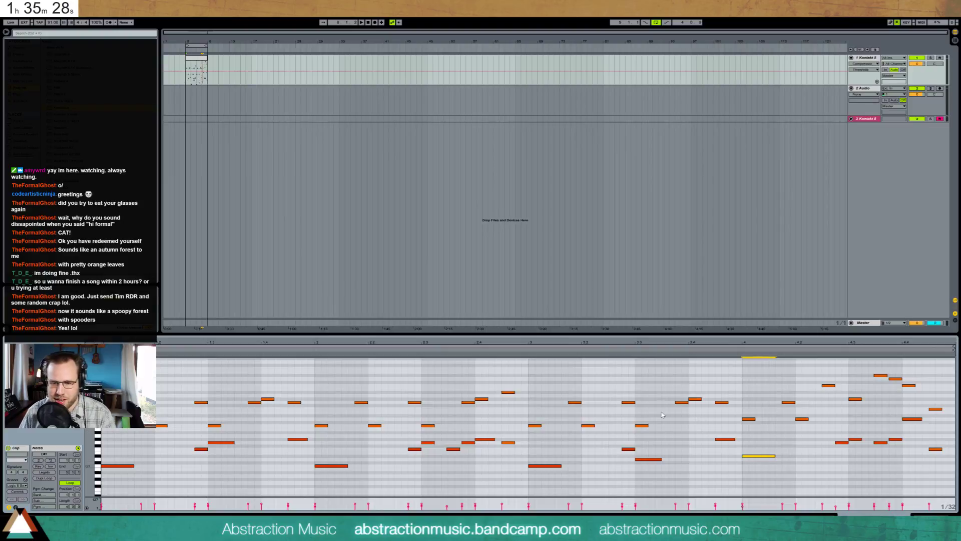
click(523, 352)
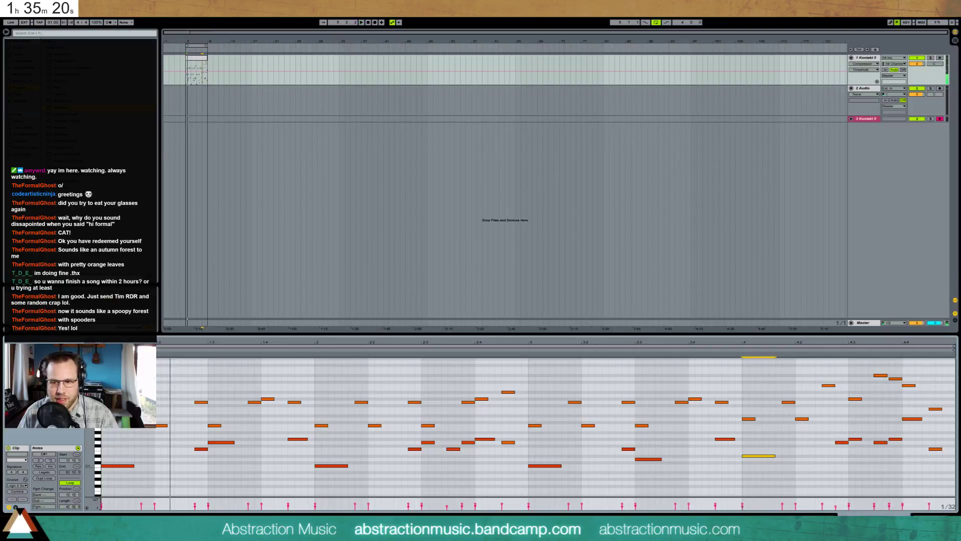
Try the built-in reverb switch of the Session Strings pizzicato instrument in Kontakt, and close the instrument window
key(shift+Tab)
click(23, 448)
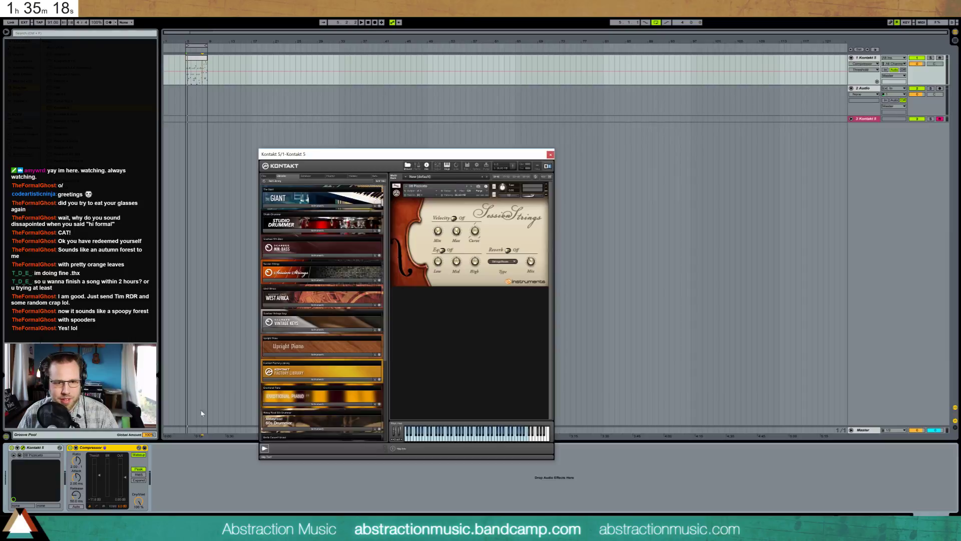
click(508, 251)
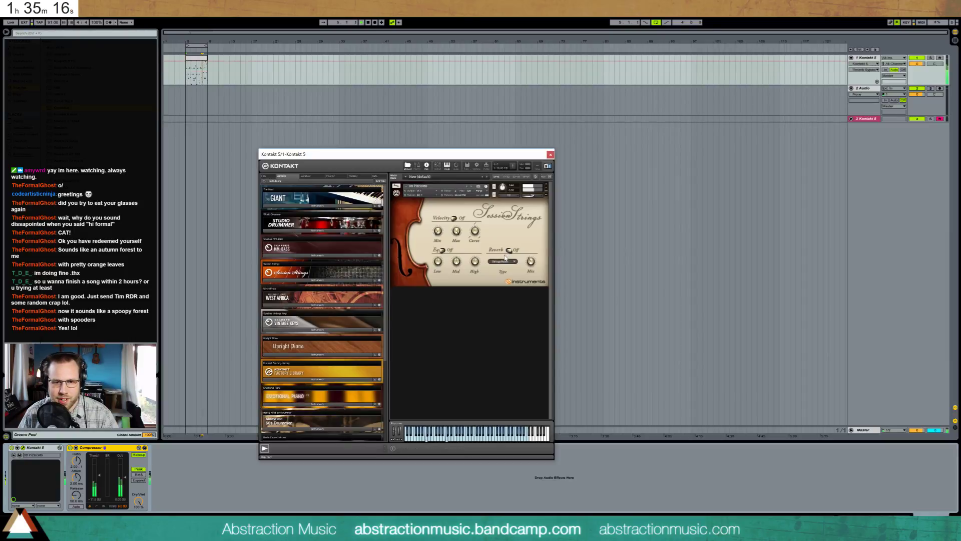
click(550, 154)
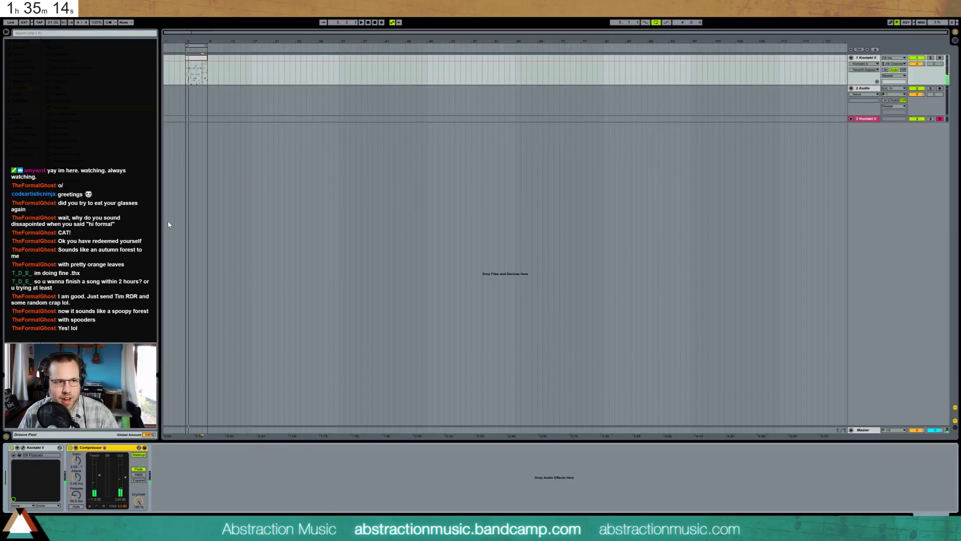
Add a Reverb after the pizzicato track's Compressor, adjust its decay time and reduce its dry/wet mix during playback
click(26, 68)
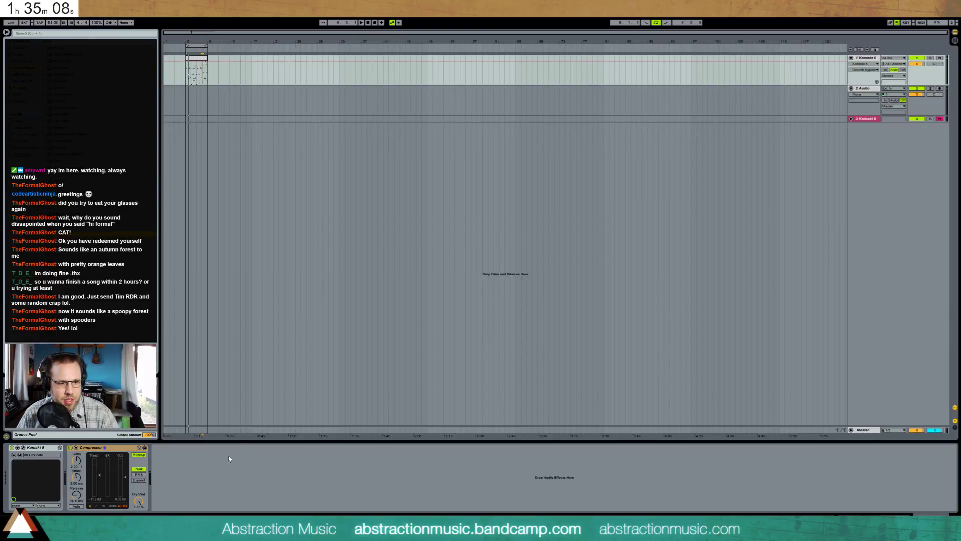
drag(228, 459, 243, 516)
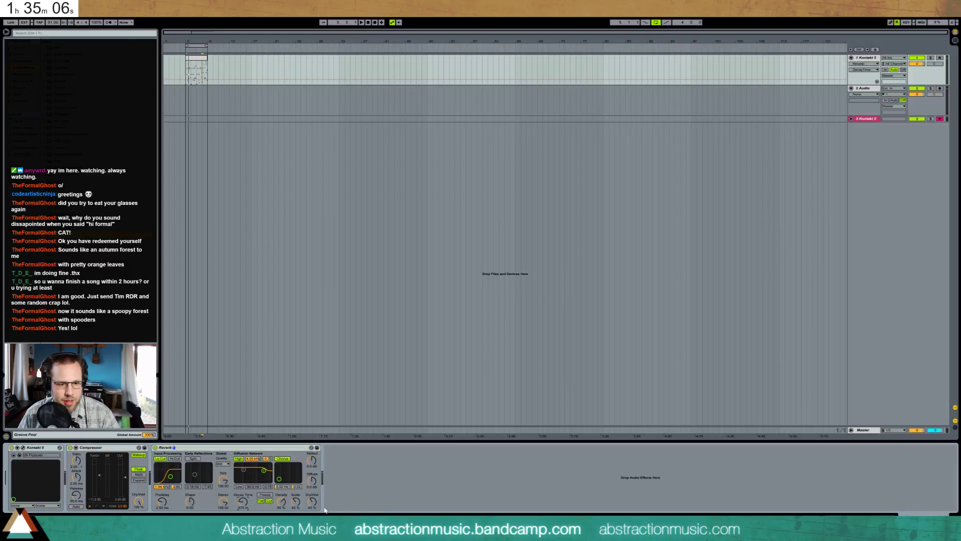
drag(312, 502, 313, 507)
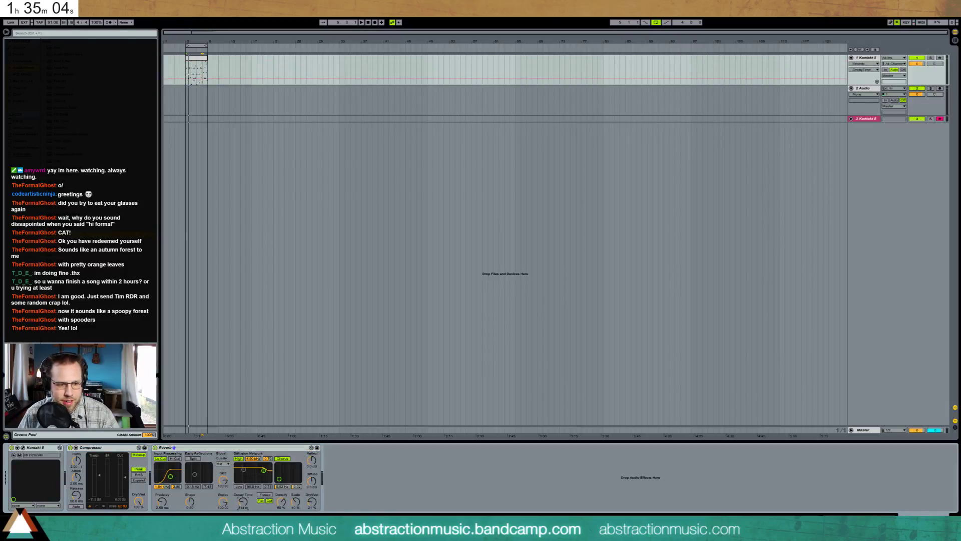
drag(243, 502, 242, 499)
key(space)
drag(312, 502, 311, 499)
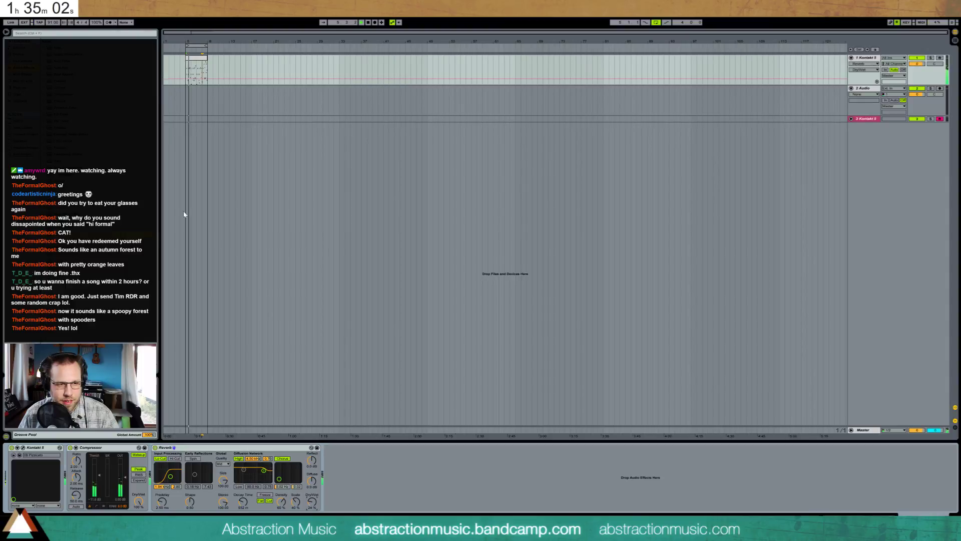
Save the Live Set in the "2 Hour Tracks 2016" folder as "2016-11-07 The Spoopy Spooder Forest"
double_click(197, 67)
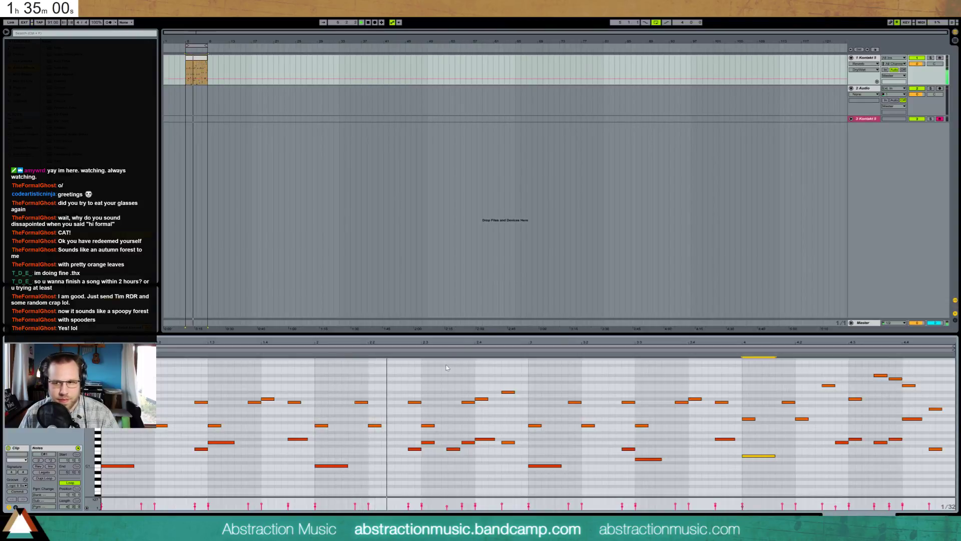
key(ctrl+shift+s)
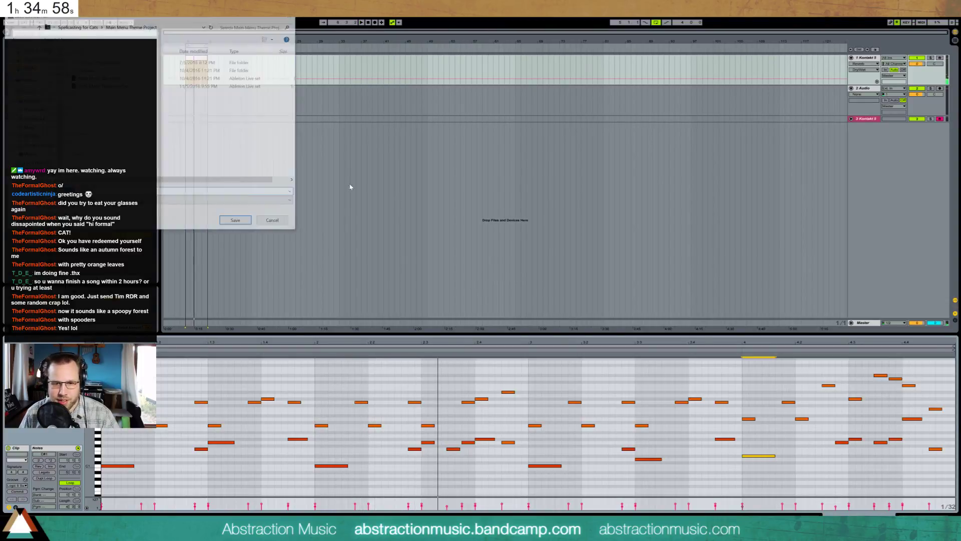
click(83, 27)
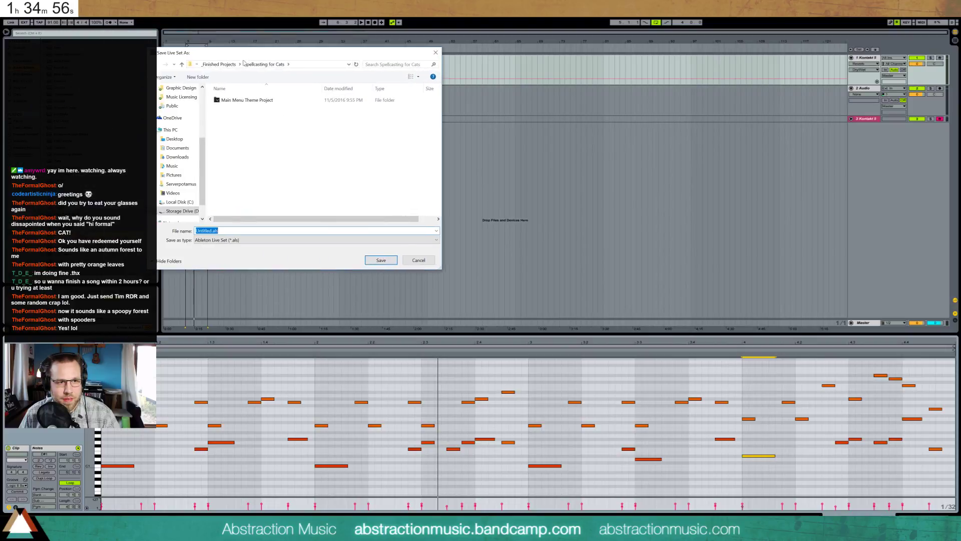
click(220, 65)
click(227, 65)
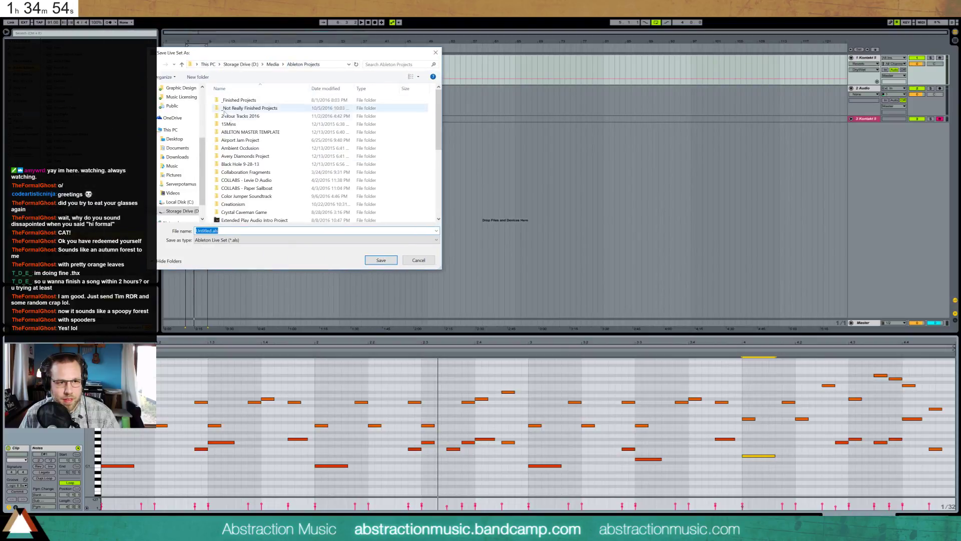
double_click(239, 117)
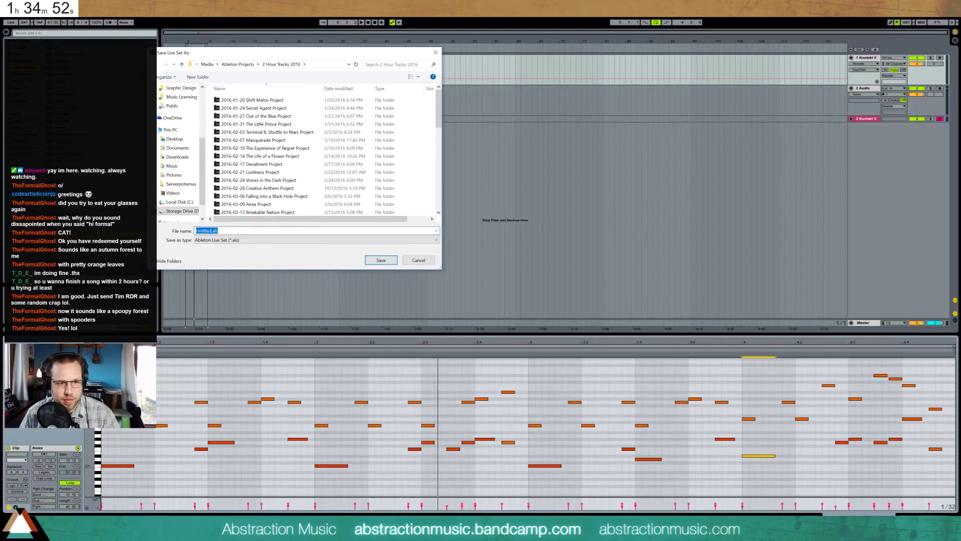
text(2016-)
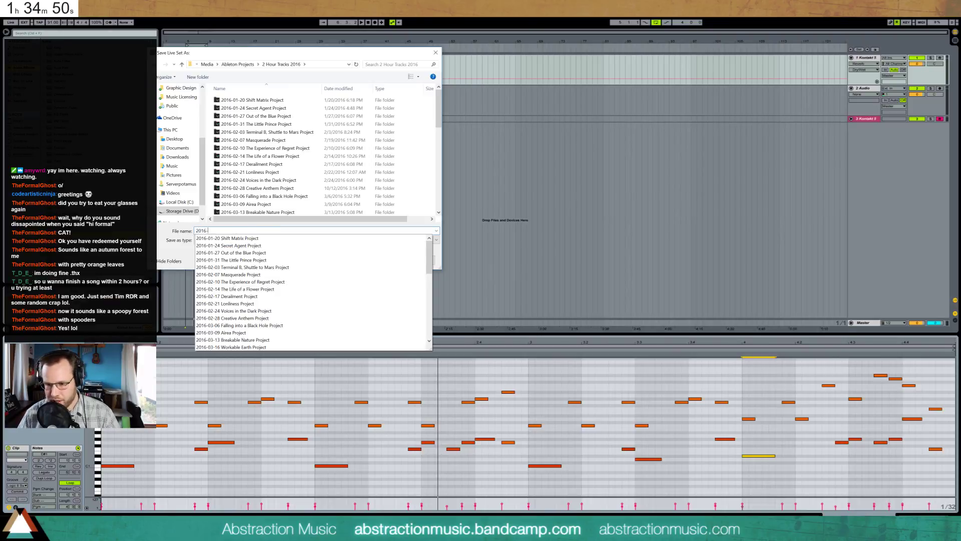
text(11-07 The Spoopy Spooder Forest)
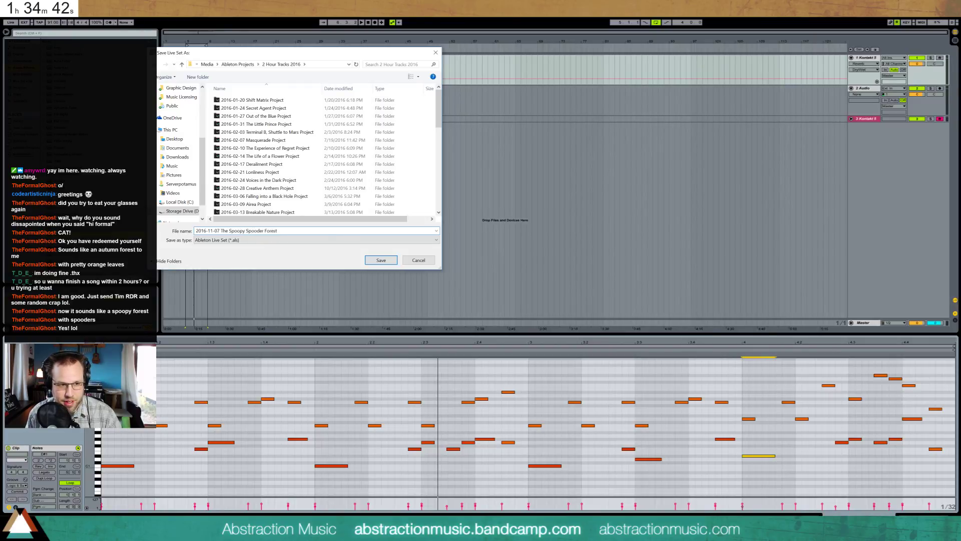
key(Return)
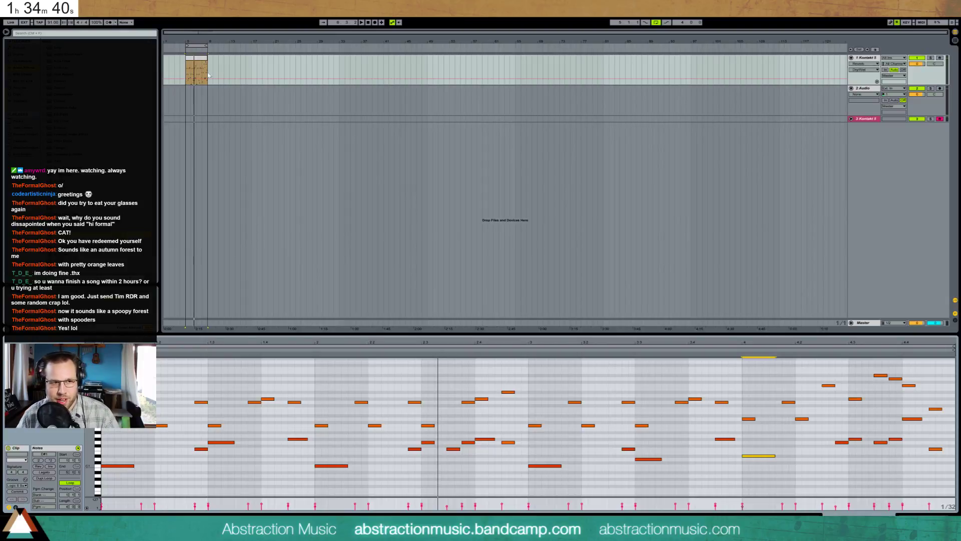
Audition the loop and add a short high note on the third sixteenth of beat 2 in bar two of the pizzicato clip
key(space)
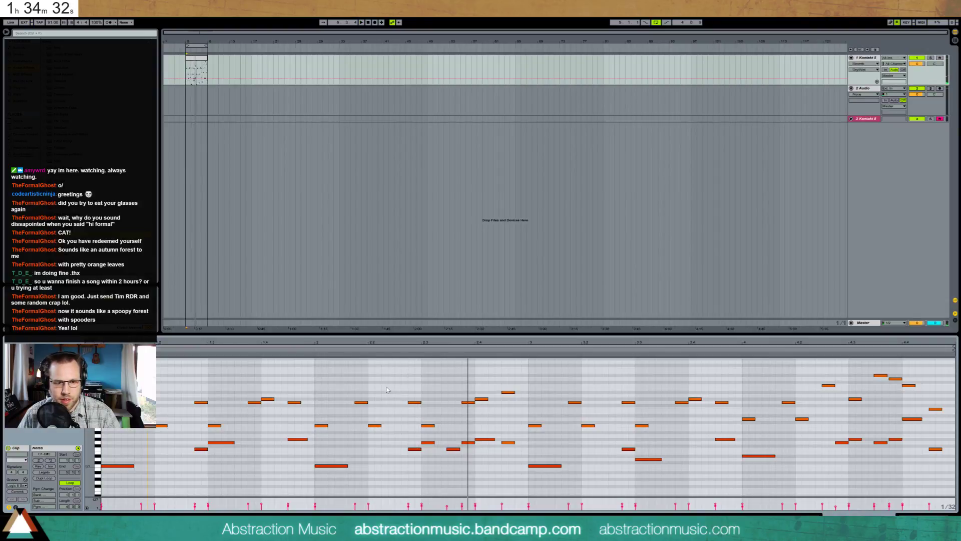
click(366, 350)
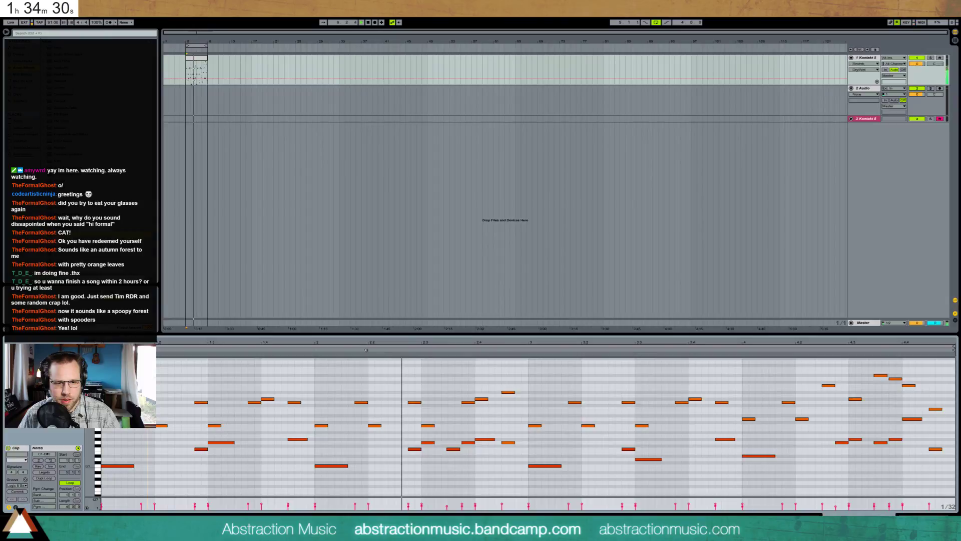
double_click(396, 379)
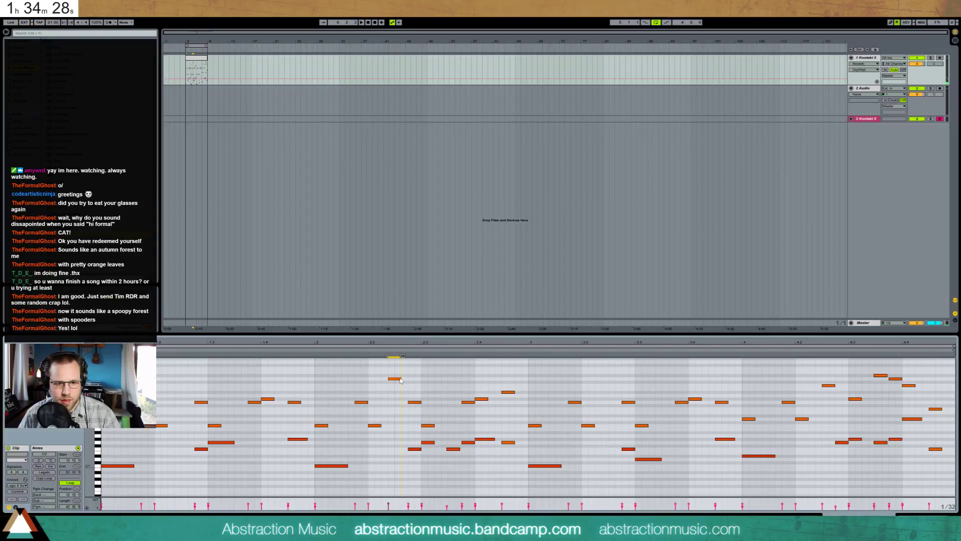
key(Down)
key(Down)
key(Down)
key(Right)
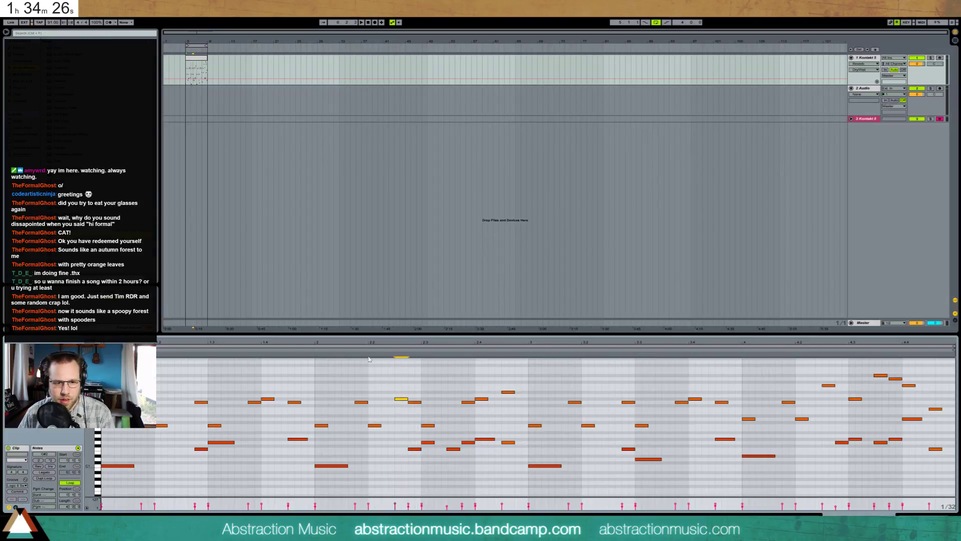
Play the loop and raise the high note on beat 3 of bar four by three semitones
key(space)
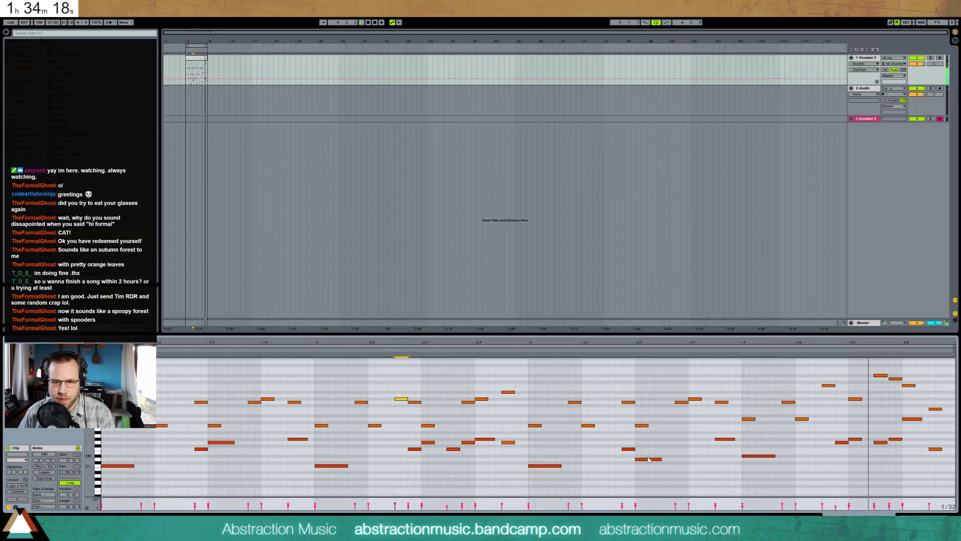
double_click(856, 391)
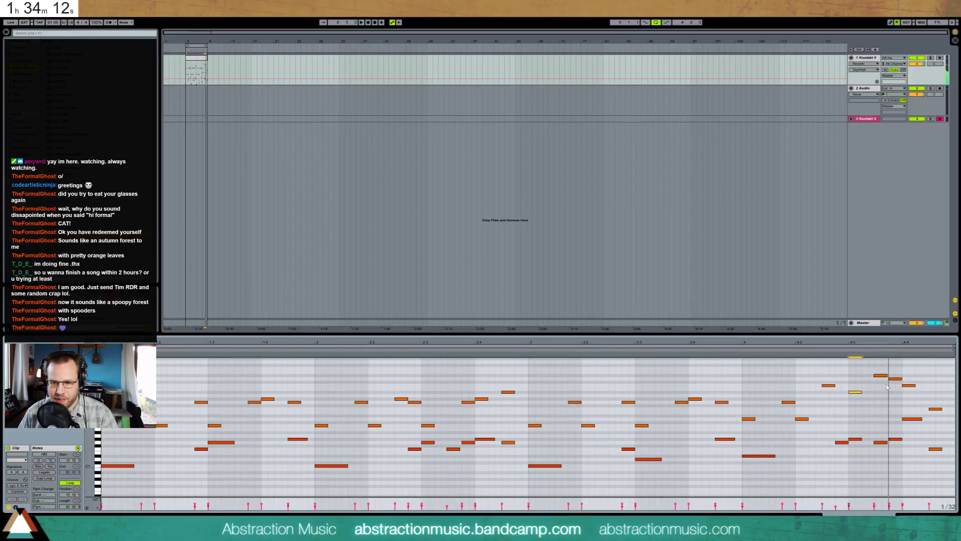
key(Up)
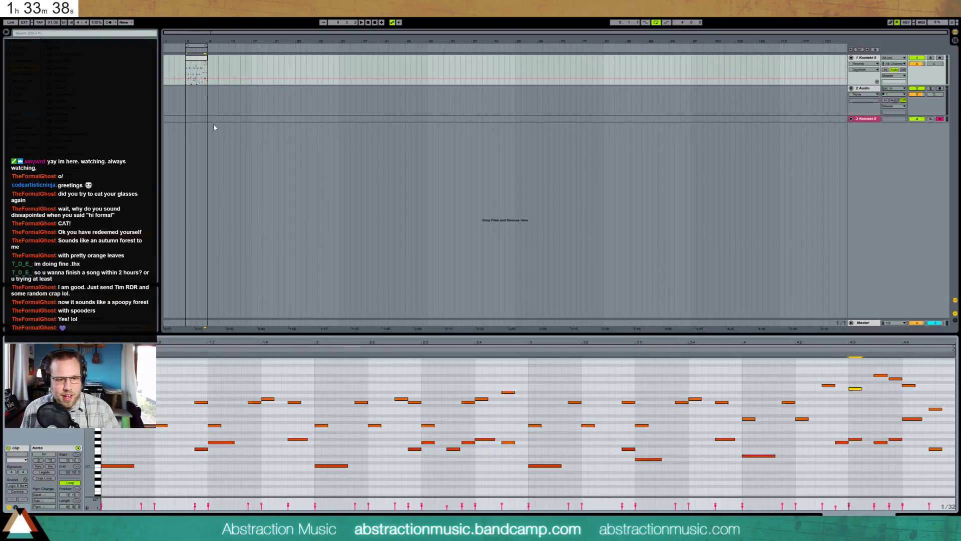
Duplicate the four-bar pizzicato clip directly after itself and delete the empty audio track
key(ctrl+d)
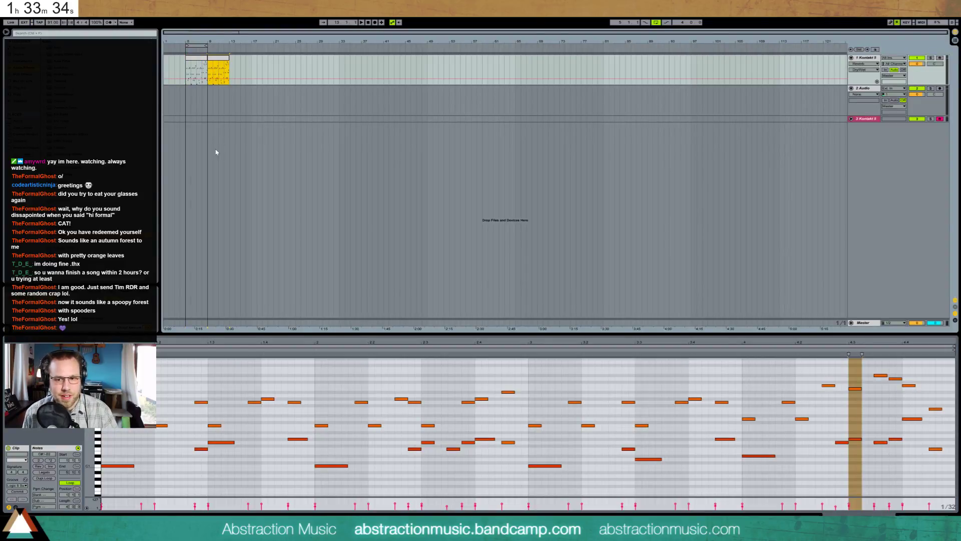
click(209, 133)
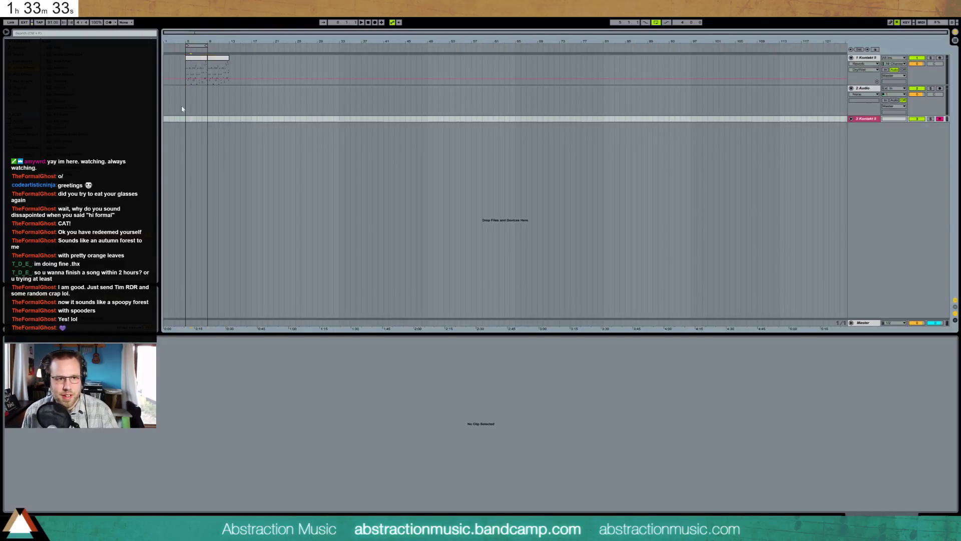
click(875, 93)
key(Delete)
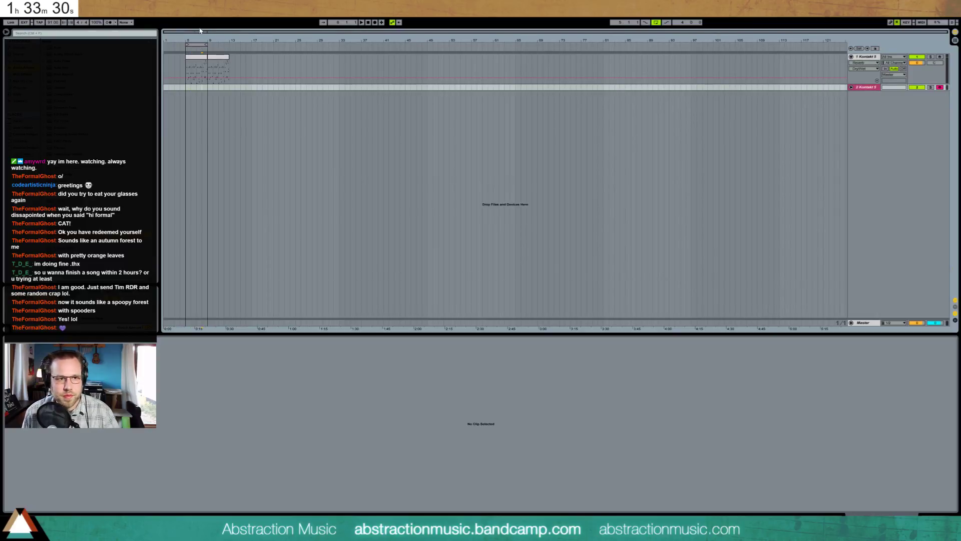
Consolidate the two adjacent pizzicato clips into one eight-bar clip and set the arrangement loop to its second half, starting at bar 9
drag(203, 32, 430, 61)
click(463, 62)
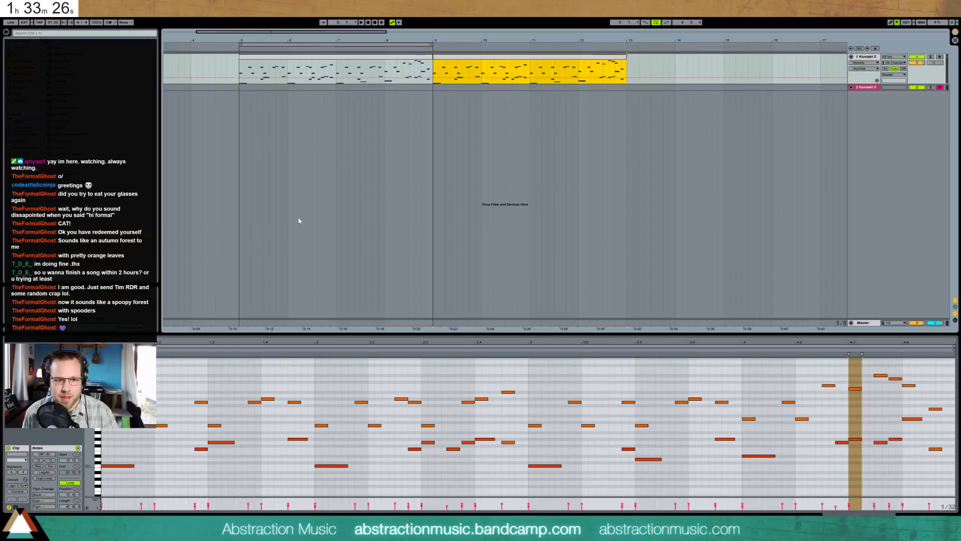
scroll(501, 426, up, 3)
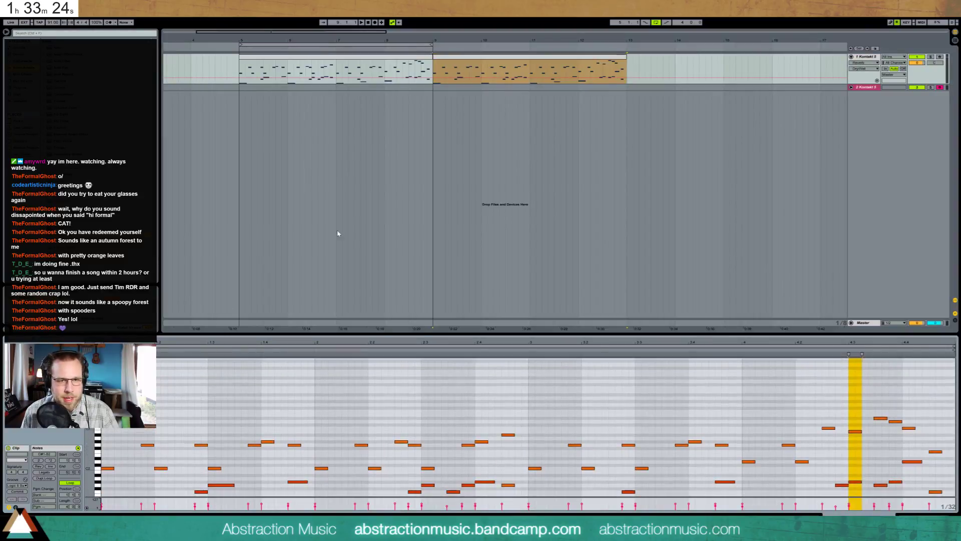
shift+click(428, 57)
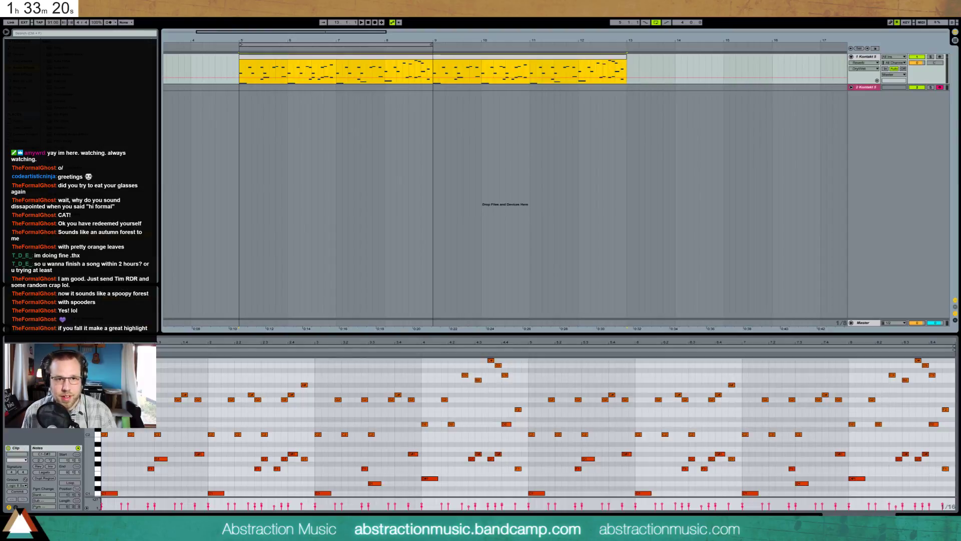
key(ctrl+j)
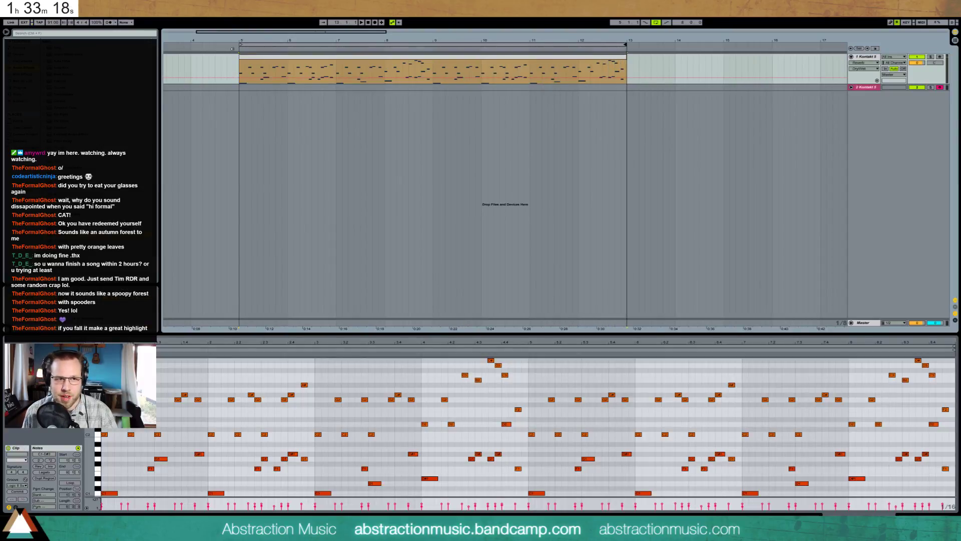
drag(232, 49, 435, 55)
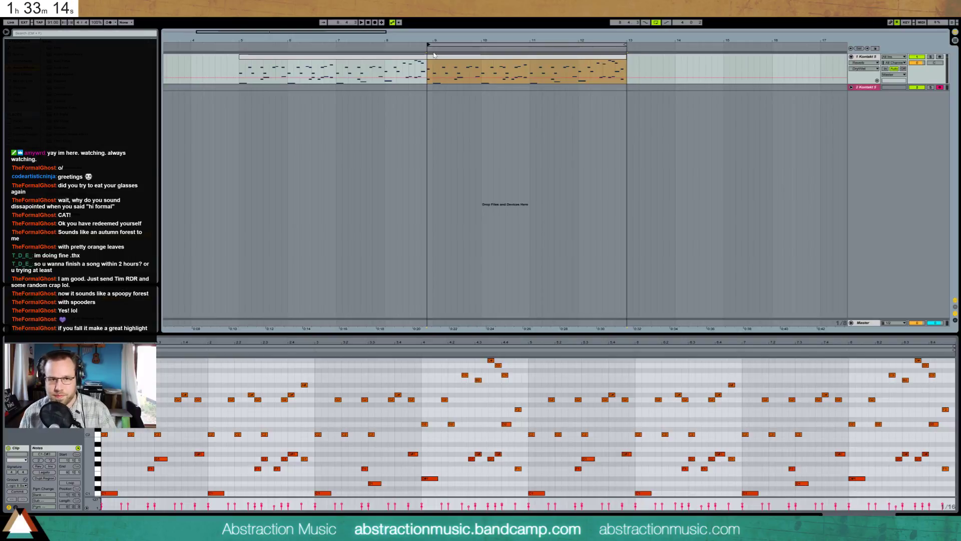
drag(431, 47, 435, 46)
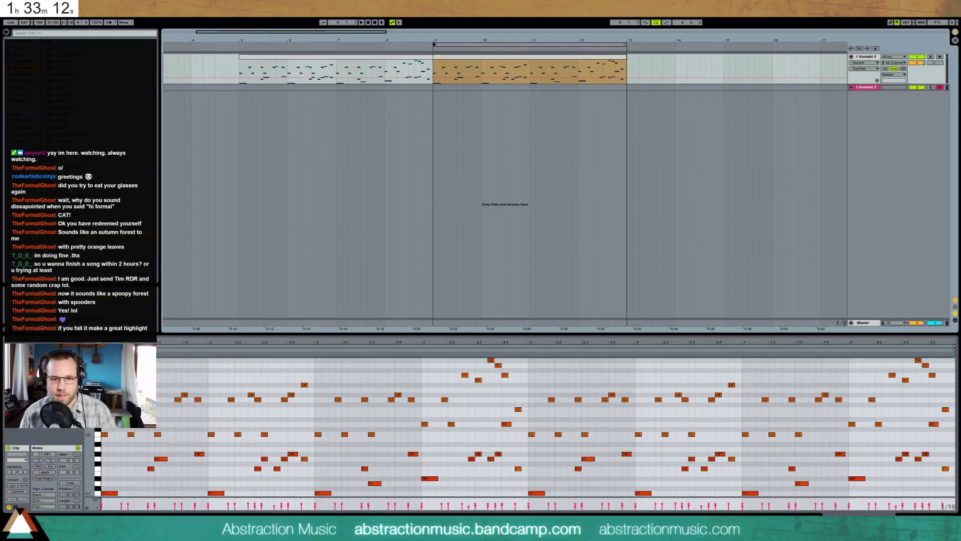
Add two short rising high notes in beat 4 of the clip's bar four, leading to a higher three-sixteenth note on bar five's downbeat
click(522, 390)
scroll(524, 408, up, 5)
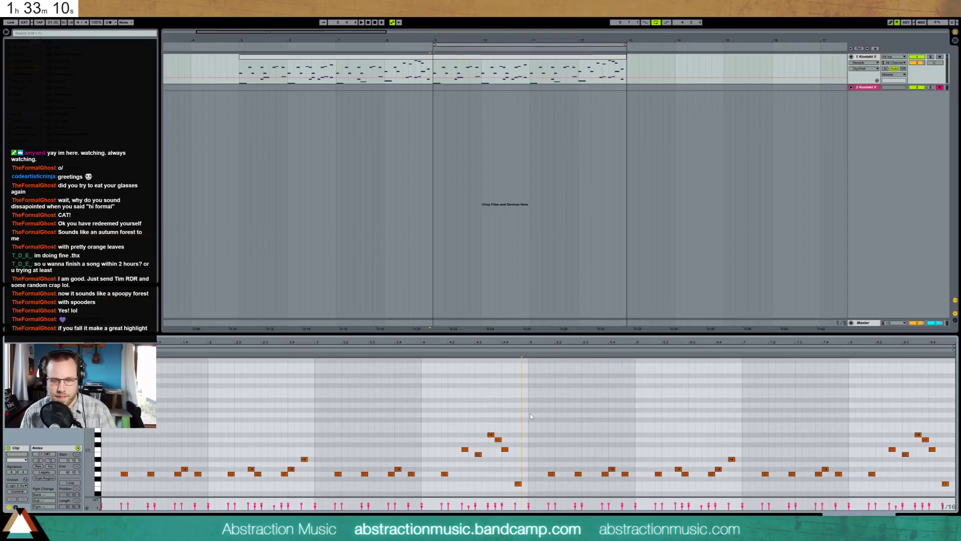
double_click(505, 410)
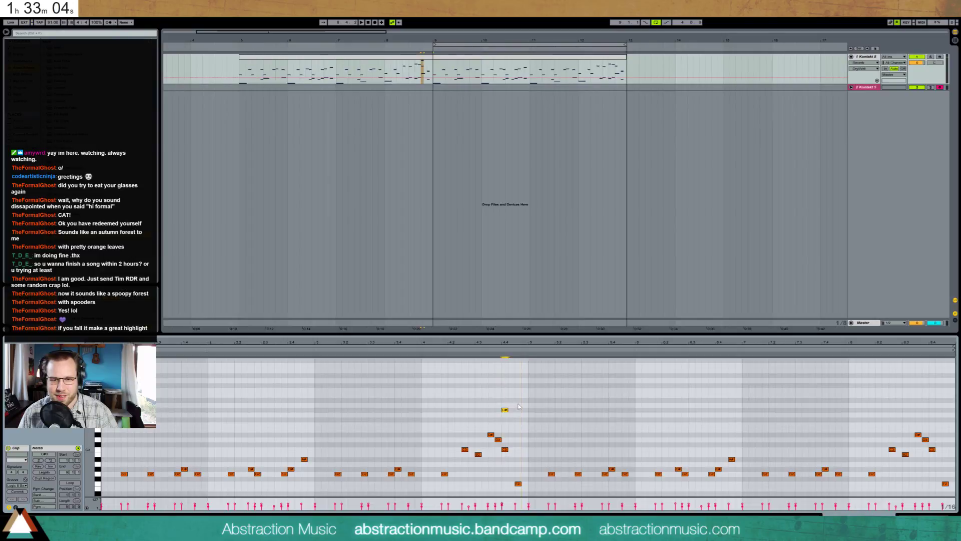
double_click(518, 400)
double_click(531, 390)
drag(535, 390, 549, 390)
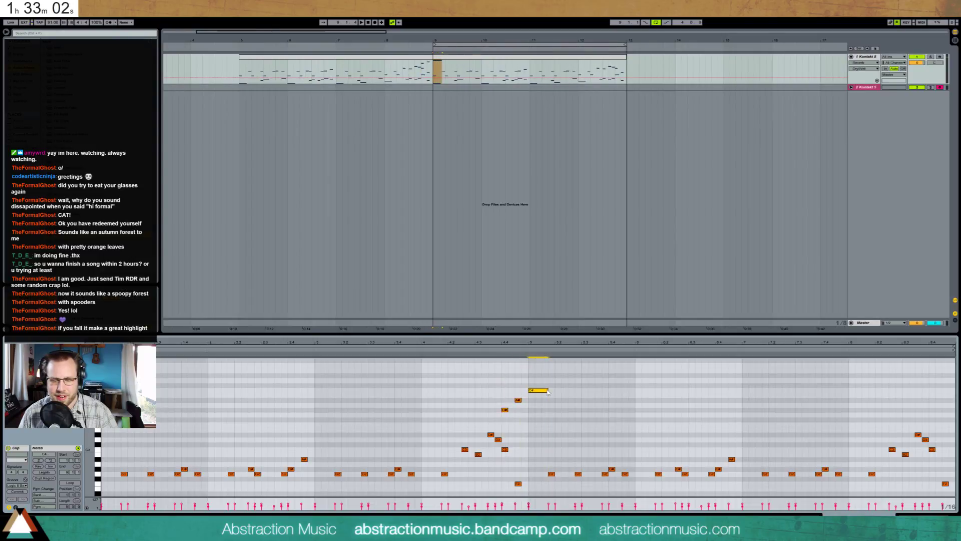
Audition the new rising notes and shift the second one a sixteenth earlier, against the first
click(455, 351)
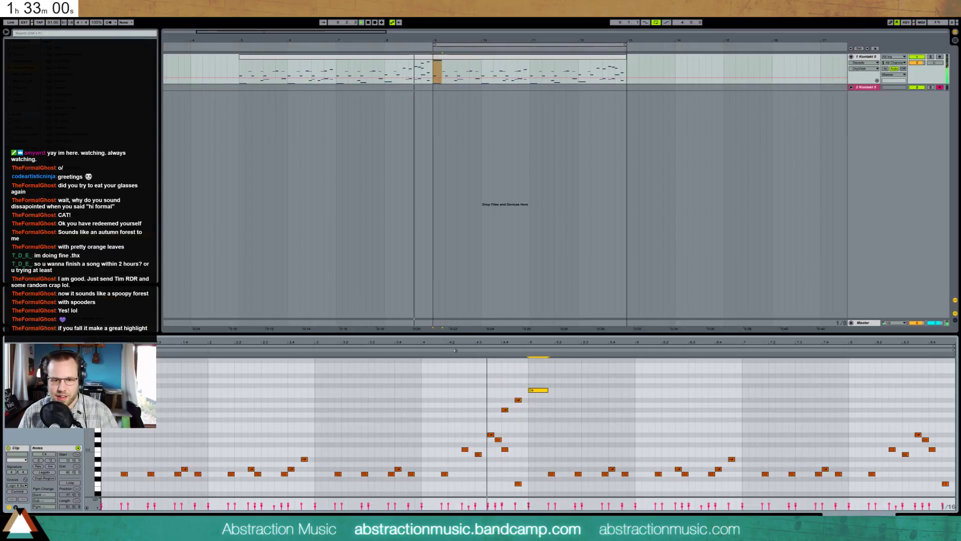
key(space)
drag(489, 418, 546, 373)
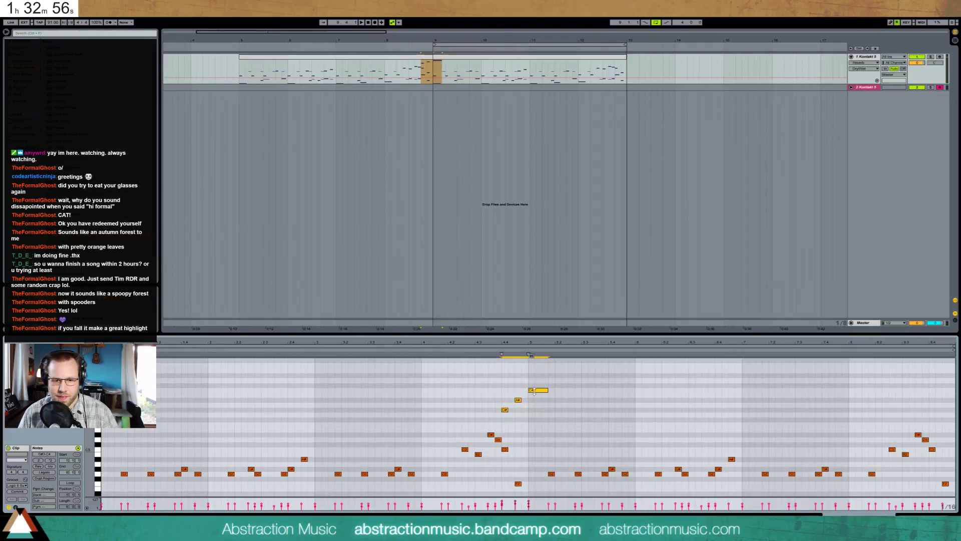
click(518, 400)
drag(521, 400, 514, 400)
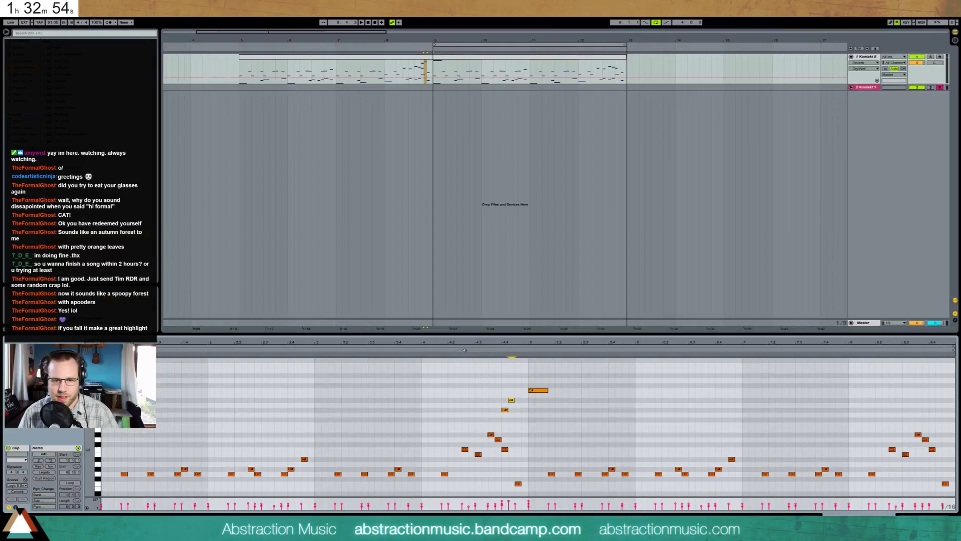
click(464, 350)
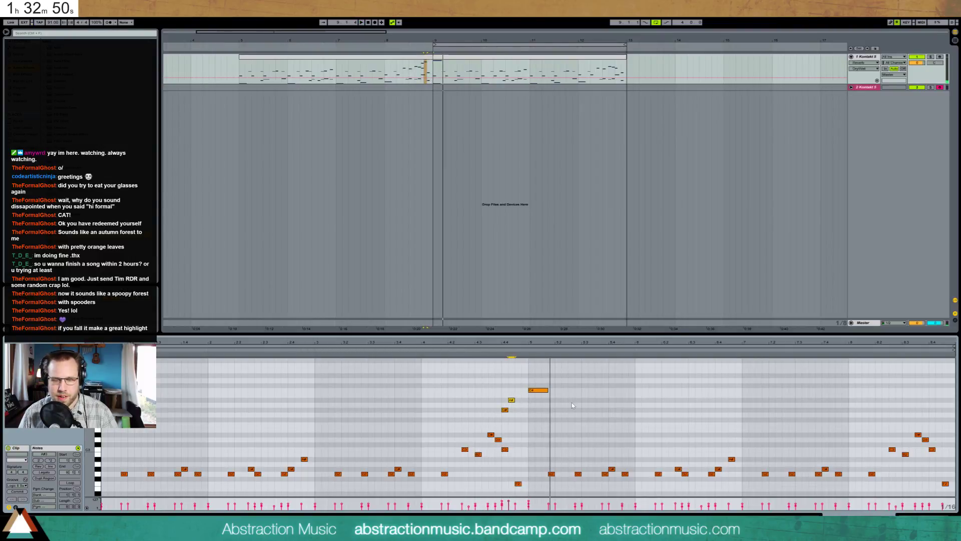
Add two short high notes at the end of beat 2 in the clip's bar five, followed by an eighth-note on beat 3
scroll(571, 405, down, 1)
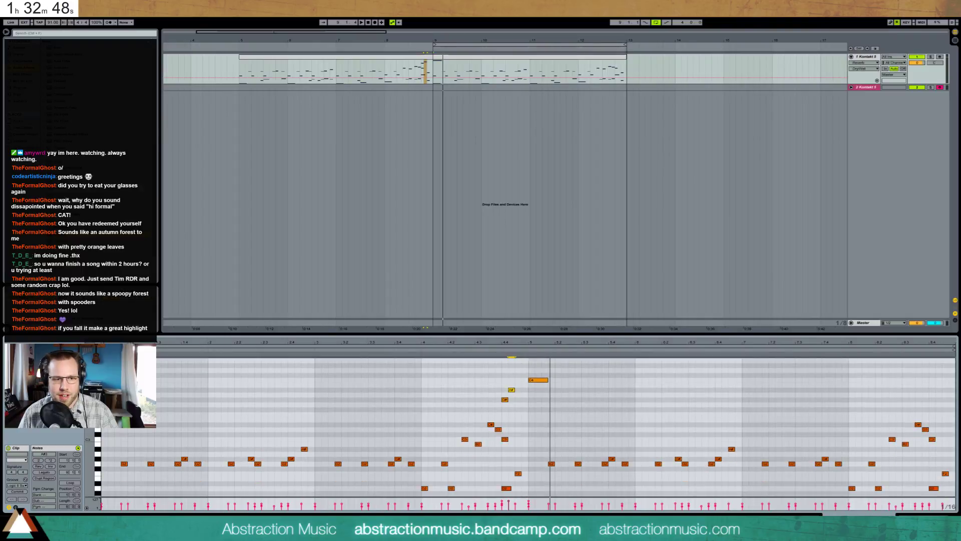
scroll(571, 404, down, 3)
scroll(571, 405, down, 3)
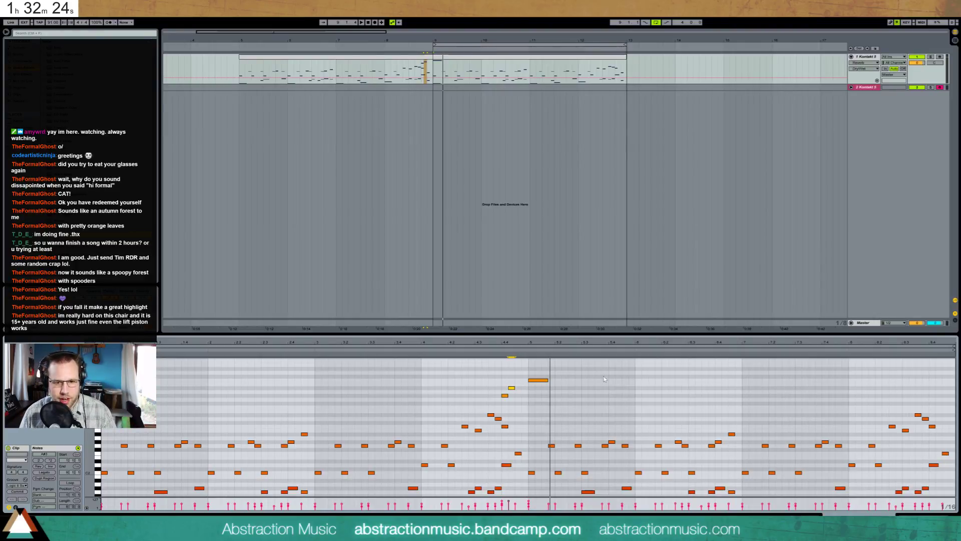
double_click(572, 372)
double_click(578, 370)
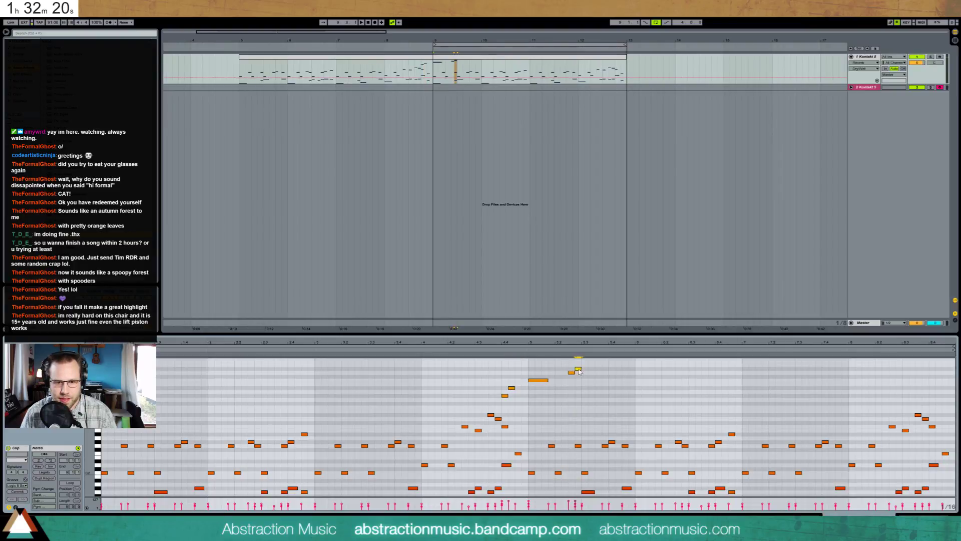
double_click(584, 373)
drag(588, 372, 594, 374)
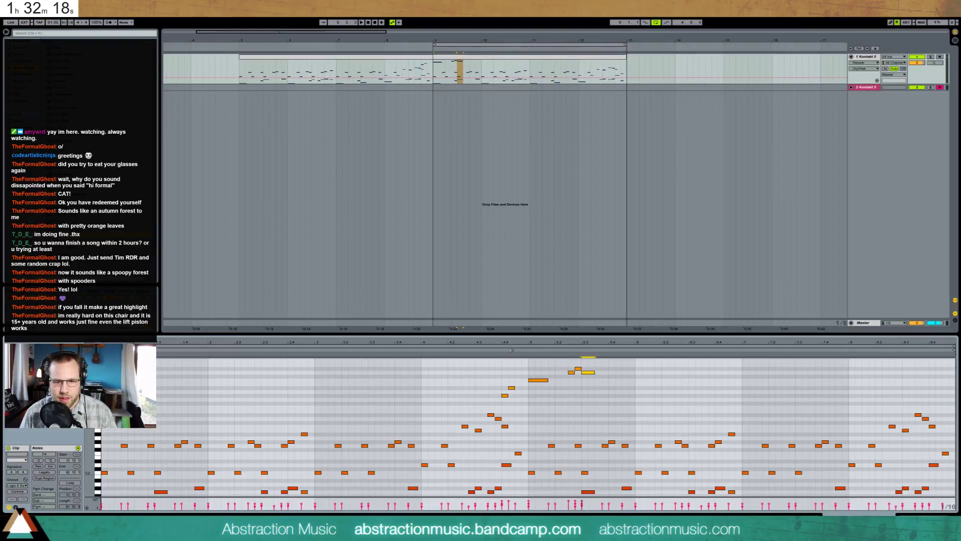
Audition the clip's bar five and add three descending high notes after its beat 3 note: two 1/32 notes and a sixteenth
click(492, 353)
drag(613, 345, 566, 375)
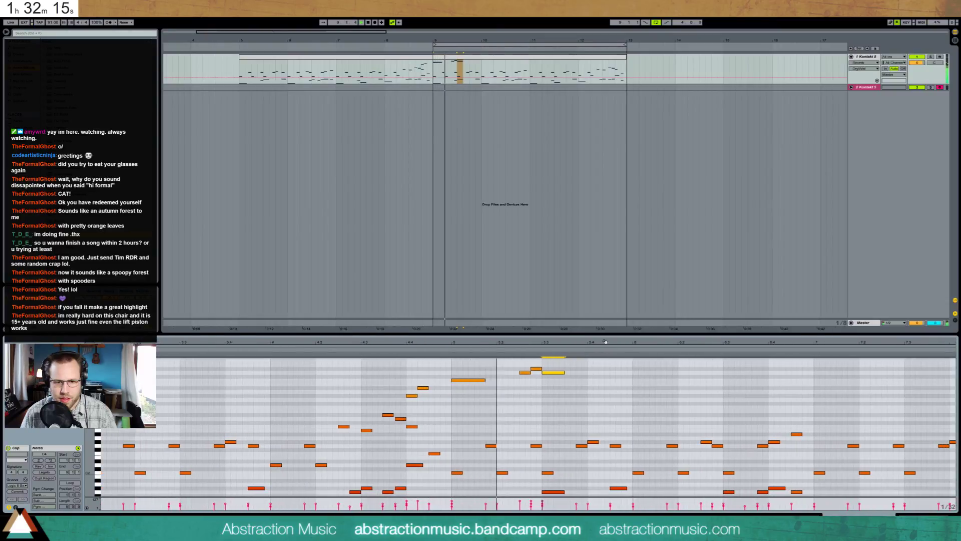
key(space)
double_click(567, 380)
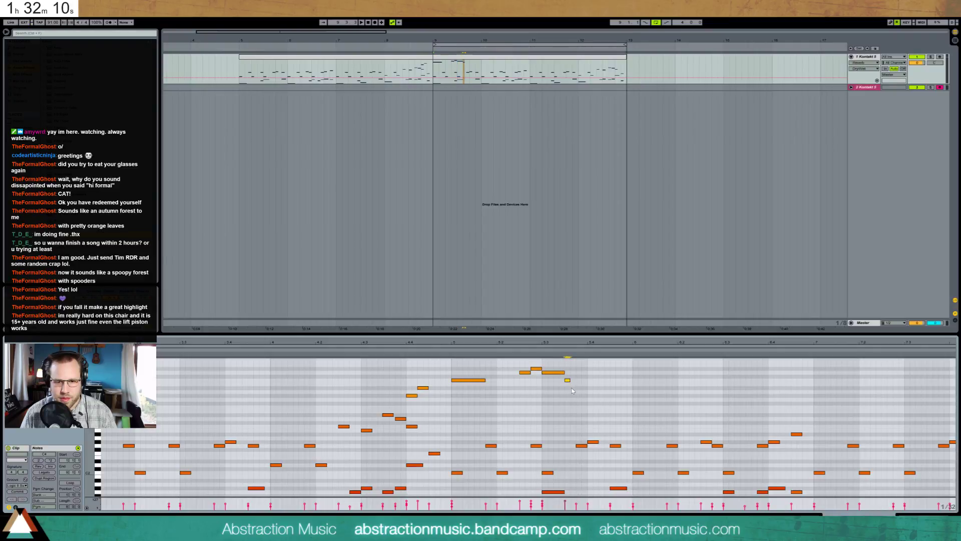
double_click(574, 388)
double_click(581, 396)
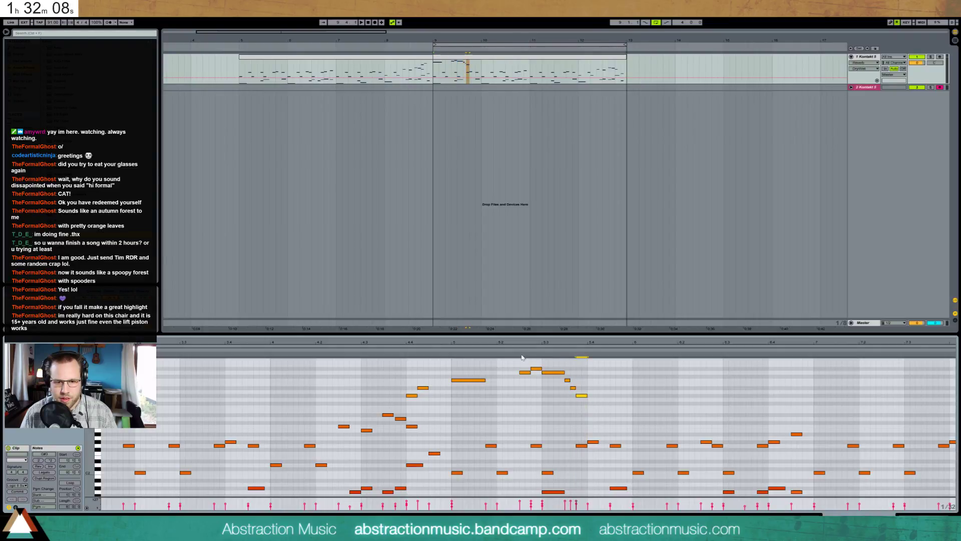
Audition the three descending notes and shift them together a sixteenth later, with the third landing on beat 4
click(516, 352)
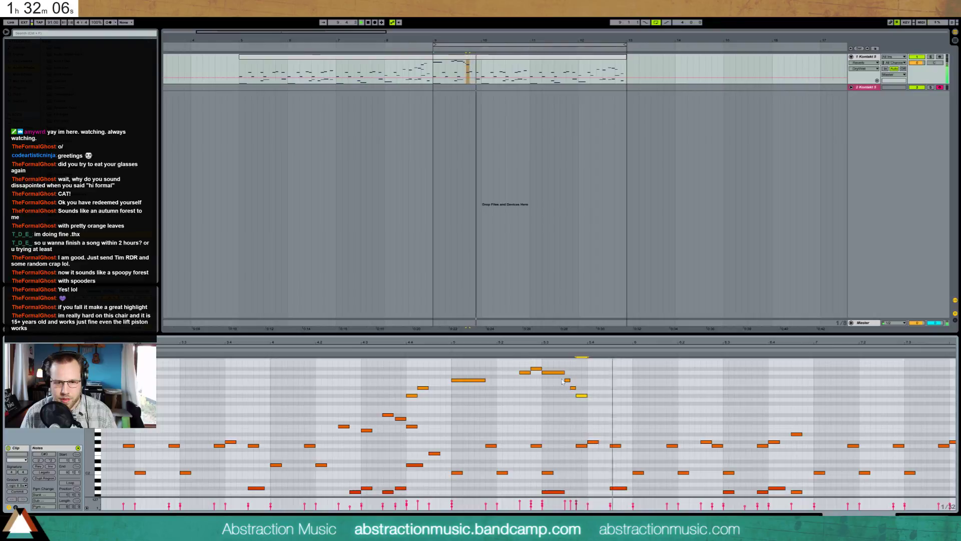
drag(564, 376, 590, 408)
key(Right)
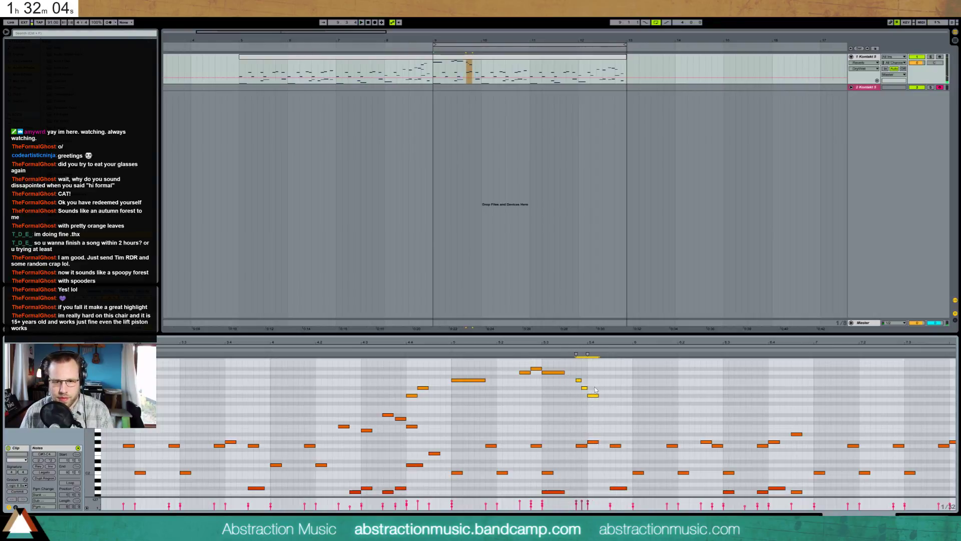
Continue the descent with a sixteenth note halfway through beat 4 of the clip's bar five and a lower eighth-note on bar six's downbeat
double_click(615, 399)
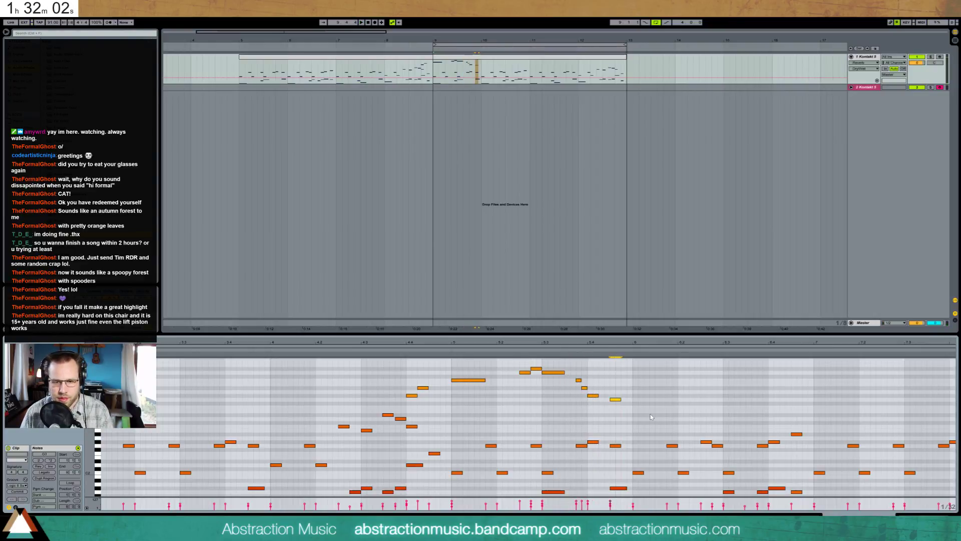
double_click(636, 415)
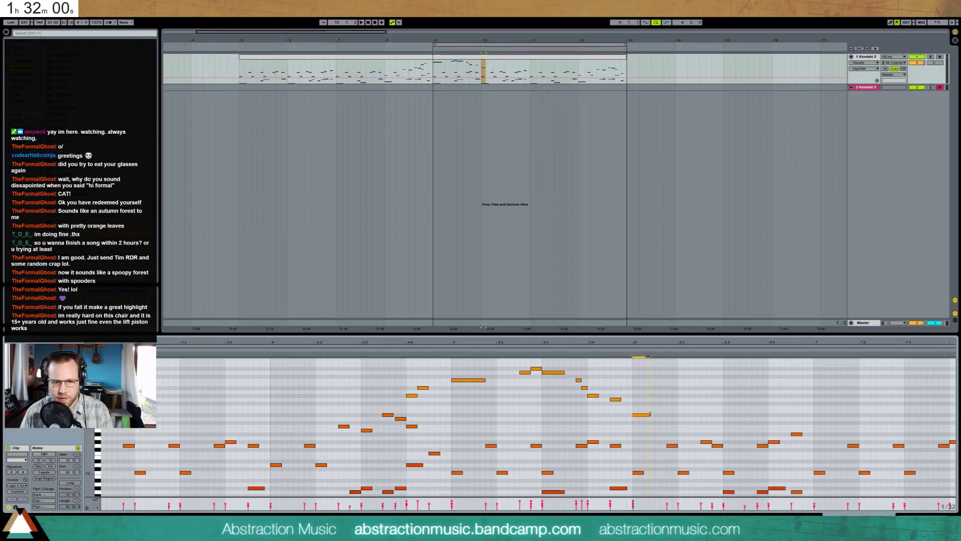
drag(644, 415, 656, 415)
click(655, 416)
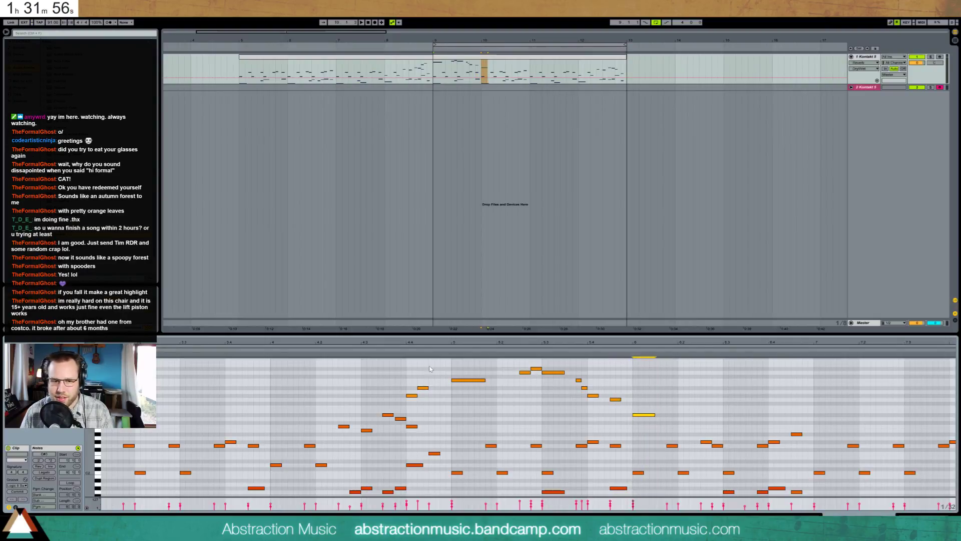
Select the high melody from the clip's bar four, beat 4 to bar six's downbeat and audition it
mouse_move(408, 364)
mouse_down()
mouse_move(645, 404)
mouse_move(457, 373)
mouse_move(416, 401)
mouse_up()
click(645, 405)
click(425, 389)
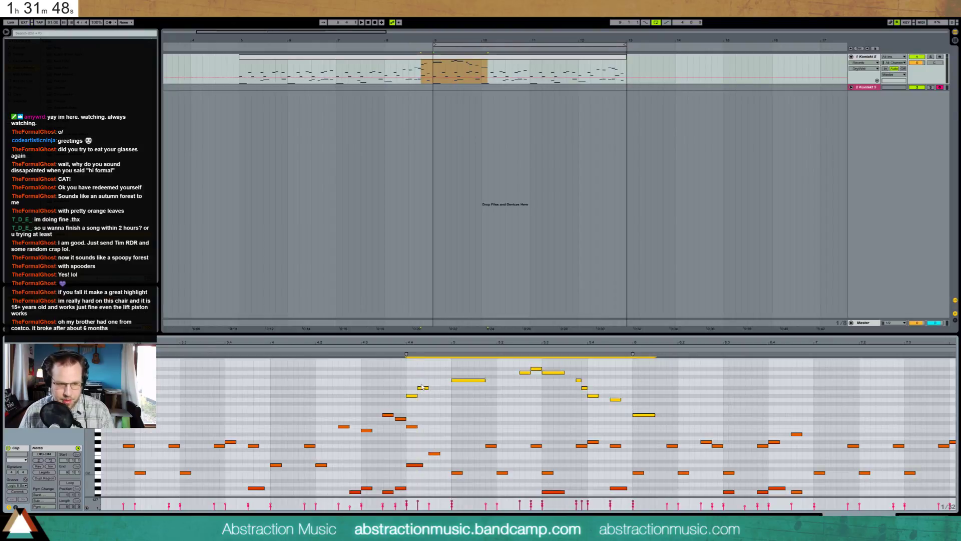
click(427, 356)
click(406, 356)
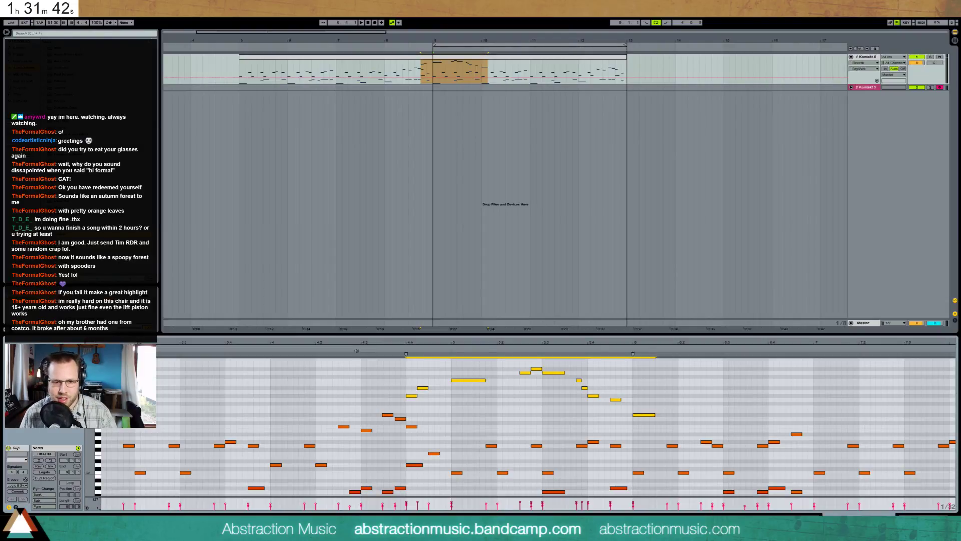
click(267, 352)
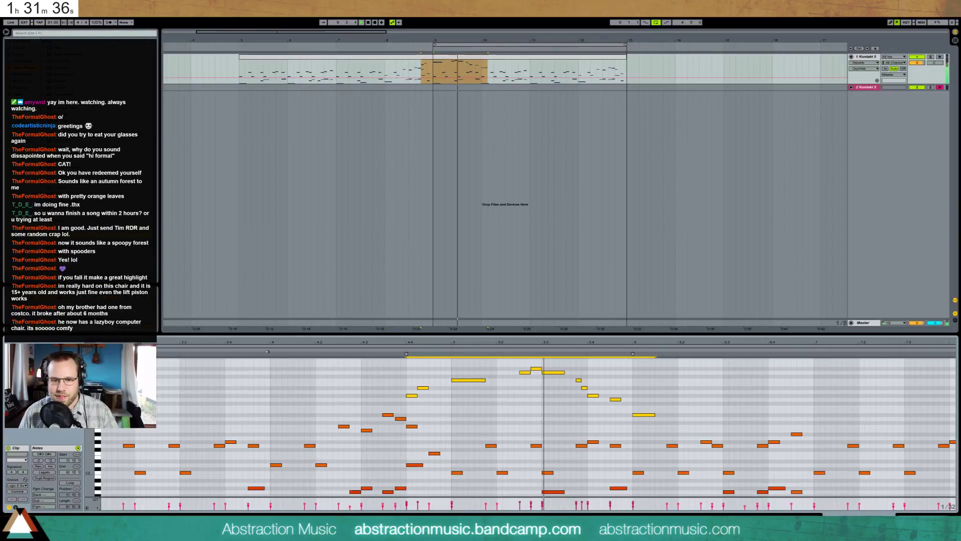
click(646, 415)
key(space)
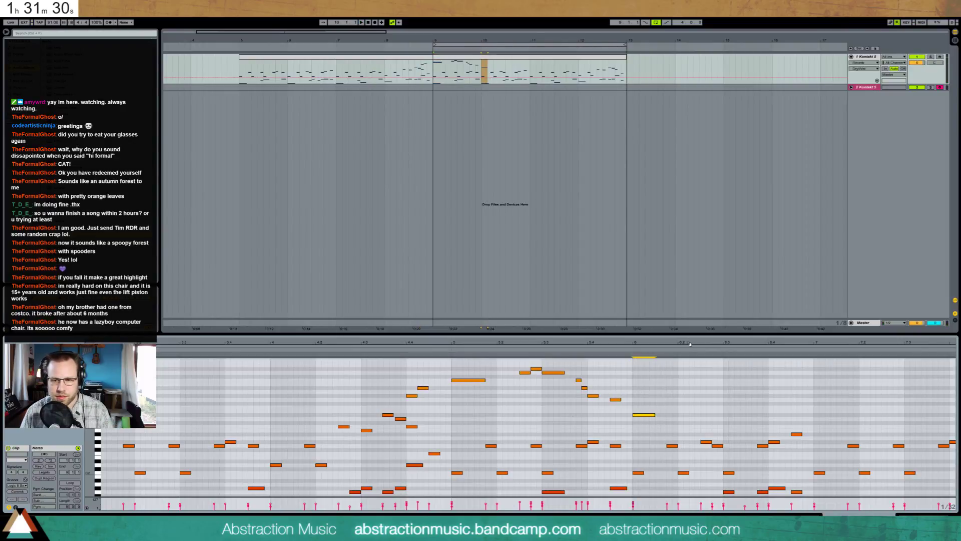
Audition the melody, add a high sixteenth note in beat 2 of the clip's bar six, and shift it a sixteenth later
drag(690, 344, 557, 342)
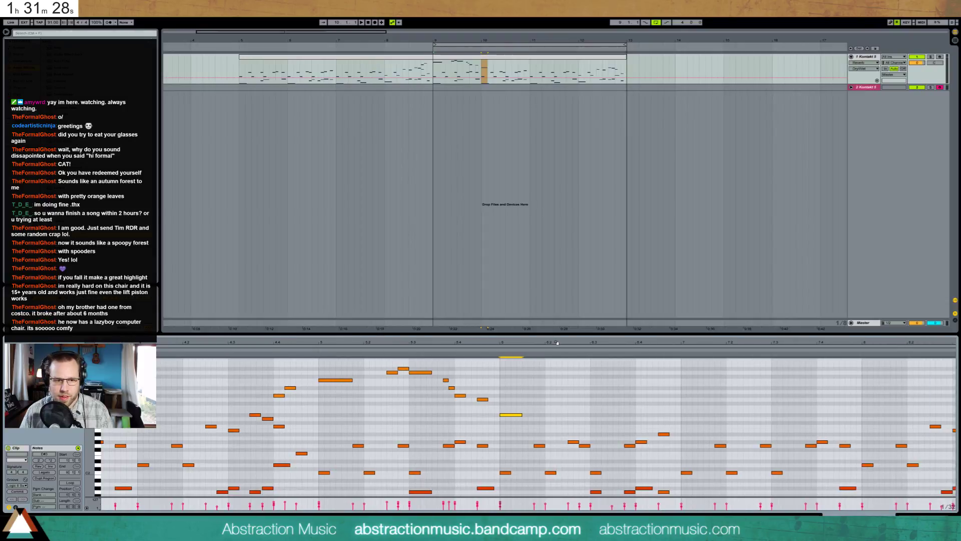
click(264, 351)
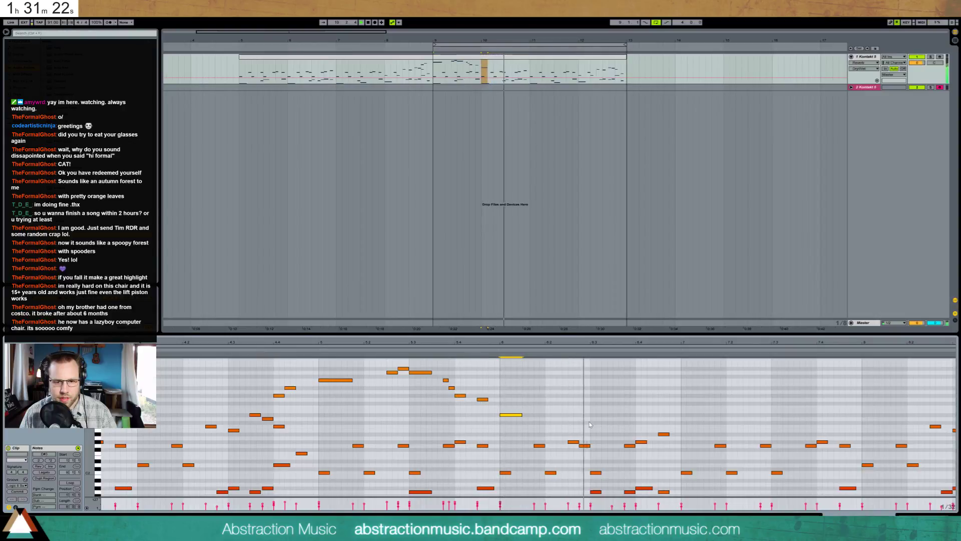
click(561, 410)
double_click(566, 408)
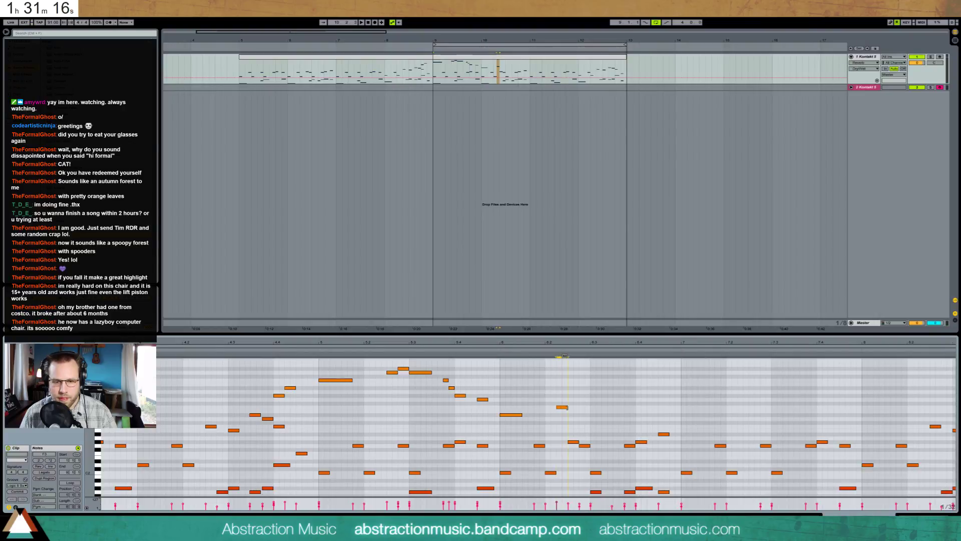
key(space)
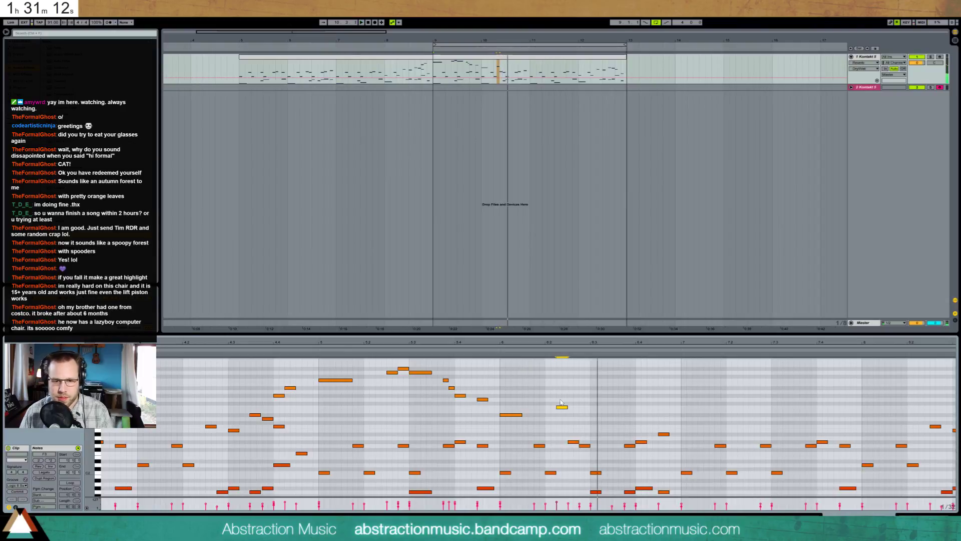
key(space)
drag(562, 407, 574, 407)
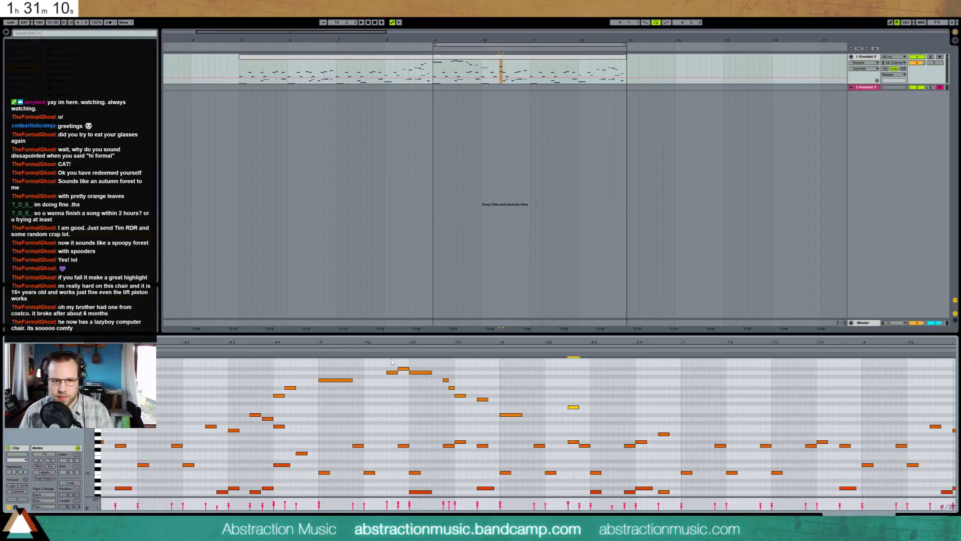
Extend the clip's bar six melody with a higher sixteenth ending beat 2, two slightly longer descending notes in beat 3, and a sixteenth on beat 4
click(313, 350)
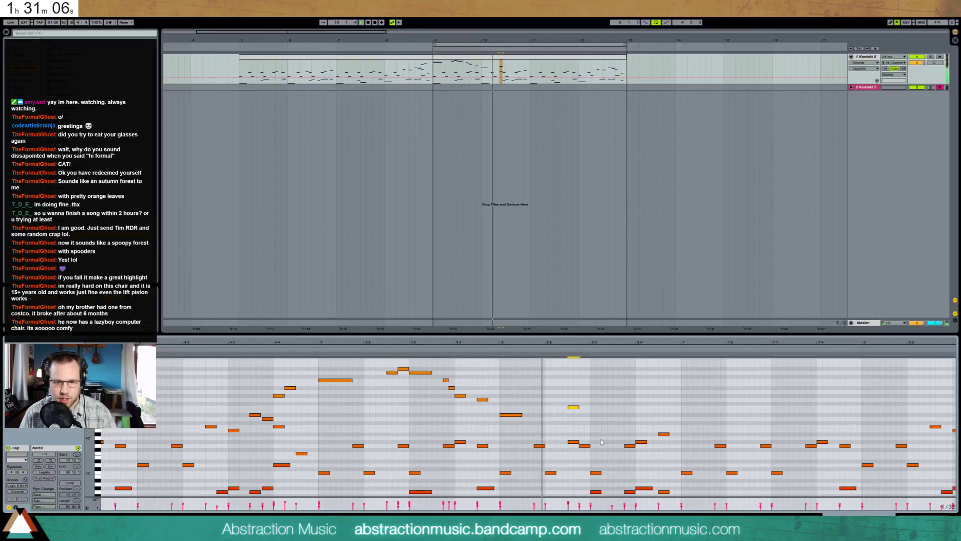
click(584, 402)
double_click(583, 401)
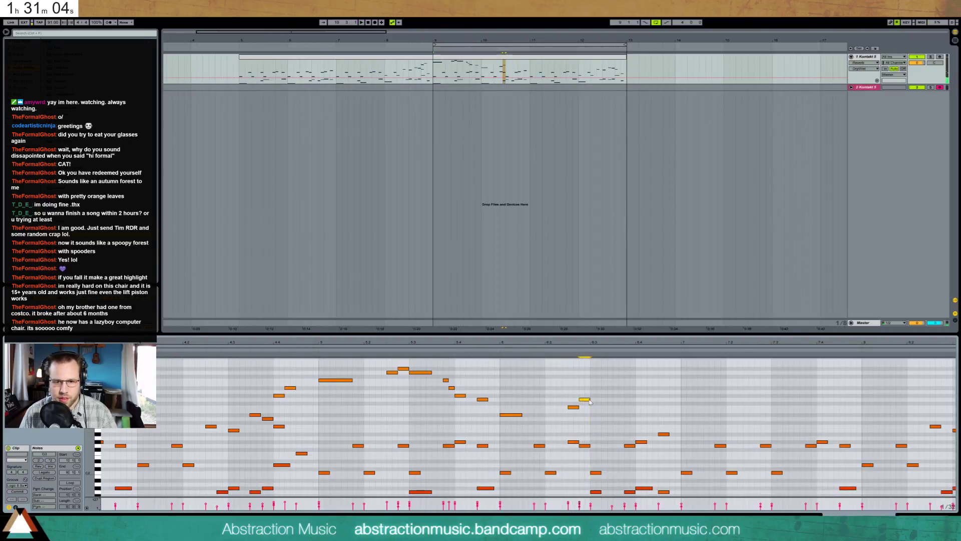
mouse_move(600, 408)
mouse_down()
mouse_move(626, 418)
mouse_move(648, 412)
mouse_up()
double_click(617, 418)
double_click(638, 410)
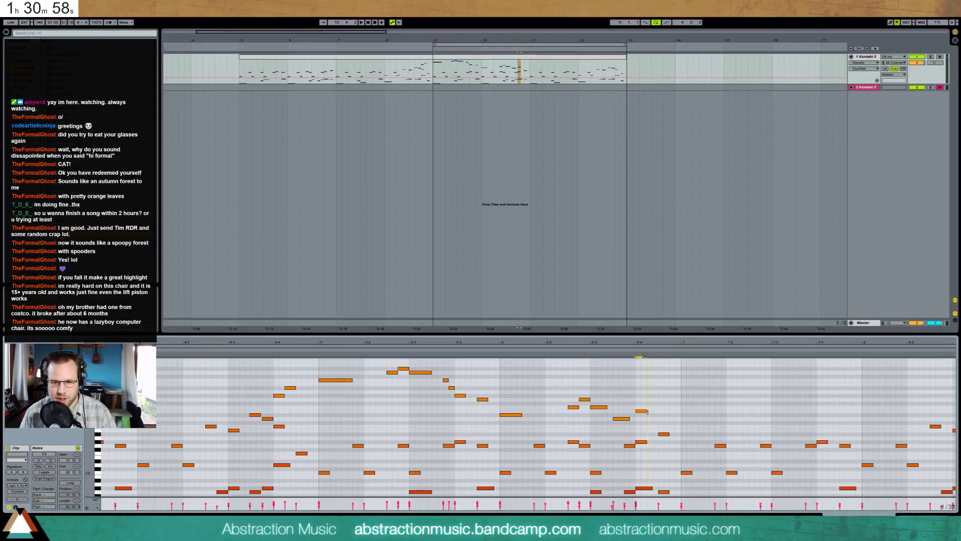
Shift accompaniment notes around bar six's beat 4 by semitones: raise those just before it, lower those on it, and lower the last mid-range note five
scroll(657, 418, down, 3)
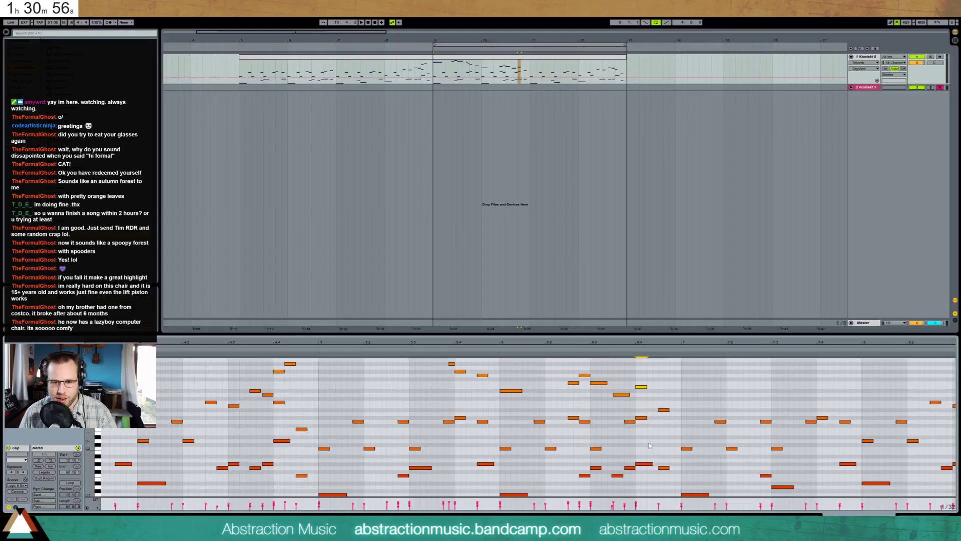
scroll(650, 465, down, 5)
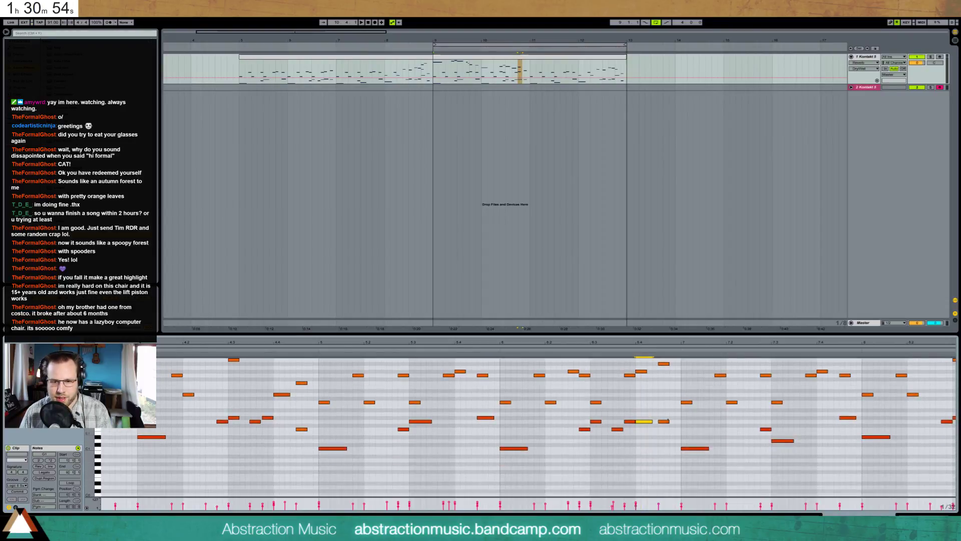
scroll(651, 410, up, 2)
drag(630, 437, 629, 432)
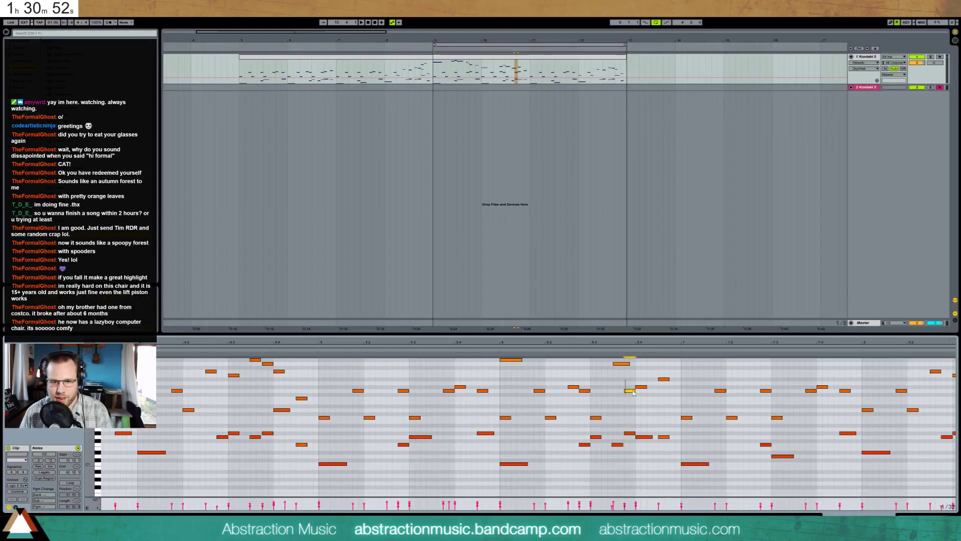
drag(633, 393, 674, 419)
scroll(661, 400, up, 3)
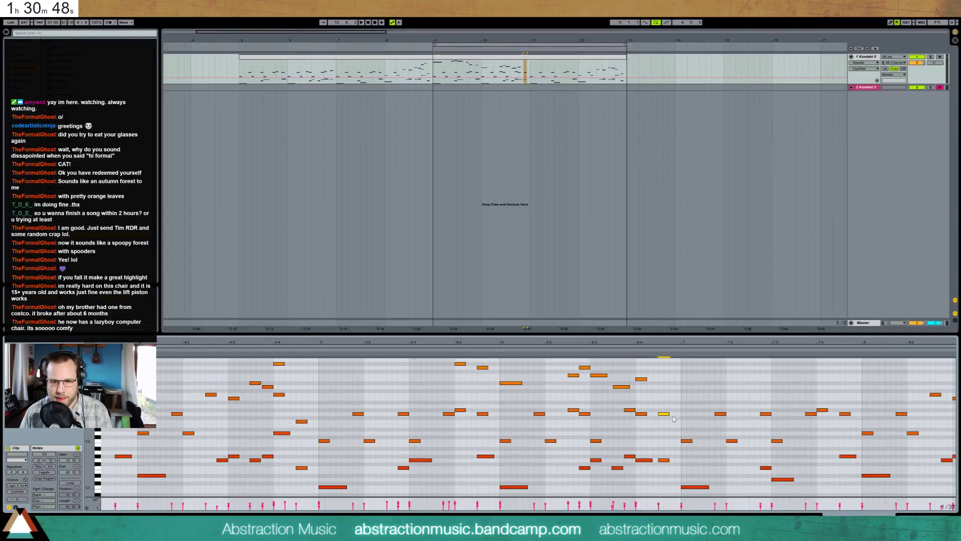
scroll(674, 419, up, 3)
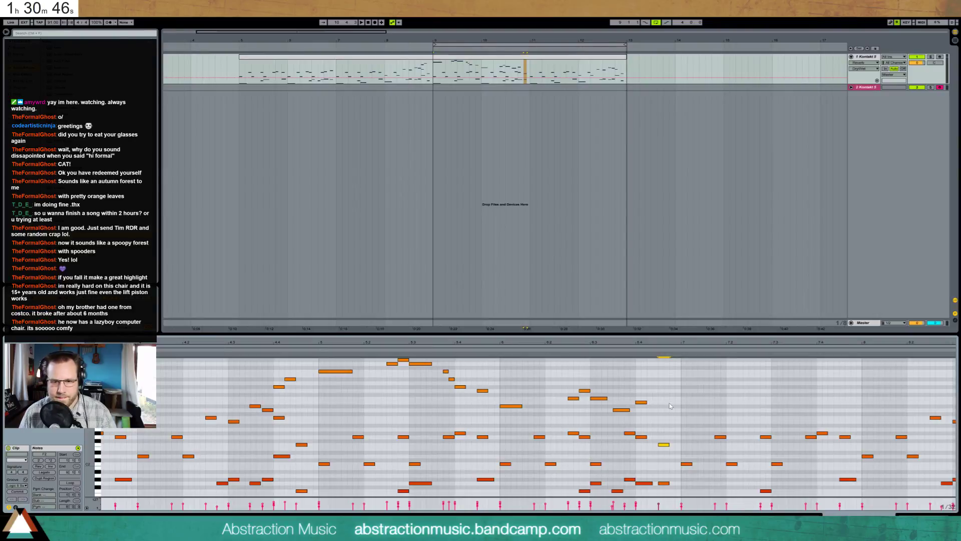
Audition bar six and add sixteenth high notes halfway through its beat 4 and on the clip's bar seven downbeat
click(489, 348)
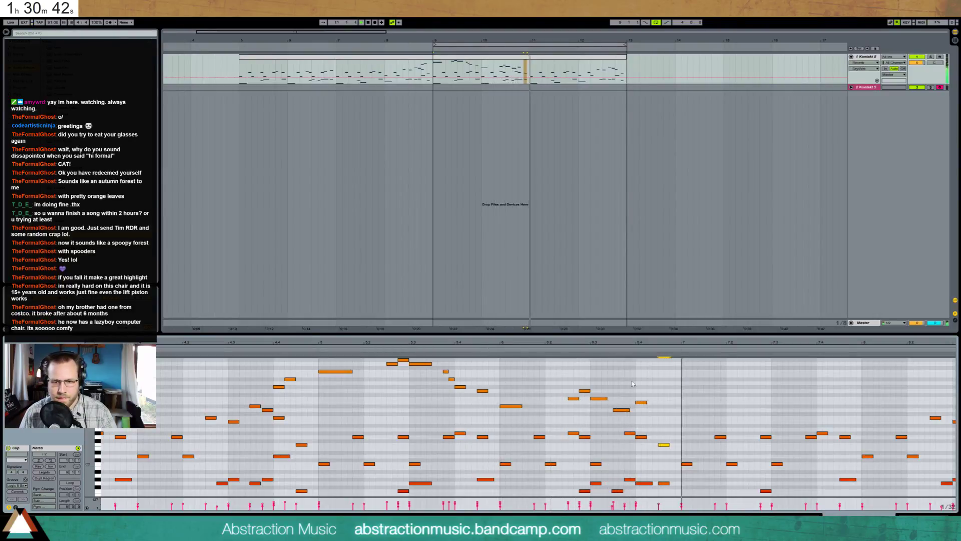
key(space)
double_click(661, 417)
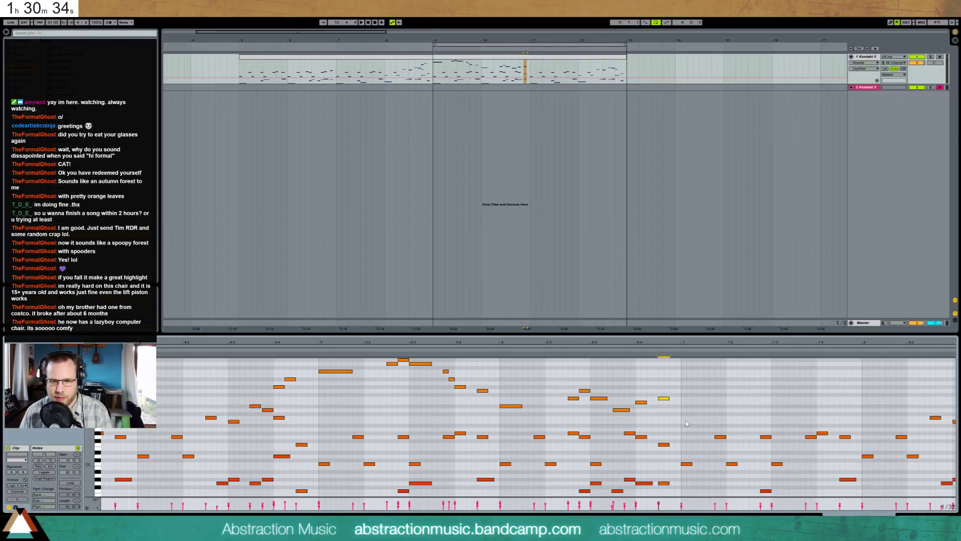
double_click(685, 417)
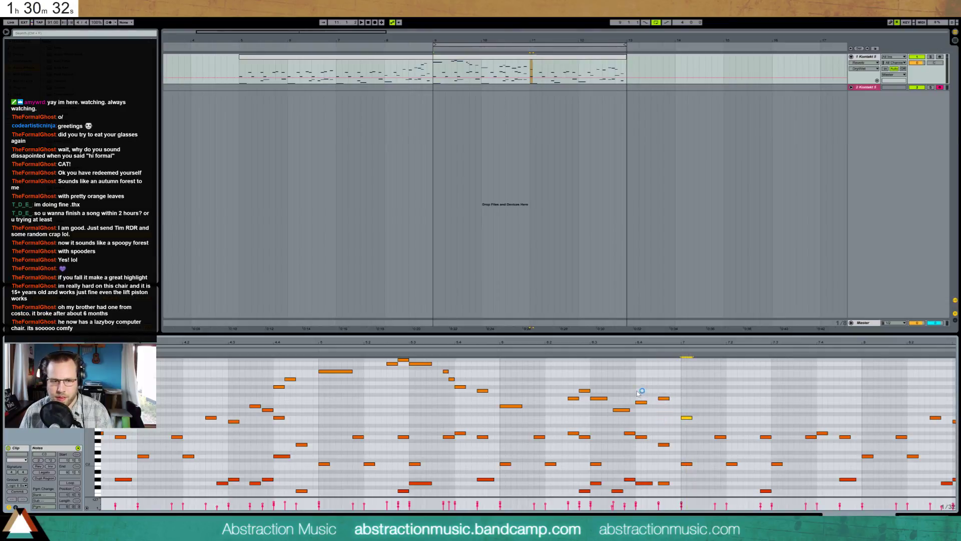
Audition the new high notes and raise the one on the clip's bar seven downbeat by four semitones
key(space)
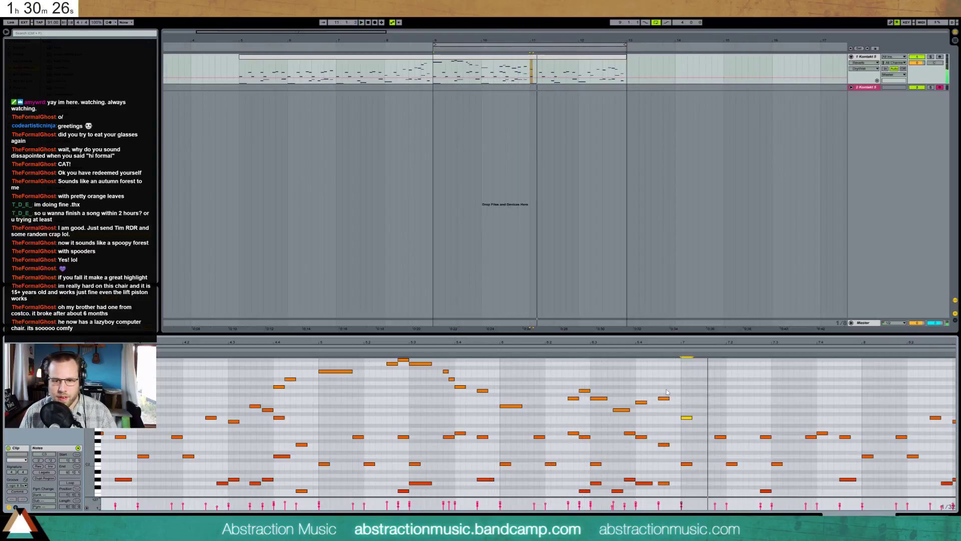
key(space)
key(Up)
key(Up)
key(Up)
key(Up)
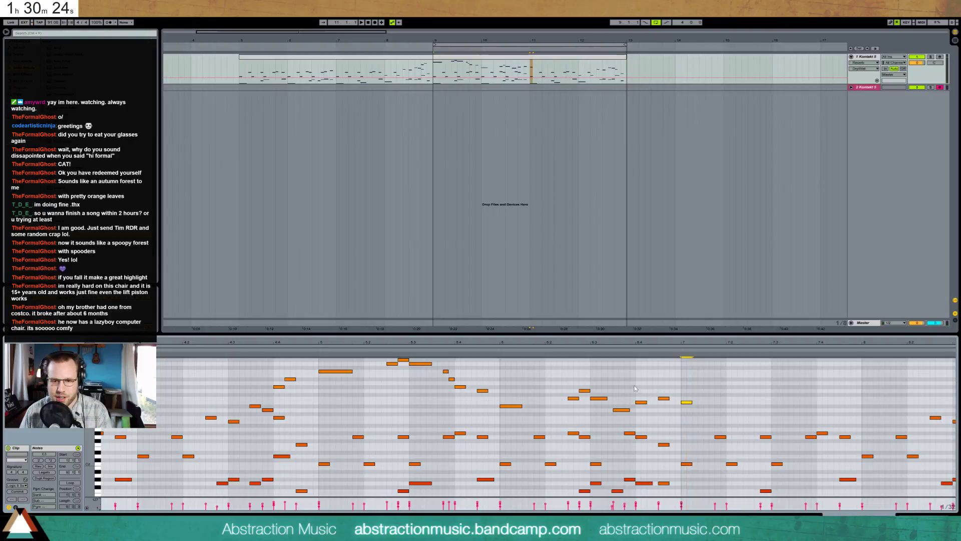
drag(635, 389, 664, 411)
click(663, 402)
key(Up)
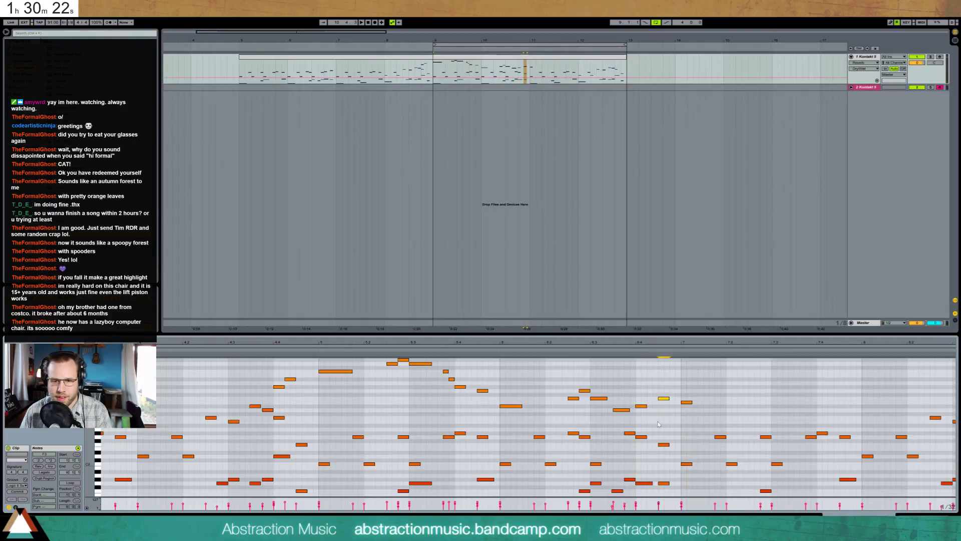
In bar six's mid and bass accompaniment, lower the notes just before beat 4 a semitone and raise those on beat 4 a semitone
scroll(662, 430, down, 2)
click(641, 421)
key(Up)
click(631, 418)
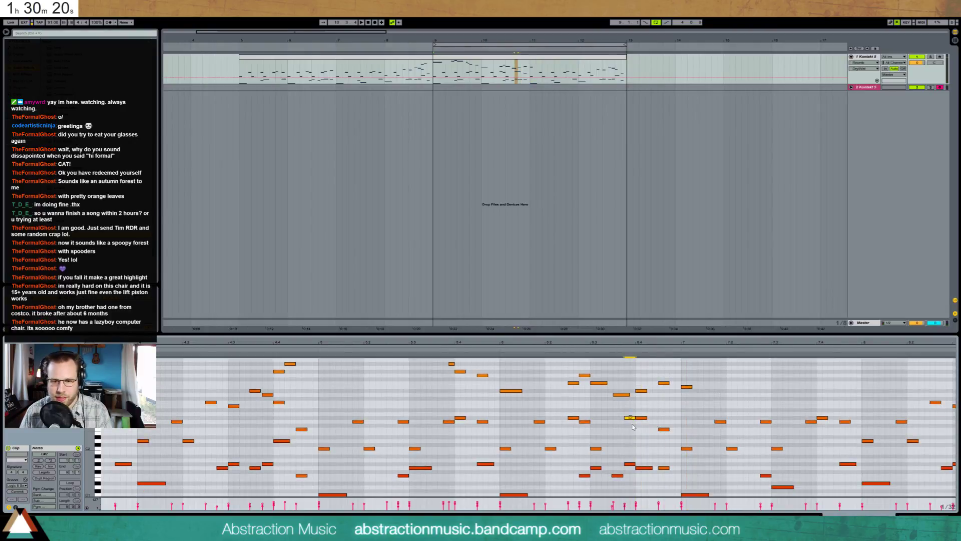
key(Down)
click(632, 463)
key(Down)
click(646, 468)
key(Up)
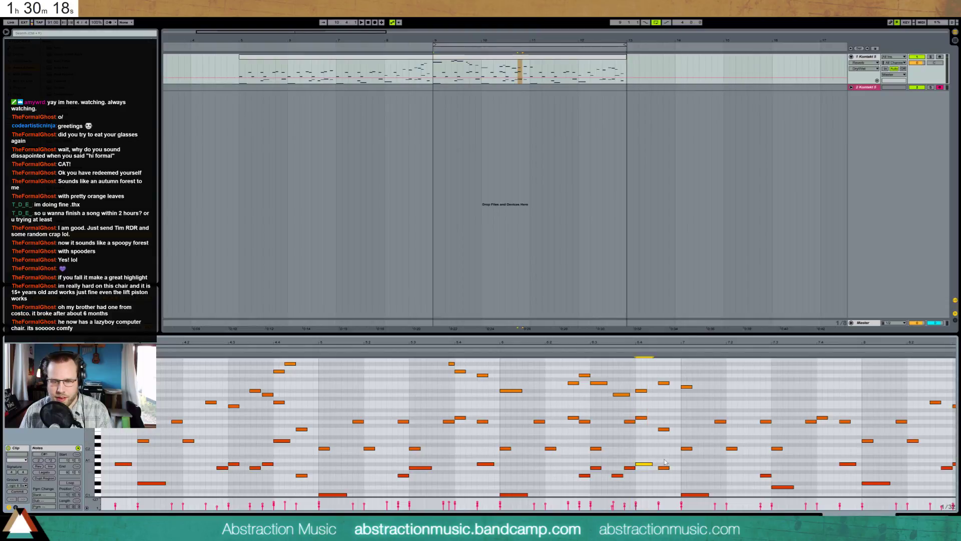
scroll(717, 466, down, 2)
scroll(717, 465, up, 3)
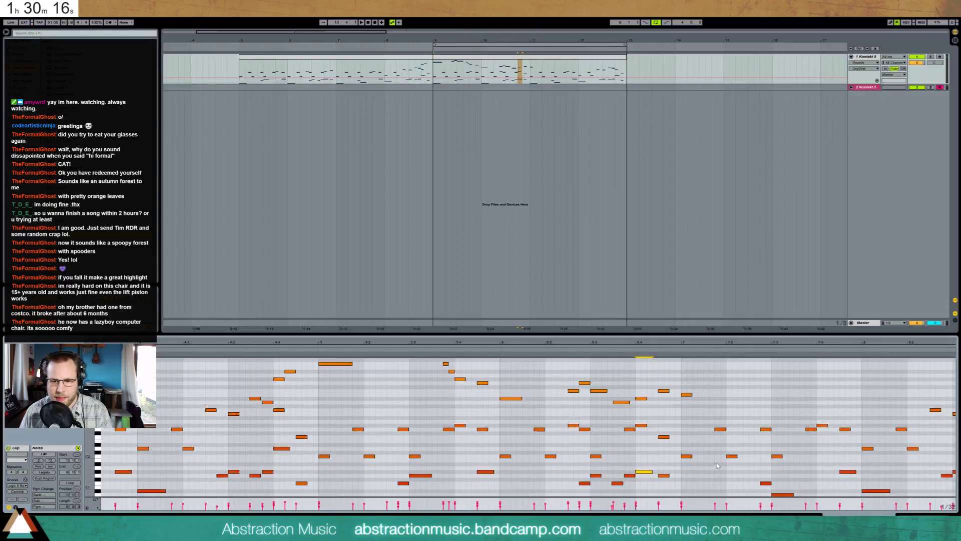
scroll(717, 465, down, 1)
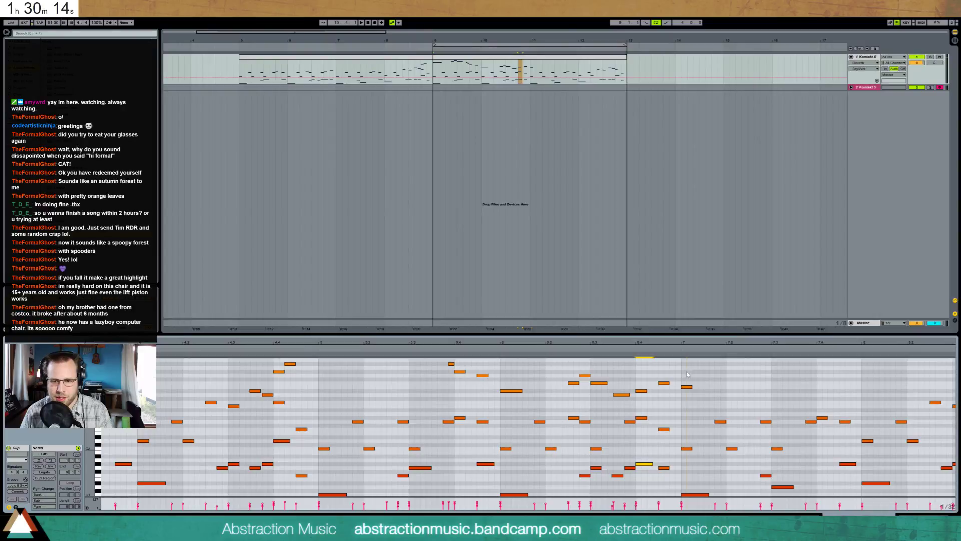
In the clip's bar seven, add two rising thirty-second high notes just before beat 2 and a higher sixteenth note on beat 2
drag(687, 371, 696, 502)
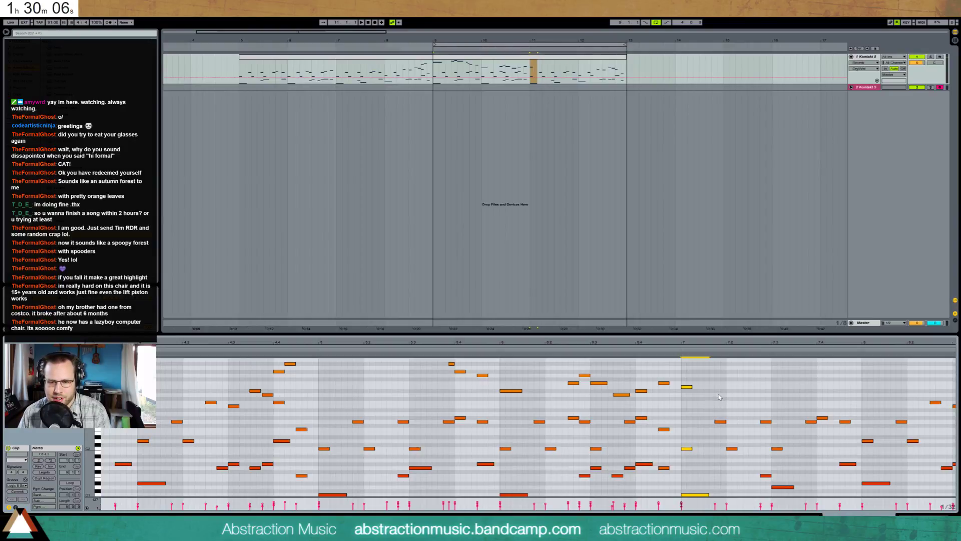
scroll(726, 398, down, 2)
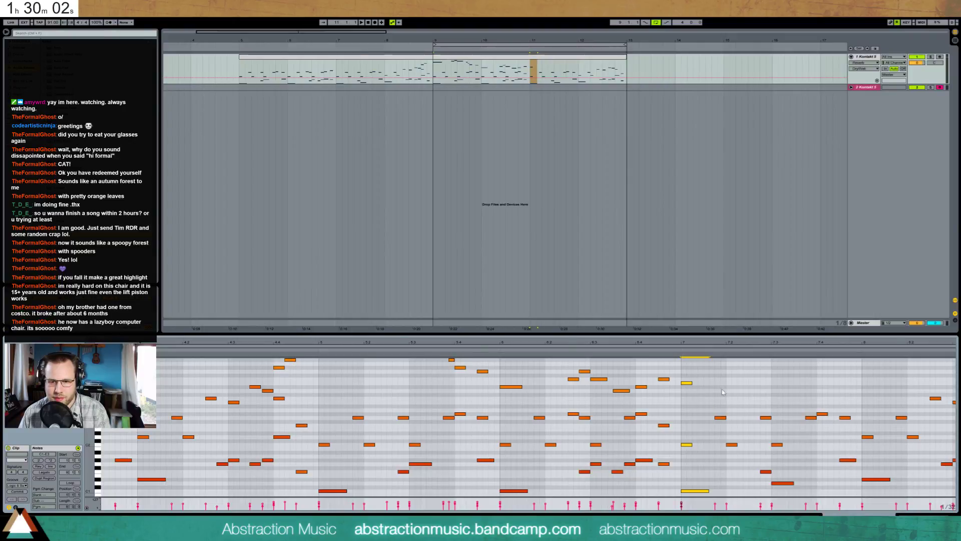
scroll(721, 391, up, 3)
double_click(717, 387)
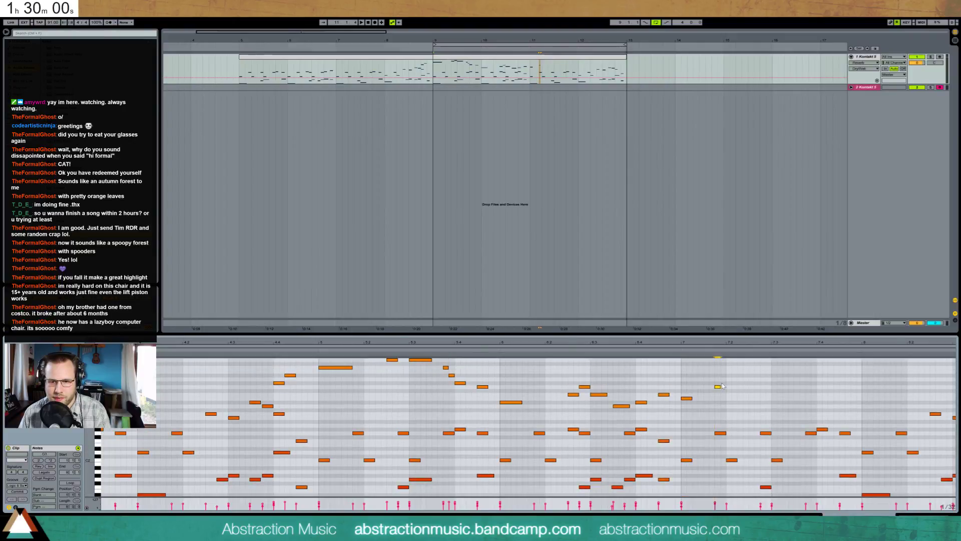
double_click(723, 382)
double_click(732, 375)
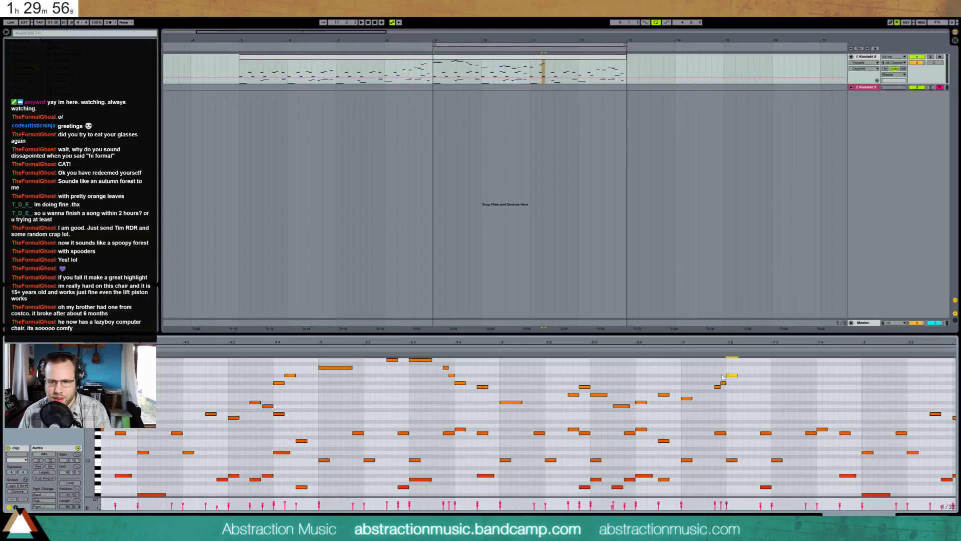
Lower bar seven's new beat 2 note and first grace note two semitones, the second grace note one semitone, and audition them
key(Down)
key(Down)
drag(714, 369, 727, 394)
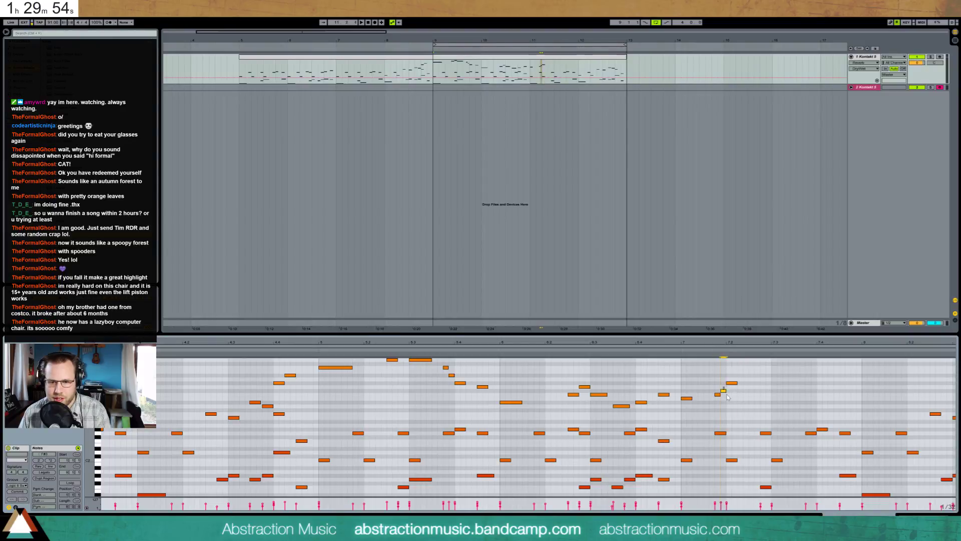
key(Up)
key(space)
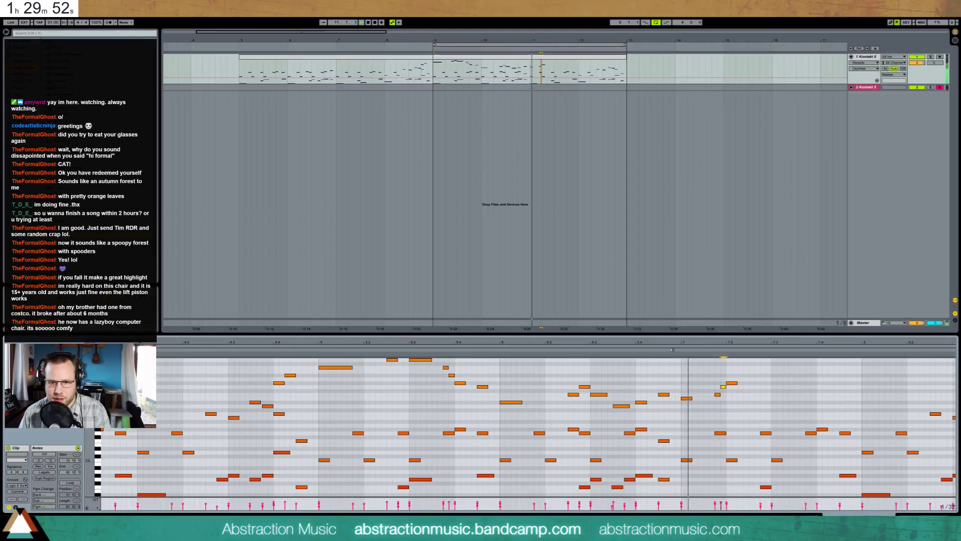
key(space)
Add sixteenth high notes halfway through bar seven's beat 2 and on beat 3, lower the latter a semitone, and audition
double_click(749, 394)
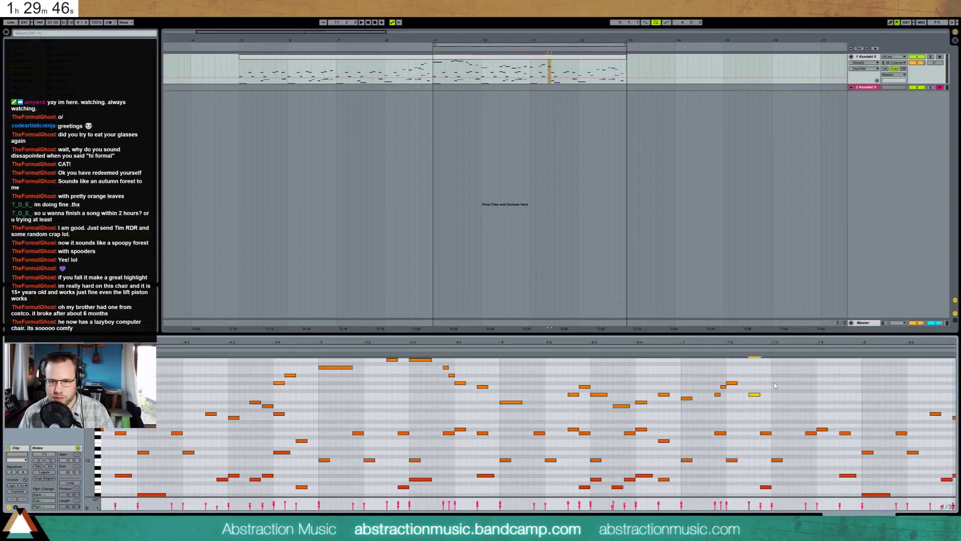
double_click(775, 383)
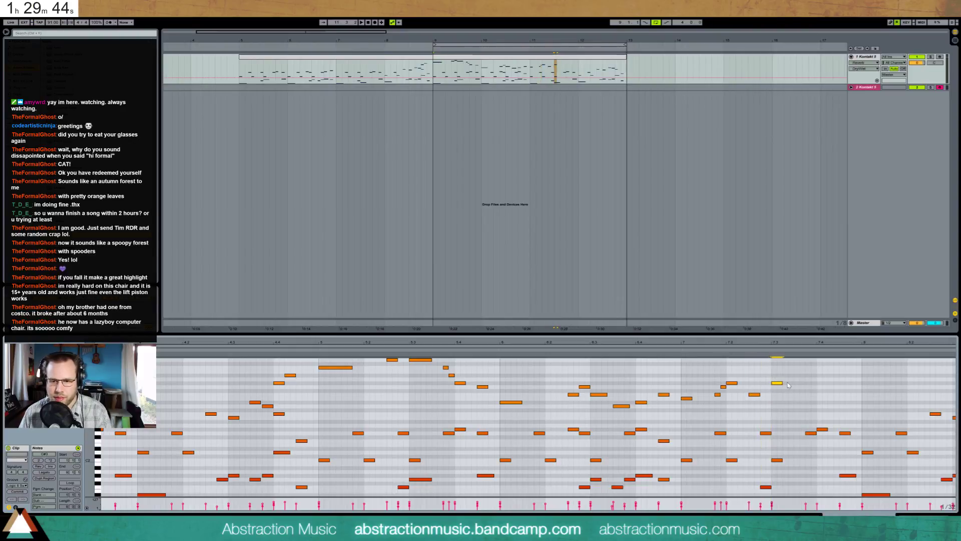
click(677, 350)
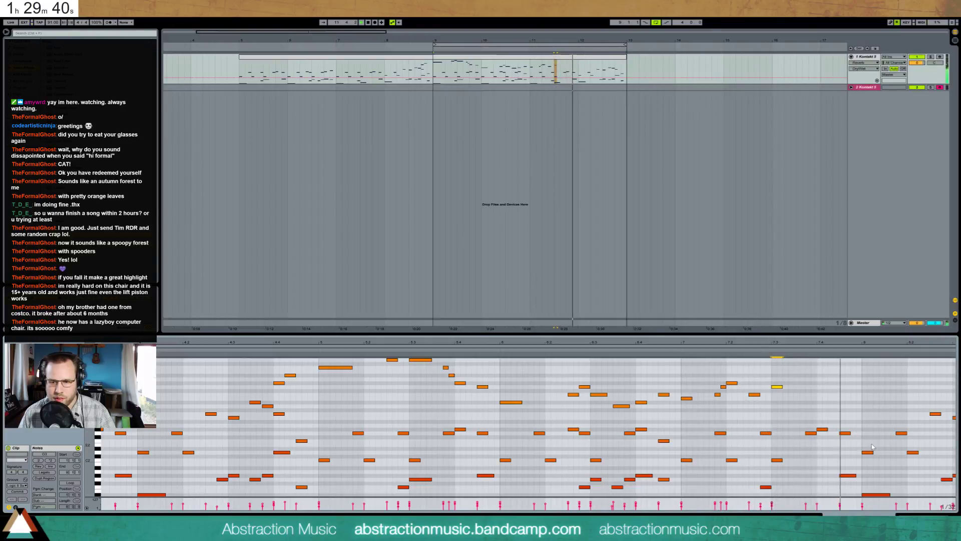
Add sixteenth high notes on and halfway through bar seven's beat 4, on bar eight's downbeat, and two starting bar eight's beat 4
drag(879, 343, 792, 343)
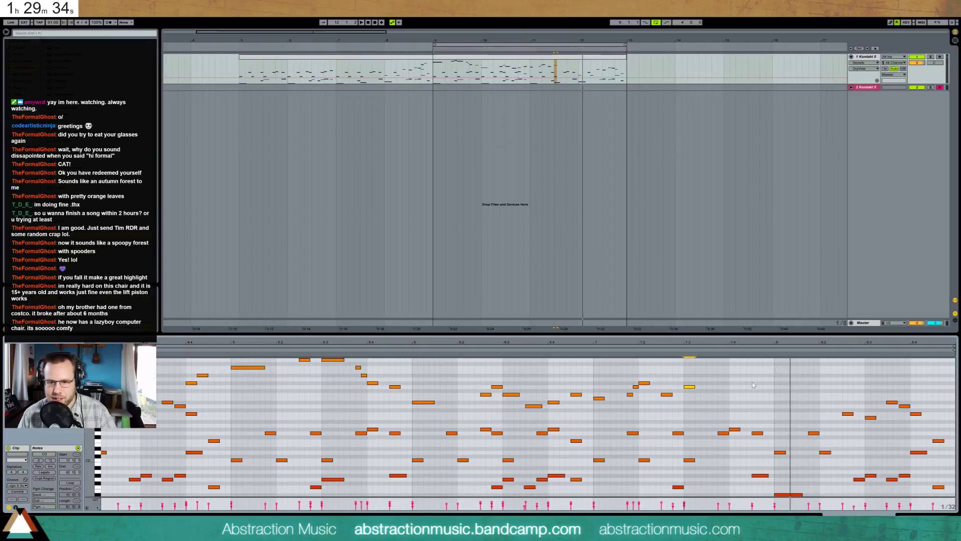
double_click(732, 376)
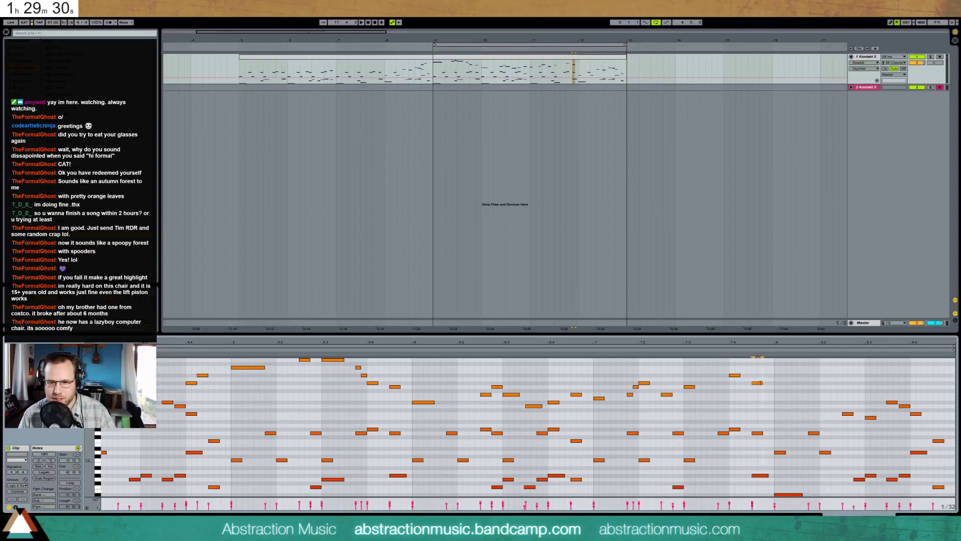
double_click(779, 387)
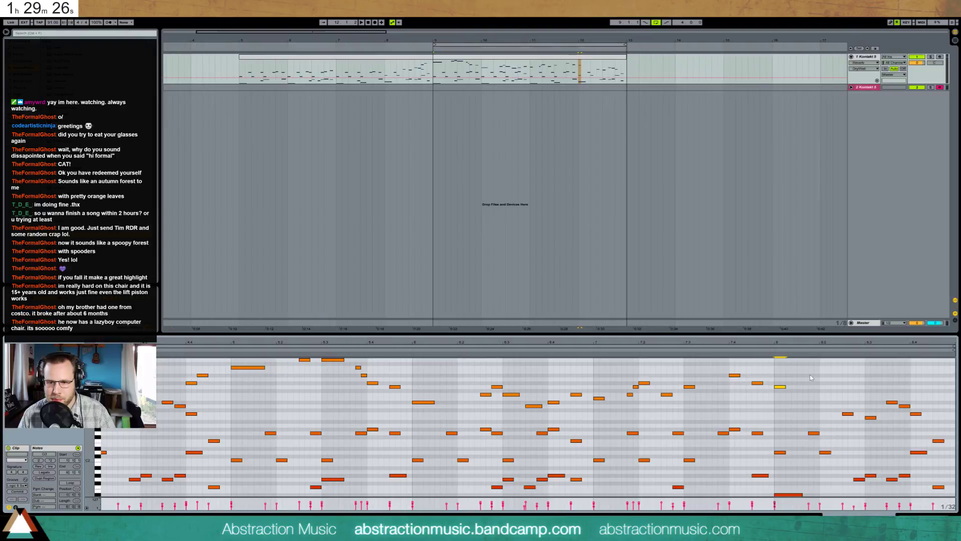
key(space)
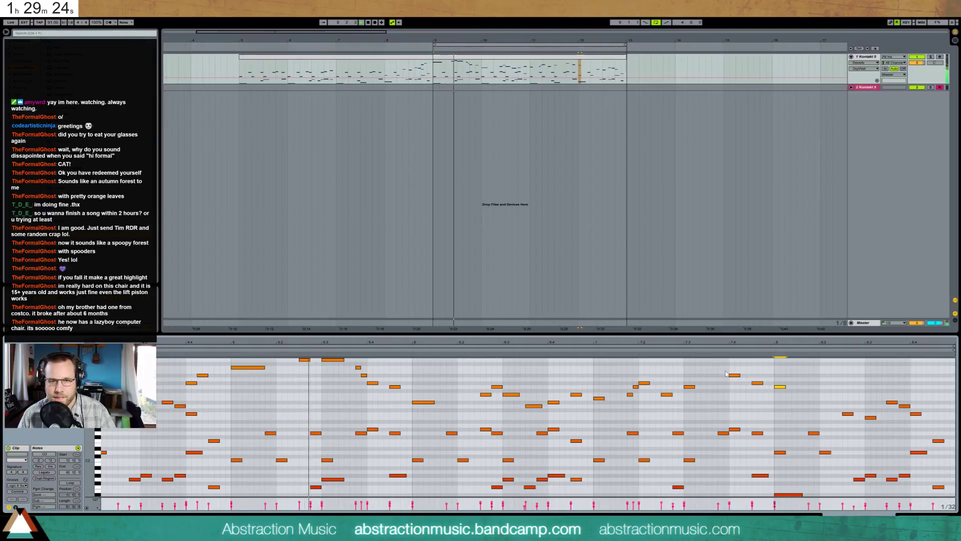
double_click(916, 384)
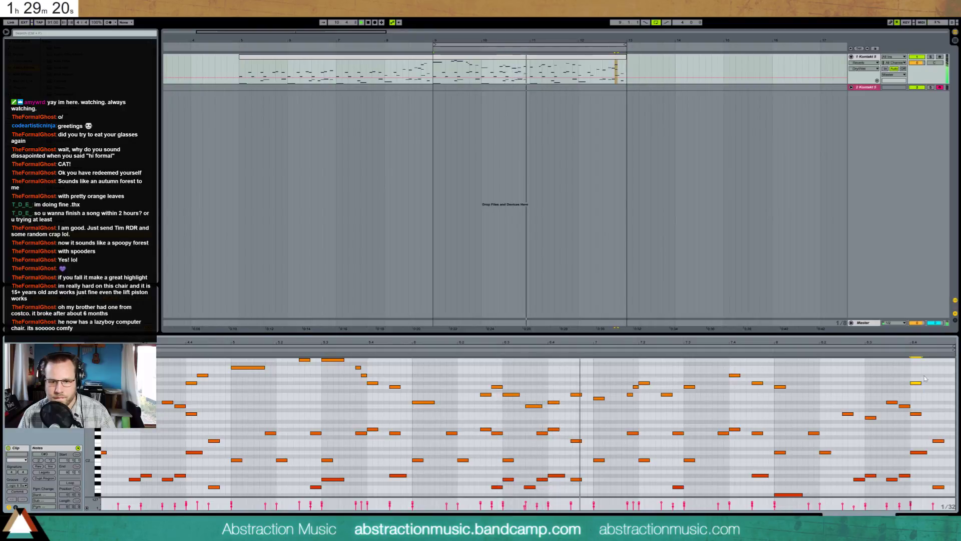
double_click(926, 375)
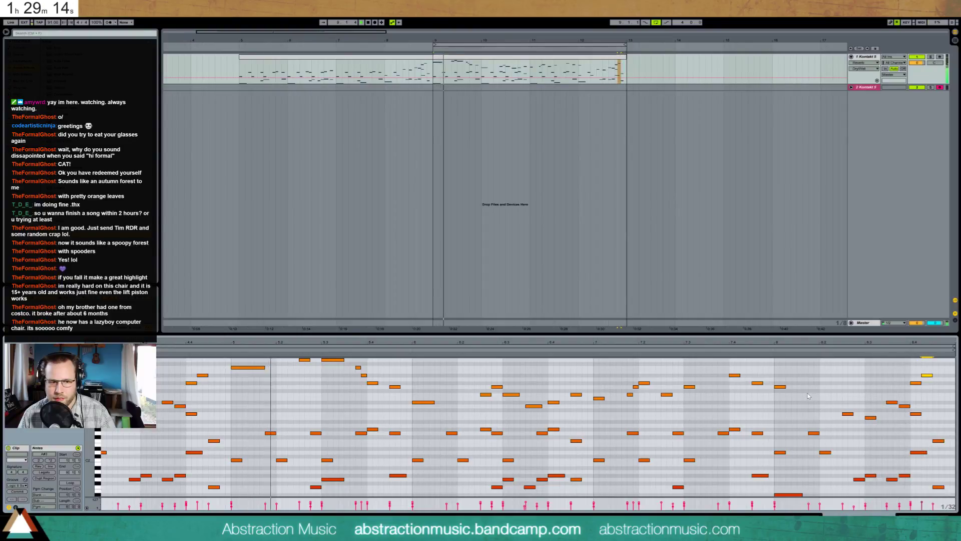
Stop playback and raise the high note on bar eight's downbeat by three semitones
scroll(807, 394, down, 2)
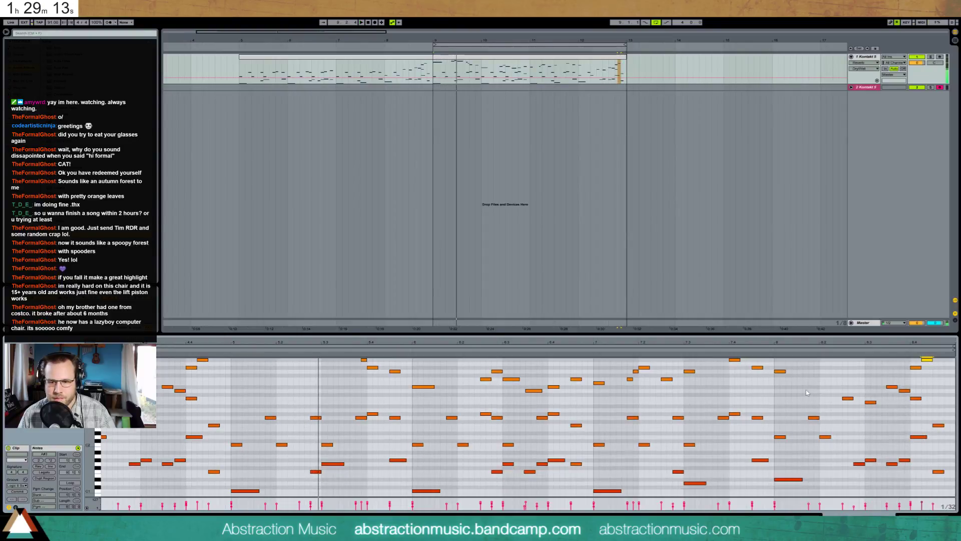
click(788, 479)
key(space)
scroll(817, 449, up, 1)
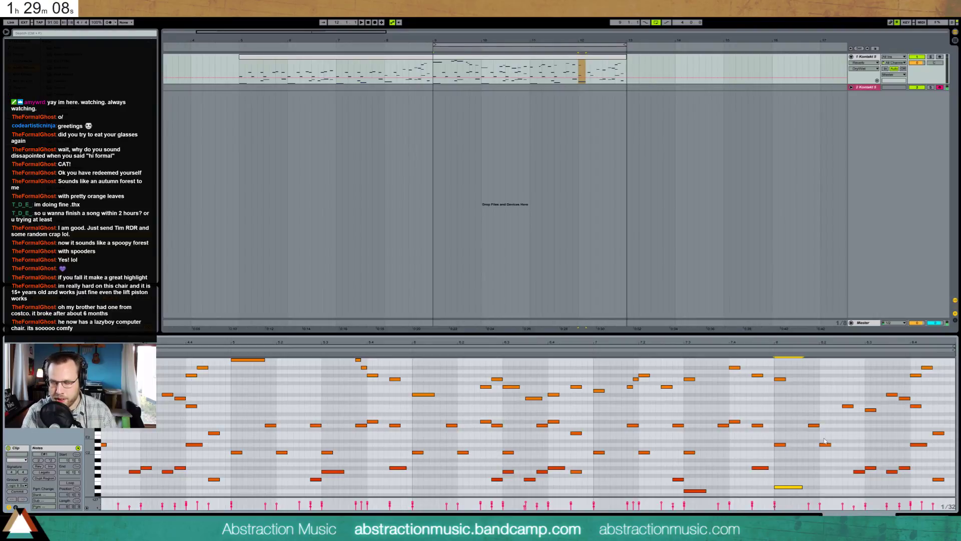
click(783, 379)
key(Up)
key(Up)
key(Up)
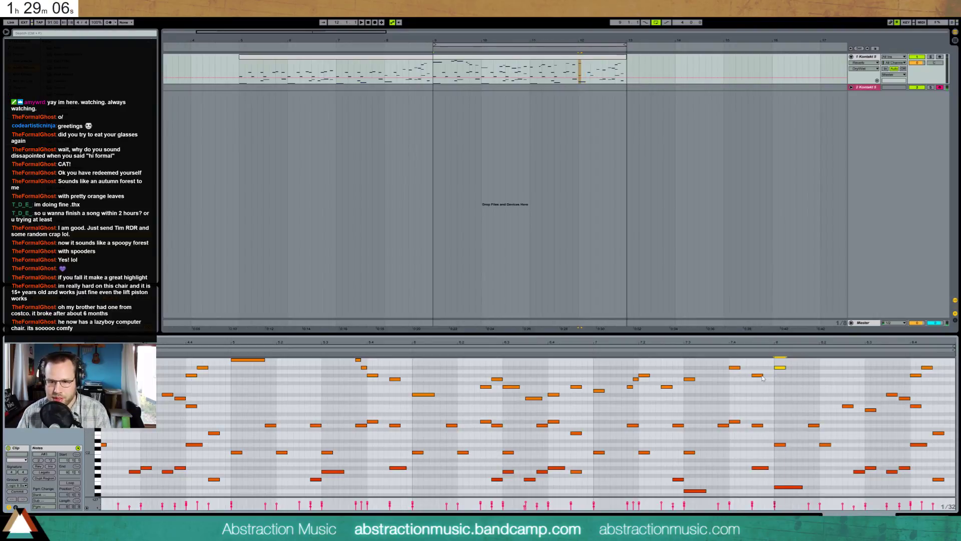
Lower the high note on bar seven's beat 4 three semitones, audition it, and shift the following high note a sixteenth earlier
click(735, 367)
key(Down)
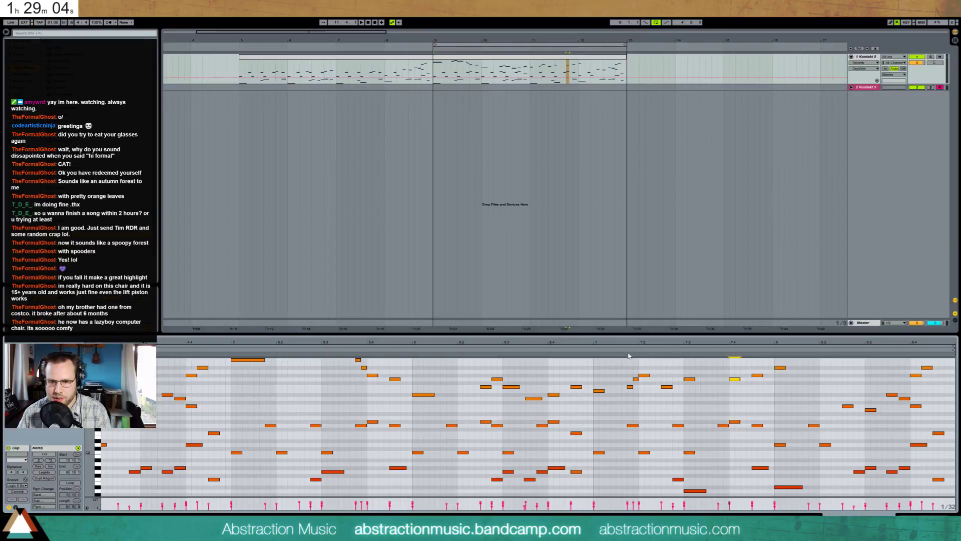
click(591, 349)
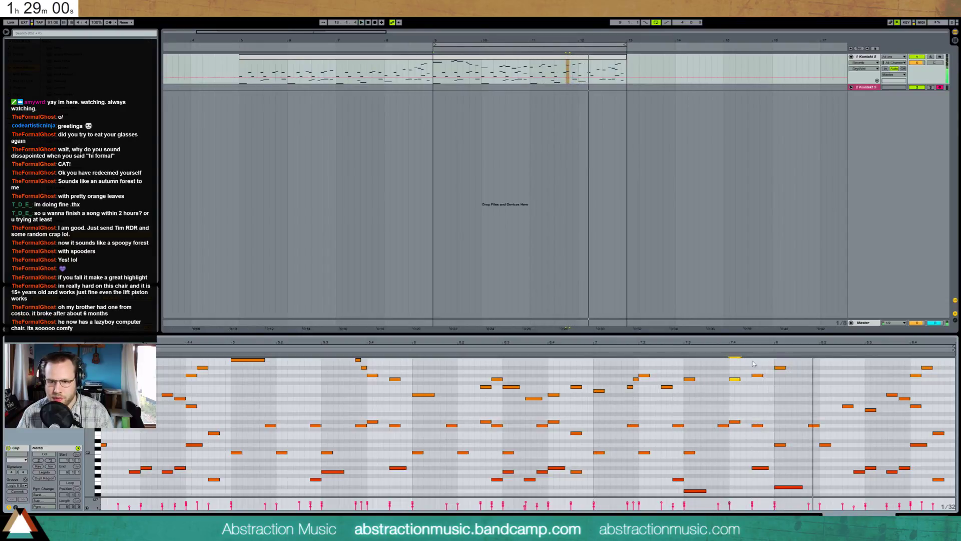
drag(755, 371, 765, 387)
Raise bar eight's high downbeat note two semitones and add descending sixteenth notes halfway through beat 1 and on its last sixteenth
scroll(771, 386, up, 2)
click(780, 390)
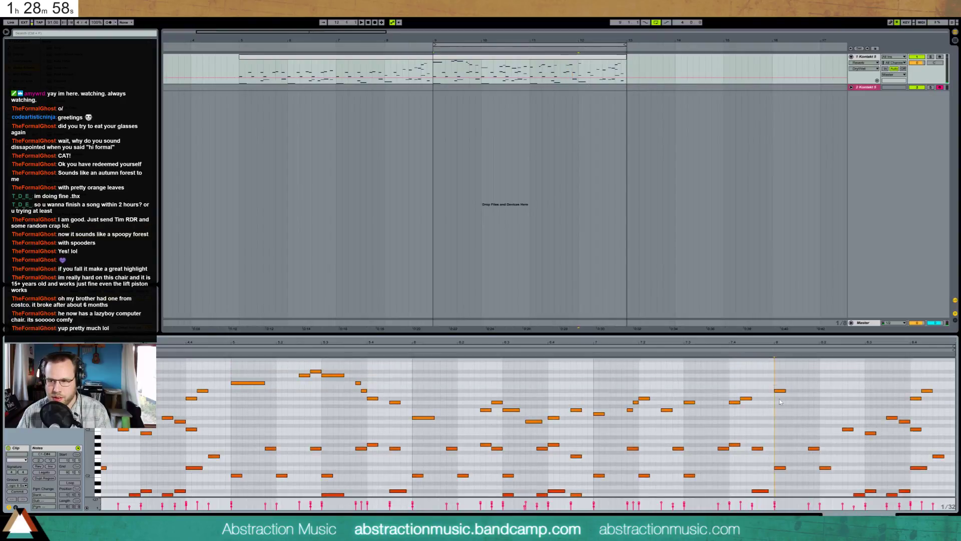
key(Up)
key(Up)
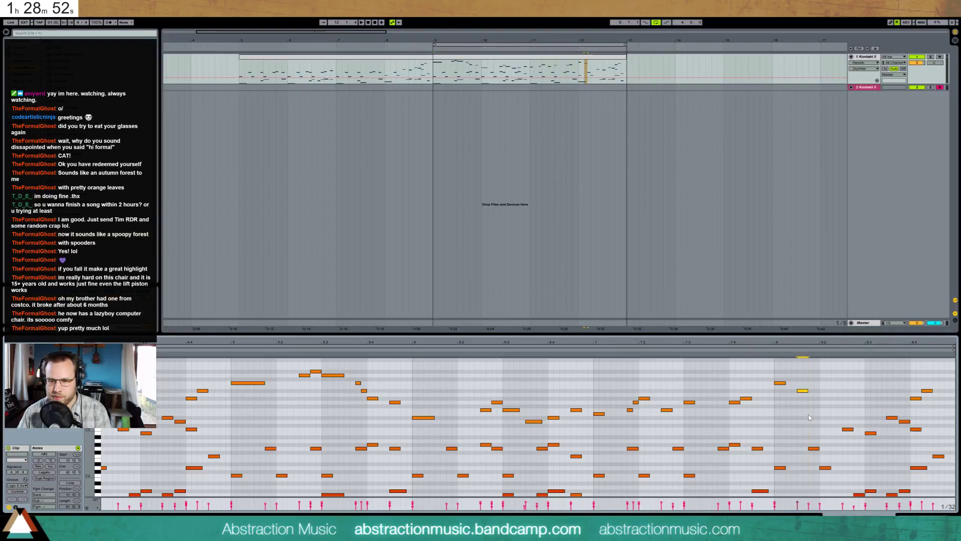
double_click(810, 403)
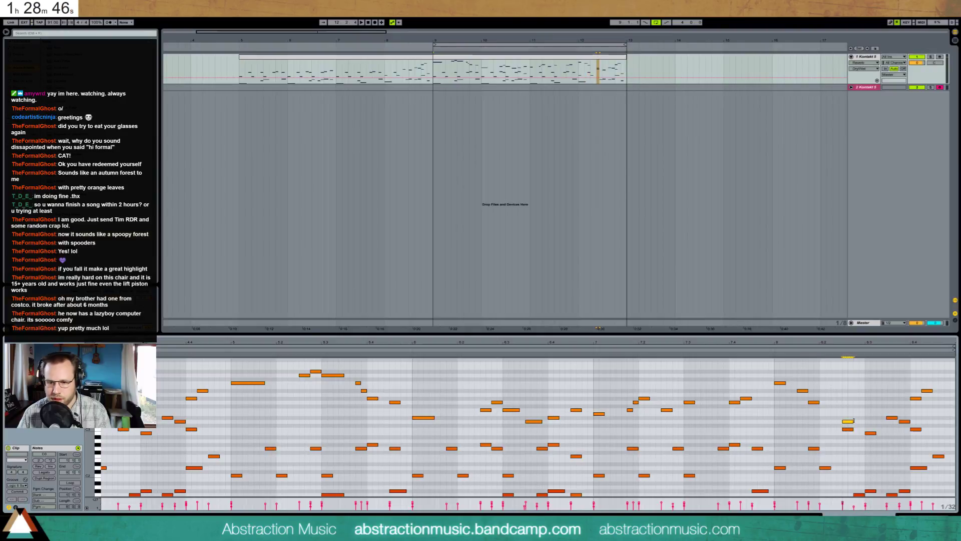
Raise the new high note halfway through bar eight's beat 2 three semitones and add sixteenths on and halfway through beat 3
drag(851, 421, 850, 417)
key(Up)
key(Left)
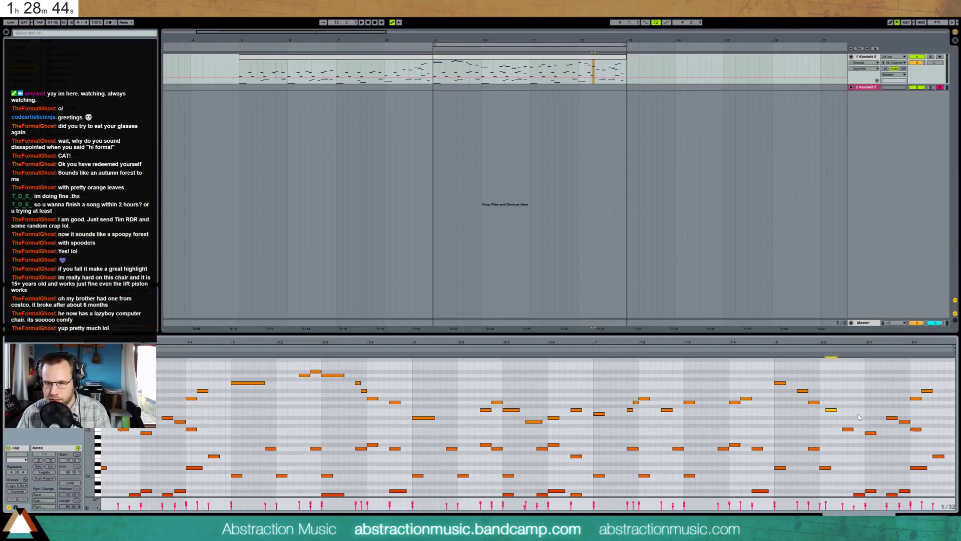
key(Right)
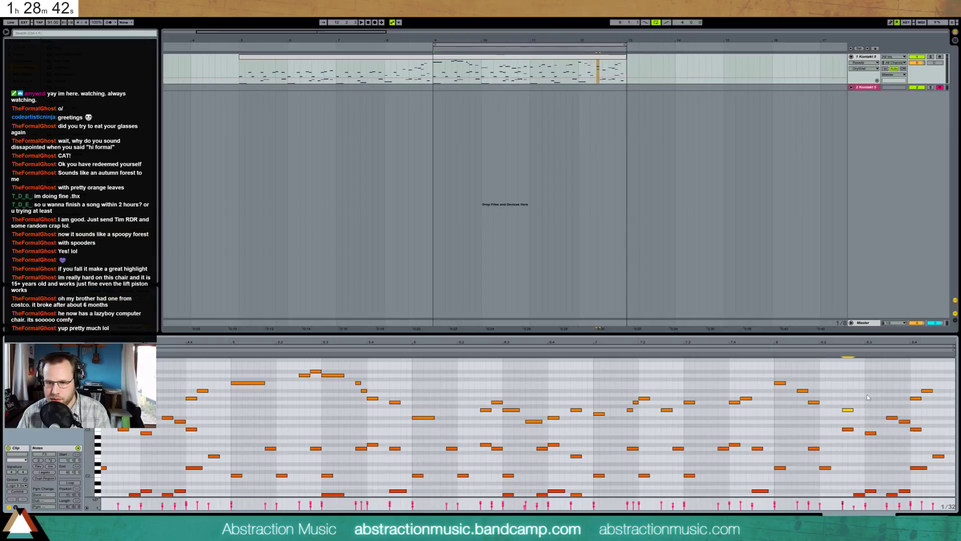
click(874, 398)
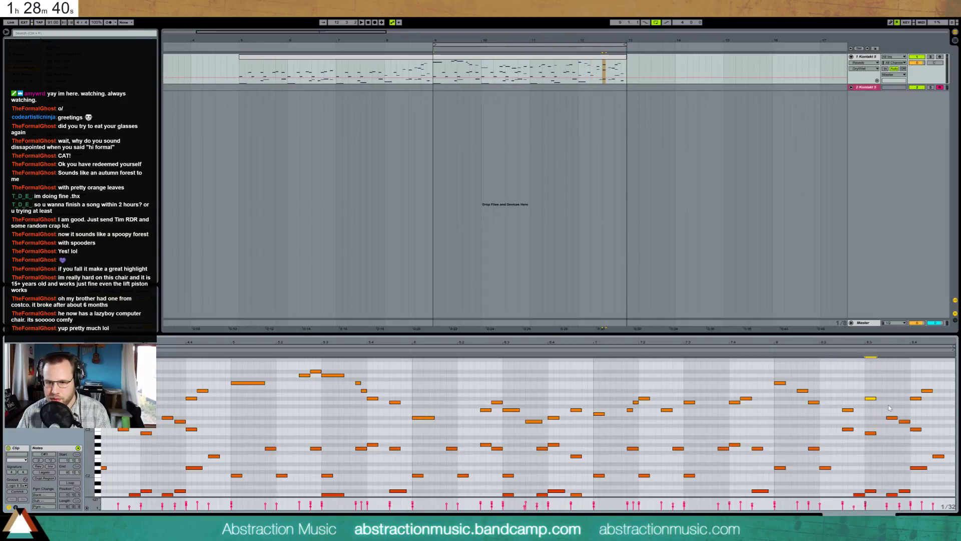
double_click(893, 403)
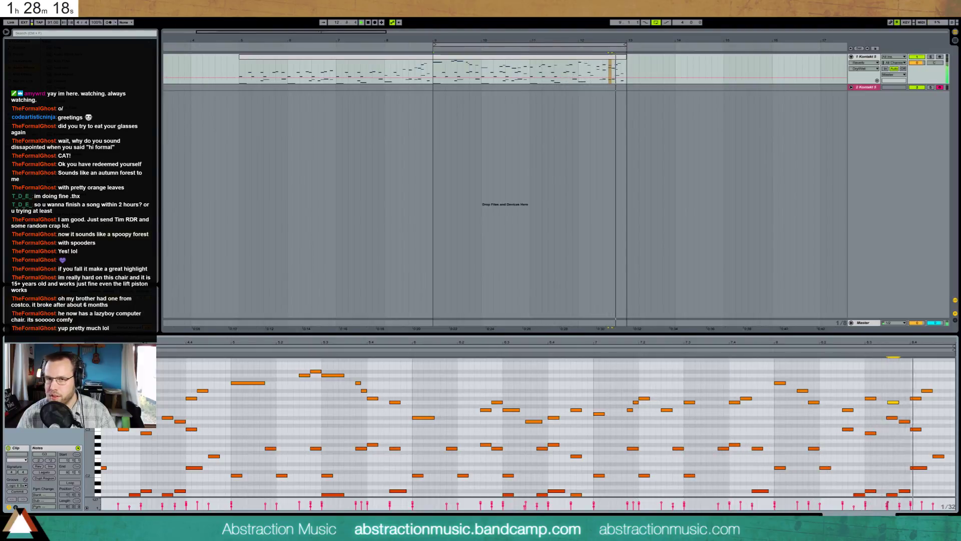
Raise bar eight's mid-range accompaniment notes on the downbeat, on beat 1's last sixteenth and on beat 2 by a semitone
scroll(729, 480, down, 3)
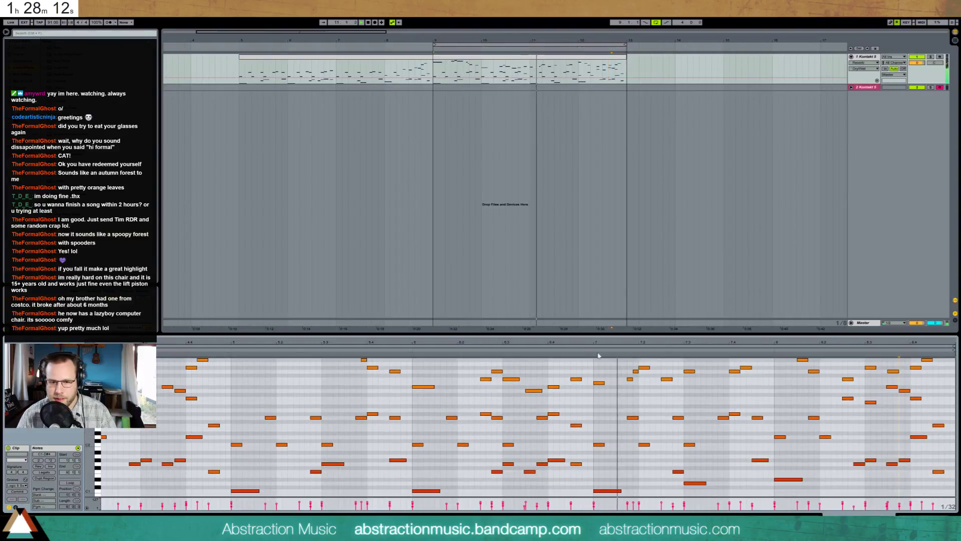
click(813, 418)
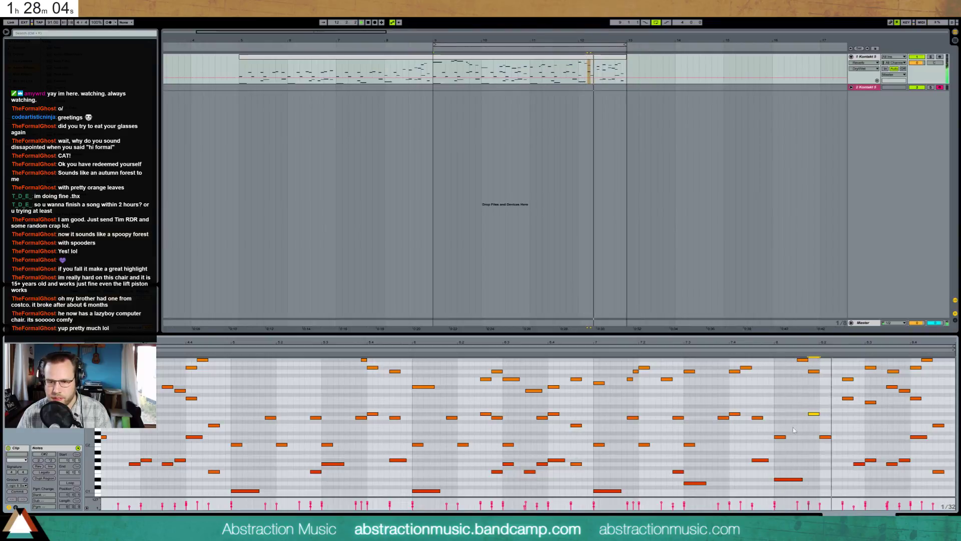
click(787, 480)
click(777, 435)
shift+click(827, 437)
key(Up)
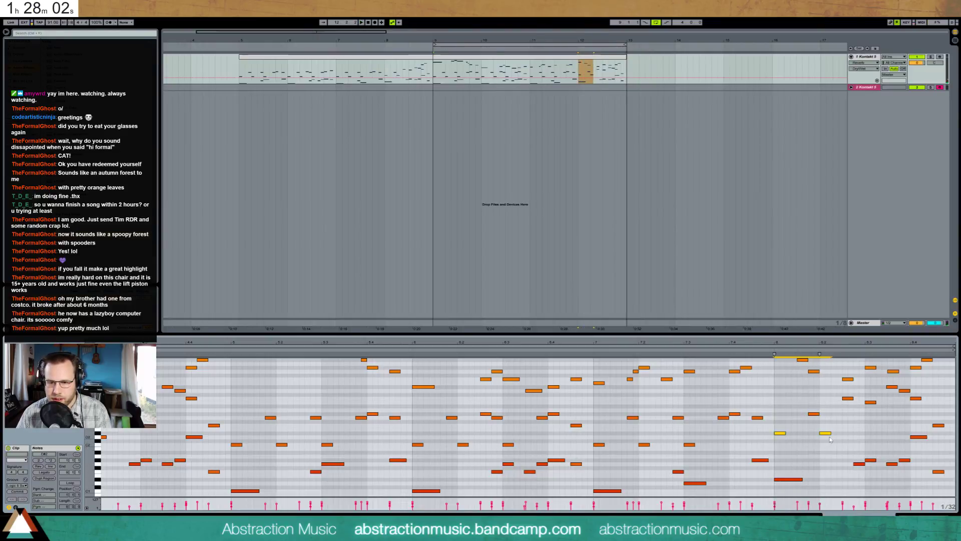
key(space)
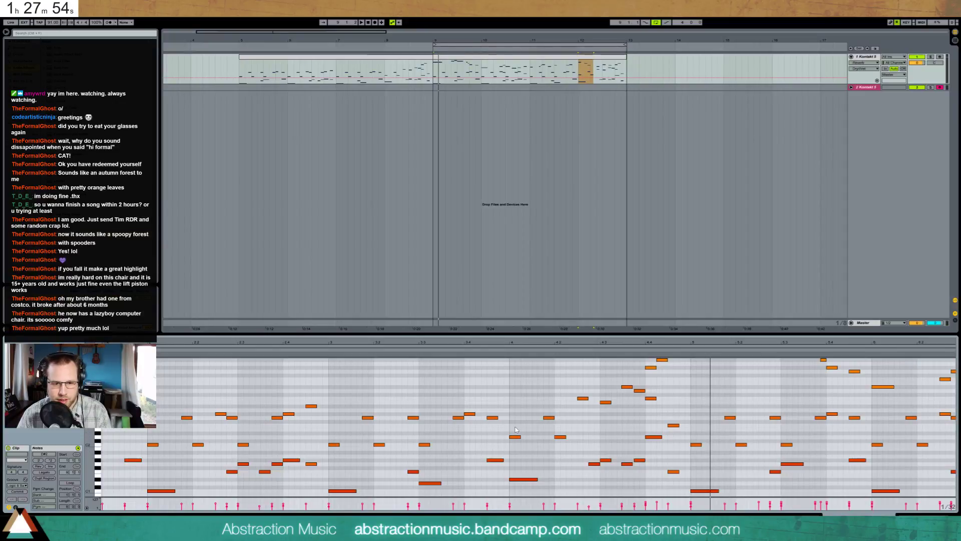
Raise bar four's mid-range accompaniment notes on beats 1 and 2 by a semitone and start playback
drag(517, 430, 585, 449)
key(Up)
key(space)
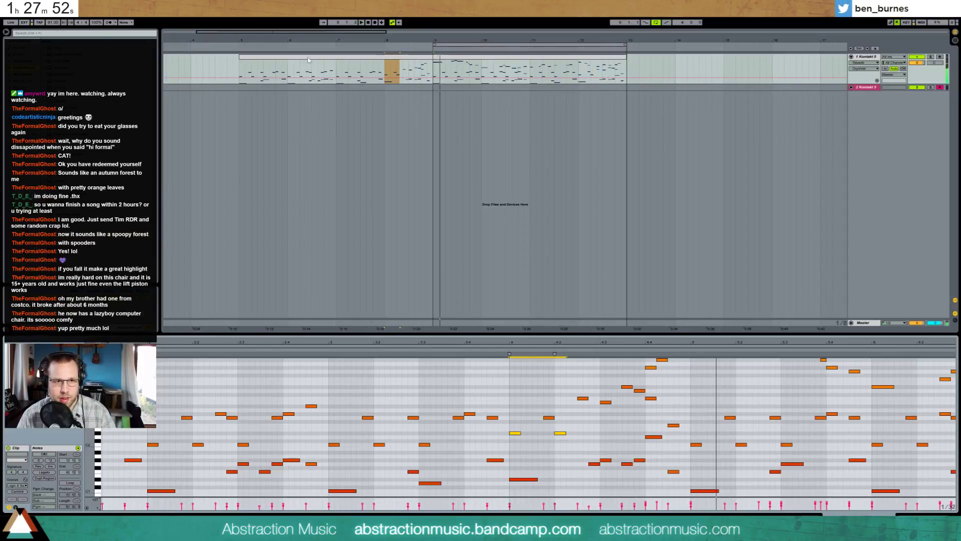
Audition the clip from its start into bar eight with the whole melody range in view
click(240, 66)
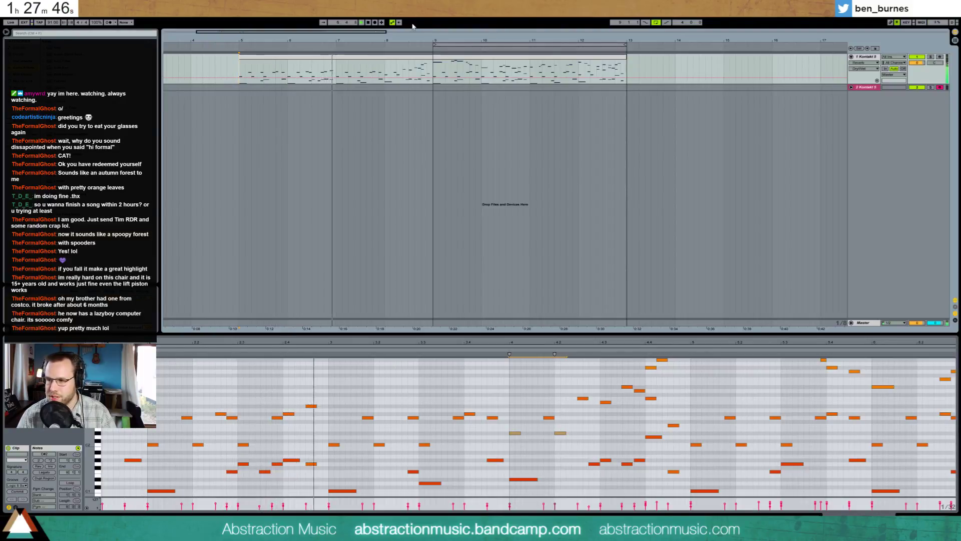
drag(91, 408, 84, 408)
click(425, 399)
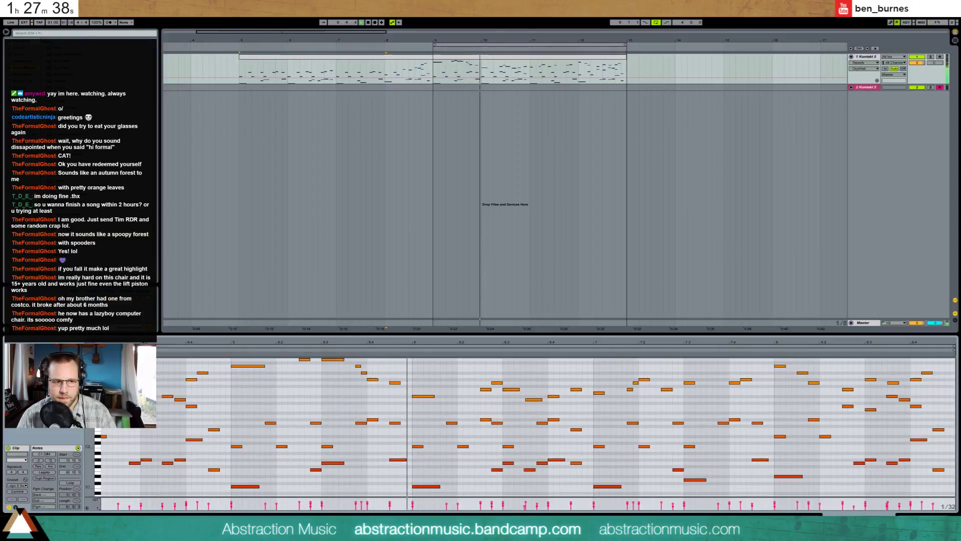
drag(90, 390, 86, 391)
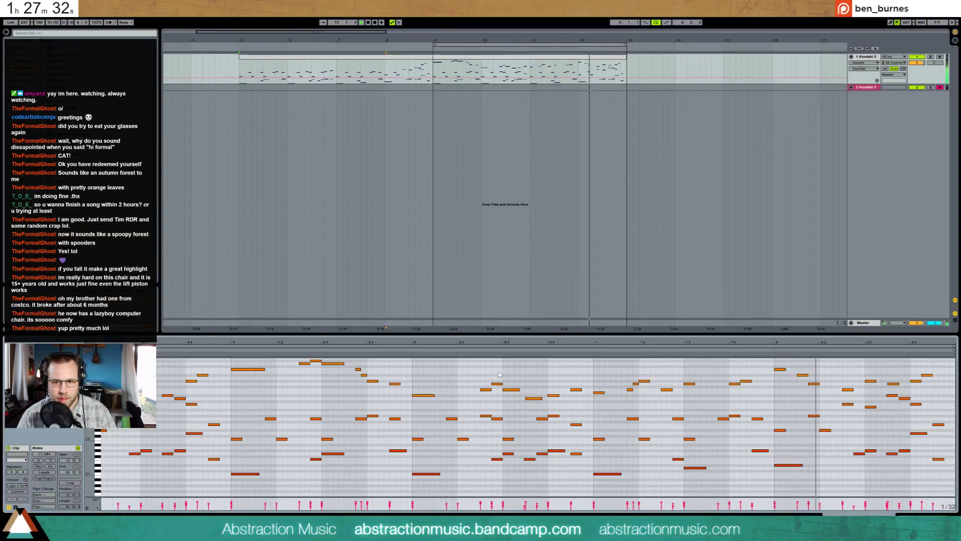
Raise bar eight's high note on beat 3's last sixteenth by a semitone and delay the two highest beat 4 notes by an eighth
click(904, 393)
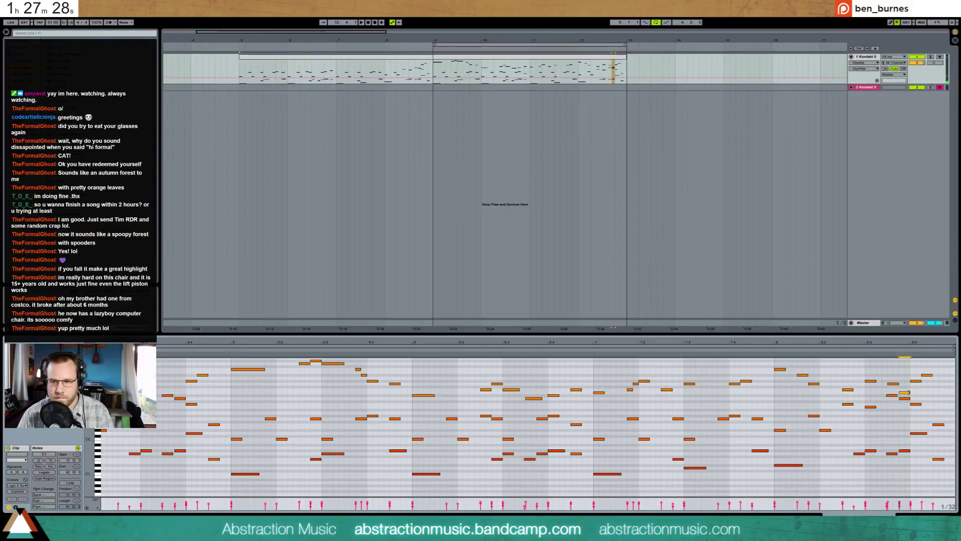
drag(907, 393, 907, 389)
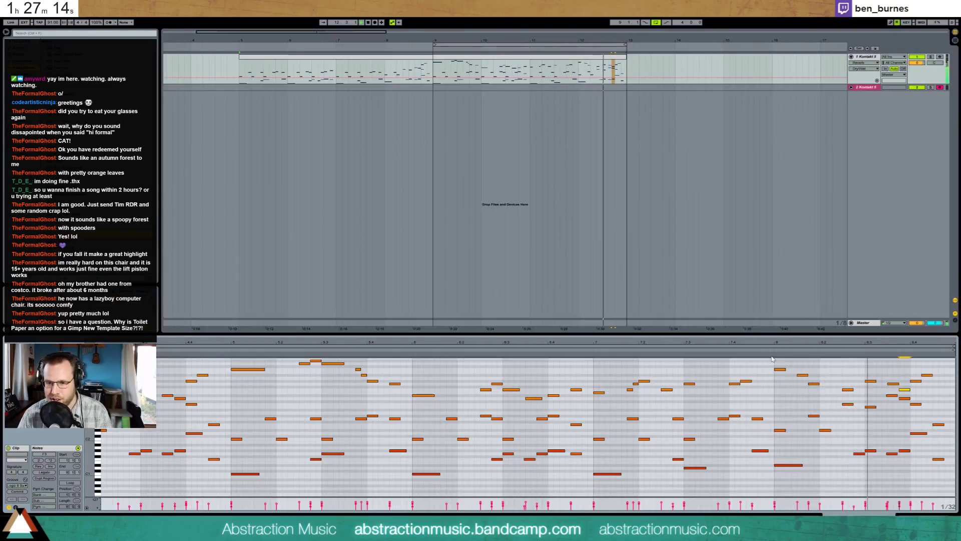
drag(911, 369, 932, 387)
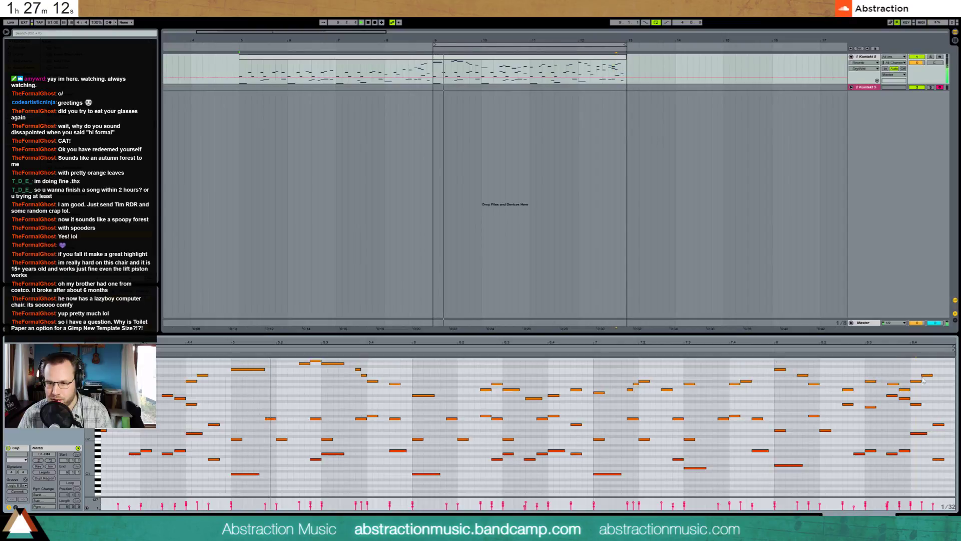
key(Right)
key(Right)
key(Right)
key(Right)
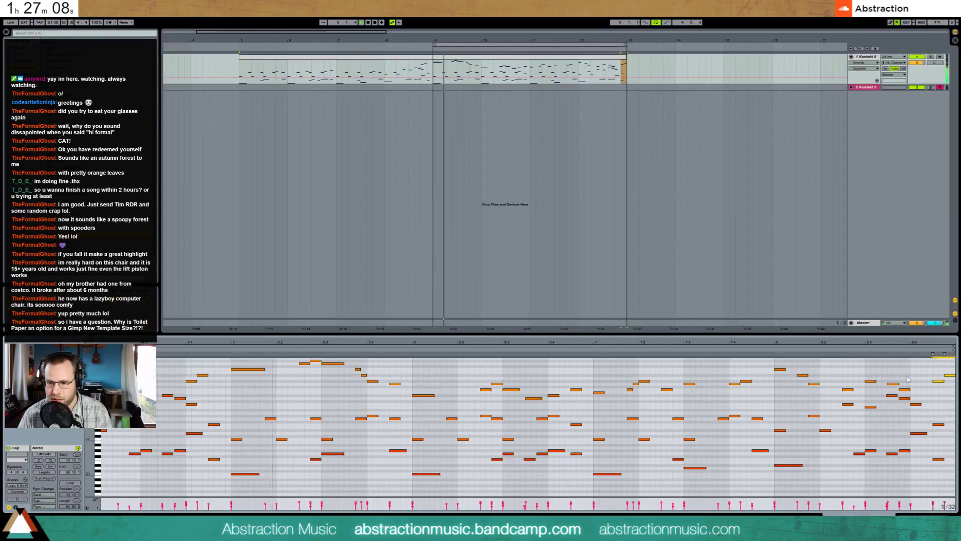
key(Left)
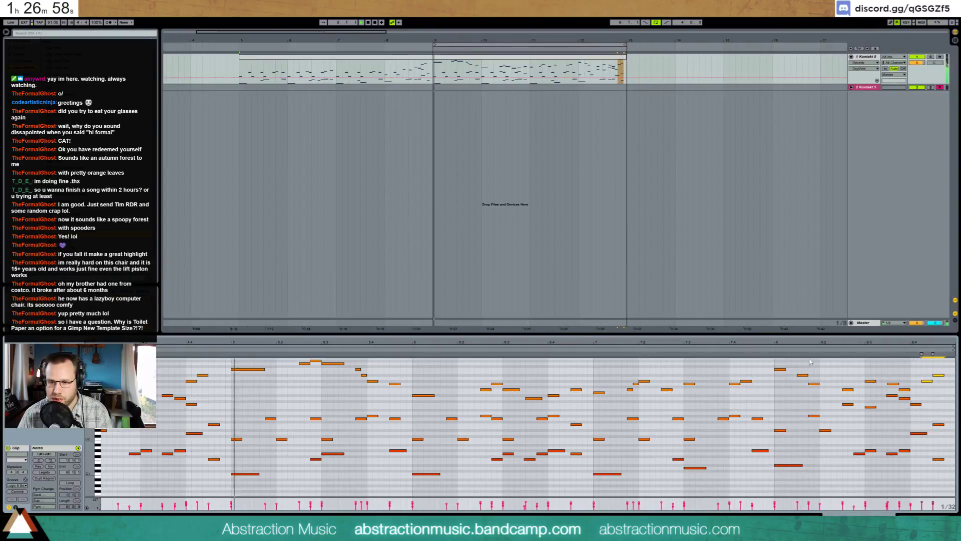
drag(890, 380, 951, 374)
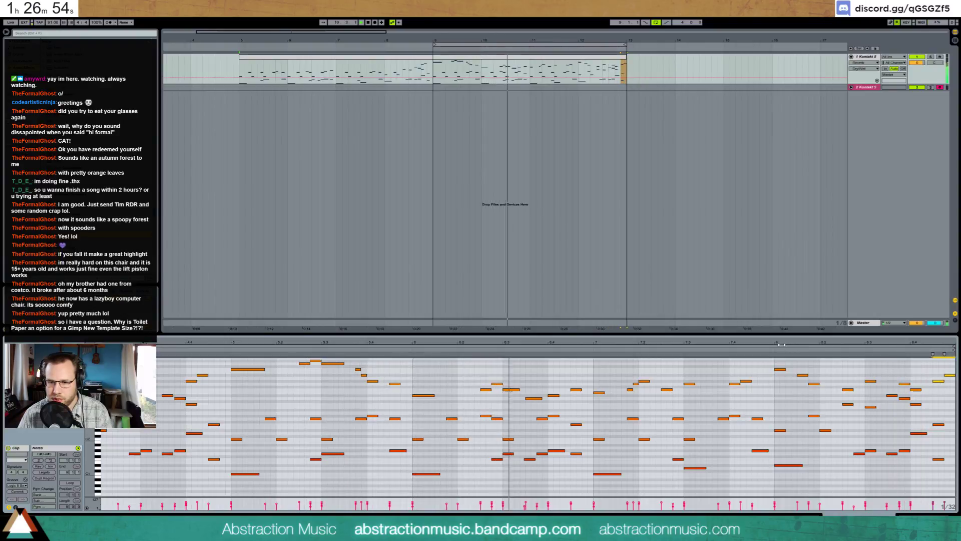
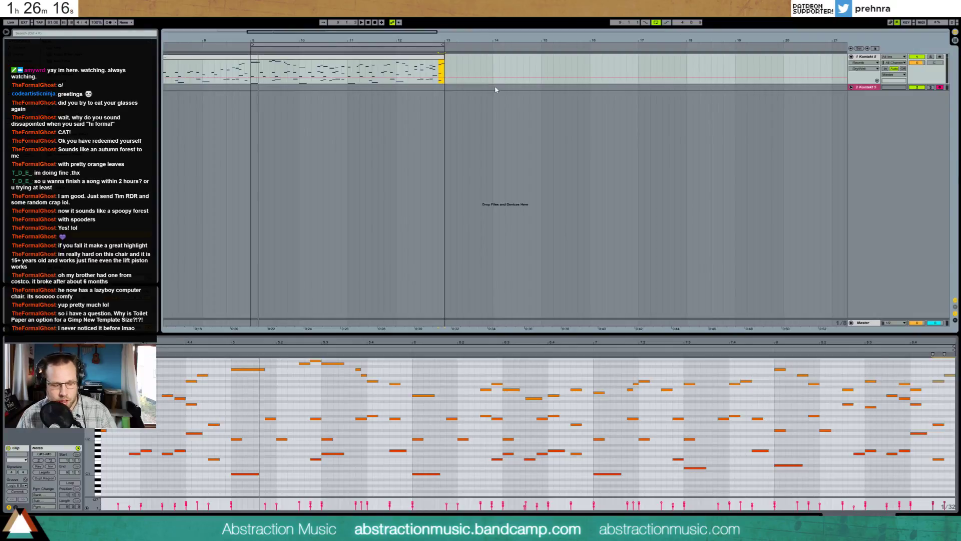
Move the arrangement loop to the four bars starting at bar 13 and create an empty MIDI clip there on the first Kontakt track
drag(294, 46, 488, 45)
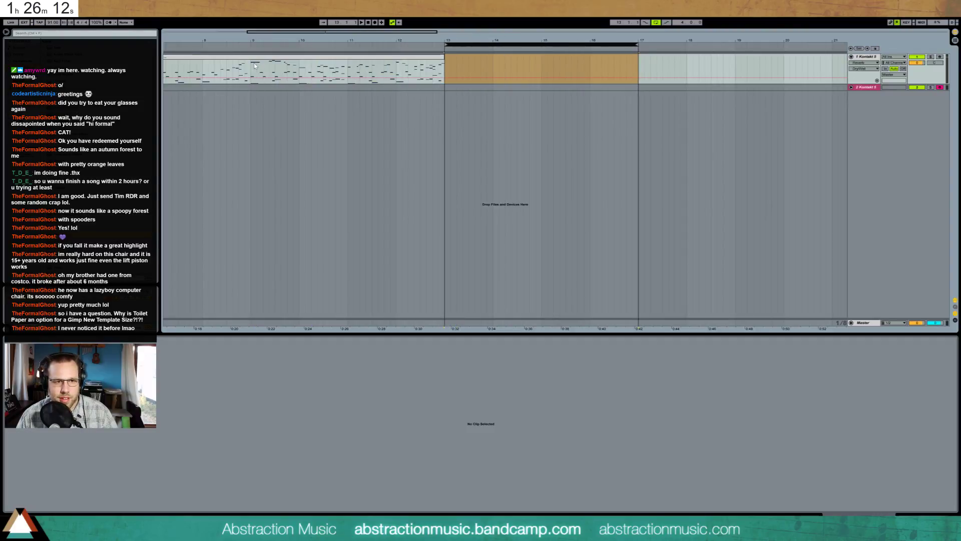
drag(252, 68, 336, 68)
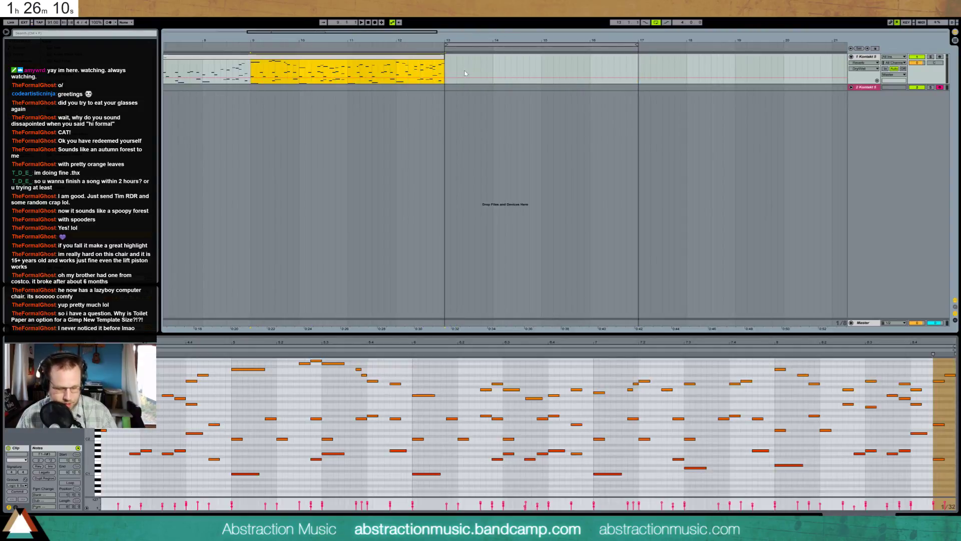
drag(445, 73, 629, 74)
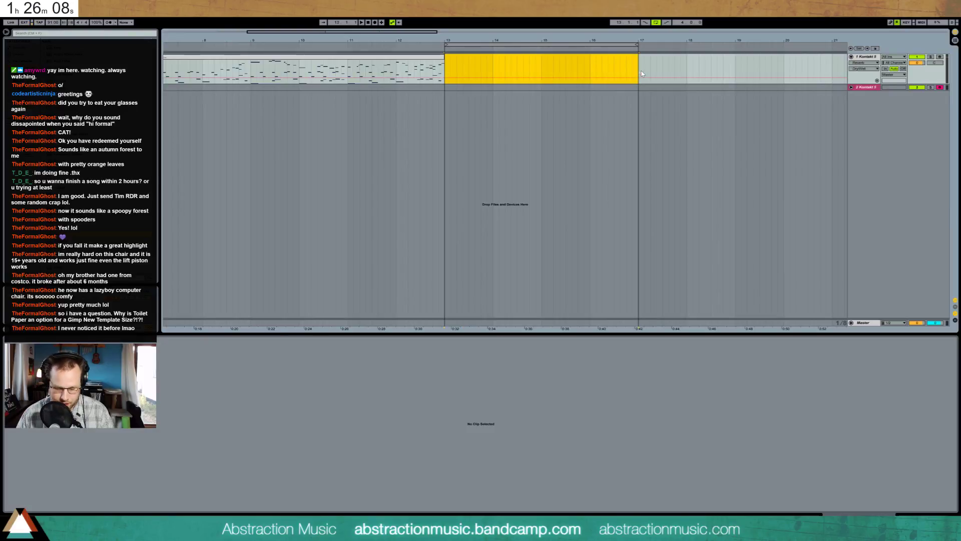
key(ctrl+shift+m)
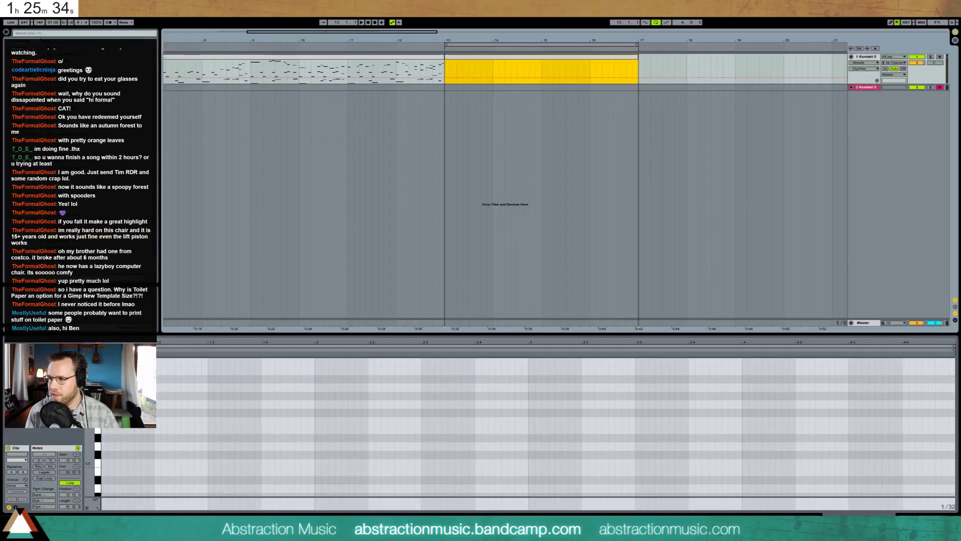
Switch to the desktop to check the Twitter window, close it and return to Ableton Live
click(918, 5)
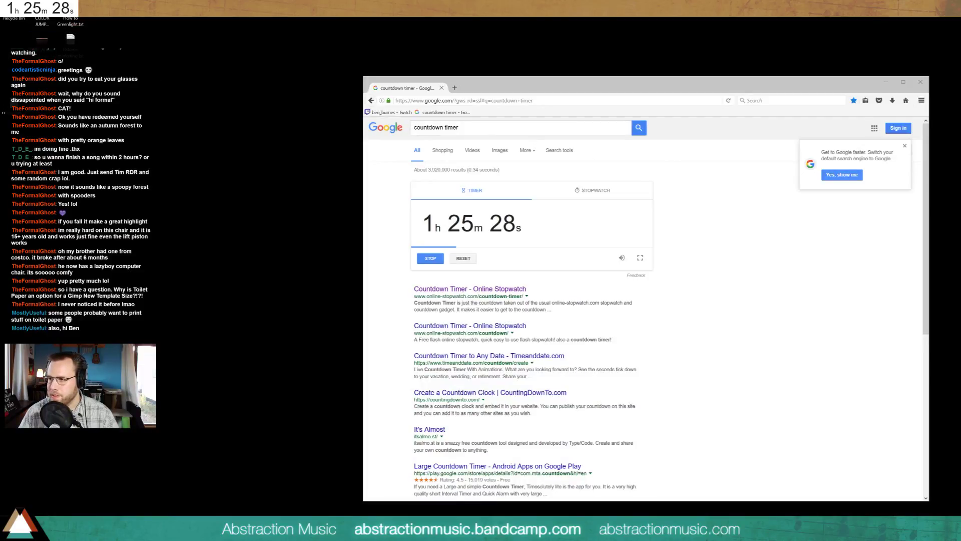
drag(960, 145, 309, 158)
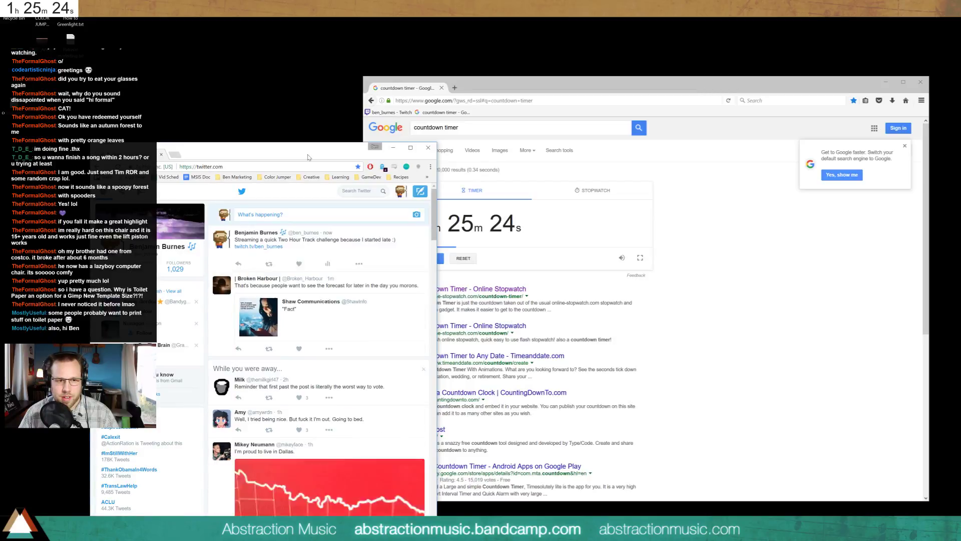
click(428, 148)
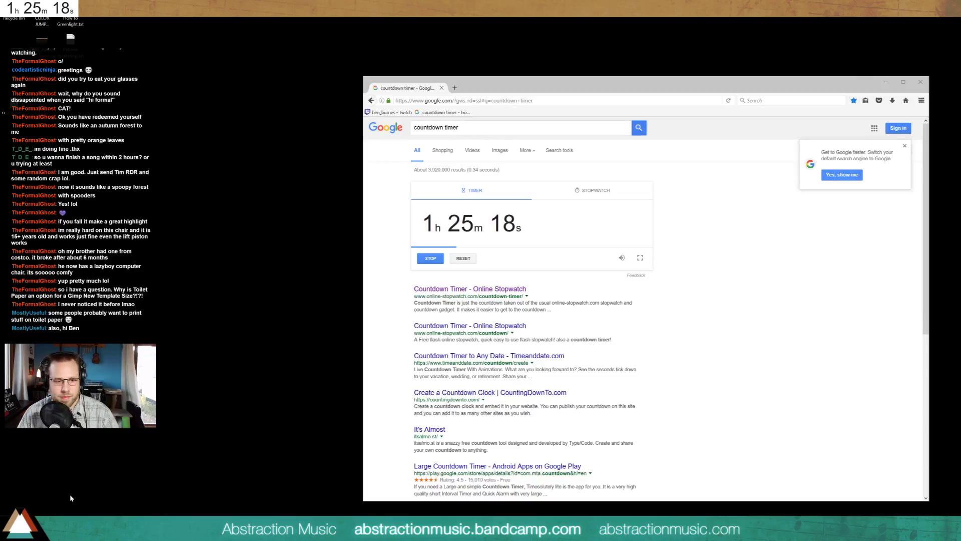
click(95, 529)
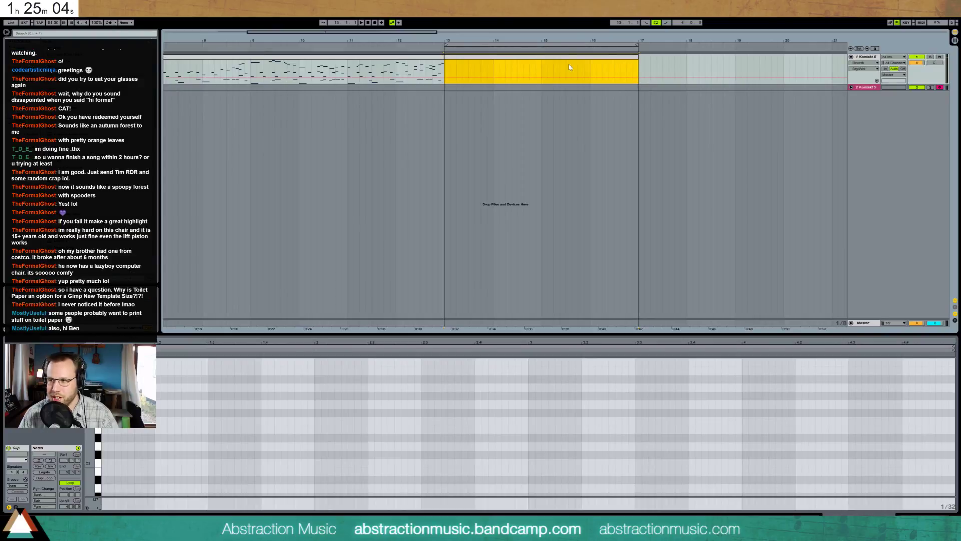
Copy the low bass notes of the first clip's last four bars into the empty clip starting at bar 13
click(444, 72)
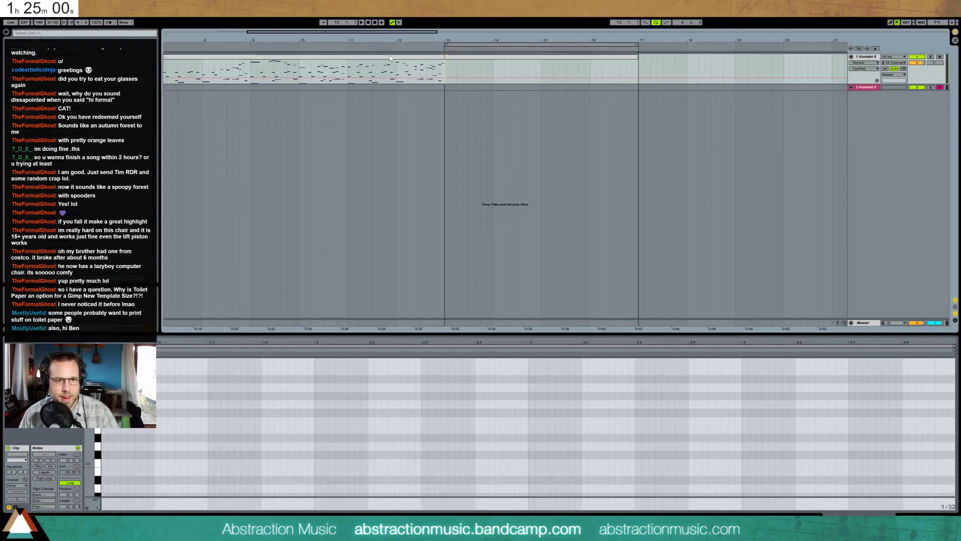
click(266, 57)
click(153, 442)
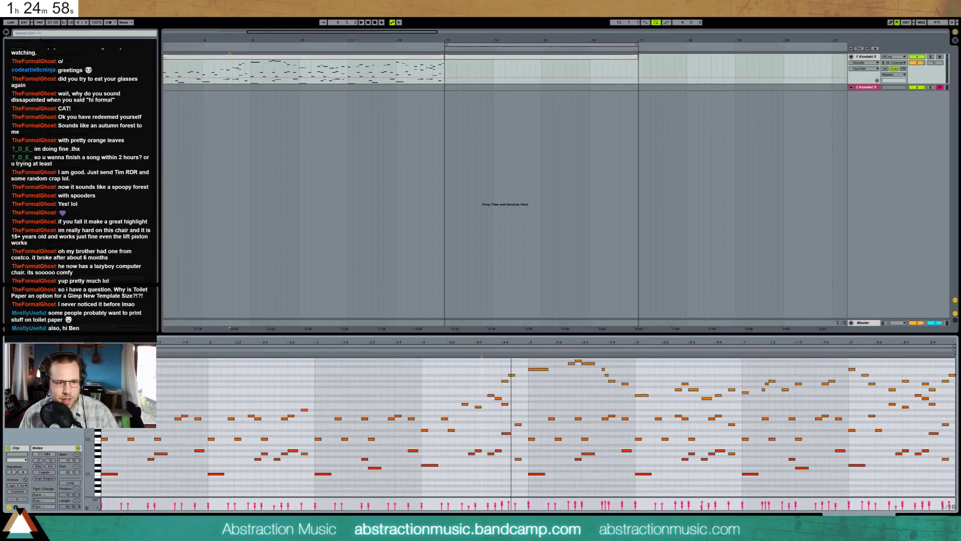
key(minus)
drag(102, 451, 951, 505)
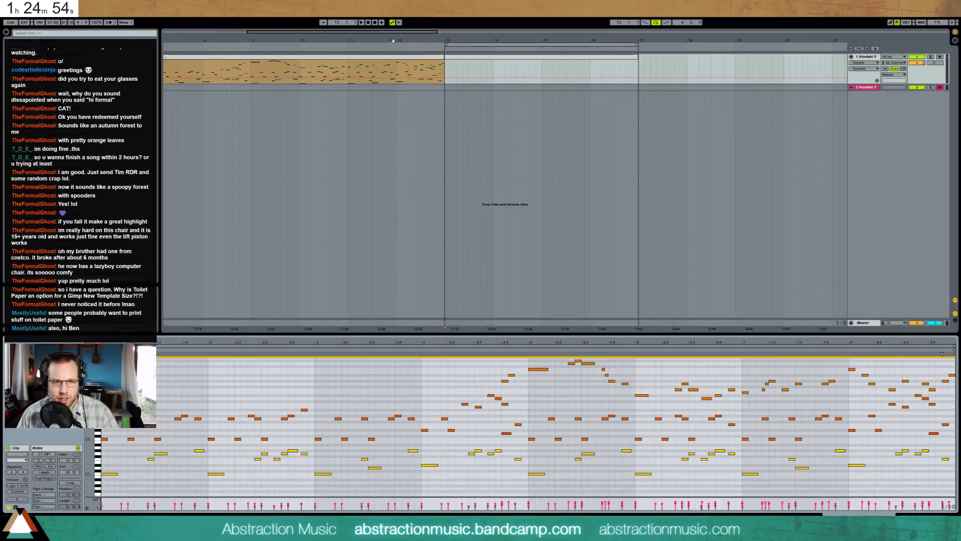
drag(250, 70, 444, 70)
key(ctrl+shift+m)
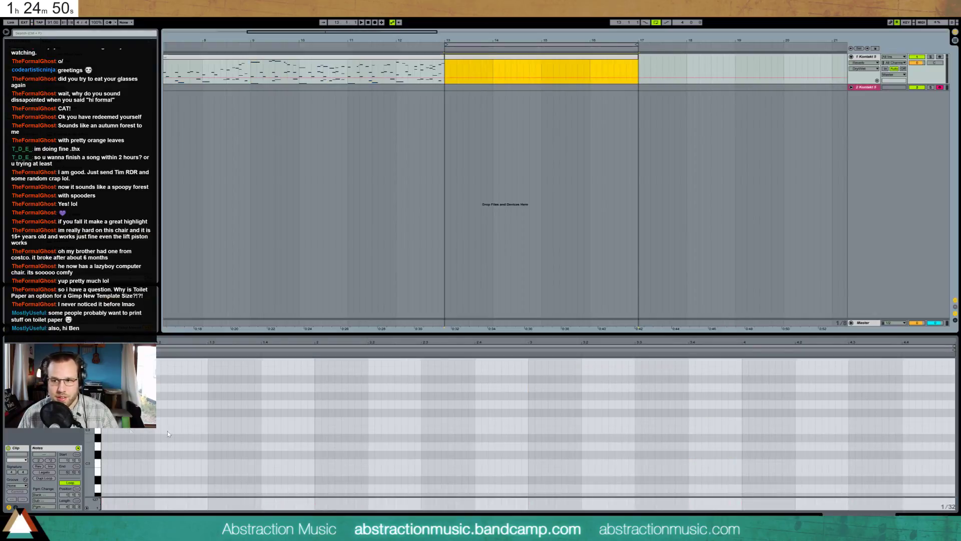
key(ctrl+v)
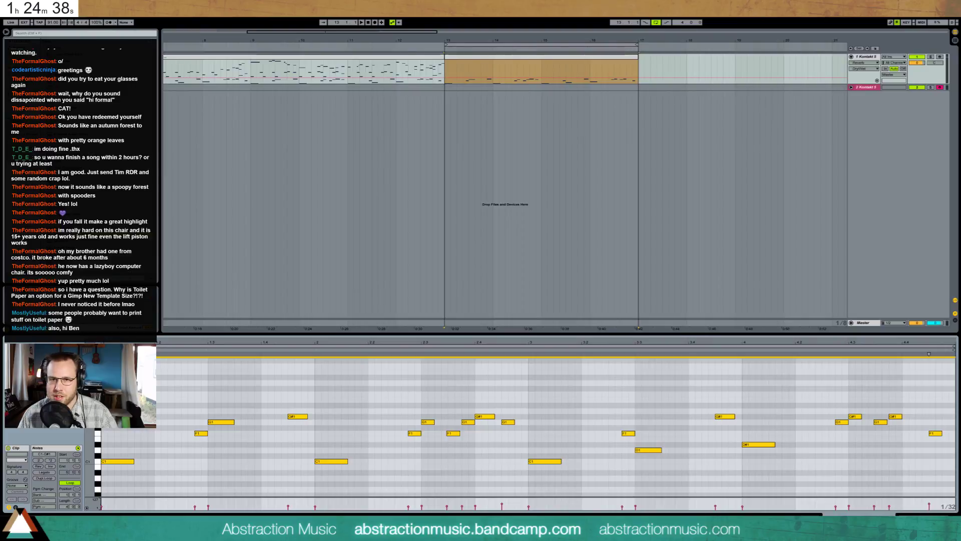
Move the new clip's bar one G#1 halfway through beat 3, add an eighth-note A#1 on beat 4, and audition the bar
click(157, 391)
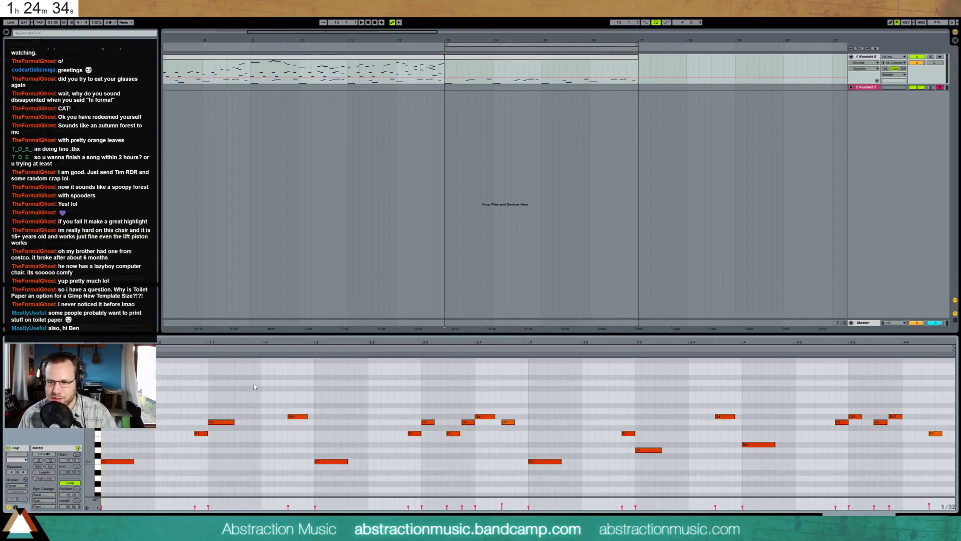
key(space)
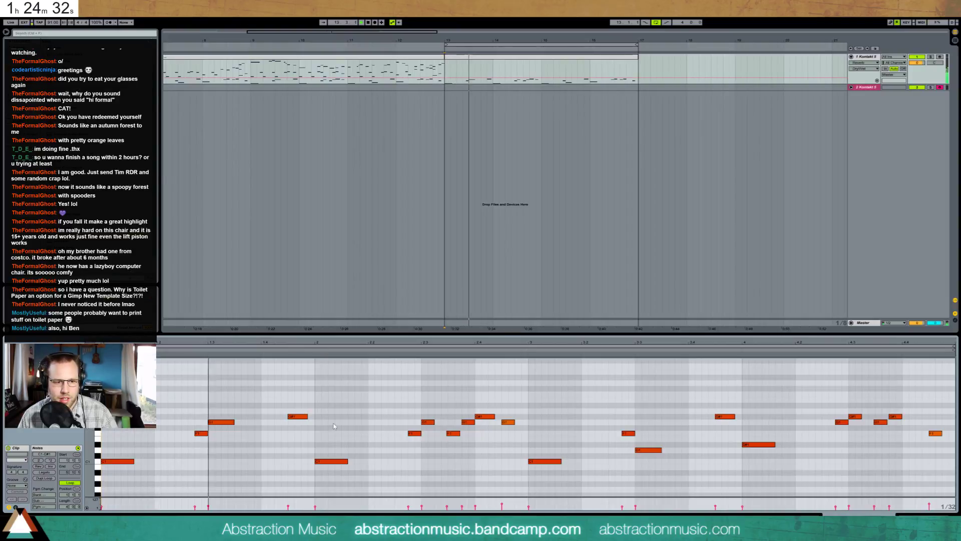
click(295, 416)
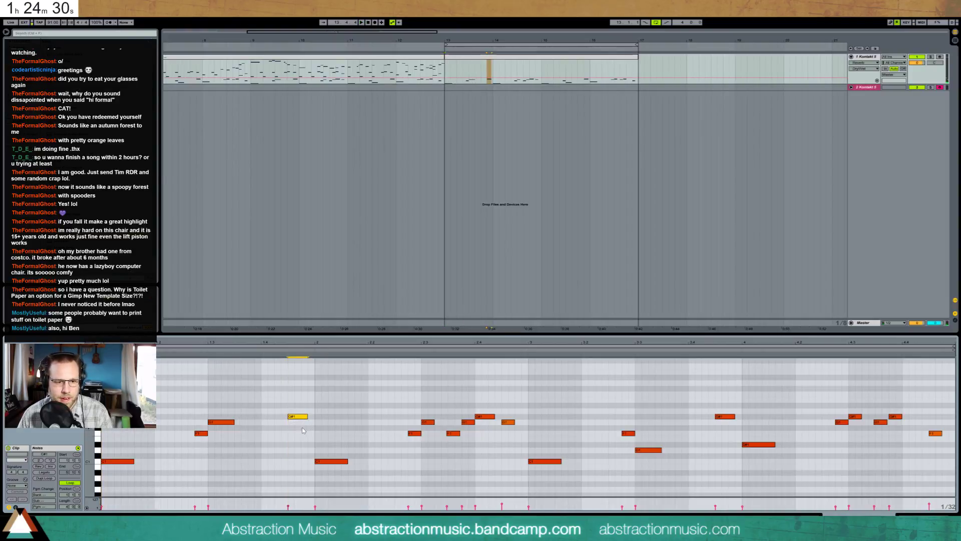
mouse_move(301, 427)
mouse_down()
mouse_move(287, 408)
mouse_move(262, 411)
mouse_move(287, 407)
mouse_up()
key(space)
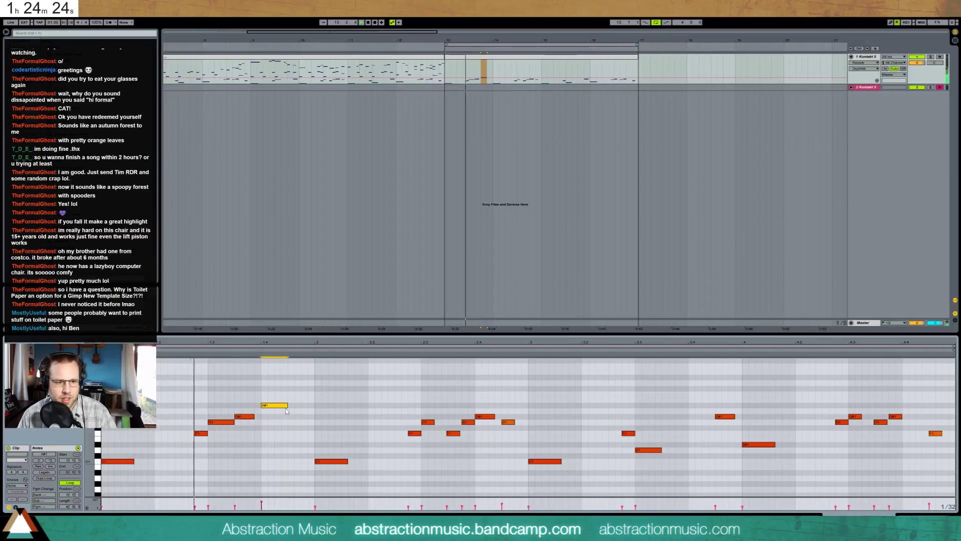
key(space)
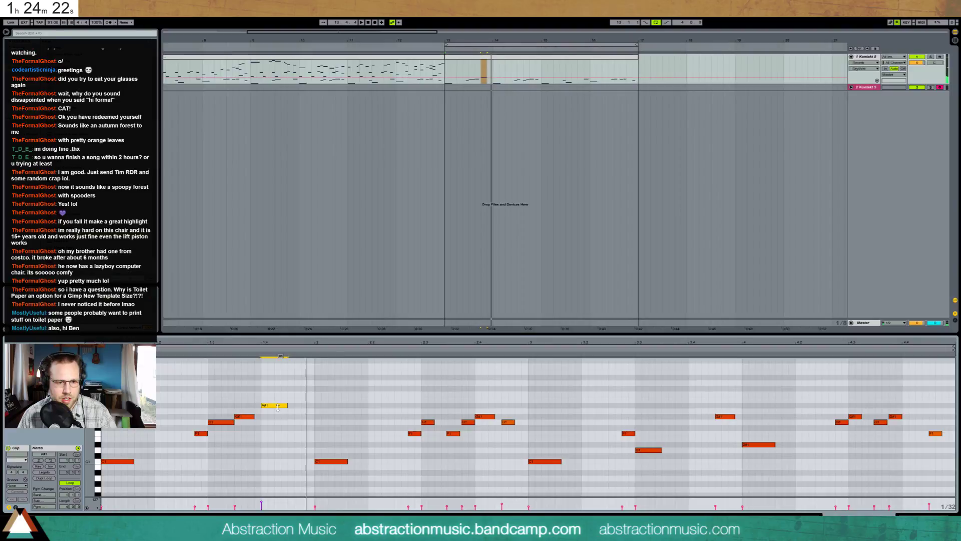
click(280, 356)
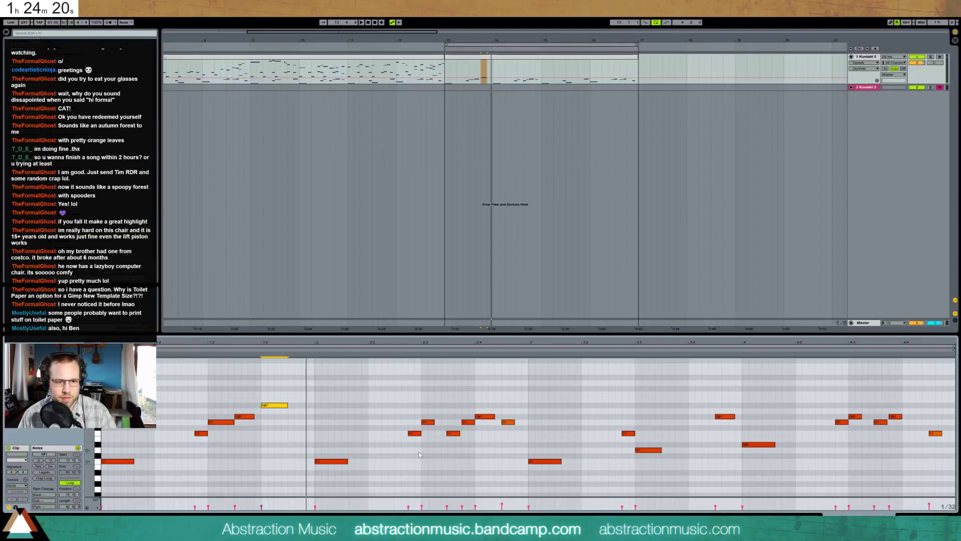
Clear the notes in bars two to four of the new clip and duplicate bar one's bass phrase into bar two
click(313, 417)
key(shift+End)
key(Delete)
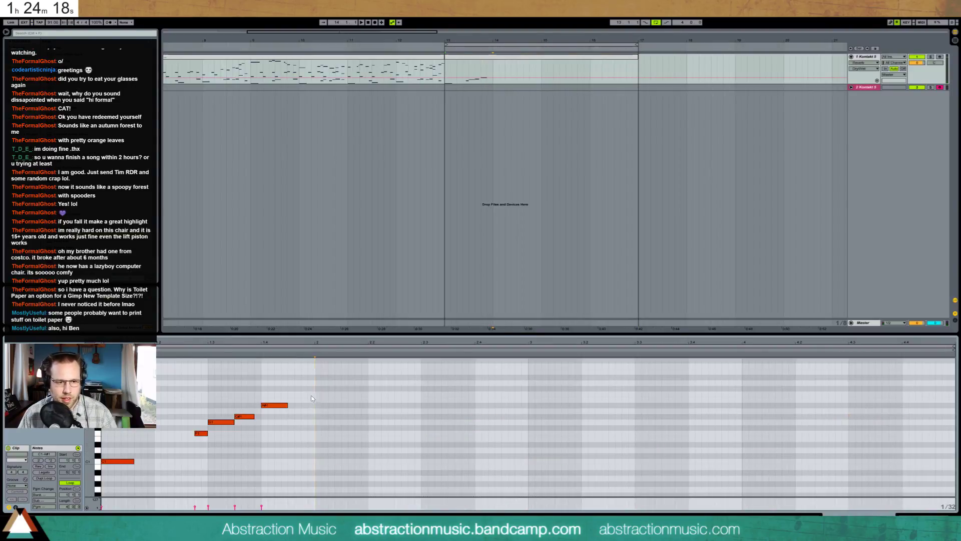
key(shift+Home)
key(ctrl+d)
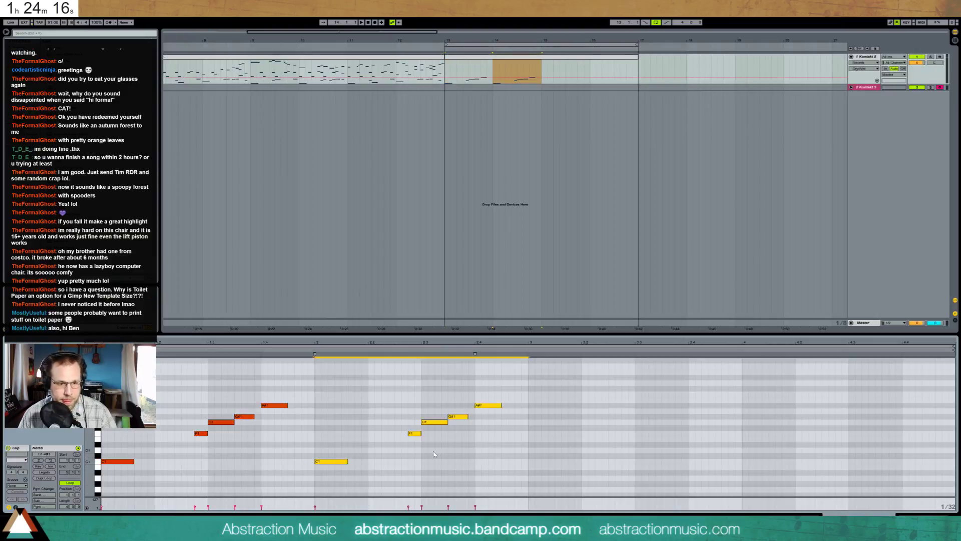
Add an eighth-note D#1 halfway through bar one's beat 4, and shorten bar two's A#1 to a sixteenth followed by an eighth-note D2
double_click(293, 446)
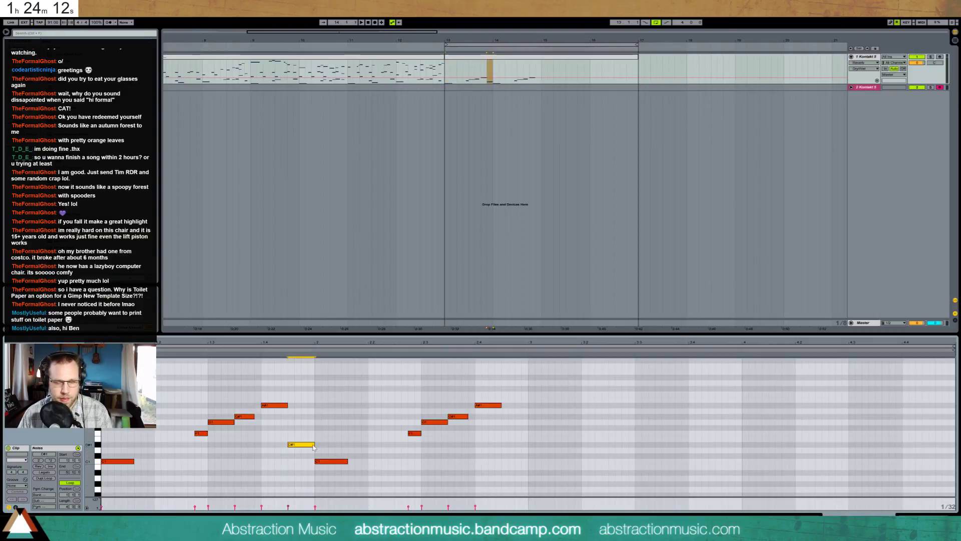
click(424, 411)
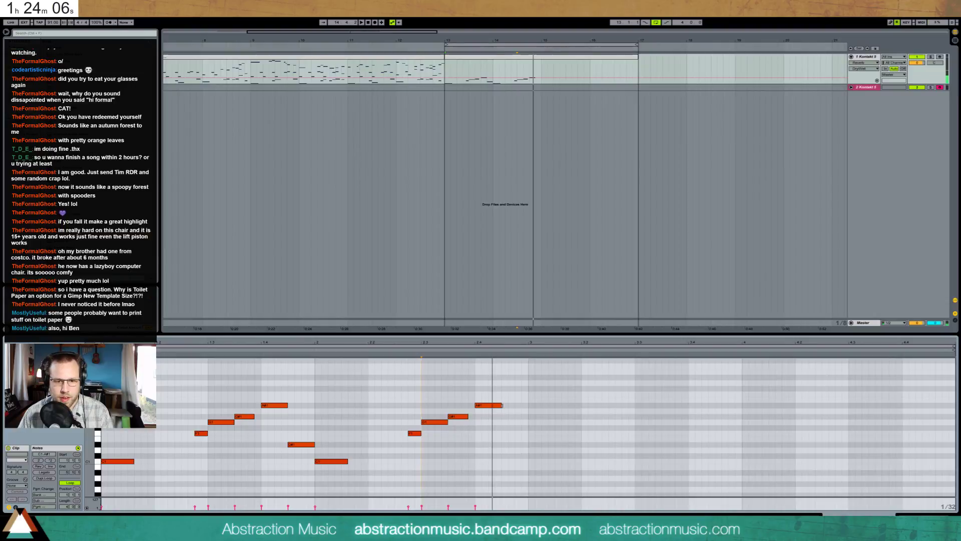
drag(502, 405, 508, 382)
double_click(490, 382)
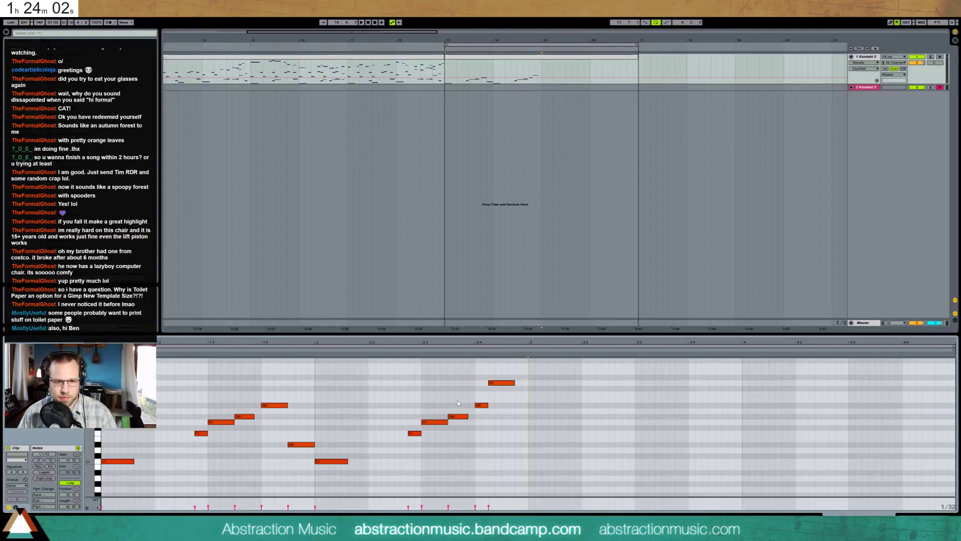
Duplicate the two-bar bass phrase into bars three and four and transpose the whole clip up seven semitones for playback
key(ctrl+a)
key(ctrl+d)
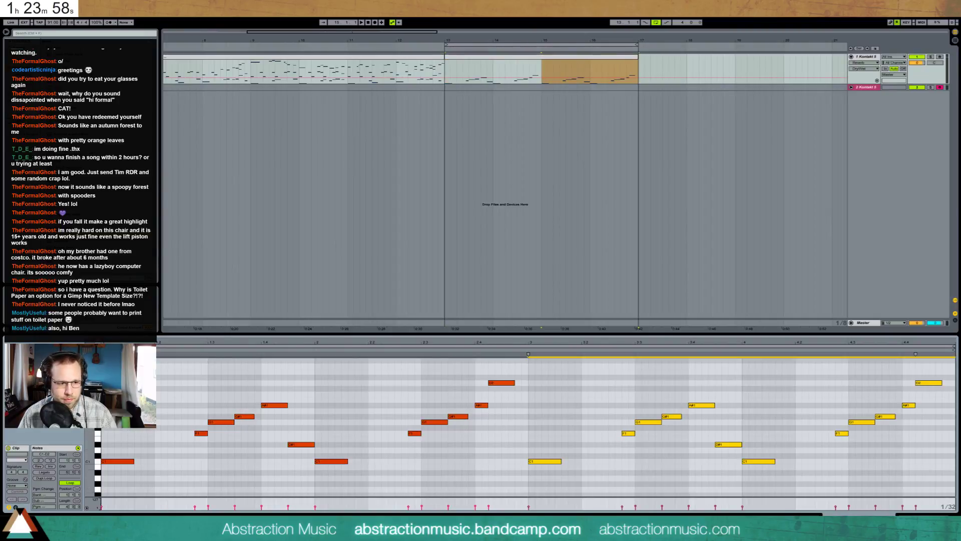
drag(114, 486, 955, 383)
key(Up)
key(Up)
key(Up)
key(Up)
key(Up)
key(Up)
key(Up)
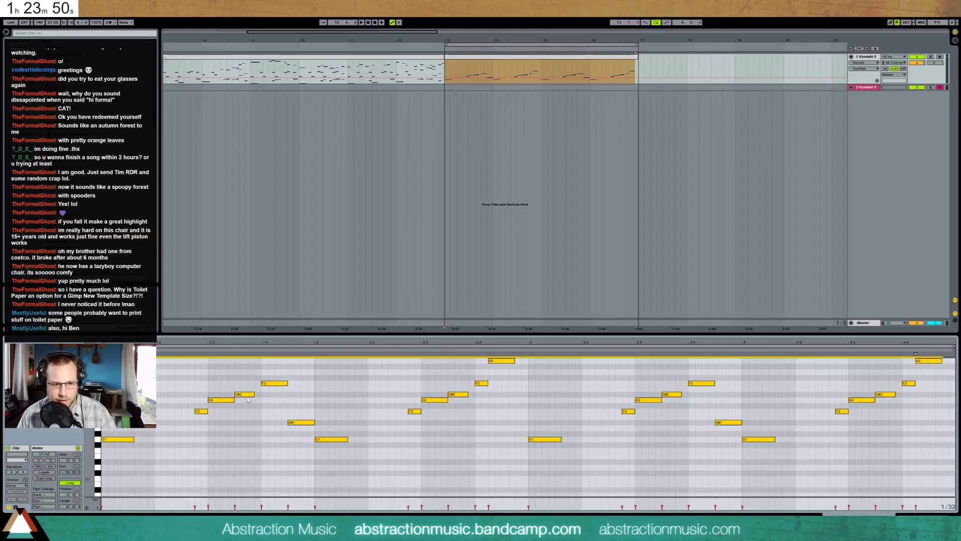
key(space)
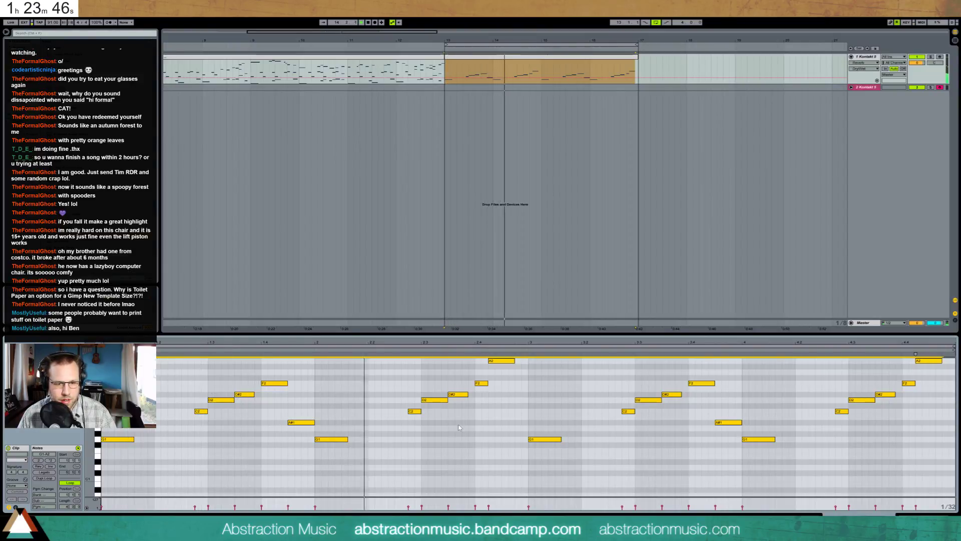
click(497, 356)
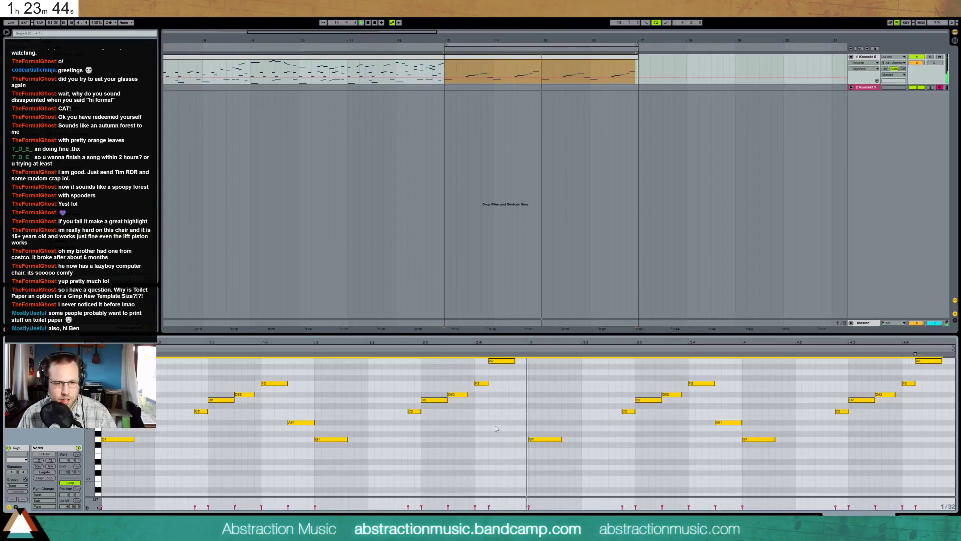
Lower the final A2 of the bass phrase to G#2 in bars two and four of the new clip
key(ctrl+a)
drag(497, 358, 499, 363)
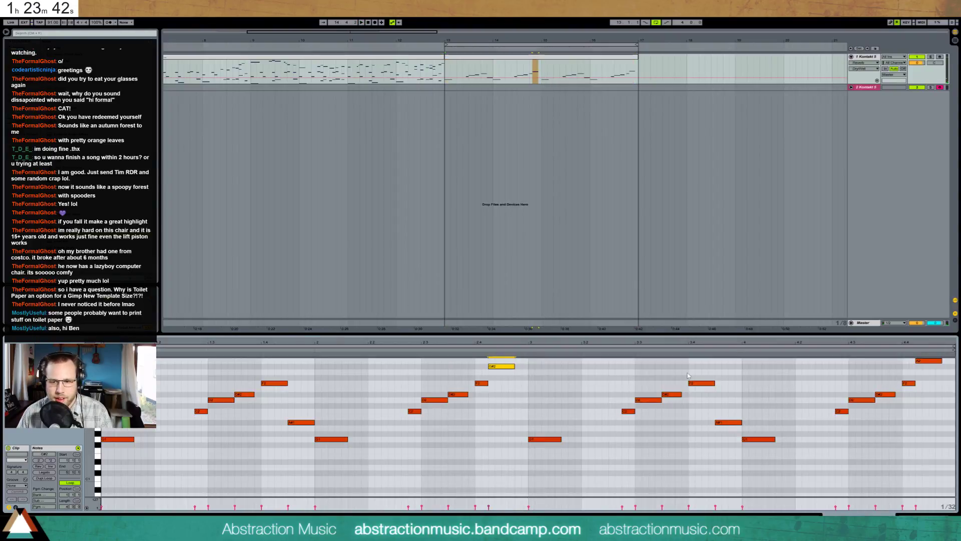
drag(930, 361, 931, 366)
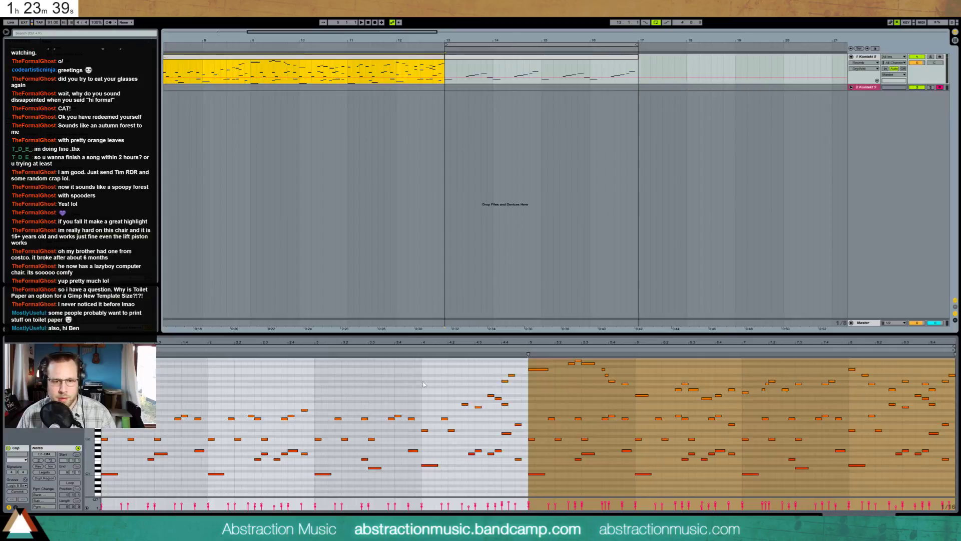
Copy the upper melody notes from the last four bars of the preceding clip into the four-bar clip at bar 13
click(449, 358)
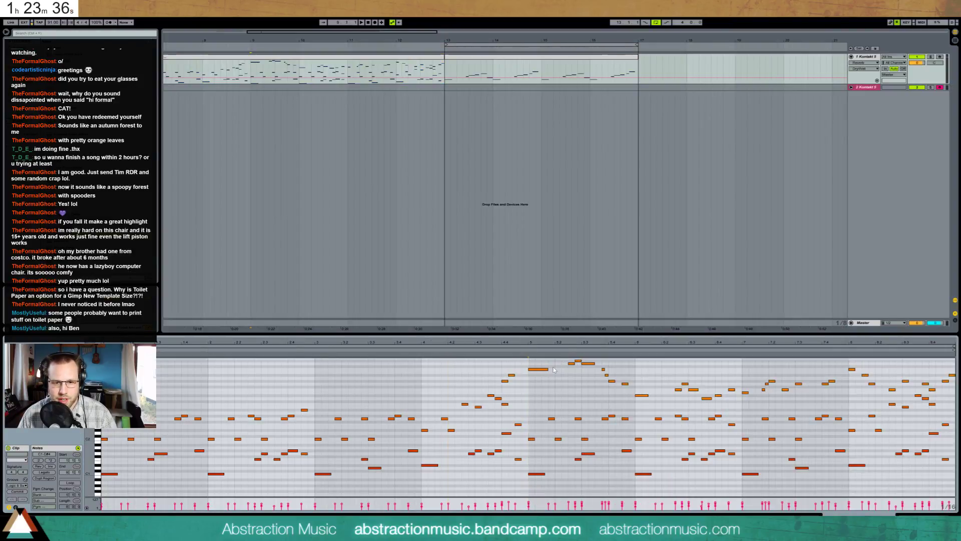
drag(530, 359, 954, 395)
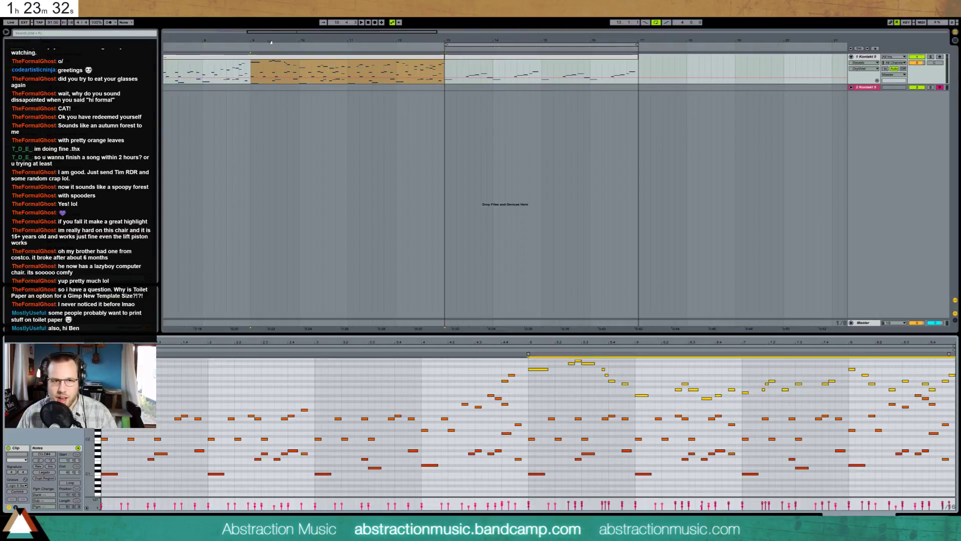
click(491, 57)
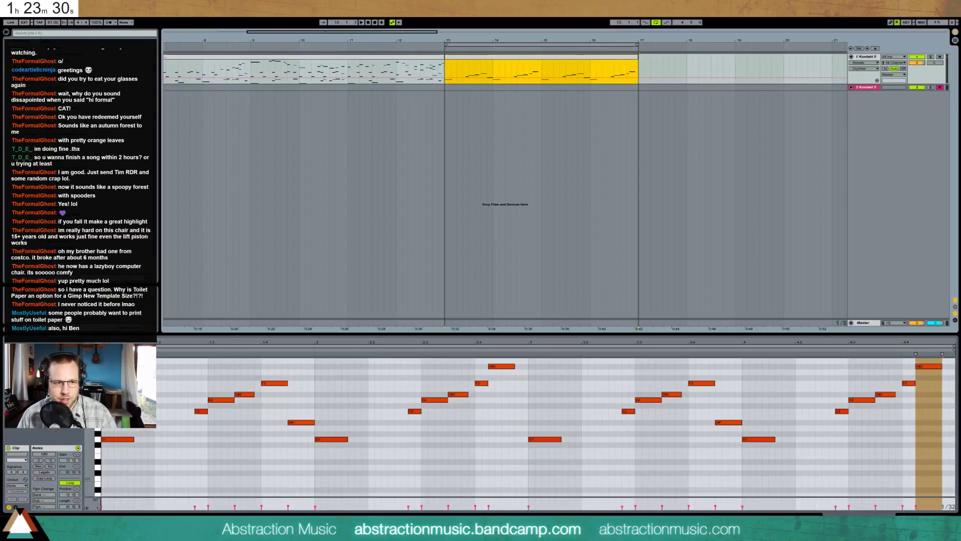
click(242, 399)
scroll(242, 399, down, 5)
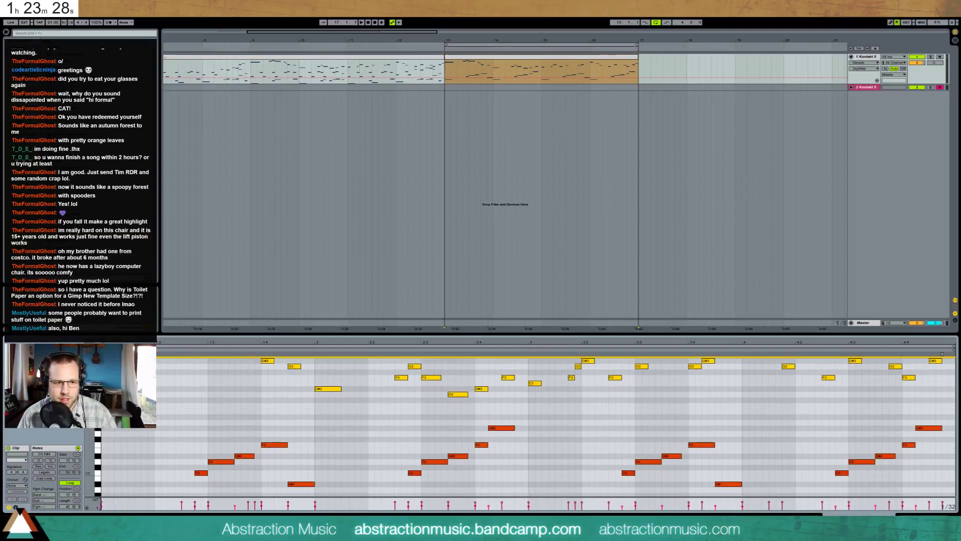
Audition the combined clip and try transposing the pasted melody down a few semitones against the bass
key(space)
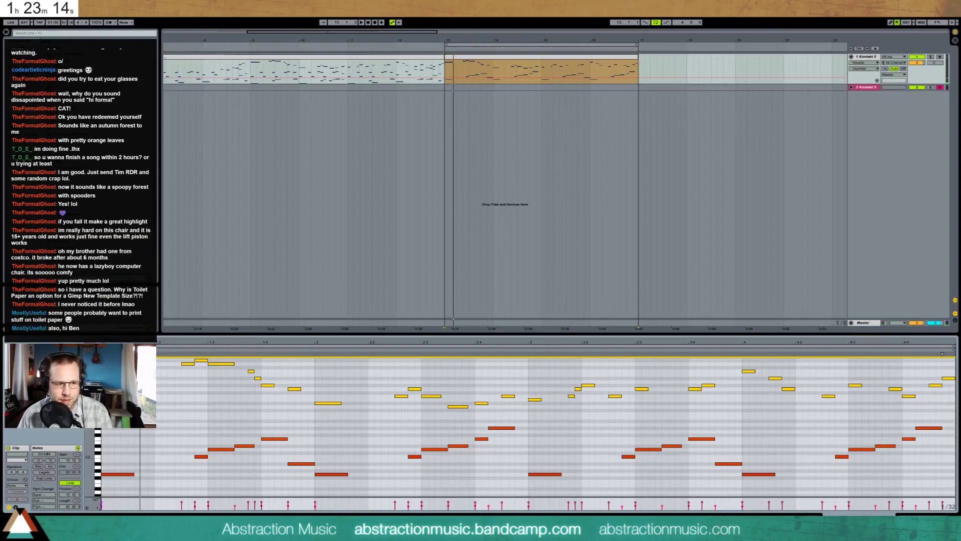
scroll(555, 426, up, 2)
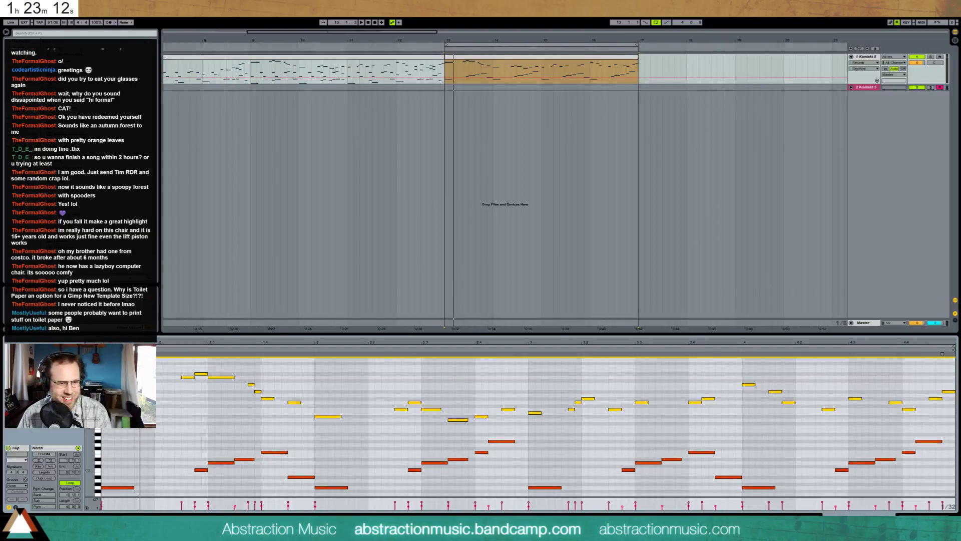
scroll(555, 425, down, 2)
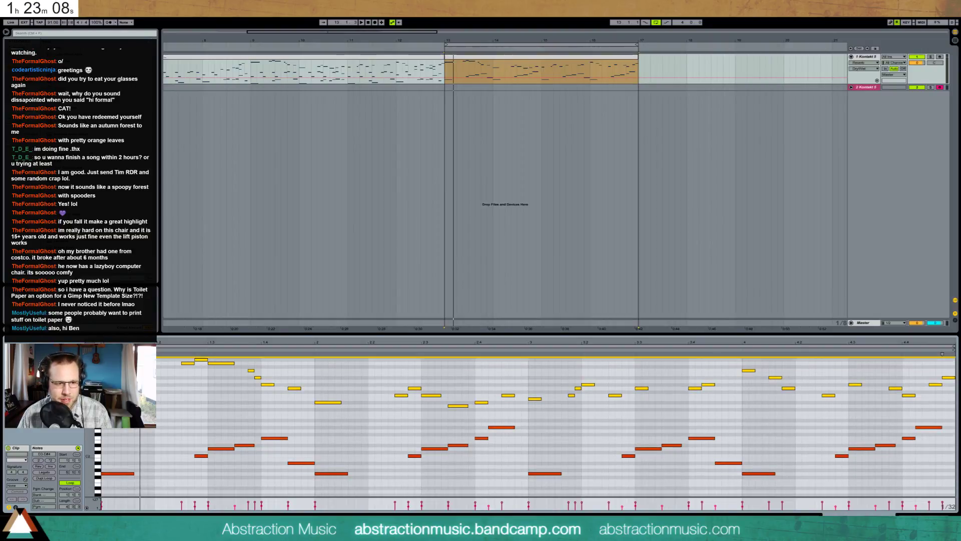
key(Down)
key(Down)
key(Down)
key(Down)
key(Down)
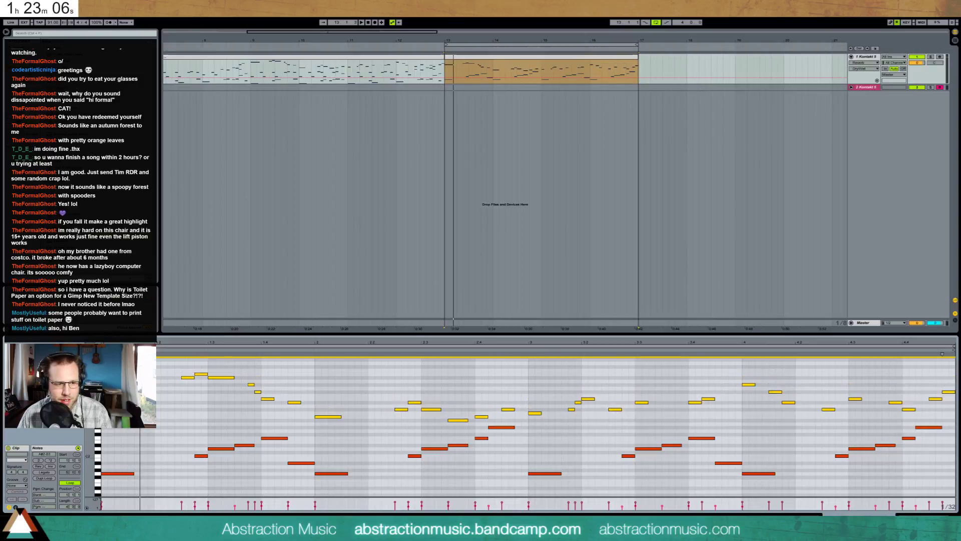
key(Up)
key(Up)
key(Up)
key(Up)
key(Up)
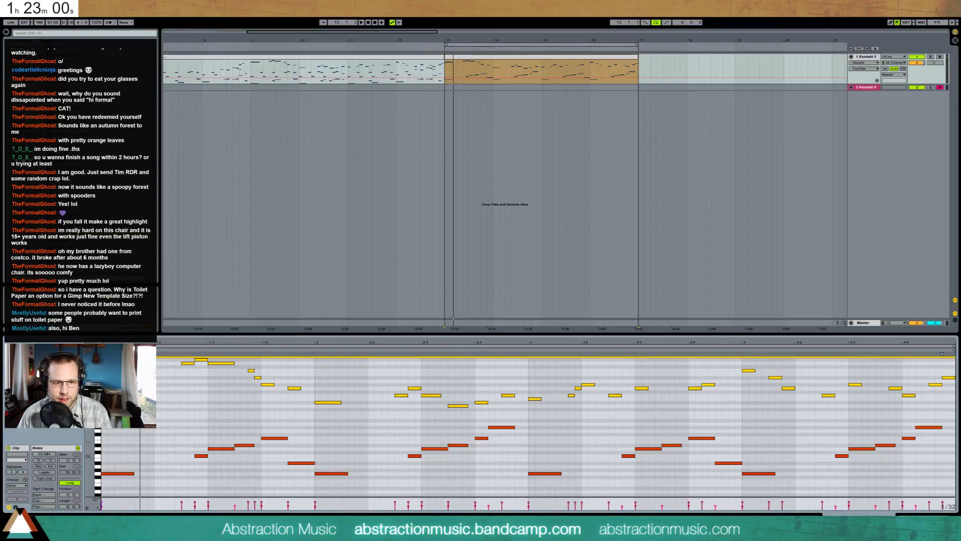
Select the bass notes and play the transition into the new section from bar 11
key(space)
drag(116, 431, 943, 496)
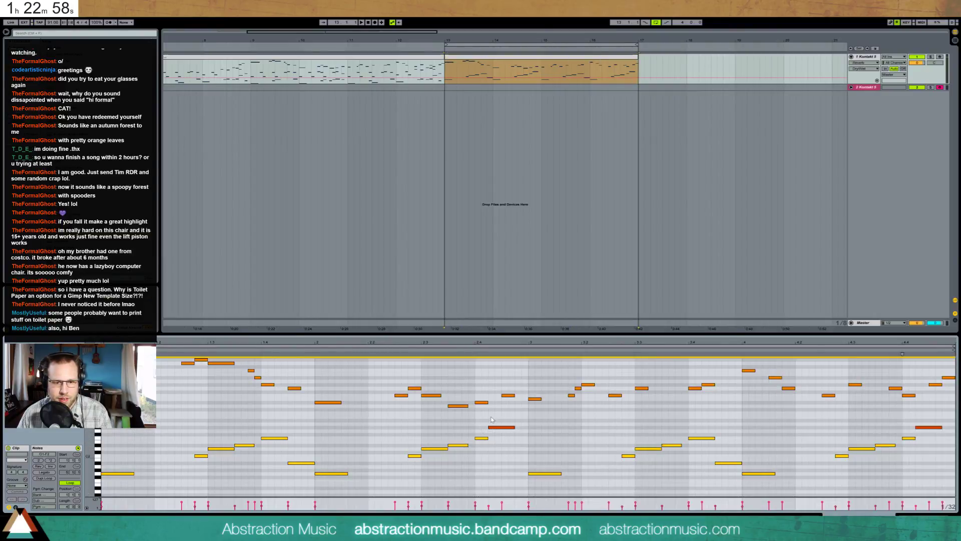
drag(491, 419, 953, 431)
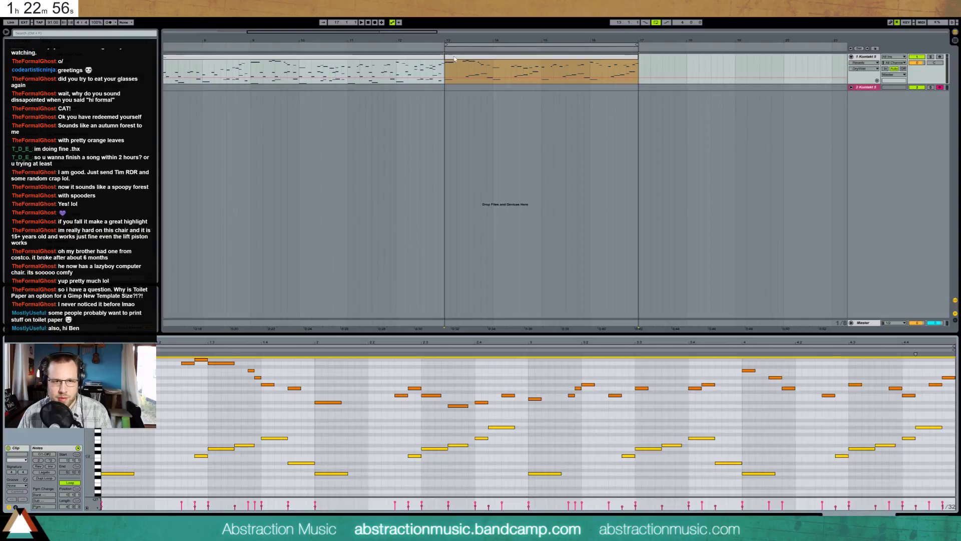
click(348, 46)
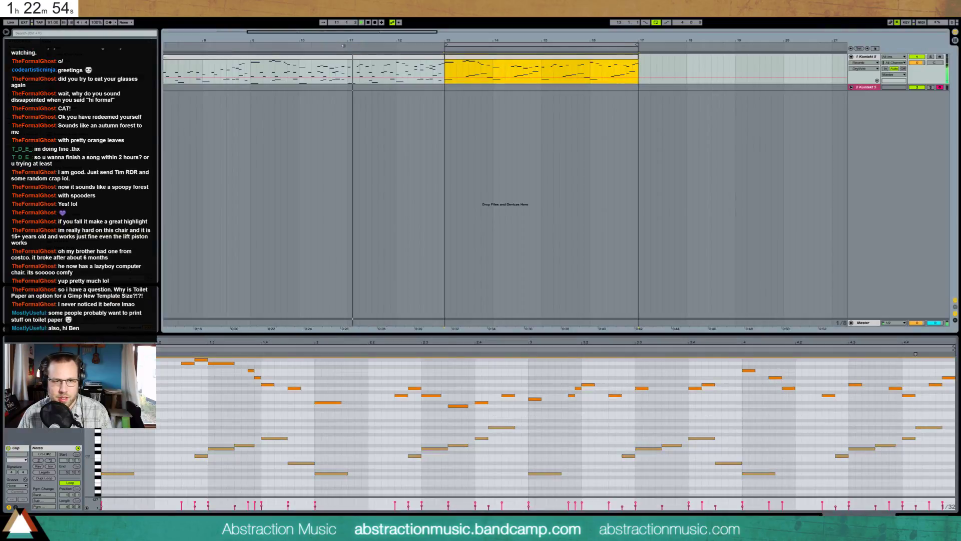
click(192, 402)
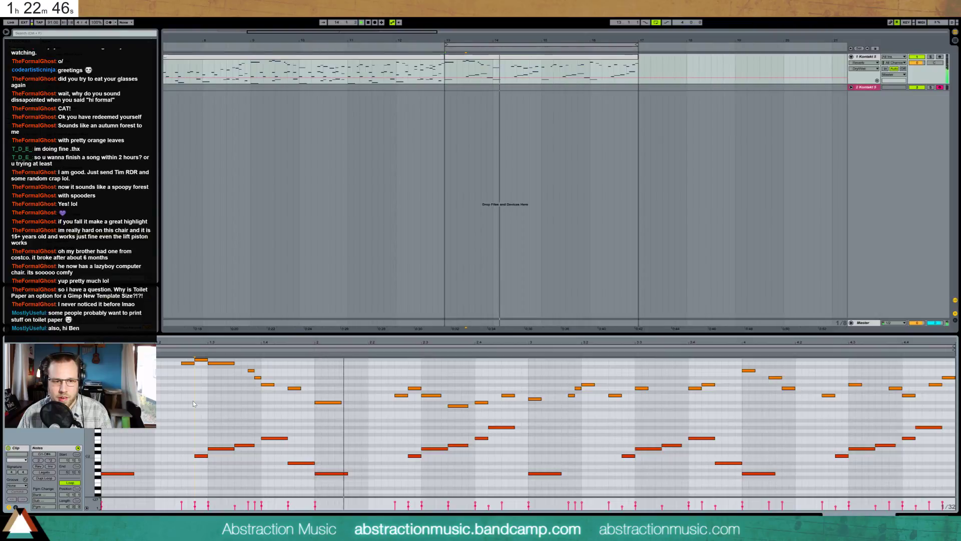
key(space)
Transpose all of the new clip's bass notes down seven semitones, leaving the melody at its pitch
drag(108, 431, 955, 494)
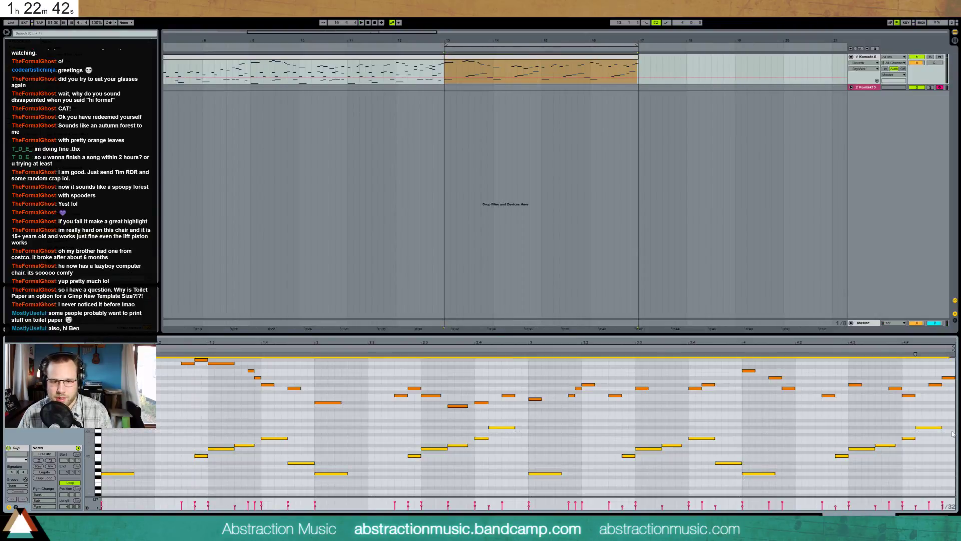
key(Down)
key(Down)
key(Down)
key(Down)
key(Down)
key(Down)
key(Down)
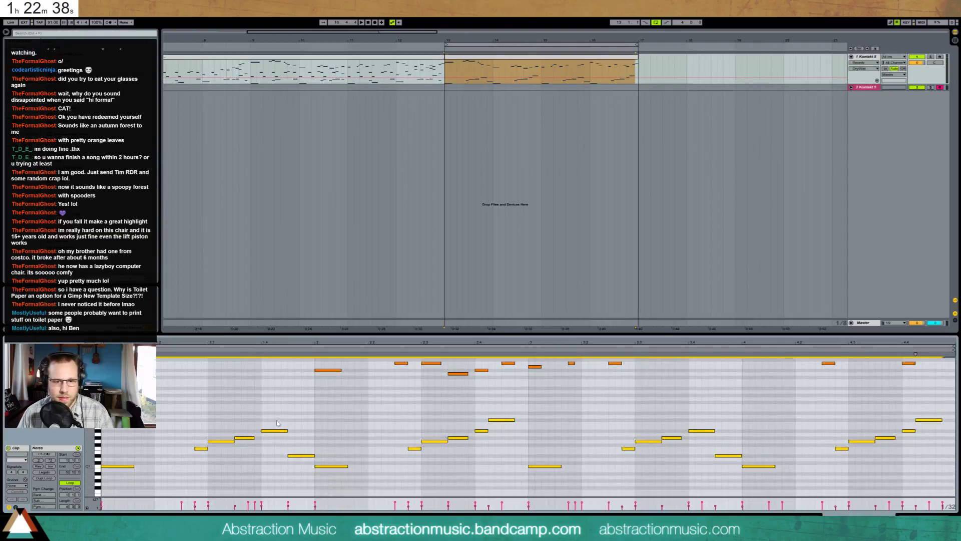
Lower the final bass note of bars two and four by one semitone while the clip plays
key(space)
click(501, 419)
key(Down)
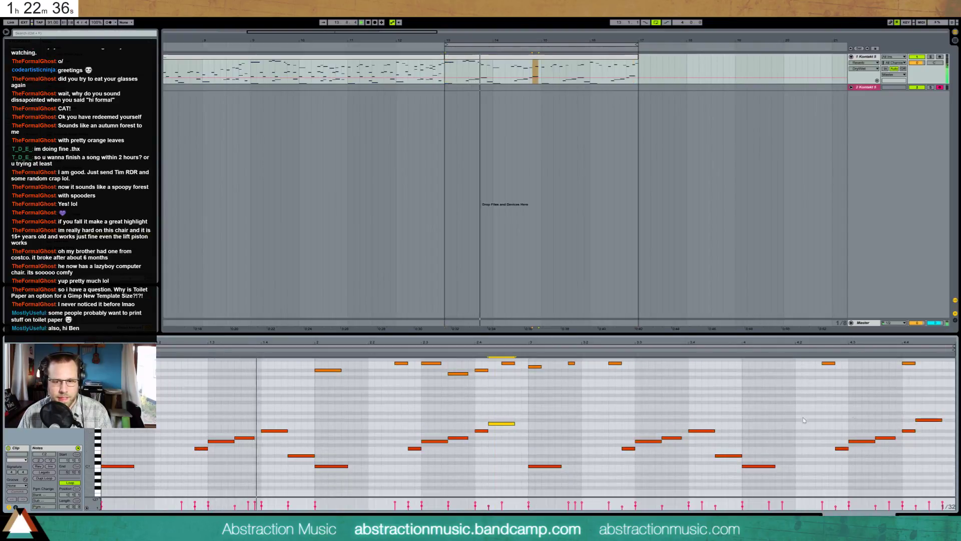
click(929, 419)
key(Down)
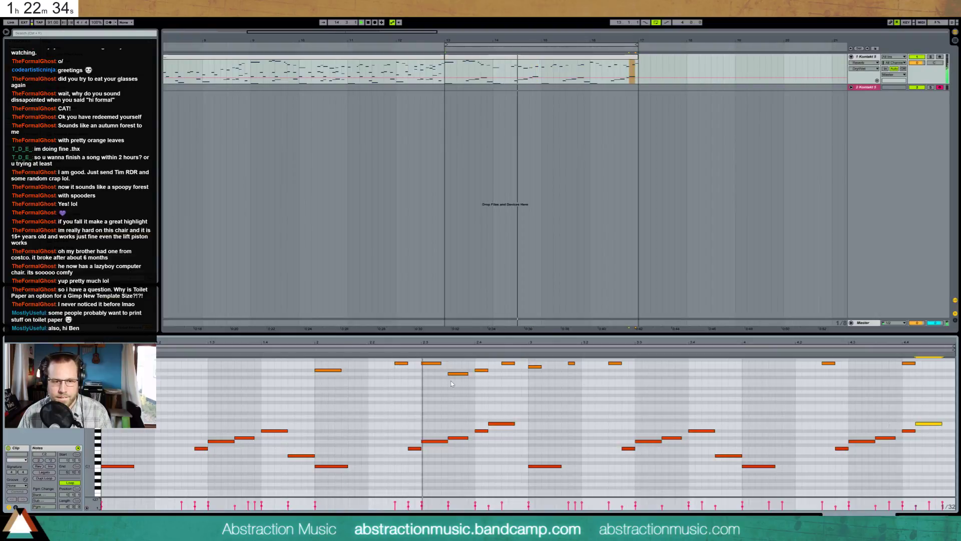
Deactivate bar one's two short melody notes ending beat 3 and its beat 4 note, plus bar two's notes halfway through beat 2 and on beat 4
scroll(430, 393, up, 2)
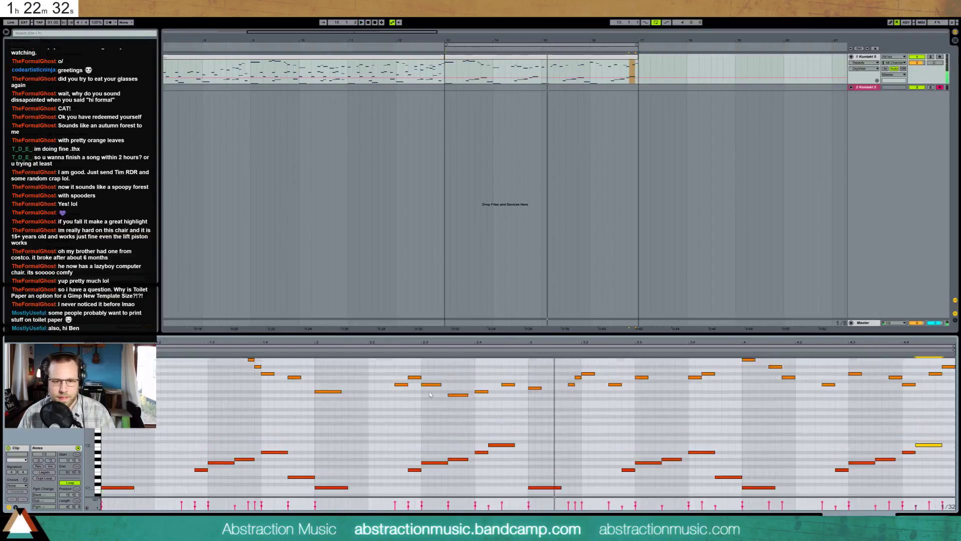
scroll(429, 395, up, 2)
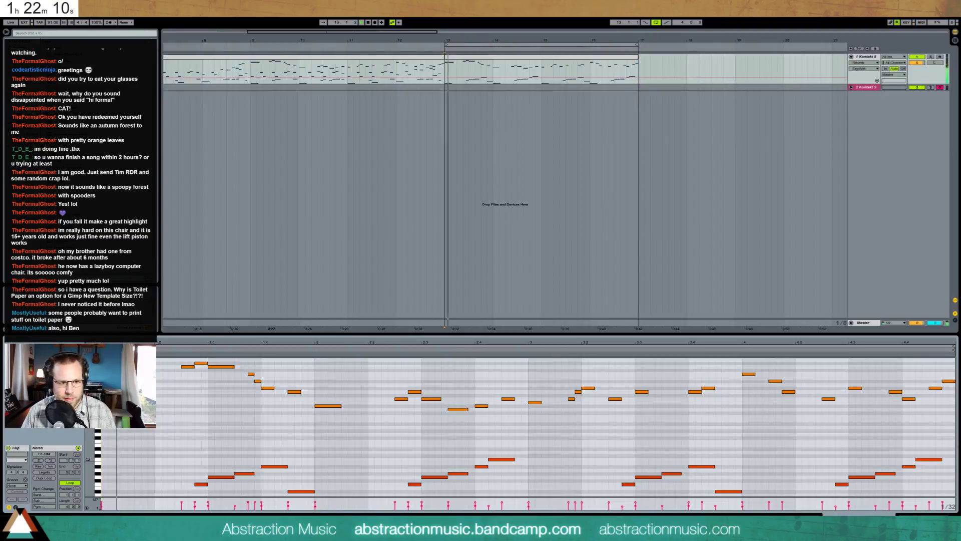
scroll(157, 417, up, 1)
scroll(157, 417, up, 2)
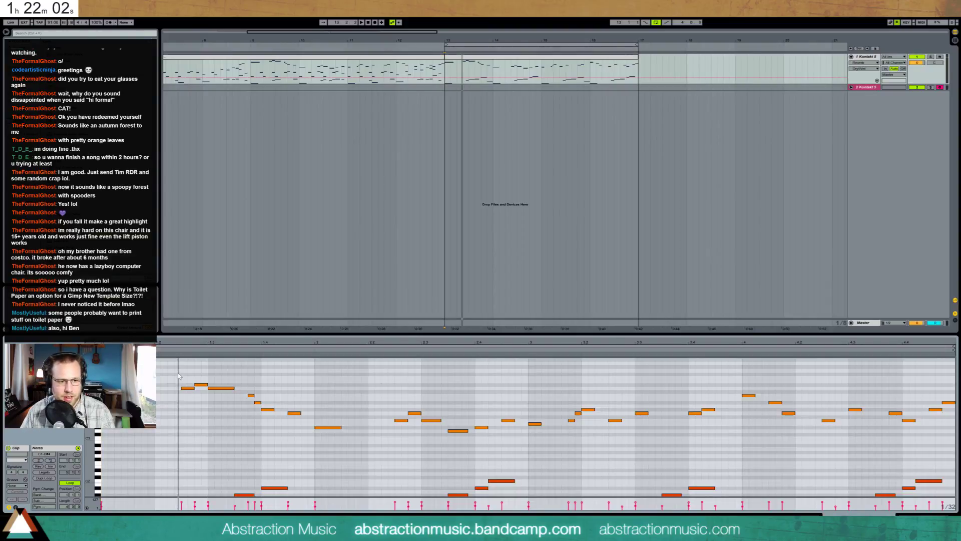
drag(178, 373, 260, 414)
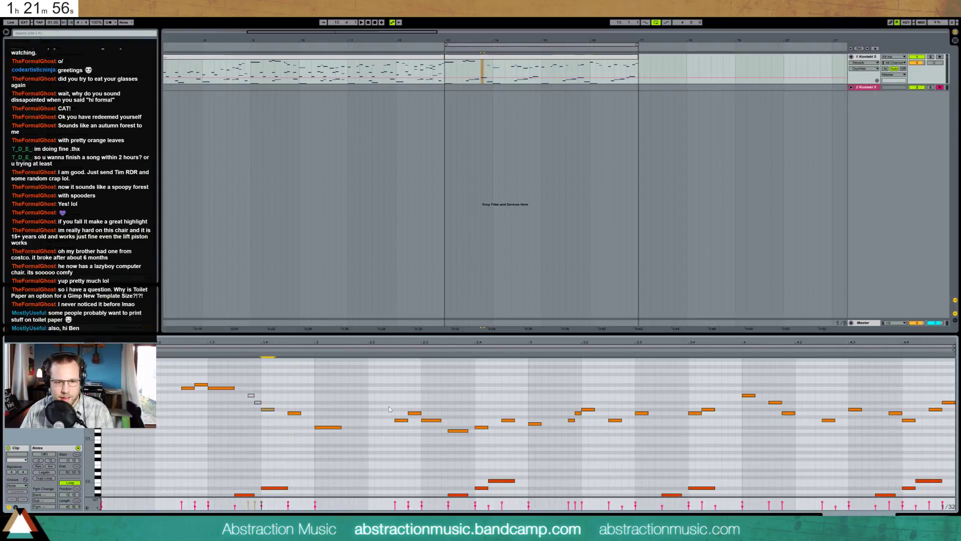
drag(390, 405, 401, 427)
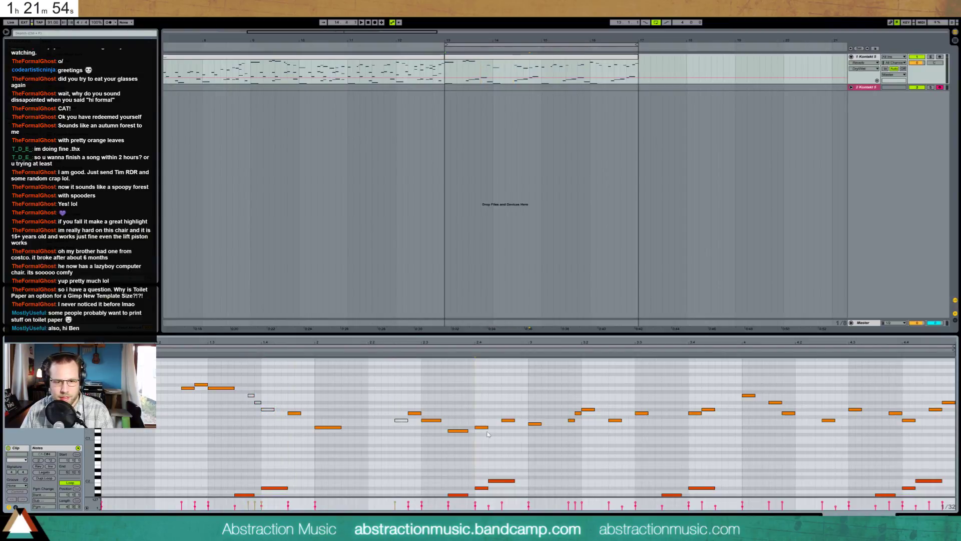
drag(489, 434, 476, 411)
Deactivate bar three's two short melody notes ending beat 1 and the one halfway through beat 2, and bar four's note halfway through beat 1
drag(568, 409, 609, 424)
key(0)
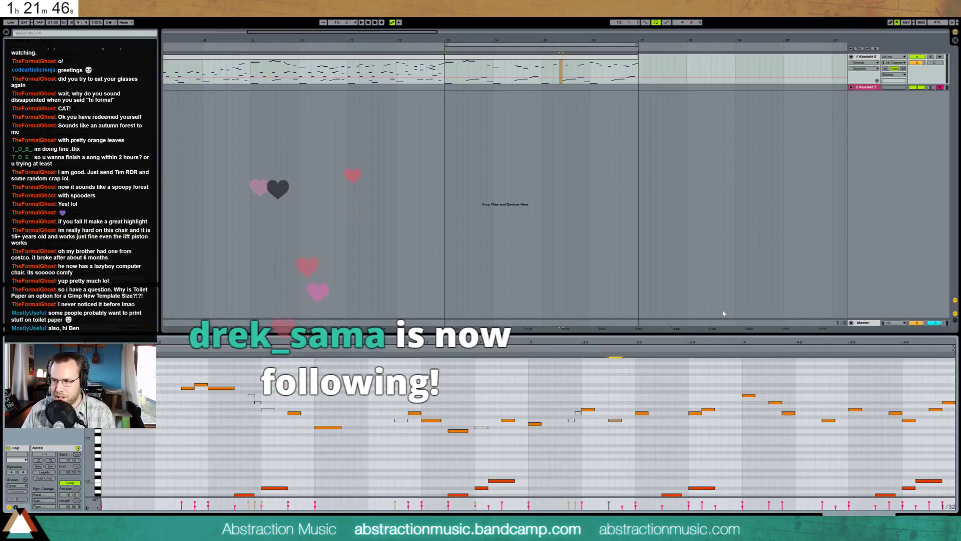
key(0)
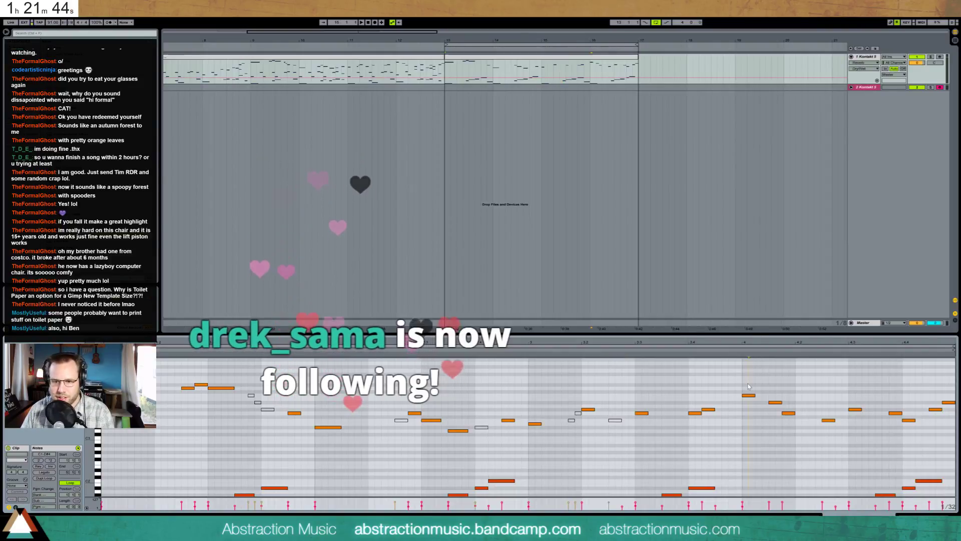
click(738, 384)
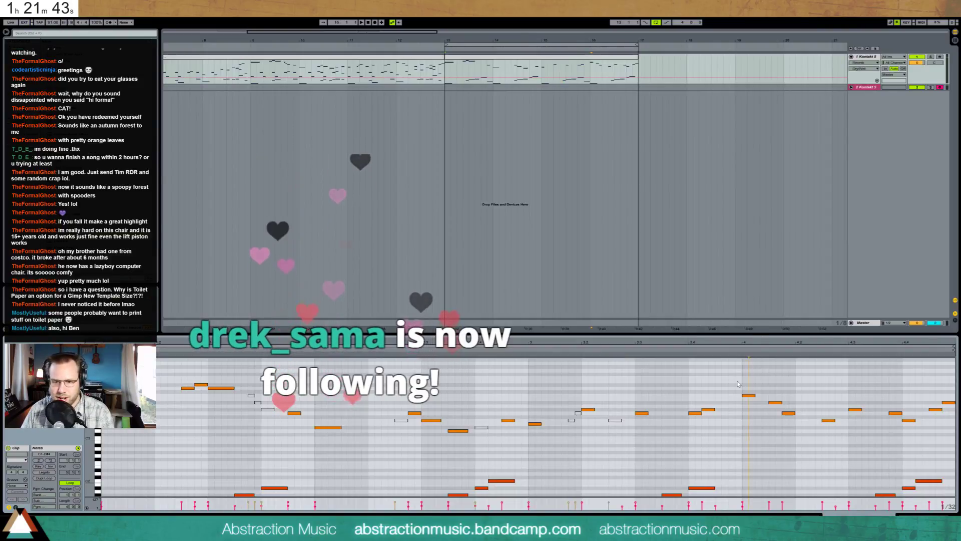
click(774, 402)
key(0)
click(896, 413)
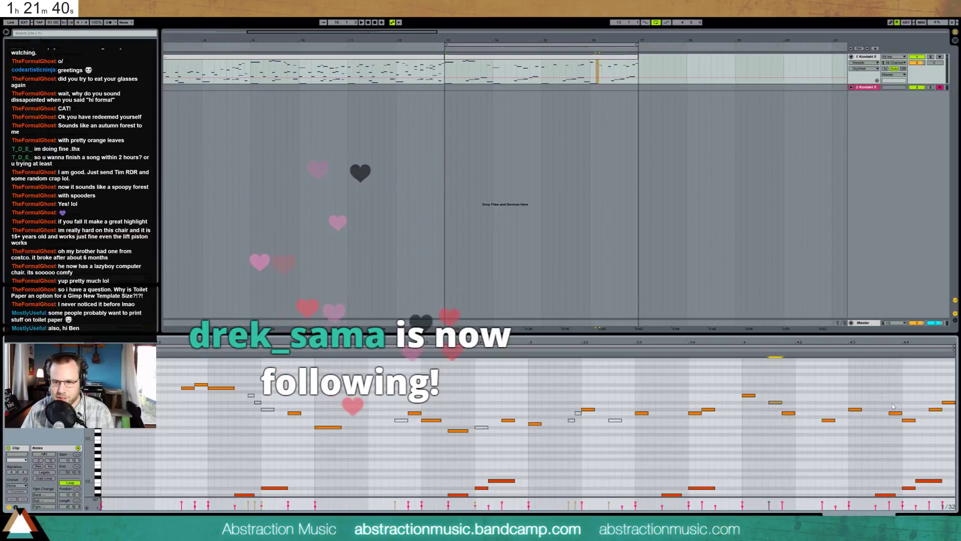
Deactivate the melody note just before beat 4.4 in the second piano clip
scroll(540, 419, down, 4)
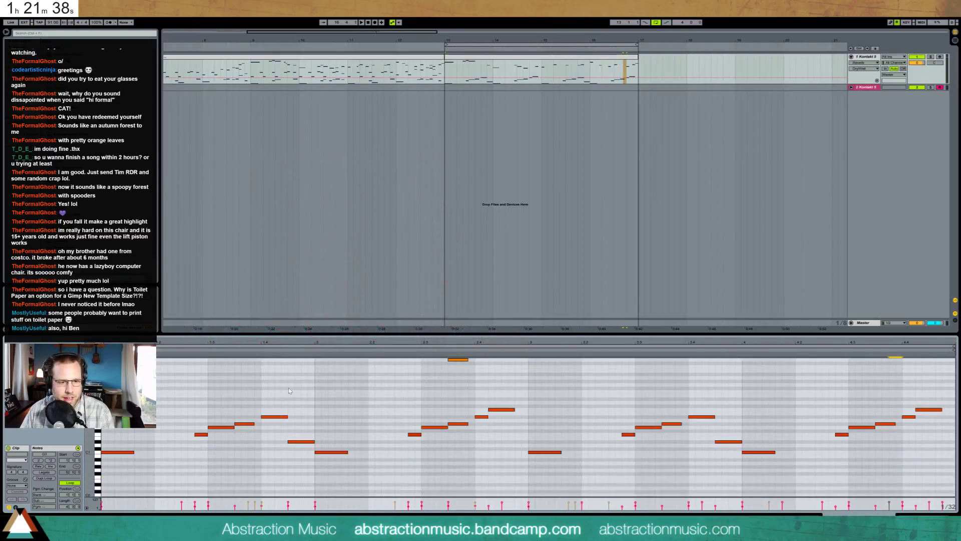
scroll(257, 409, up, 2)
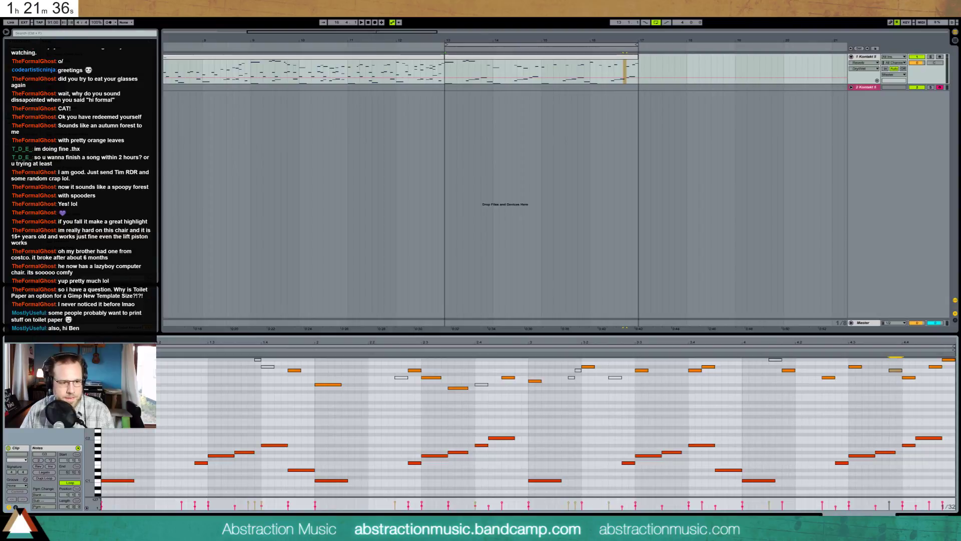
key(0)
scroll(556, 426, up, 1)
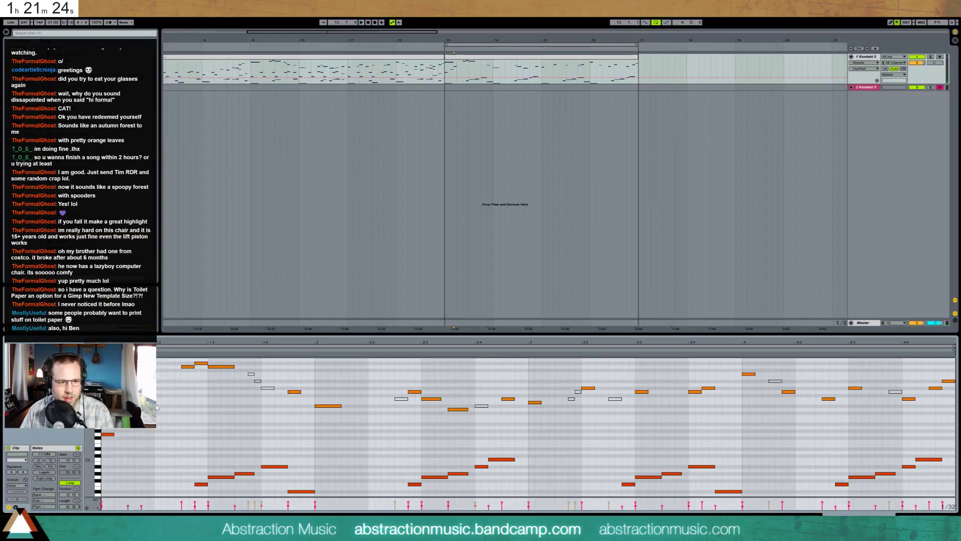
Lower the opening arpeggio's last note two semitones, and place a copy of the three-note figure evenly spaced after it
key(Down)
key(Down)
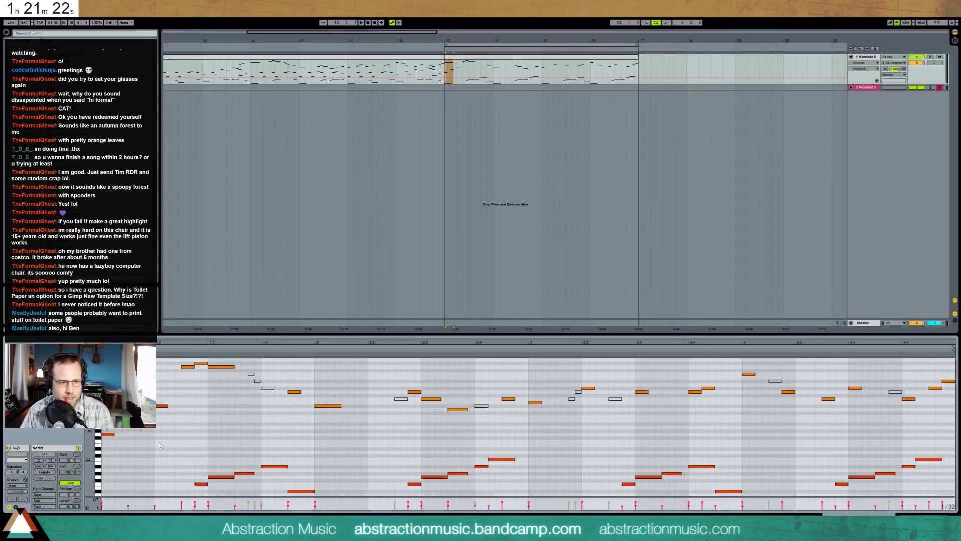
key(ctrl+v)
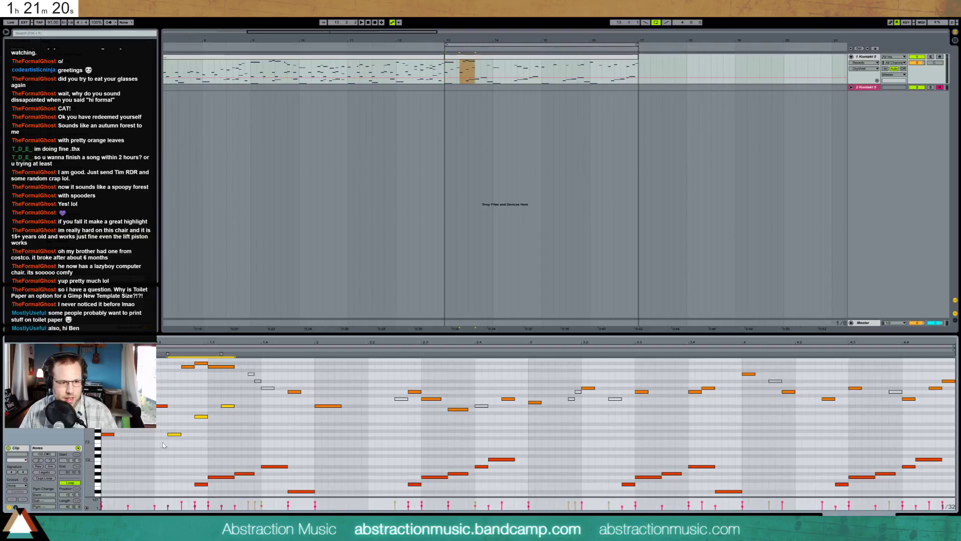
key(Right)
key(Right)
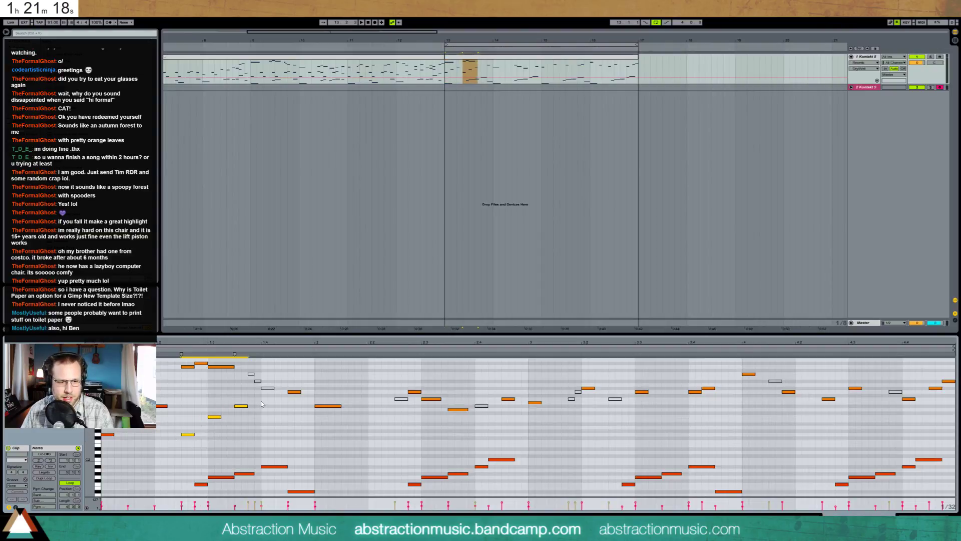
key(space)
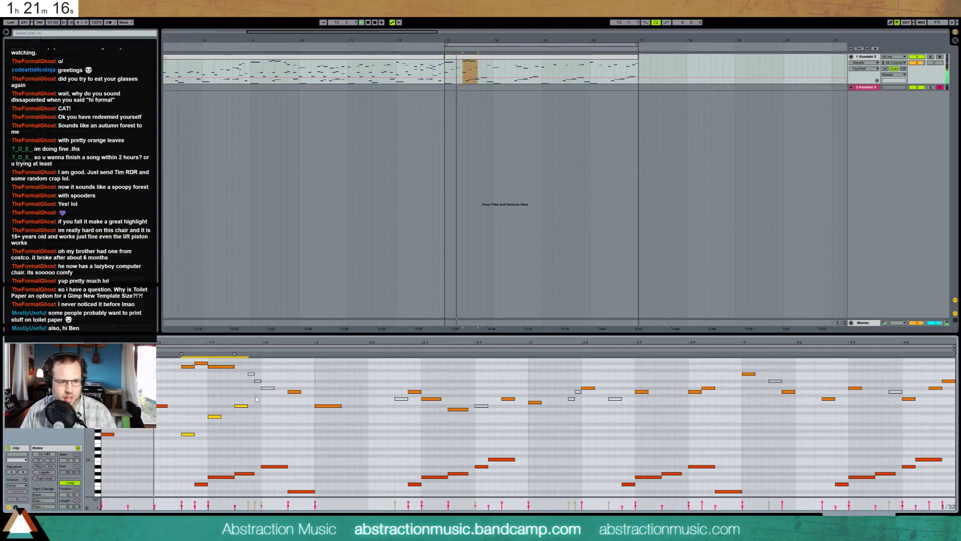
key(space)
Transpose the top notes of both arpeggio figures down an octave and move them to the start of each figure
drag(263, 397, 152, 411)
key(shift+Down)
key(Left)
key(Left)
key(Left)
key(Left)
key(Left)
key(Left)
key(Left)
key(Left)
key(Left)
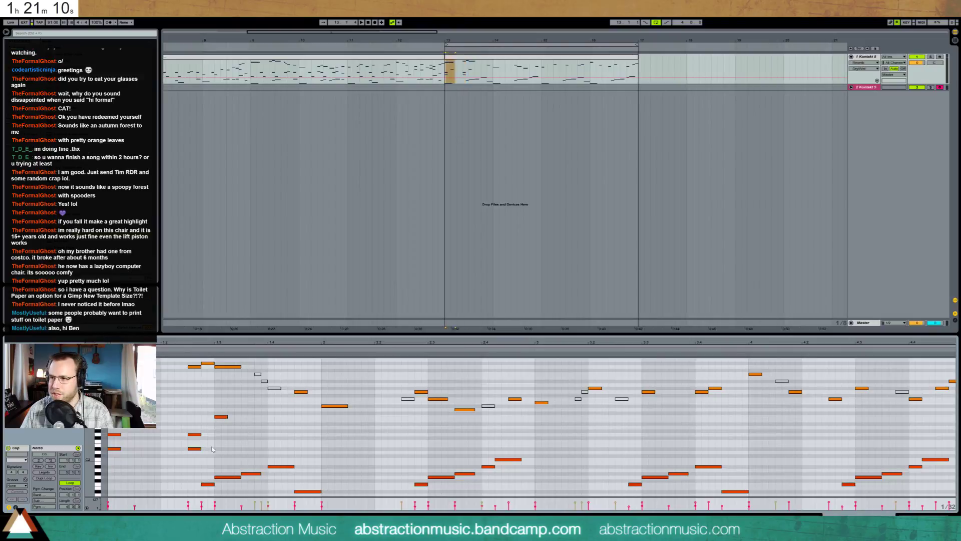
Shift the two upper notes of both arpeggio figures later so each figure ascends from its lowest note
drag(111, 409, 216, 449)
key(Right)
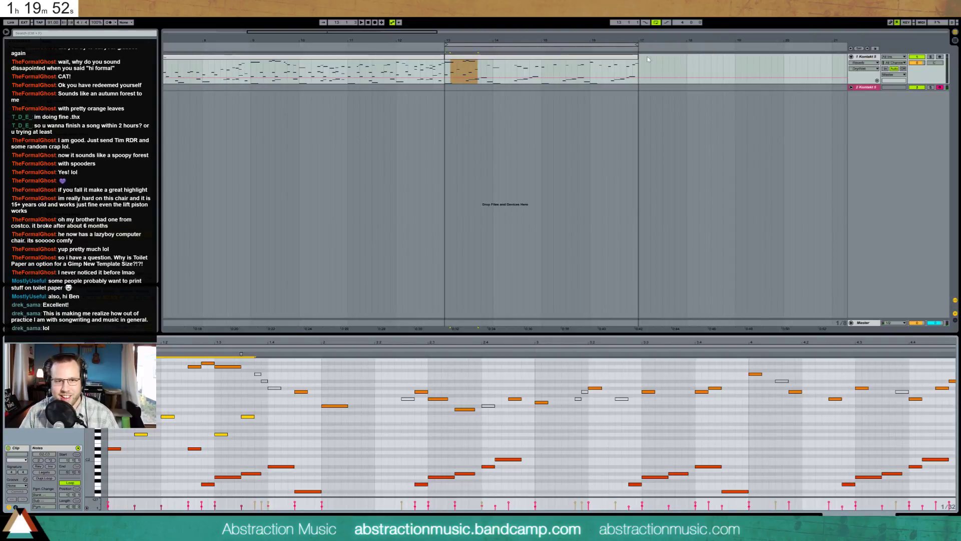
click(444, 69)
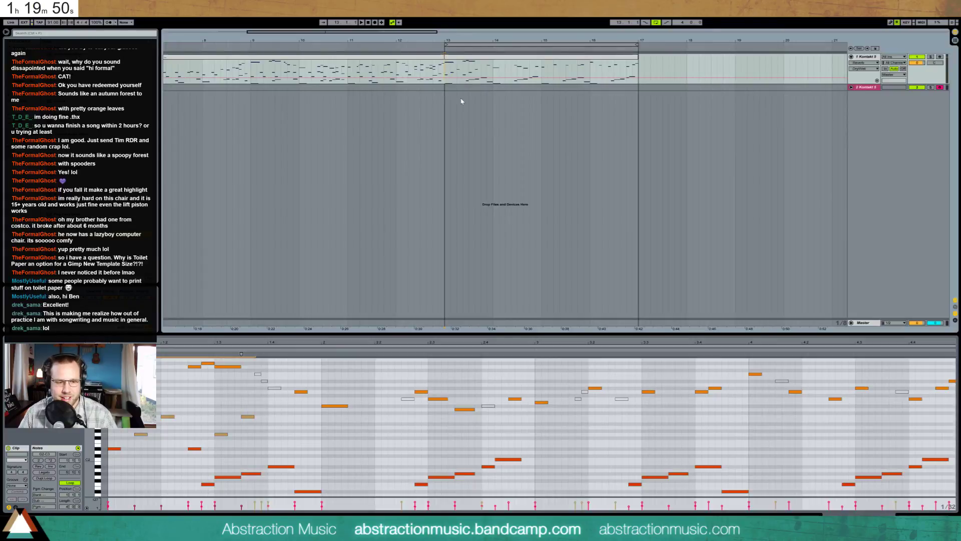
click(166, 422)
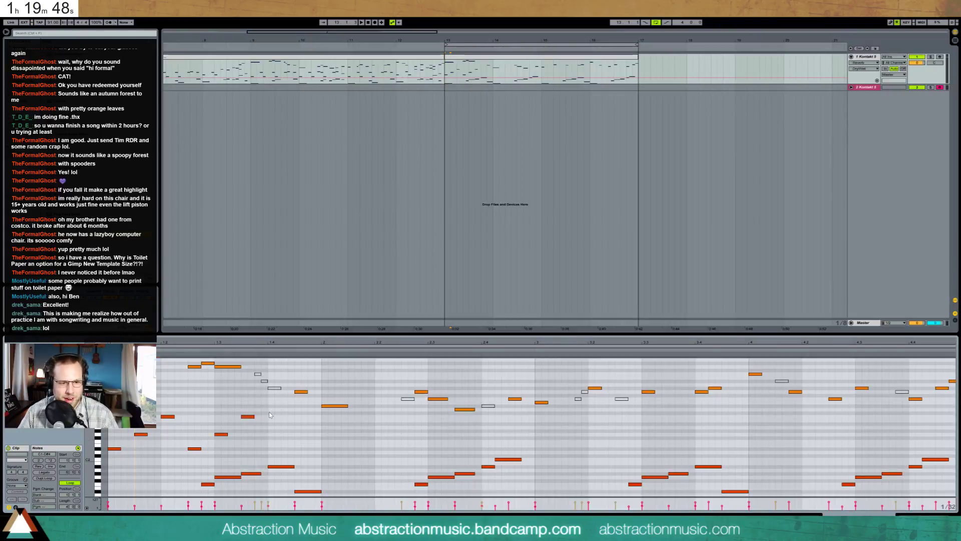
Duplicate the six-note arpeggio pattern four times to continue it into bar 4, and audition it
drag(270, 414, 105, 452)
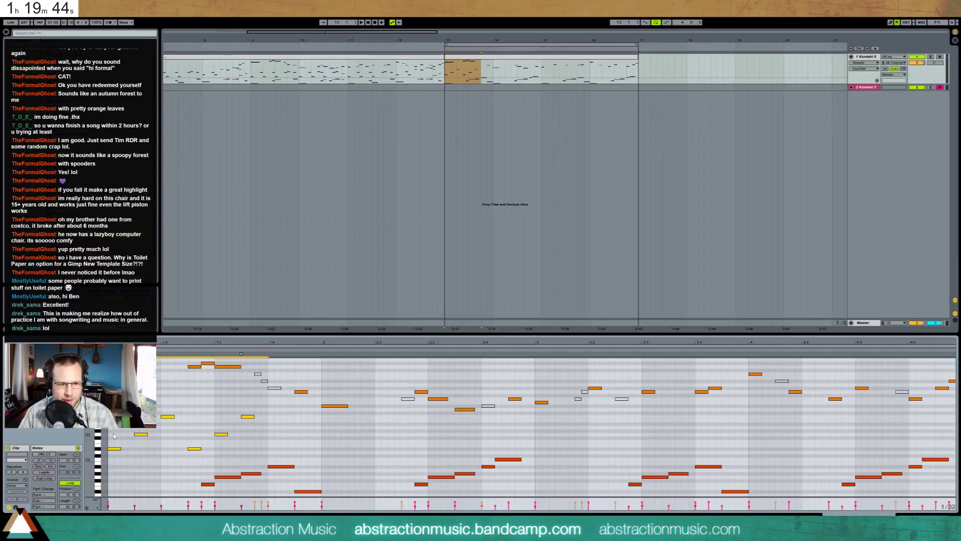
key(ctrl+d)
key(ctrl+d)
key(ctrl+d)
key(ctrl+d)
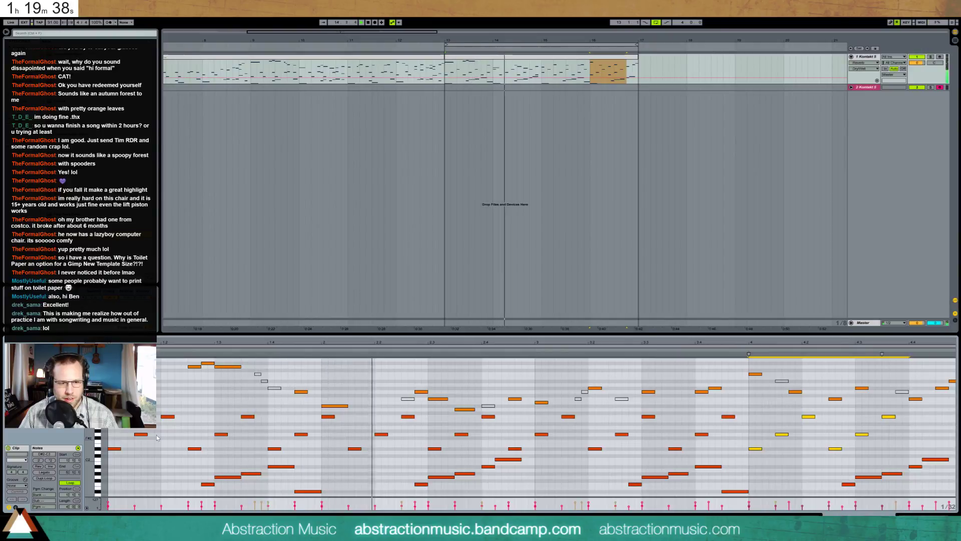
key(space)
Add short melody notes after beat 1.4 to form a quick run that descends into bar 2
drag(307, 390, 321, 399)
double_click(305, 385)
double_click(311, 393)
key(Left)
key(Left)
double_click(311, 399)
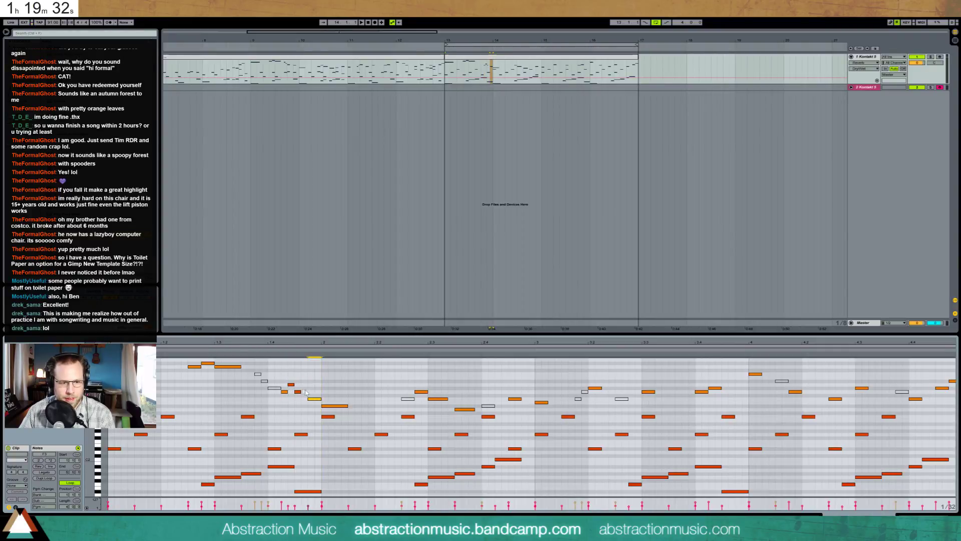
double_click(302, 391)
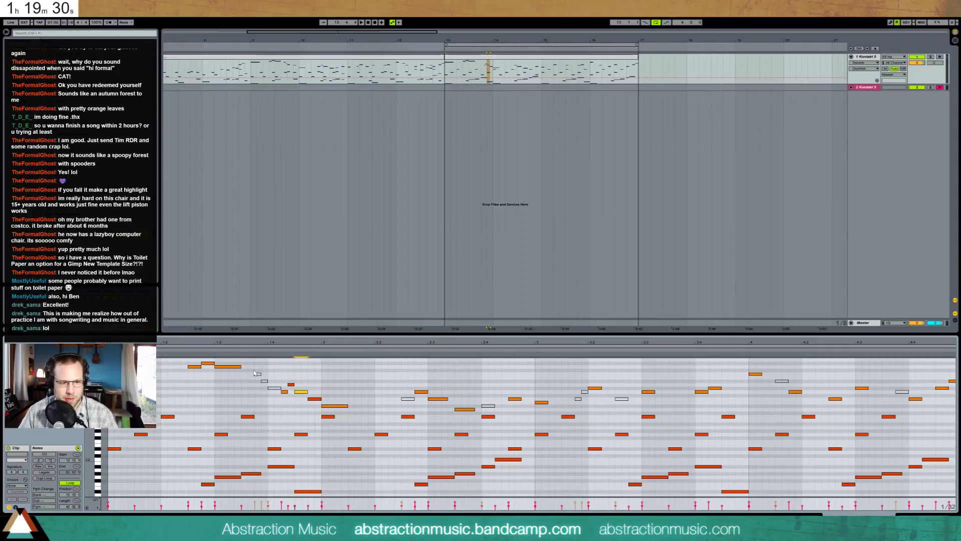
Add a melody note on beat 2.2, lengthen it to half a beat, and play the section back
key(space)
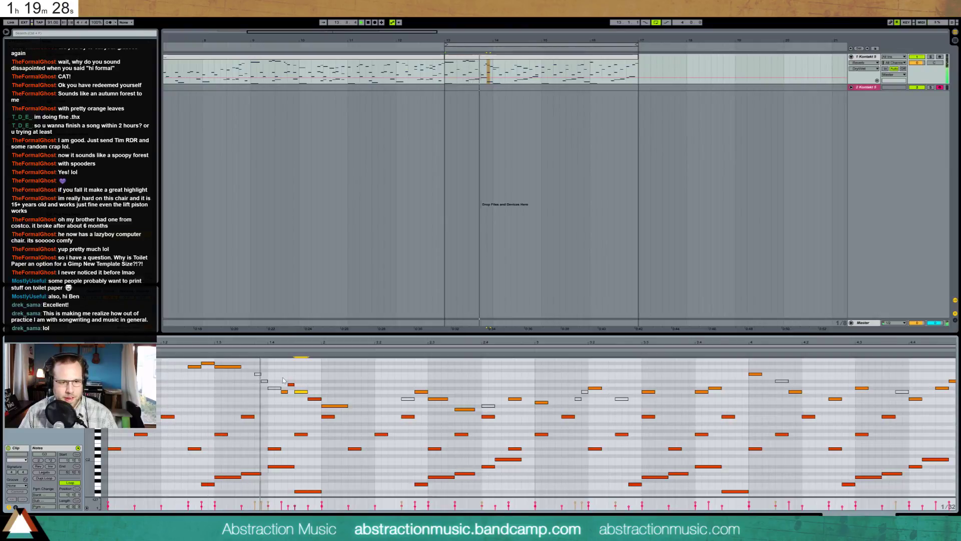
double_click(384, 410)
key(space)
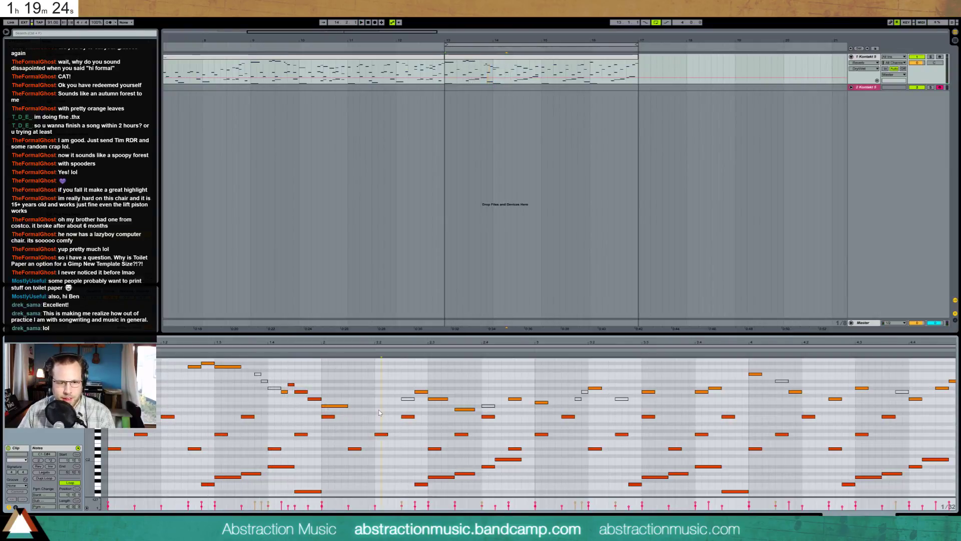
drag(391, 410, 402, 410)
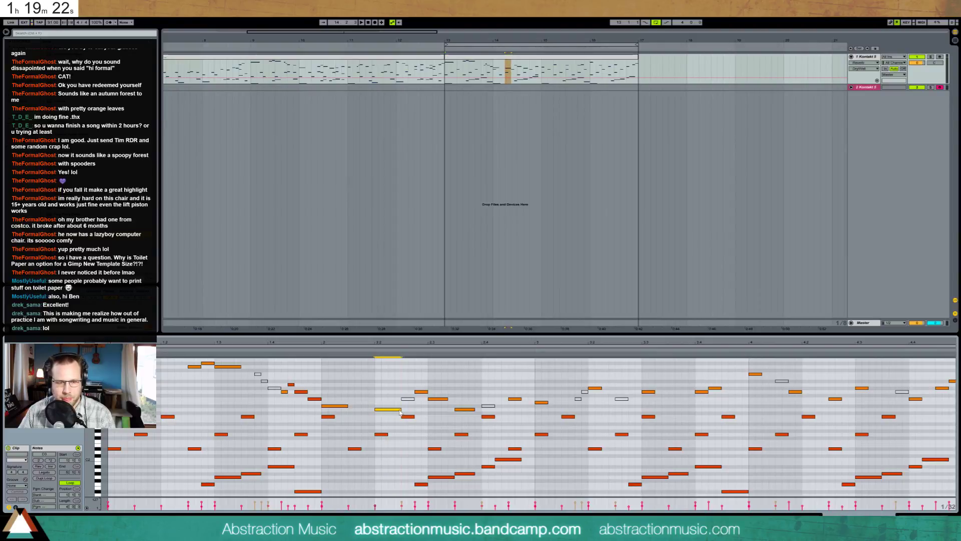
key(space)
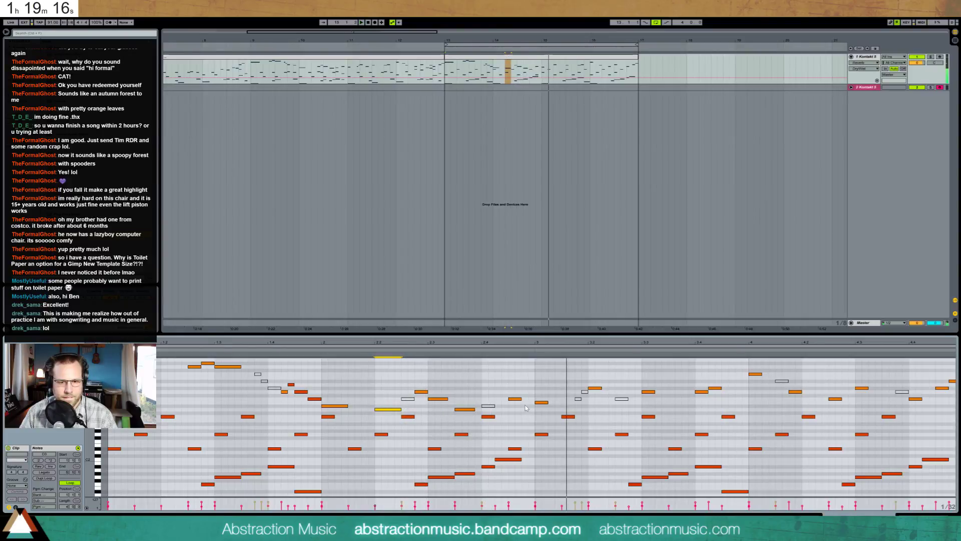
scroll(546, 431, down, 3)
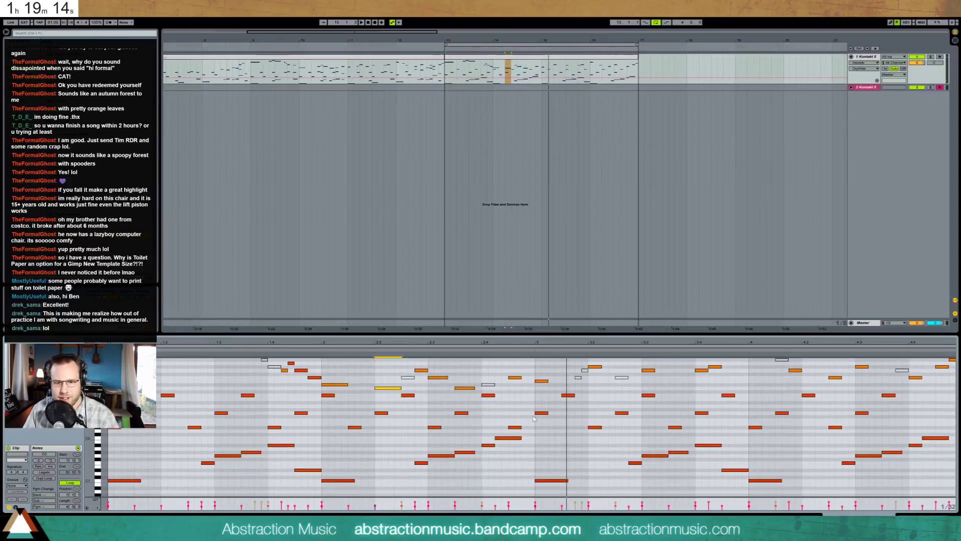
click(548, 444)
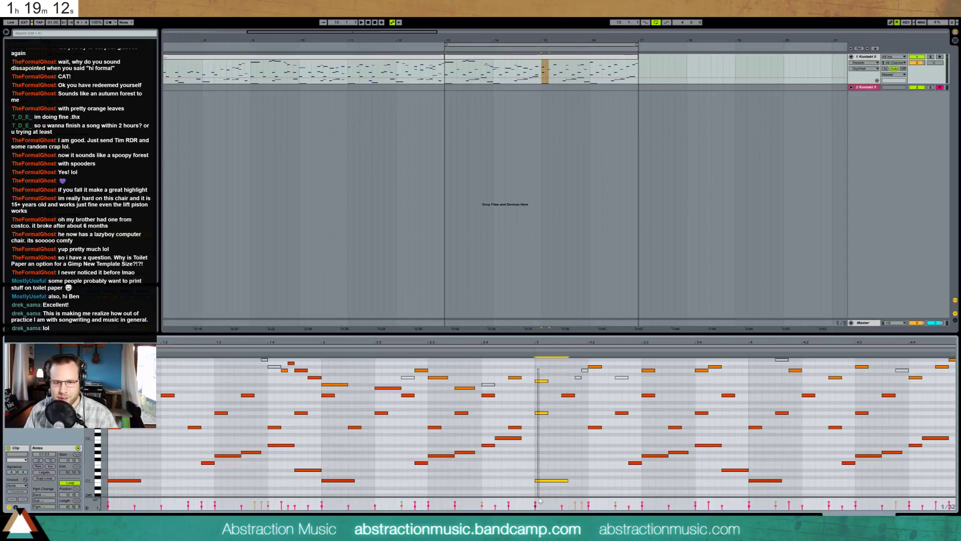
scroll(601, 451, up, 2)
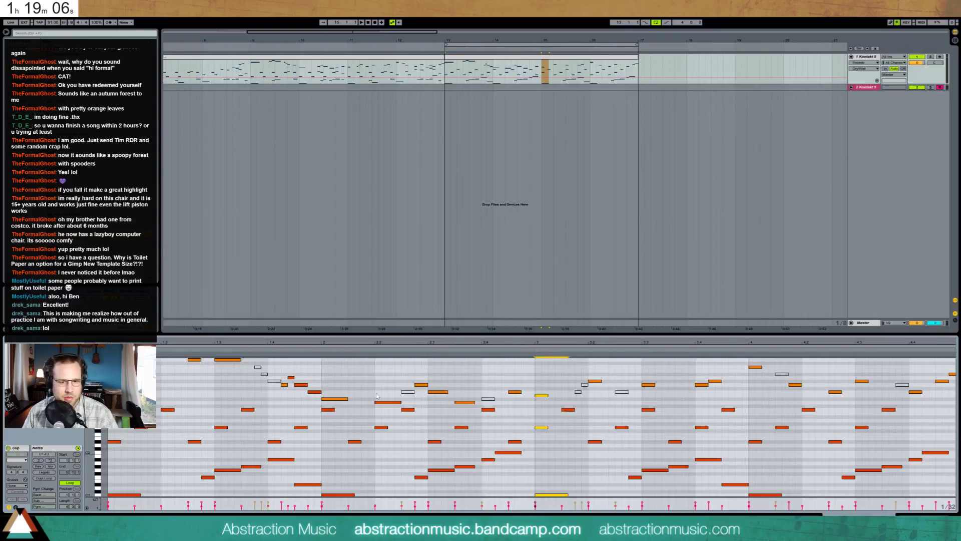
click(567, 388)
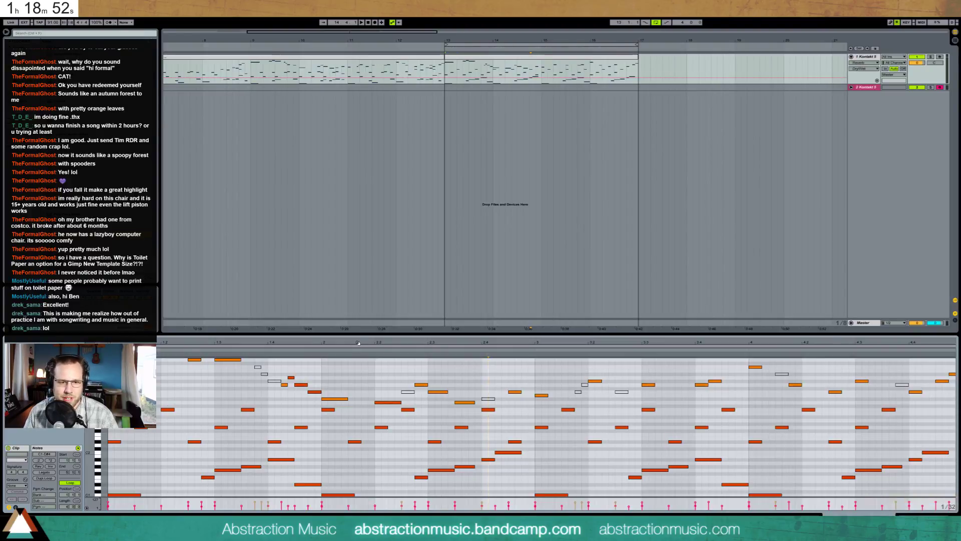
drag(358, 343, 359, 333)
drag(89, 421, 79, 421)
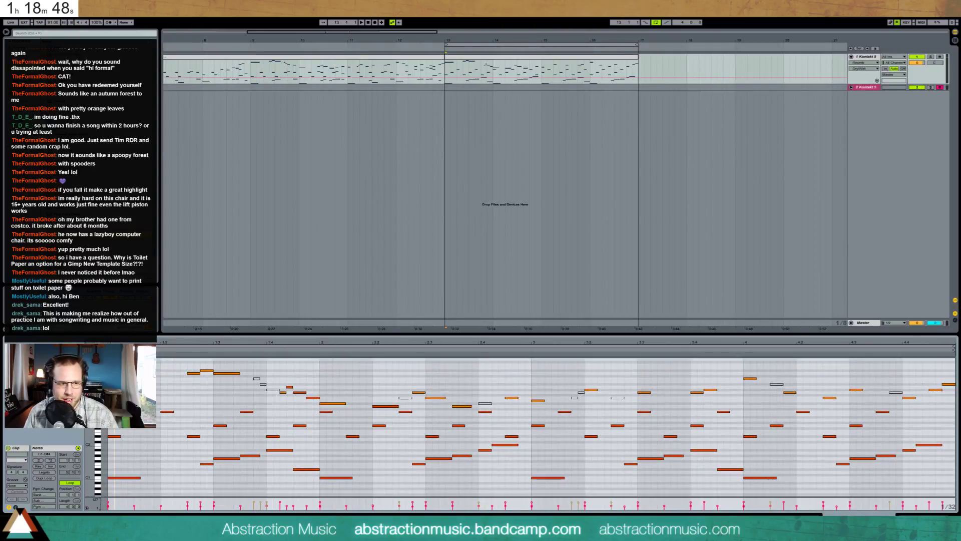
drag(201, 340, 164, 371)
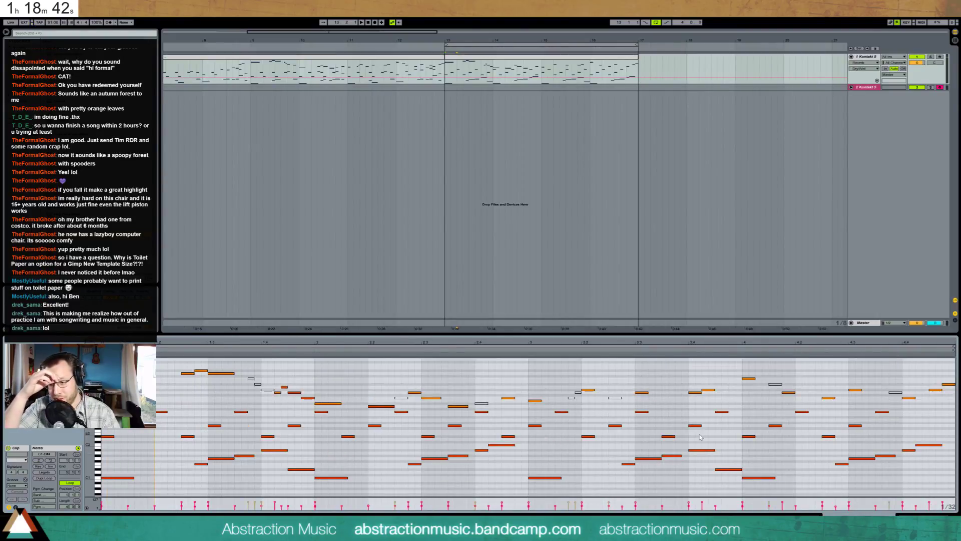
Play the arrangement from the first clip through the second, and reopen the second clip's notes
click(417, 59)
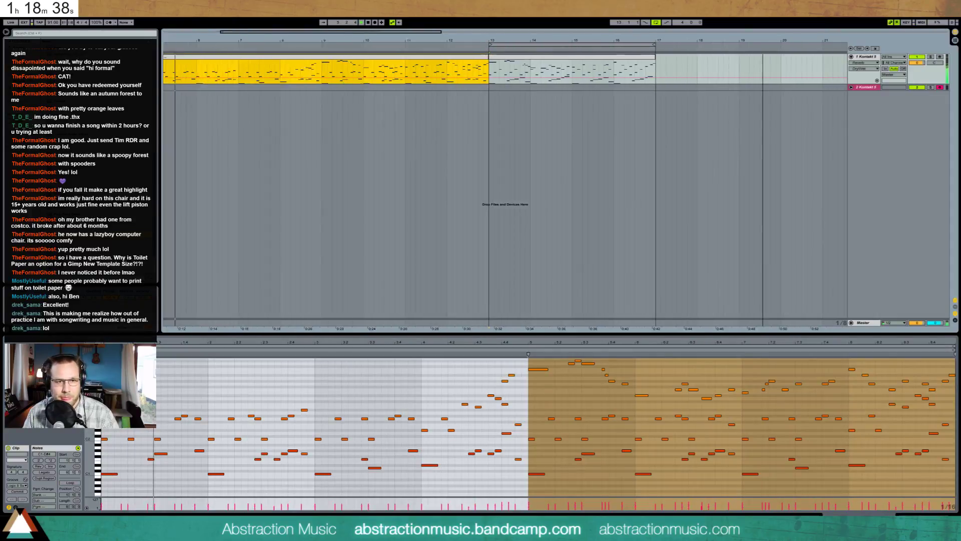
mouse_move(417, 32)
mouse_down()
mouse_move(413, 24)
mouse_move(417, 32)
mouse_up()
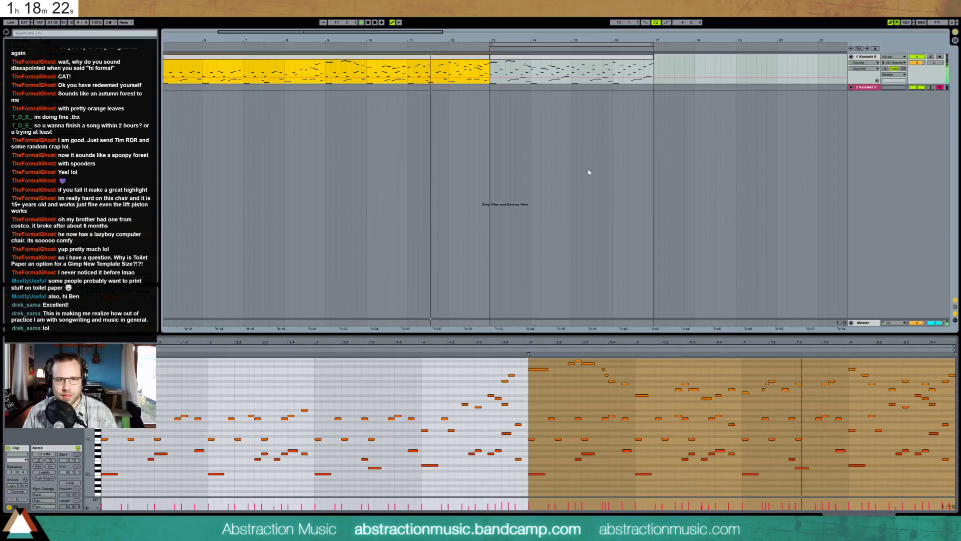
click(562, 71)
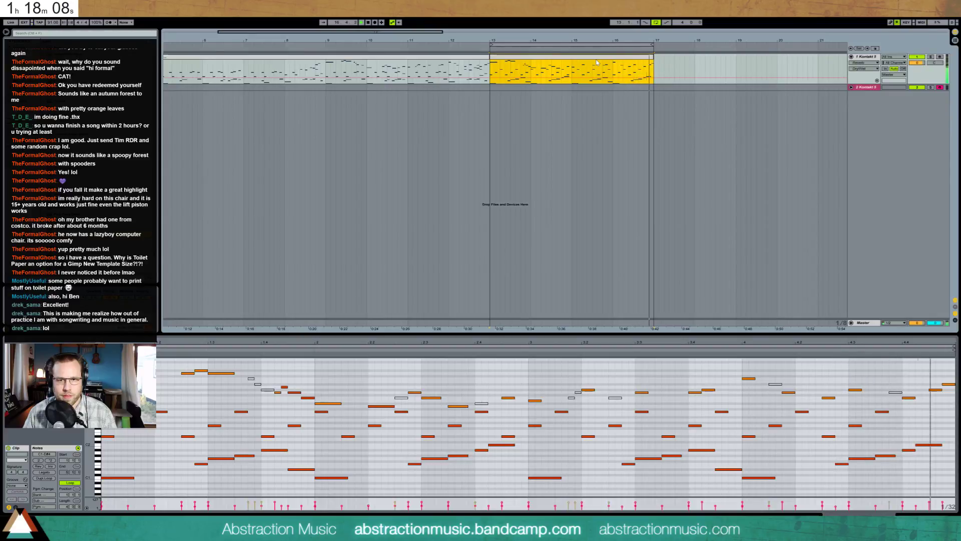
Move the middle and top notes of the arpeggio around beat 1.3 a sixteenth note earlier
click(349, 383)
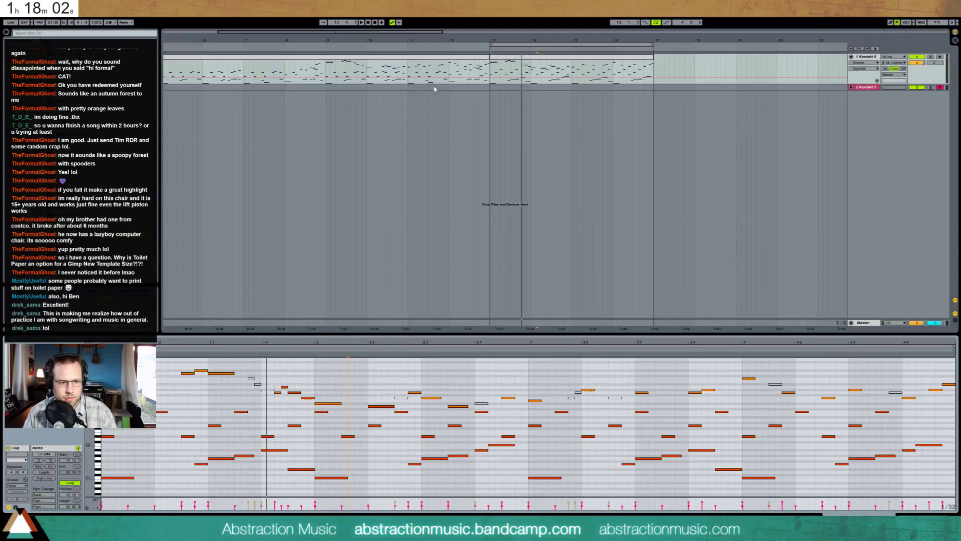
double_click(201, 426)
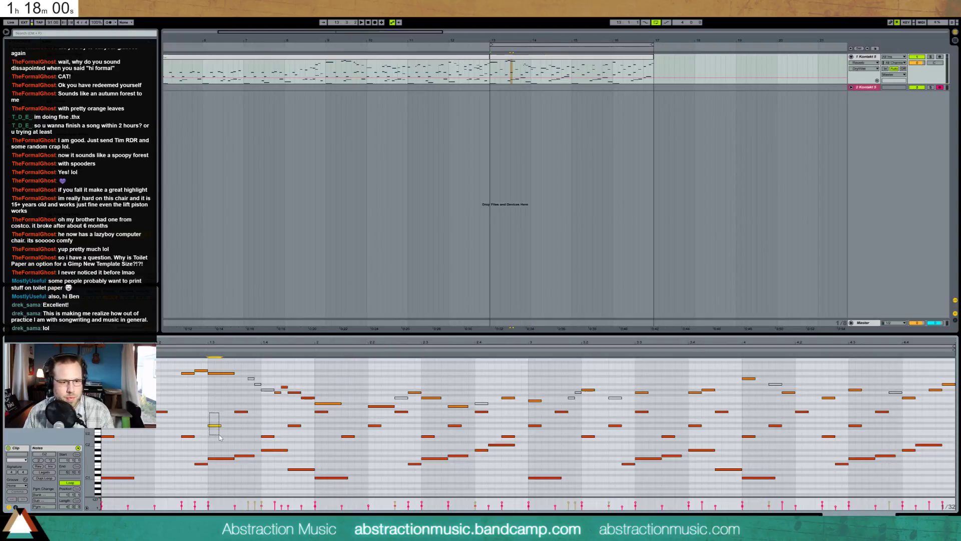
key(space)
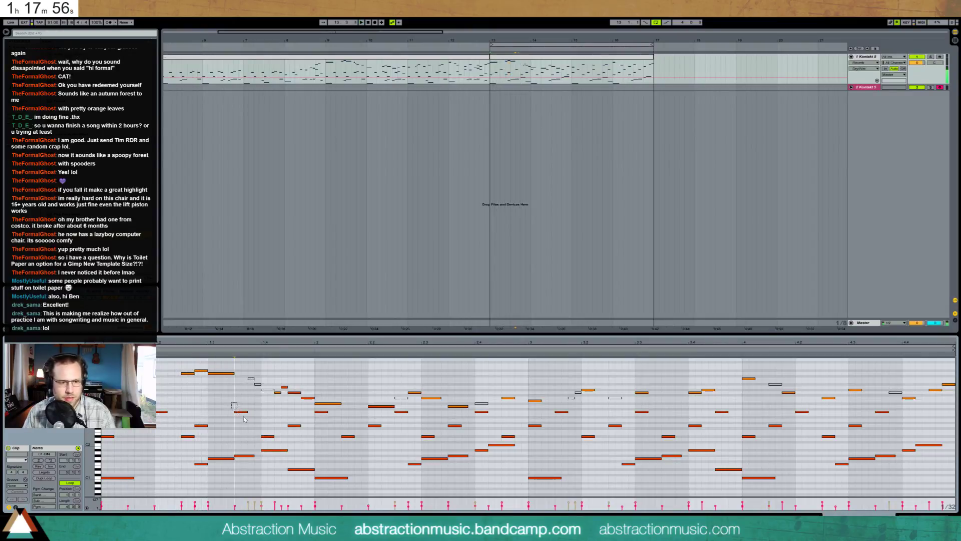
double_click(234, 411)
key(Left)
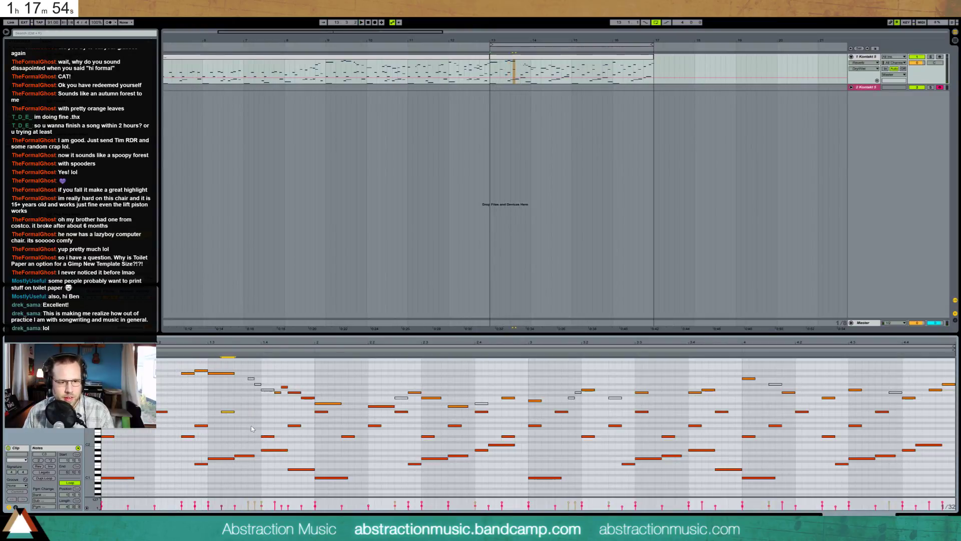
Add a short arpeggio note just before beat 1.4 and listen to the revised pattern
double_click(253, 426)
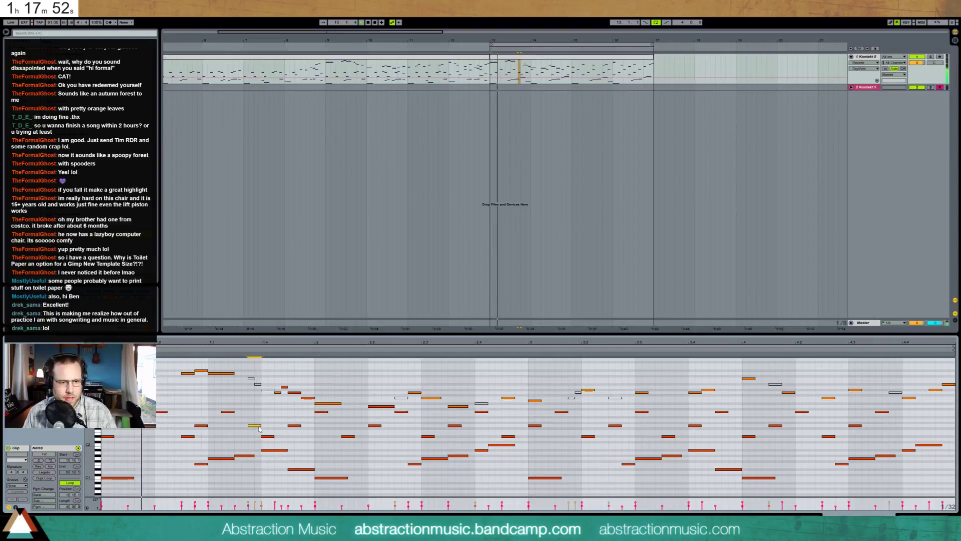
key(space)
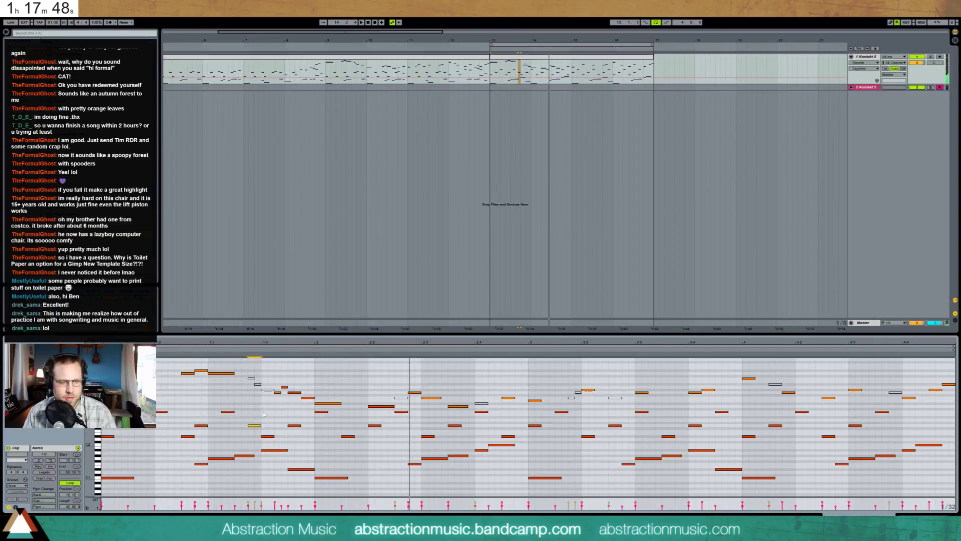
key(space)
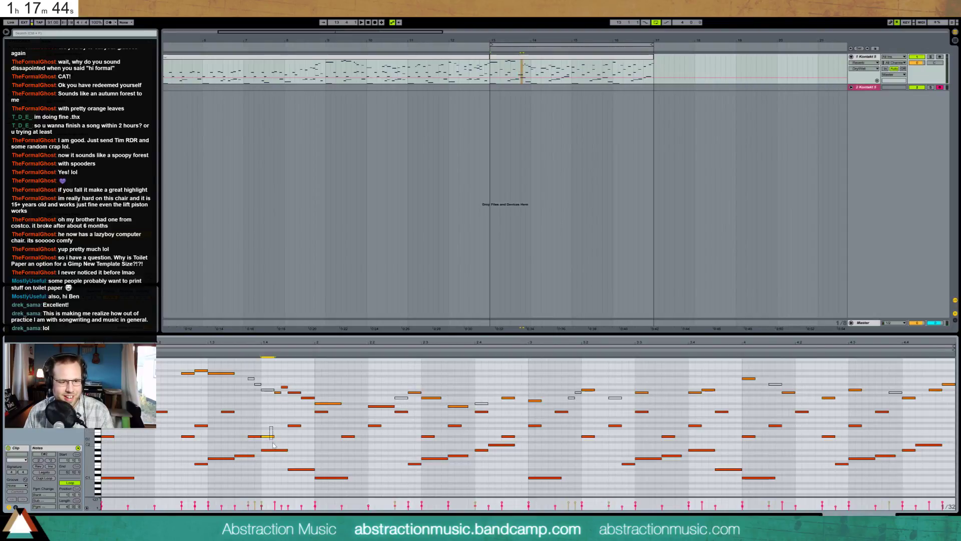
Place the arpeggio's middle-pitched note on beat 1.4 and its top note half a beat after it
key(Up)
key(Up)
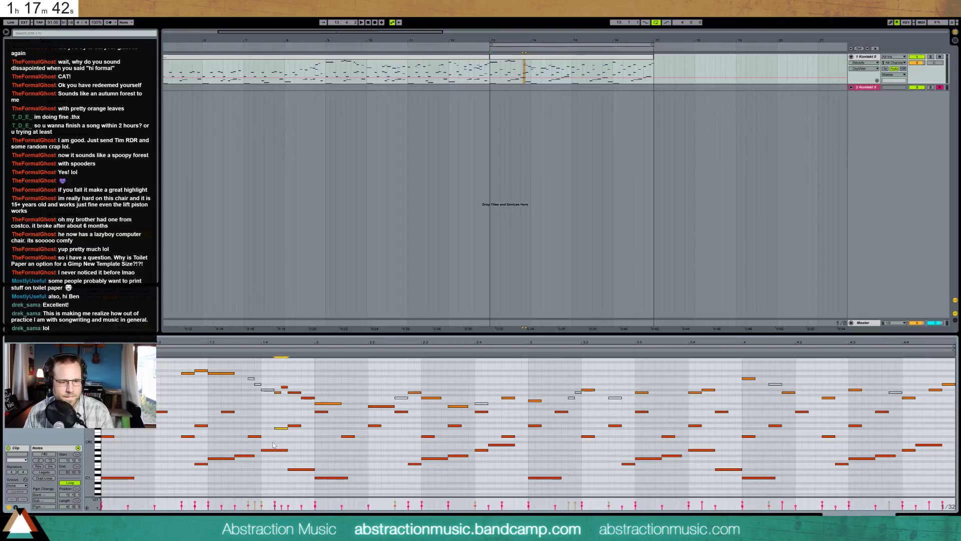
key(Left)
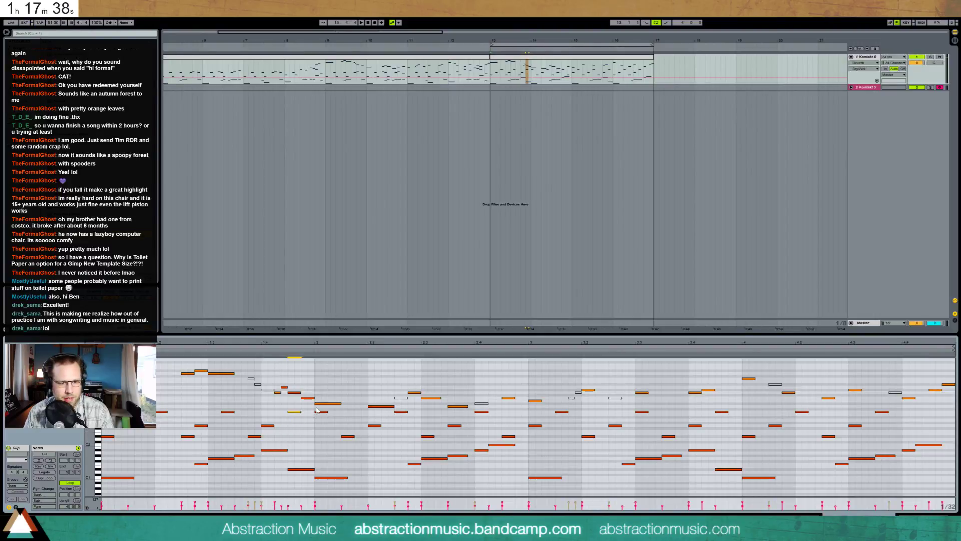
Replace the arpeggio notes in bars 2 to 4 with three duplicates of bar 1's arpeggio and play them back
drag(314, 409, 956, 436)
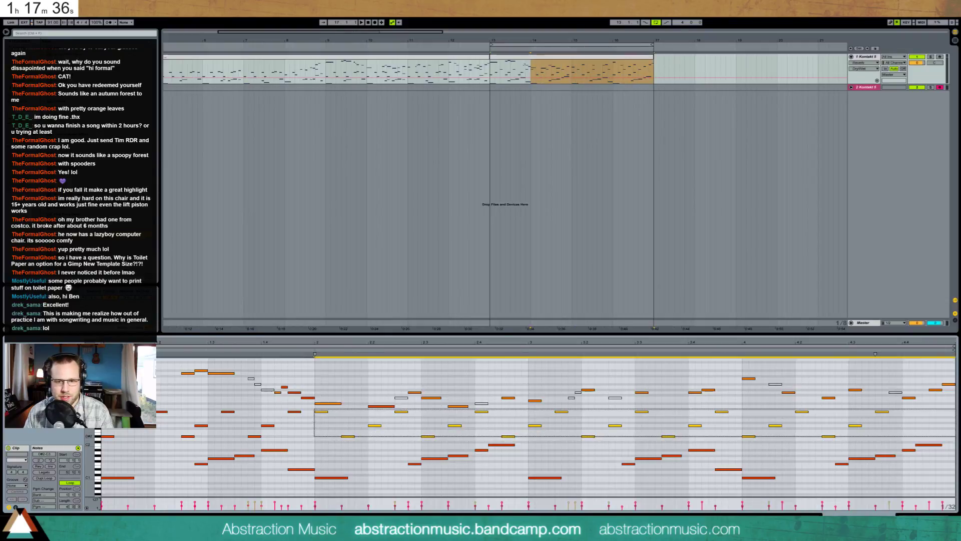
key(Delete)
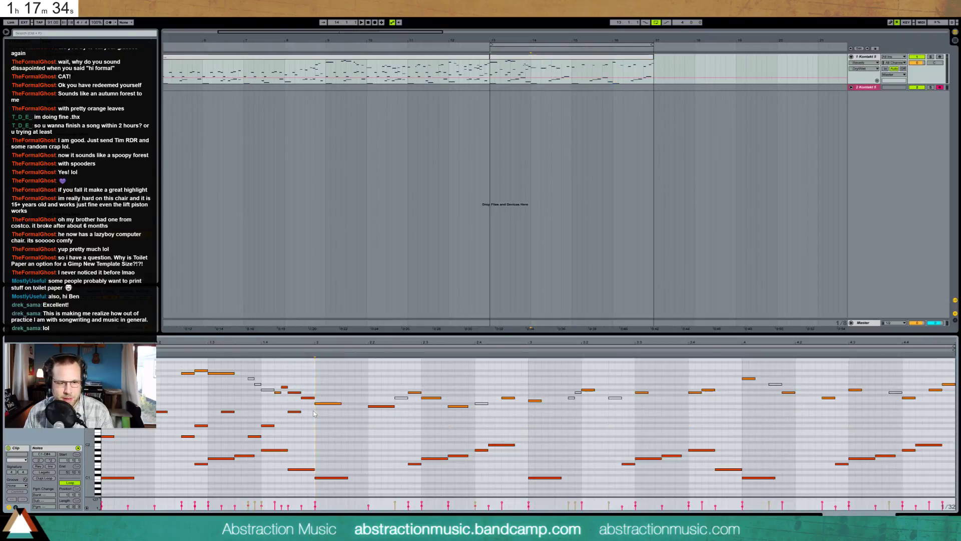
drag(315, 413, 91, 435)
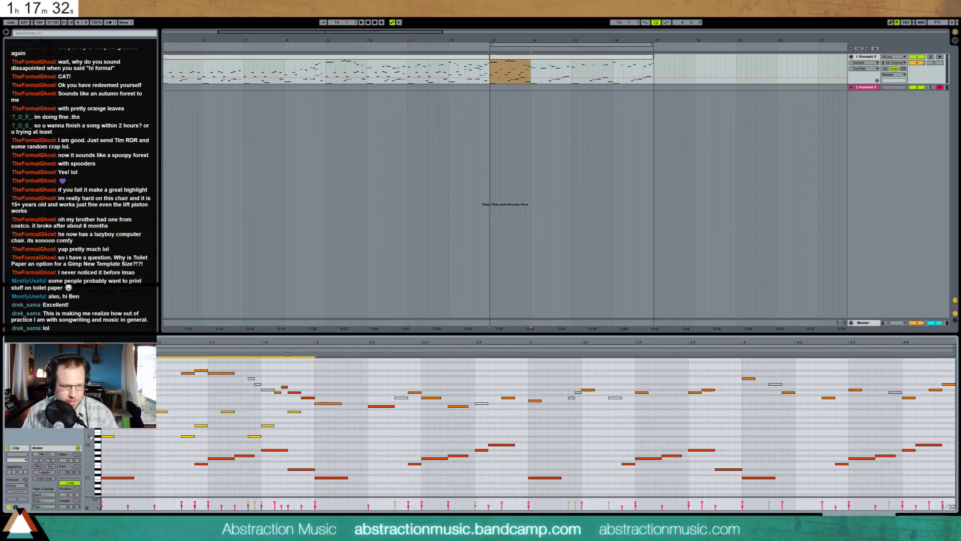
key(ctrl+d)
key(ctrl+d)
key(ctrl+d)
key(space)
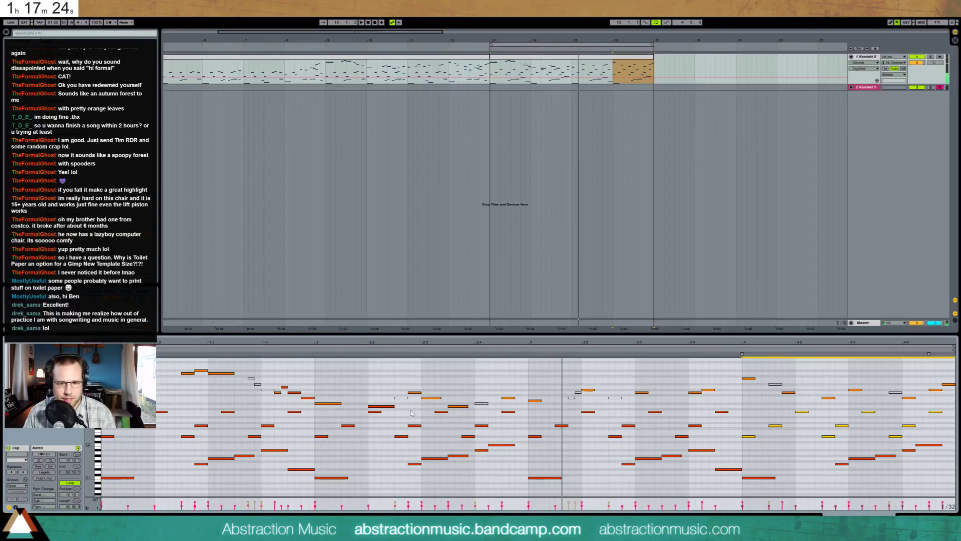
Add a sixteenth note just before bar 3 and raise the arpeggio note on that bar's downbeat to the middle arpeggio pitch
click(535, 434)
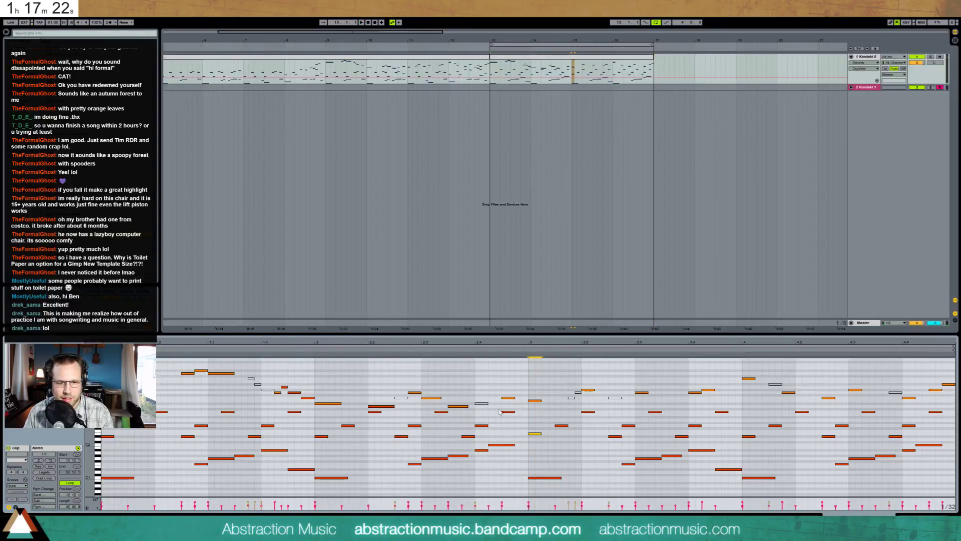
key(Left)
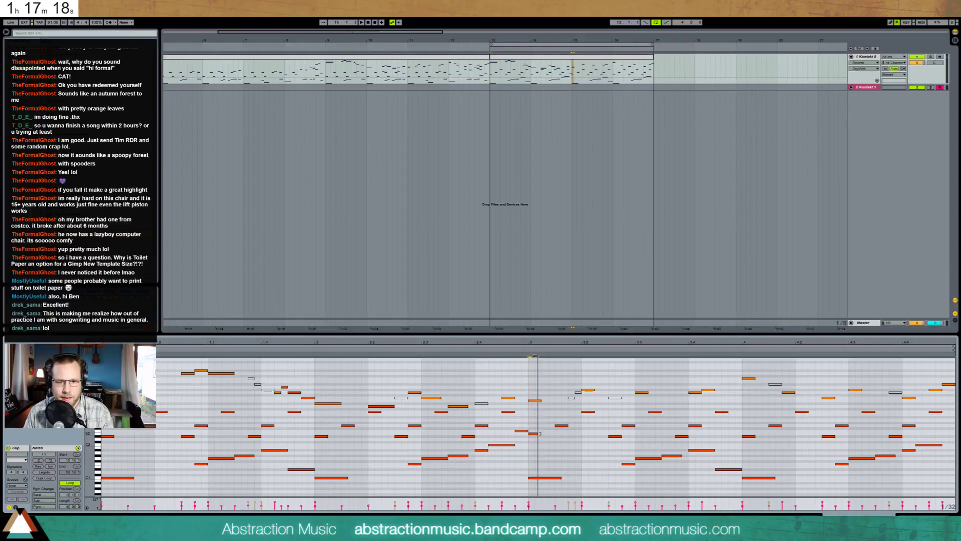
key(ctrl+z)
key(space)
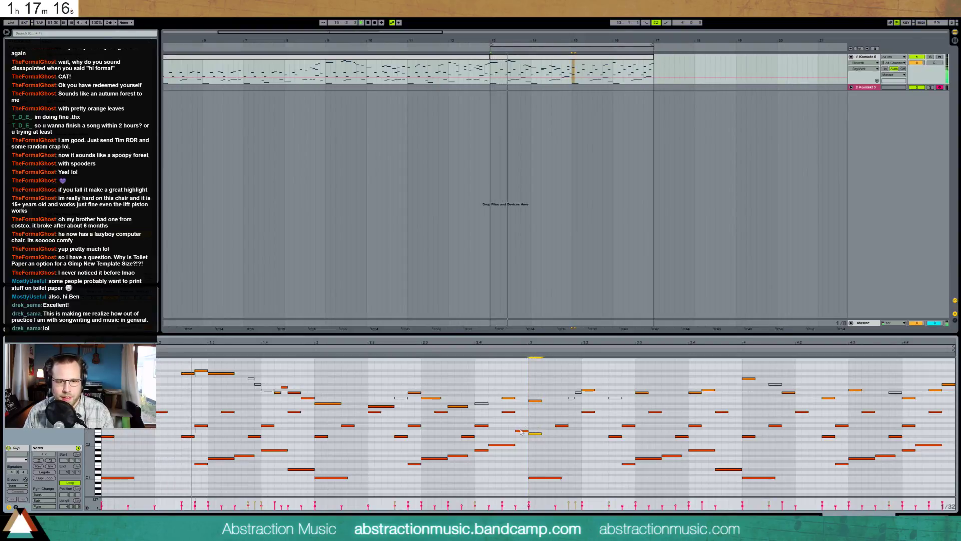
key(Up)
key(Up)
key(Up)
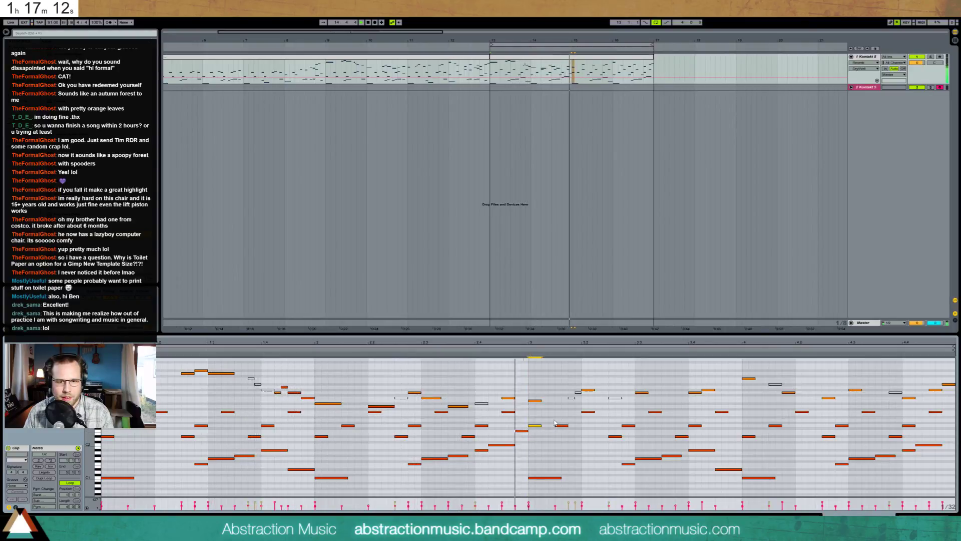
Lower the arpeggio note halfway through beat 3.1 to the lowest arpeggio pitch and play the section back
click(568, 429)
drag(566, 426, 578, 436)
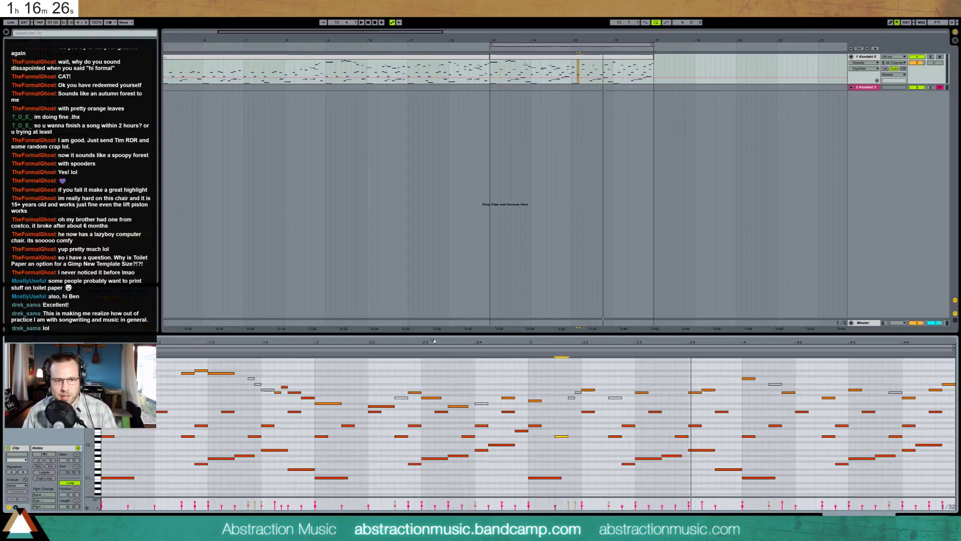
key(space)
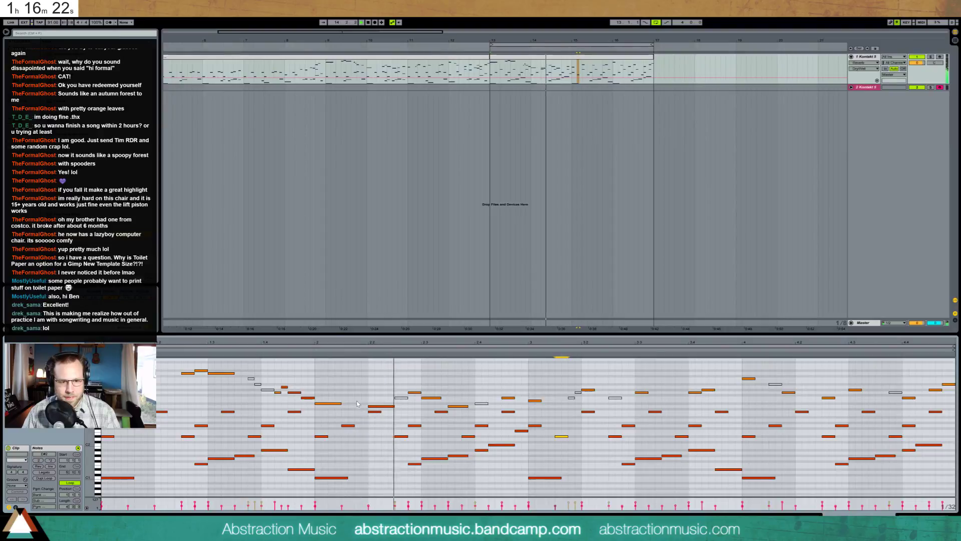
Move the melody note on beat 2.2 a sixteenth note earlier and play from just before it
drag(380, 405, 367, 405)
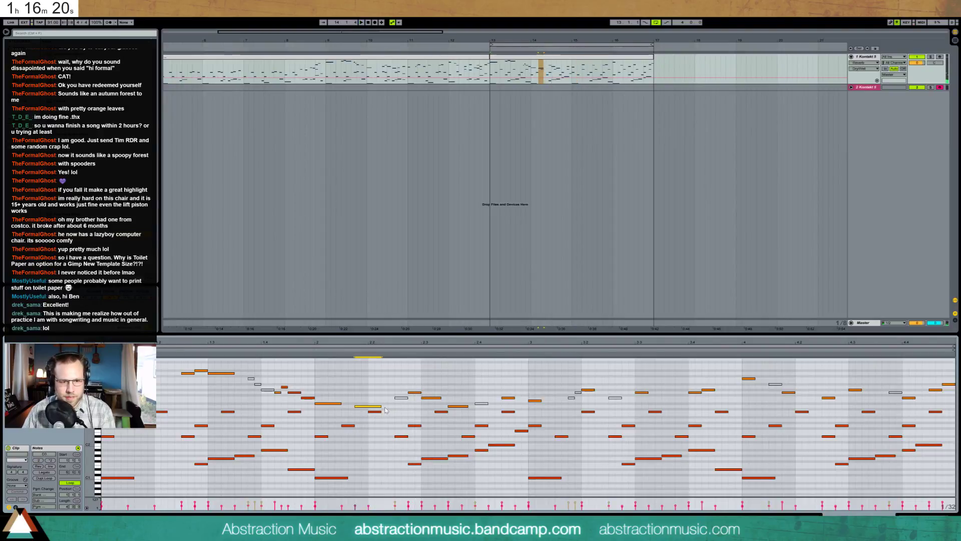
click(300, 348)
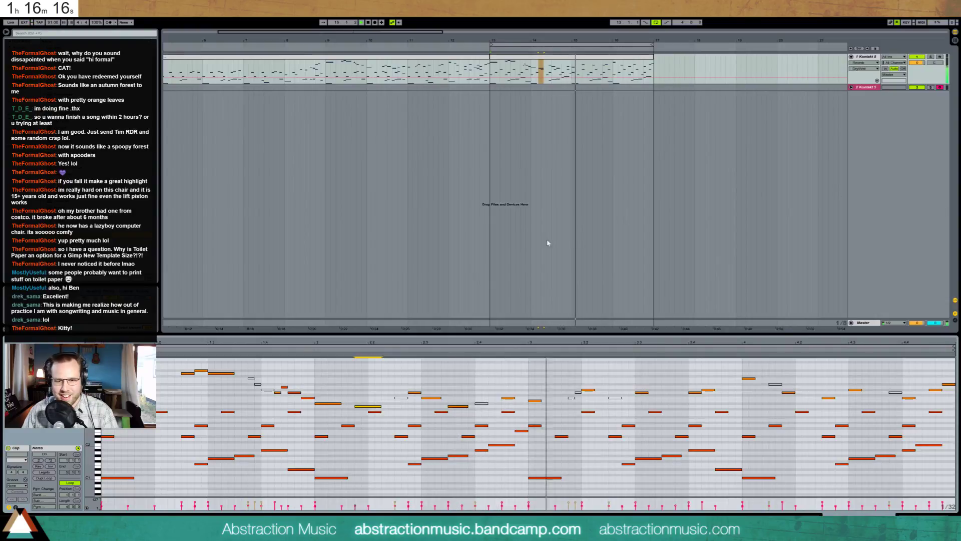
Raise the arpeggio note halfway through beat 3.1 to the top arpeggio pitch
click(561, 436)
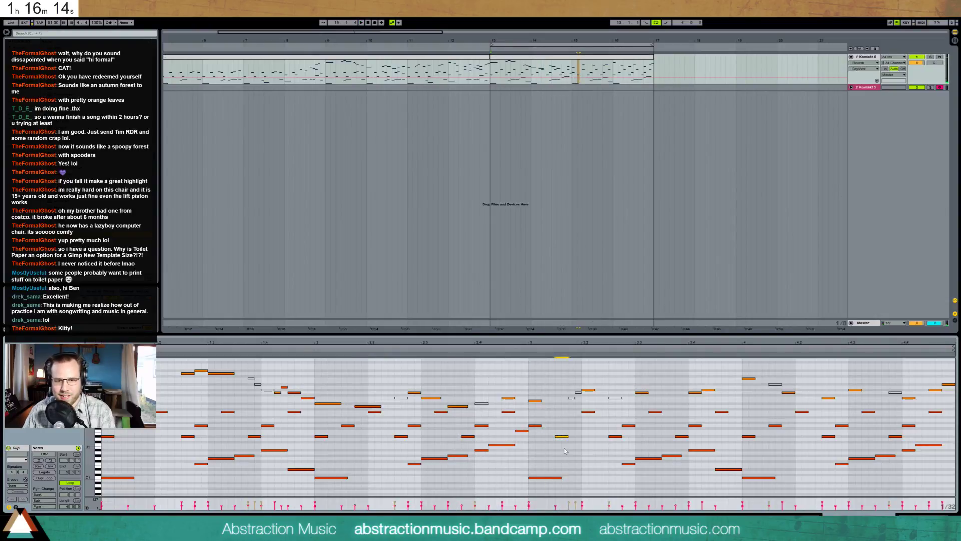
key(Up)
key(Up)
key(Up)
key(Up)
key(Up)
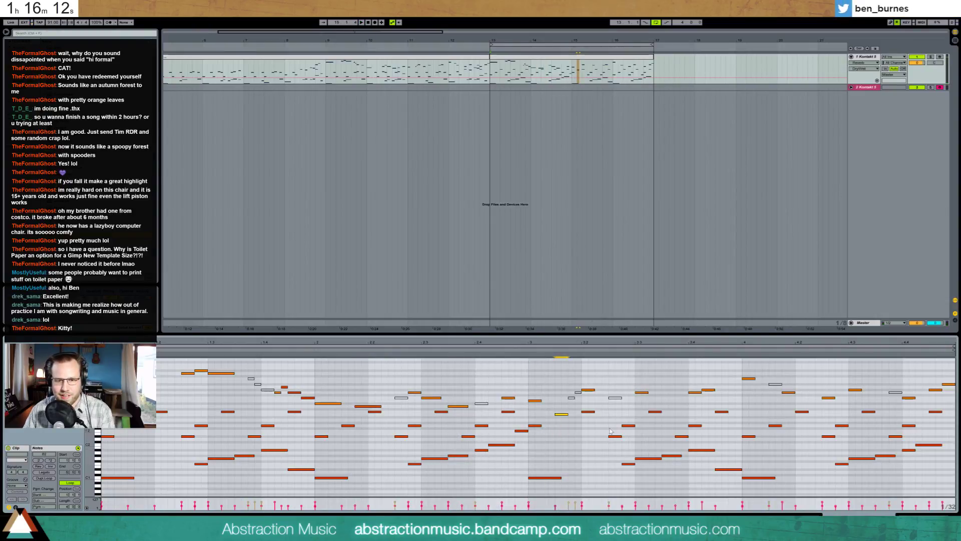
Try a higher pitch for the arpeggio note on beat 3.2 and listen to it in context
click(588, 412)
key(Up)
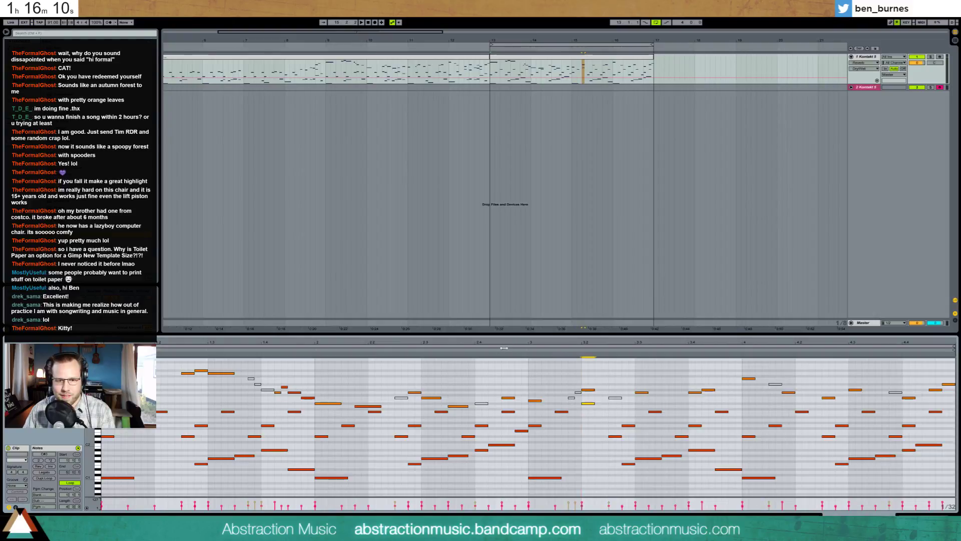
click(492, 351)
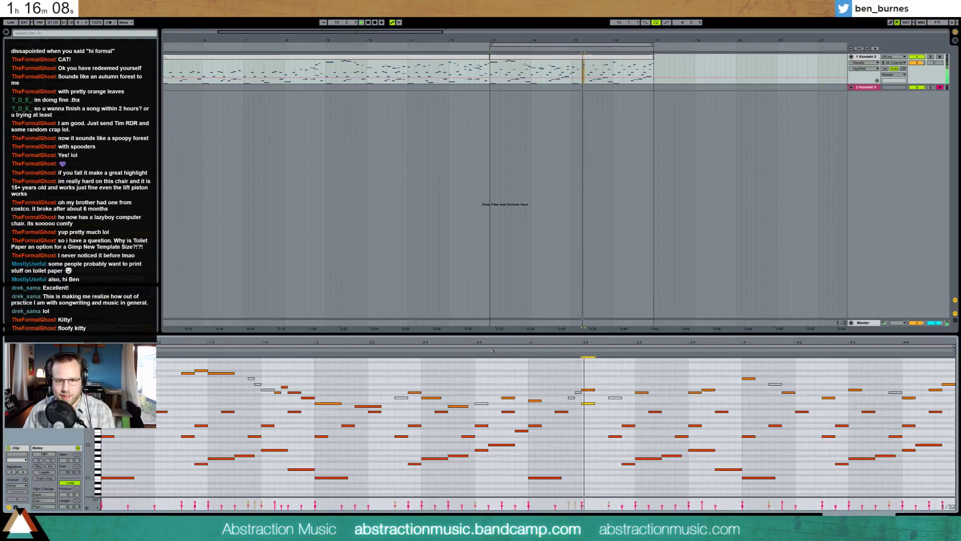
Lower the arpeggio note on beat 3.2 in stages to the pitch of the highest bass note, replaying the passage between changes
key(Down)
key(Down)
key(Down)
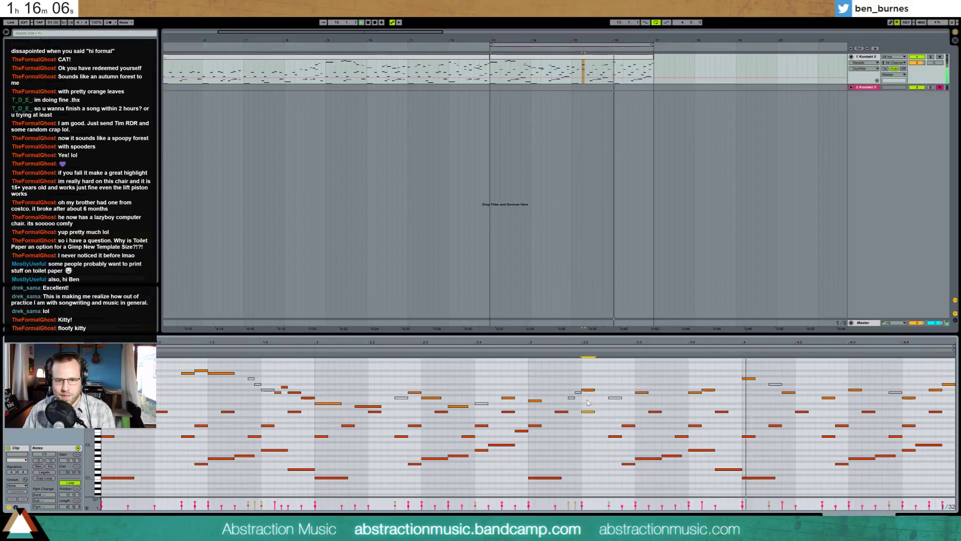
key(Down)
key(Down)
key(Down)
key(Down)
key(Down)
key(Down)
key(Down)
key(Down)
key(Down)
key(Down)
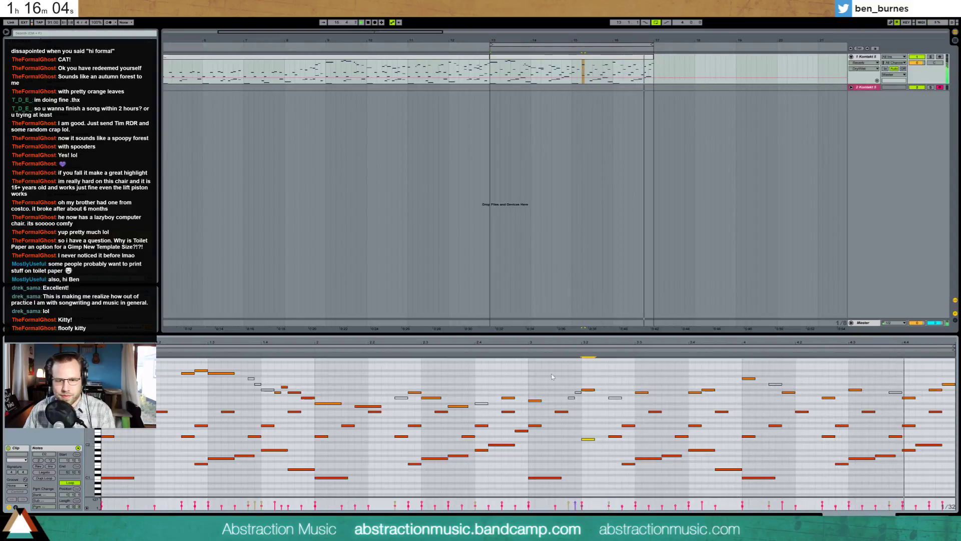
click(520, 350)
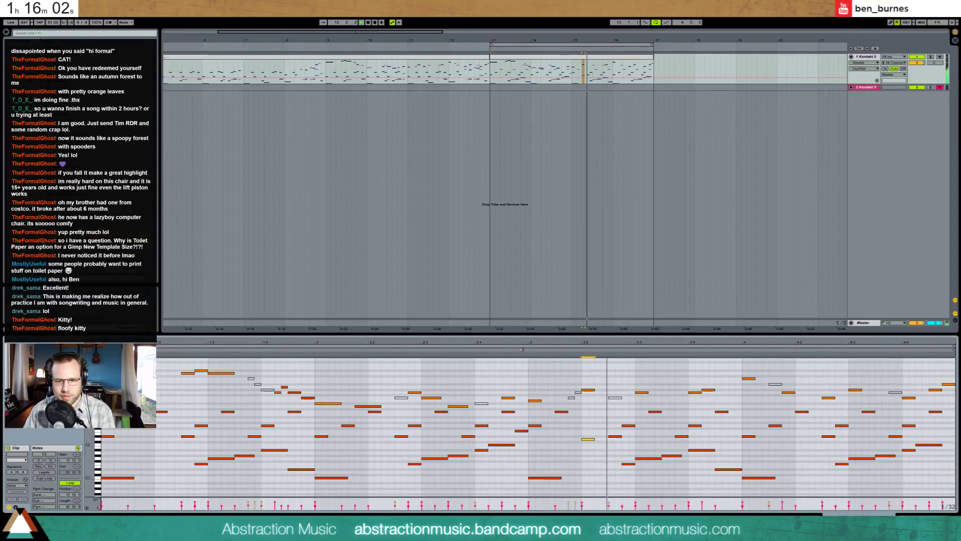
key(Down)
key(Down)
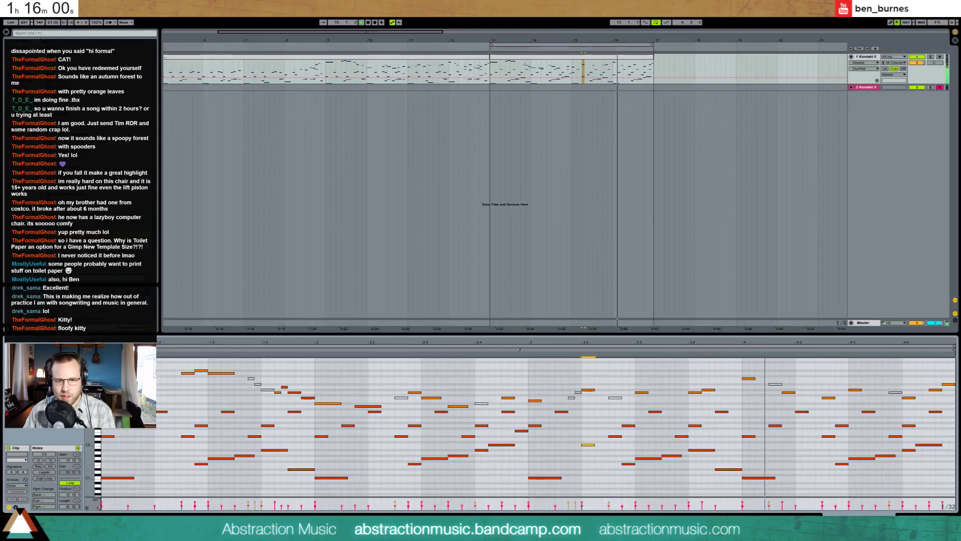
click(519, 349)
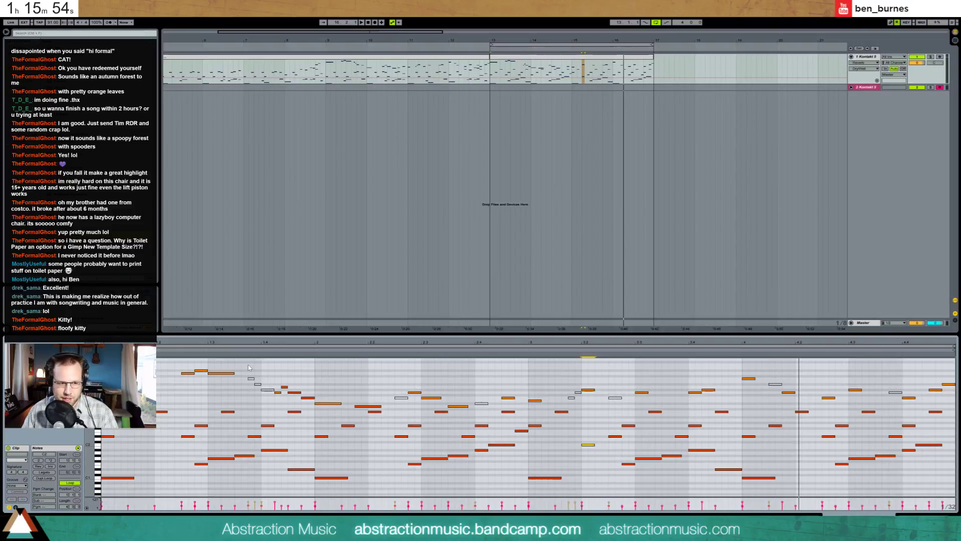
Delete the muted melody notes in bars 1 and 2 and play the section back
key(space)
click(401, 397)
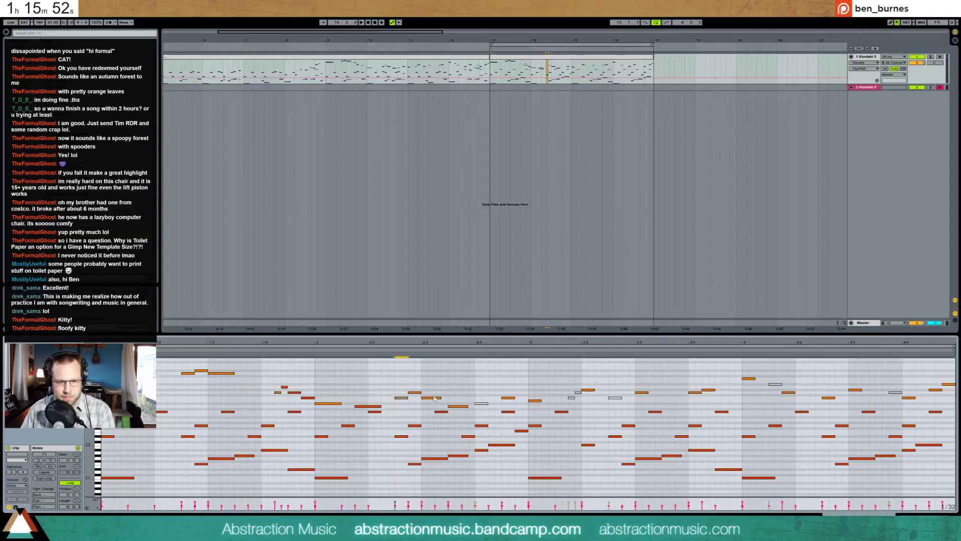
click(258, 372)
key(space)
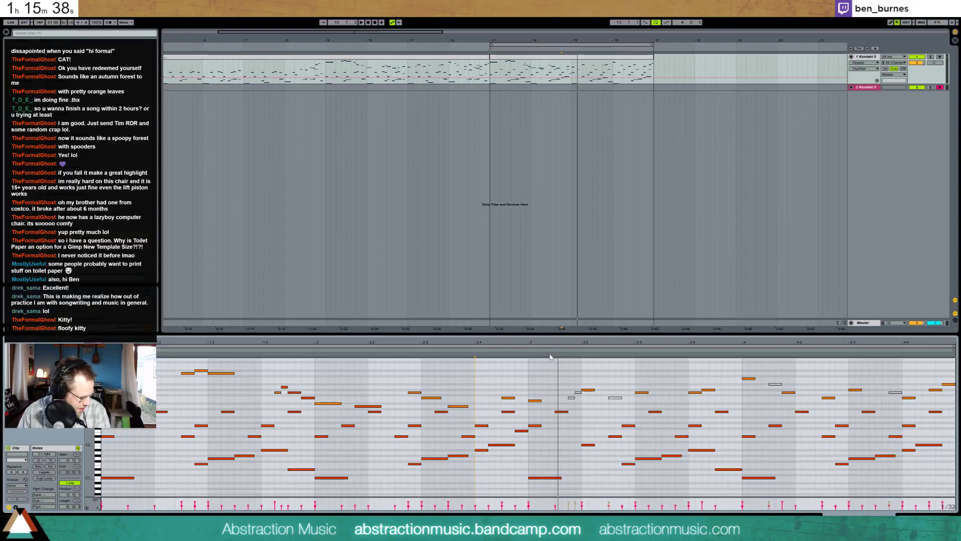
Reactivate the two short muted notes leading into beat 3.2 and the muted melody note half a beat after it
click(572, 397)
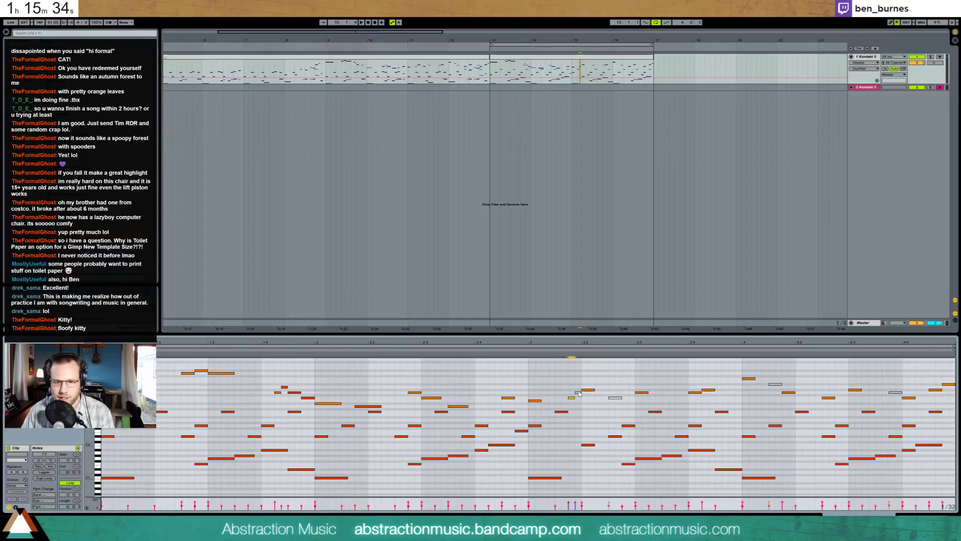
click(579, 393)
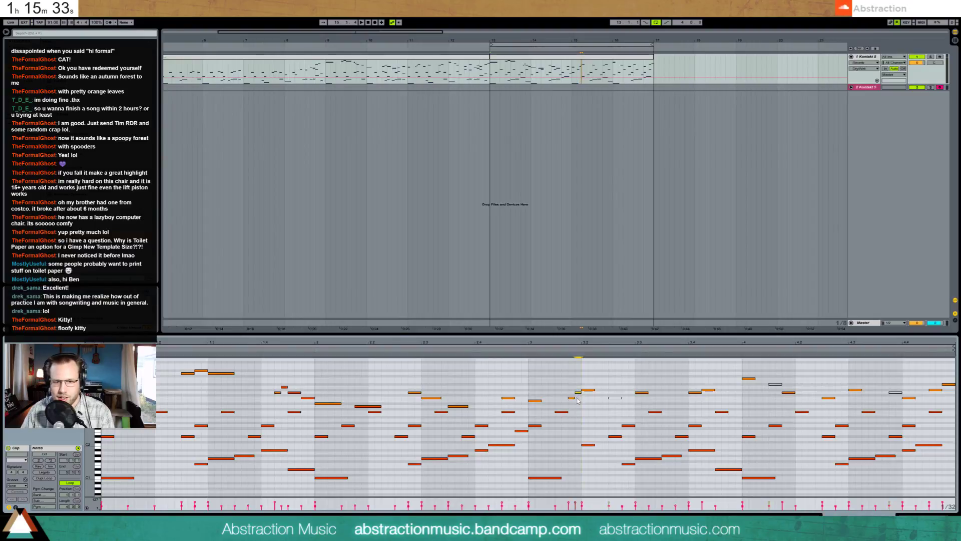
click(615, 398)
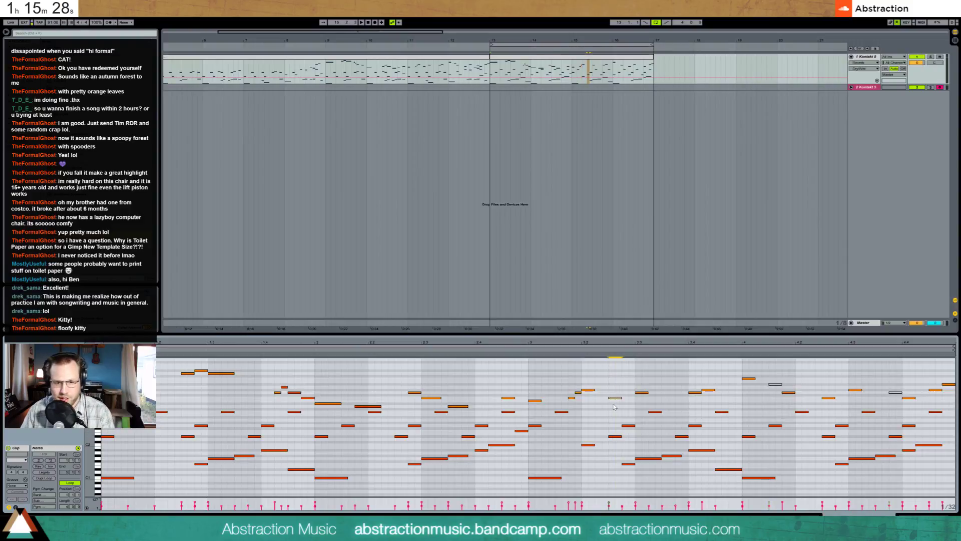
Turn the melody note halfway through beat 3.2 into a rising run of four short notes up to beat 3.3 and play it
drag(621, 398, 618, 399)
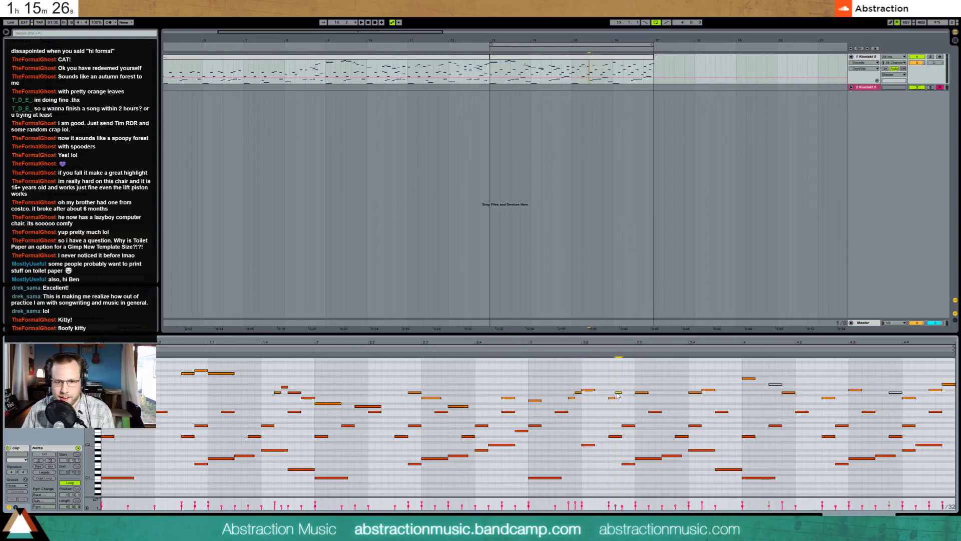
double_click(625, 385)
click(629, 379)
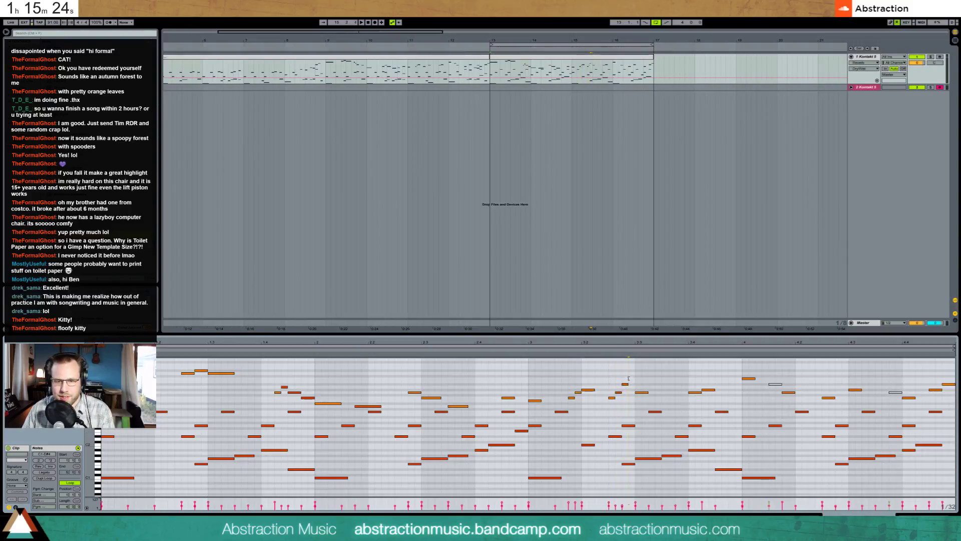
key(space)
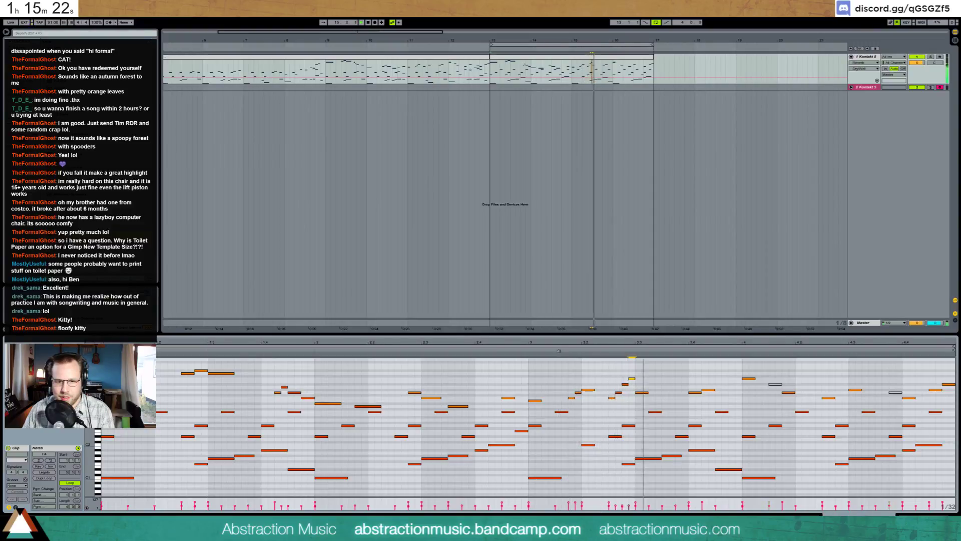
Reduce the run to its two lowest notes directly before beat 3.3, raise the melody note on that beat, and play it
key(space)
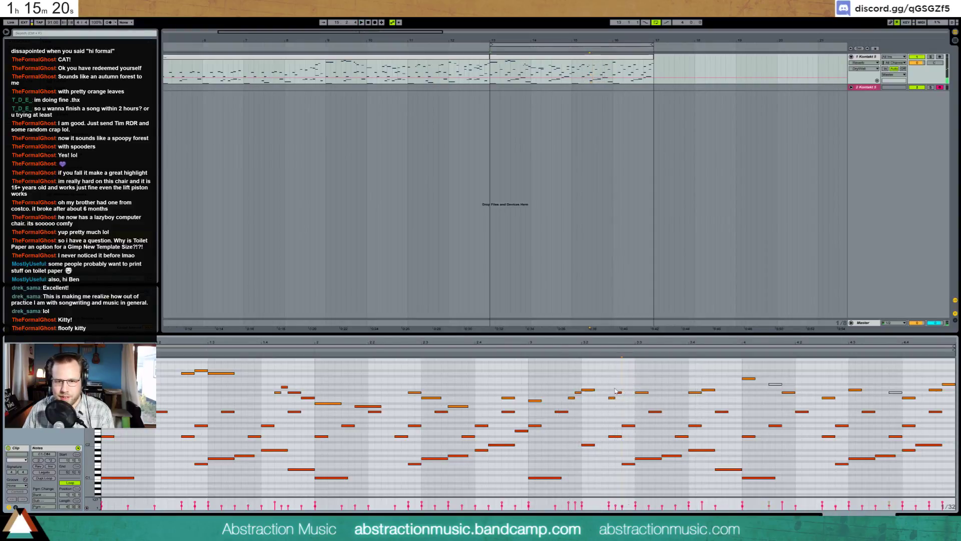
drag(612, 387, 621, 402)
click(646, 393)
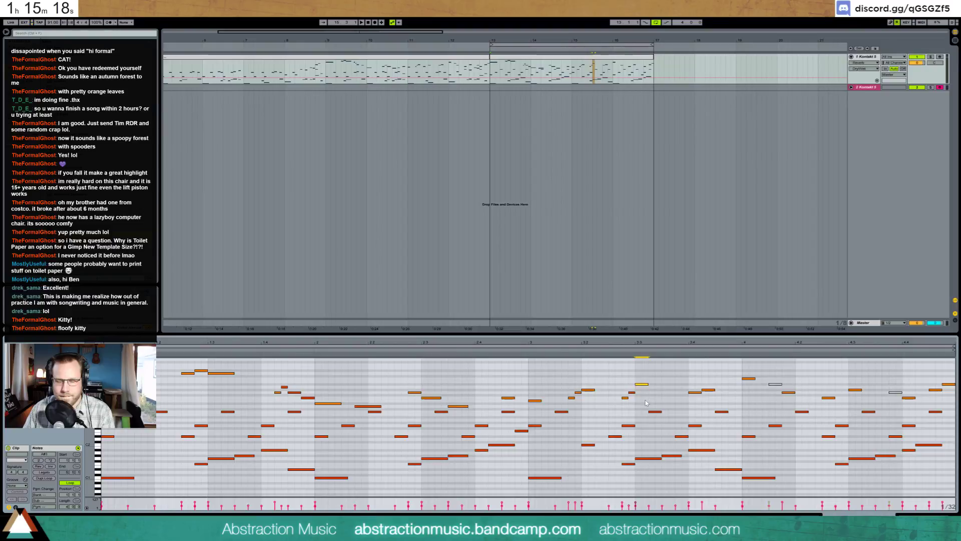
key(space)
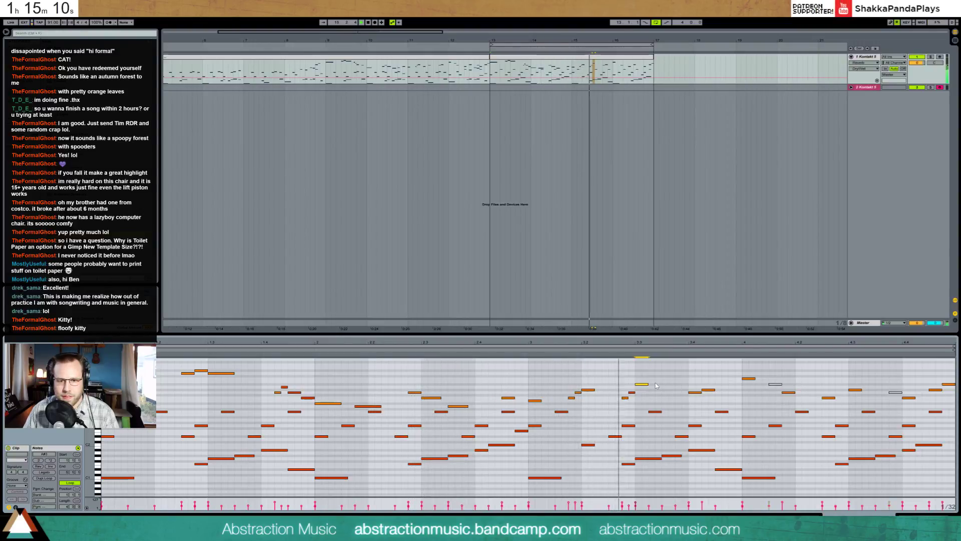
Stop playback and delete the two-note run together with the melody note on beat 3.3
key(space)
drag(619, 377, 644, 404)
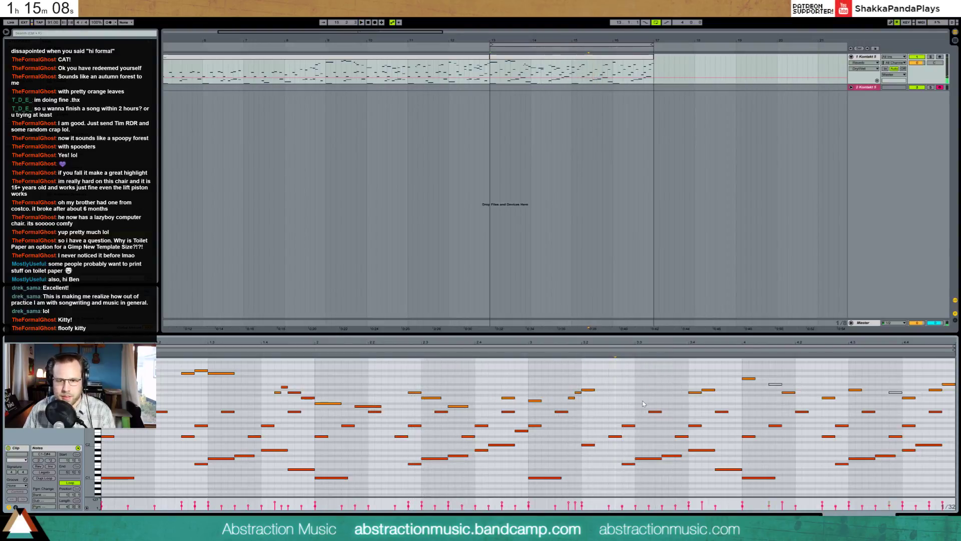
Restore the melody note on beat 3.3, add a short lower note directly before it, and play the passage
key(ctrl+z)
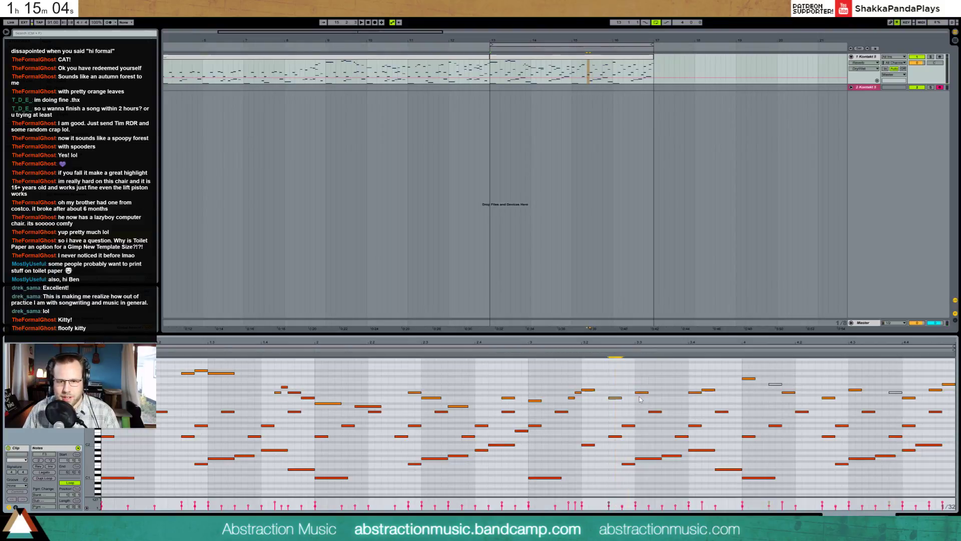
key(ctrl+z)
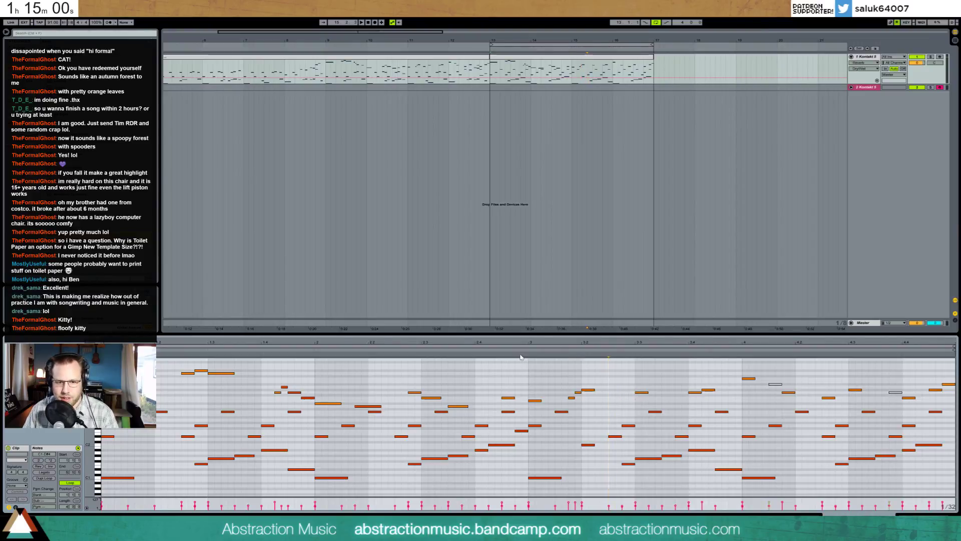
key(space)
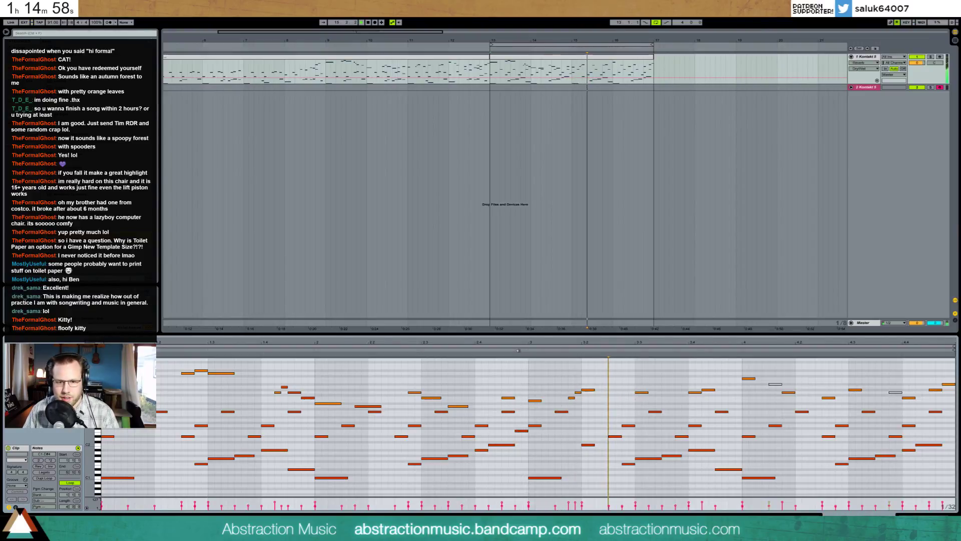
double_click(625, 398)
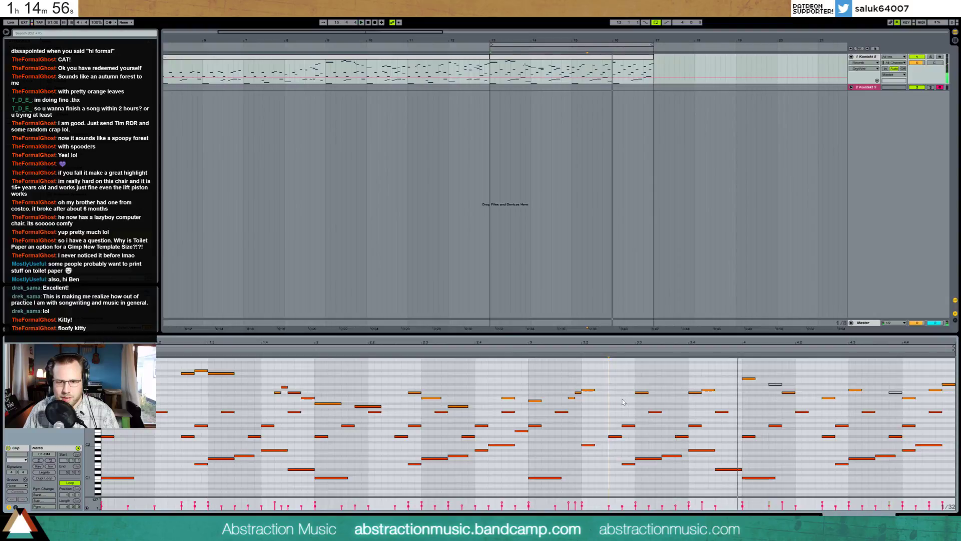
drag(631, 397, 635, 398)
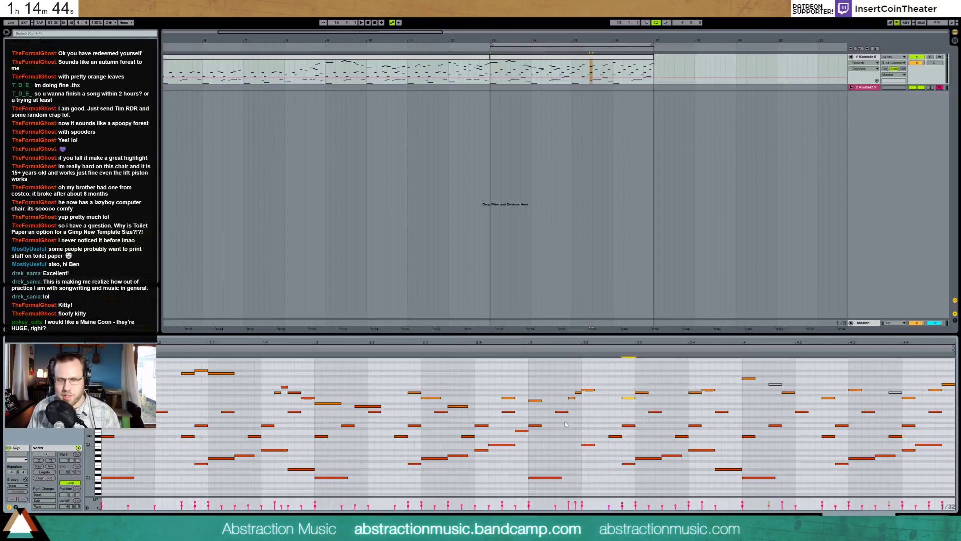
click(416, 352)
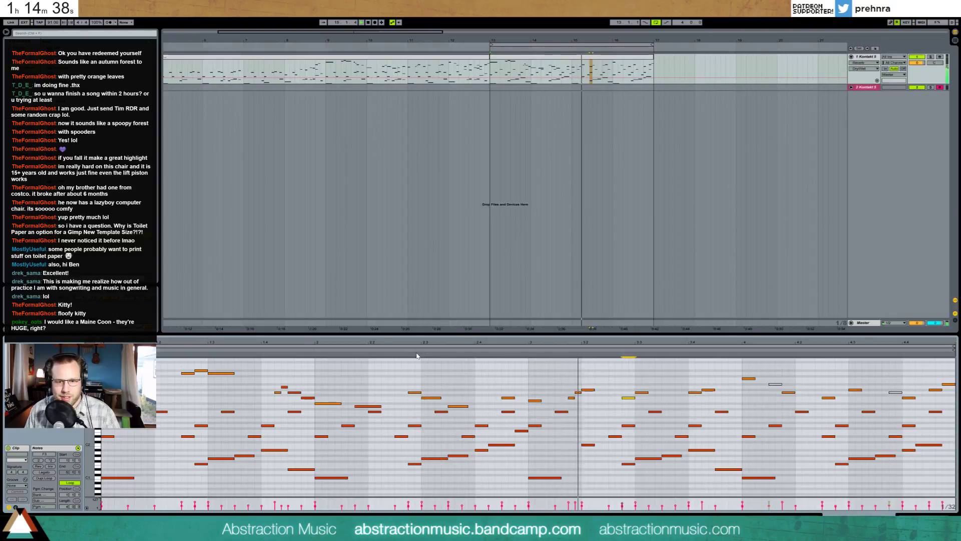
Move the two melody notes starting on beat 3.4 half a beat later and play the passage from beat 2.4
click(704, 393)
key(space)
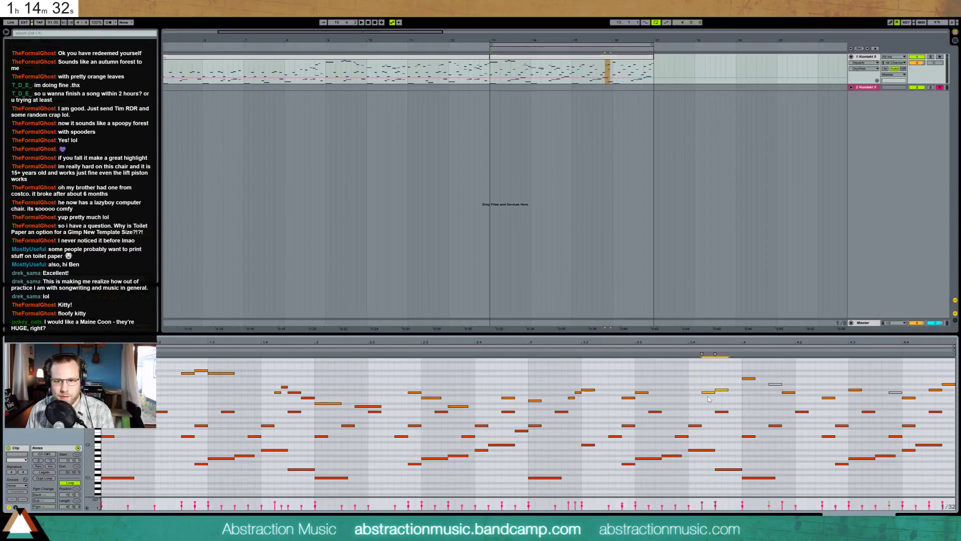
click(682, 356)
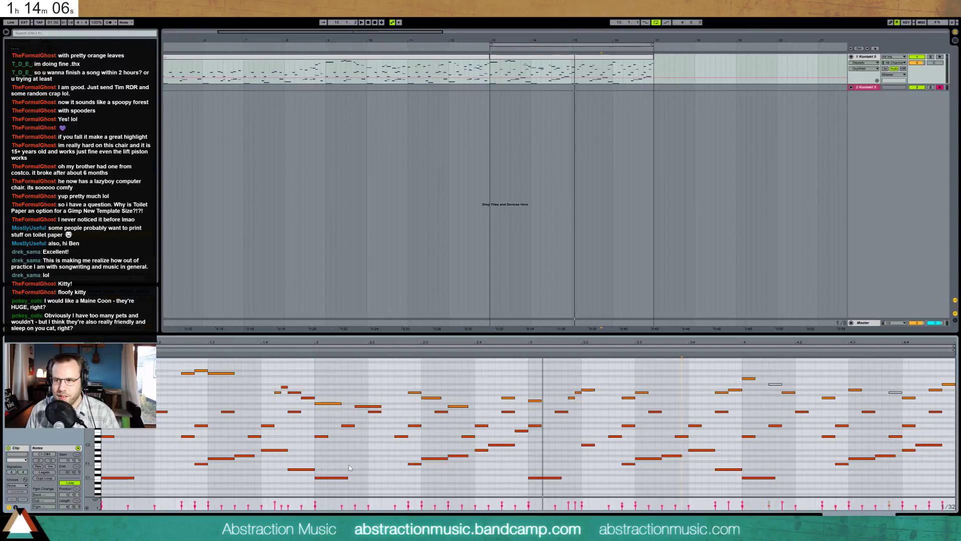
click(500, 471)
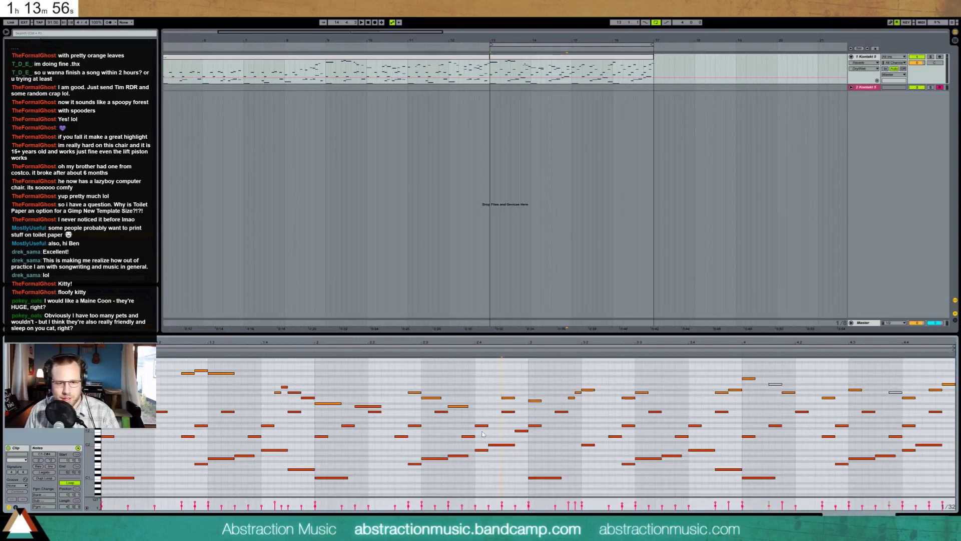
key(space)
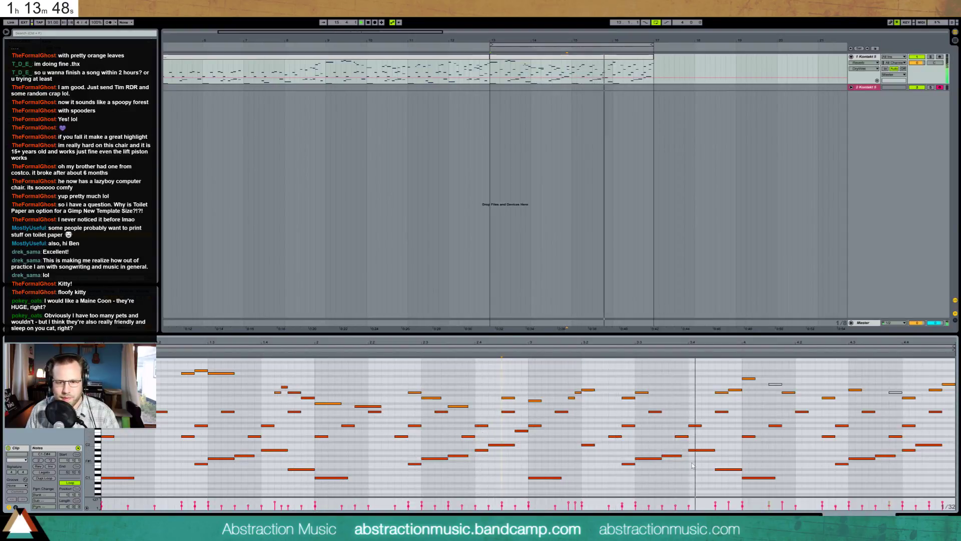
Stop playback and add a bass note three quarters of a beat into bar 4, starting the following bass note midway through beat 4.2
key(space)
click(785, 470)
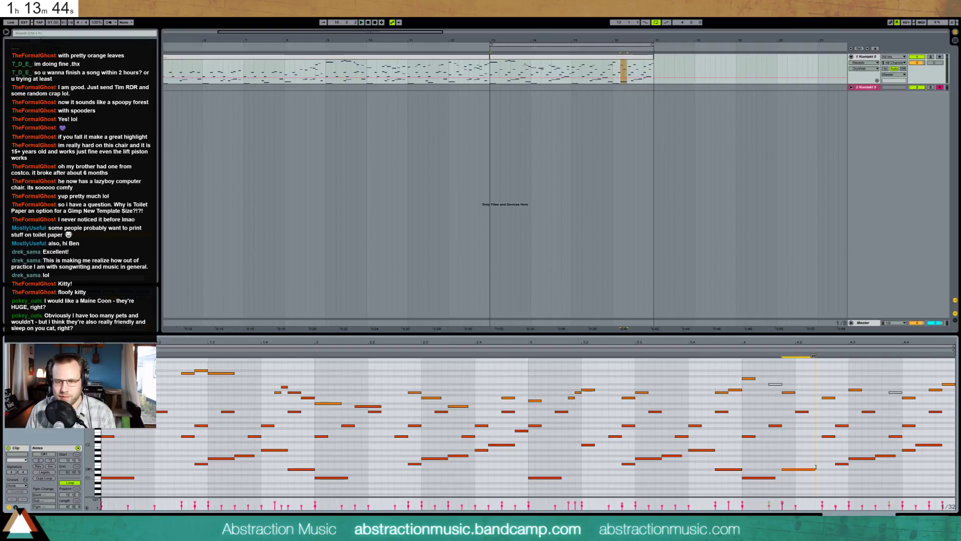
key(Up)
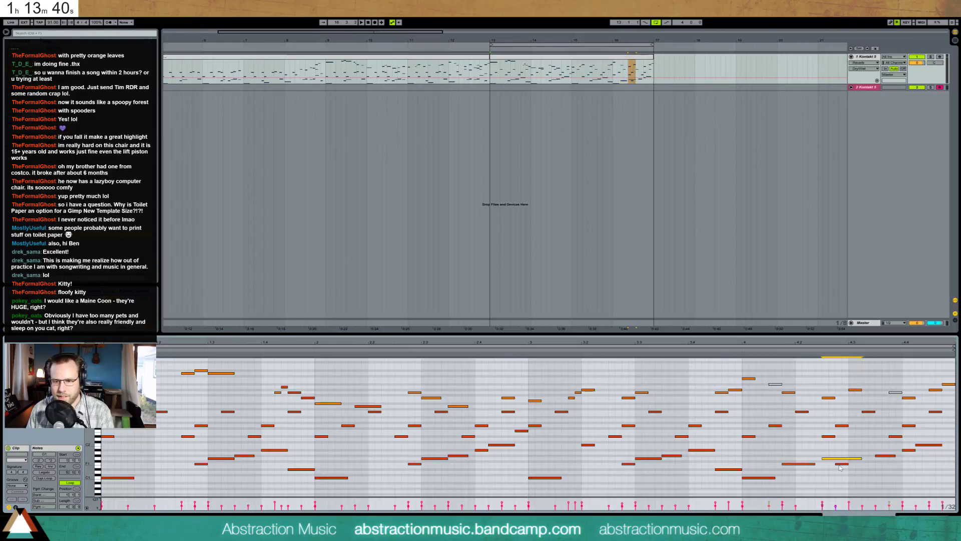
Re-space the rising bass notes from the middle of beat 4.2 to the middle of beat 4.4 without overlaps, and play them
drag(884, 452, 935, 465)
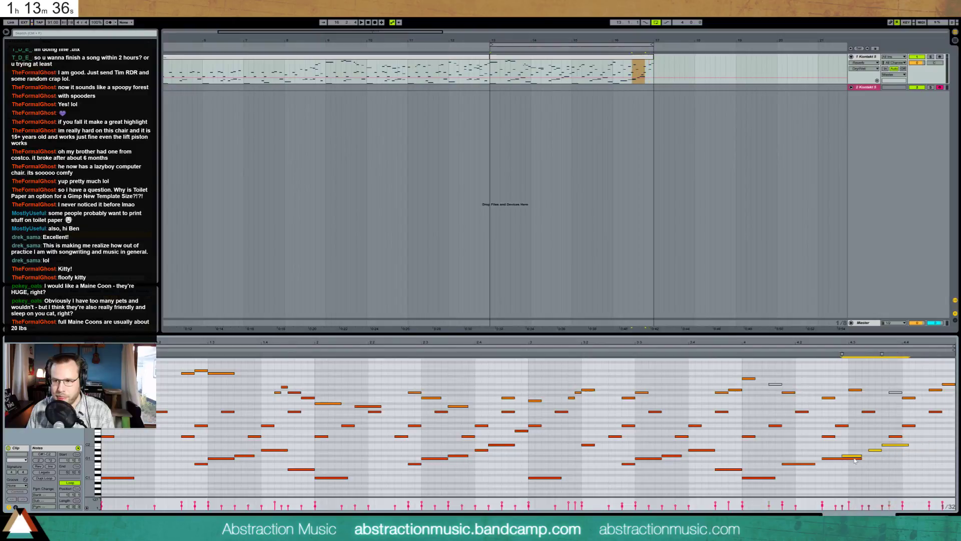
click(839, 468)
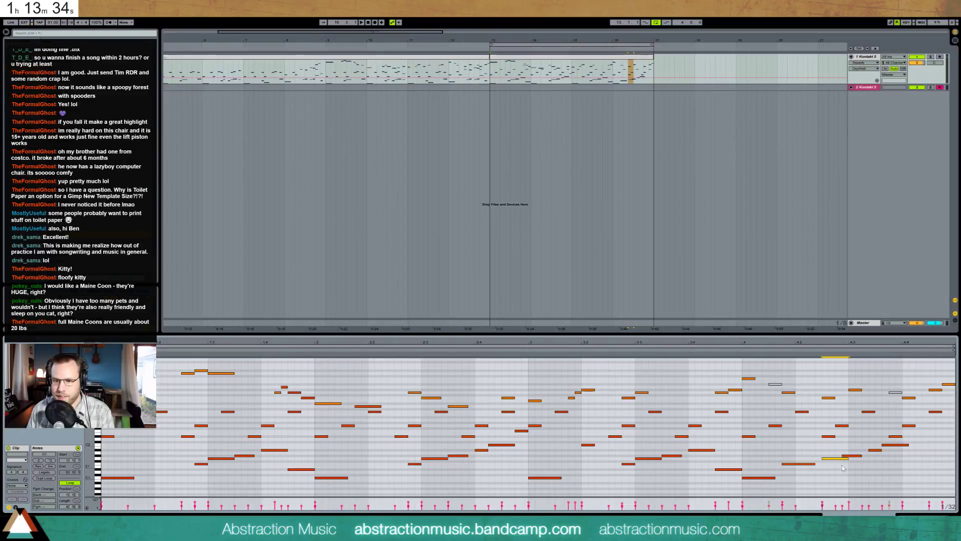
drag(857, 444, 891, 471)
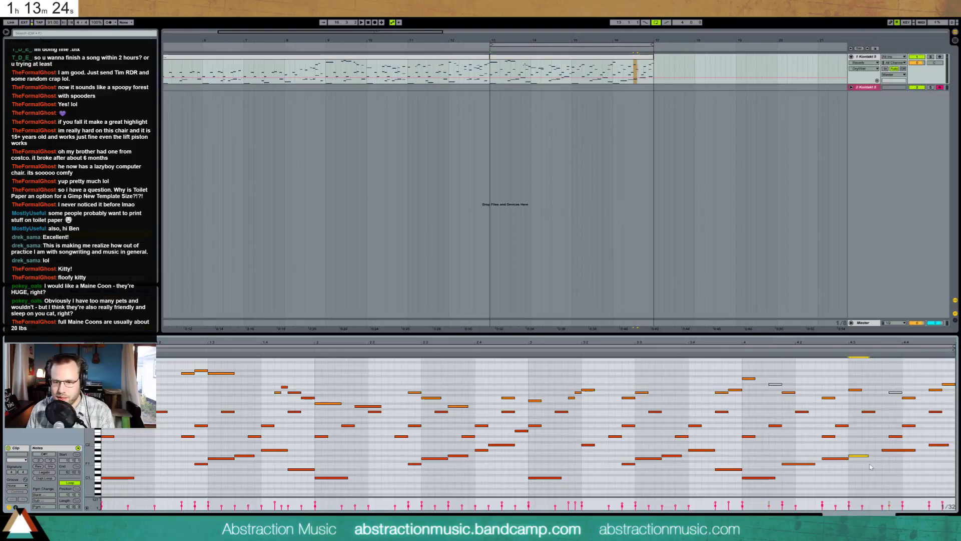
click(518, 350)
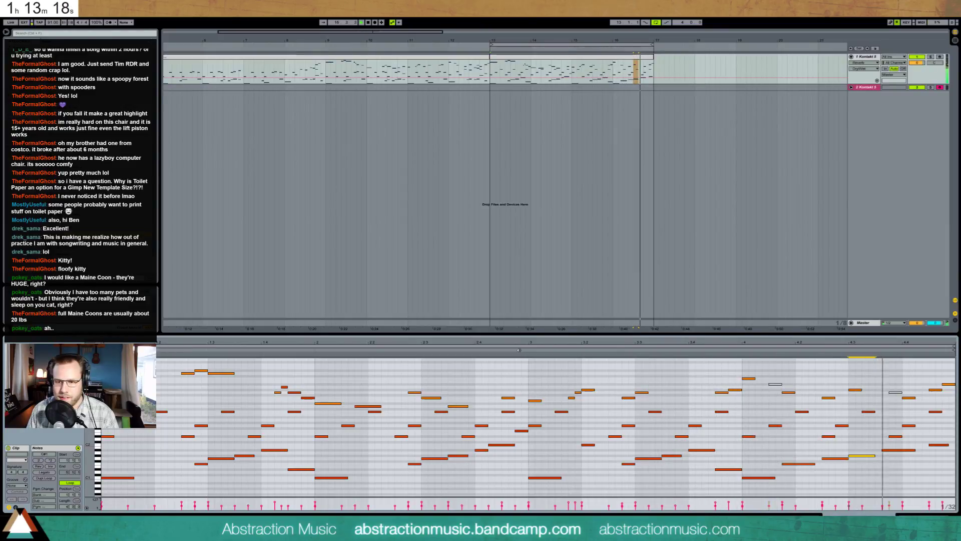
click(905, 450)
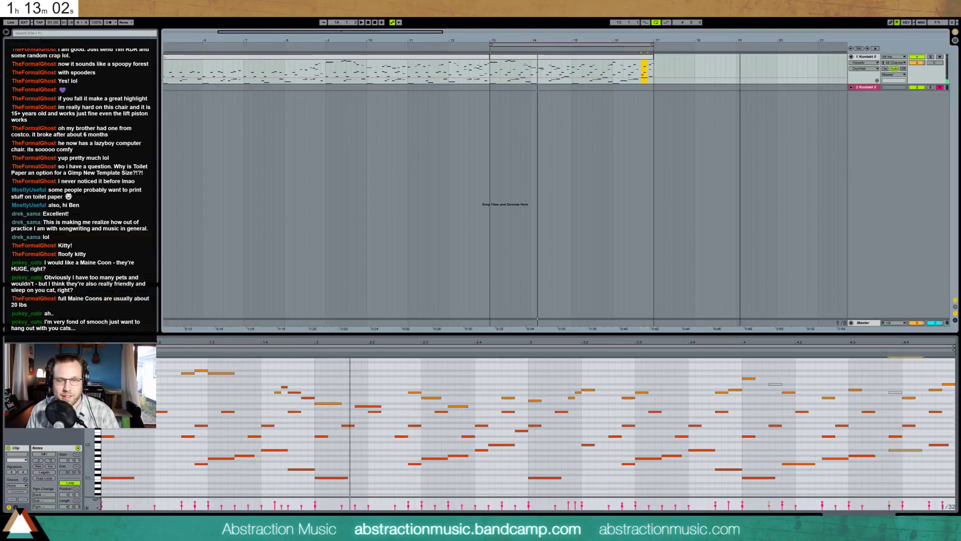
Insert an empty one-bar MIDI clip at bar 4 of the piano track, directly before the first clip
drag(408, 36, 352, 31)
click(237, 71)
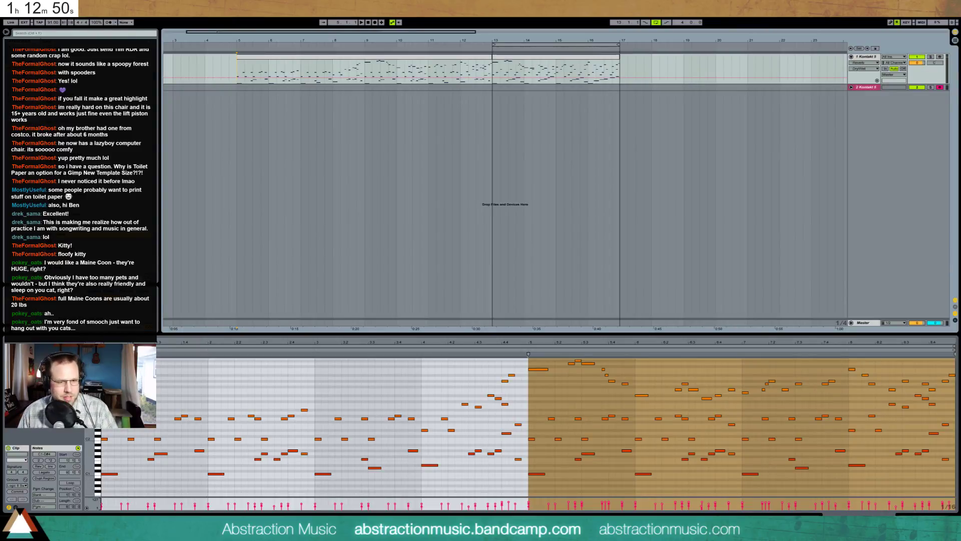
click(205, 65)
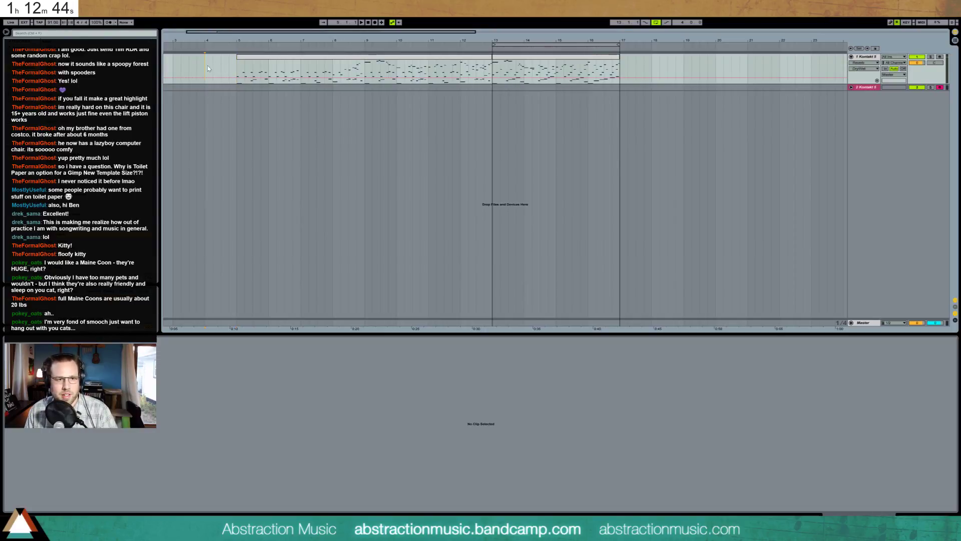
drag(209, 67, 238, 72)
key(ctrl+shift+m)
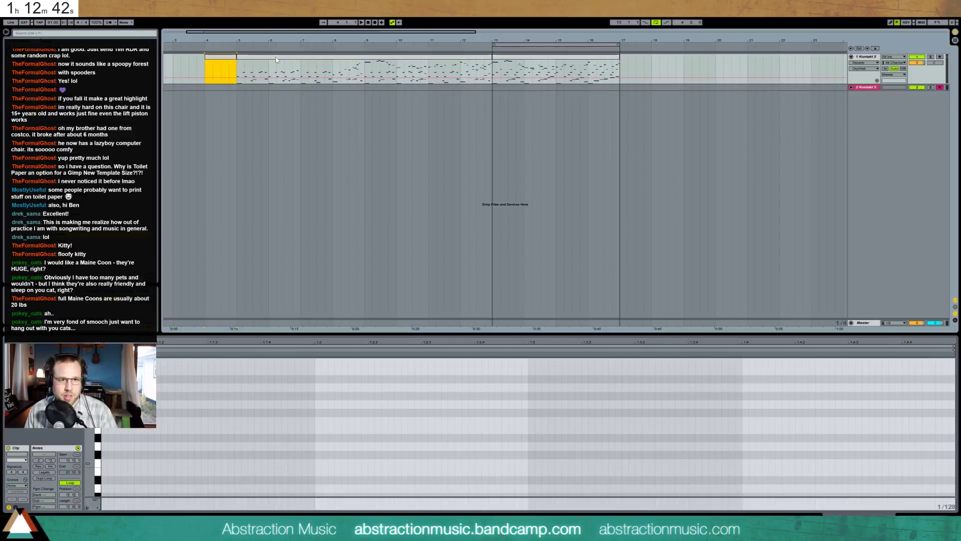
Copy the low bass notes from the first bar of the eight-bar clip into the new one-bar clip and play the arrangement
click(274, 57)
click(150, 472)
drag(106, 449, 193, 479)
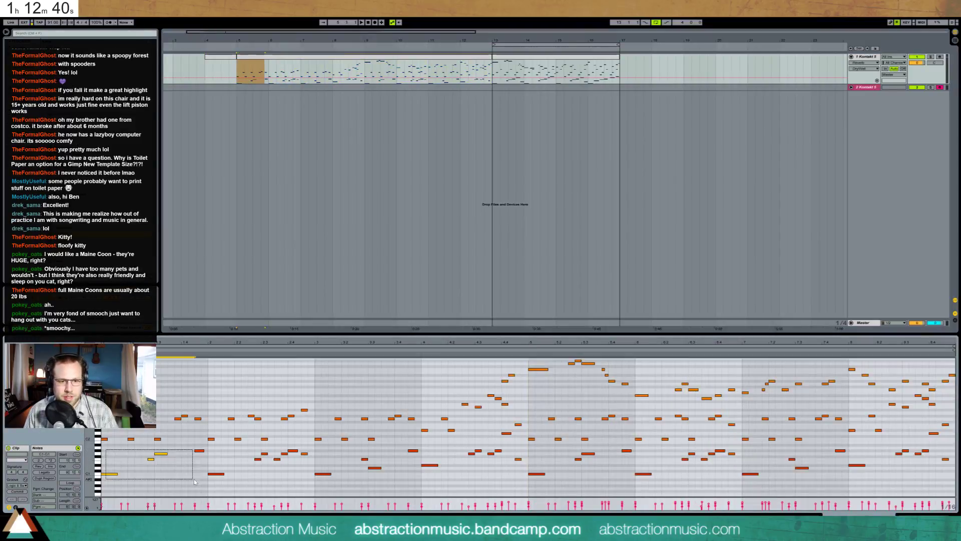
click(228, 65)
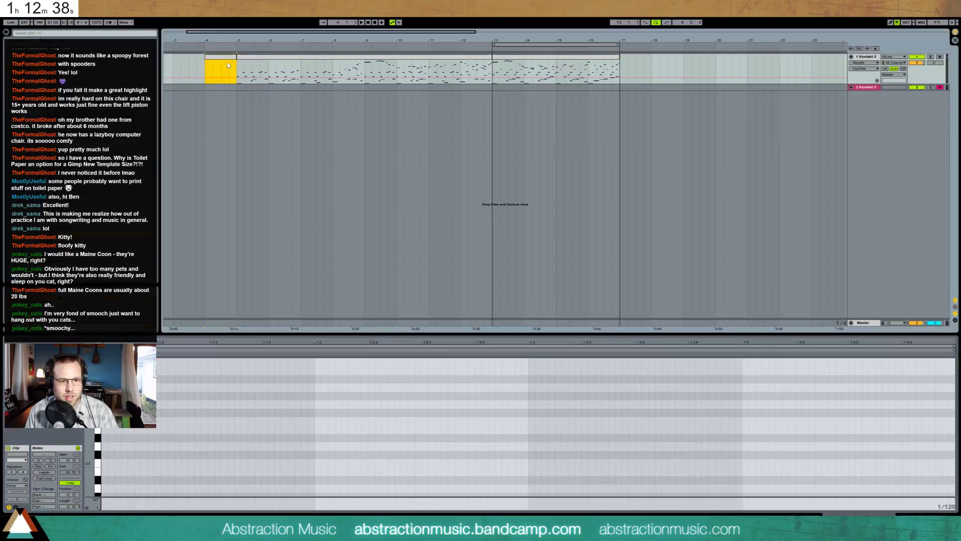
key(ctrl+v)
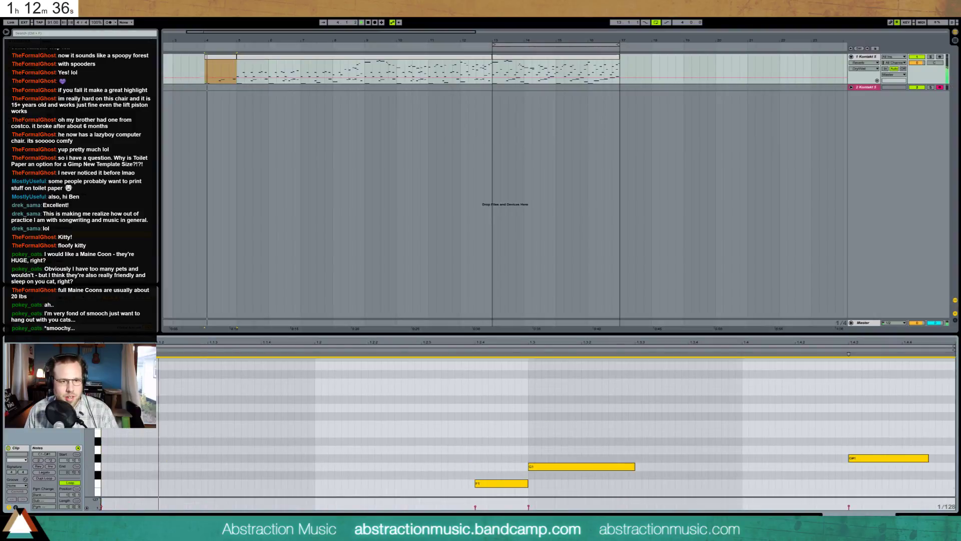
key(space)
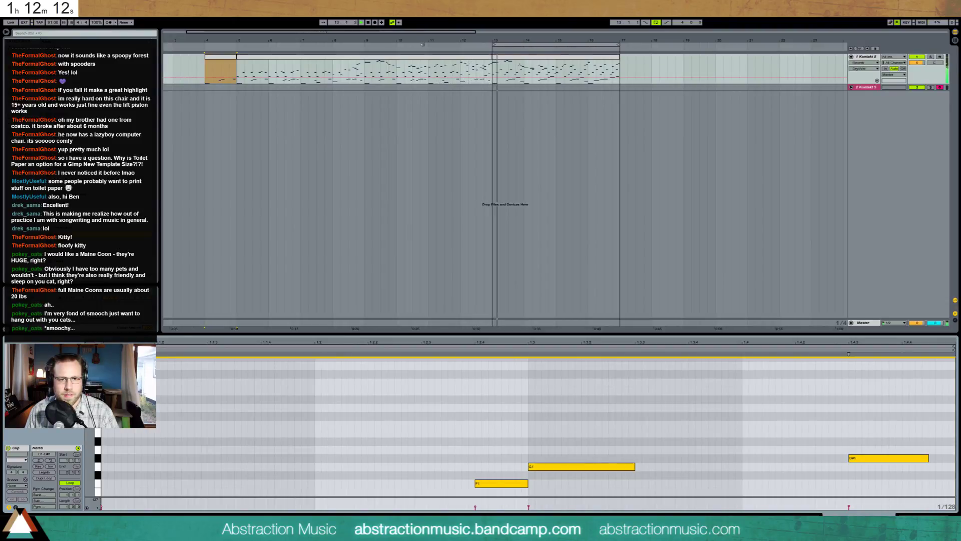
Move the four-bar clip at bar 13 two bars later to bar 15, and shift the loop range to match it
click(497, 59)
drag(497, 58, 562, 62)
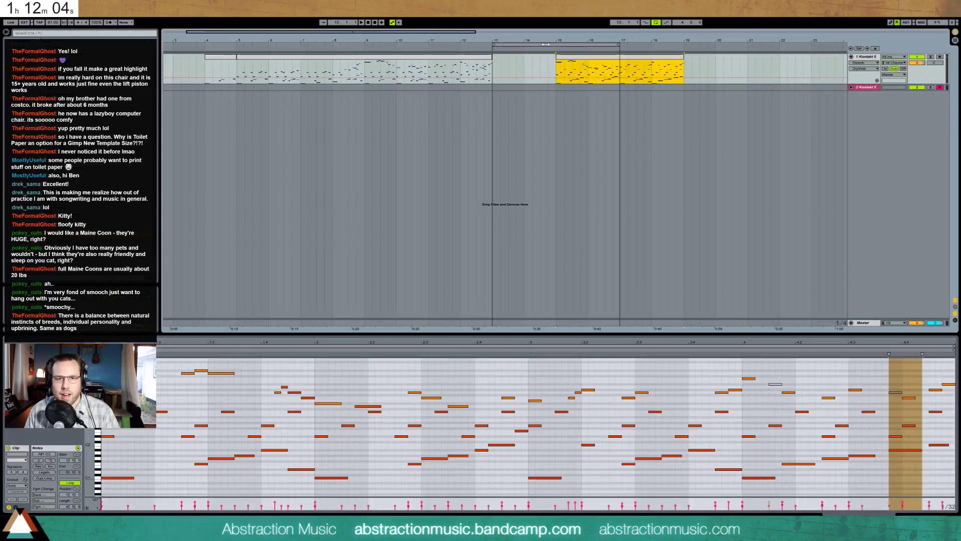
drag(548, 43, 616, 40)
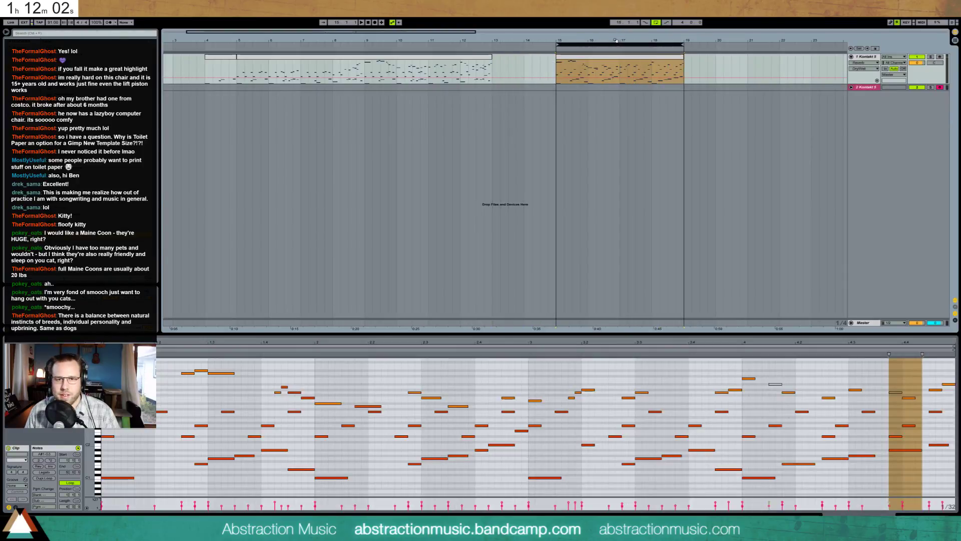
Insert an empty two-bar MIDI clip in the gap from bar 13 to bar 15 and show a wider note range
drag(493, 66, 560, 69)
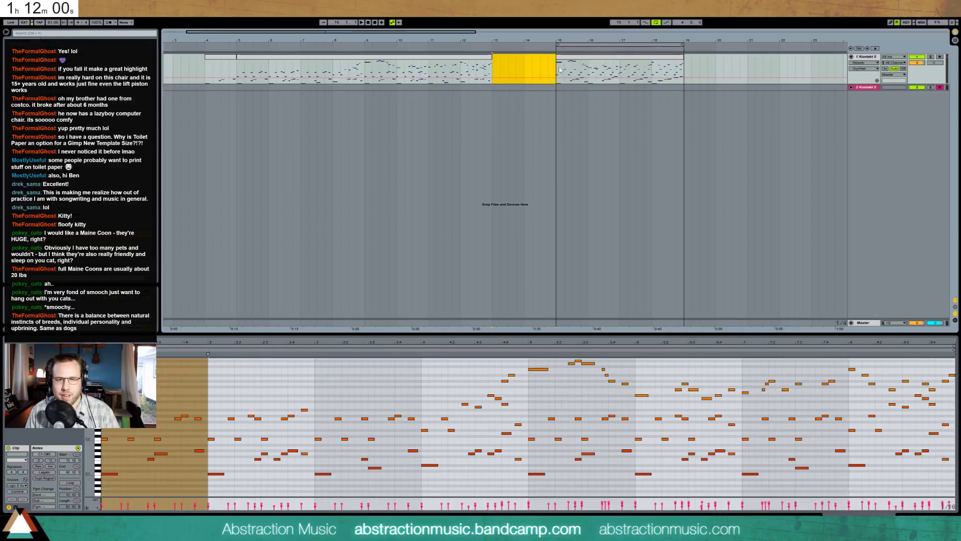
key(ctrl+shift+m)
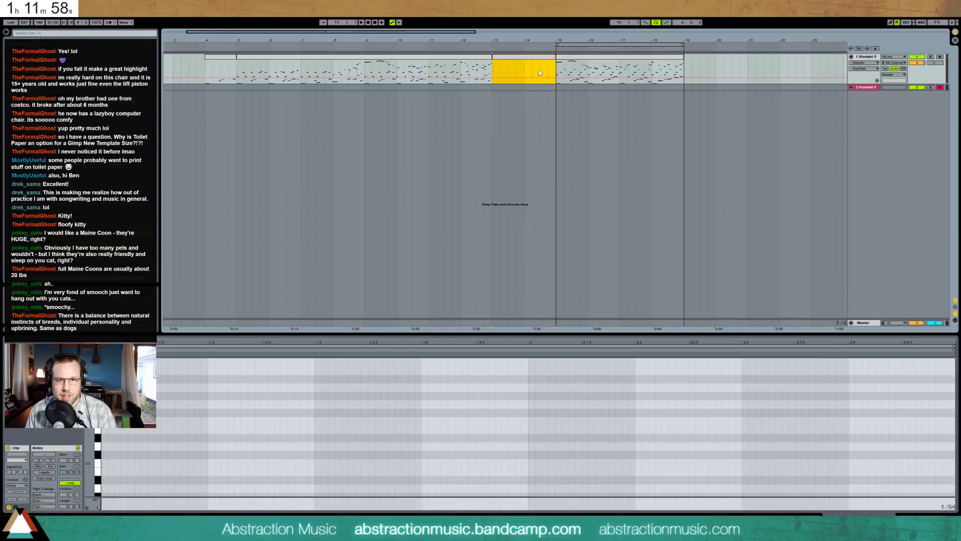
click(194, 460)
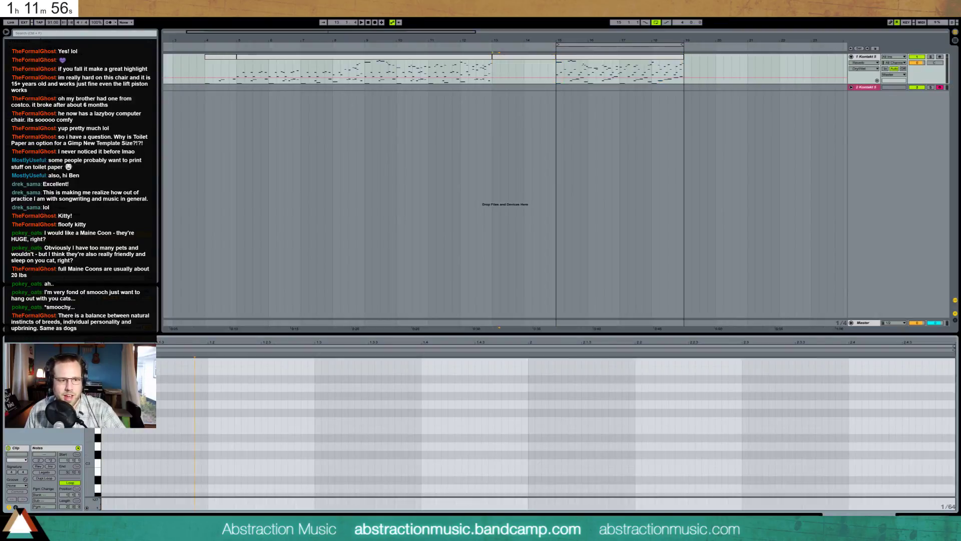
drag(88, 455, 87, 437)
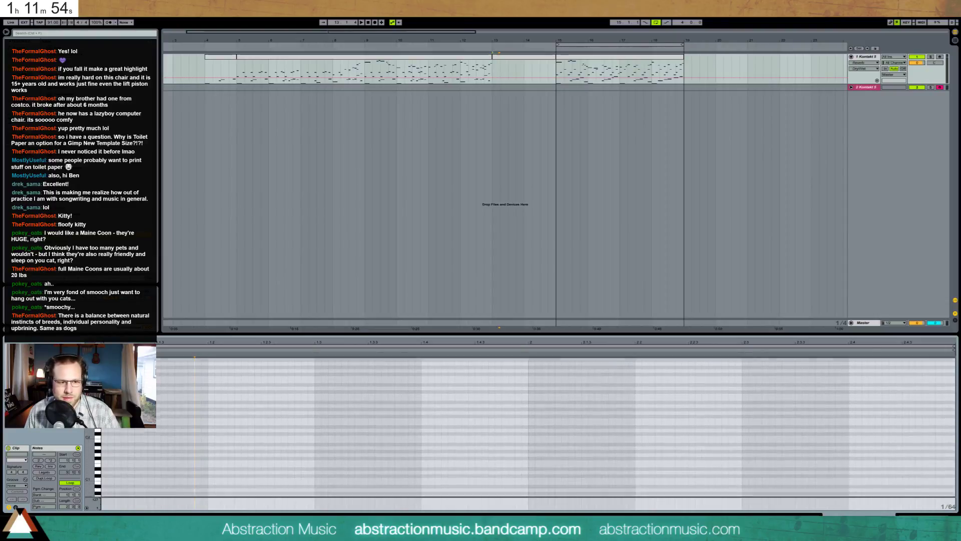
scroll(174, 364, up, 4)
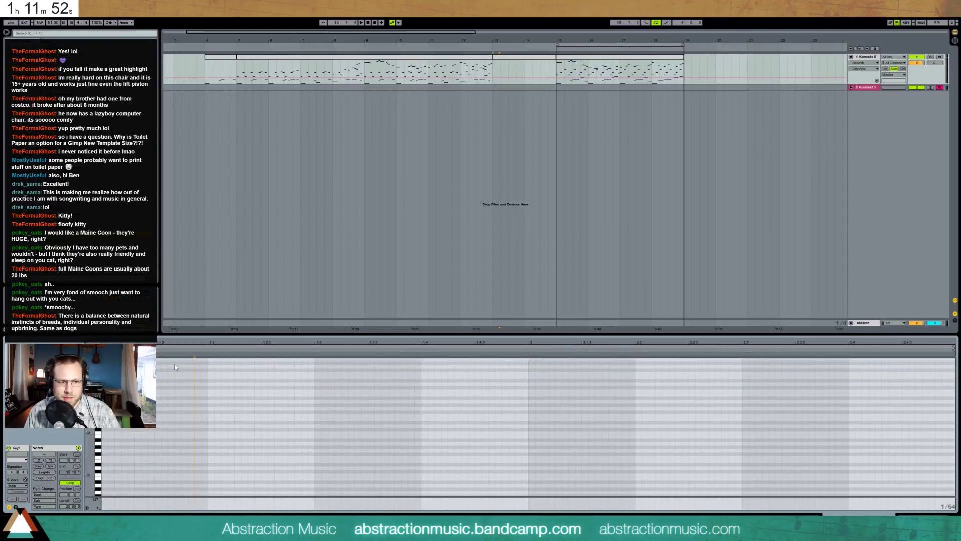
Copy the notes from the fifth and sixth bars of the eight-bar clip into the empty two-bar clip at bar 13
click(444, 56)
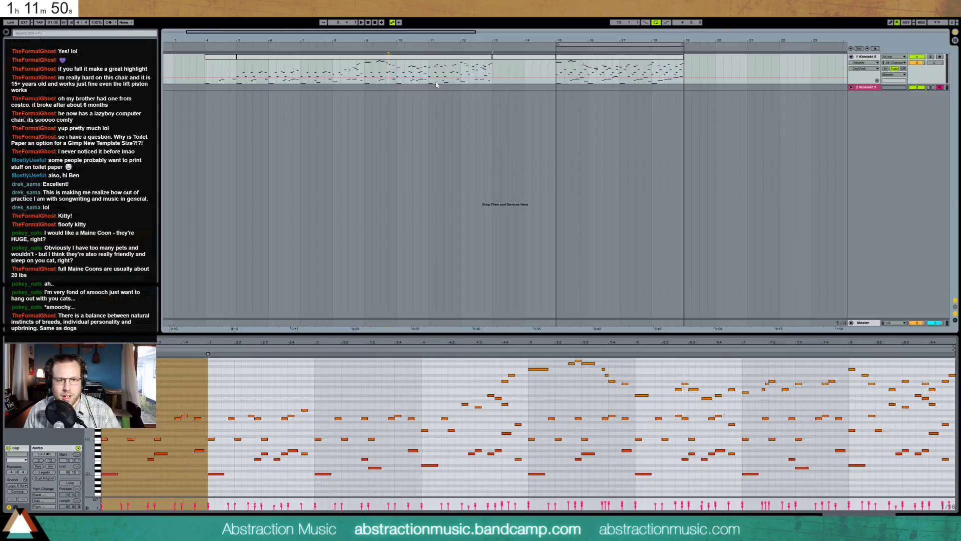
click(283, 349)
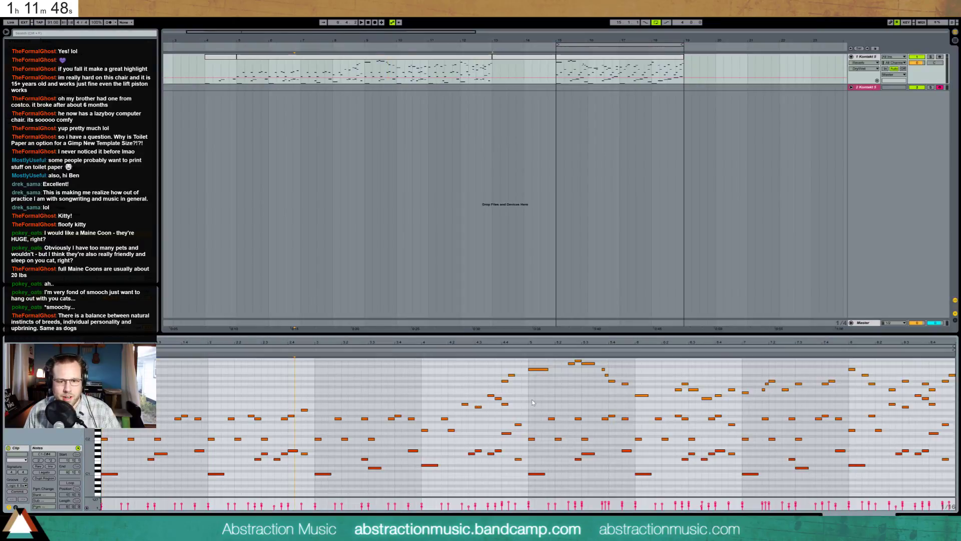
drag(532, 400, 743, 492)
drag(530, 360, 735, 360)
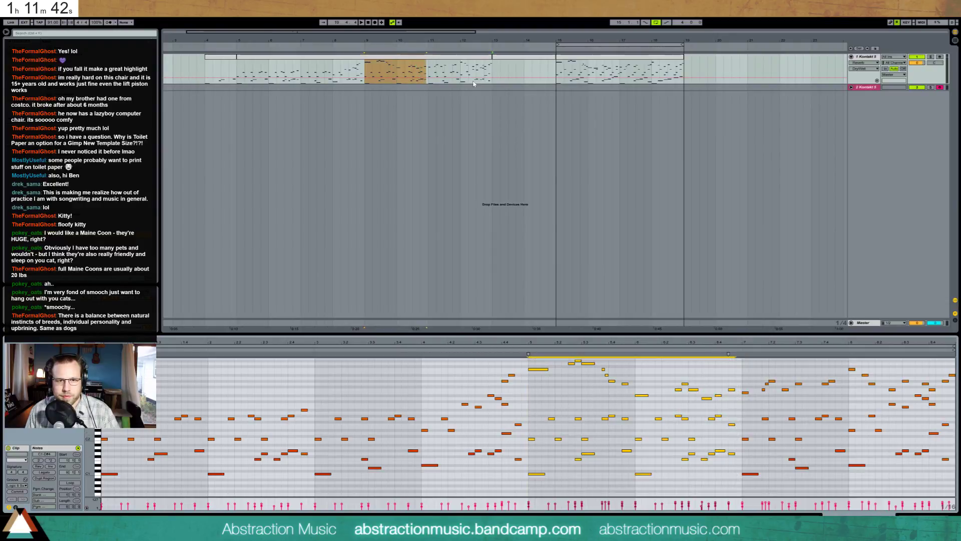
click(505, 60)
click(104, 371)
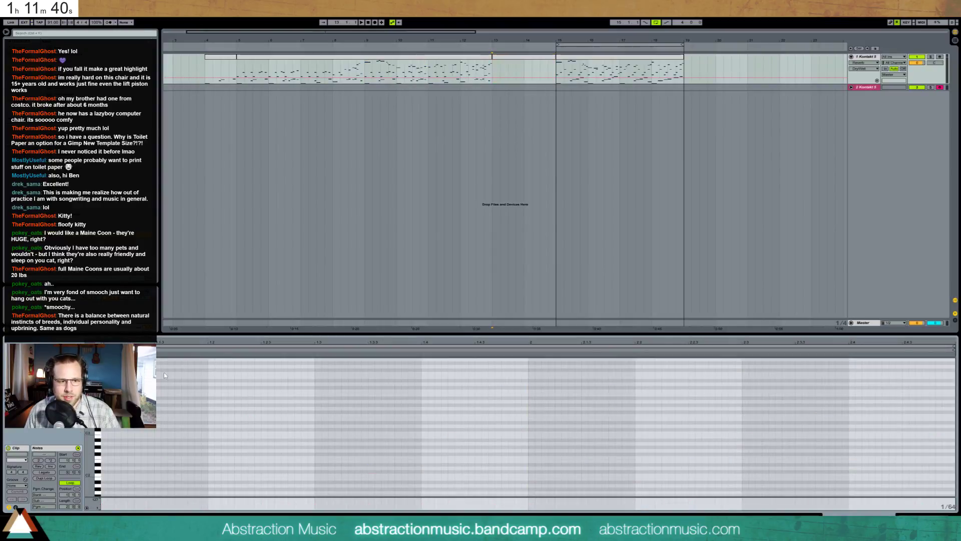
key(ctrl+v)
click(268, 371)
drag(90, 401, 75, 401)
scroll(528, 426, down, 2)
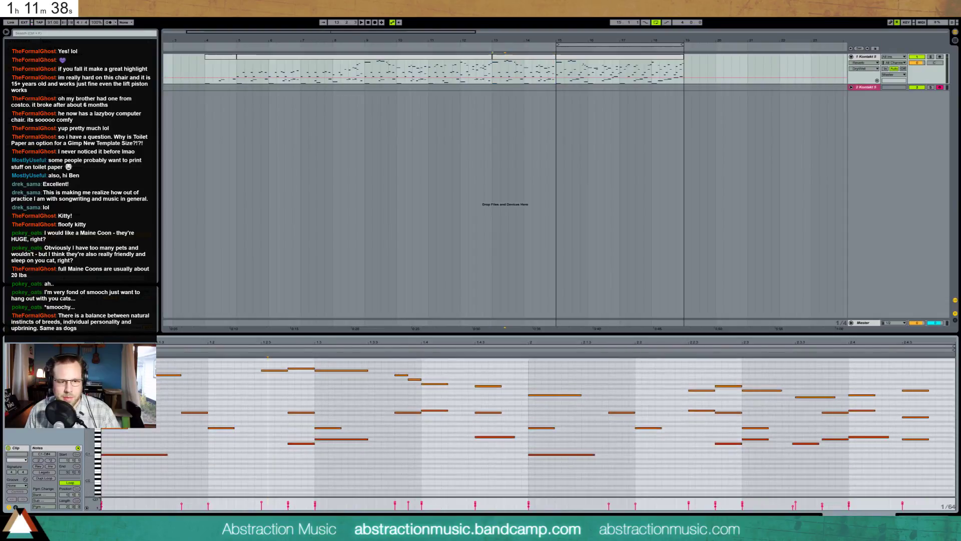
Delete the mid-register note before beat 2 and three high notes in the two-bar clip's first bar, and move its last high note a sixteenth earlier
double_click(194, 413)
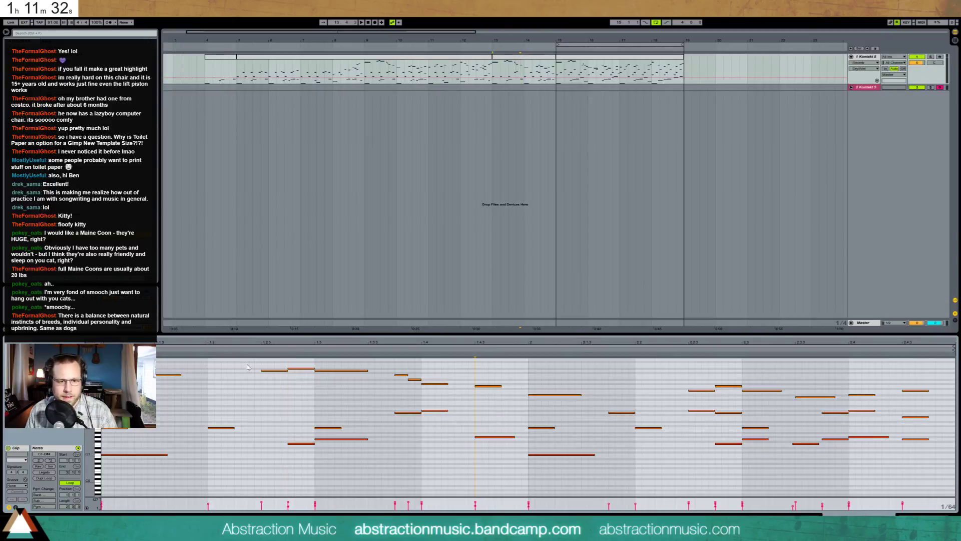
drag(247, 366, 321, 386)
key(Delete)
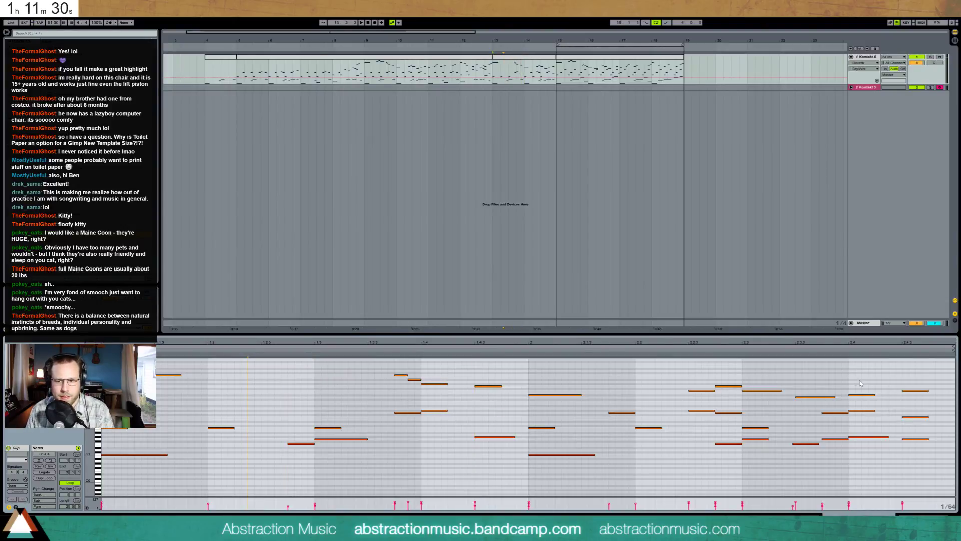
drag(909, 378, 919, 389)
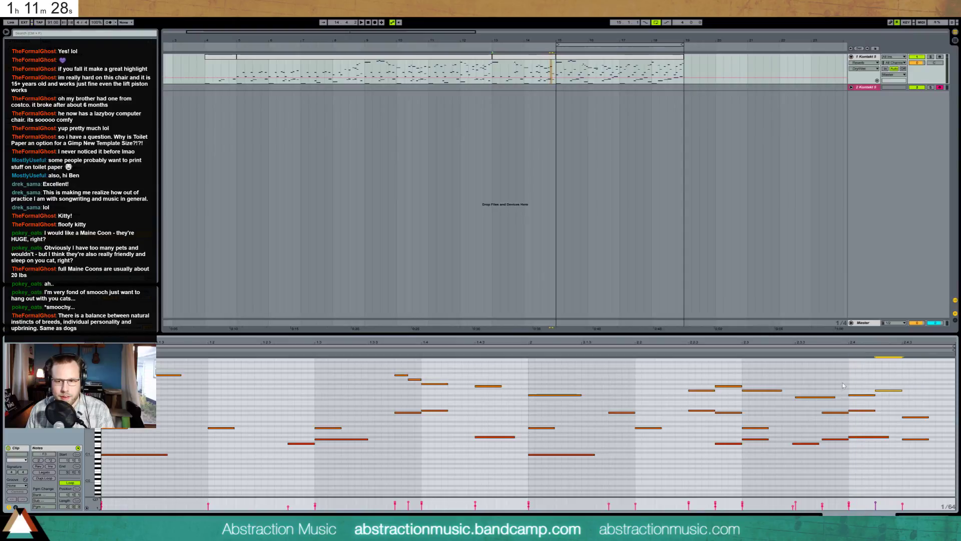
Play the end of the two-bar clip into the following four-bar clip and review the notes
scroll(740, 454, up, 5)
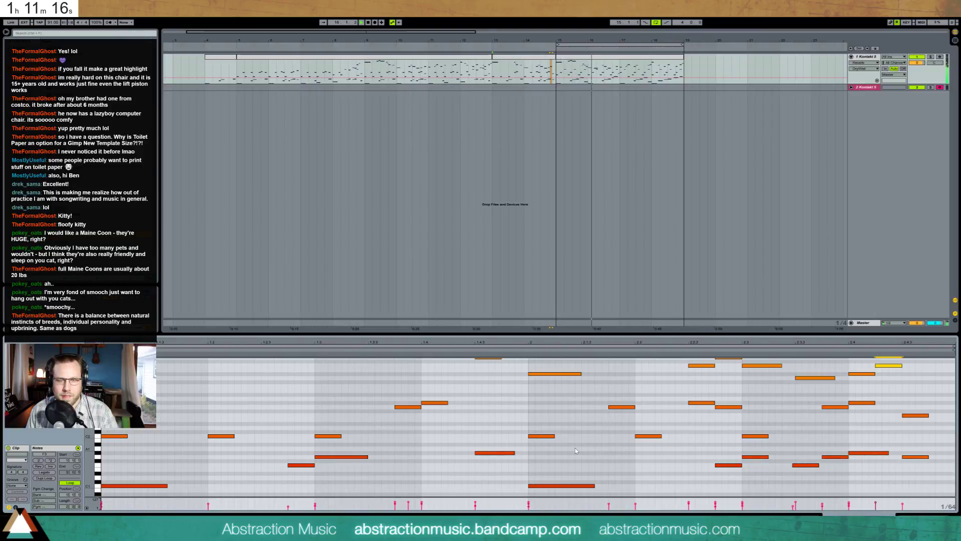
key(space)
scroll(575, 441, up, 3)
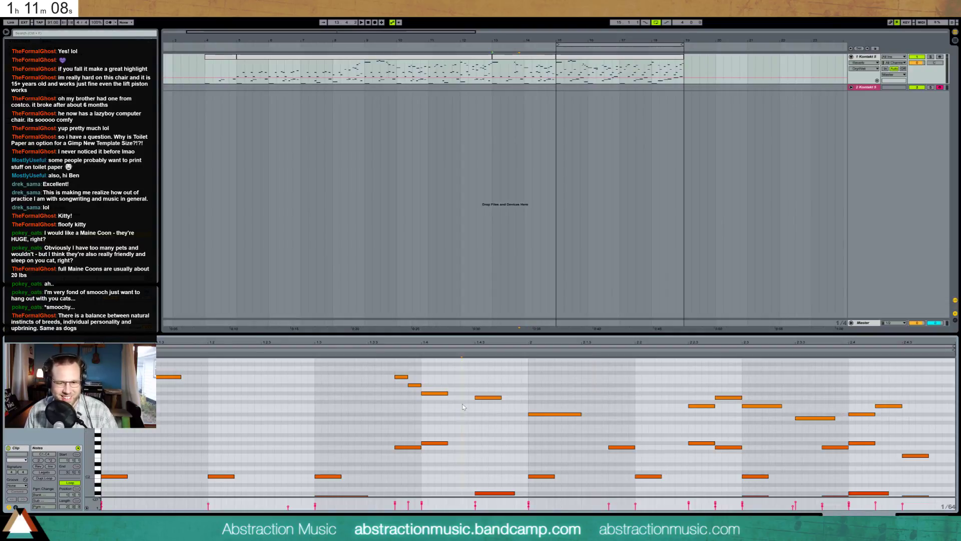
scroll(464, 415, down, 3)
scroll(423, 431, down, 2)
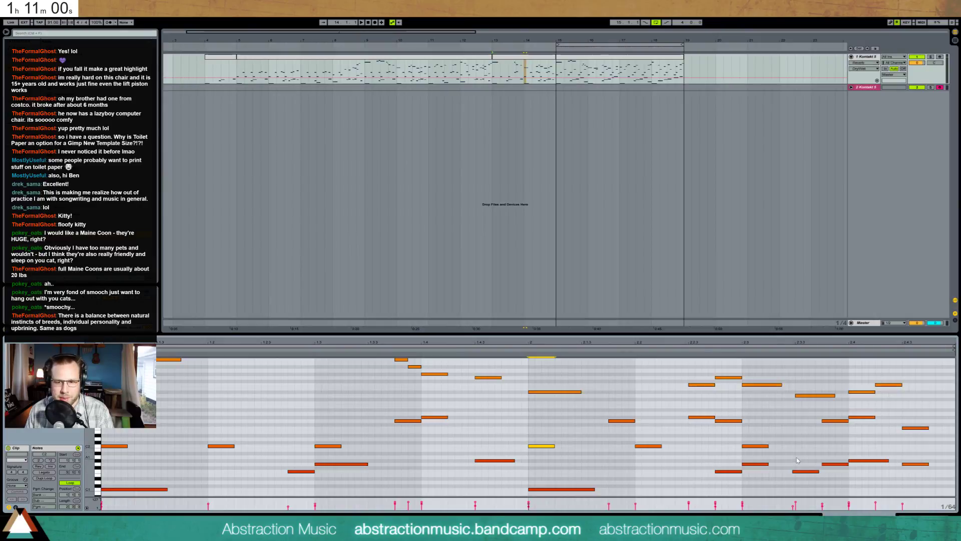
Deactivate two low notes after beat 3, the note on beat 2 and two mid-register notes in the two-bar clip's second bar
drag(795, 491, 850, 457)
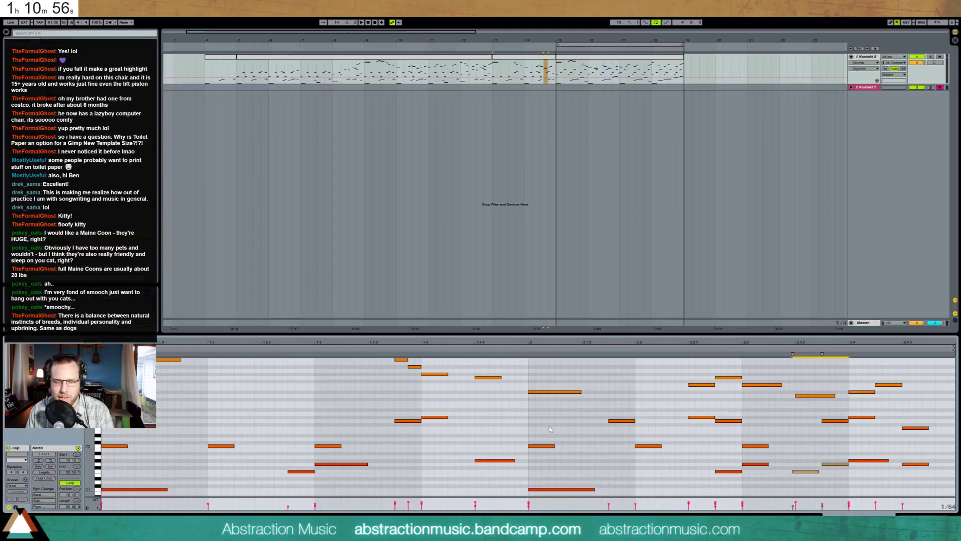
click(647, 445)
key(0)
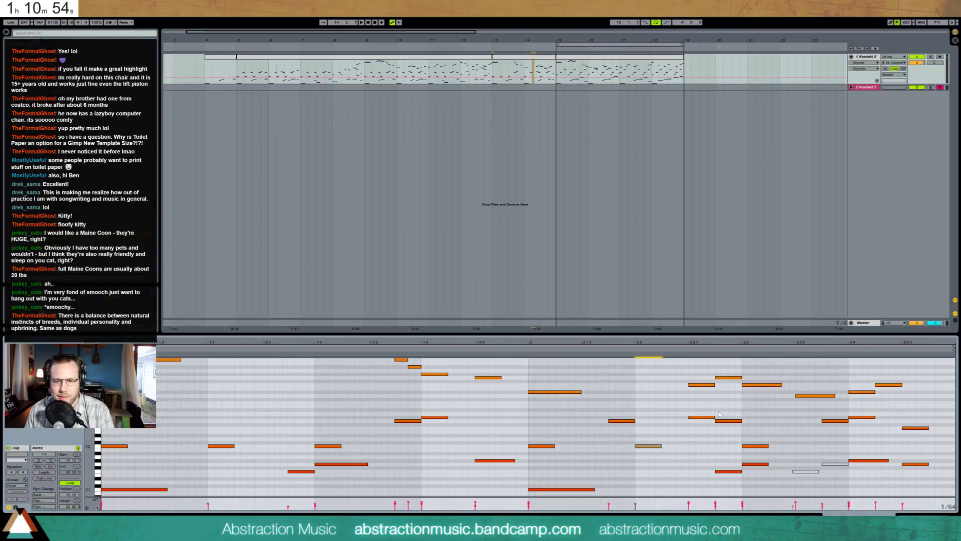
click(701, 416)
key(0)
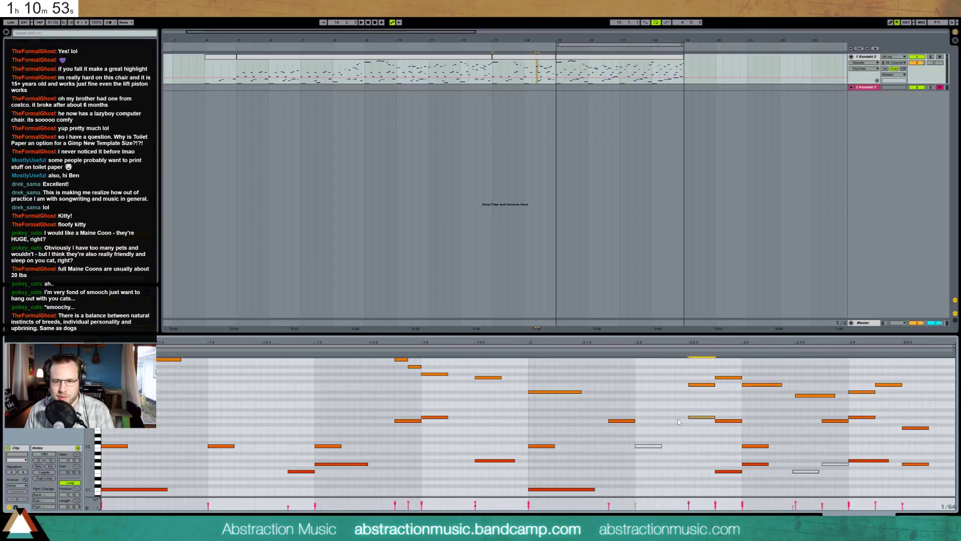
click(830, 421)
key(0)
click(763, 410)
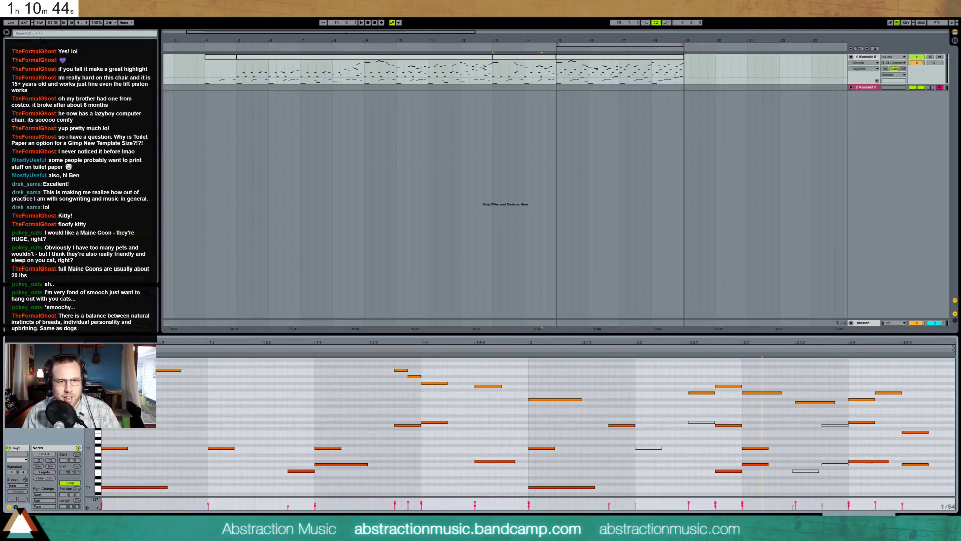
click(528, 60)
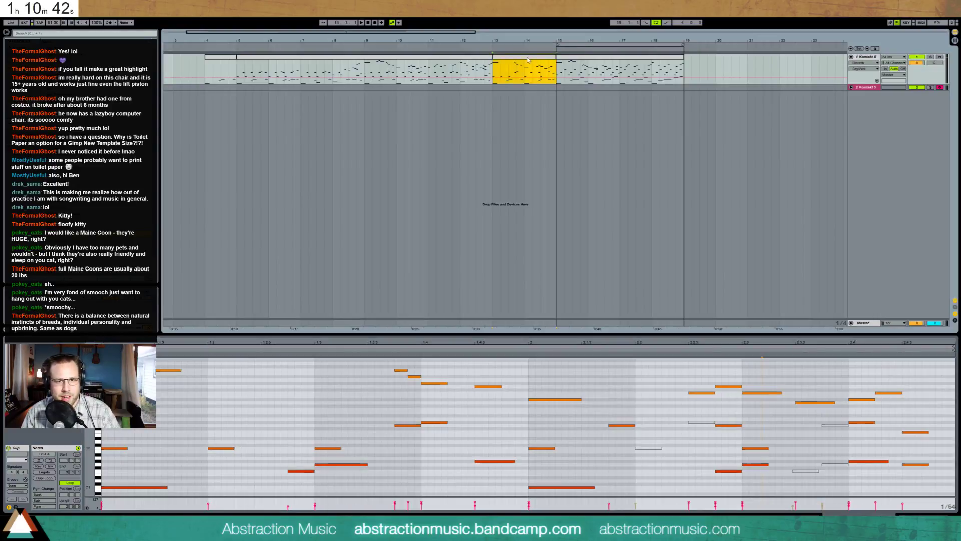
click(834, 380)
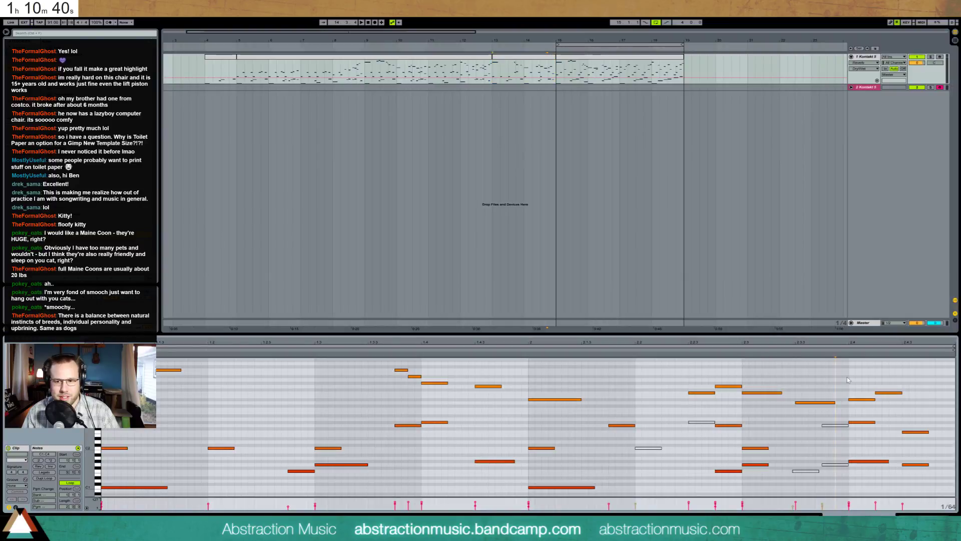
drag(862, 377, 893, 409)
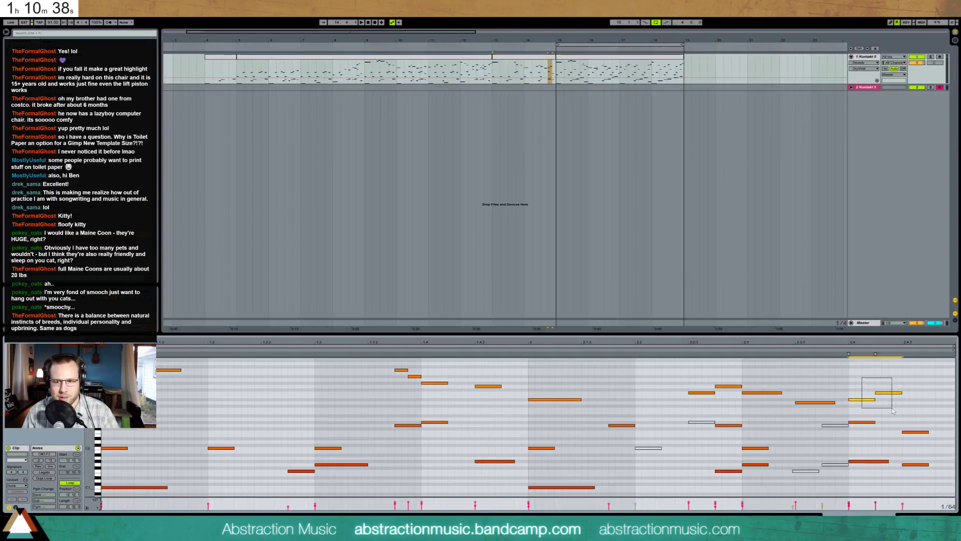
click(858, 382)
scroll(789, 381, down, 3)
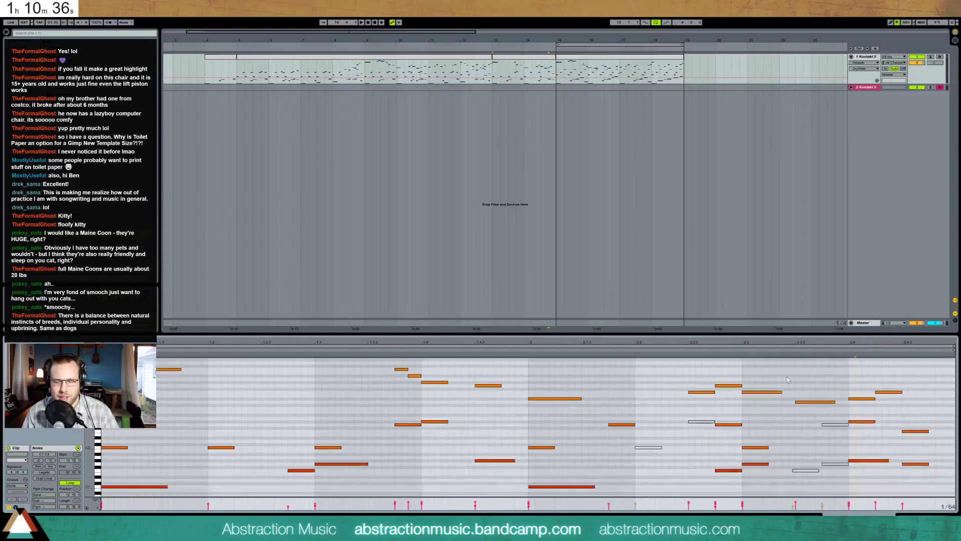
scroll(790, 381, up, 3)
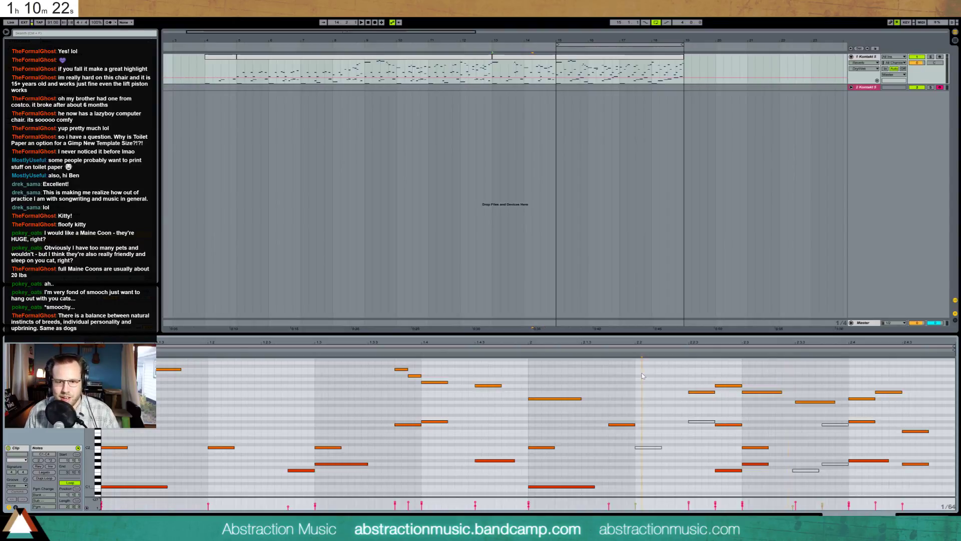
Deactivate the lower mid-register note on beat 3 of the two-bar clip's second bar, and play the arrangement from bar 9
click(808, 402)
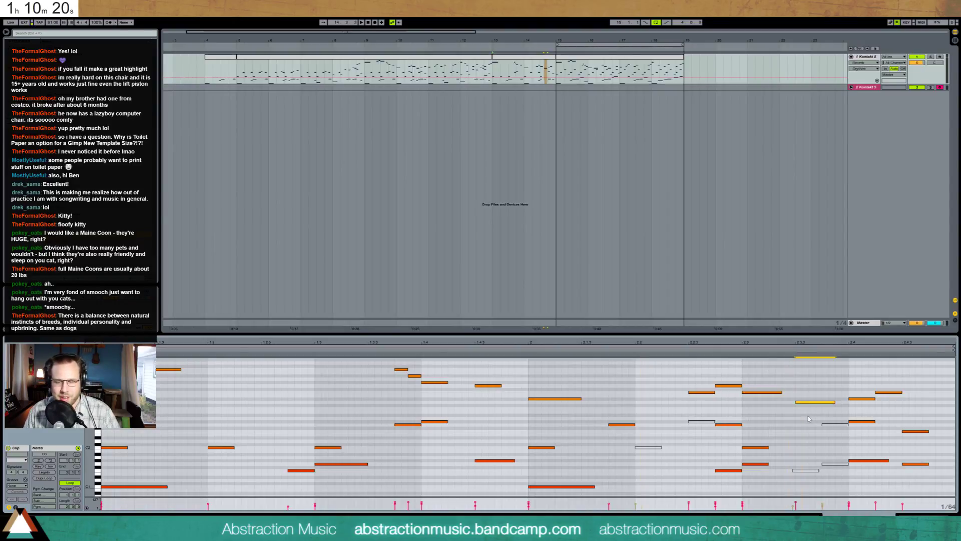
click(764, 392)
click(762, 447)
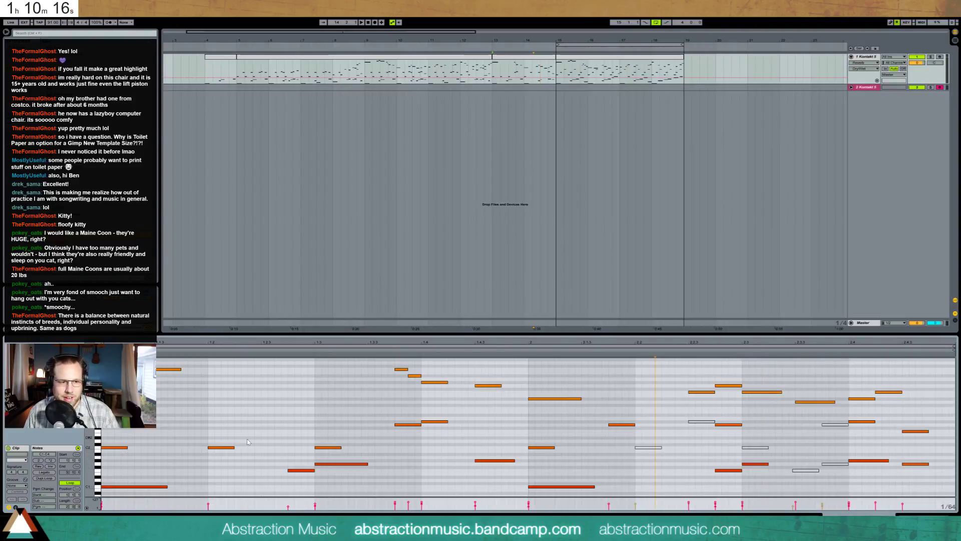
click(365, 65)
key(space)
click(432, 150)
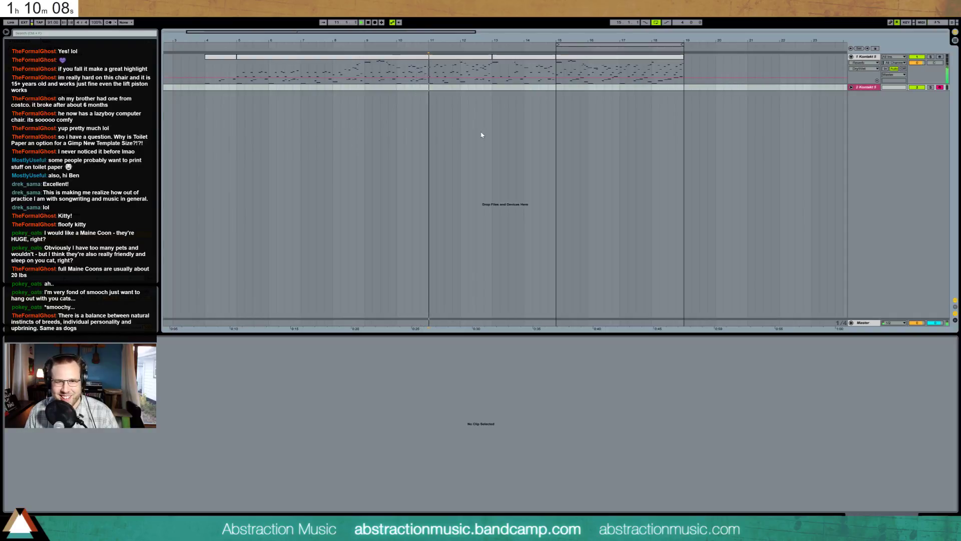
Replace the last two high melody notes in the two-bar clip with three rising notes leading into bar 15
click(485, 63)
drag(930, 371, 950, 393)
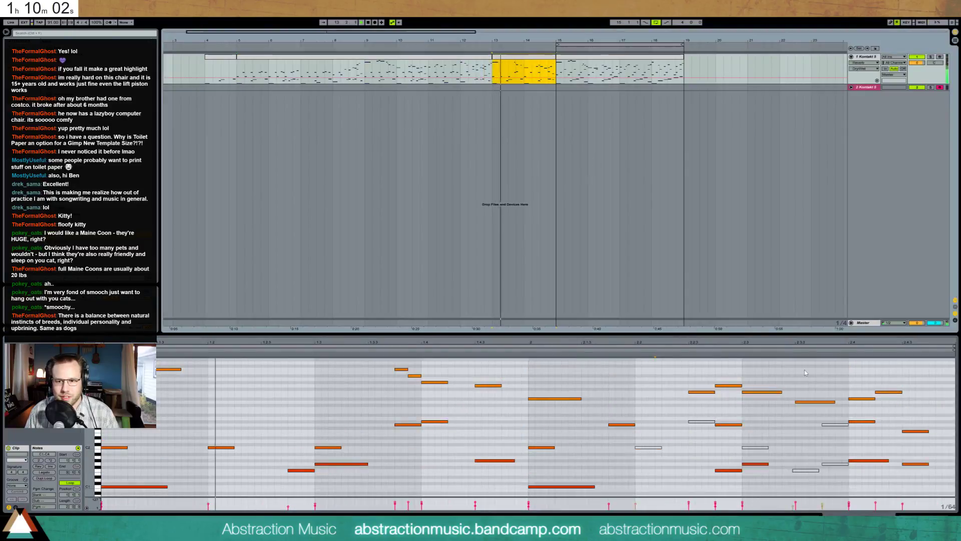
drag(903, 374, 848, 402)
key(Delete)
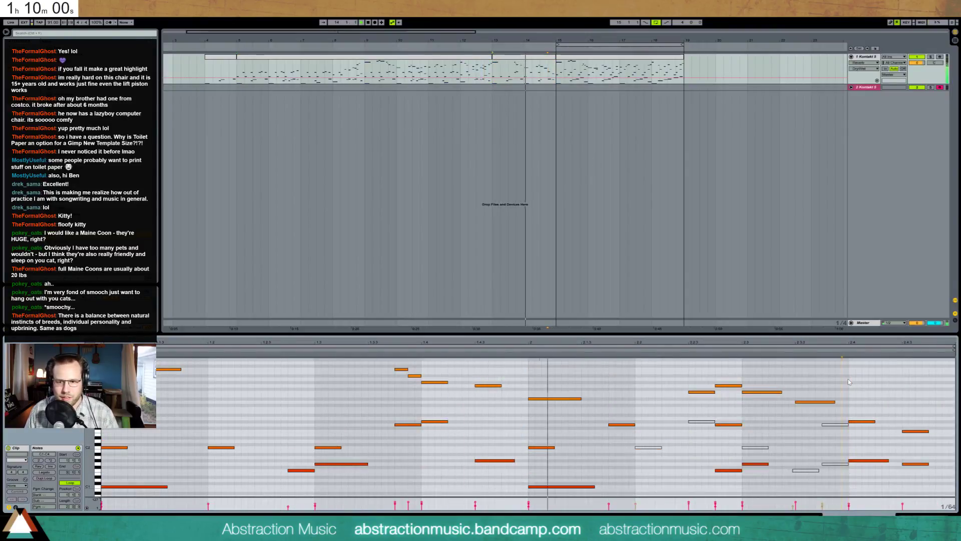
key(ctrl+z)
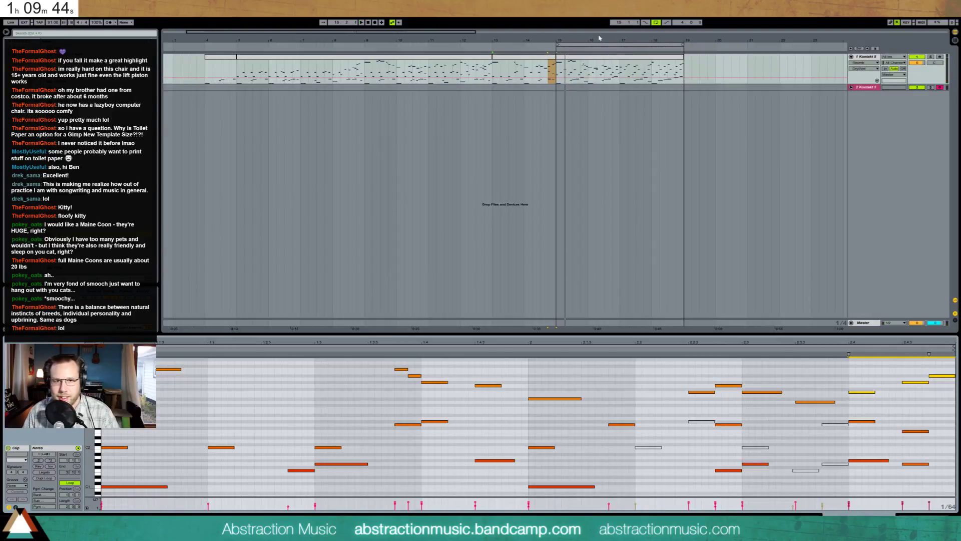
Play the whole arrangement from the one-bar intro at bar 4
drag(460, 34, 579, 33)
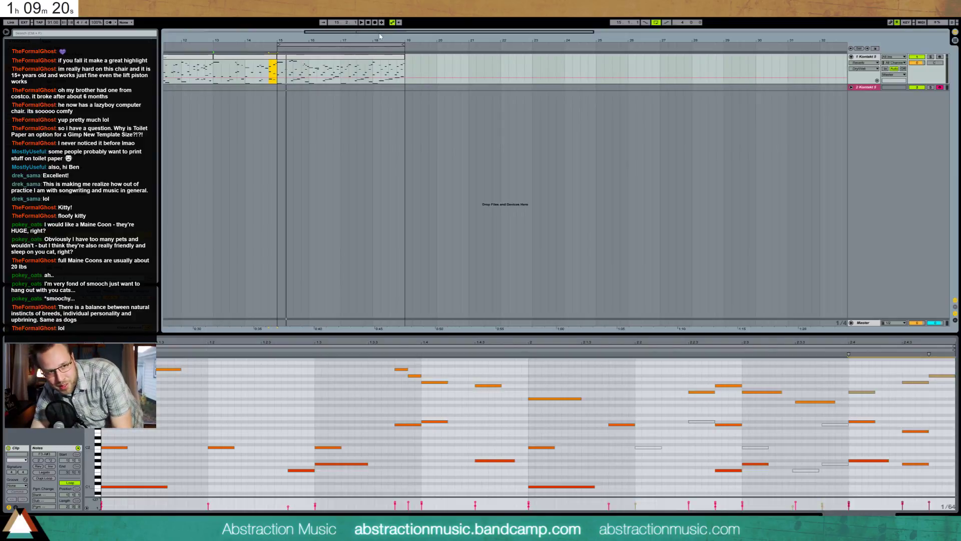
drag(380, 36, 236, 55)
click(231, 46)
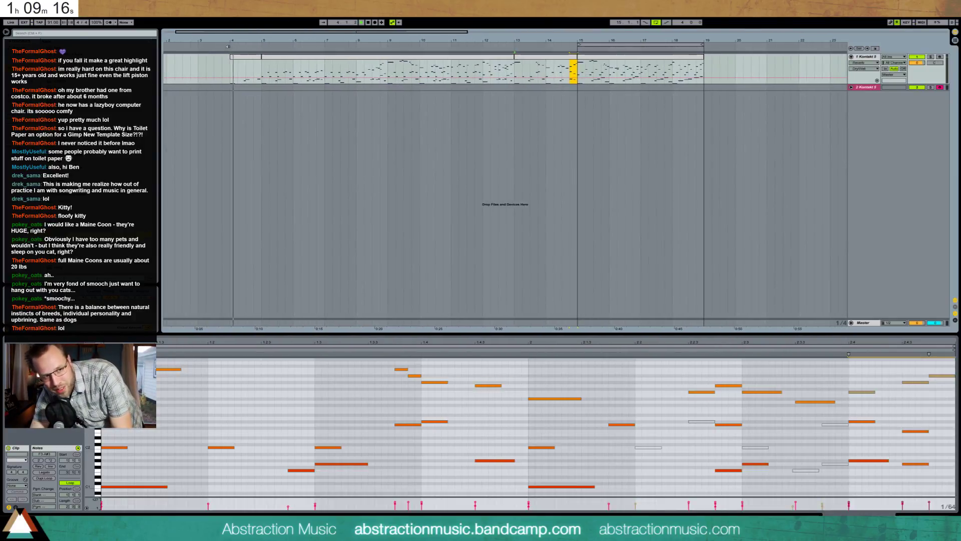
click(227, 47)
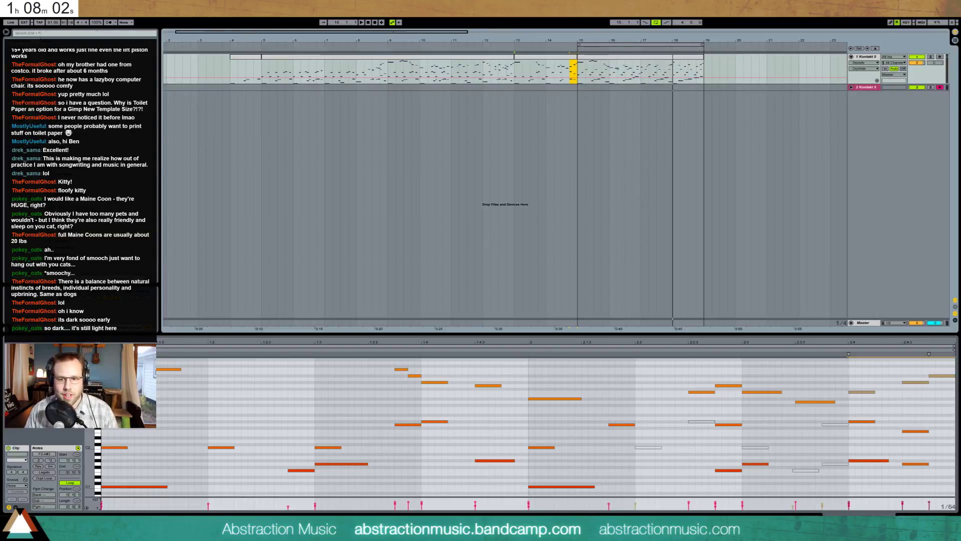
Duplicate the four-bar clip at bar 15 to bar 19 and colour the copy red
drag(409, 33, 409, 17)
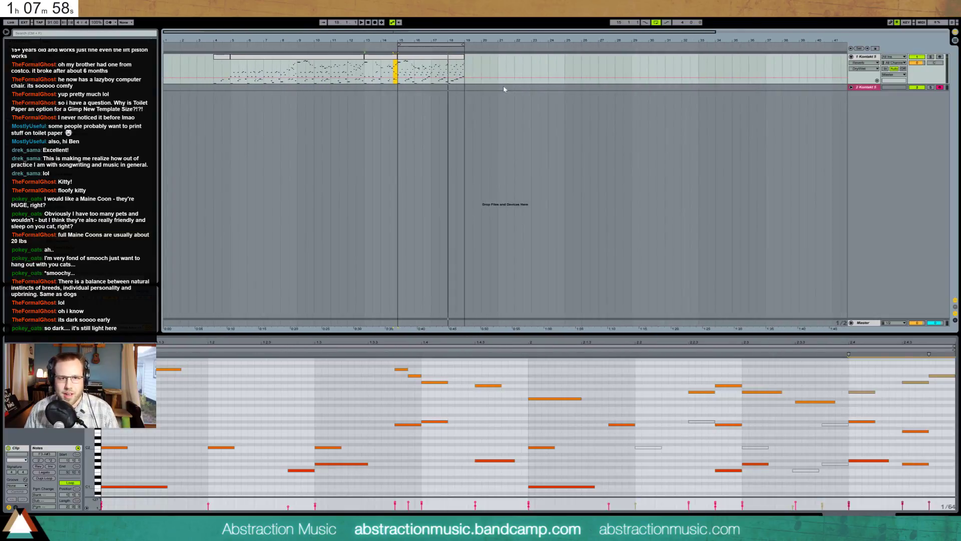
drag(495, 71, 789, 55)
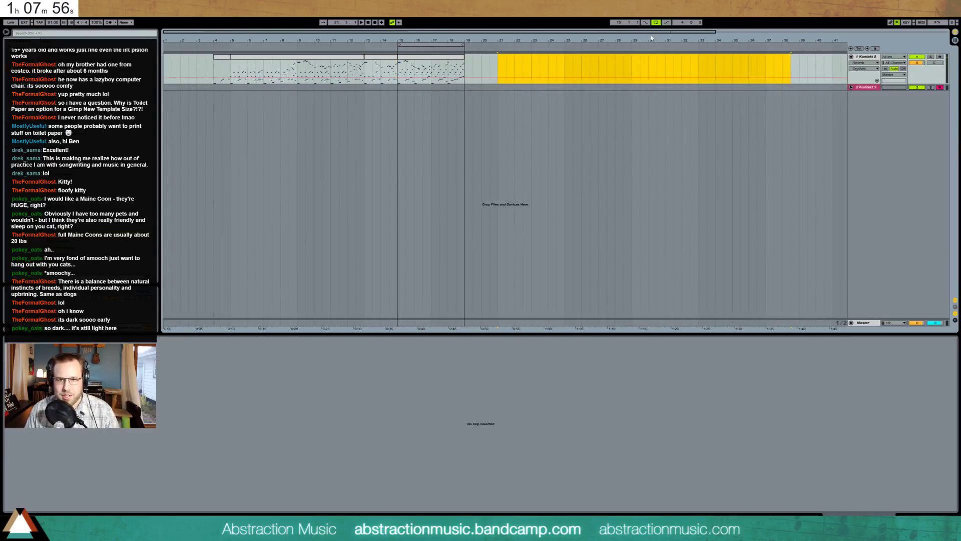
drag(652, 38, 682, 33)
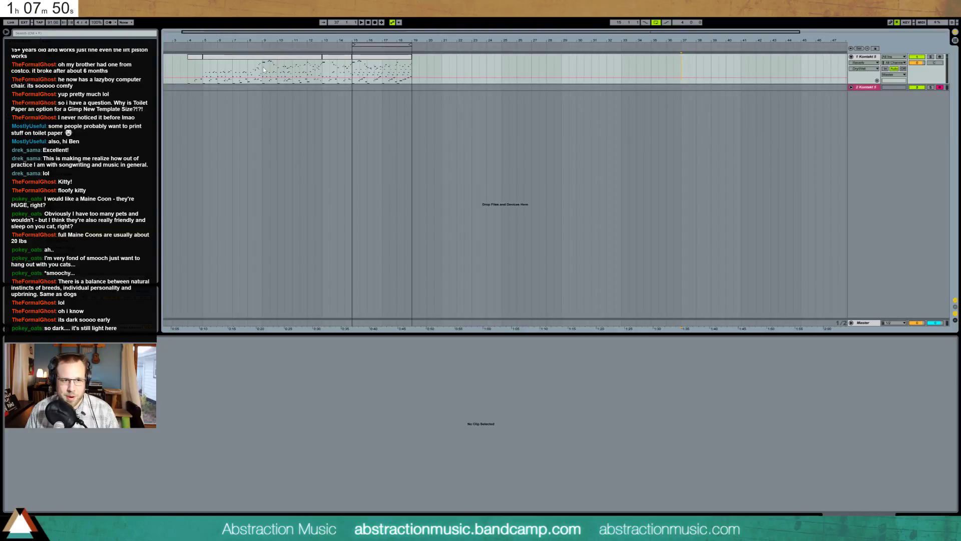
drag(262, 70, 330, 68)
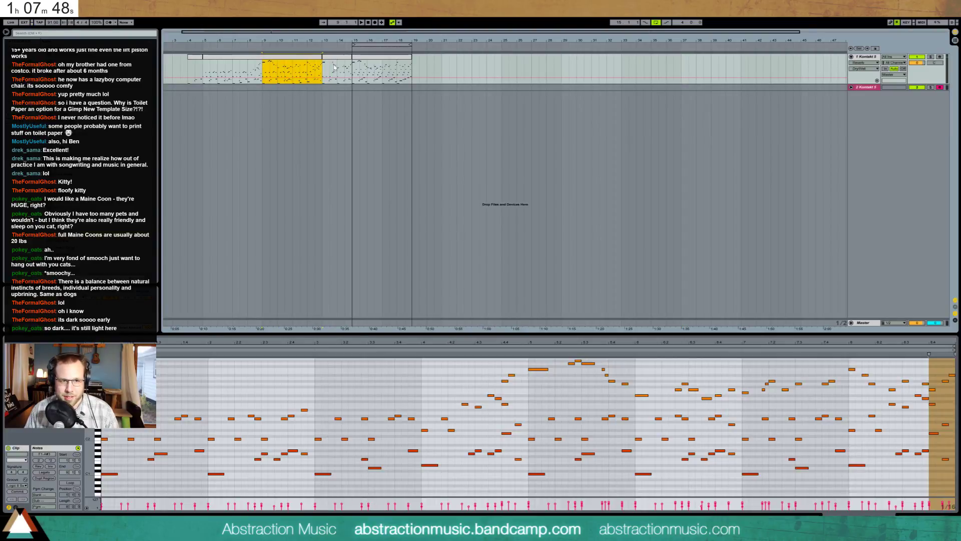
click(366, 60)
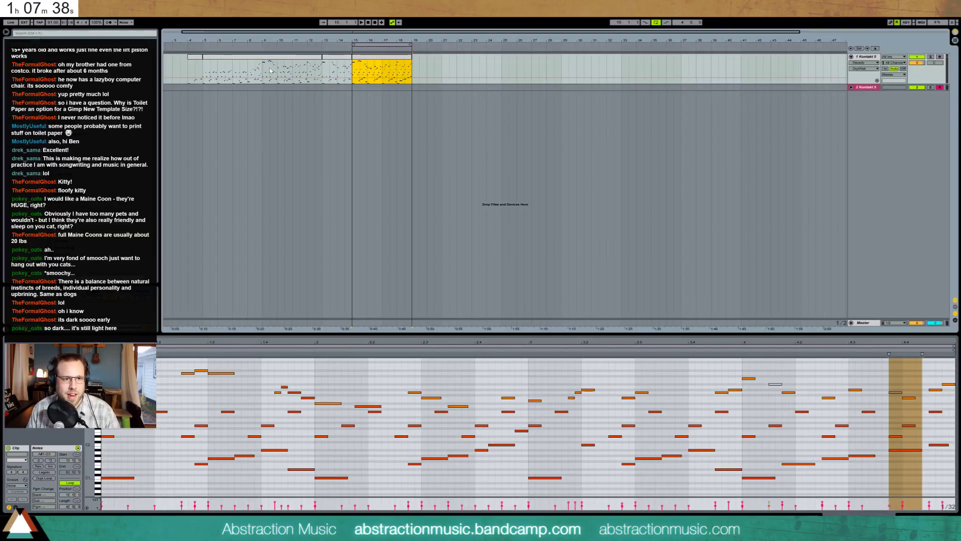
click(286, 70)
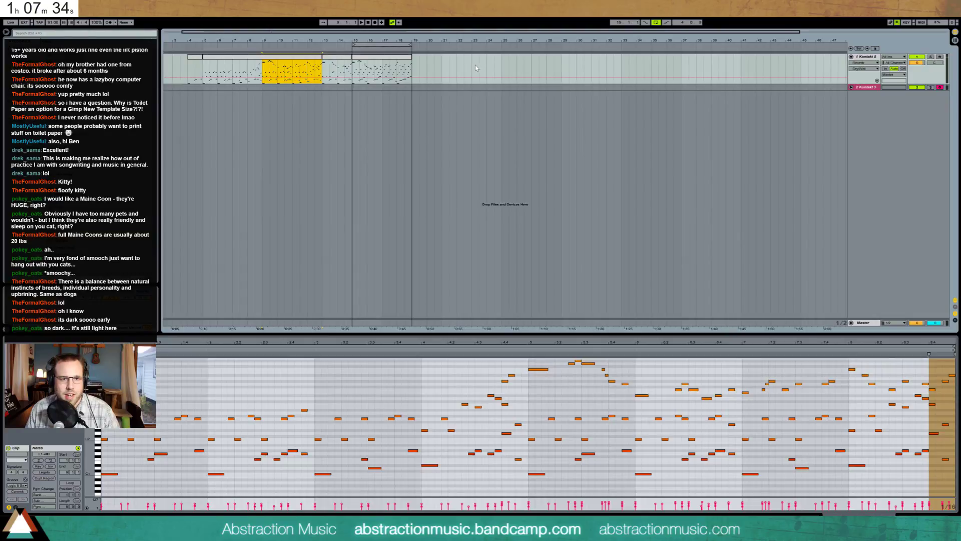
click(408, 63)
key(ctrl+d)
right_click(423, 56)
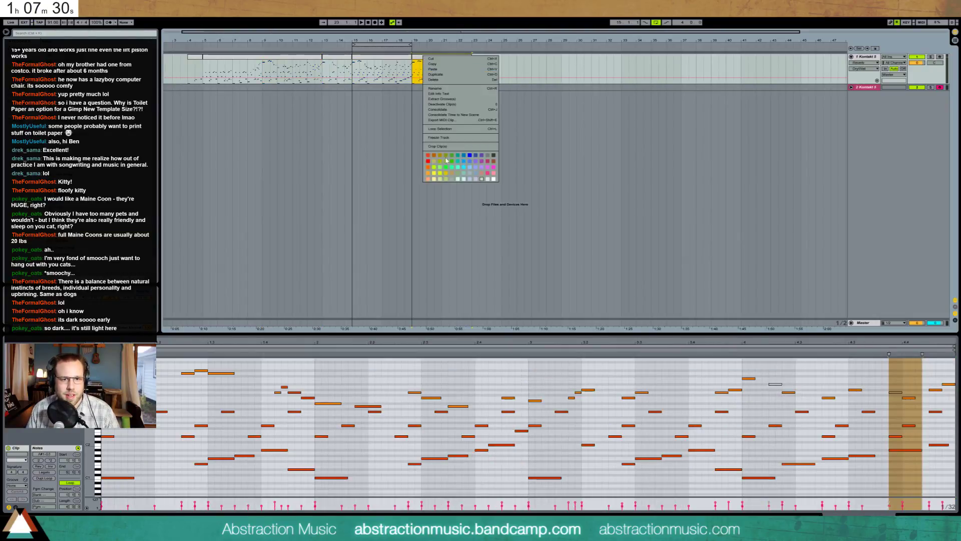
click(429, 166)
Copy the four bars starting at bar 9 to bar 23 and colour the pasted clip red
drag(266, 68, 322, 70)
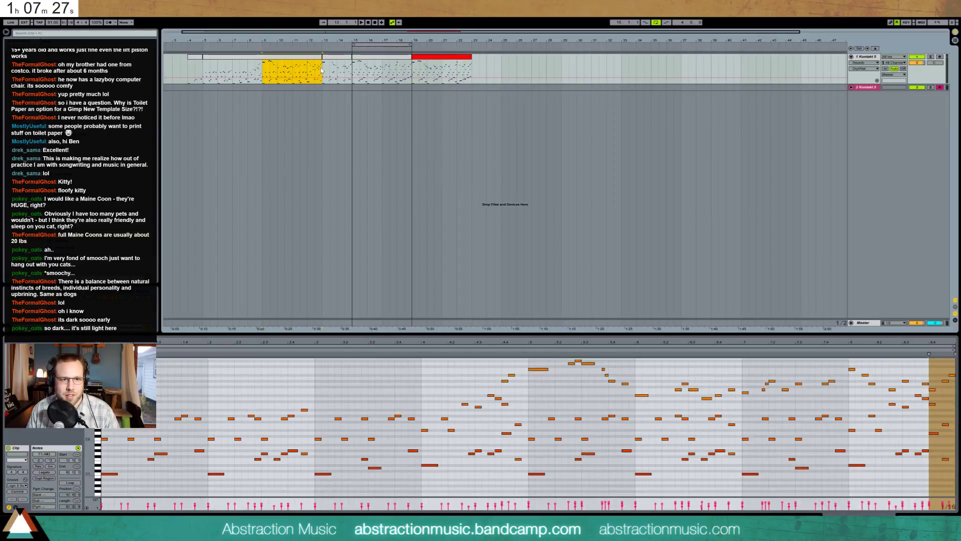
click(476, 65)
key(ctrl+v)
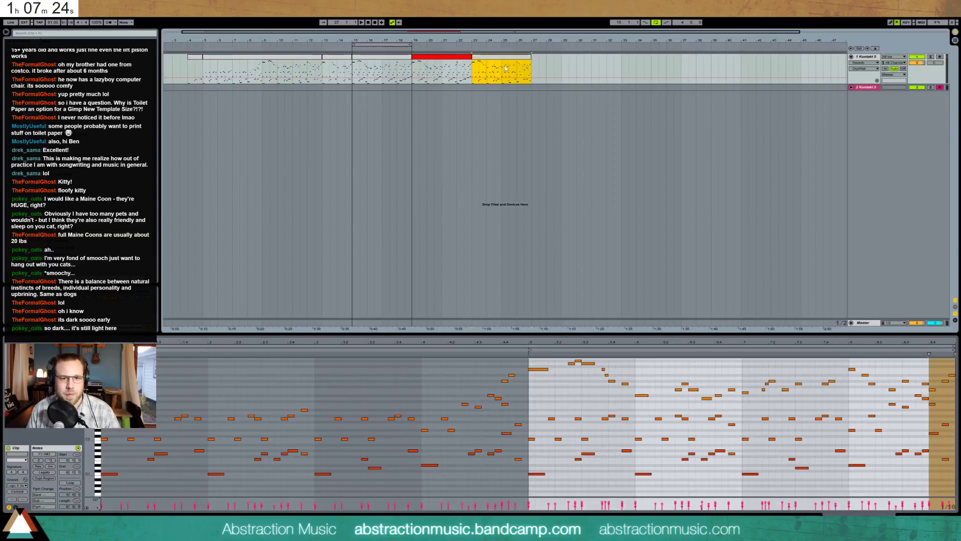
right_click(519, 59)
click(526, 167)
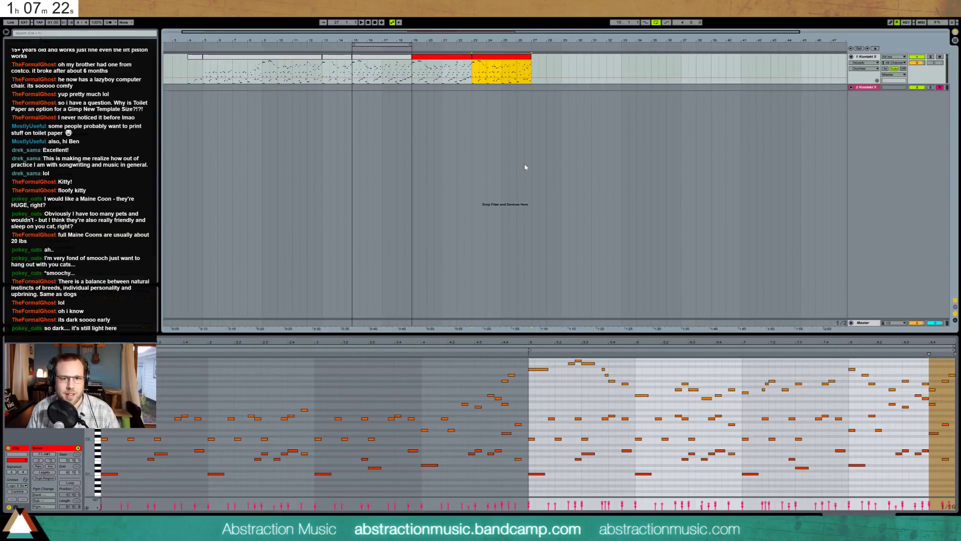
Insert an empty four-bar clip at bar 27 and shorten it to two bars
drag(569, 70, 590, 71)
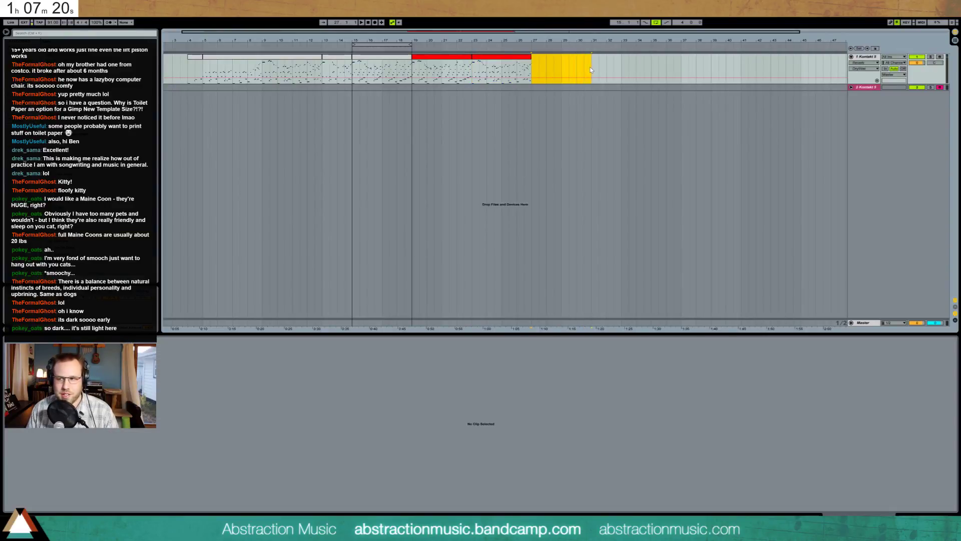
key(ctrl+shift+m)
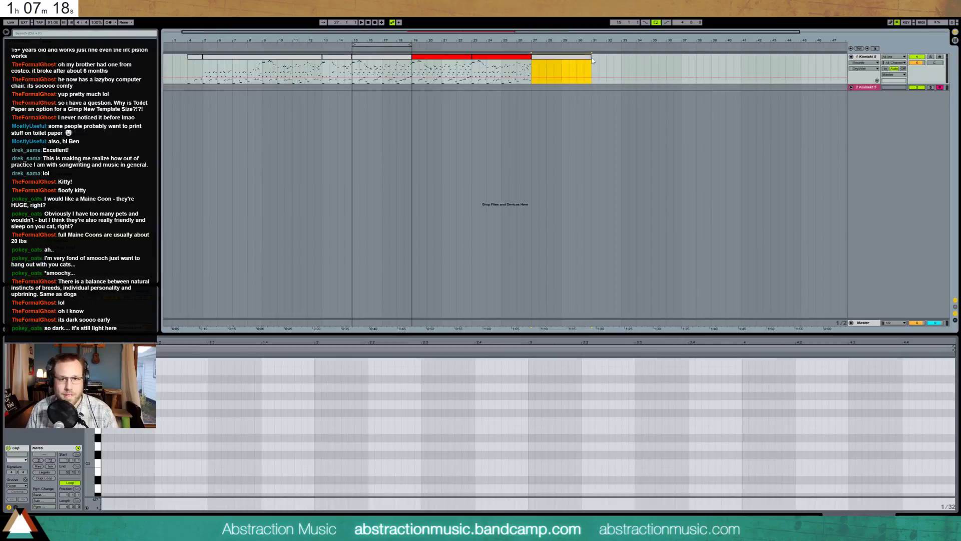
drag(593, 60, 561, 61)
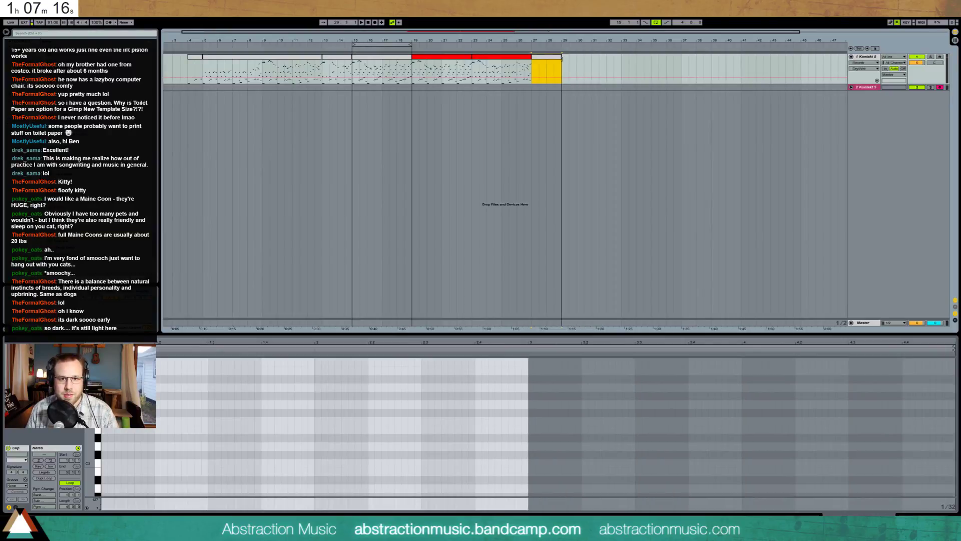
Insert a 5/4 time signature change at bar 27 and replace the empty clip there with one spanning two 5/4 bars
right_click(531, 49)
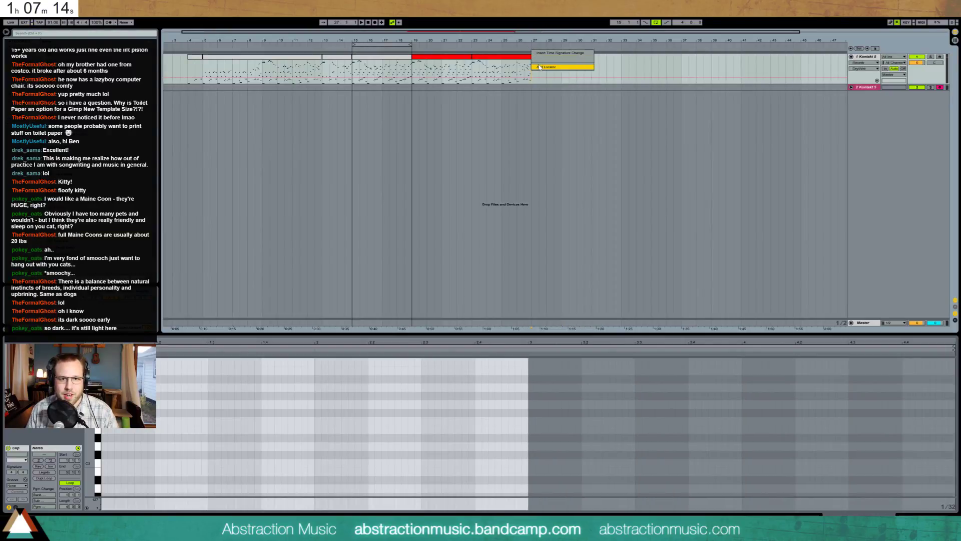
click(544, 55)
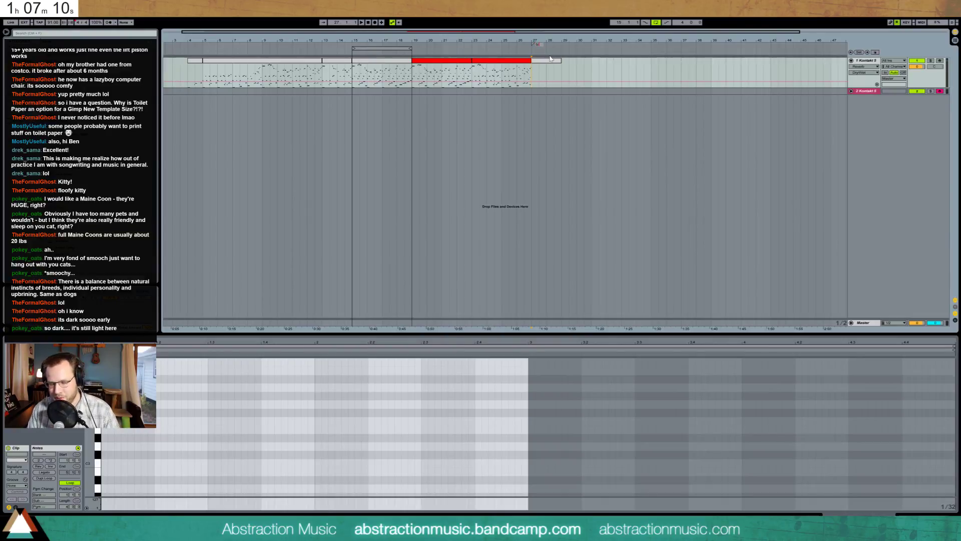
key(Return)
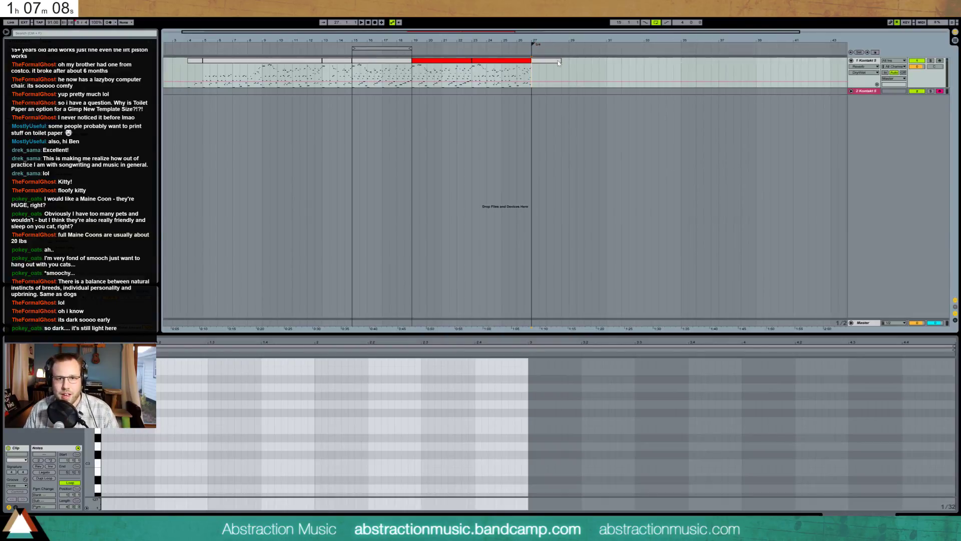
drag(548, 75, 570, 75)
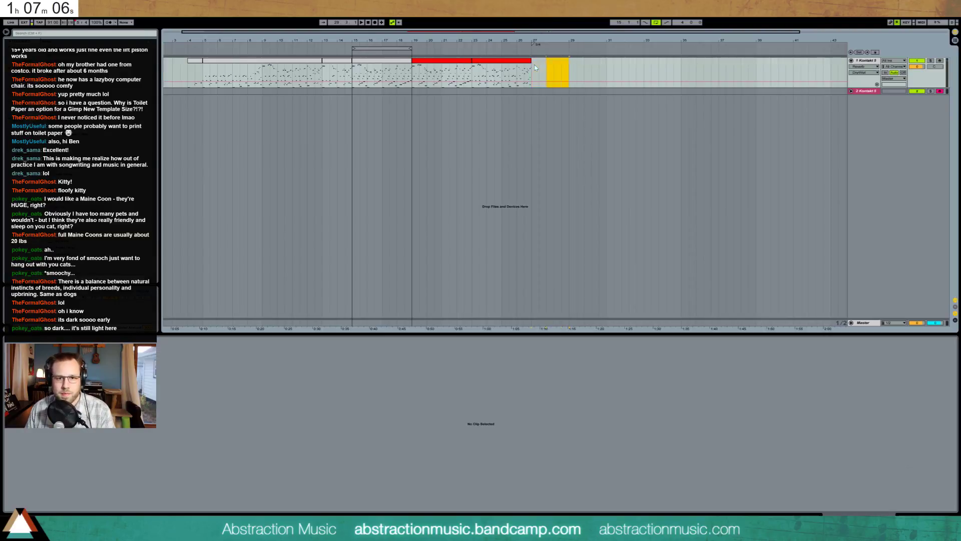
key(ctrl+shift+m)
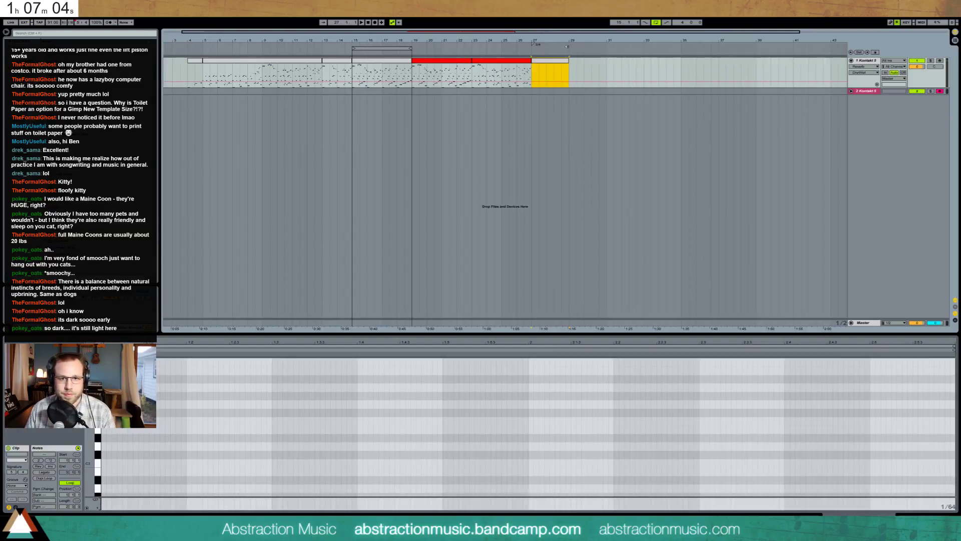
Insert a 4/4 time signature change at bar 29, where the empty clip ends
right_click(569, 47)
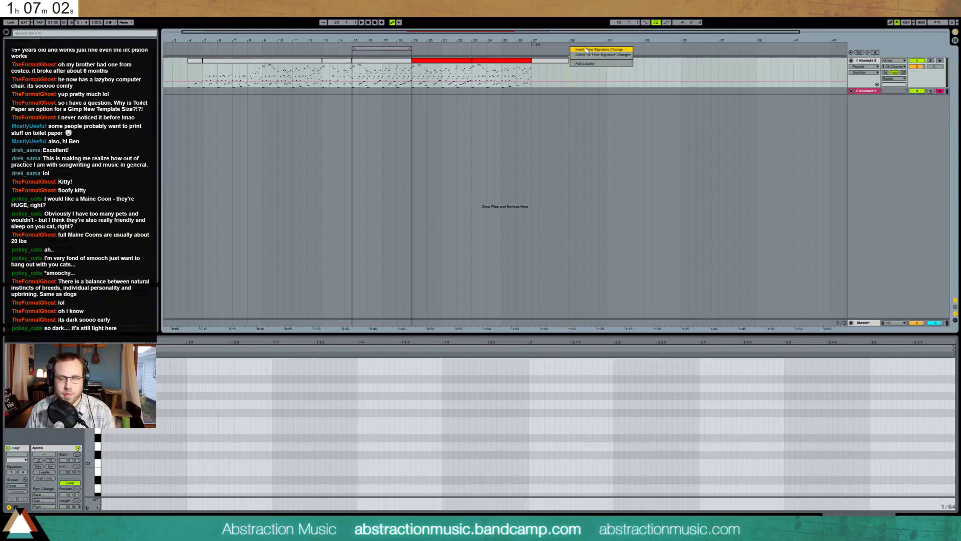
click(587, 51)
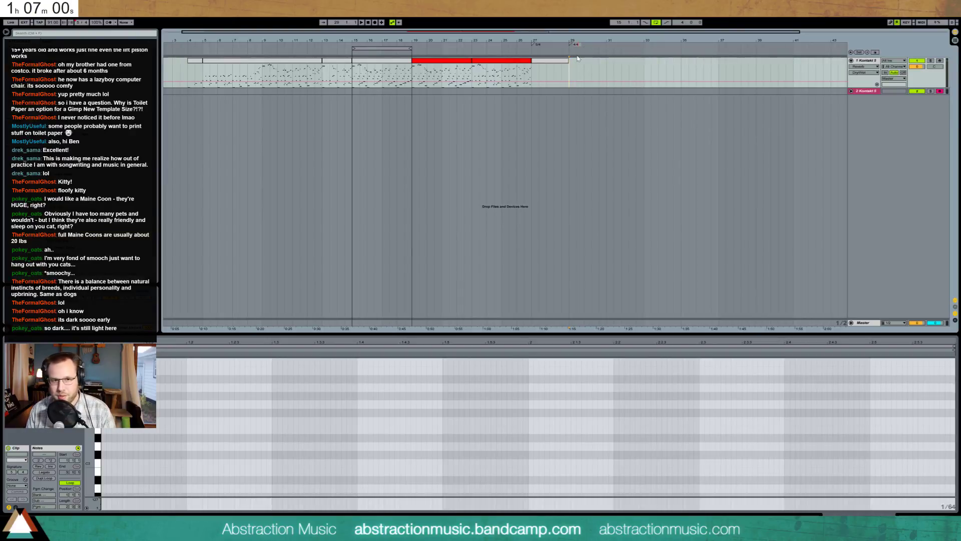
text(4/4)
key(Return)
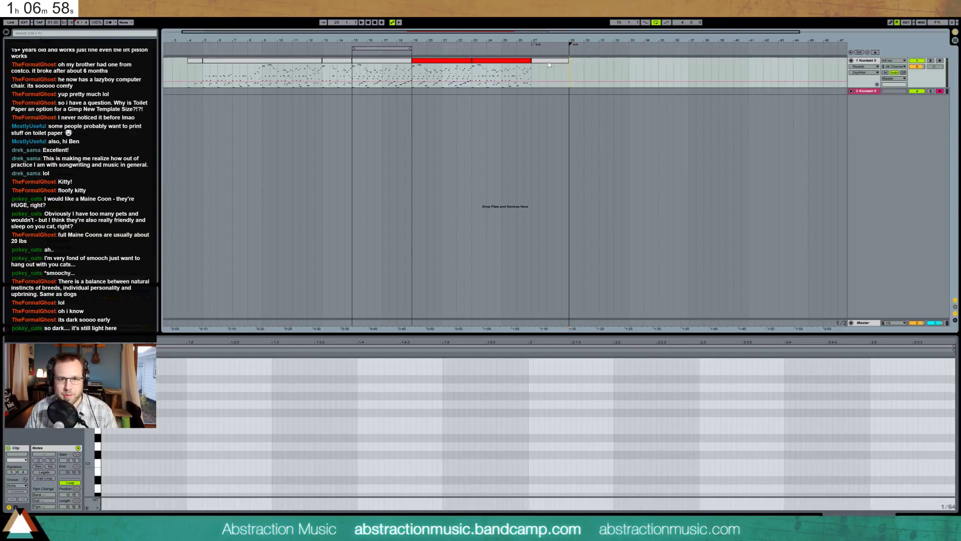
Lengthen the empty 5/4 clip to four bars and move the 4/4 time signature change to its end at bar 31
mouse_move(571, 48)
mouse_down()
mouse_move(601, 48)
mouse_move(533, 49)
mouse_up()
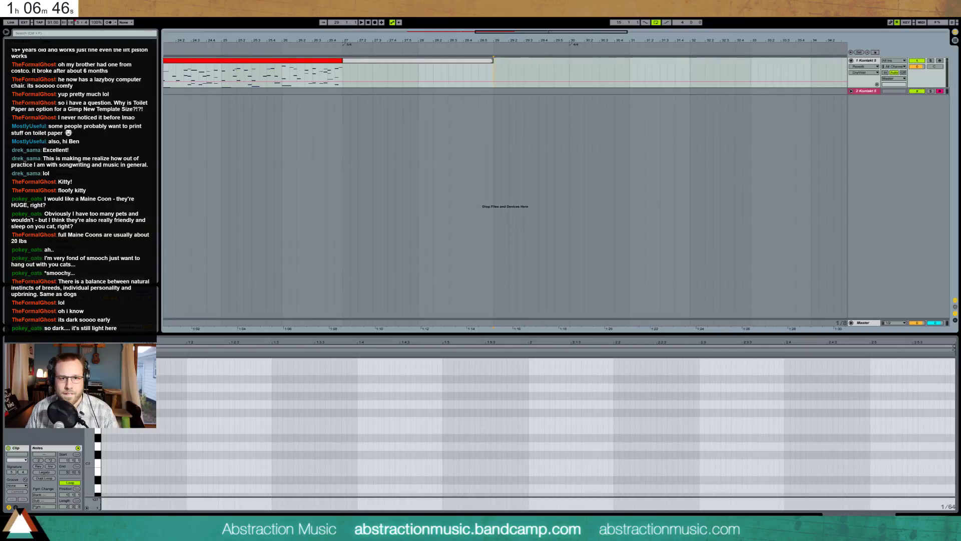
shift+click(570, 72)
key(ctrl+shift+m)
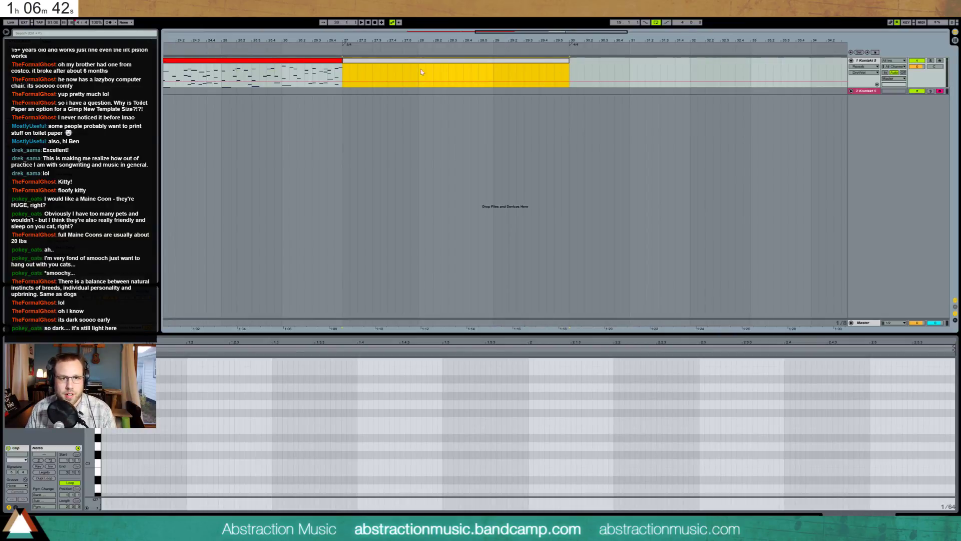
drag(569, 63, 630, 62)
mouse_move(570, 45)
mouse_down()
mouse_move(658, 44)
mouse_move(634, 65)
mouse_move(649, 66)
mouse_up()
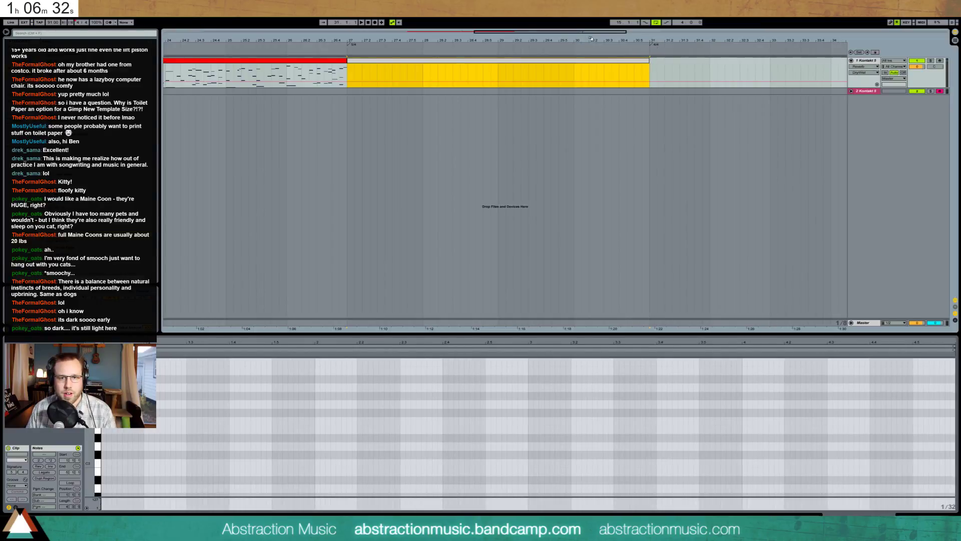
Copy the two-bar clip at bar 13 to bar 31, and the four bars from bar 9 to bar 33
drag(603, 40, 560, 11)
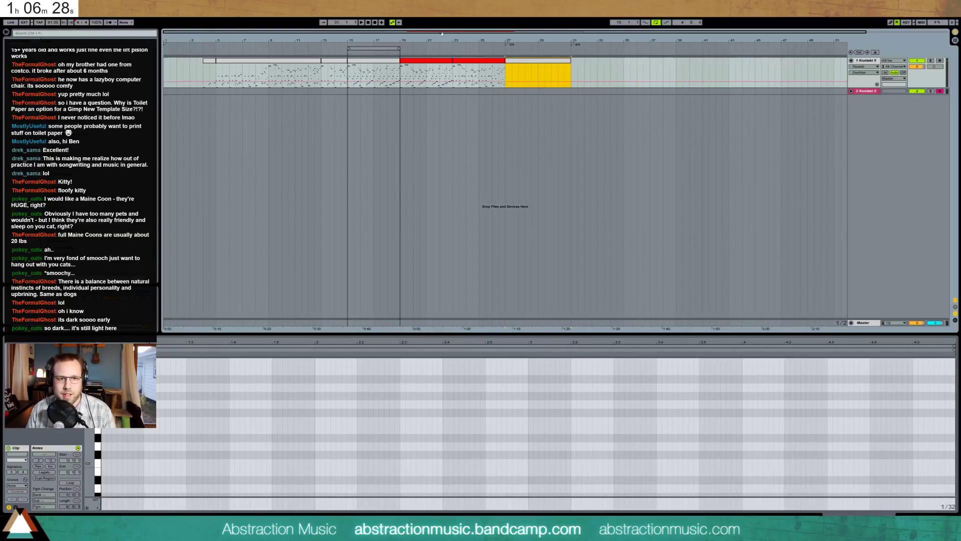
drag(269, 74, 348, 65)
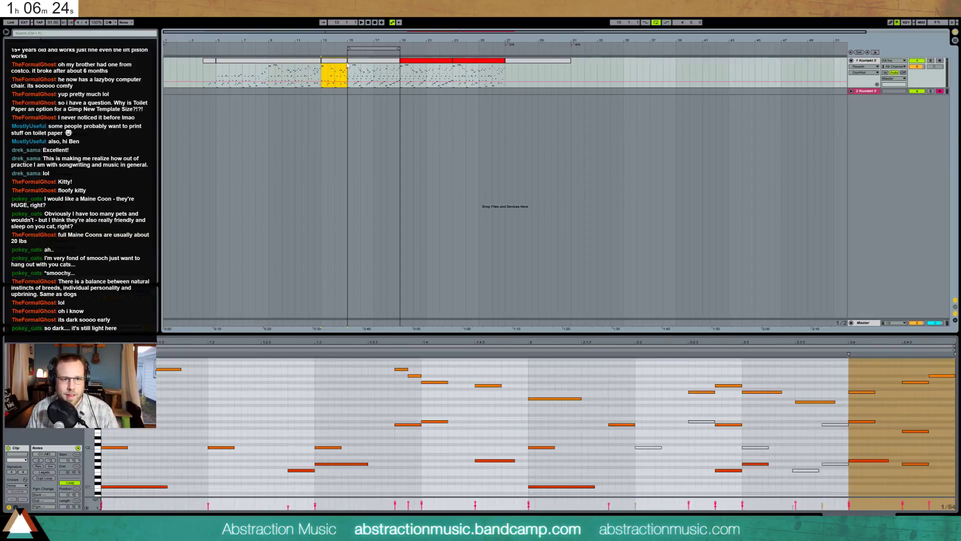
click(572, 71)
key(ctrl+v)
drag(268, 66, 321, 72)
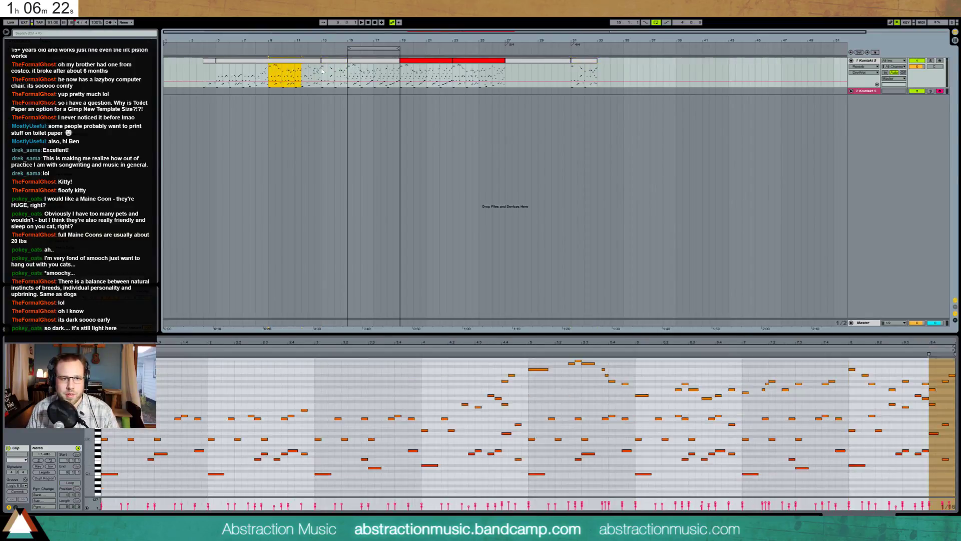
click(597, 70)
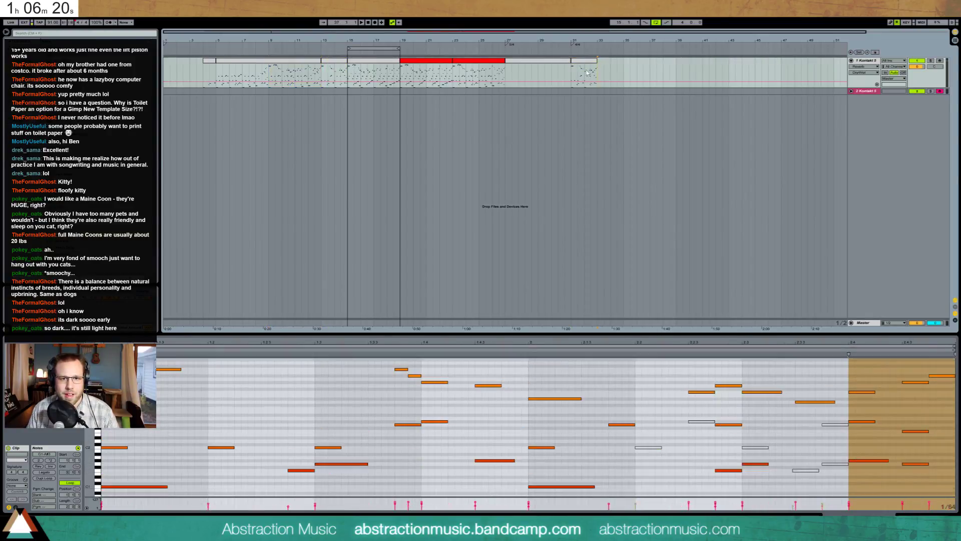
key(ctrl+v)
Copy the one-bar intro clip at bar 4 to bar 37, at the end of the arrangement
drag(216, 73, 270, 79)
drag(203, 76, 217, 75)
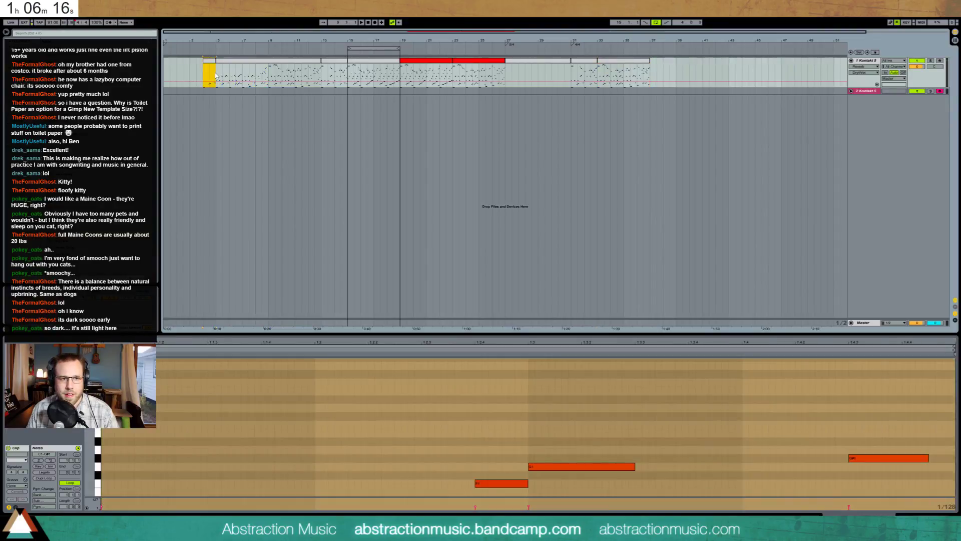
click(650, 77)
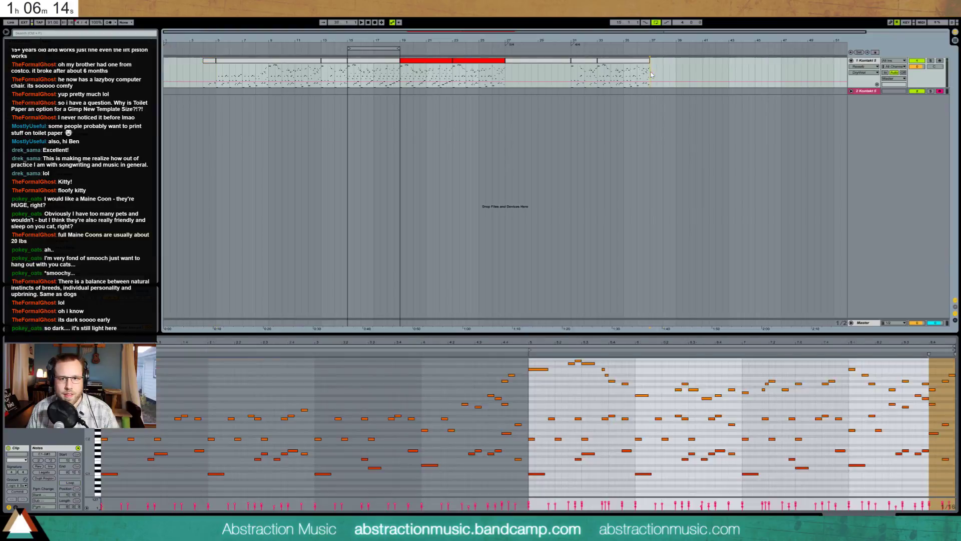
key(ctrl+v)
Colour the three pasted clips from bar 31 to the end of the arrangement red
click(612, 64)
click(583, 64)
shift+click(656, 65)
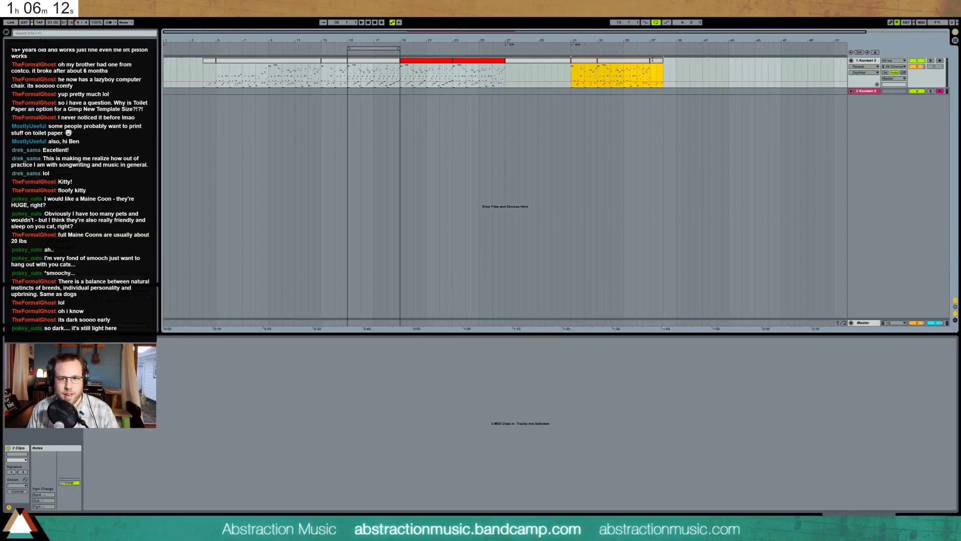
right_click(648, 62)
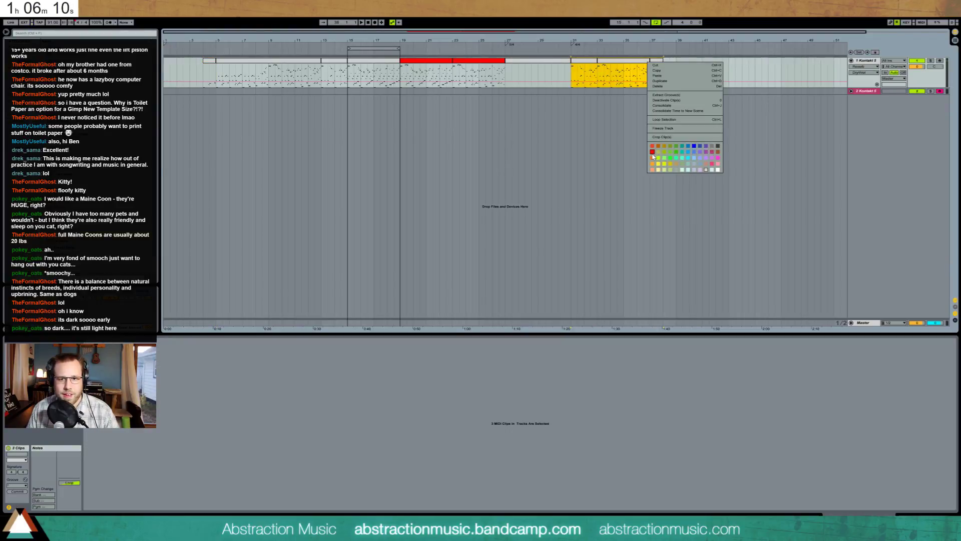
click(652, 151)
Extend the playback loop so it runs from bar 5 to the end of the last clip
click(657, 71)
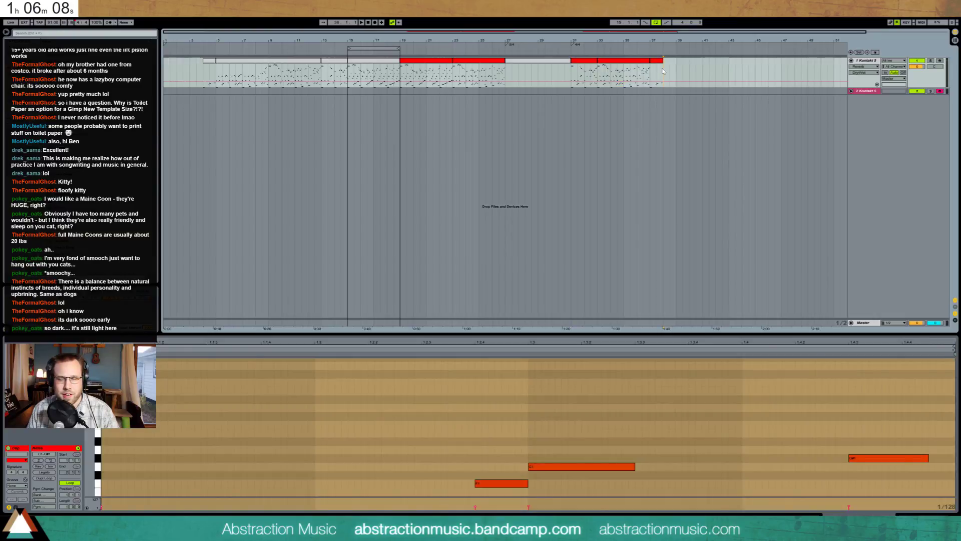
click(221, 71)
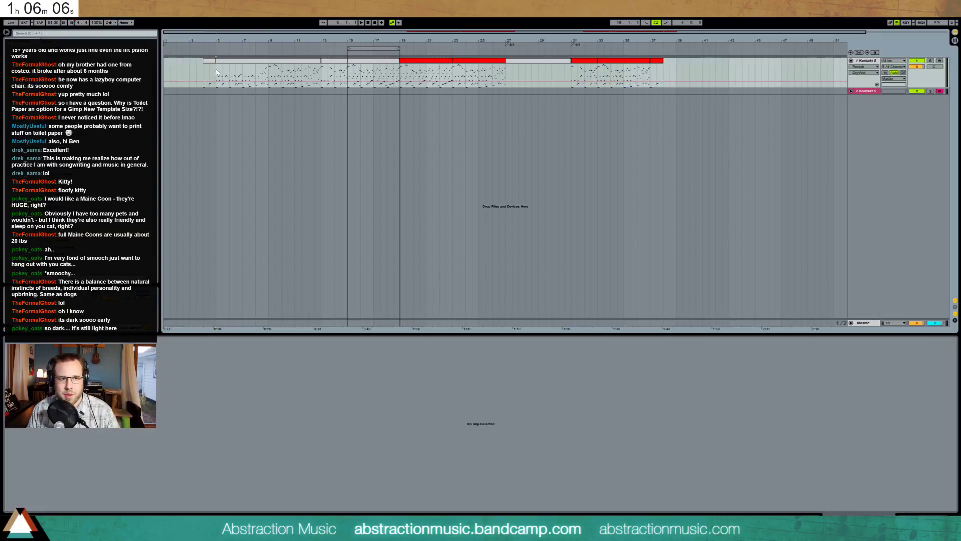
drag(218, 73, 365, 81)
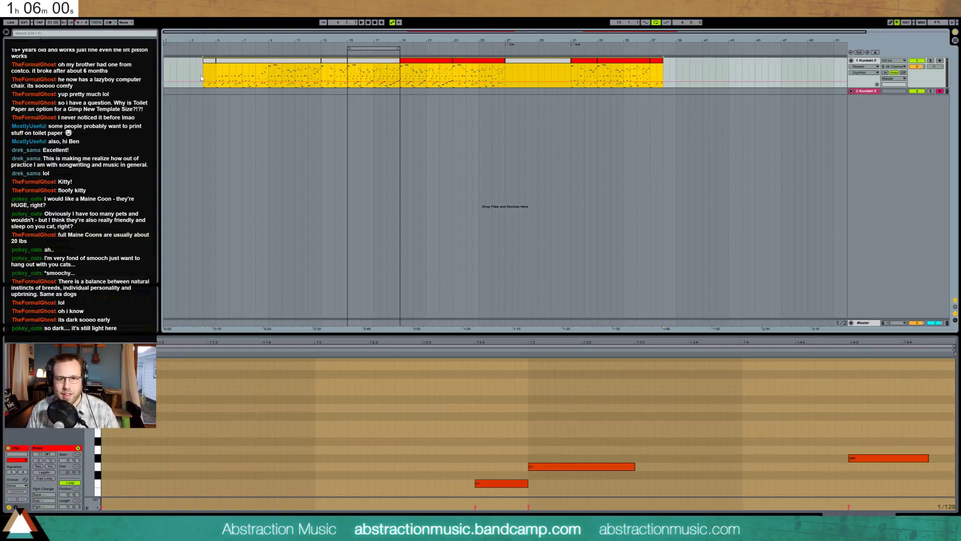
click(558, 116)
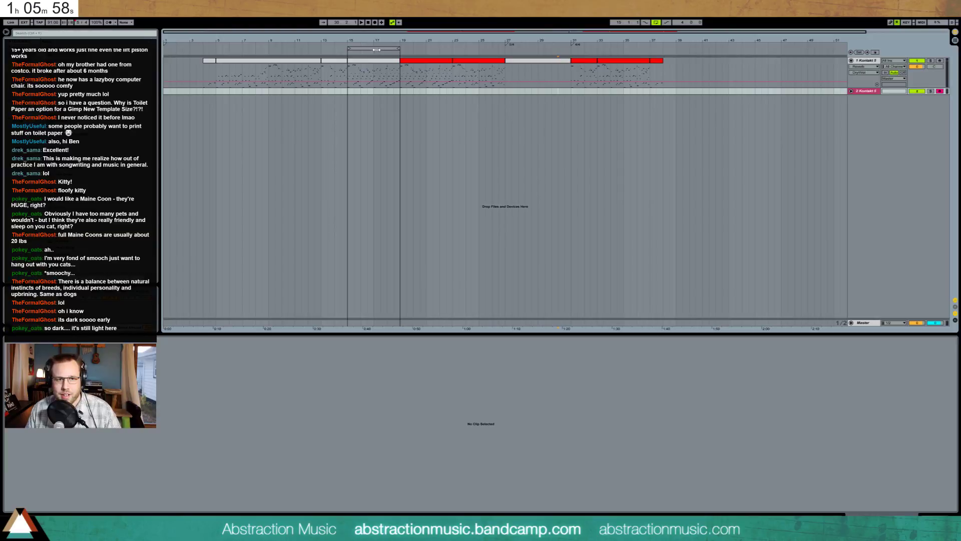
drag(348, 49, 217, 48)
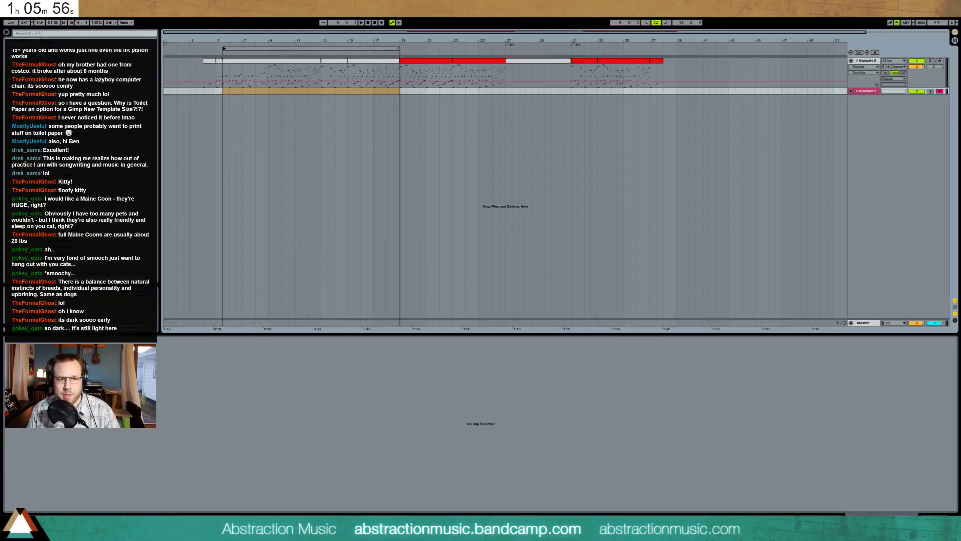
drag(399, 49, 663, 50)
Colour the empty 5/4 clip at bar 27 red
right_click(558, 62)
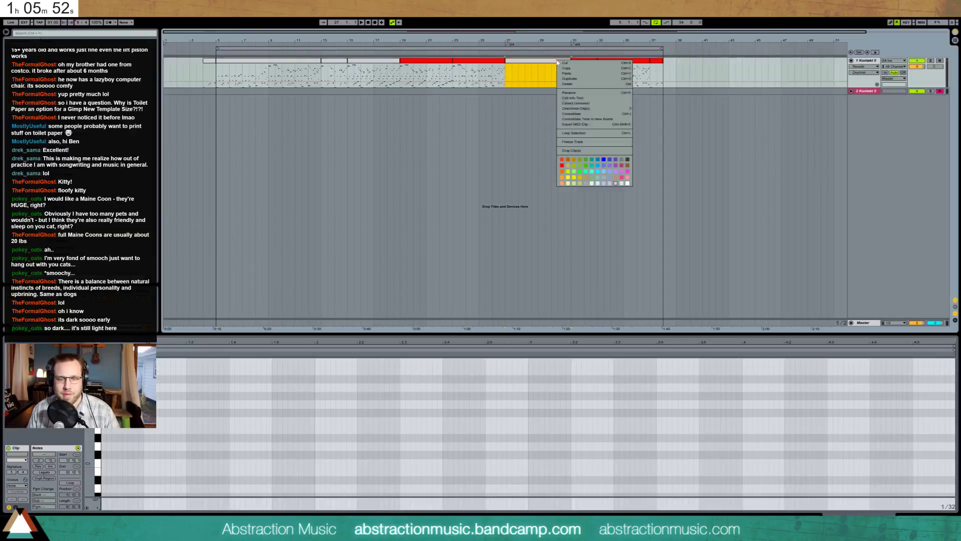
click(562, 160)
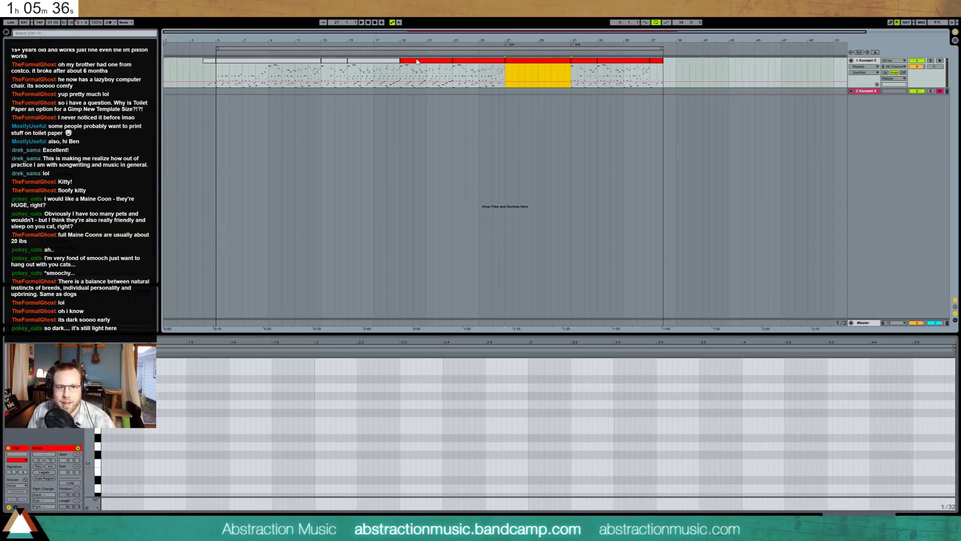
click(484, 68)
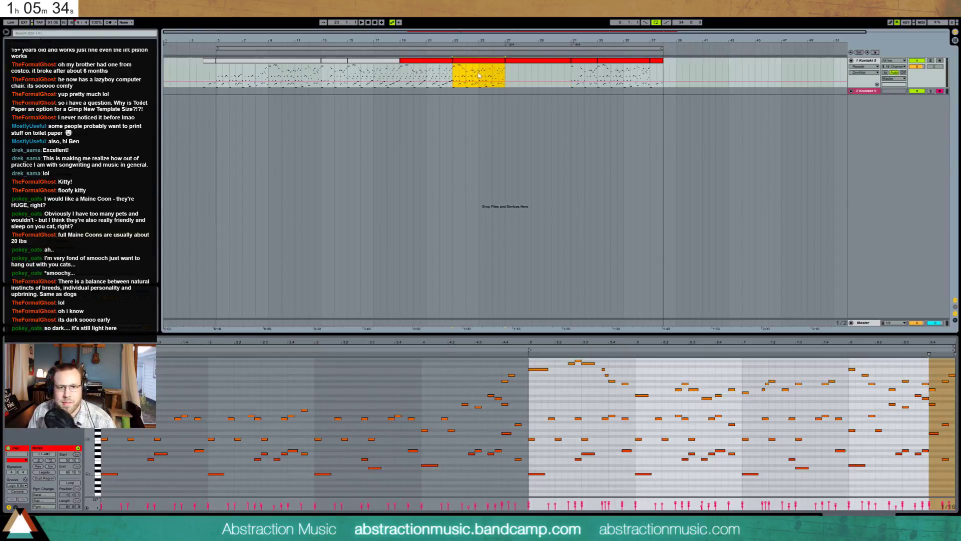
click(519, 65)
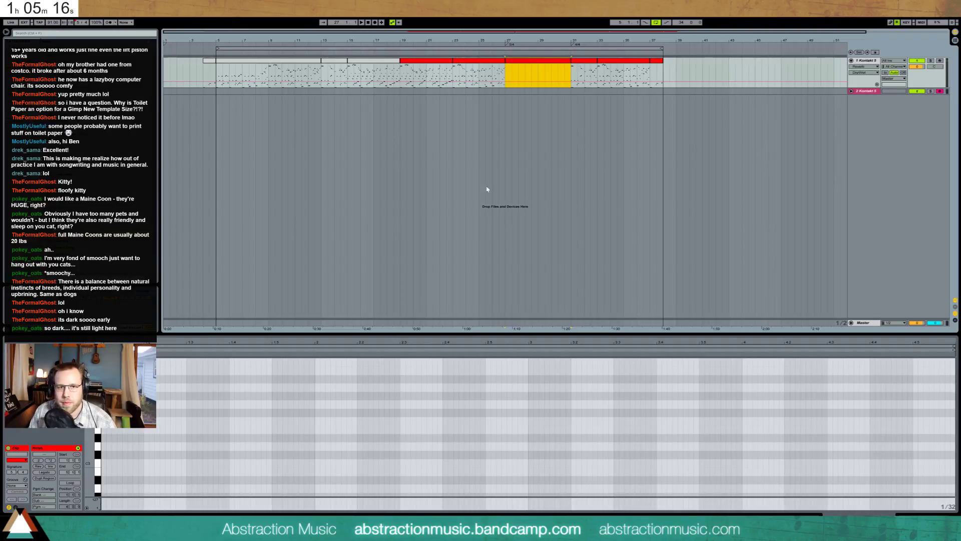
Play the arrangement from the loop start at bar 5 and listen up to the first red section
click(275, 112)
key(space)
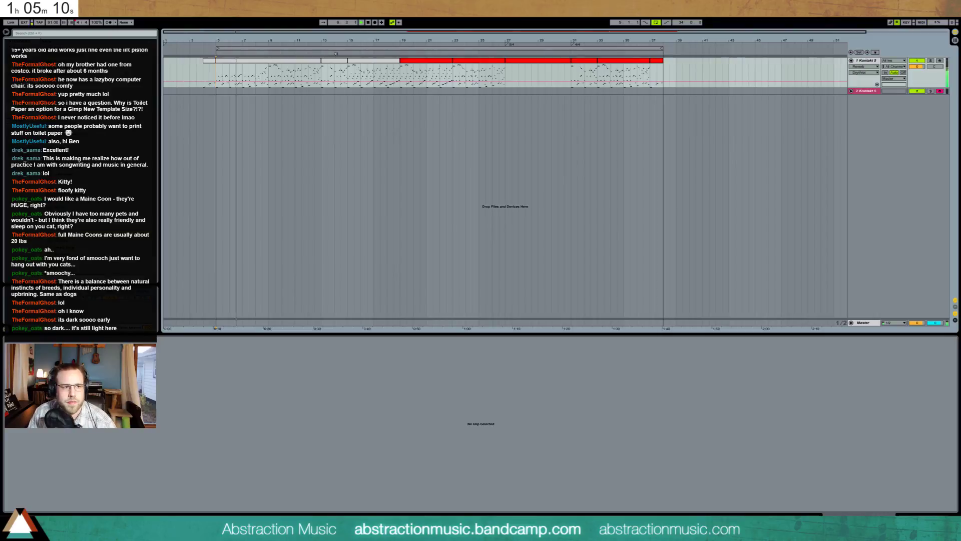
scroll(52, 26, down, 1)
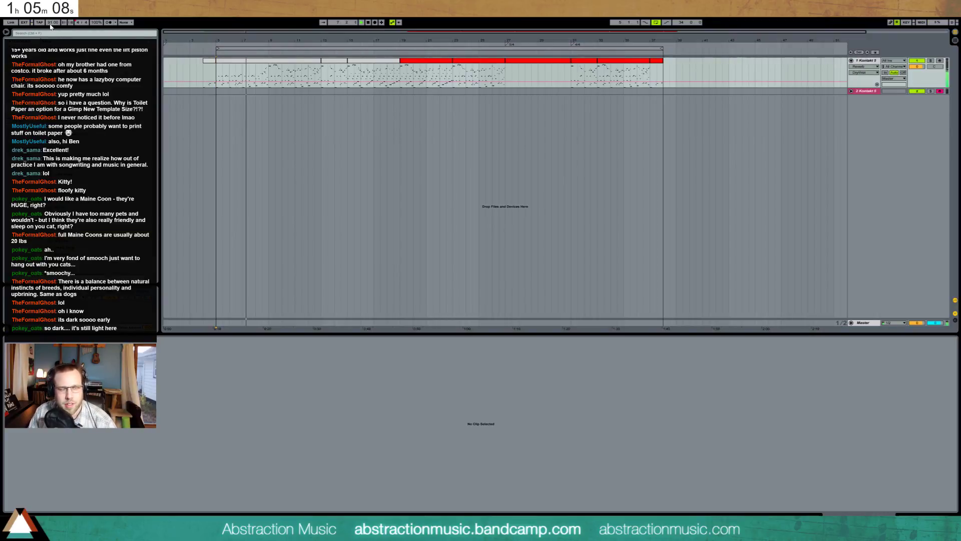
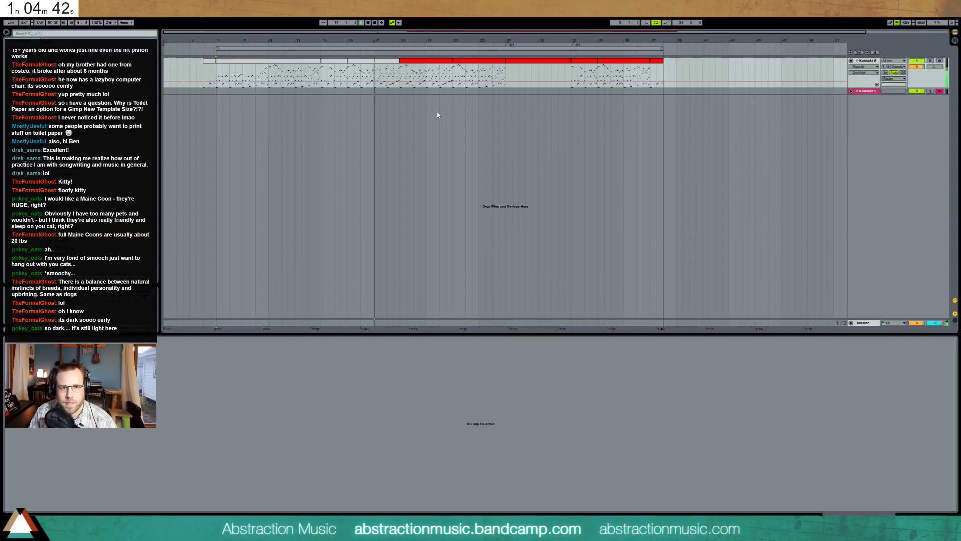
key(Down)
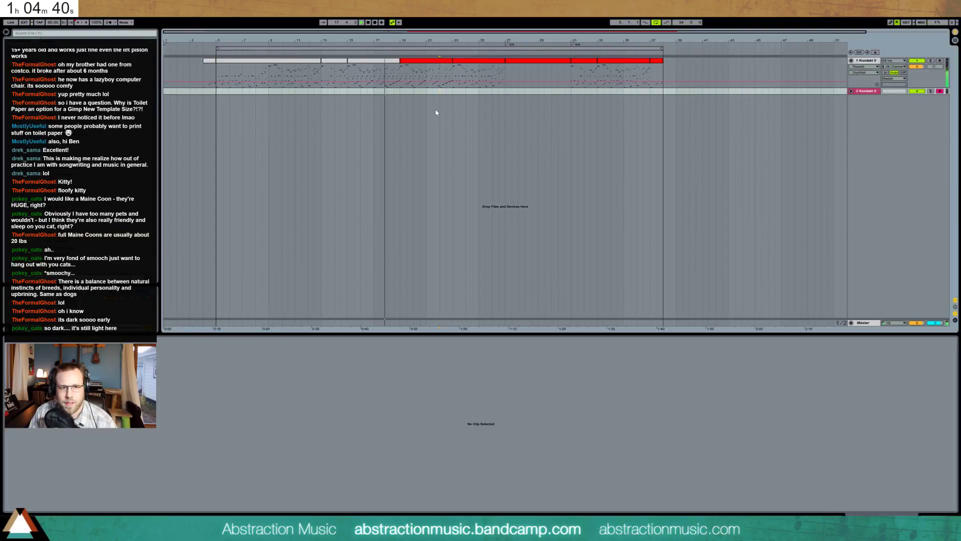
Transpose the repeated inner accompaniment notes just above C2 down a semitone throughout the clip at bar 19, and play the result
click(424, 62)
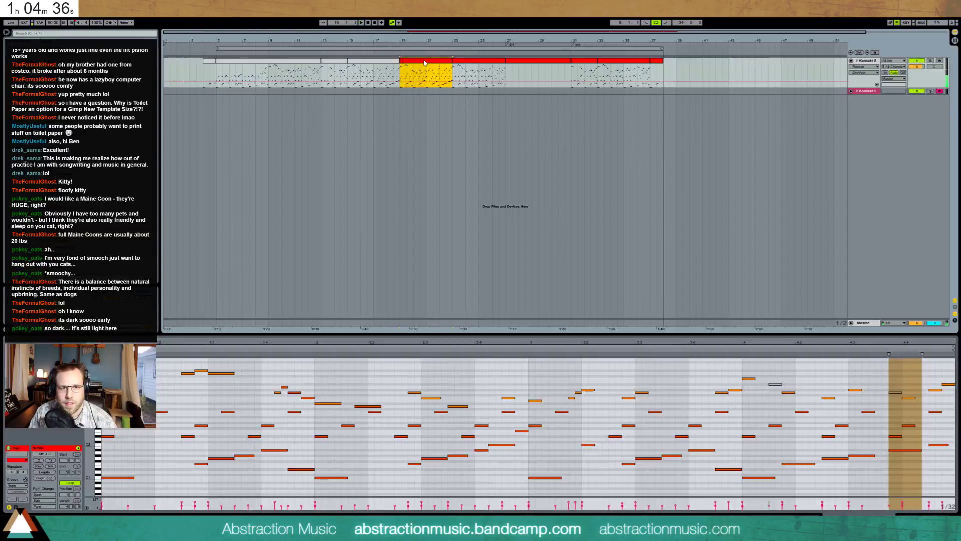
click(401, 75)
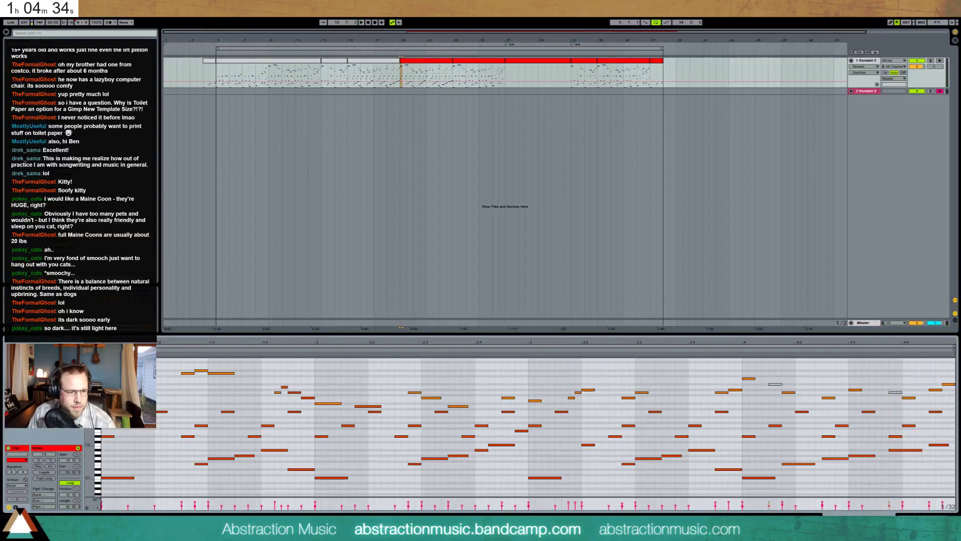
key(space)
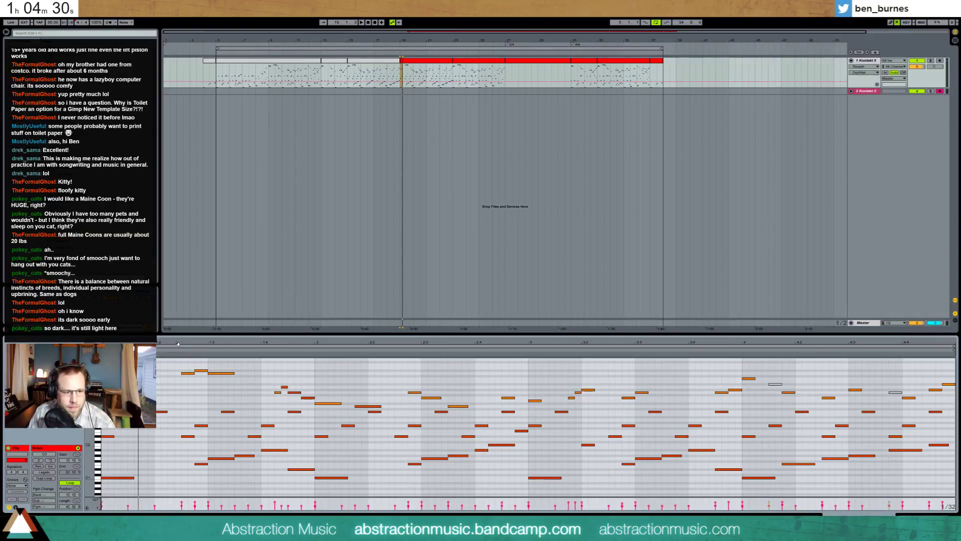
drag(104, 434, 900, 440)
key(Down)
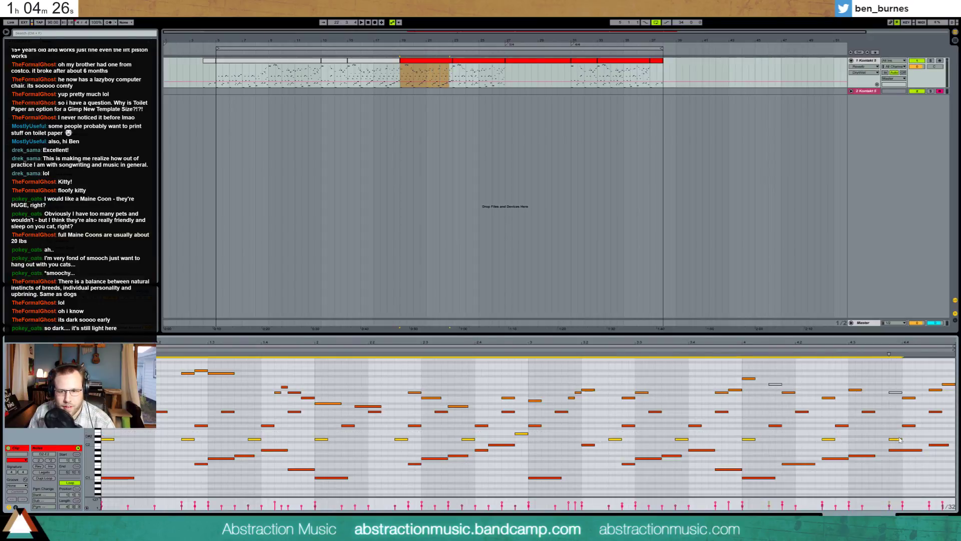
key(space)
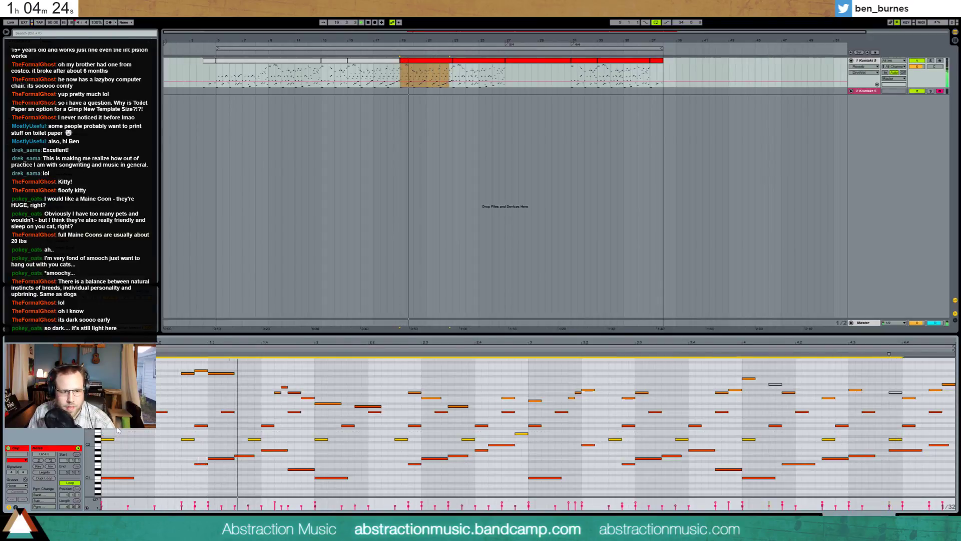
Lower the same inner notes by two further semitones from the clip's bar 2 onward, and bar 2's first bass note by two semitones
drag(317, 439, 918, 443)
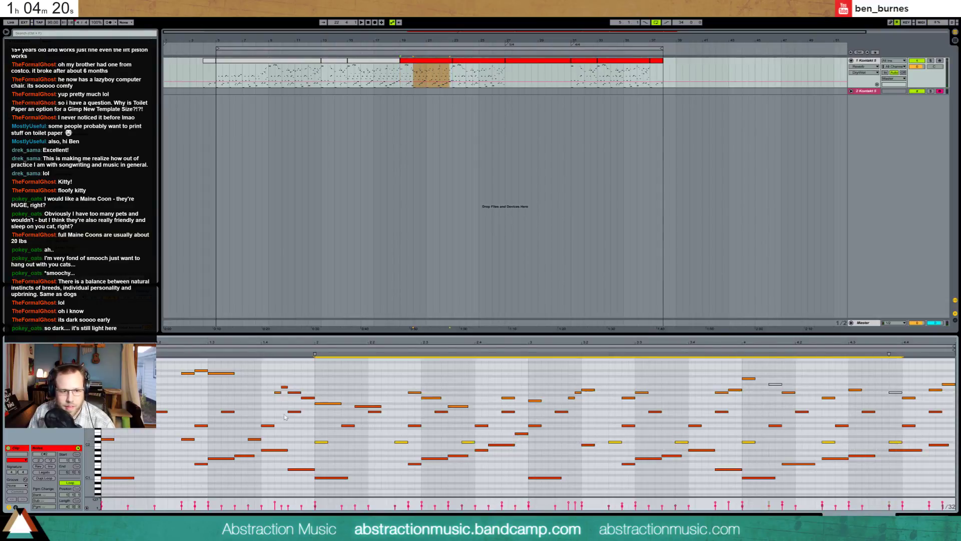
click(335, 482)
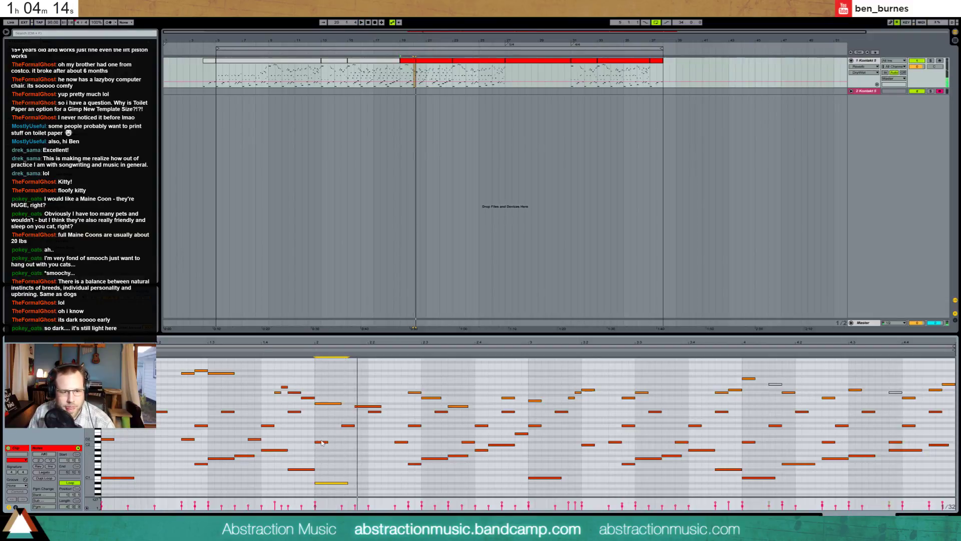
drag(313, 444, 907, 443)
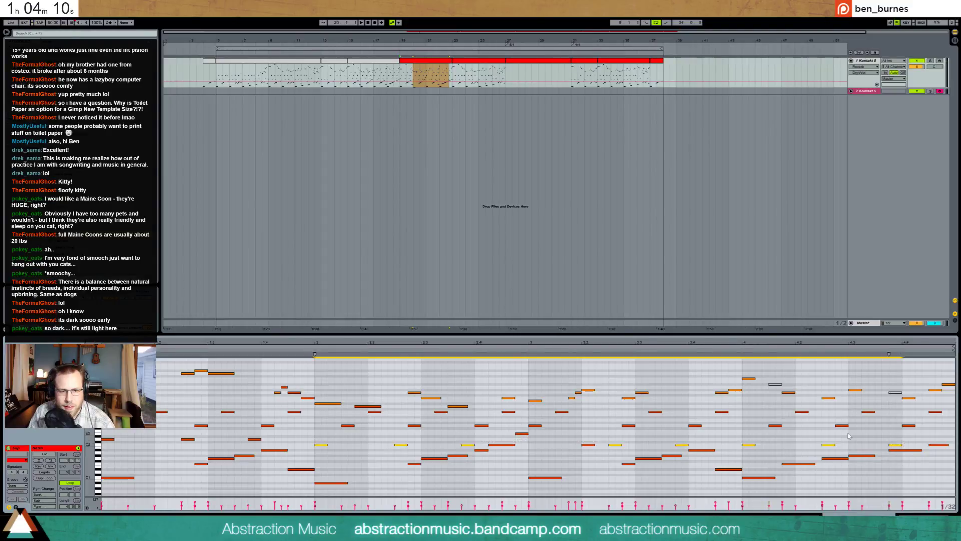
click(307, 434)
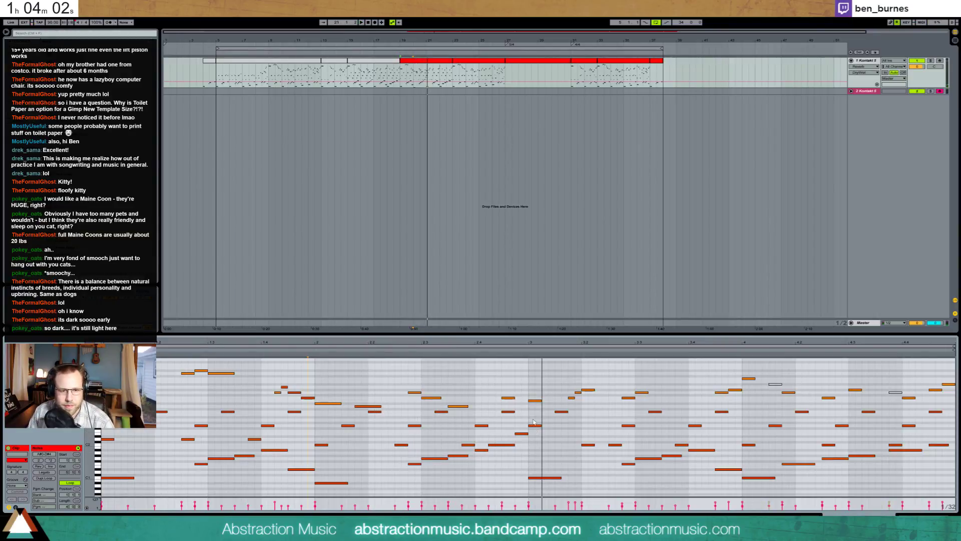
key(space)
Raise the second low inner note in the clip's bar 3 by two semitones and check it in playback
drag(581, 439, 591, 450)
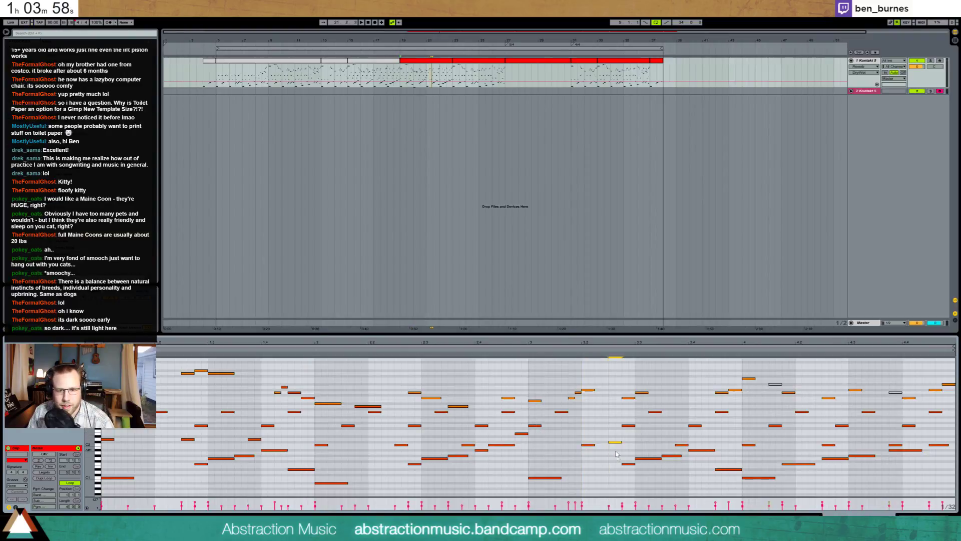
key(space)
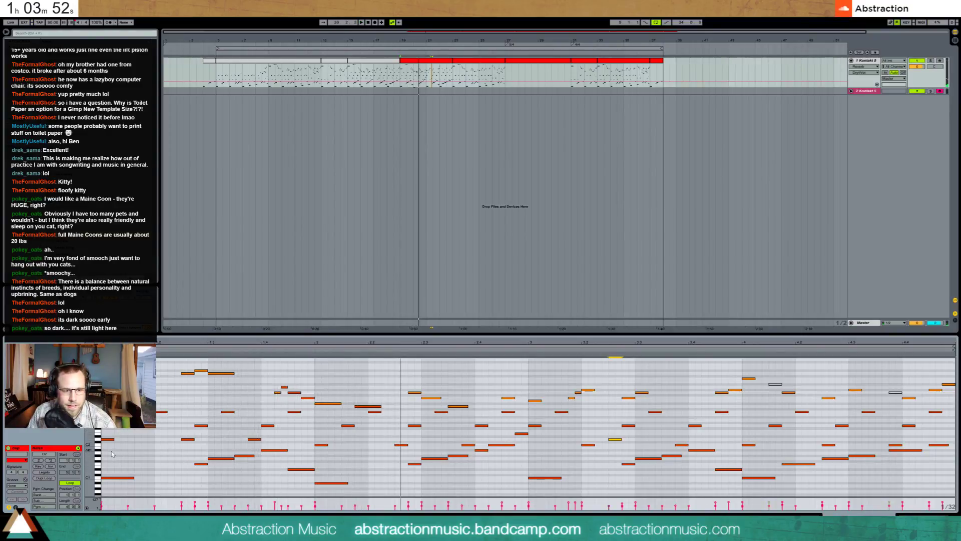
key(space)
Delete the rising low passing notes in the clip's bars 1 and 2 and the long low notes at beats 2 and 4 of bar 4
drag(189, 449, 252, 473)
key(Delete)
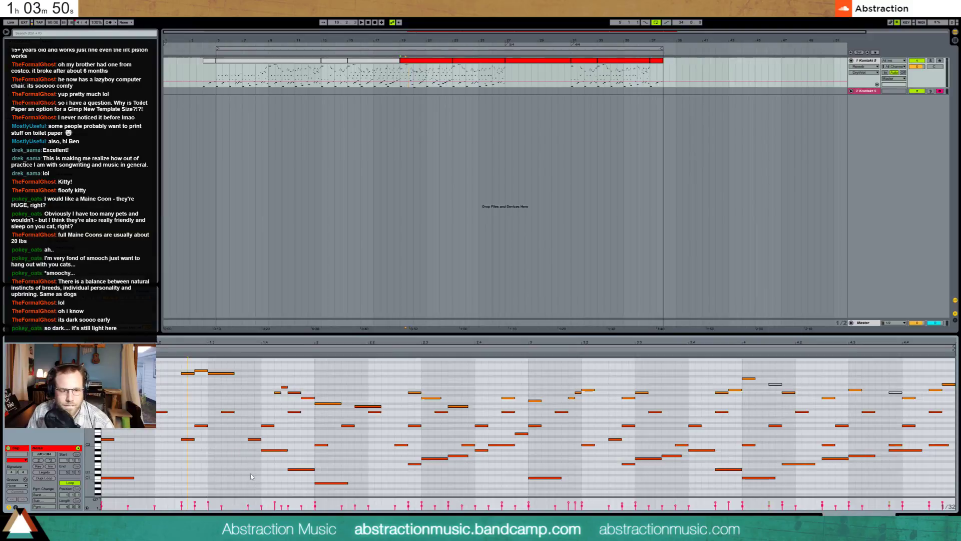
key(space)
drag(389, 454, 484, 477)
key(Delete)
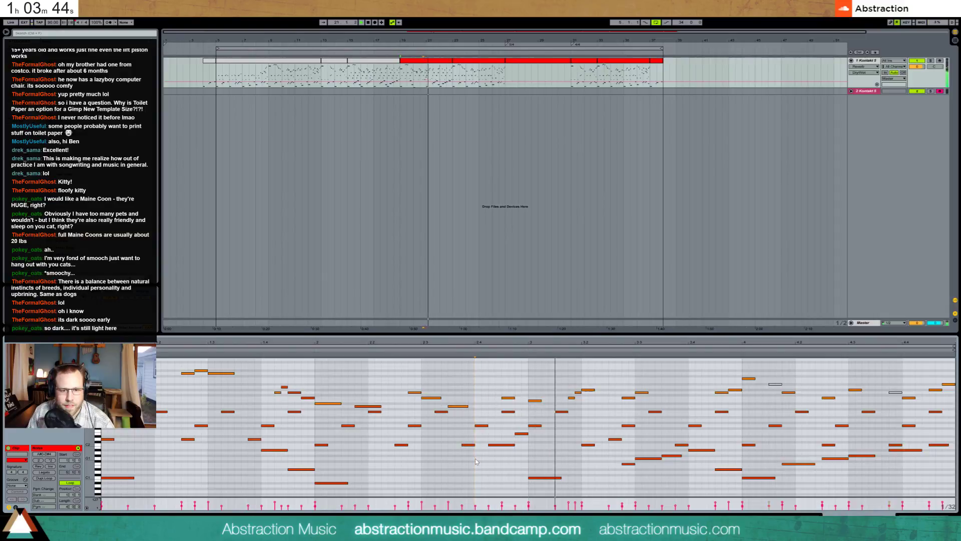
drag(628, 454, 677, 477)
click(794, 455)
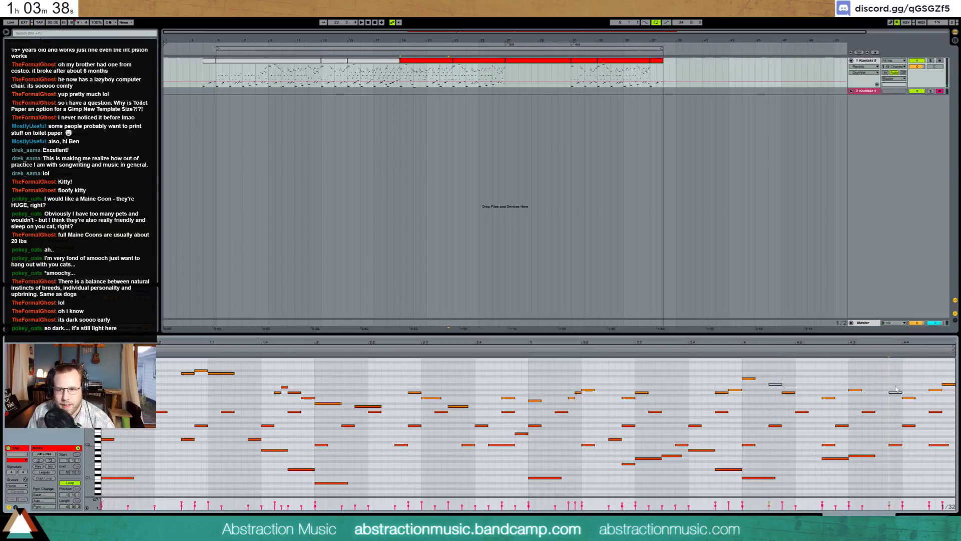
Delete the two muted notes in the clip's bar 4 and deactivate all of the upper melody notes
drag(773, 392, 773, 391)
key(Delete)
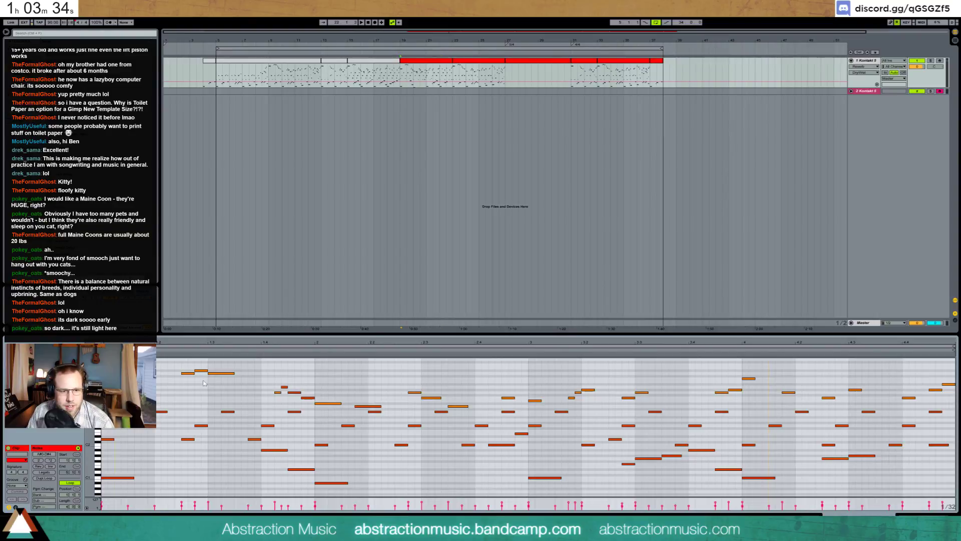
drag(159, 369, 945, 405)
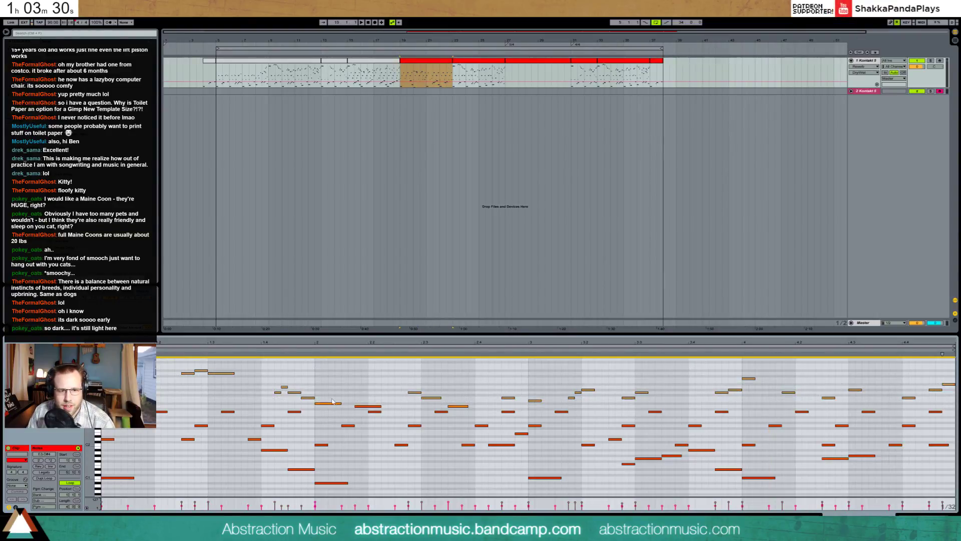
drag(332, 399, 359, 413)
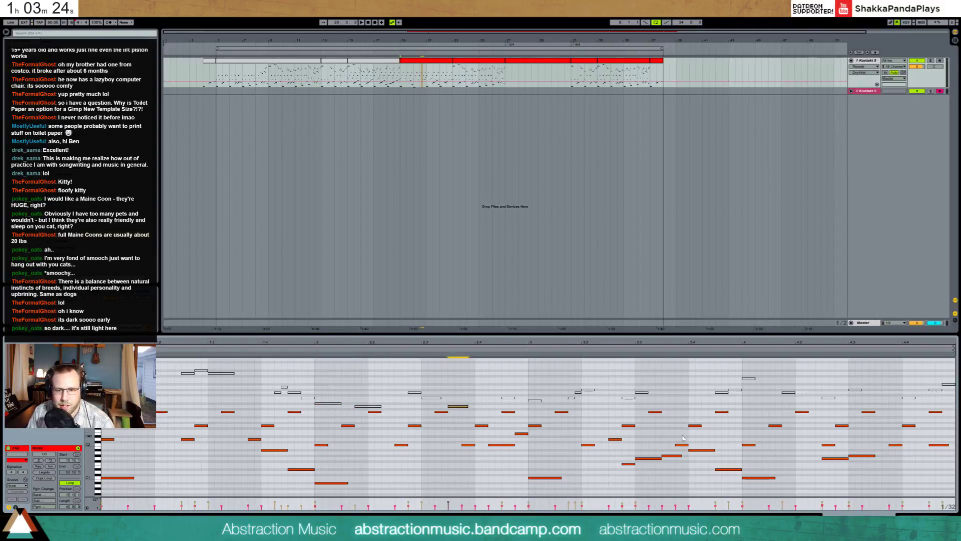
Raise the remaining C2 inner notes from late bar 3 through bar 4 by two semitones and lower bar 4's next-higher row by a semitone
drag(669, 434, 764, 449)
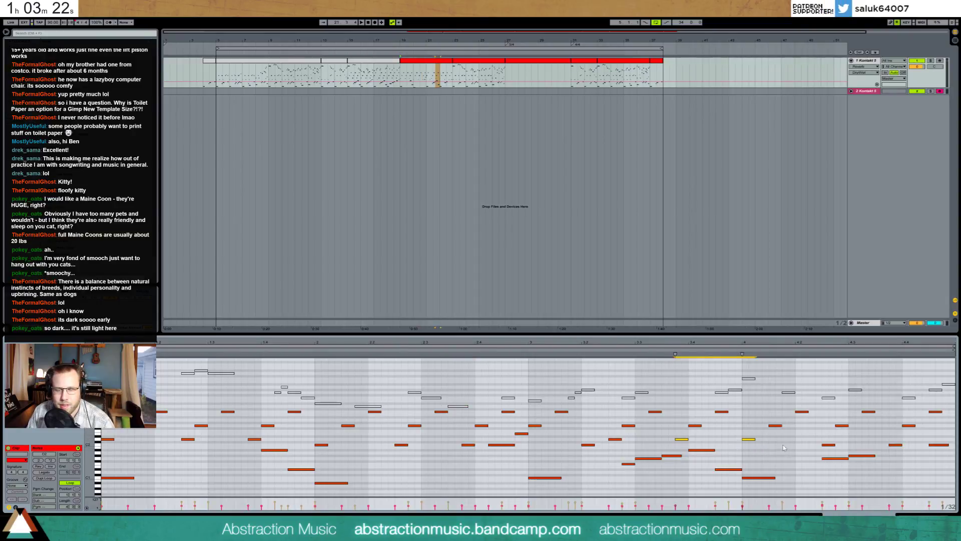
drag(899, 429, 923, 433)
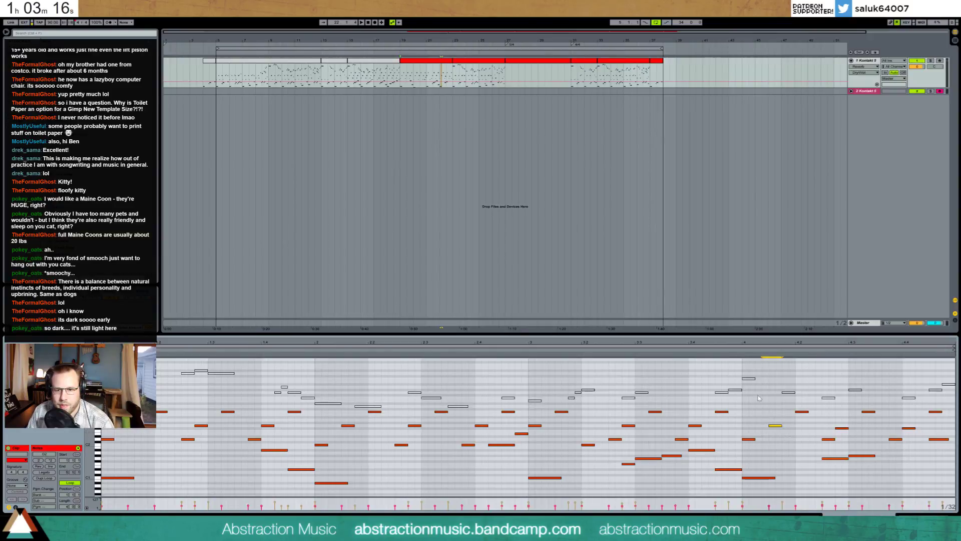
key(space)
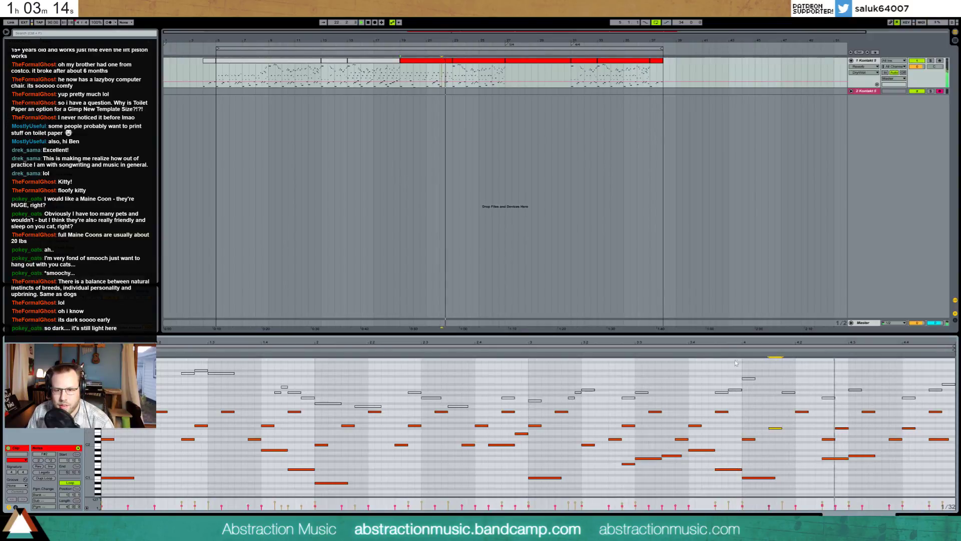
drag(763, 422, 931, 437)
Listen to the reharmonised clip, and open the original four-bar clip at bar 15 in the note editor
key(space)
key(space)
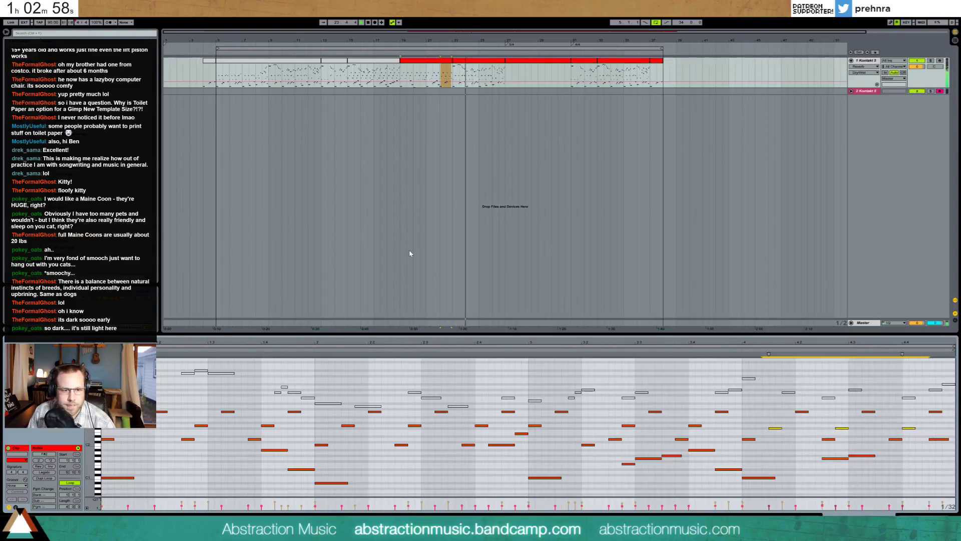
click(375, 63)
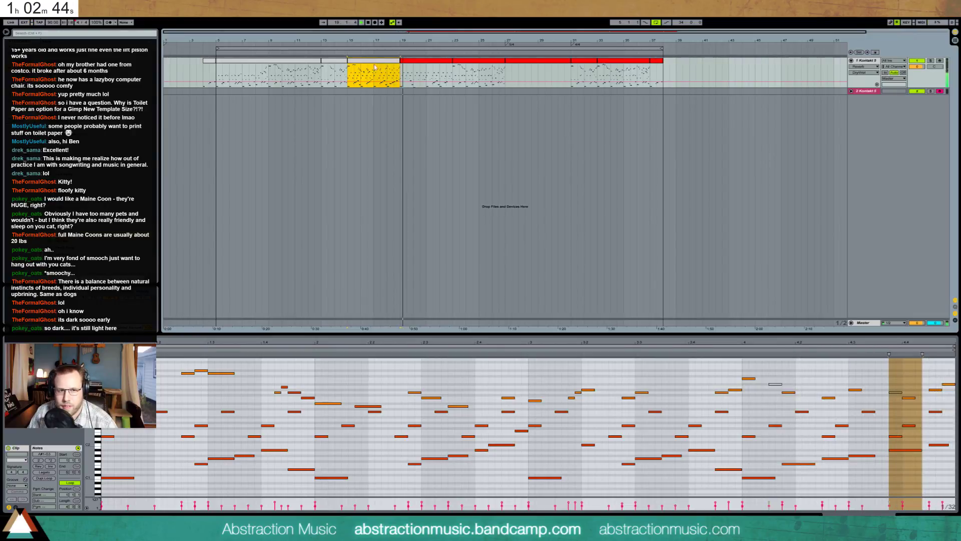
In the red clip at bar 19, lower the upper accompaniment notes late in bars 1 and 3 by a semitone and delete the short note before bar 3
click(415, 64)
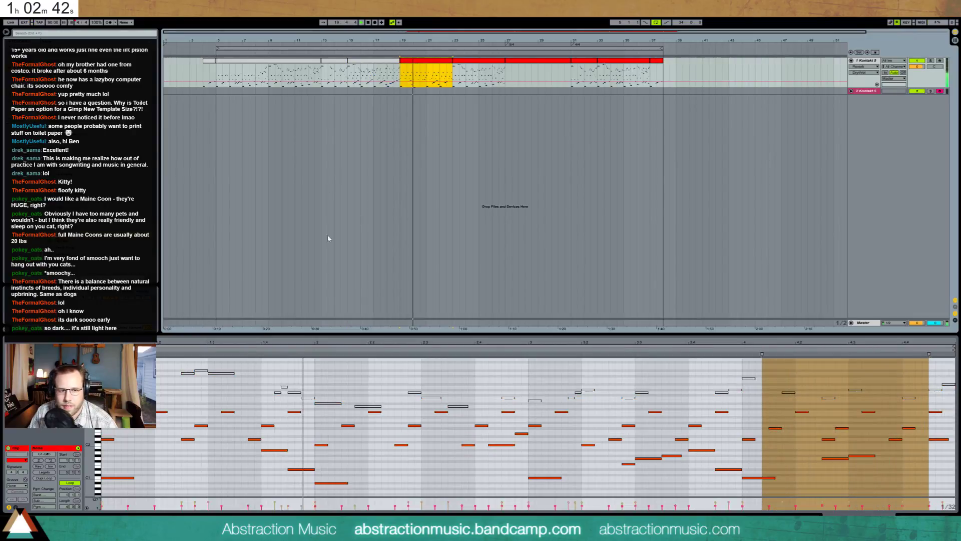
drag(290, 401, 299, 424)
key(Down)
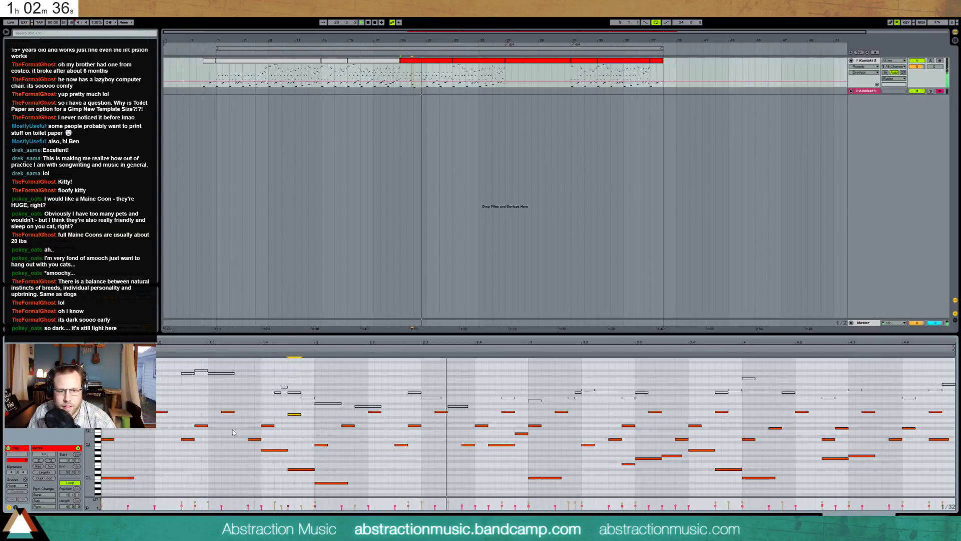
click(519, 426)
click(521, 433)
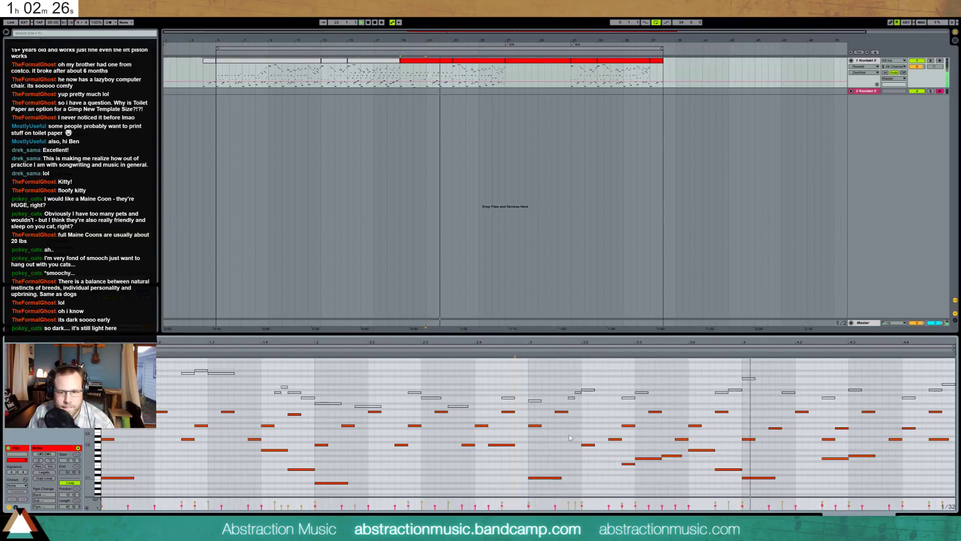
click(722, 414)
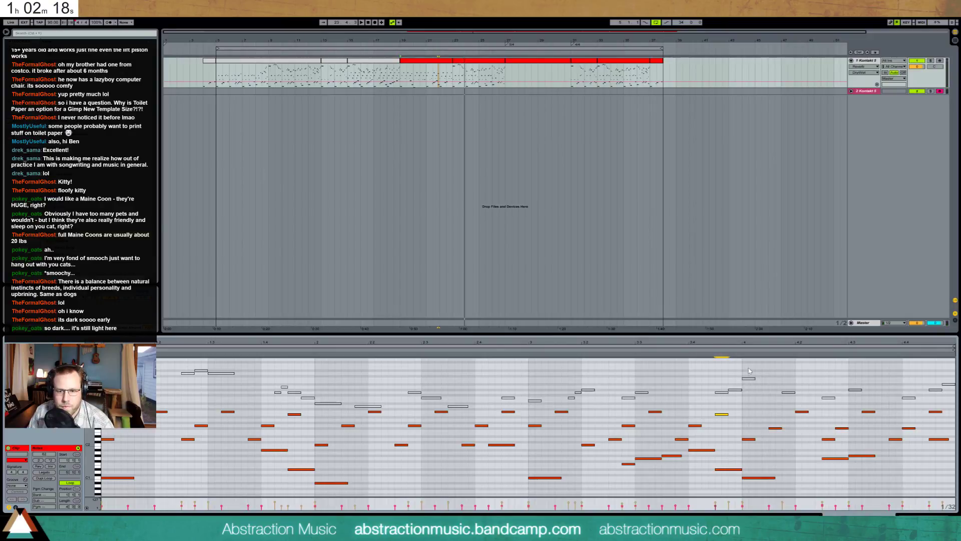
Replace bar 4's muted melody with a short note repeated on all four beats, plus a note two semitones higher near the bar's end
drag(749, 368, 956, 416)
key(Delete)
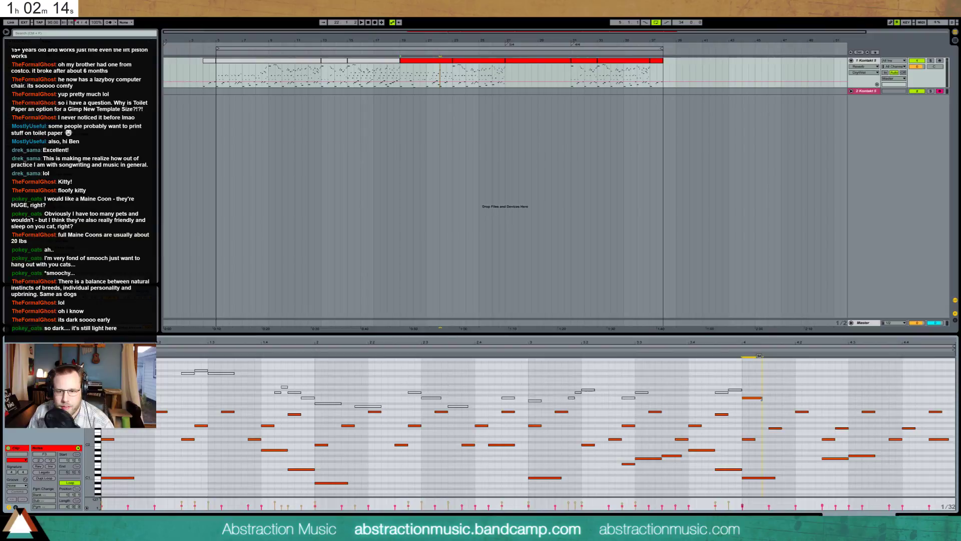
click(749, 397)
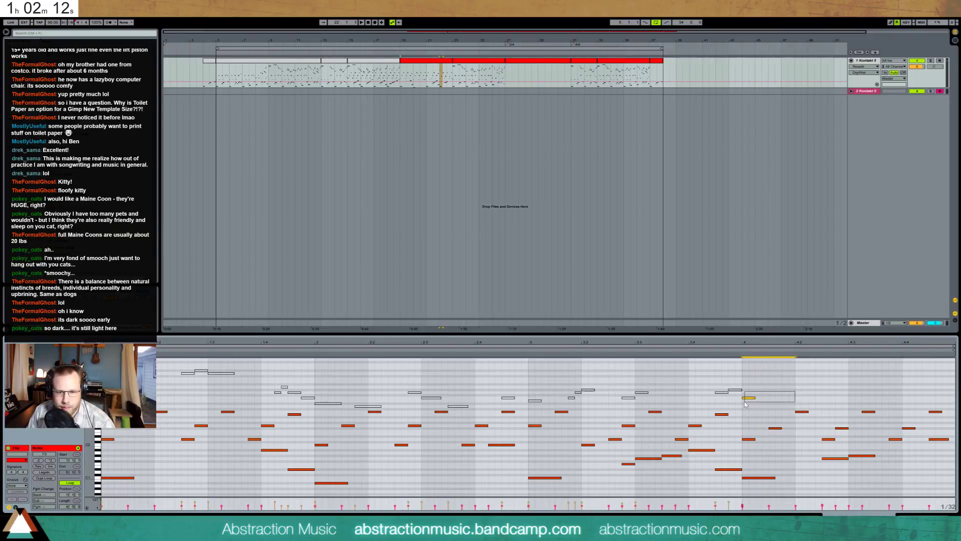
key(ctrl+d)
key(ctrl+d)
key(ctrl+d)
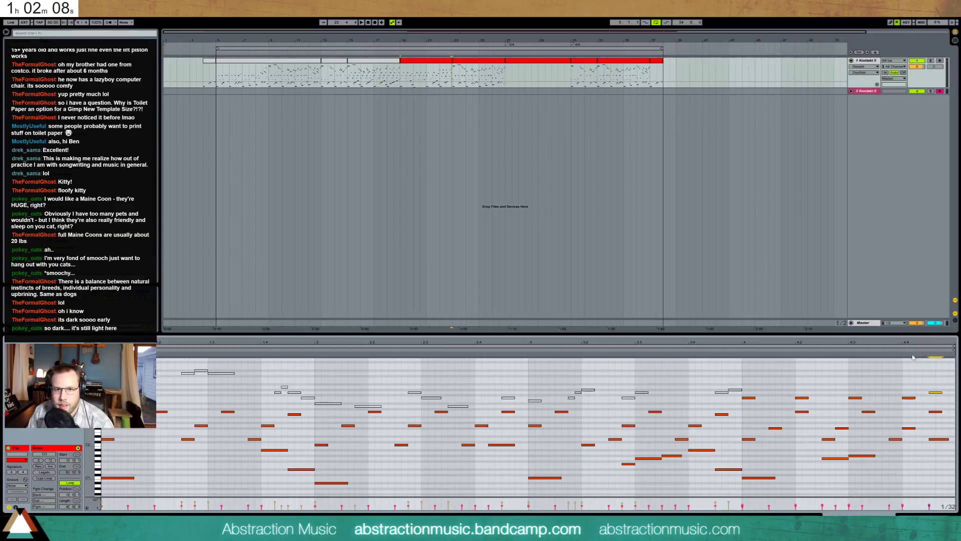
Raise the last melody note of bar 4 by three semitones and listen to the bar
click(490, 64)
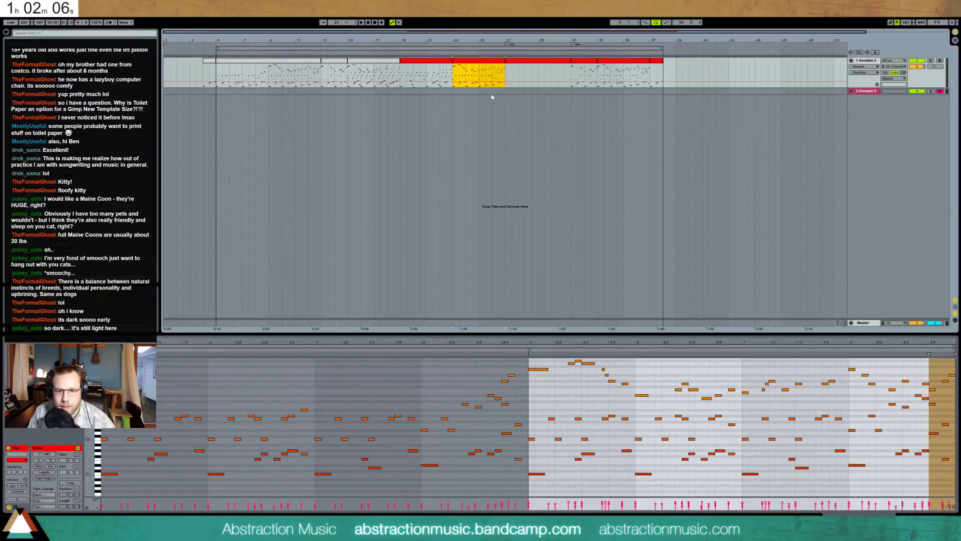
click(428, 64)
click(945, 401)
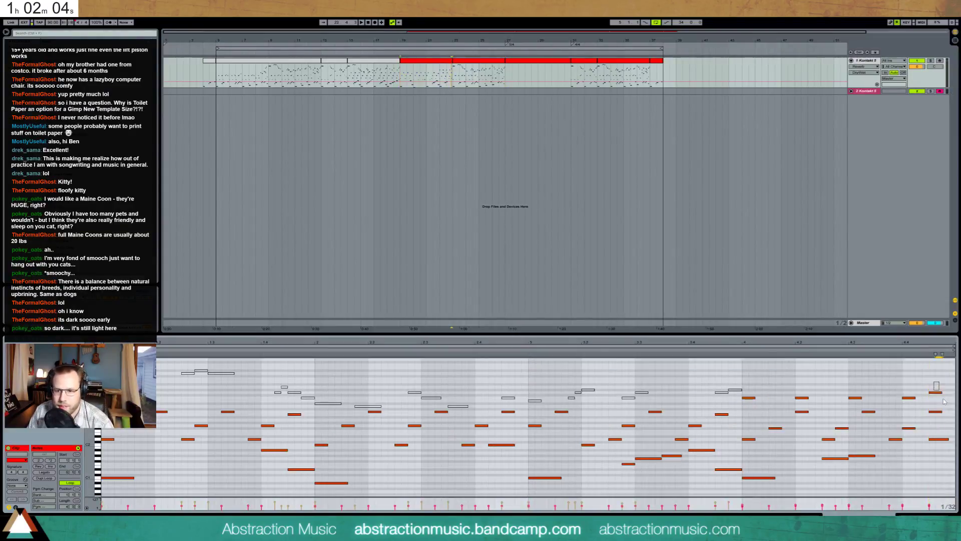
click(737, 348)
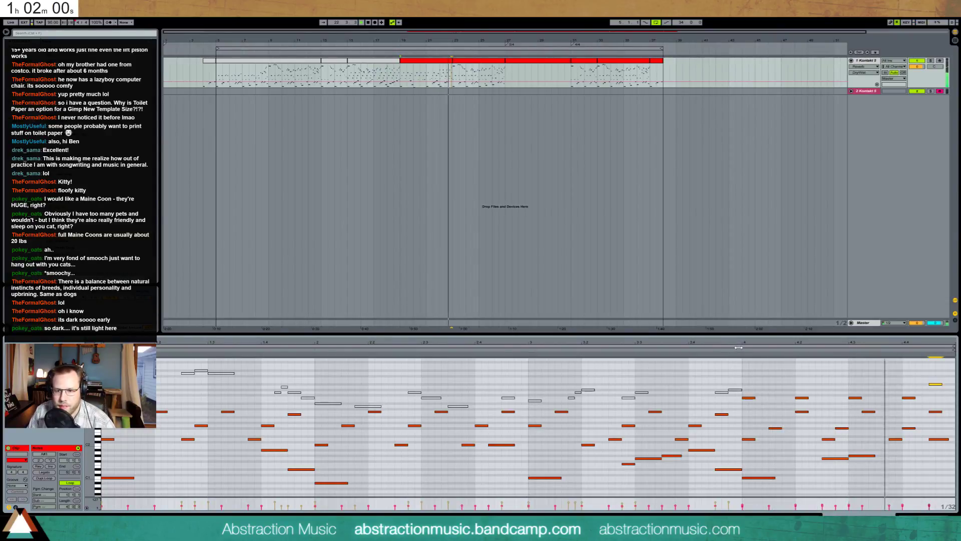
Transpose the four repeated melody notes in bar 4 down three semitones and up an octave, listening to the result
drag(749, 392, 923, 402)
key(Down)
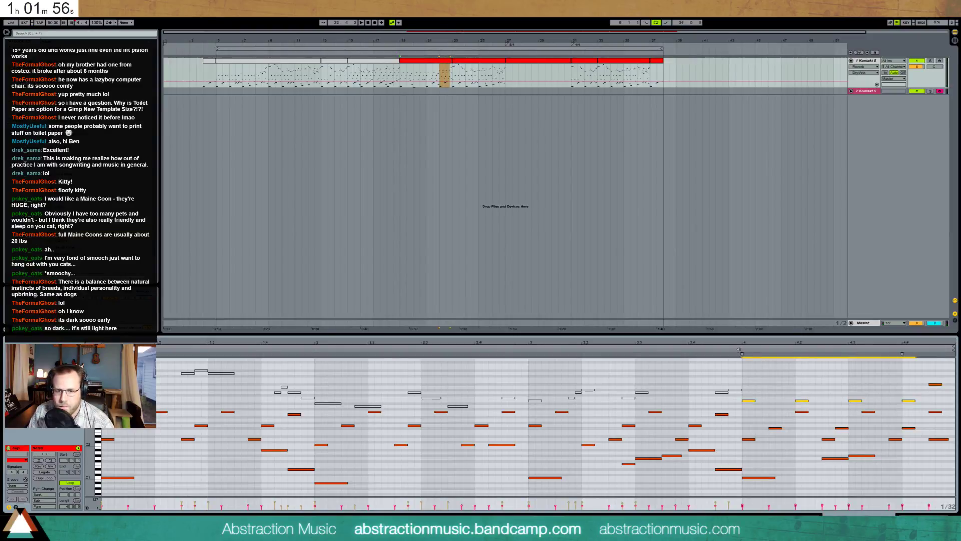
key(Down)
key(Down)
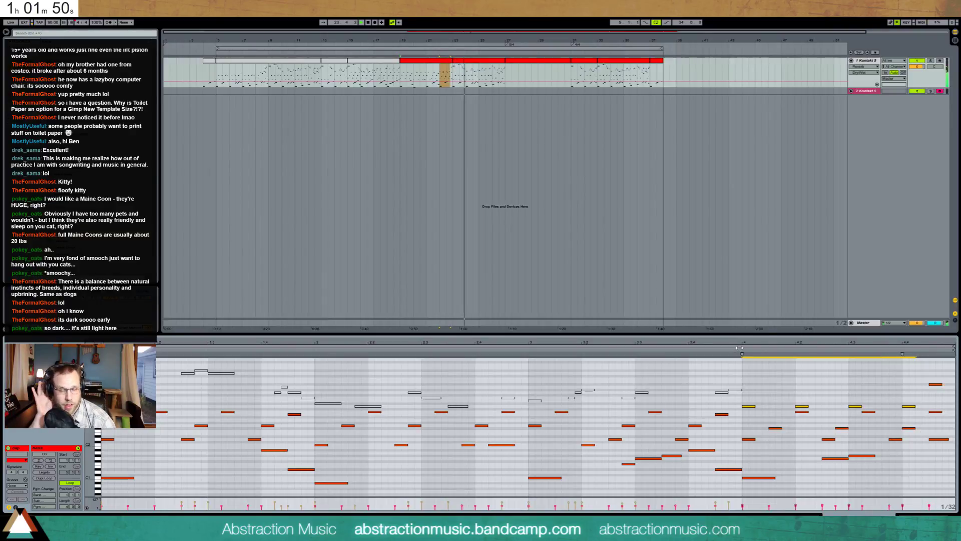
key(shift+Up)
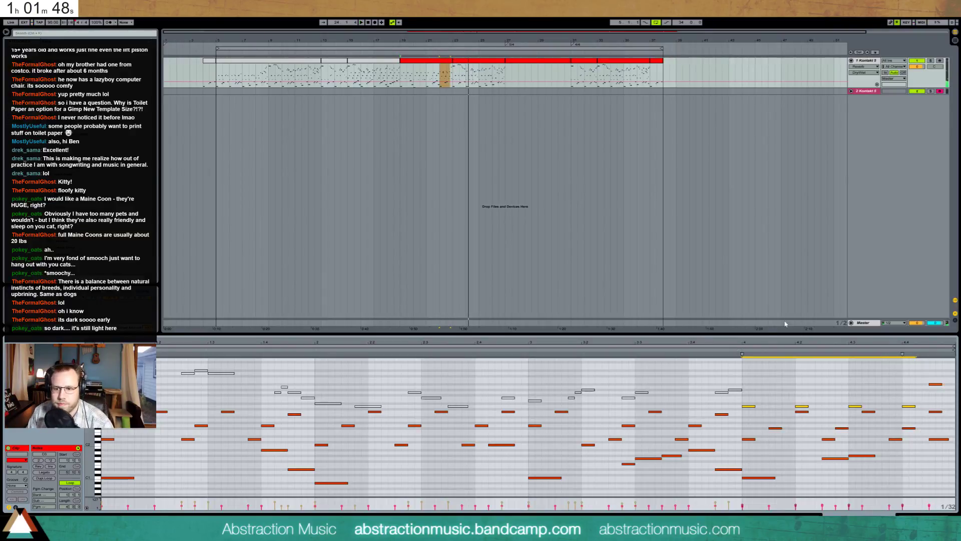
key(space)
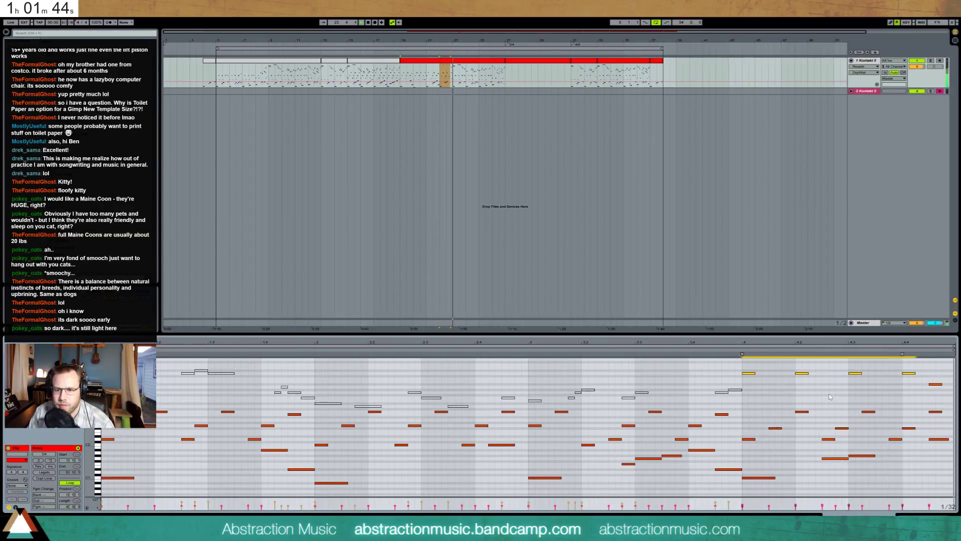
scroll(788, 383, up, 1)
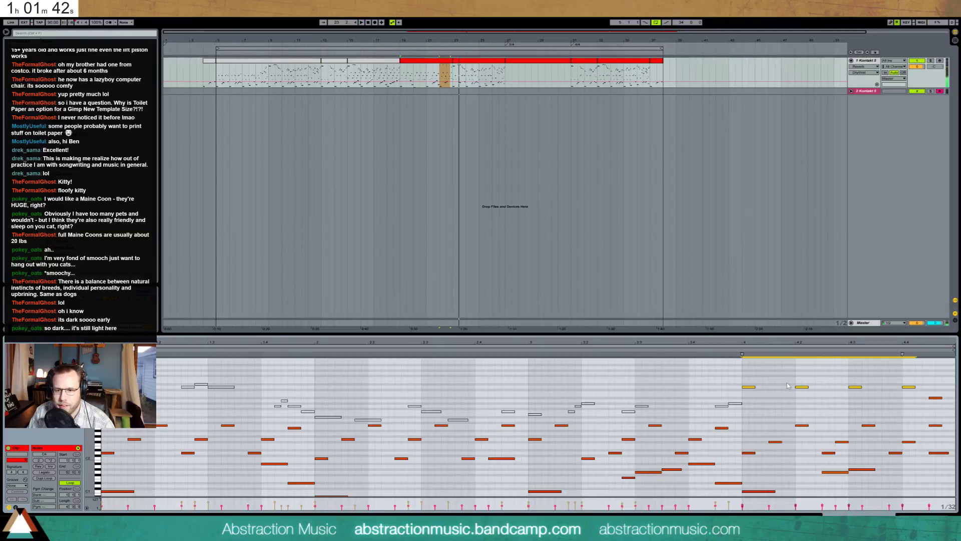
key(space)
Add a note a semitone above bar 4's first repeated note, duplicate it onto the other three beats, and listen
double_click(746, 384)
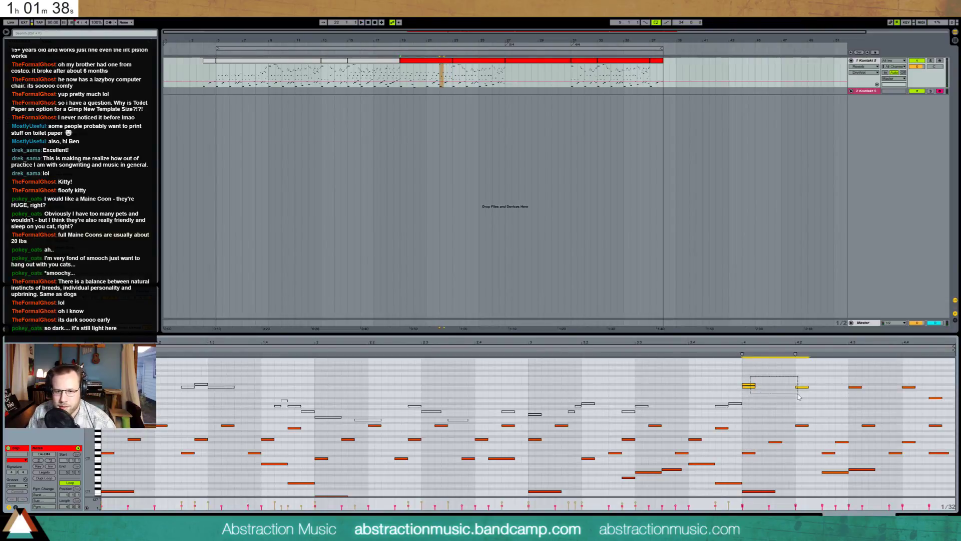
drag(794, 398, 793, 398)
key(ctrl+d)
key(ctrl+d)
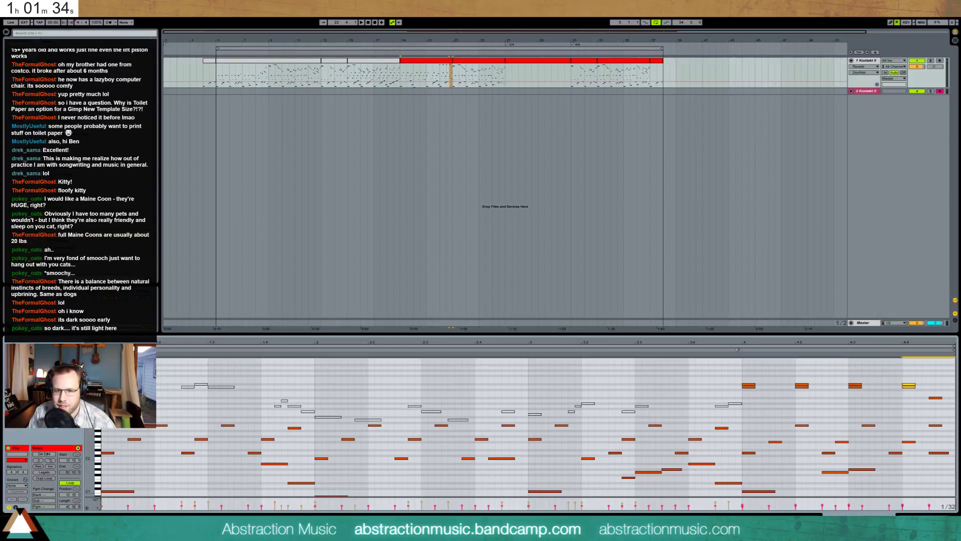
drag(735, 371, 875, 387)
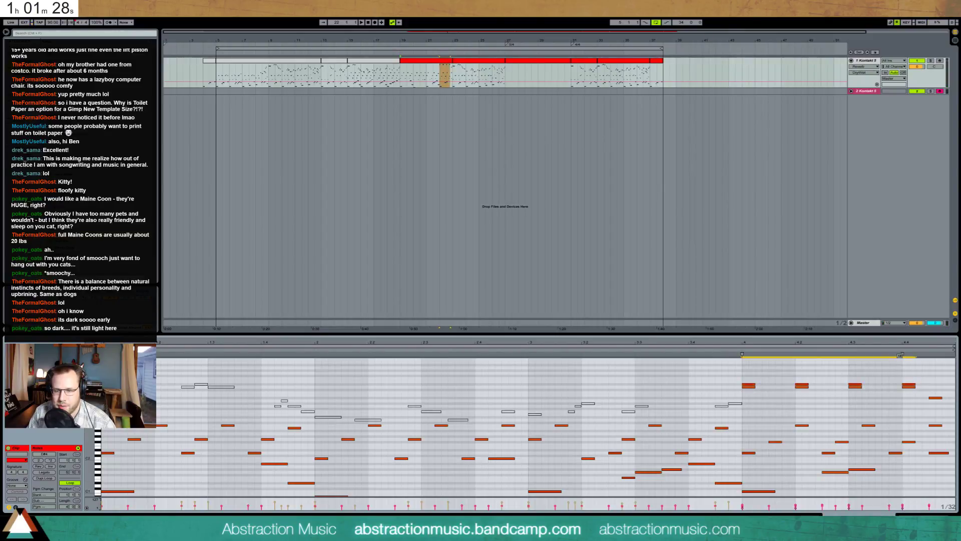
click(735, 350)
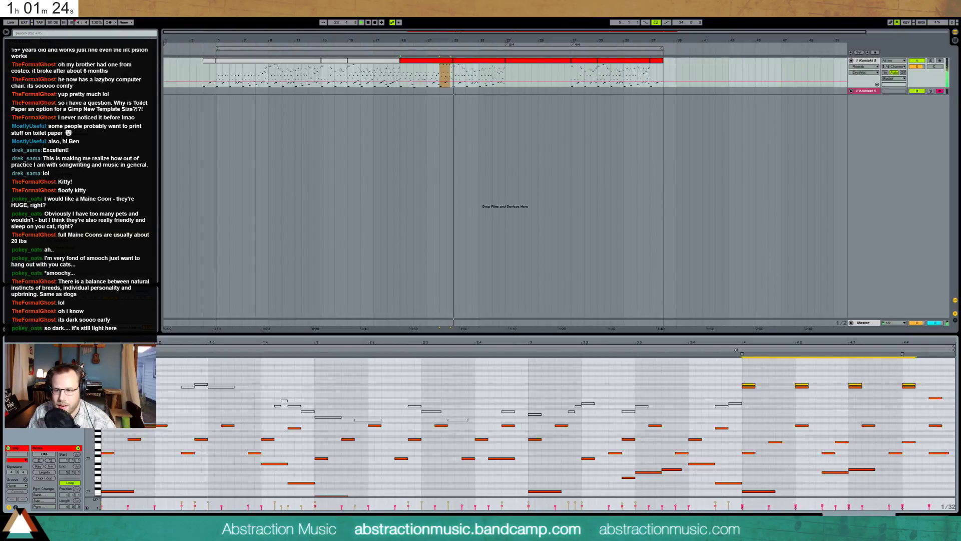
Add a second note two semitones above the last melody note at the end of bar 4
click(931, 396)
key(space)
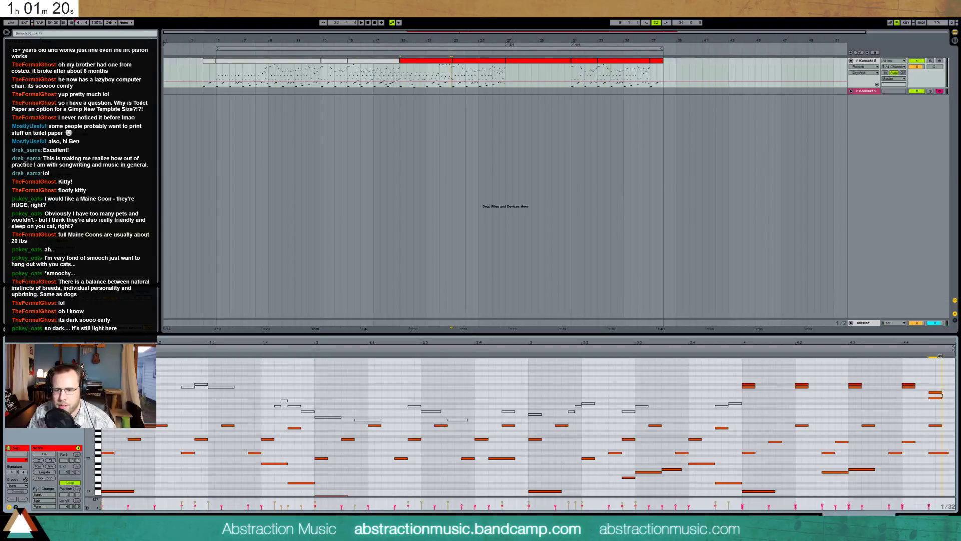
click(935, 392)
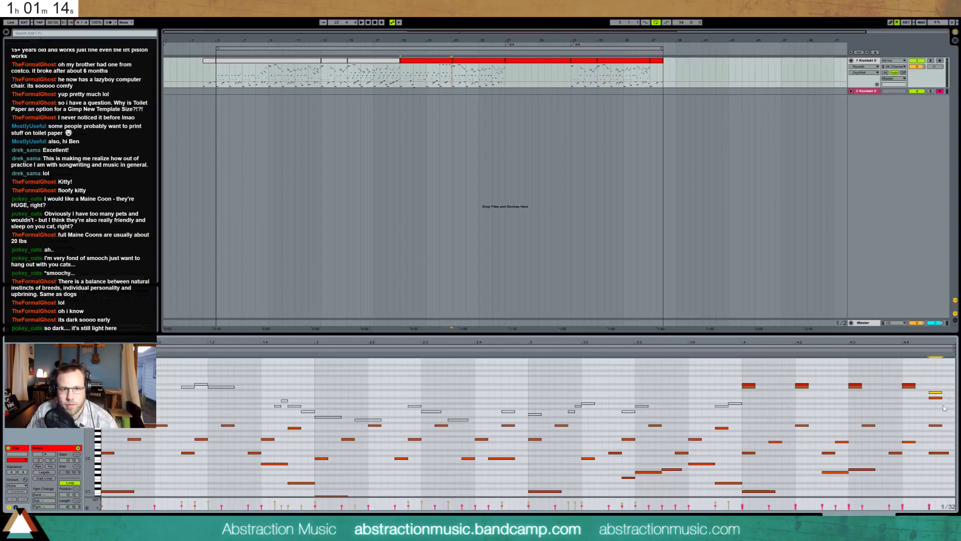
Recolour the reworked clip at bar 19 and all the clips before it white
right_click(433, 64)
click(496, 181)
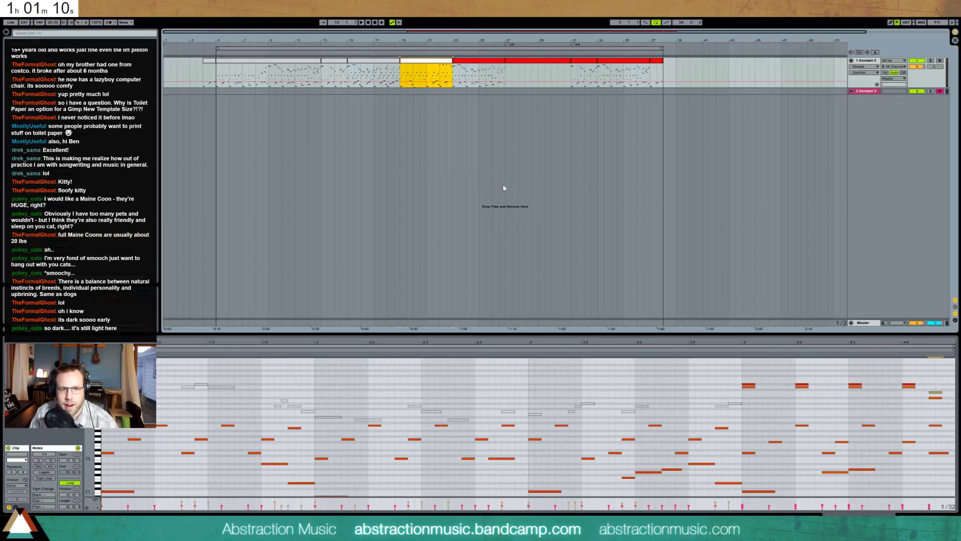
click(384, 62)
shift+click(278, 63)
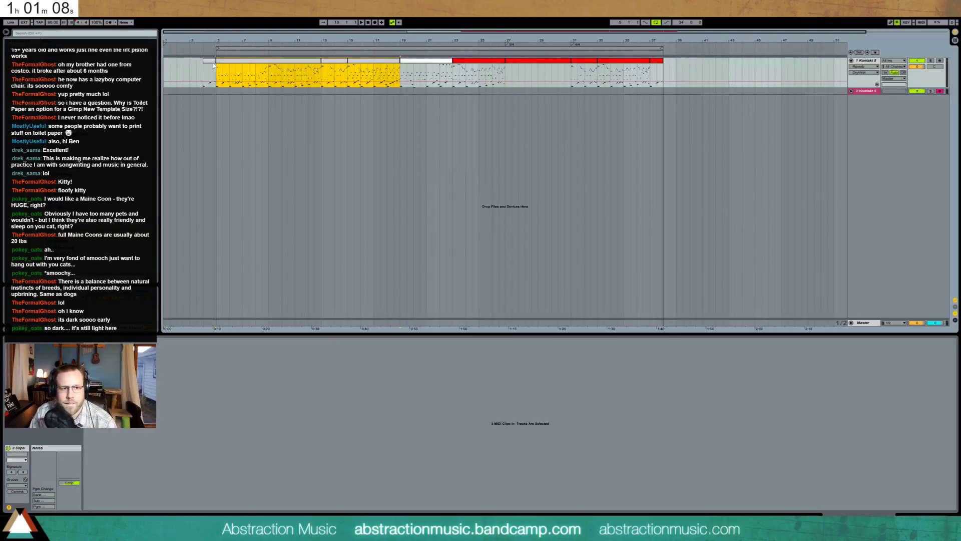
right_click(212, 64)
click(282, 170)
click(411, 98)
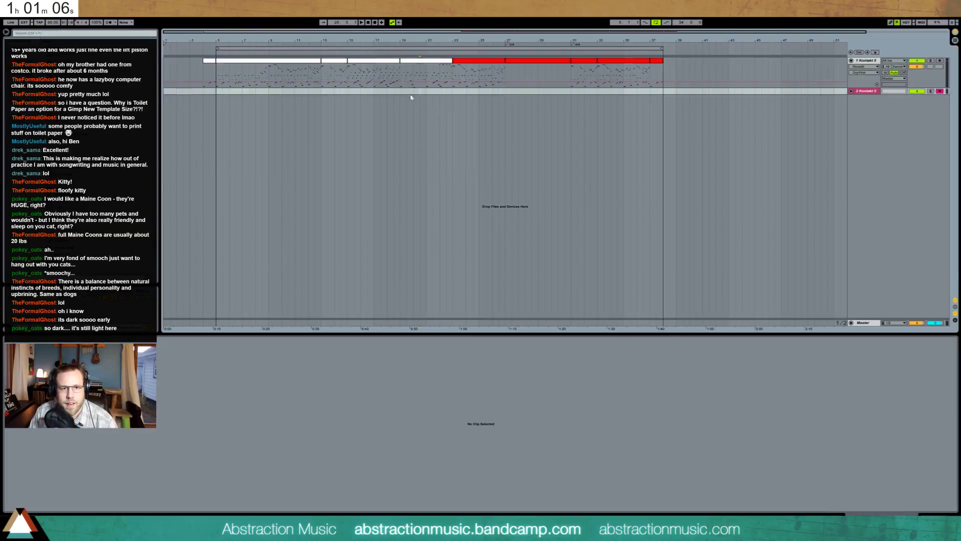
Listen to the start of the clip at bar 19 and delete the first group of muted melody notes in its bar 1
click(422, 62)
click(401, 75)
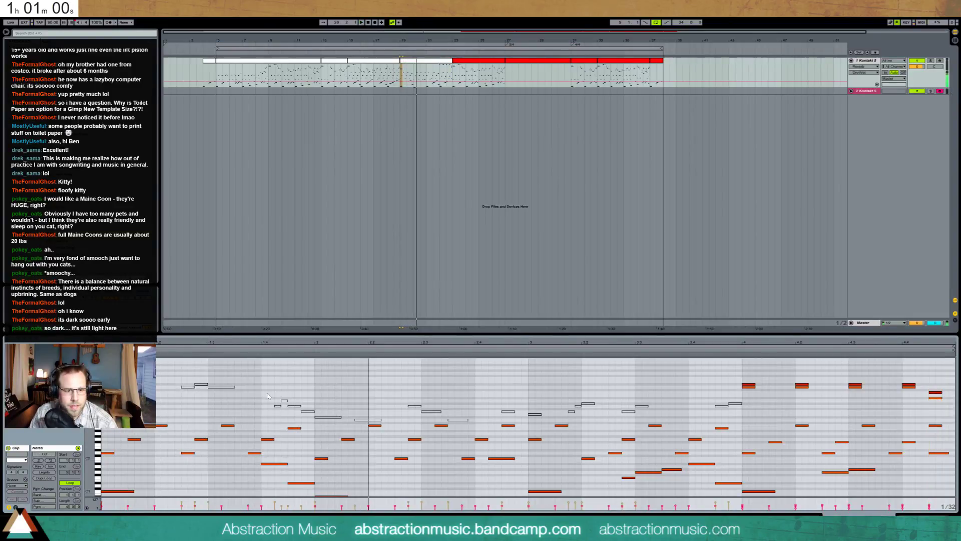
key(space)
key(Delete)
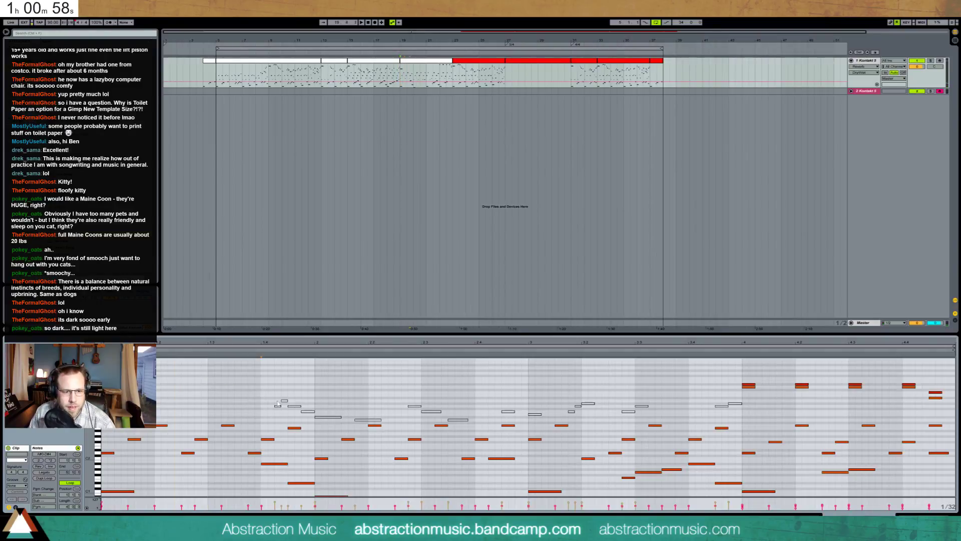
Reactivate the muted melody run from beat 4 of bar 1 into bar 2 and lower its highest note by a semitone
drag(265, 390, 326, 420)
key(Up)
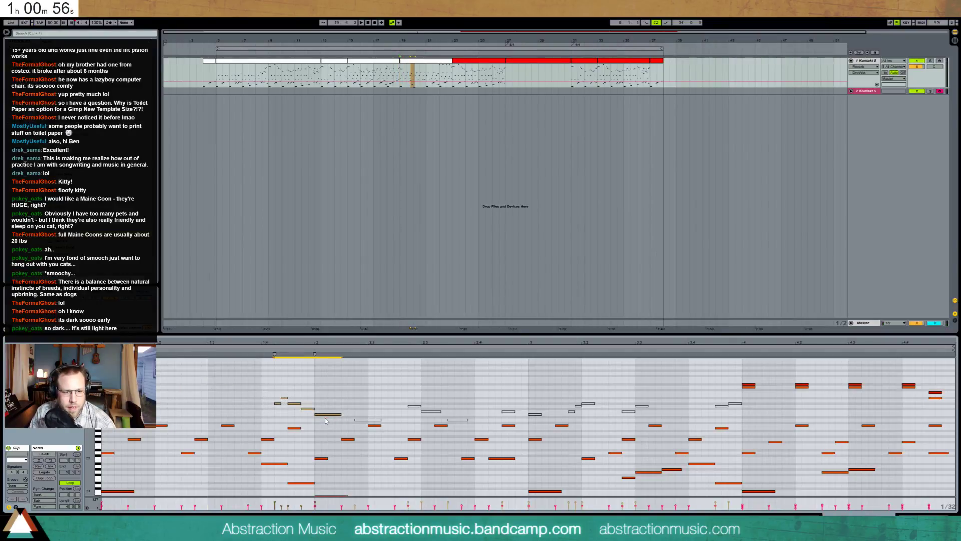
key(Down)
key(Up)
key(Down)
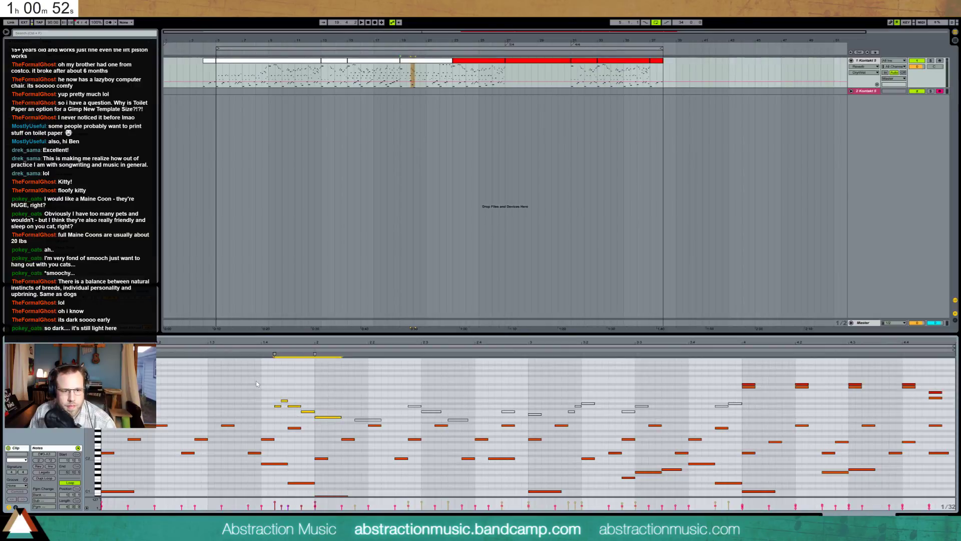
key(space)
click(284, 400)
key(Down)
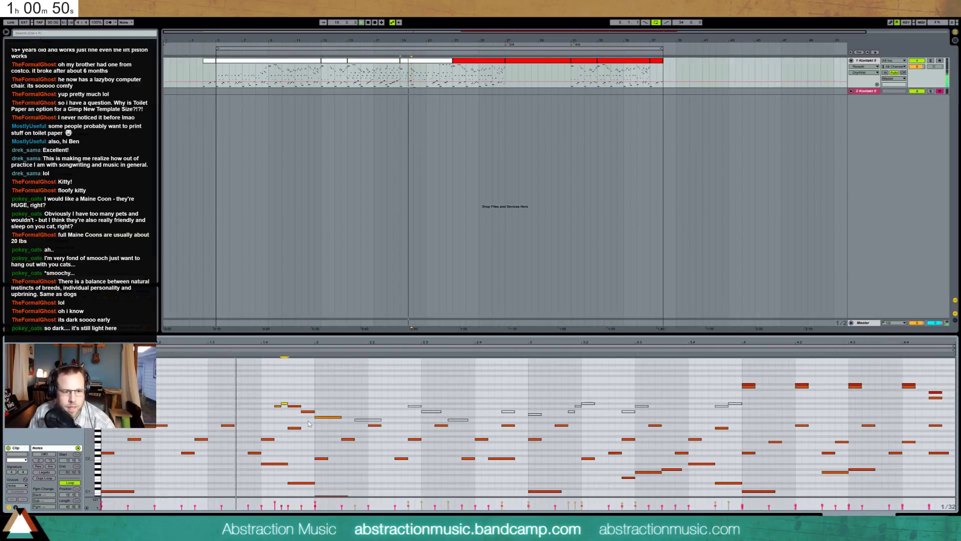
Move bar 2's next muted note down two semitones to just before beat 3, replacing the two muted notes there, and reactivate it
click(359, 422)
key(space)
click(359, 420)
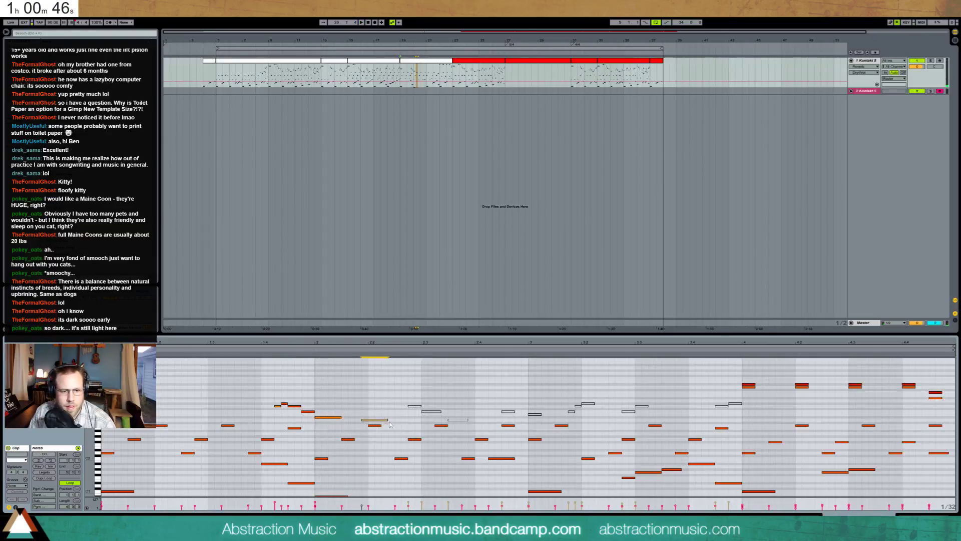
key(Down)
key(Right)
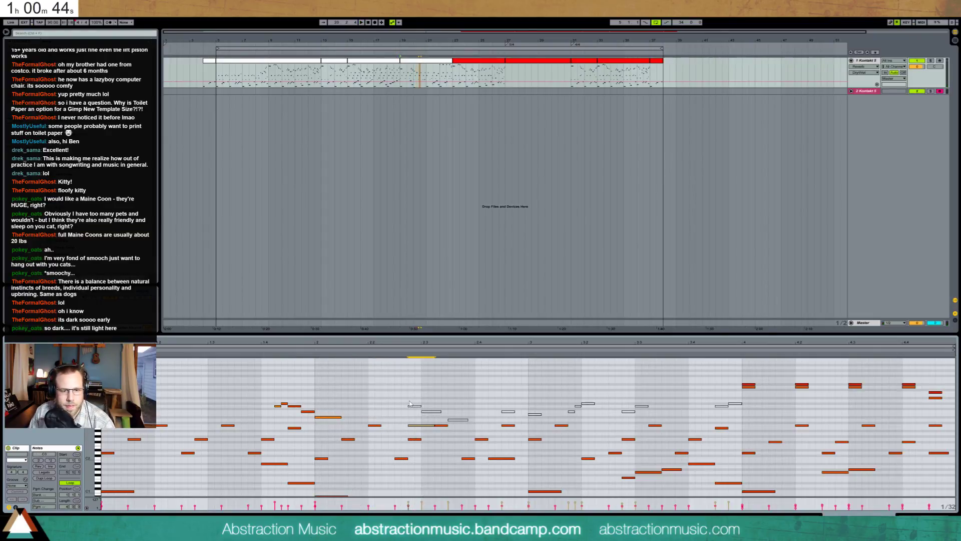
click(409, 404)
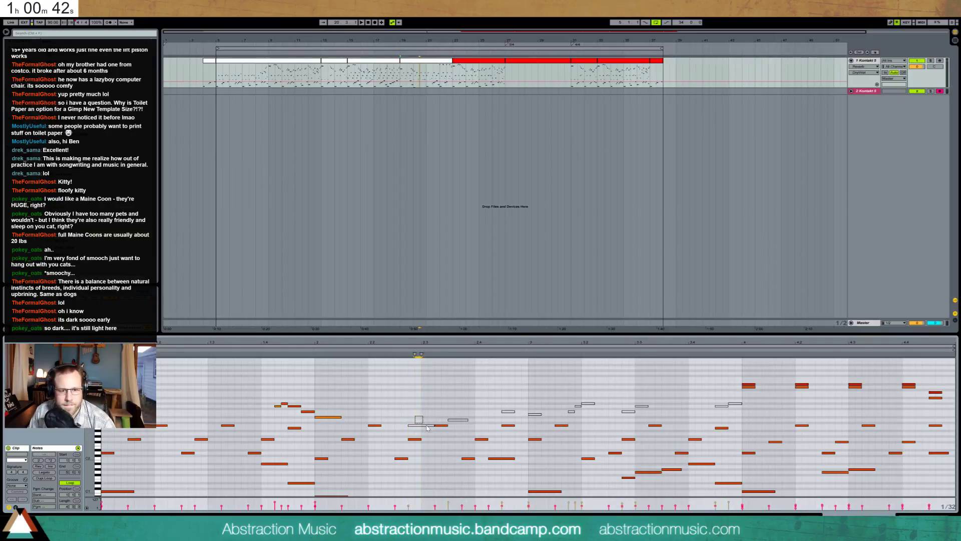
click(427, 426)
key(space)
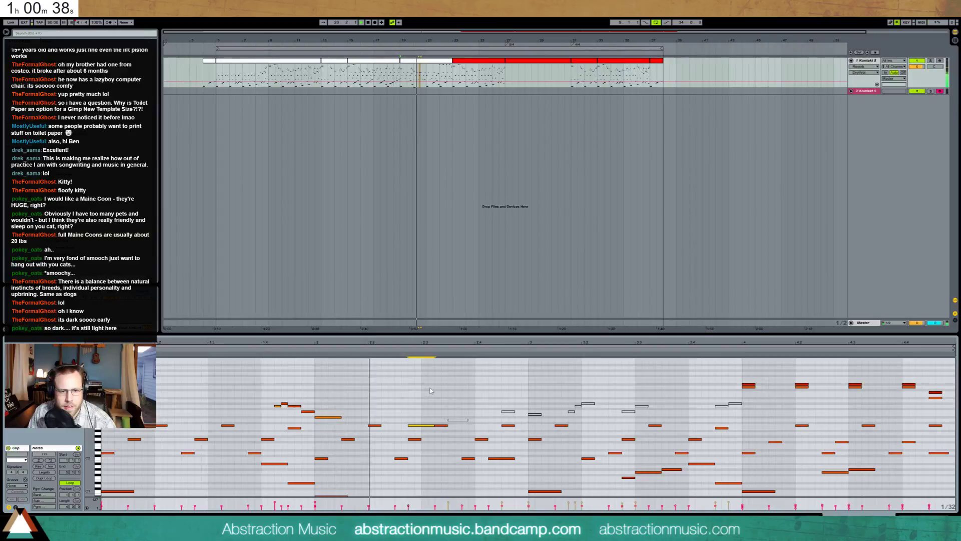
key(space)
Delete bar 2's remaining long muted note, reactivate the two melody notes around the start of bar 3 three semitones higher, and listen
click(460, 412)
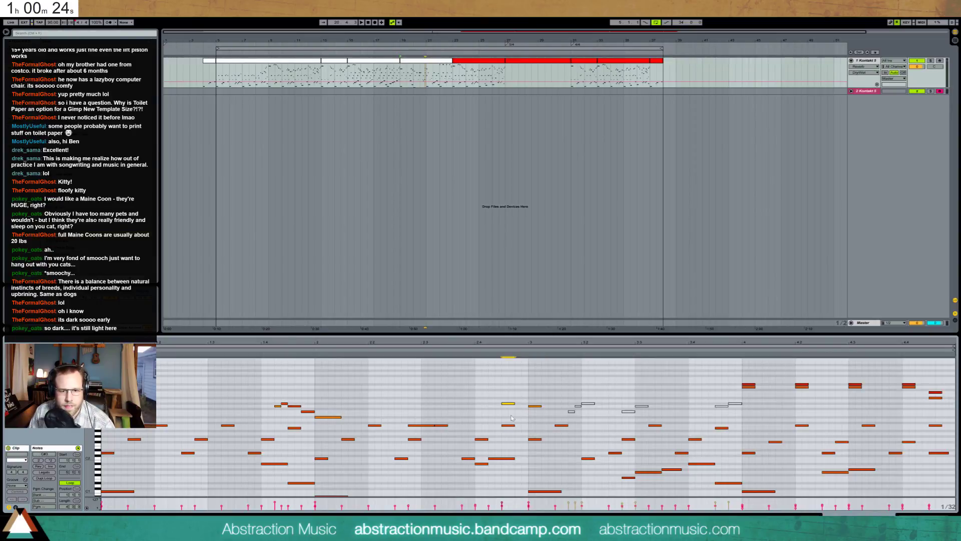
key(space)
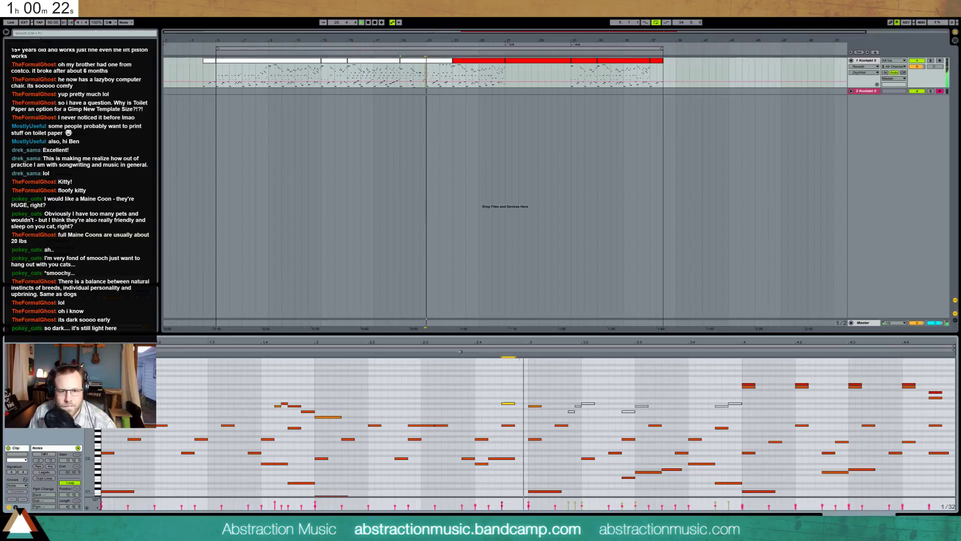
Stop playback and delete the muted melody notes around beats 2 and 3 of bar 3
key(space)
drag(562, 393, 639, 415)
key(Delete)
Copy bar 1's final four-note melody run to the end of bar 3, reshape it to rise into bar 4, replace the muted notes, and listen
drag(273, 400, 311, 412)
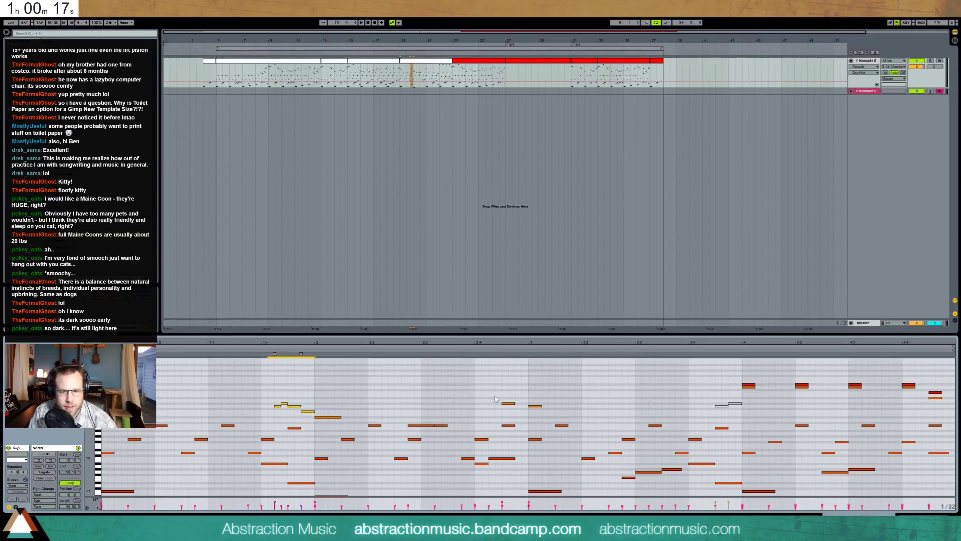
click(700, 392)
key(ctrl+v)
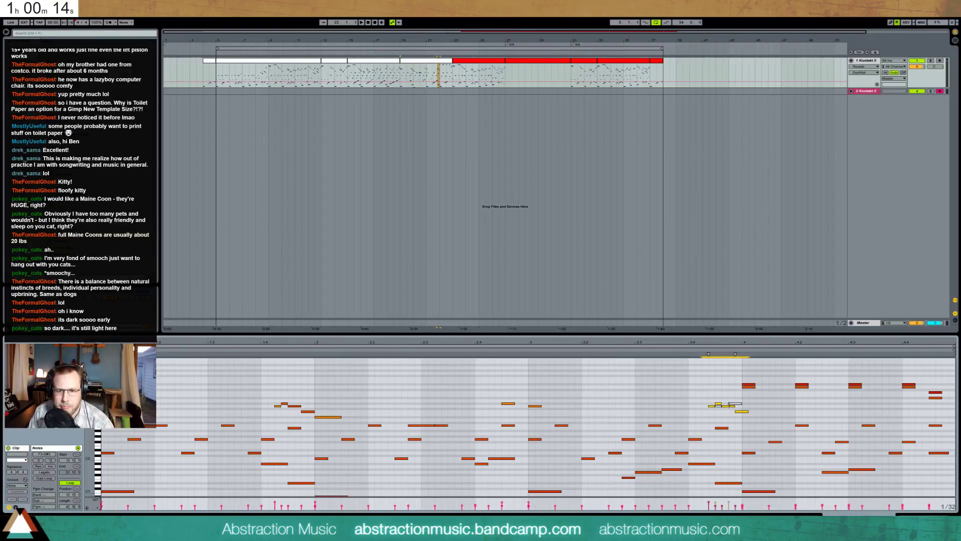
click(724, 411)
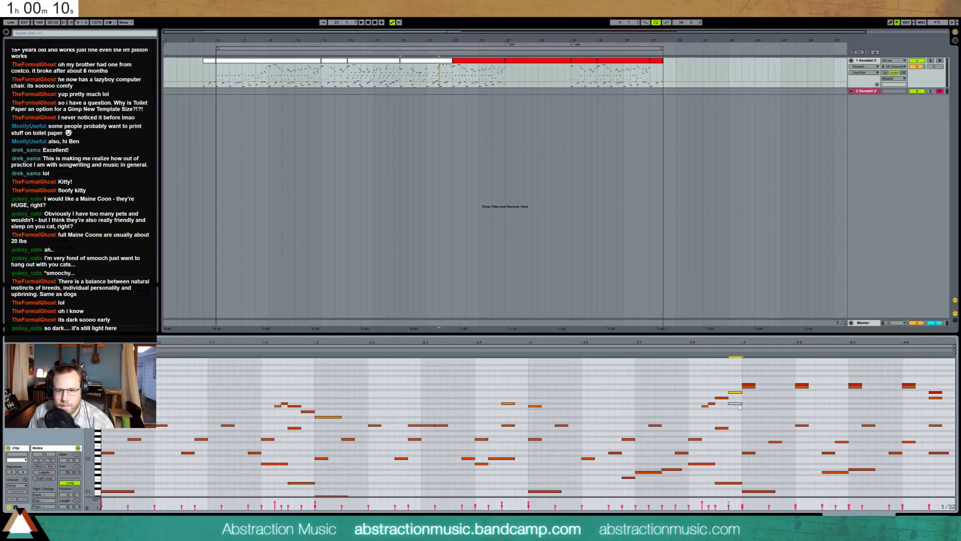
key(space)
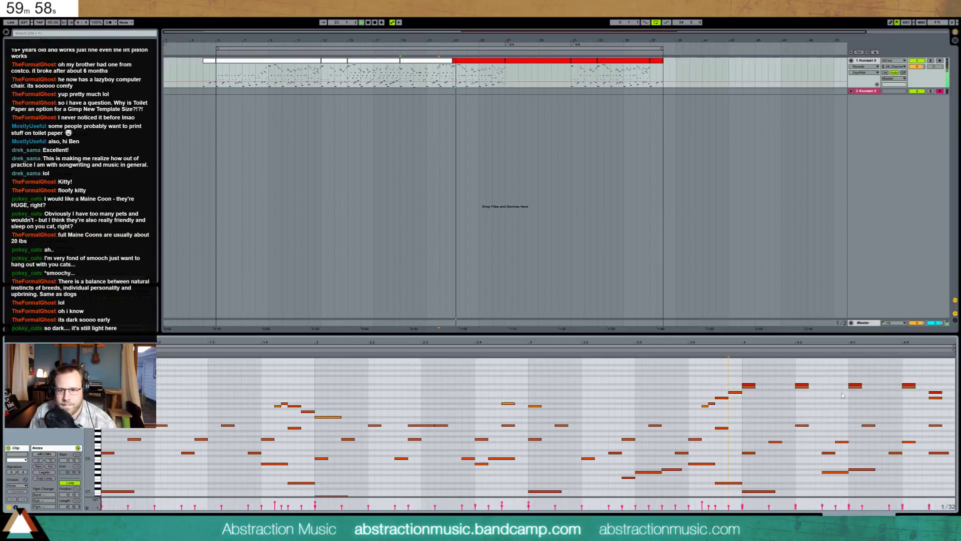
Delay the upper notes of bar 4's high chords slightly and add a melody note just before beat 3
drag(751, 376, 914, 387)
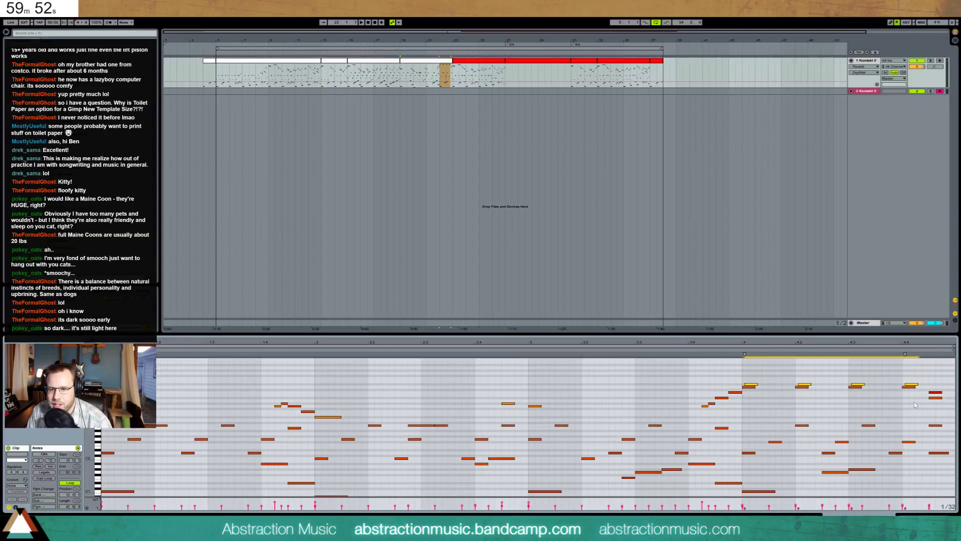
double_click(840, 393)
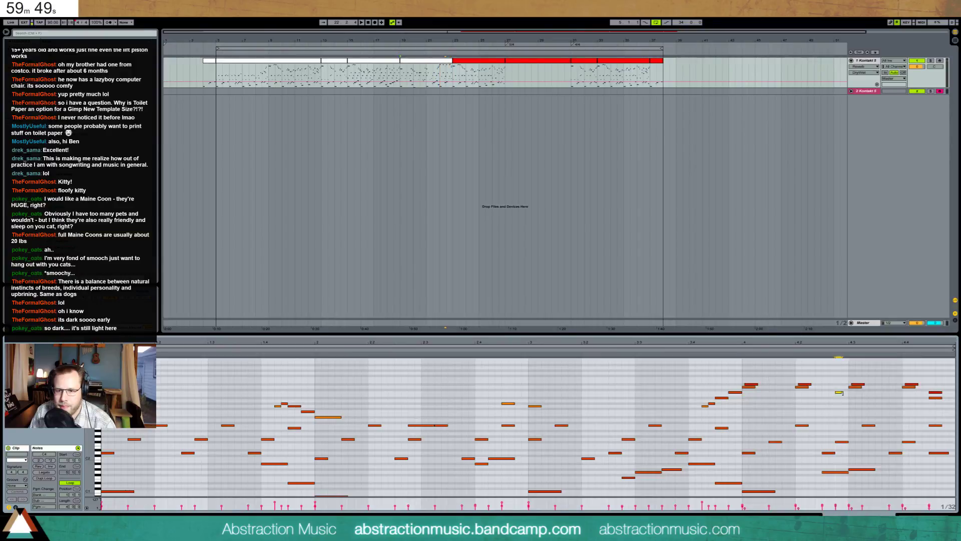
click(698, 345)
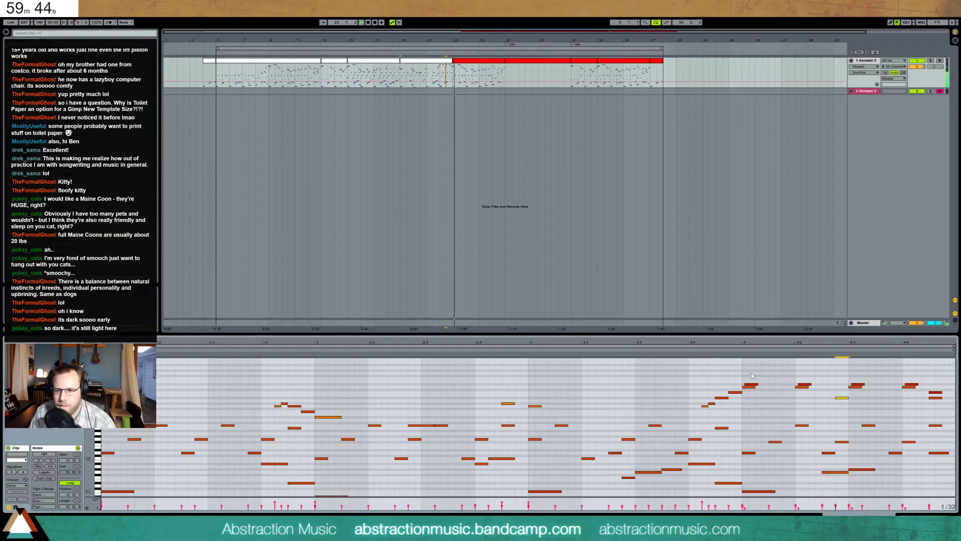
drag(735, 372, 916, 385)
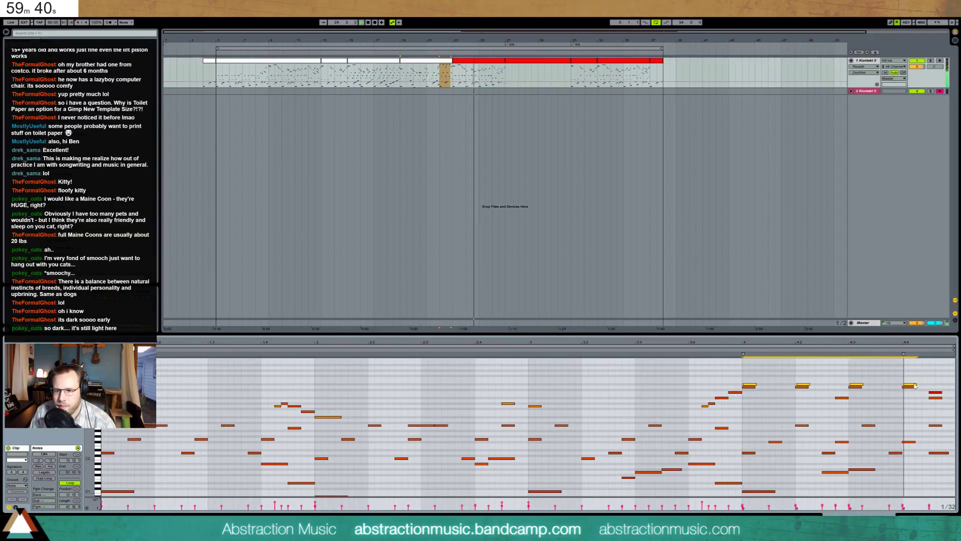
click(934, 393)
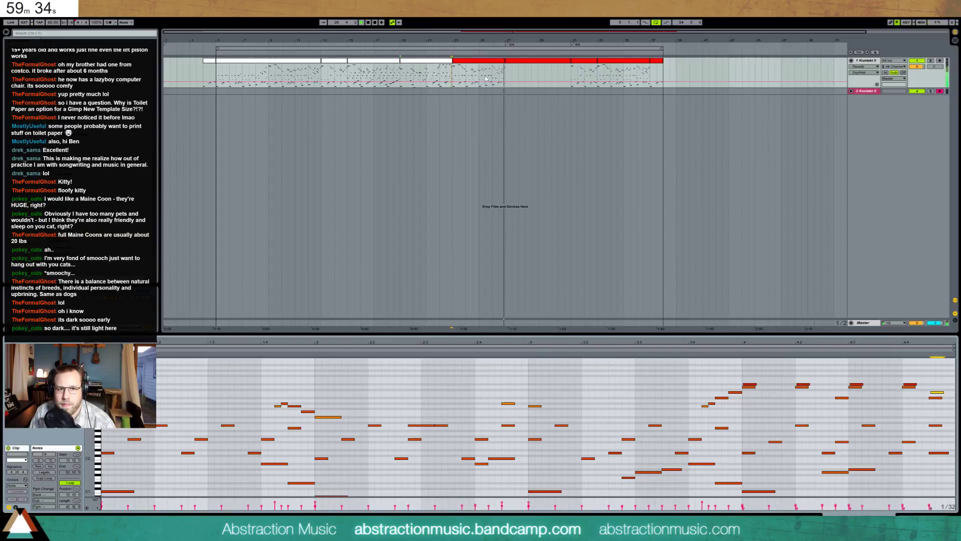
Look through the red clips from bar 23 onward and listen to the last beat of the clip at bar 31
click(517, 61)
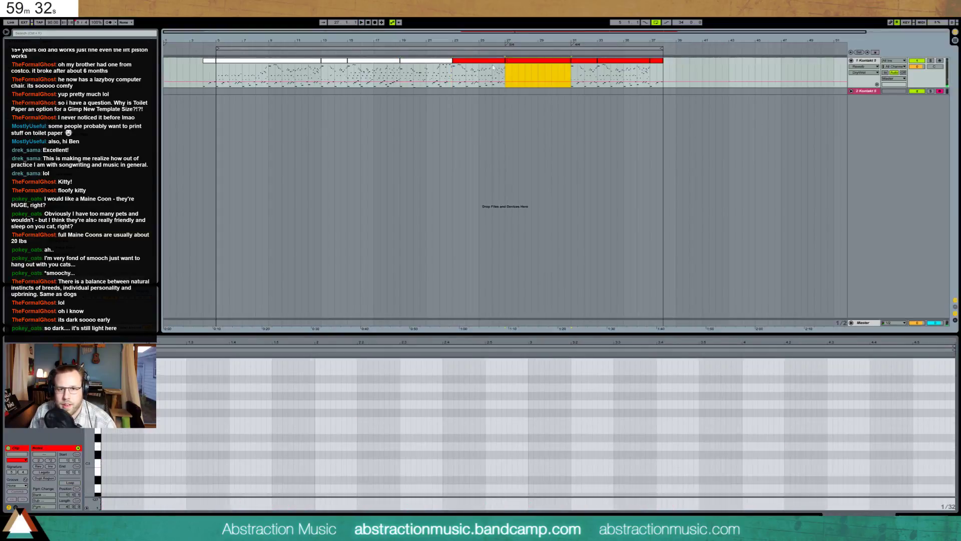
click(478, 61)
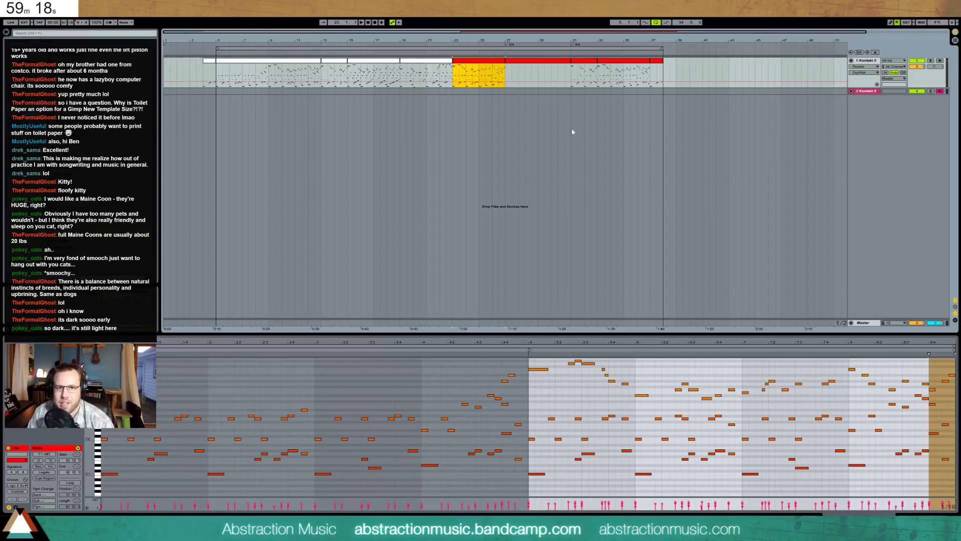
click(522, 63)
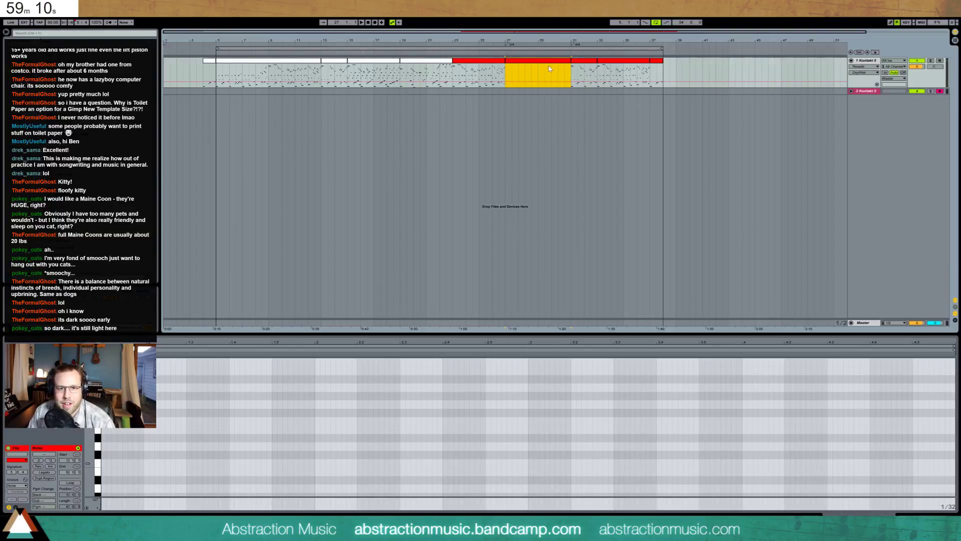
click(581, 64)
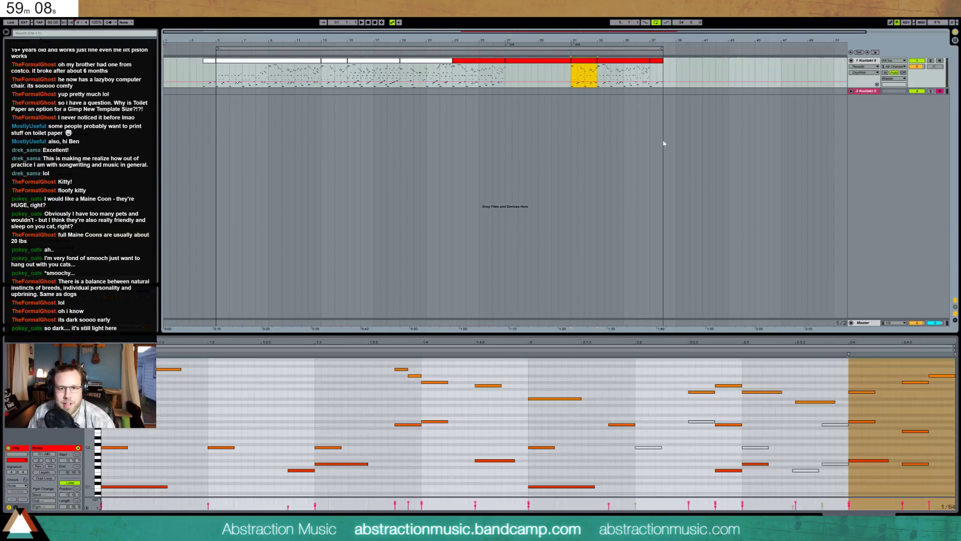
drag(89, 423, 76, 422)
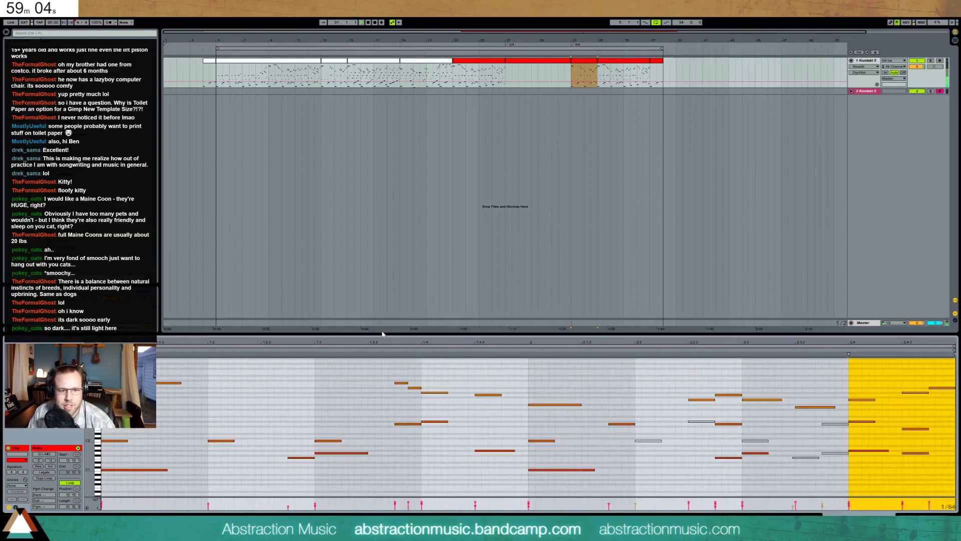
key(space)
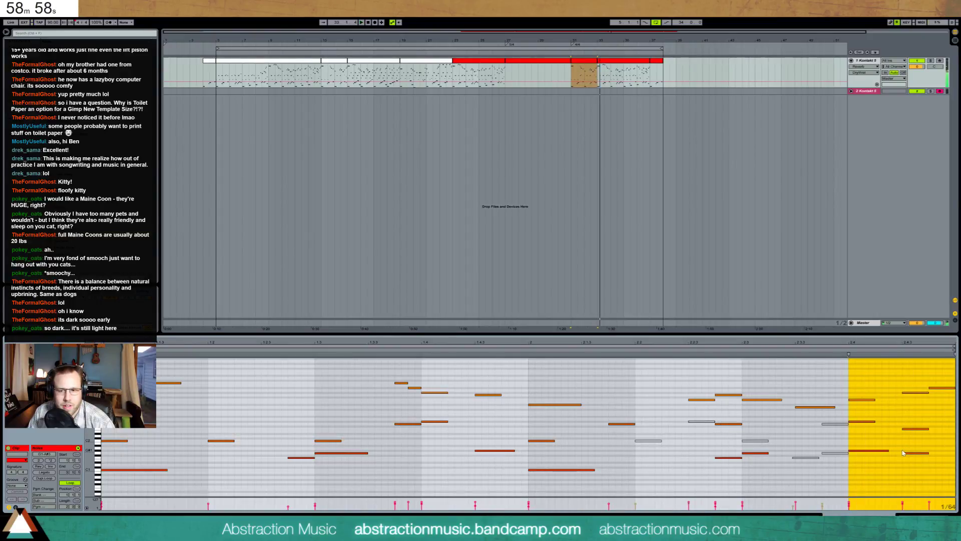
Lower the two upper notes of the chord halfway through the clip's last beat, delete the final melody note, and listen
click(902, 374)
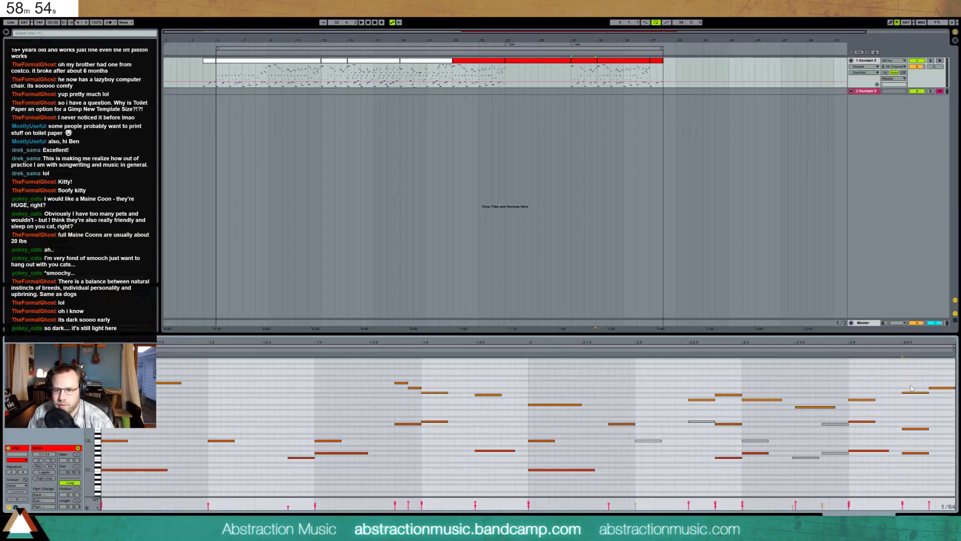
click(913, 392)
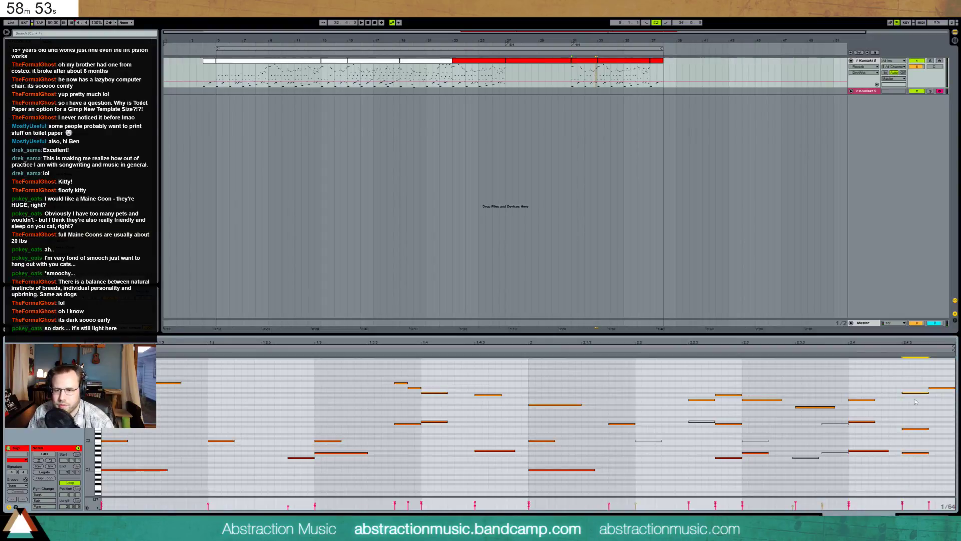
click(943, 389)
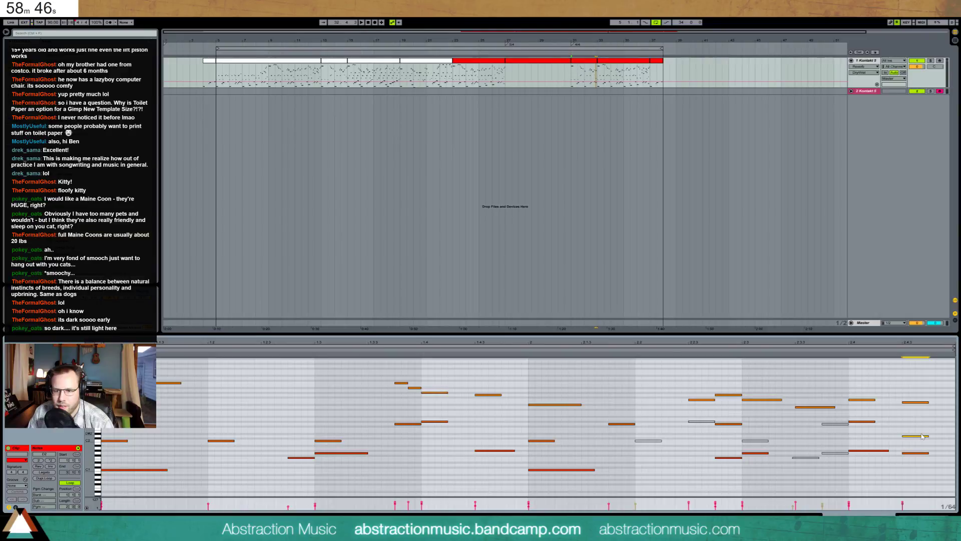
key(space)
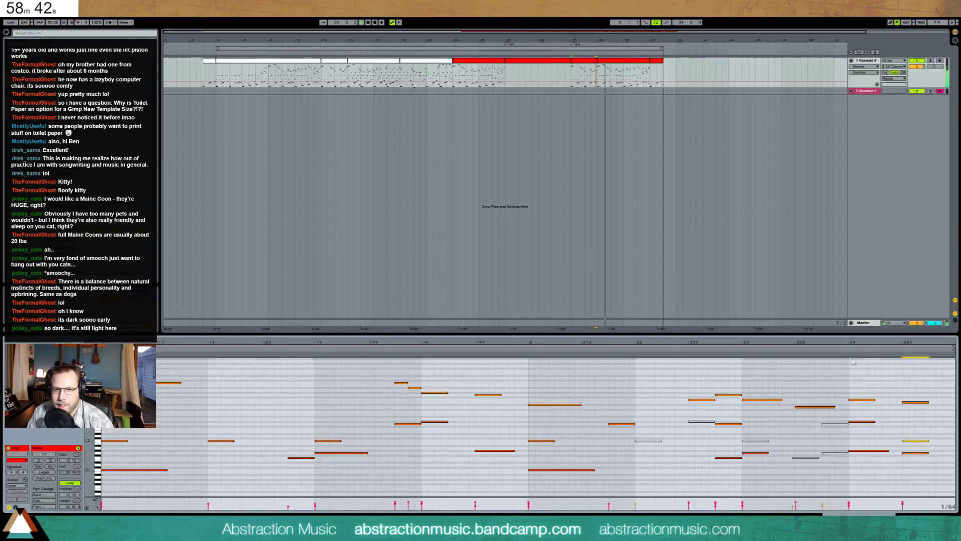
Try removing the short last clip at bar 37 and undo the removal
click(636, 64)
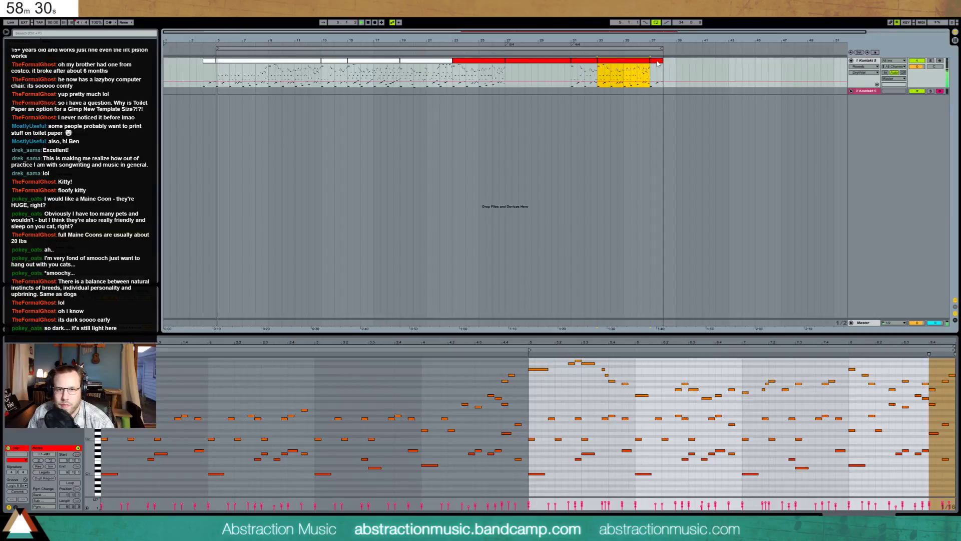
click(658, 63)
click(643, 55)
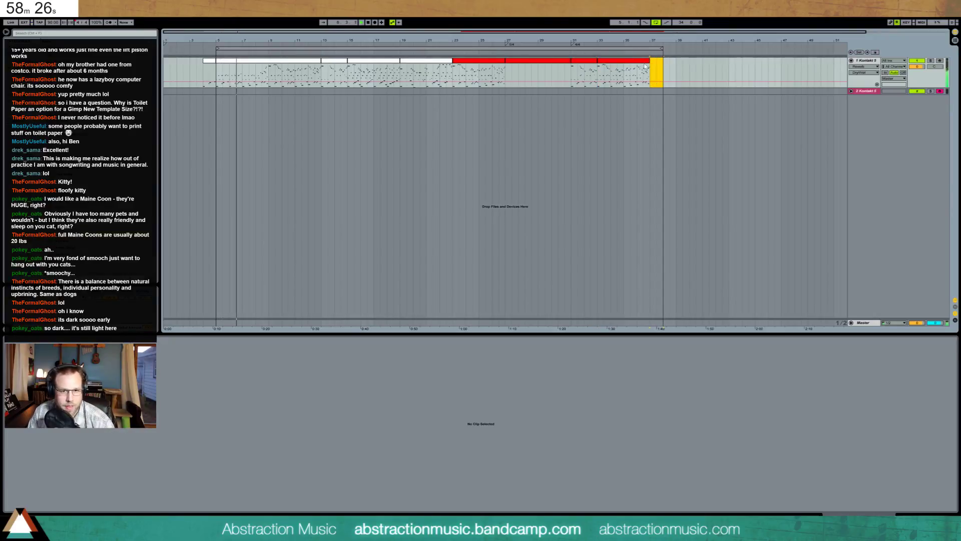
key(ctrl+z)
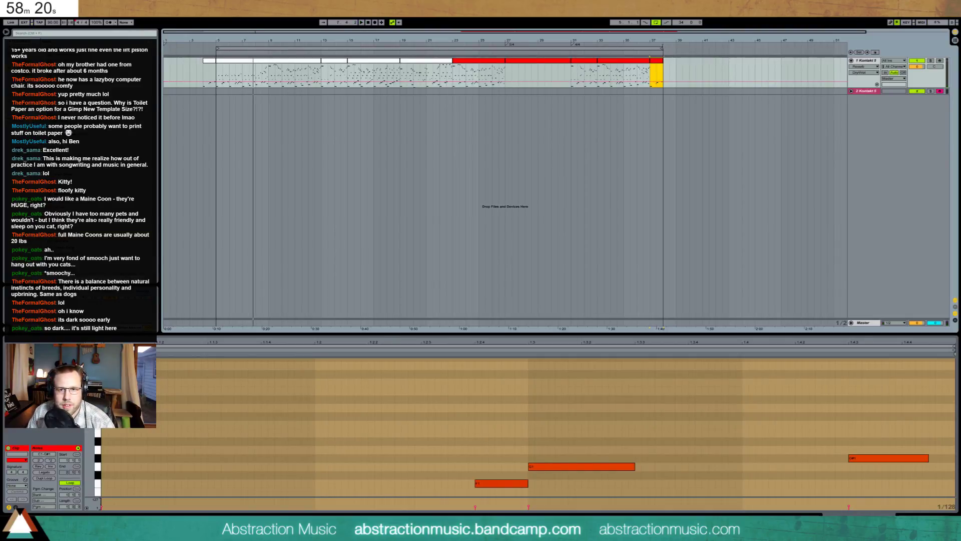
Set the arrangement loop to run from bar 4 to bar 39
drag(662, 48, 734, 48)
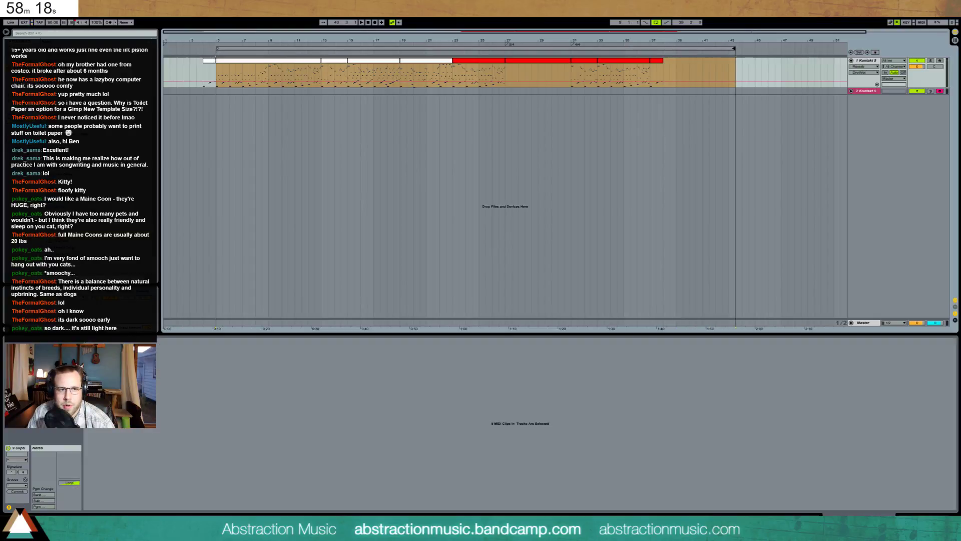
drag(216, 48, 204, 48)
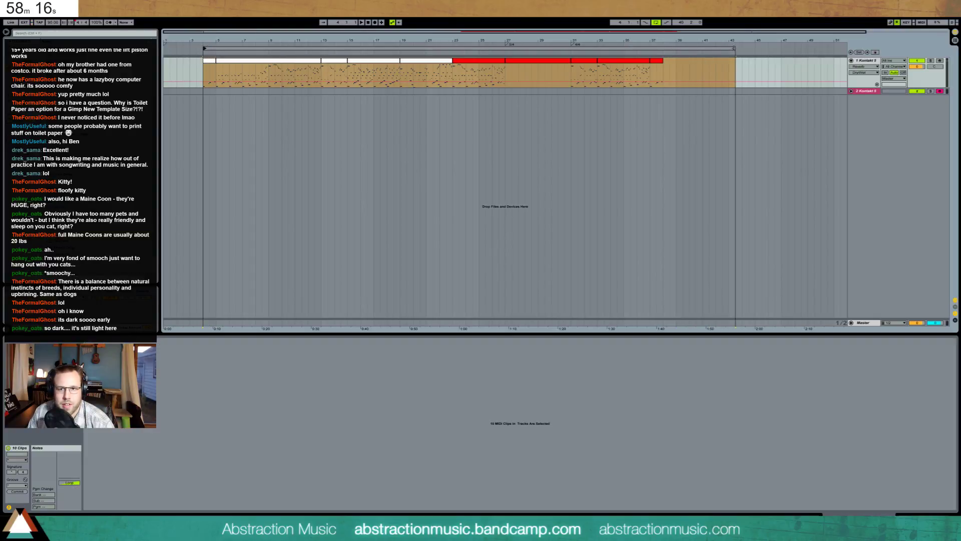
drag(734, 48, 675, 49)
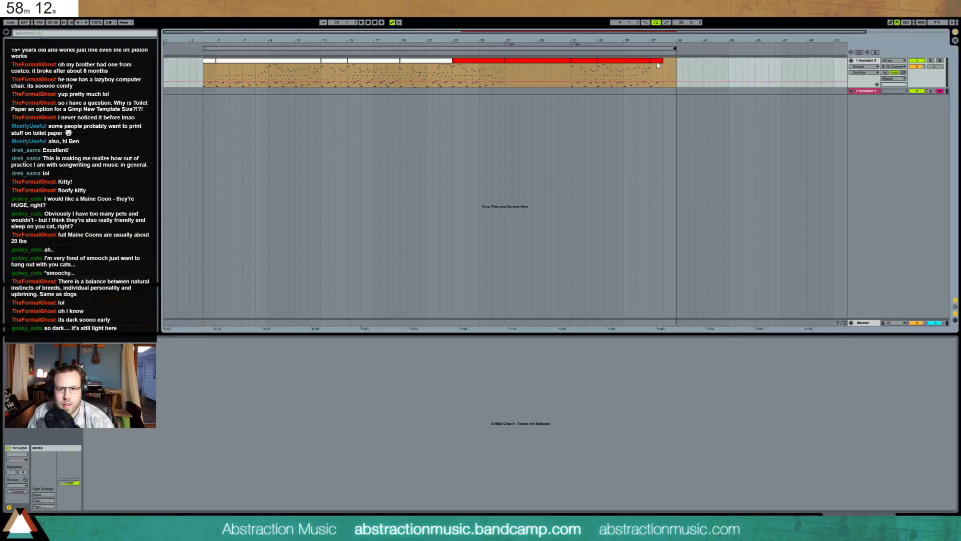
Copy the high melody note that opens the clip at bar 33 to the start of the clip at bar 37, and play
click(657, 64)
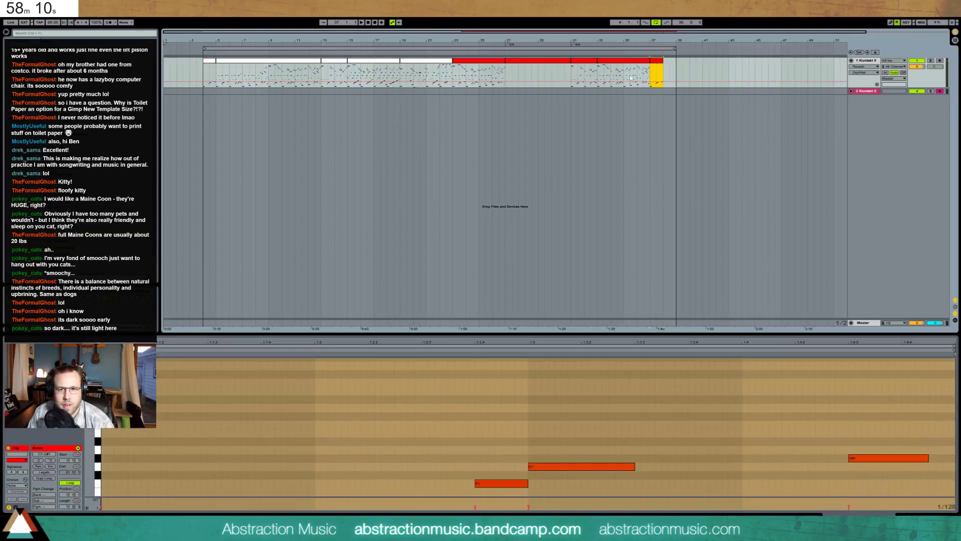
click(643, 72)
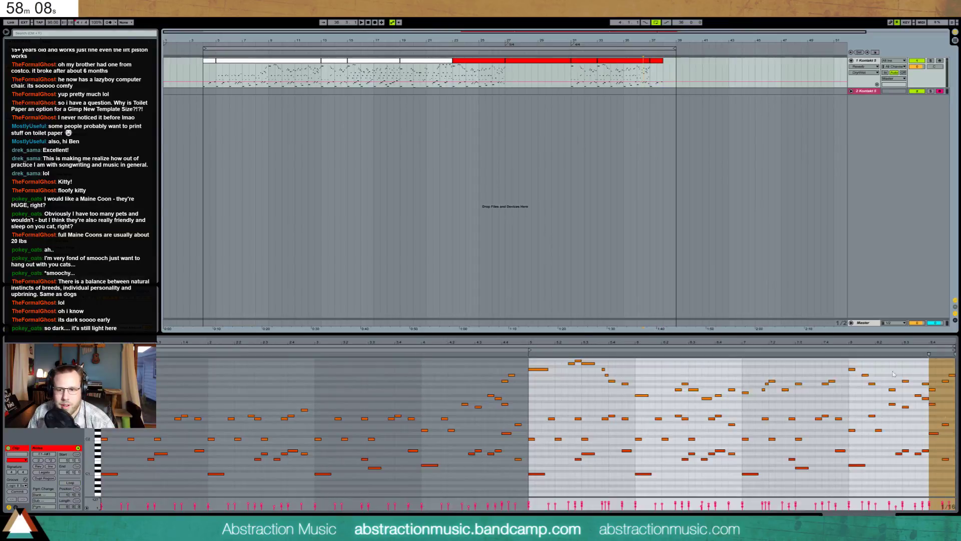
click(538, 371)
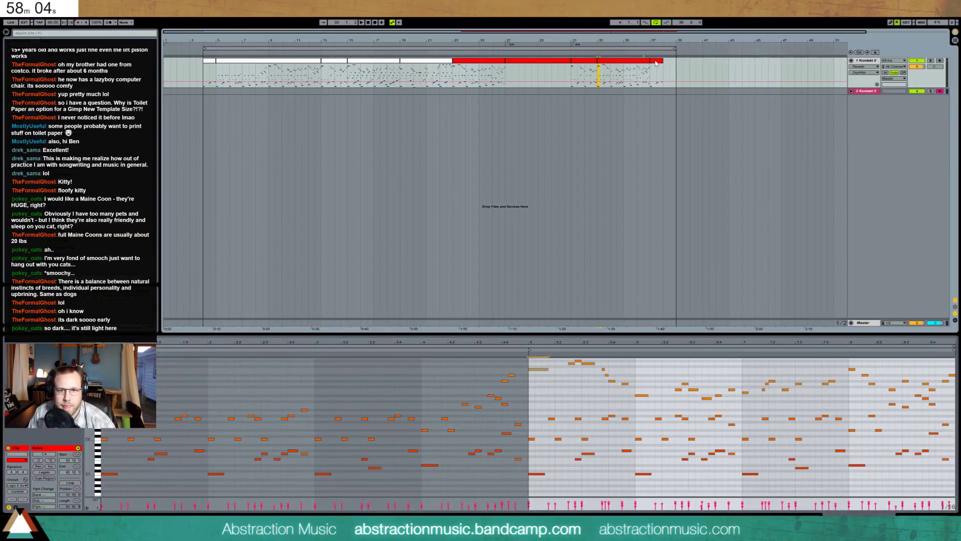
click(656, 63)
click(90, 460)
key(ctrl+v)
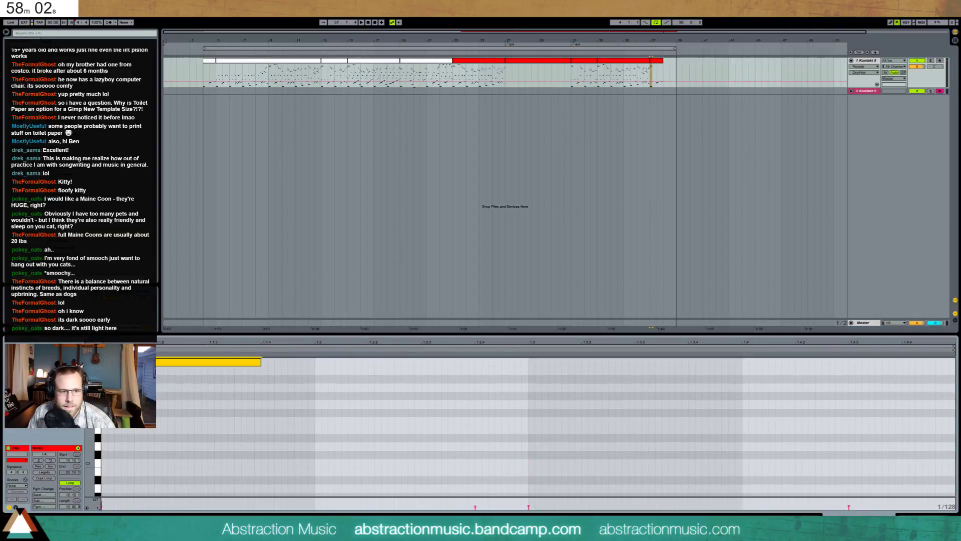
drag(90, 461, 56, 460)
key(space)
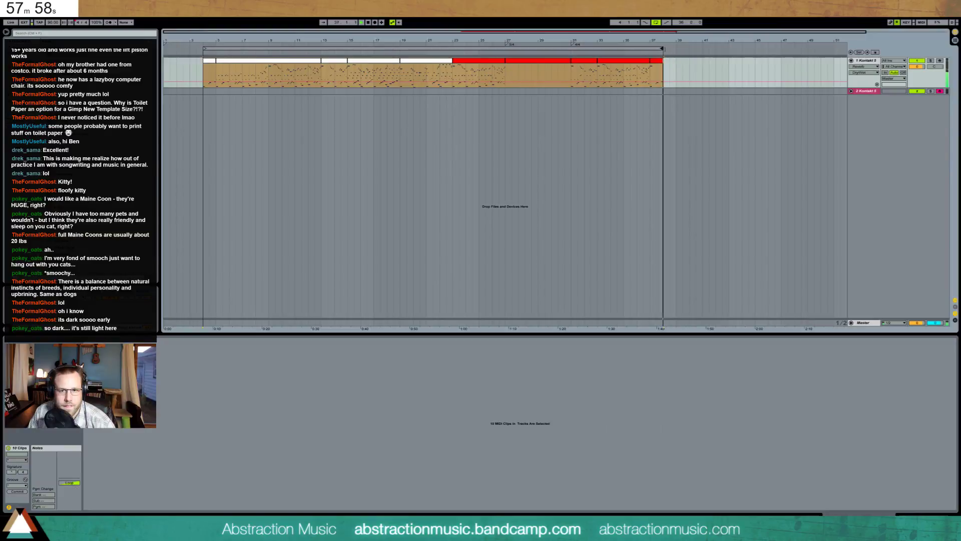
Set the arrangement loop from bar 5 to bar 39 and extend the last clip by one bar to the loop's end
key(ctrl+a)
key(ctrl+l)
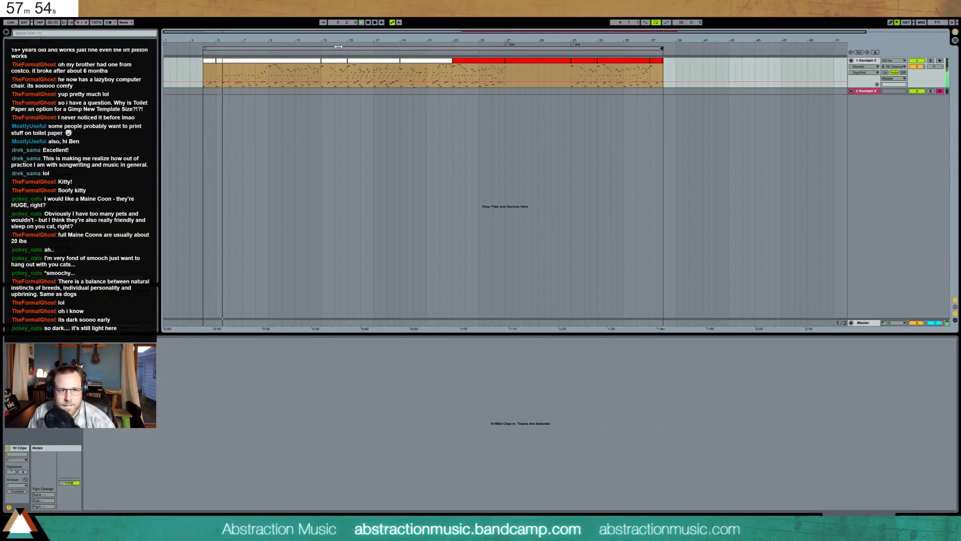
key(Right)
click(659, 60)
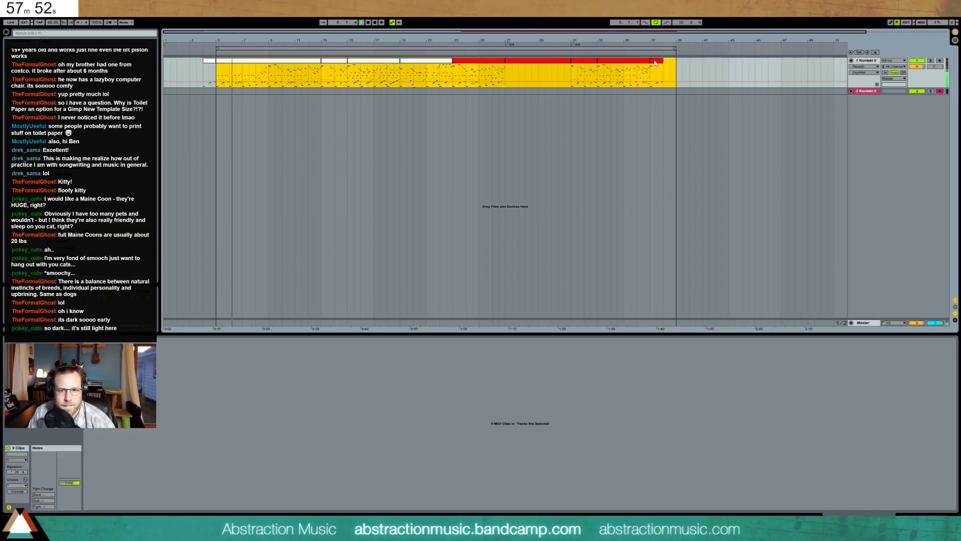
drag(663, 60, 676, 61)
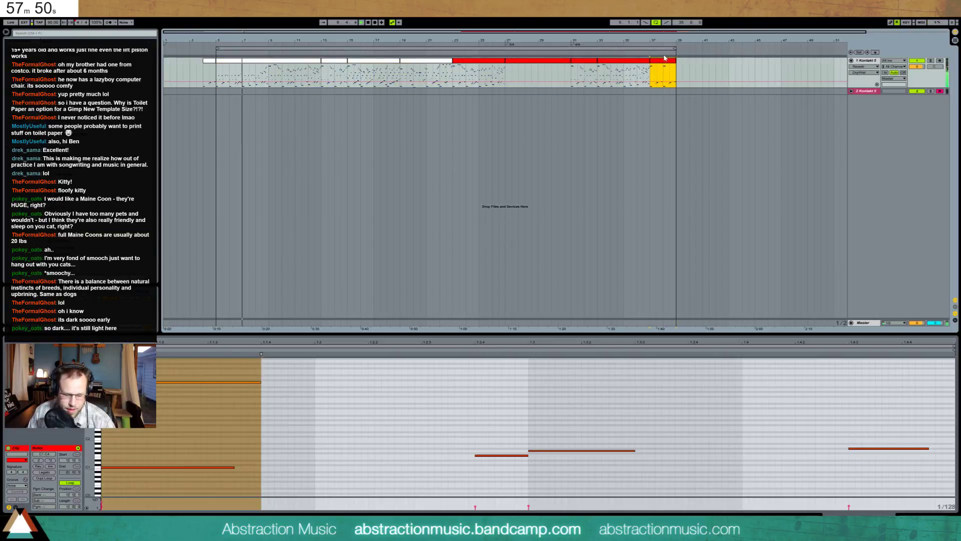
Remove the high melody note that opens the second bar of the clip at bar 37
click(354, 61)
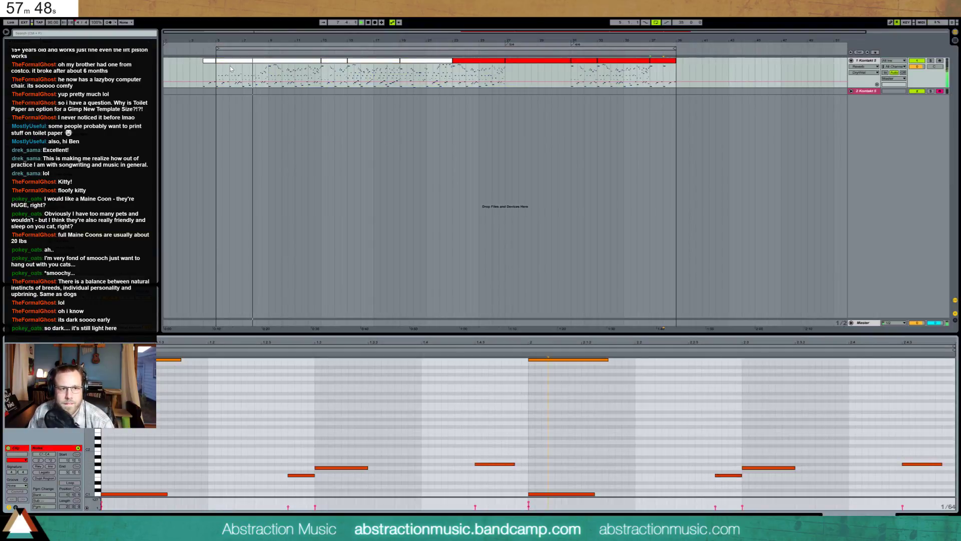
click(231, 65)
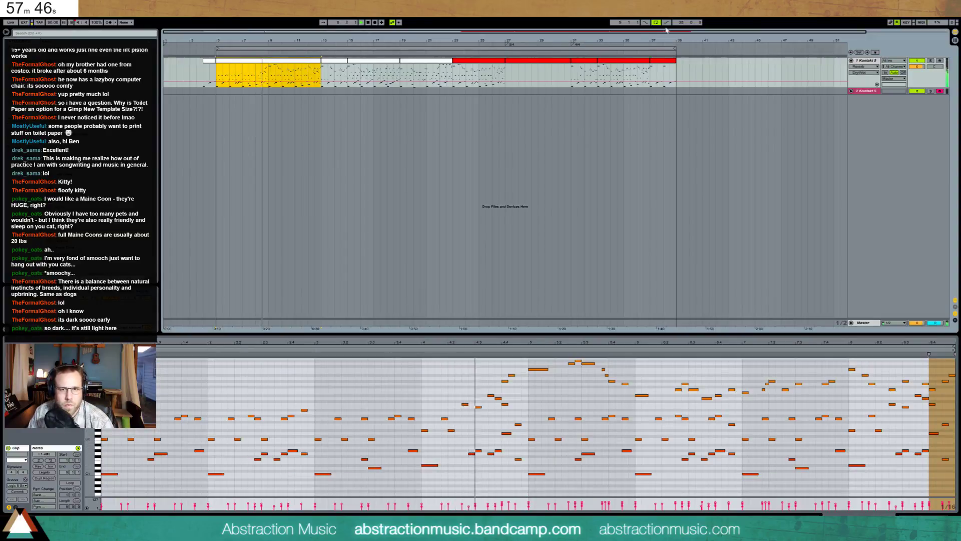
click(655, 82)
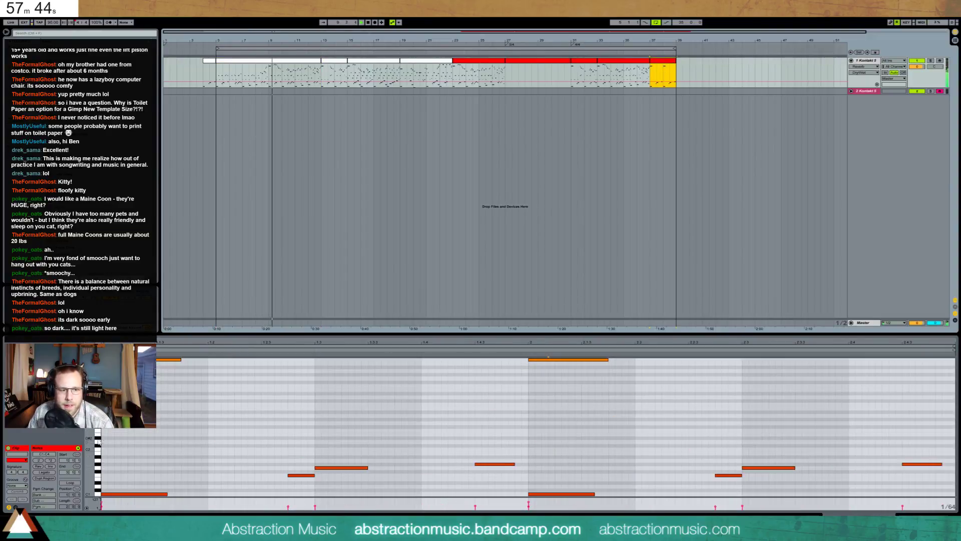
drag(92, 453, 87, 452)
double_click(576, 369)
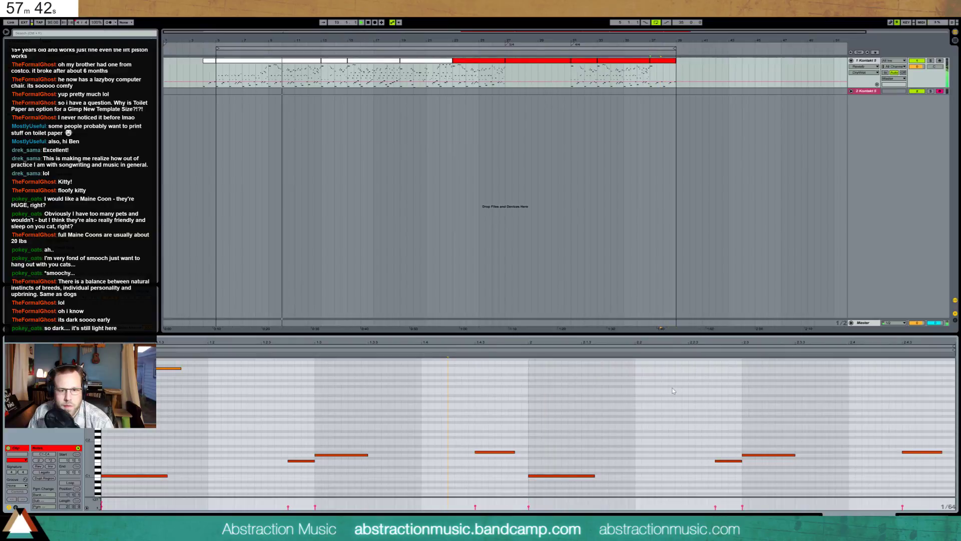
Move the last bass note of the clip at bar 37 lower and earlier, to beat 4 of bar 38, and play
double_click(896, 464)
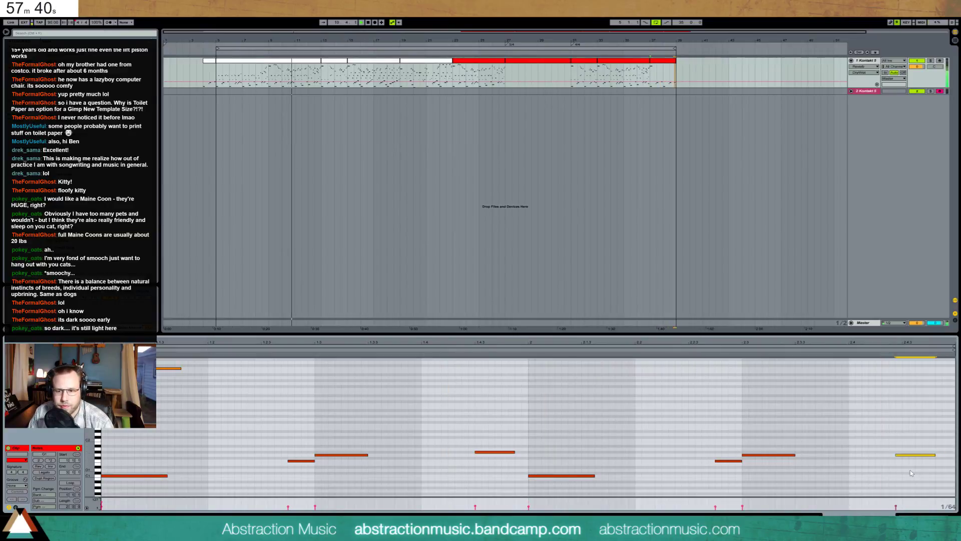
key(Down)
key(Left)
key(space)
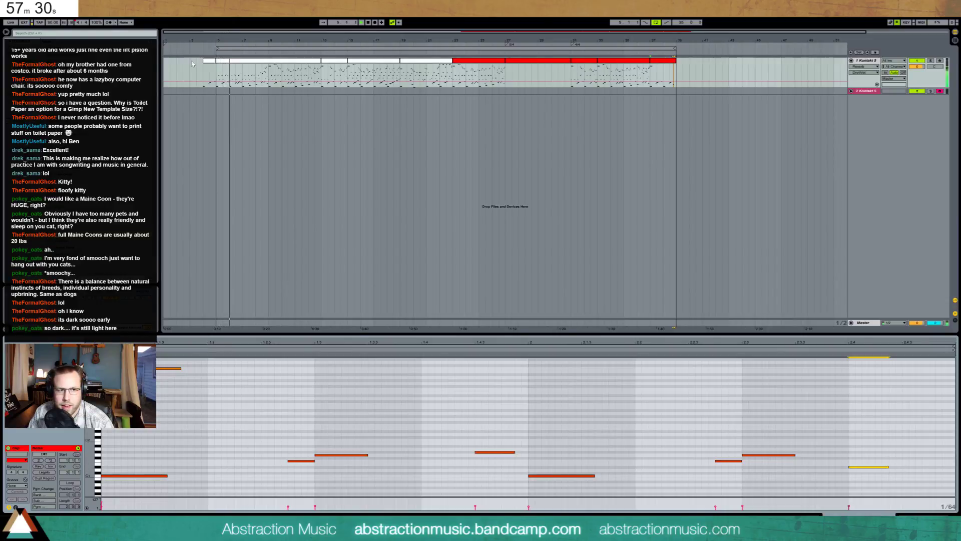
Delete the one-bar clip at bar 4, just before the loop start
click(209, 70)
key(Delete)
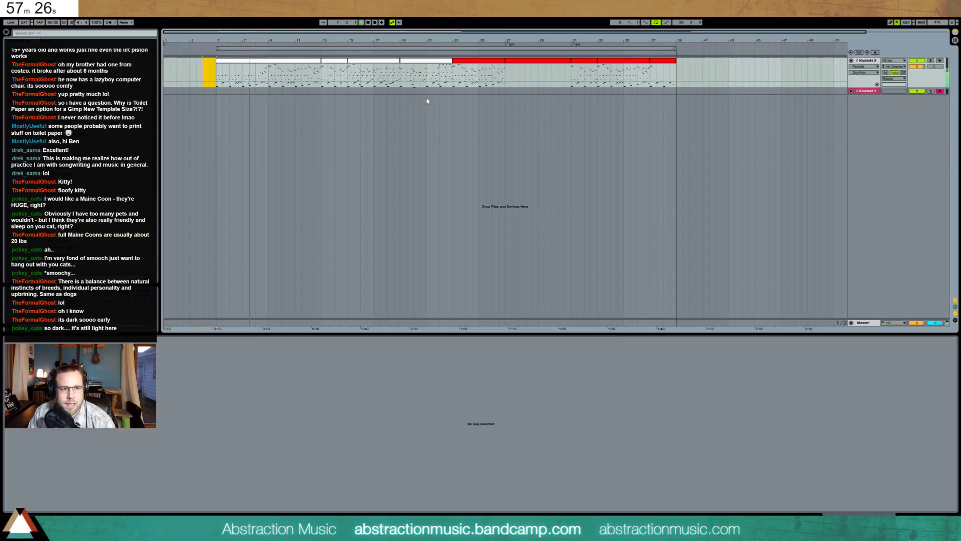
Add a one-beat melody note at the start of bar 7 in the opening clip
click(249, 62)
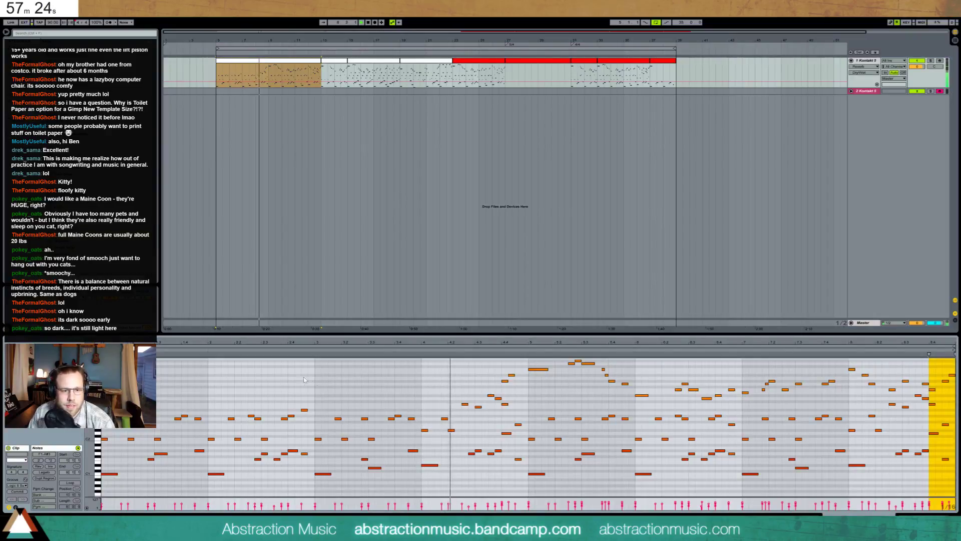
double_click(316, 395)
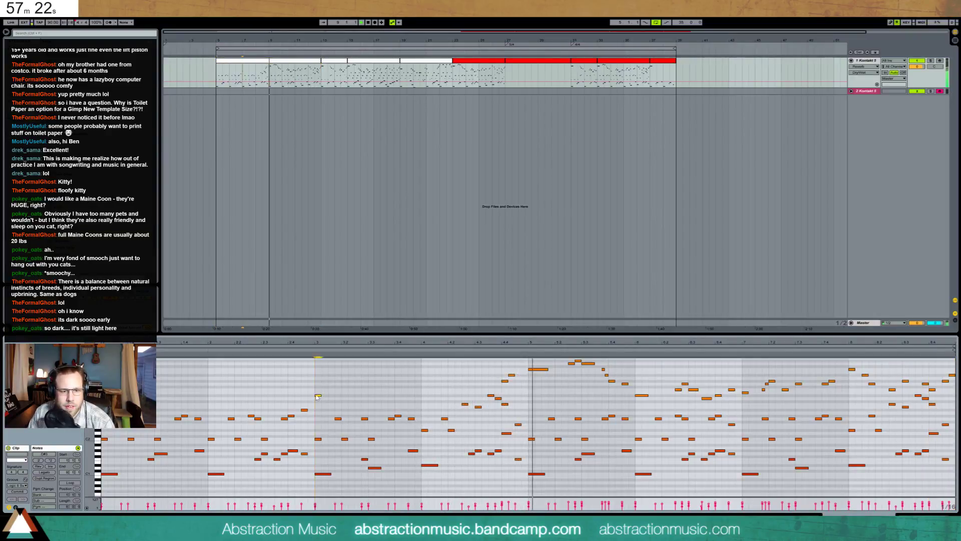
click(303, 355)
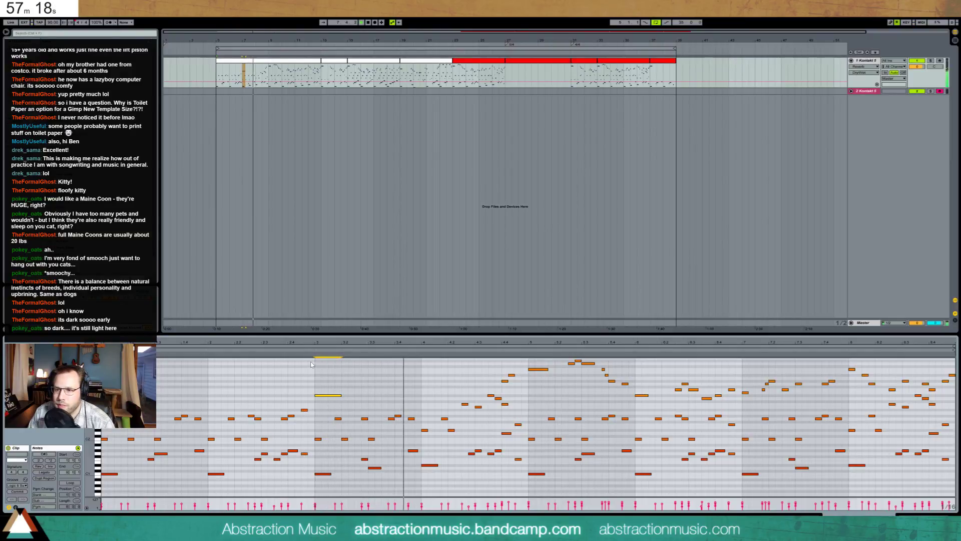
click(407, 382)
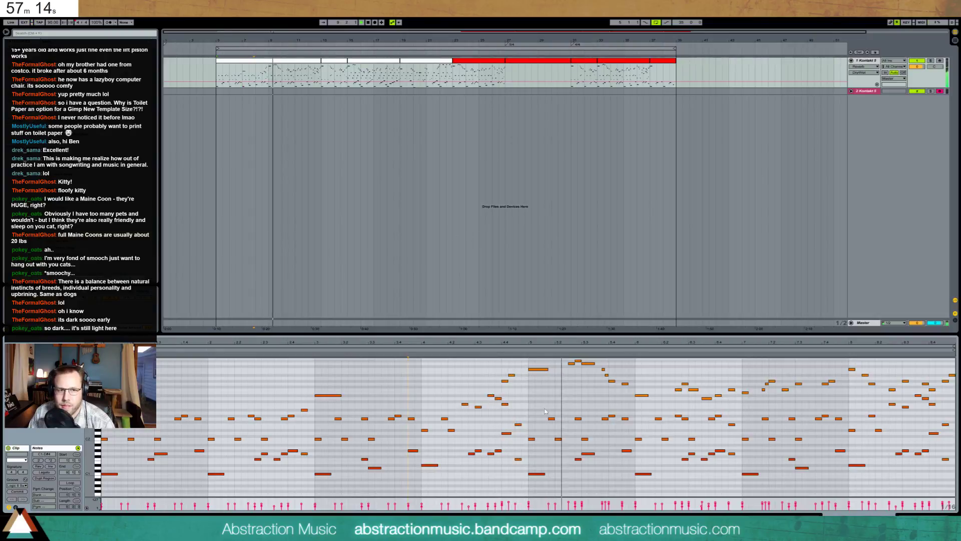
Lengthen the piano track's Reverb decay time and adjust its dry/wet amount while the loop plays
key(shift+Tab)
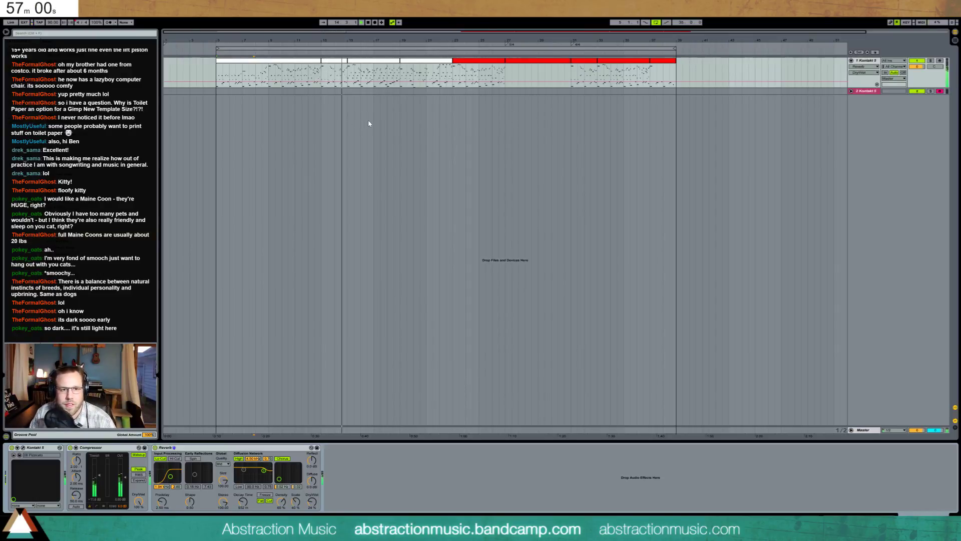
click(339, 61)
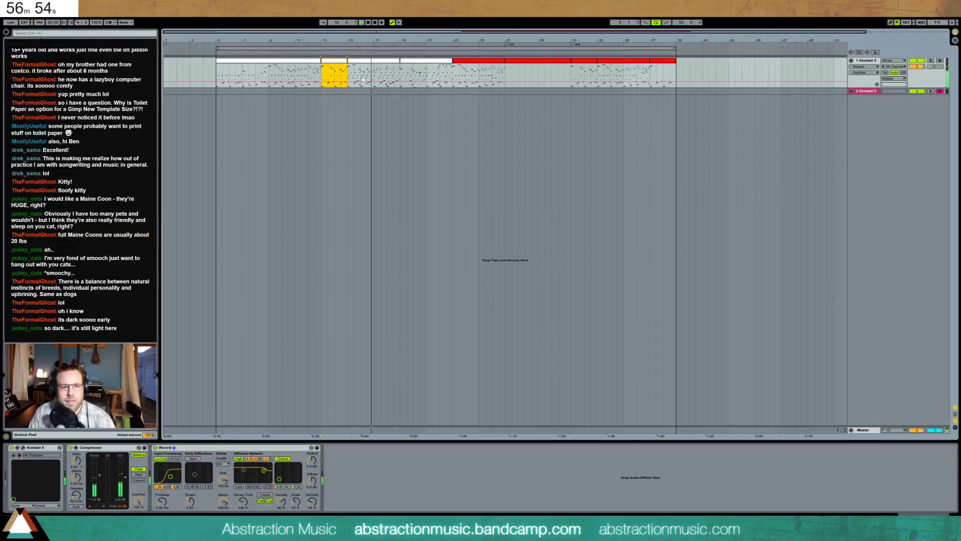
click(384, 62)
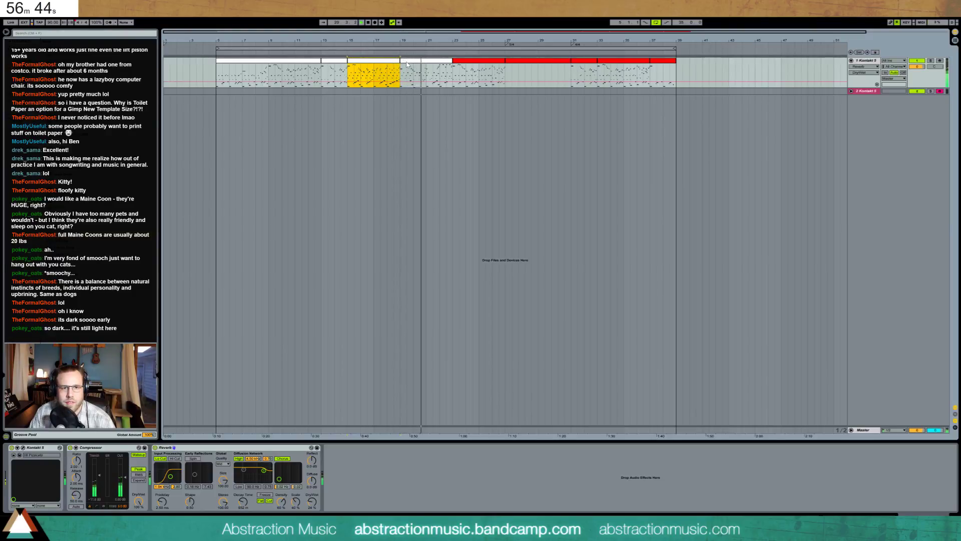
drag(243, 501, 243, 485)
drag(312, 501, 312, 499)
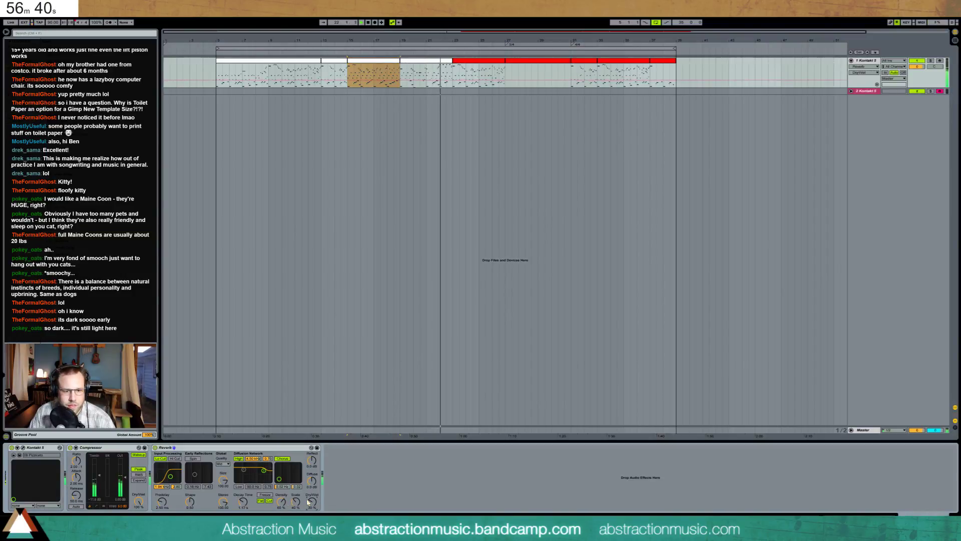
drag(242, 501, 242, 505)
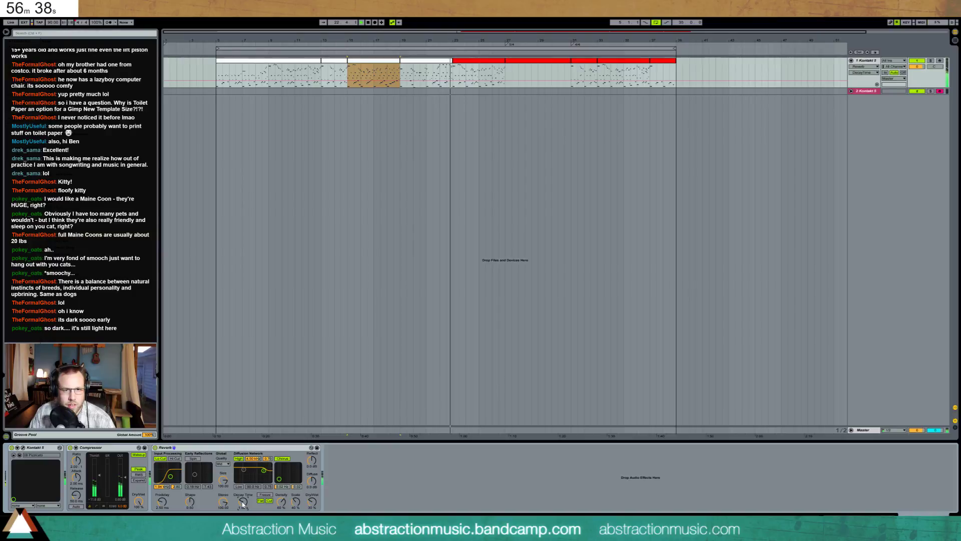
Add a short note in the last beats of the clip at bar 19
double_click(434, 60)
drag(932, 375, 942, 407)
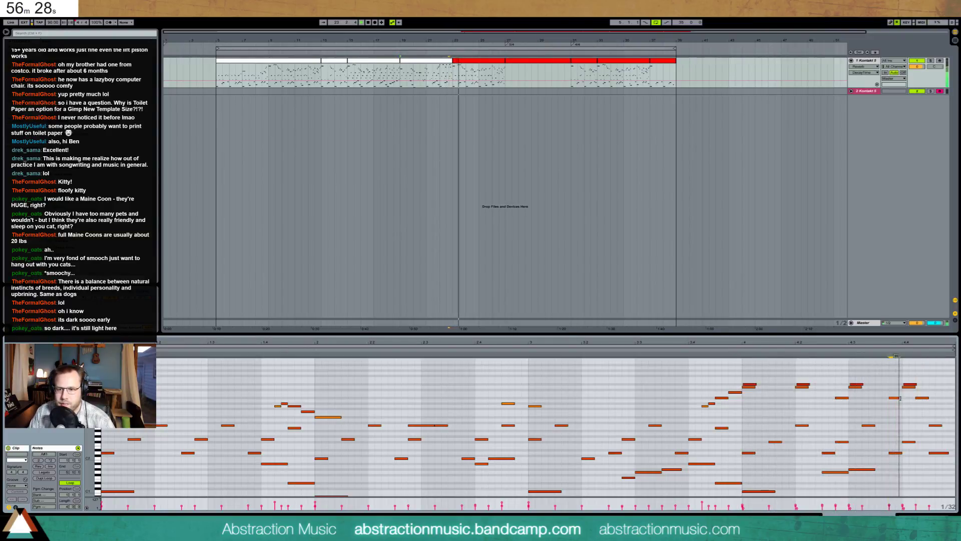
double_click(894, 398)
key(shift+Tab)
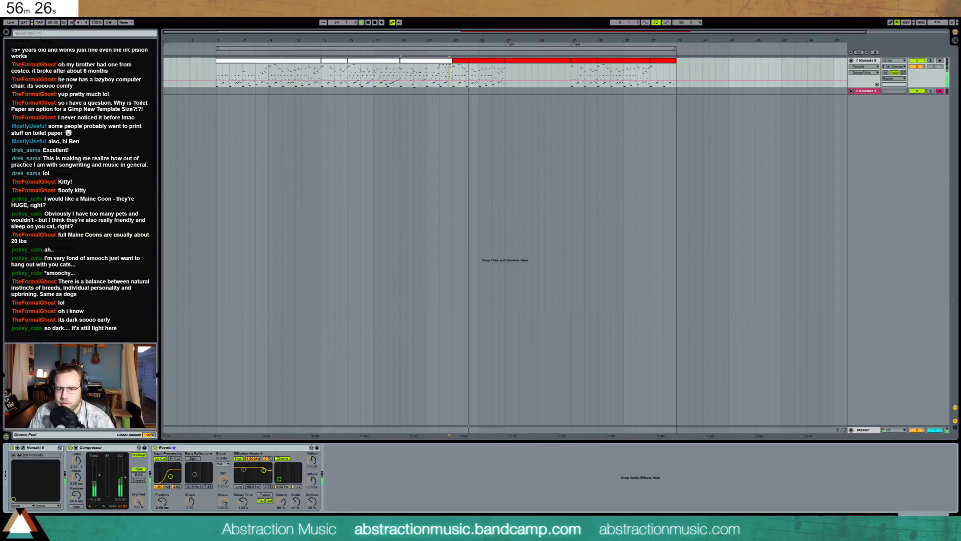
In the clip at bar 23, delay the melody note that opens bar 24 and lead into it with a descending run
double_click(489, 61)
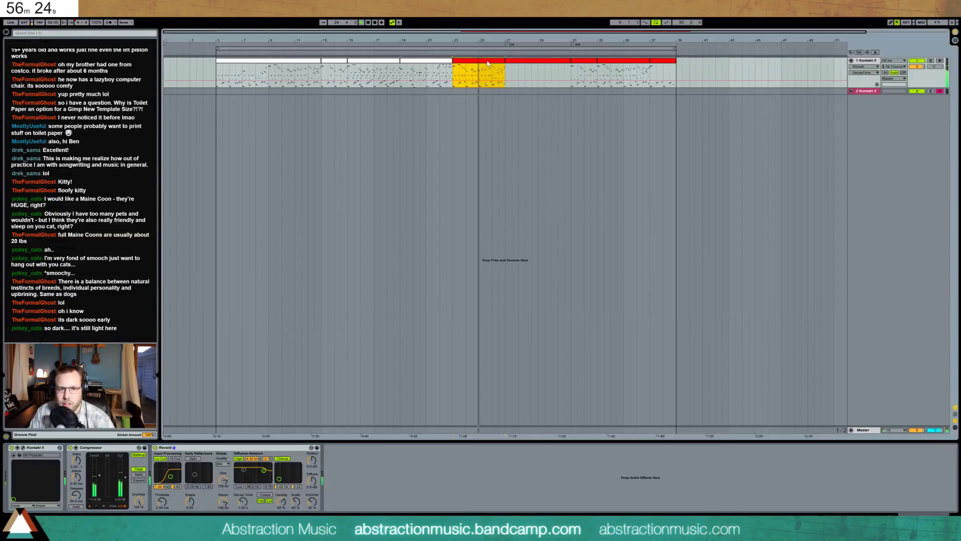
drag(740, 344, 610, 358)
click(546, 370)
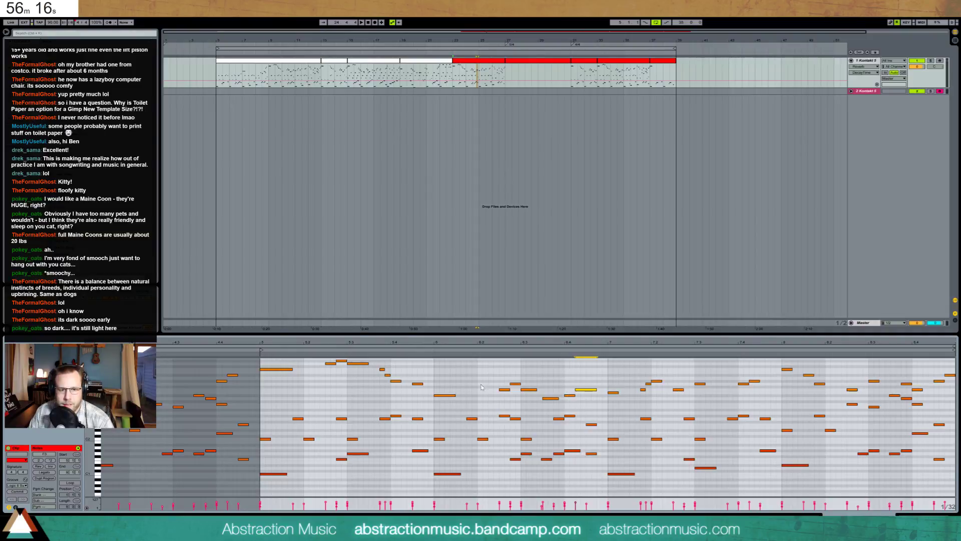
key(space)
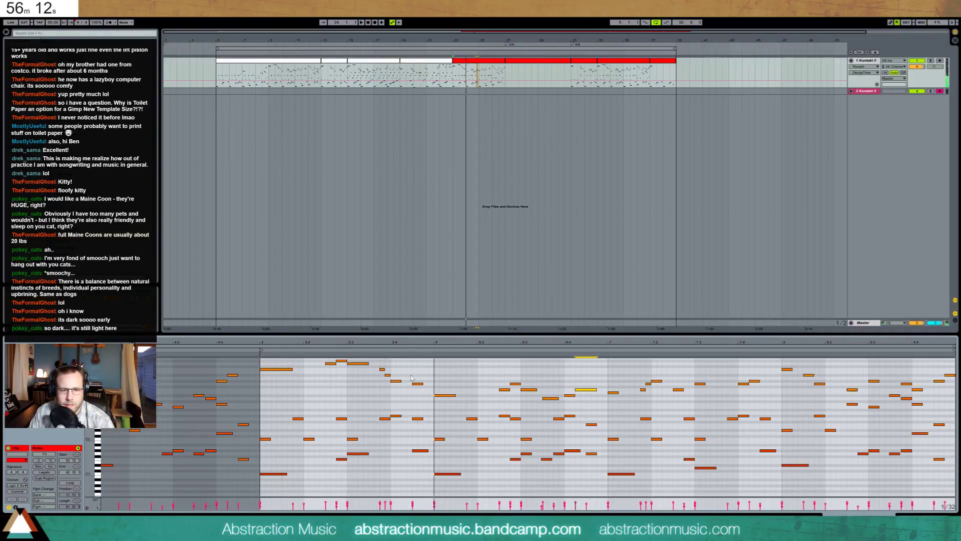
key(space)
key(Right)
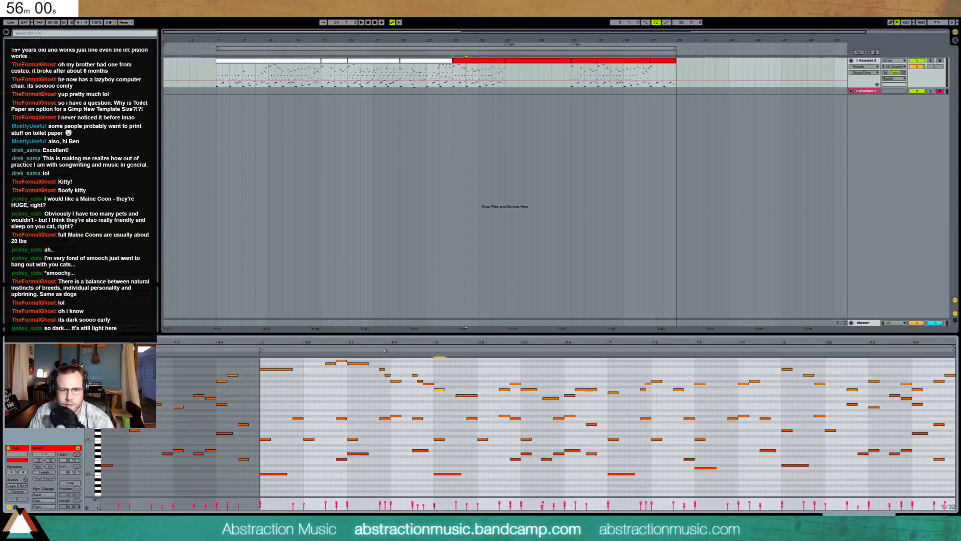
Shift the descending run into bar 24 later, delay the two-note pickup ending bar 25, and play
click(386, 351)
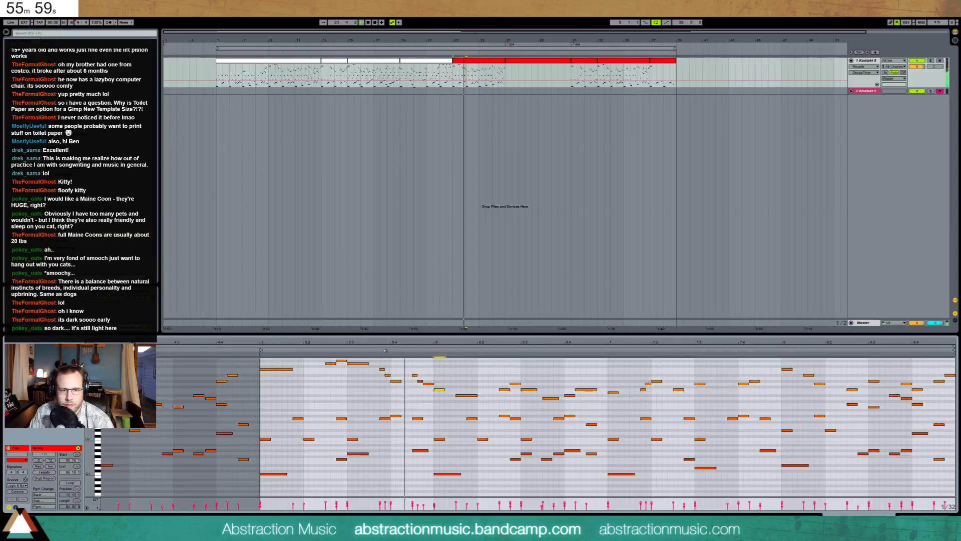
click(466, 395)
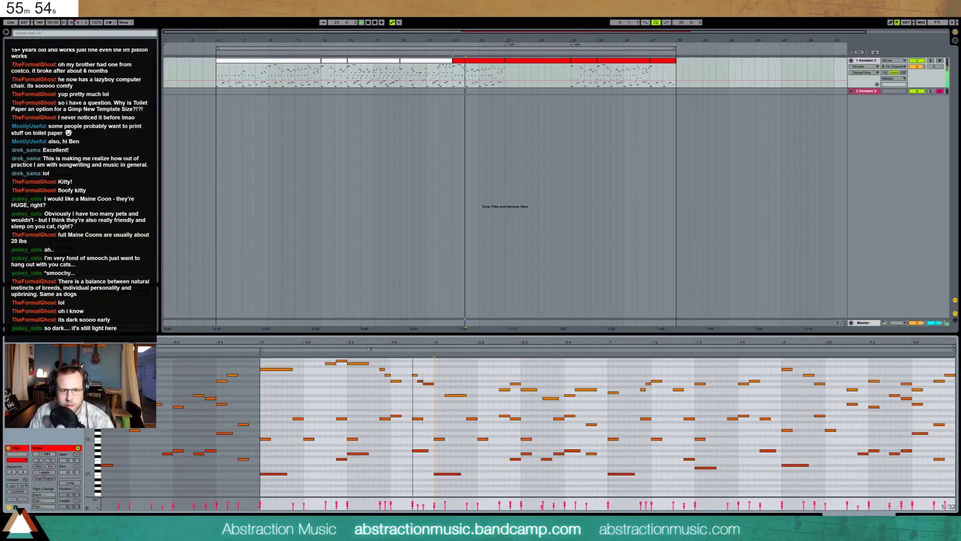
key(space)
drag(407, 367, 435, 392)
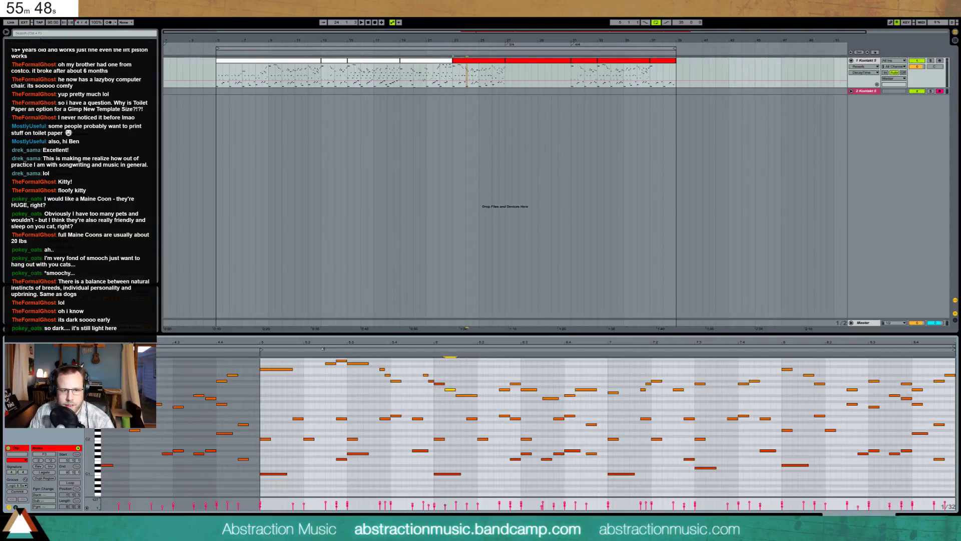
key(space)
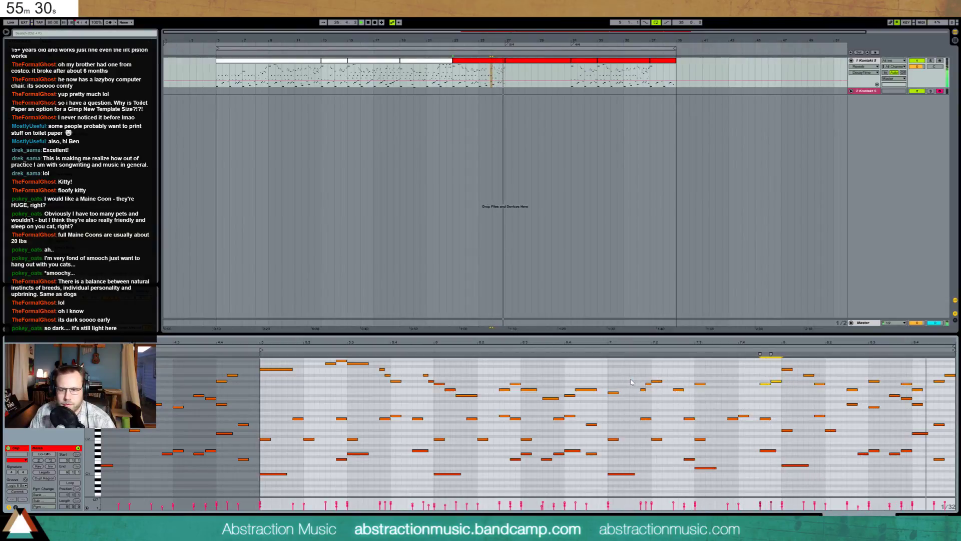
Recolour the clip at bar 23 white
click(464, 62)
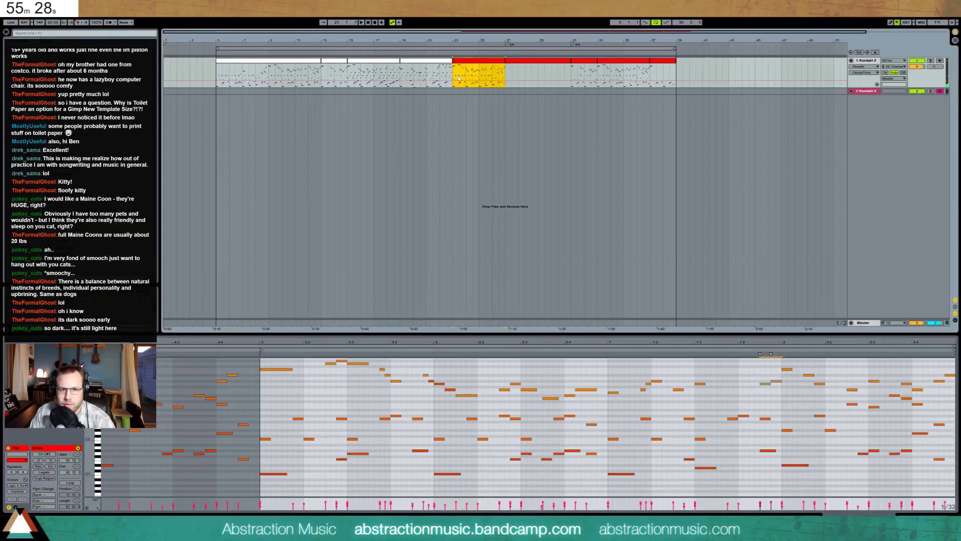
right_click(478, 64)
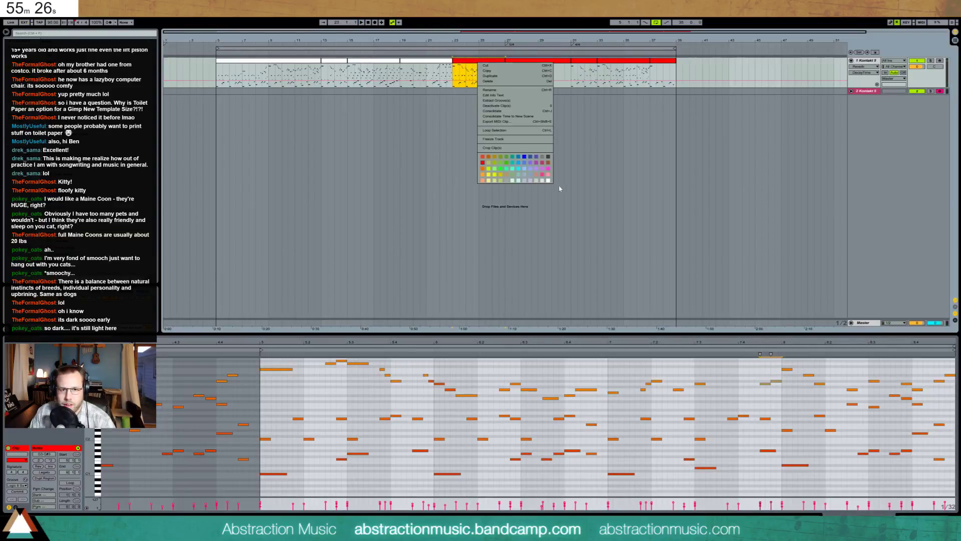
click(548, 180)
Play bar 25 and raise the accompaniment note in the middle of that bar to a higher pitch
click(631, 371)
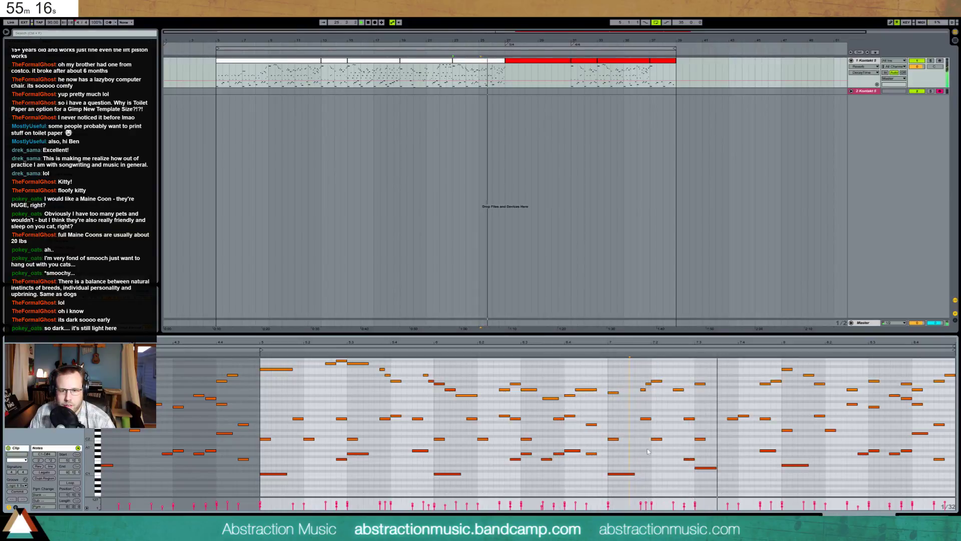
key(space)
click(701, 440)
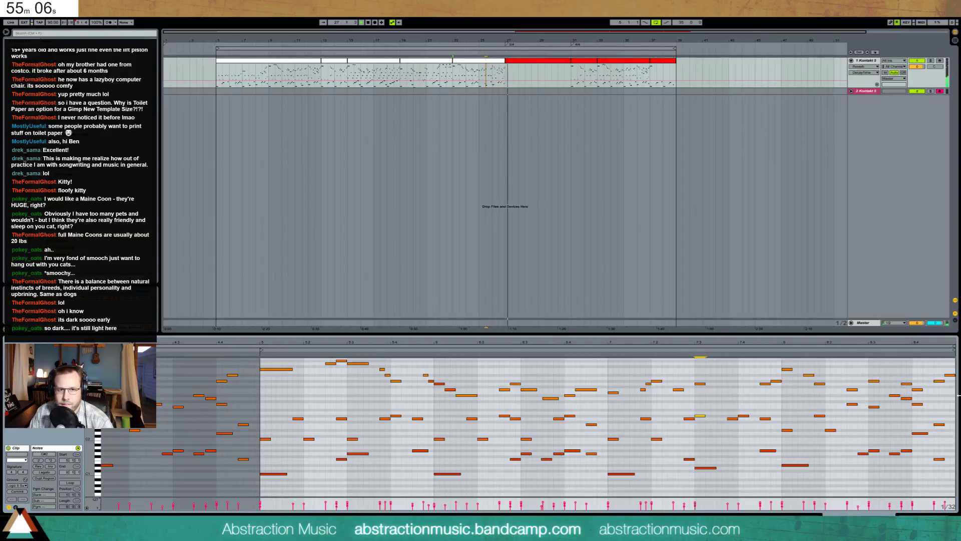
Open the empty 5/4 clip at bar 27 and set its note grid to 1/16
click(578, 62)
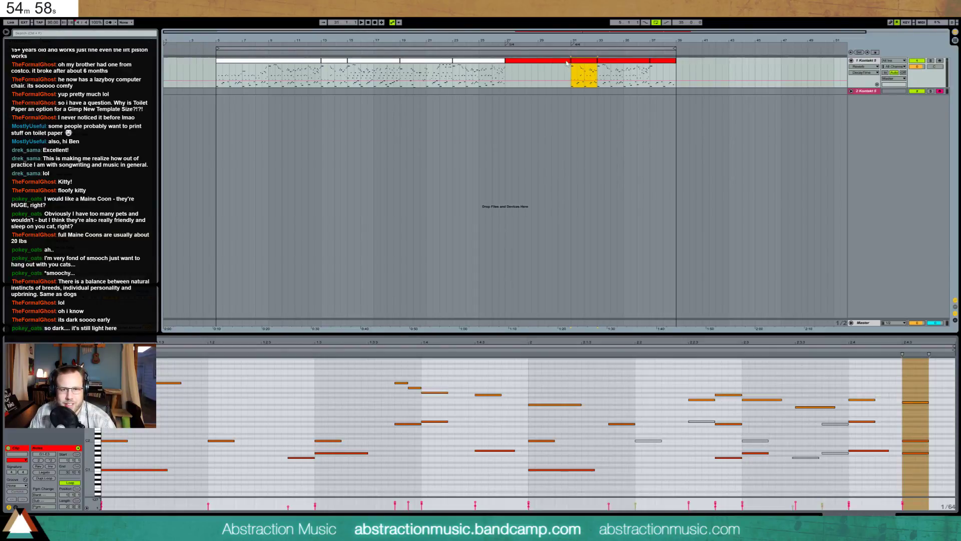
click(525, 65)
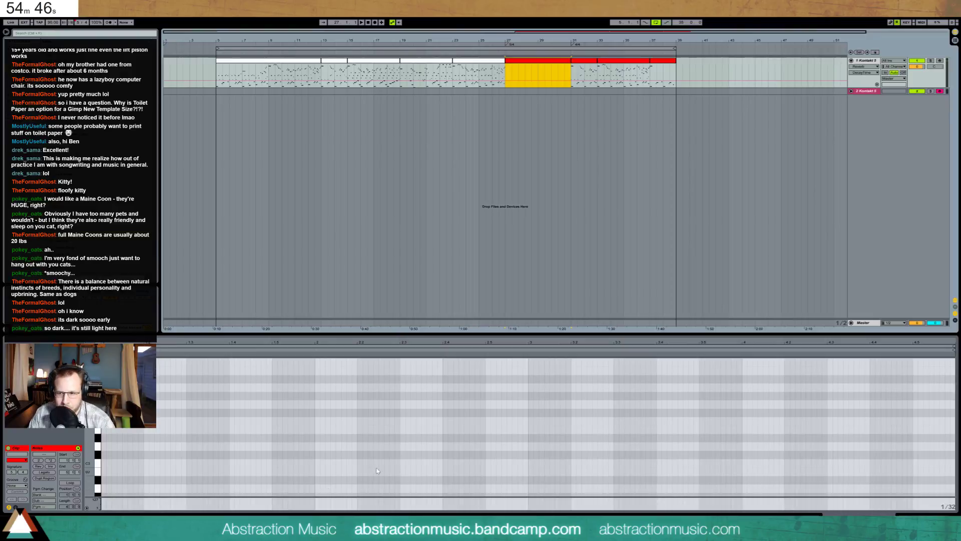
click(405, 447)
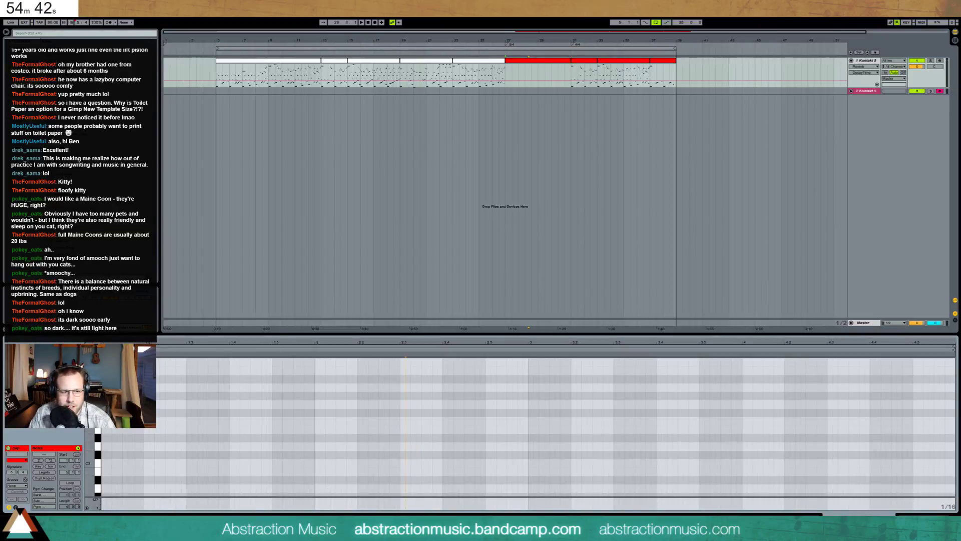
scroll(526, 433, down, 3)
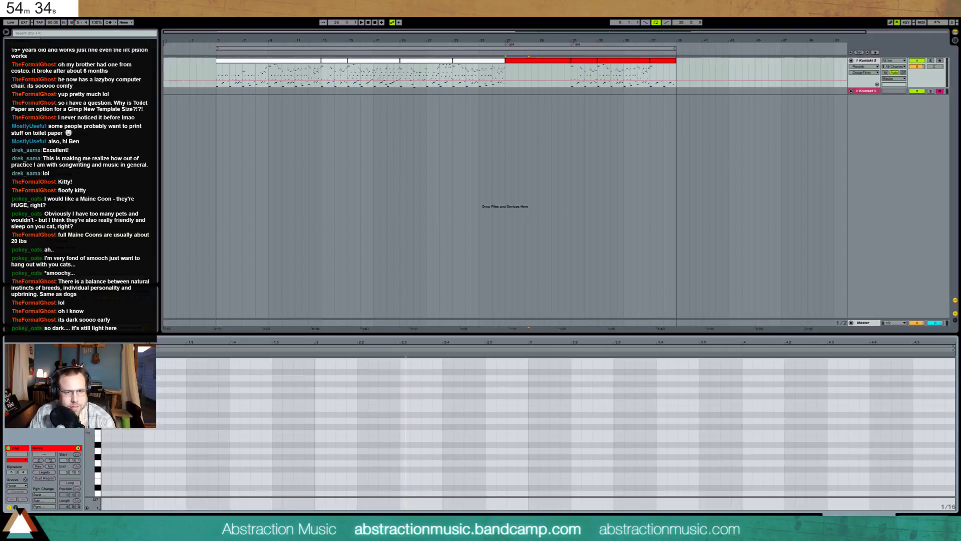
Copy the low left-hand notes from the opening clip's first four bars into the start of the empty 5/4 clip at bar 27
click(424, 62)
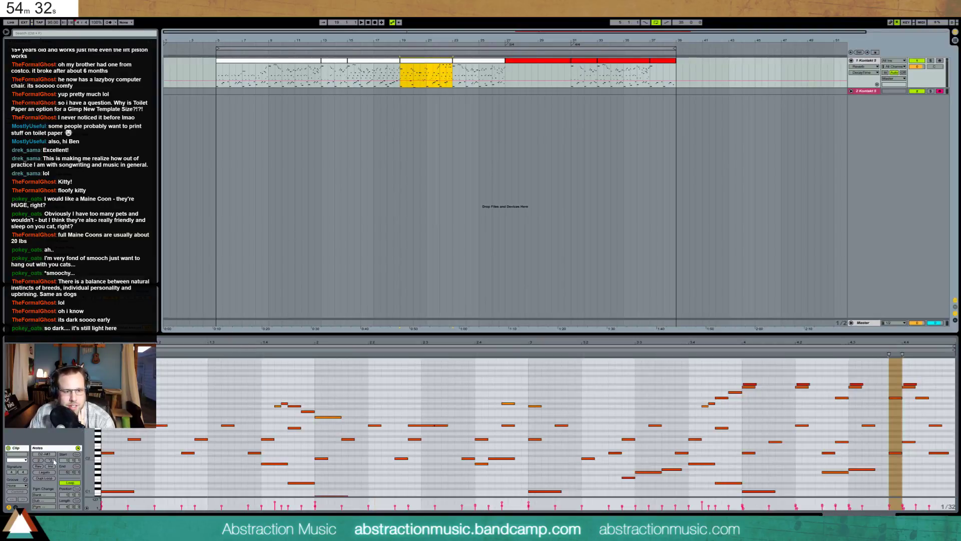
drag(103, 466, 891, 495)
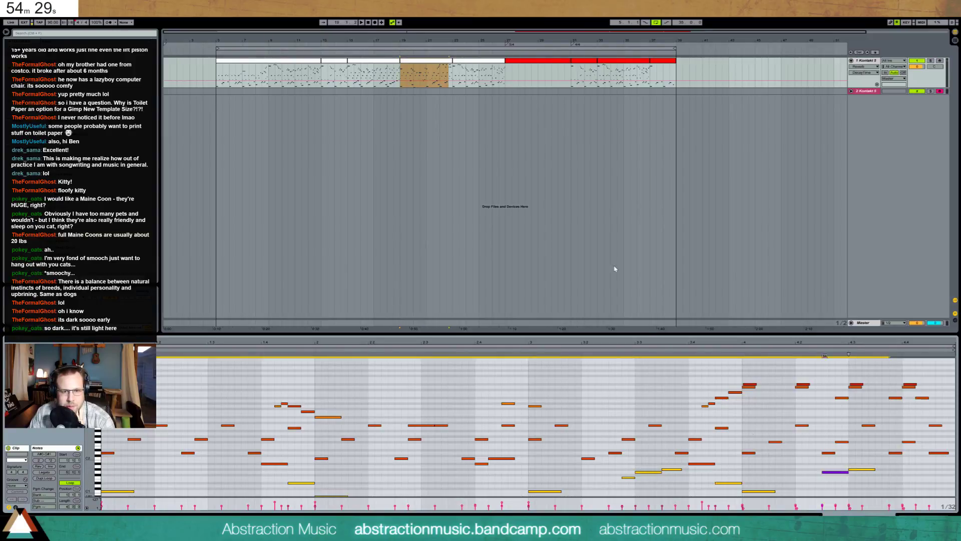
click(246, 65)
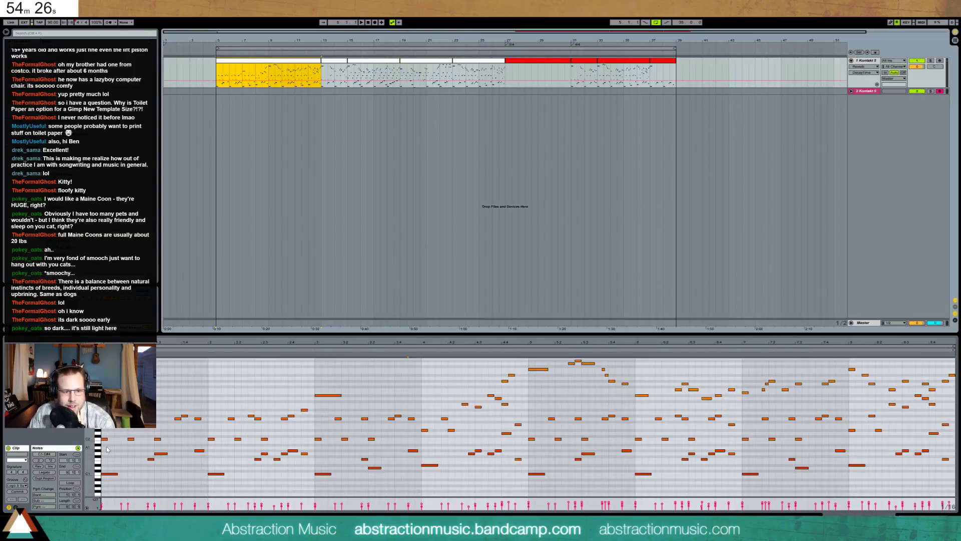
drag(107, 449, 531, 511)
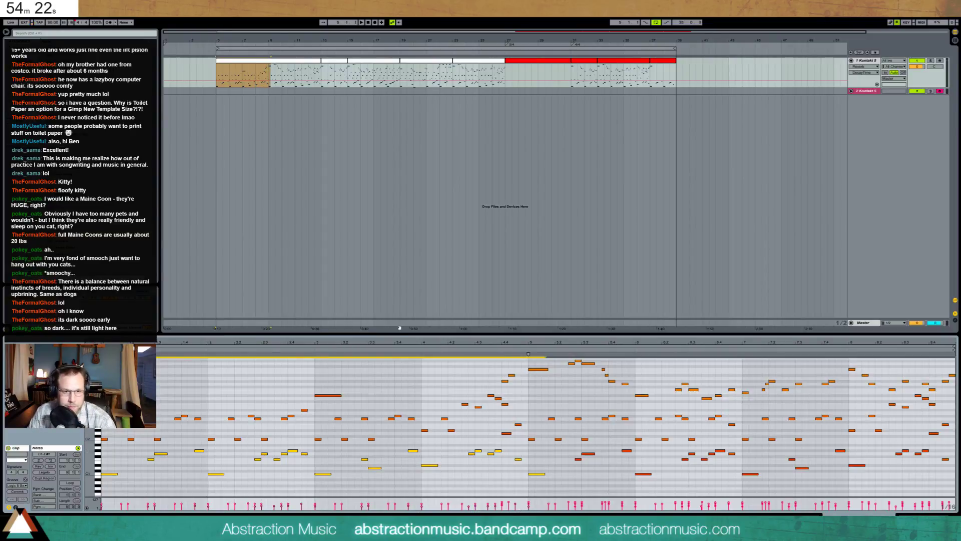
click(525, 67)
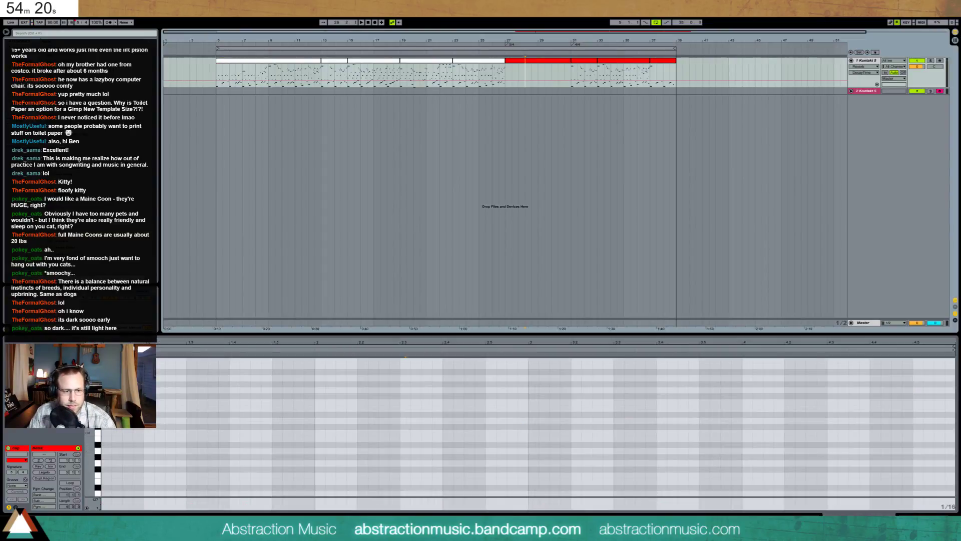
key(ctrl+z)
scroll(336, 441, down, 5)
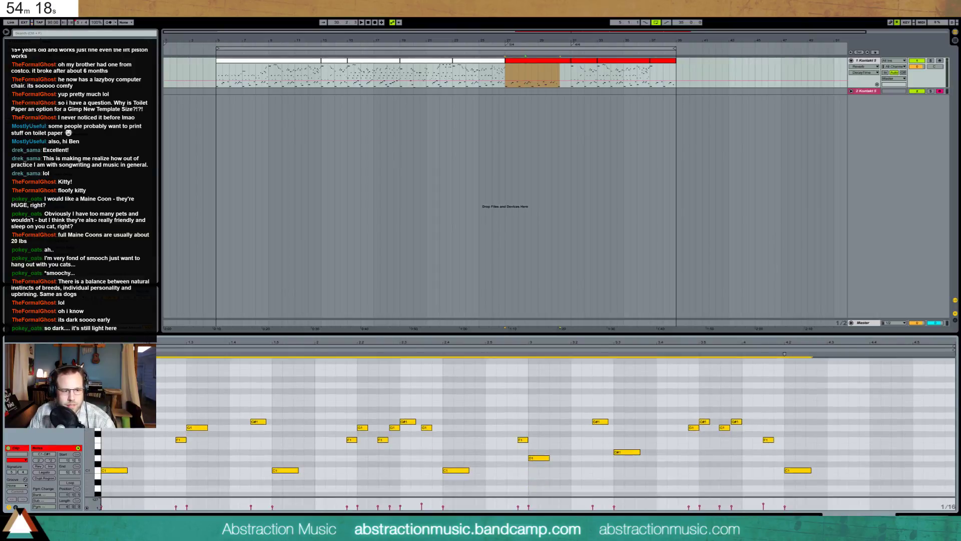
Move the bass notes from beat 1.5 onward one beat later so that phrase starts on bar 2
scroll(372, 435, up, 1)
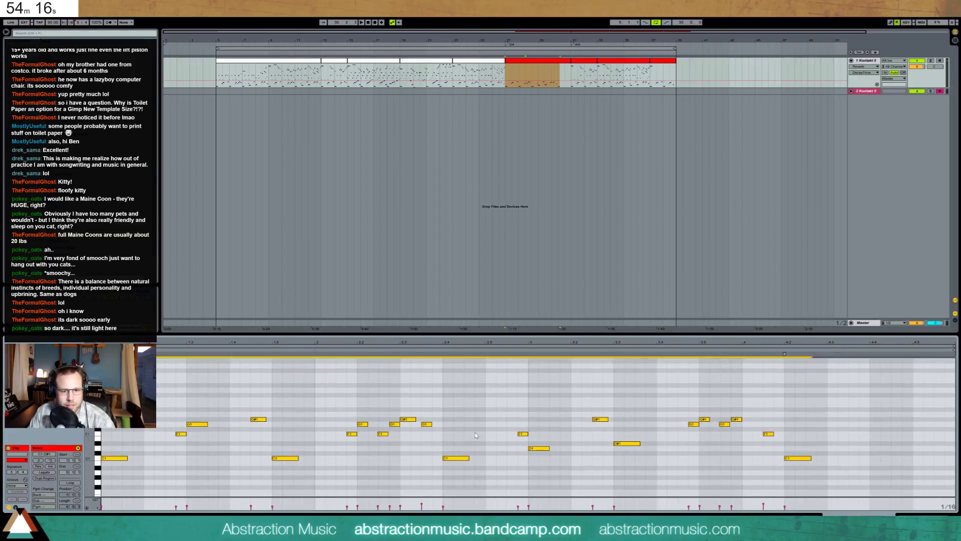
drag(289, 398, 954, 497)
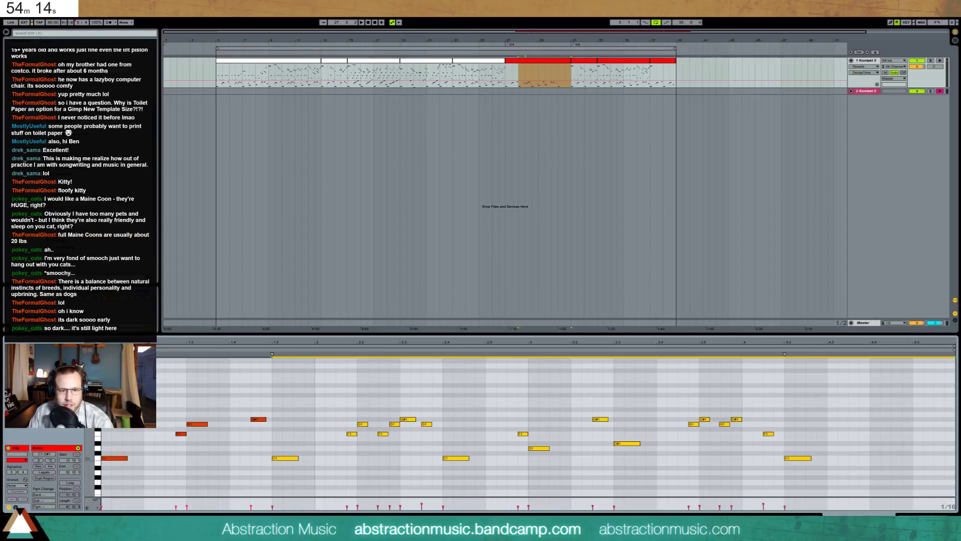
key(Right)
key(Right)
key(Right)
key(Right)
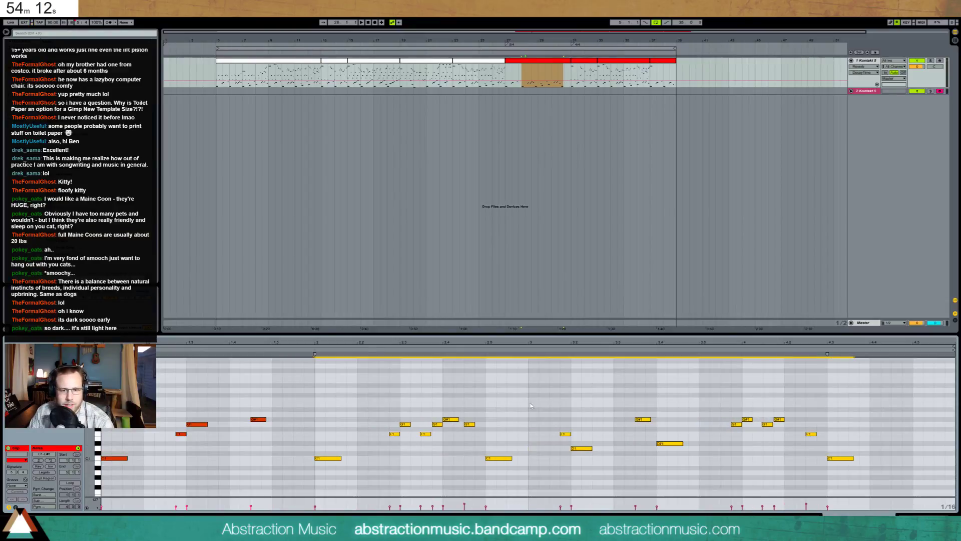
Shift the bass notes from the third low note onward one beat later to bar 3 and delete them
drag(505, 389, 874, 498)
key(Right)
key(Right)
key(Right)
key(Right)
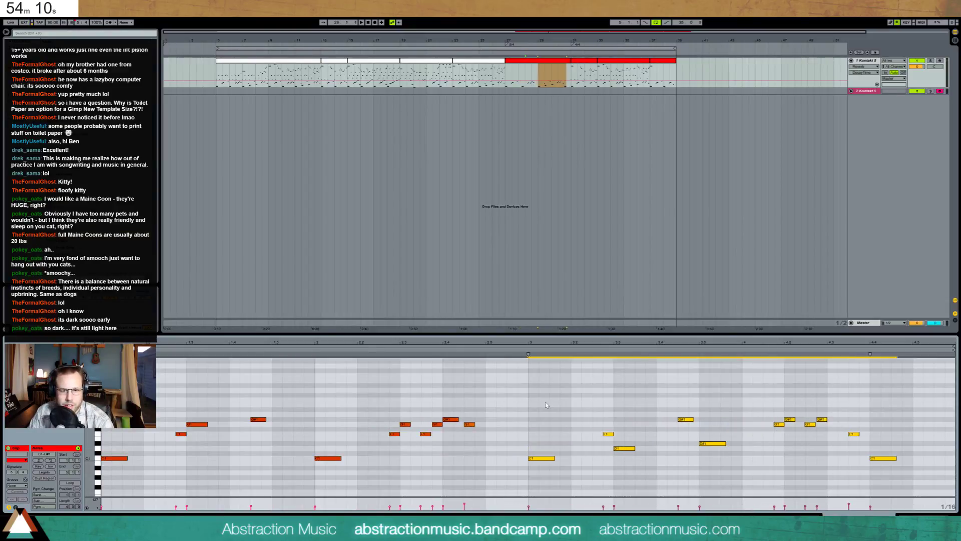
key(Delete)
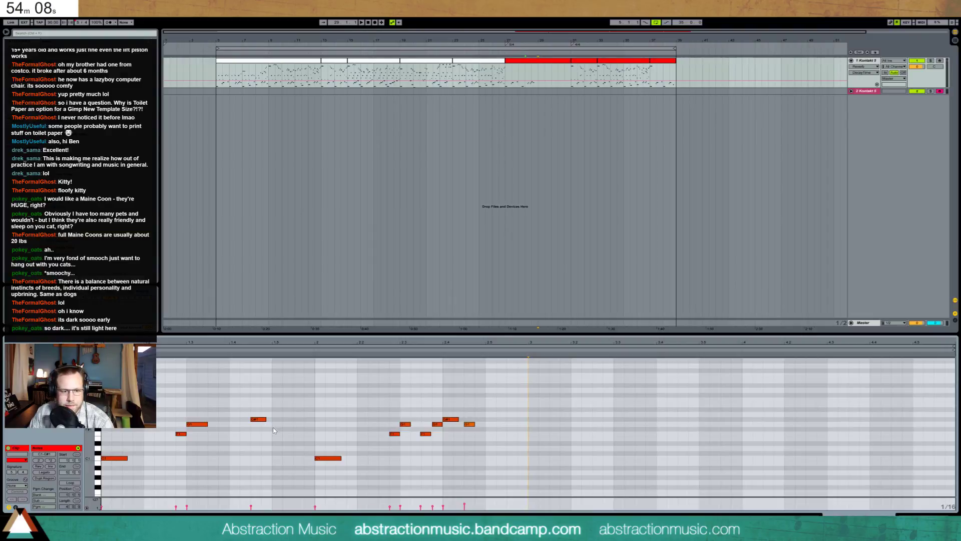
Add a low bass note on beat 1.5 and two lower short notes leading into bar 2, and play the phrase
double_click(274, 459)
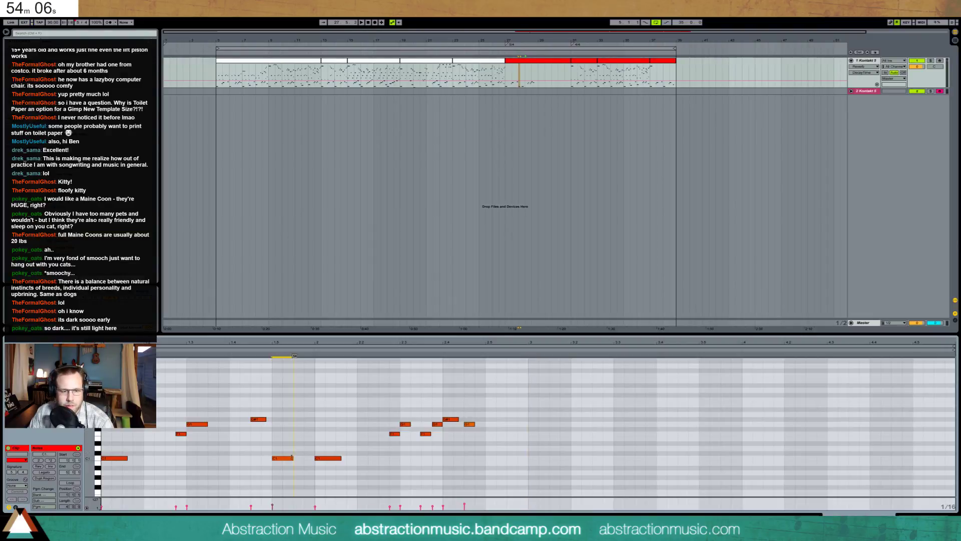
double_click(296, 473)
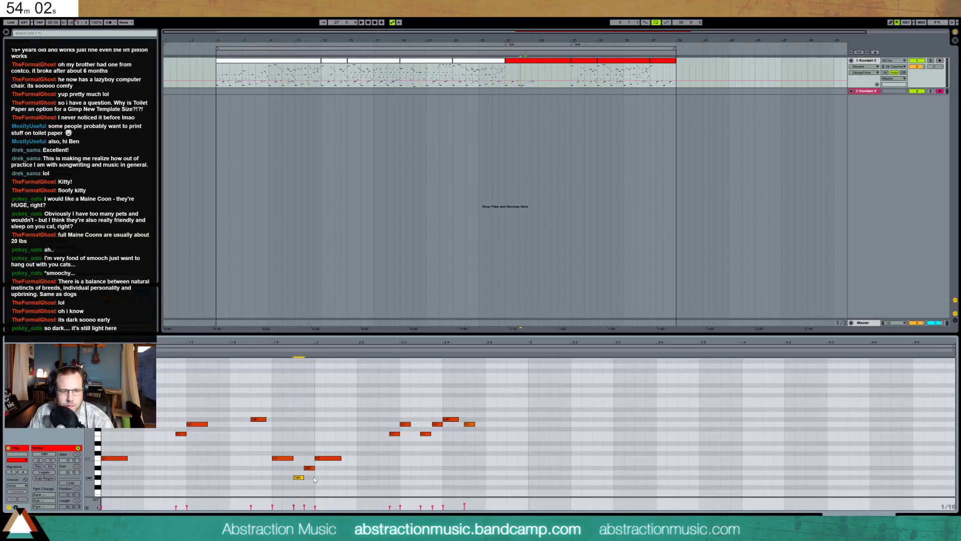
key(space)
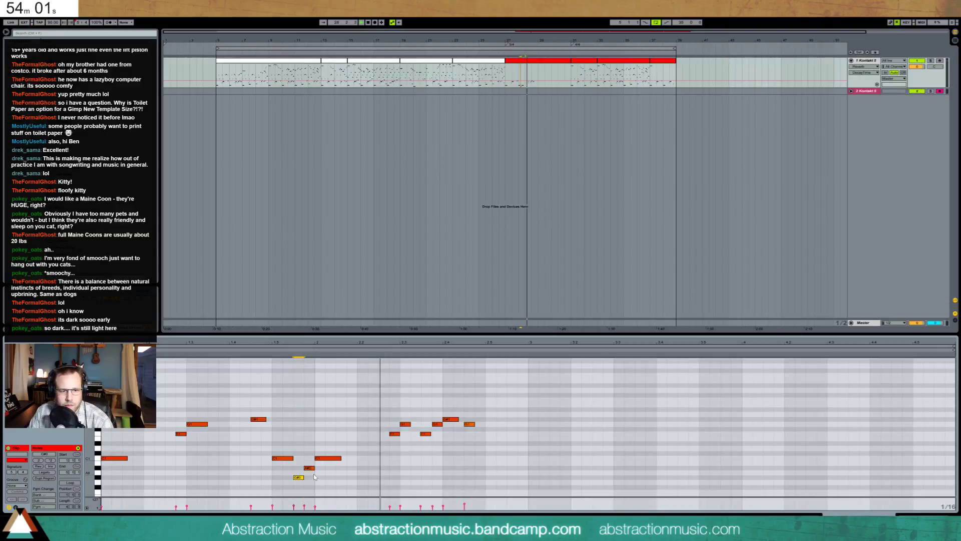
Tighten the end of bar 2's bass run by one sixteenth and extend it with two higher notes and a lower pickup note
click(529, 63)
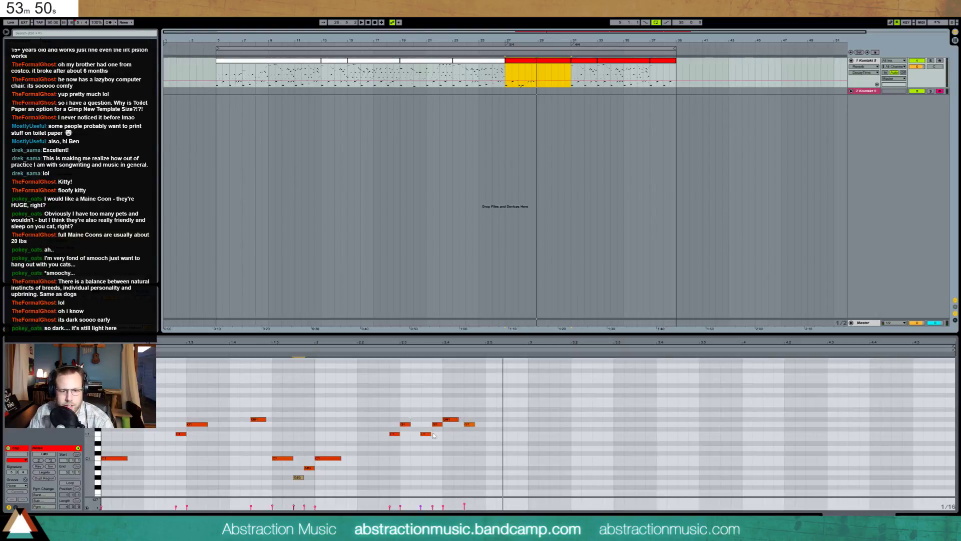
drag(468, 424, 458, 424)
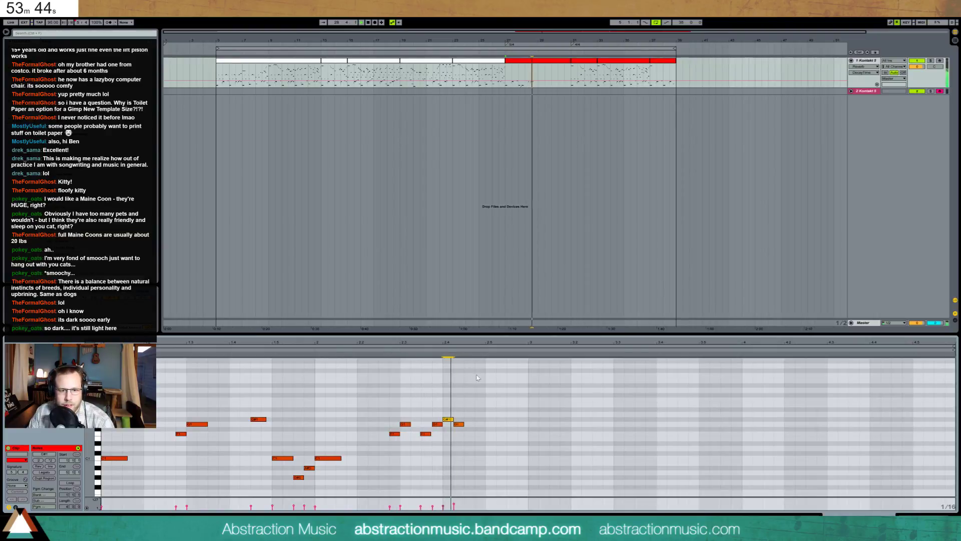
double_click(468, 410)
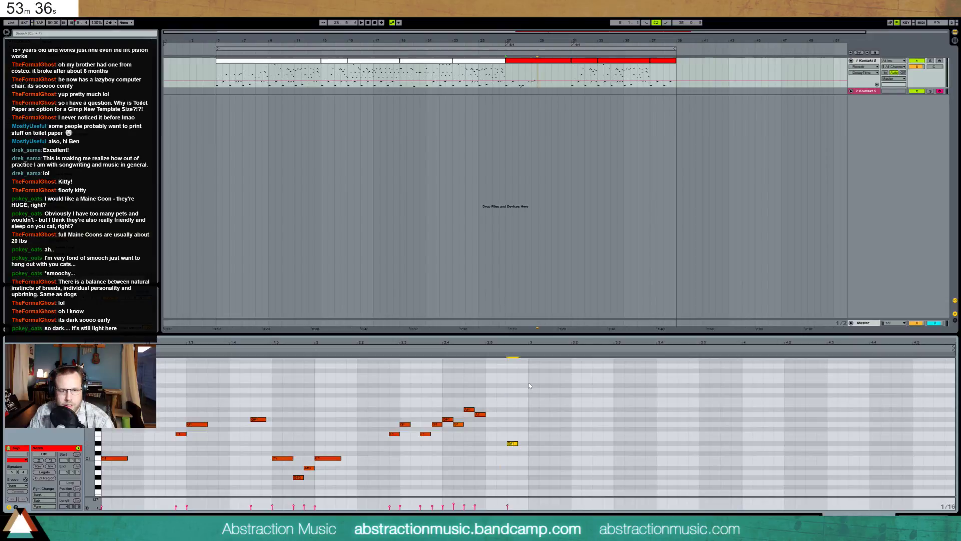
Duplicate the two-bar bass phrase into bars 3 and 4 and play it back
drag(530, 386, 95, 501)
key(ctrl+d)
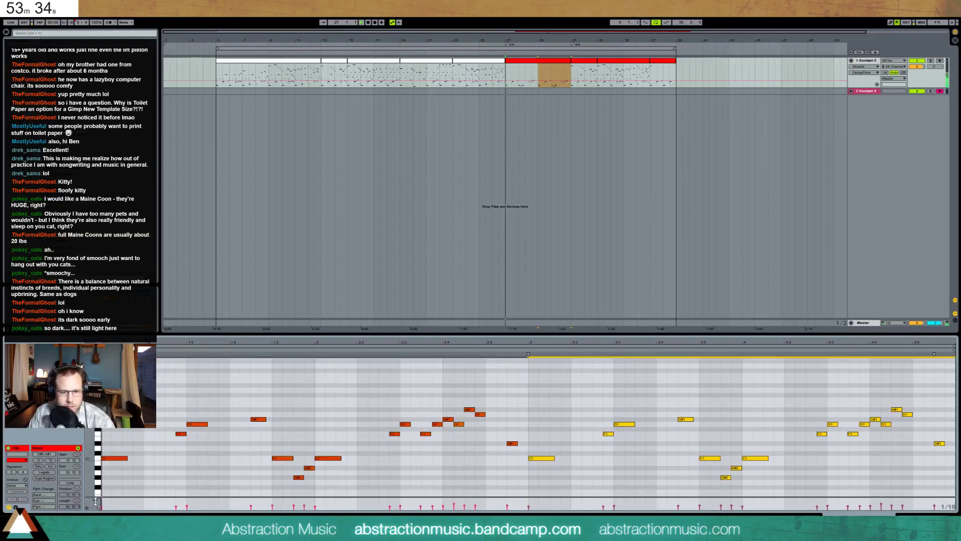
key(space)
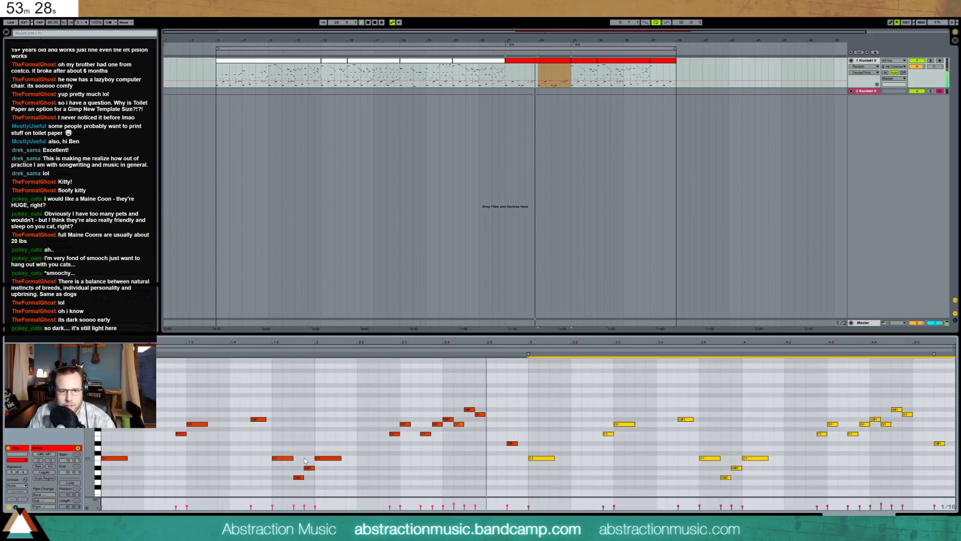
Rework bar 2's run to descend by two notes after its peak, copy the phrase over bars 3 and 4, and remove the leftover note
click(480, 415)
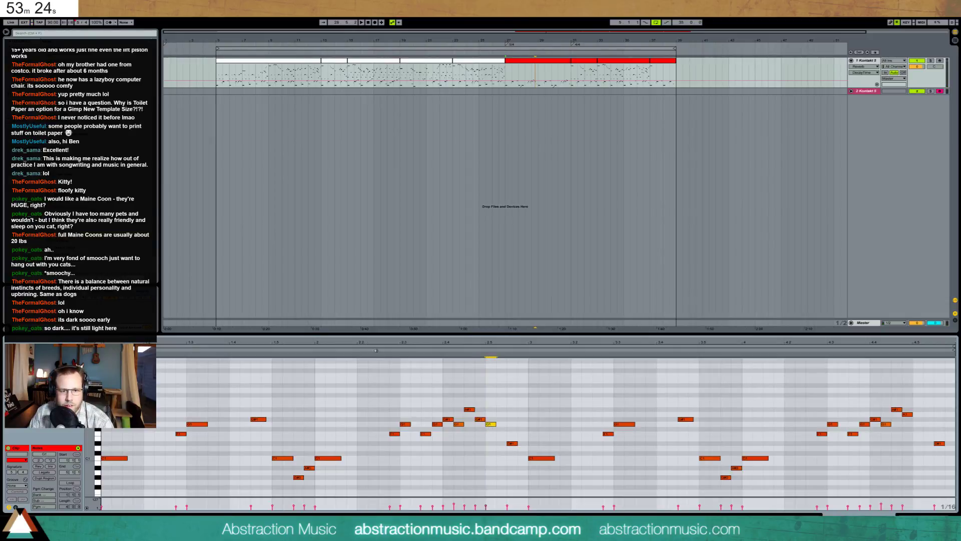
click(376, 350)
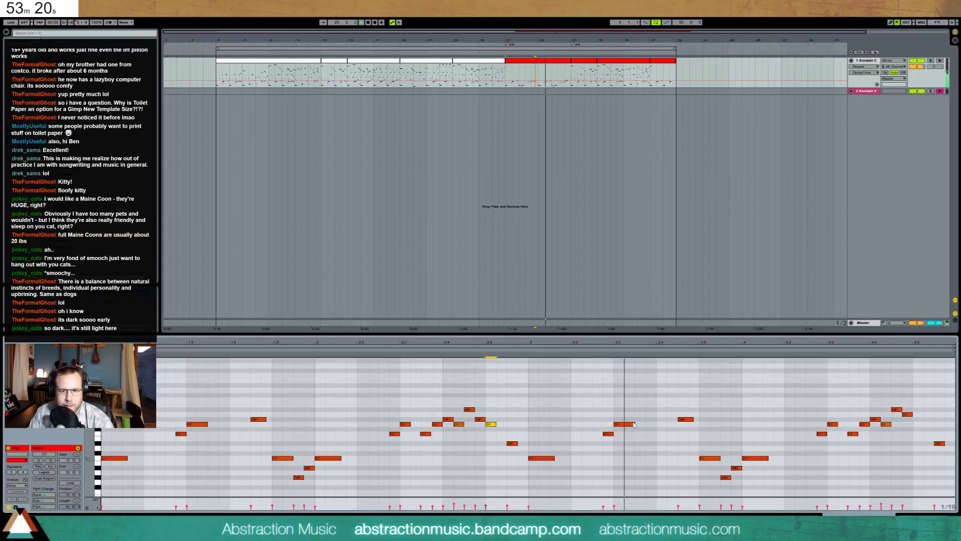
drag(530, 376, 951, 501)
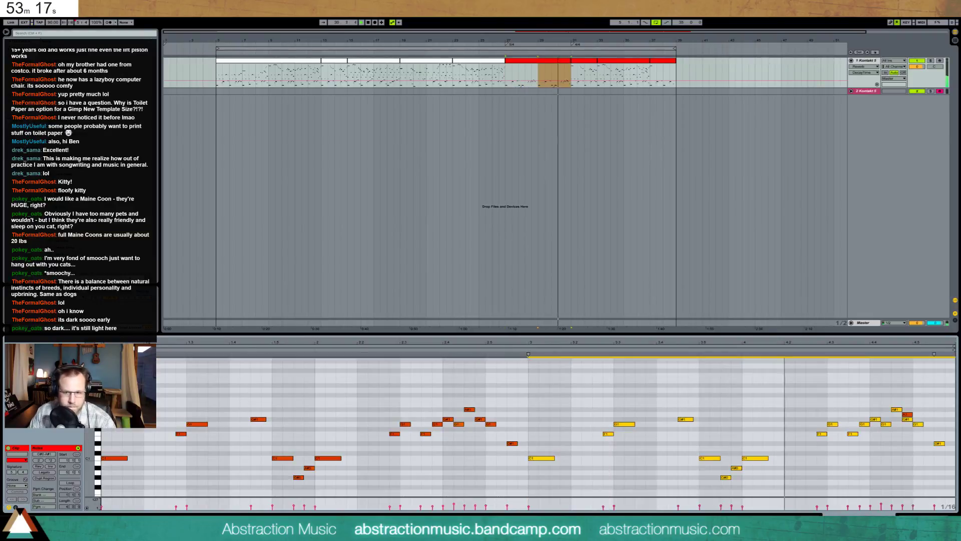
click(903, 413)
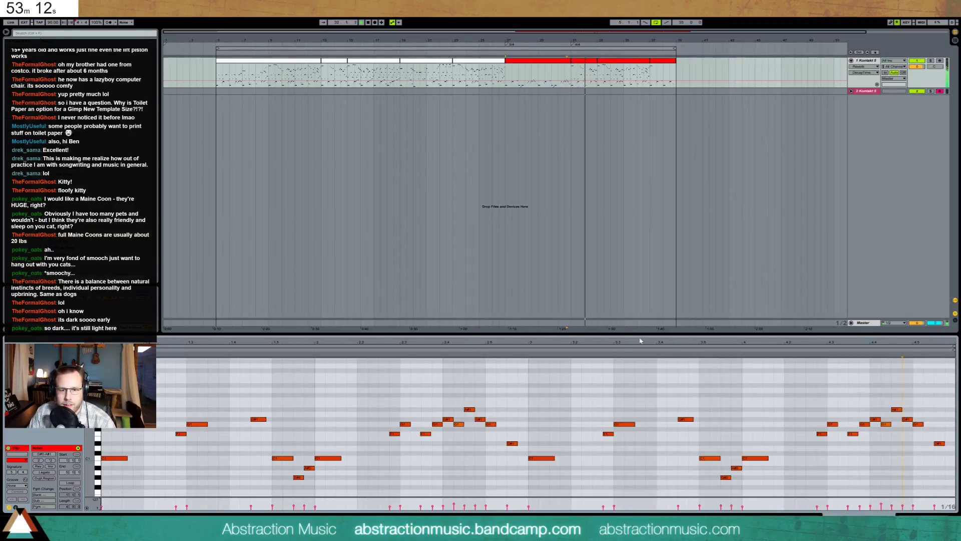
In the first red clip, draw a rising and falling six-note sixteenth arpeggio above the bass, duplicate it into bar 2, and play it
click(479, 69)
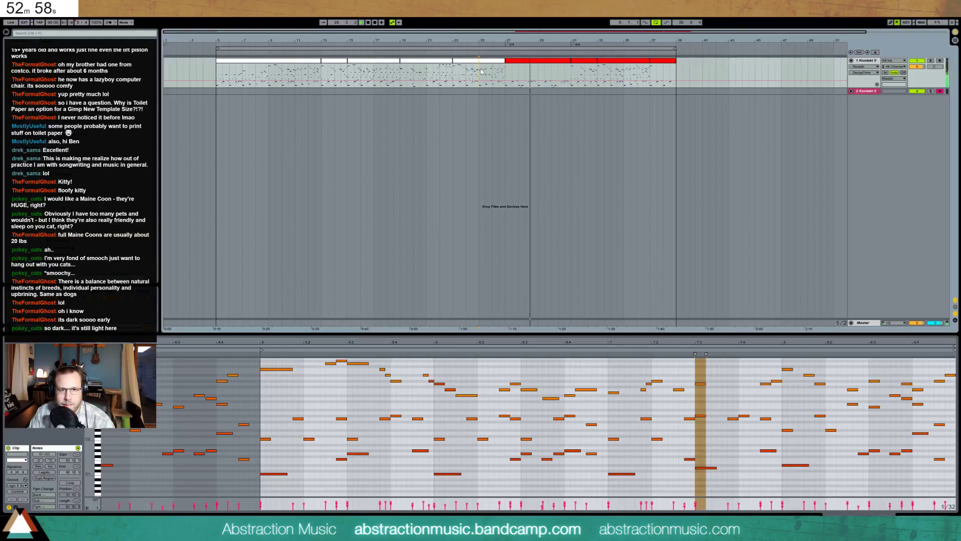
click(530, 63)
click(133, 451)
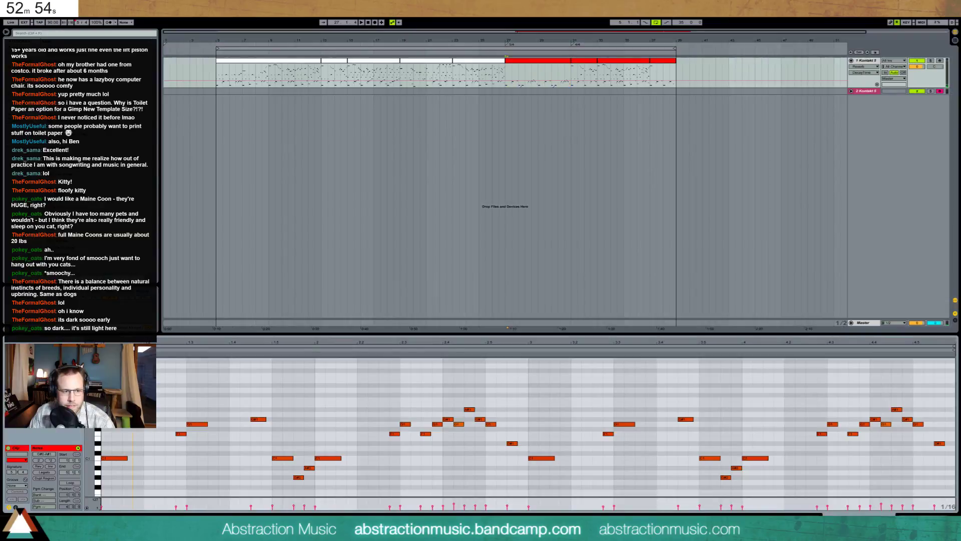
mouse_move(90, 450)
mouse_down()
mouse_move(84, 438)
mouse_move(80, 458)
mouse_up()
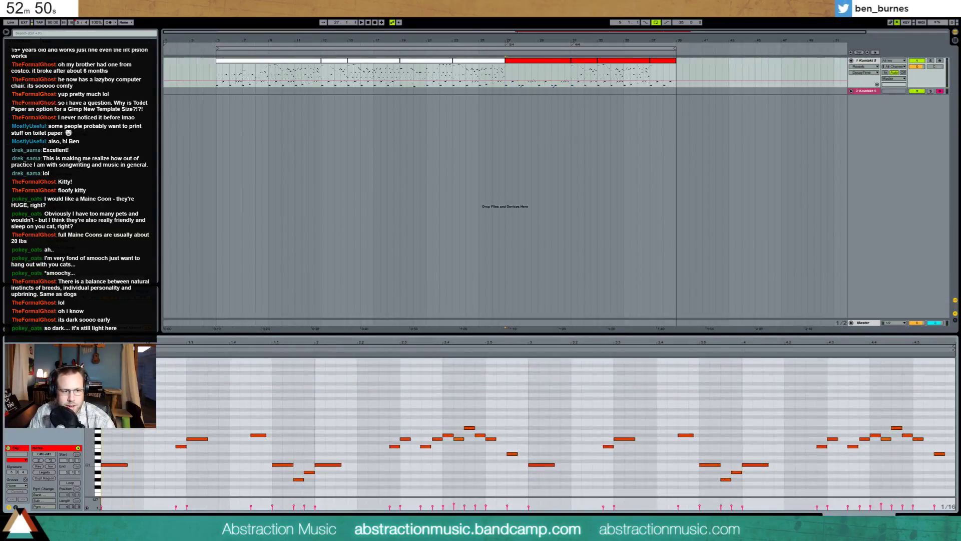
drag(80, 458, 80, 478)
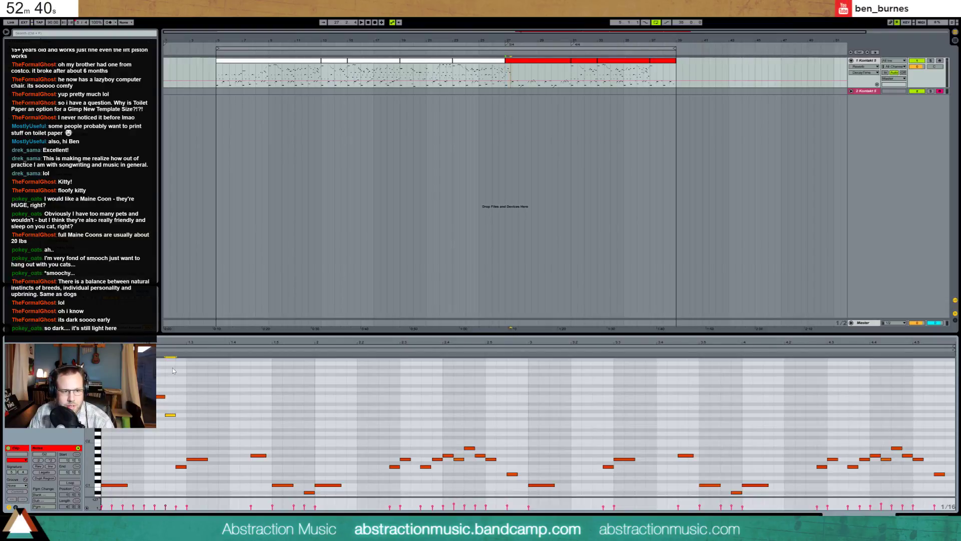
key(ctrl+d)
key(ctrl+d)
key(ctrl+d)
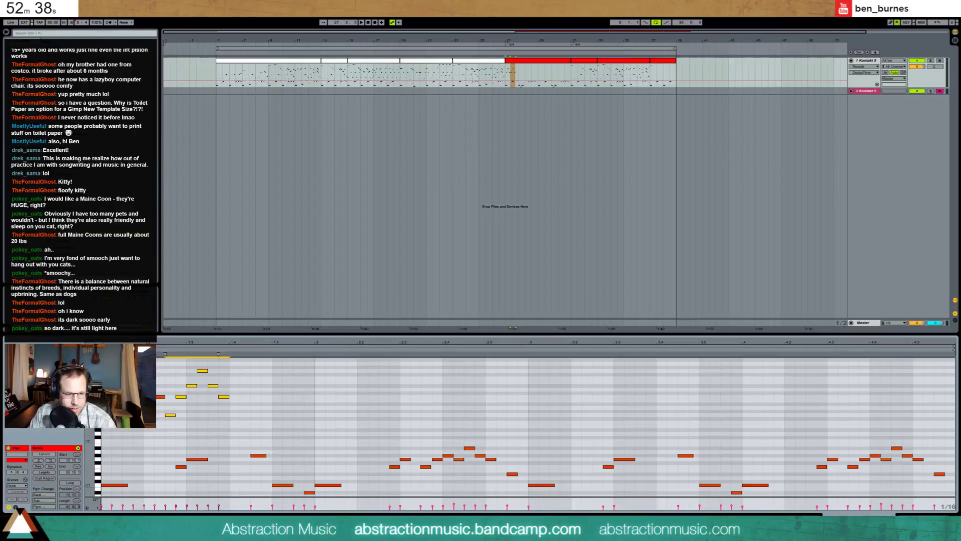
key(space)
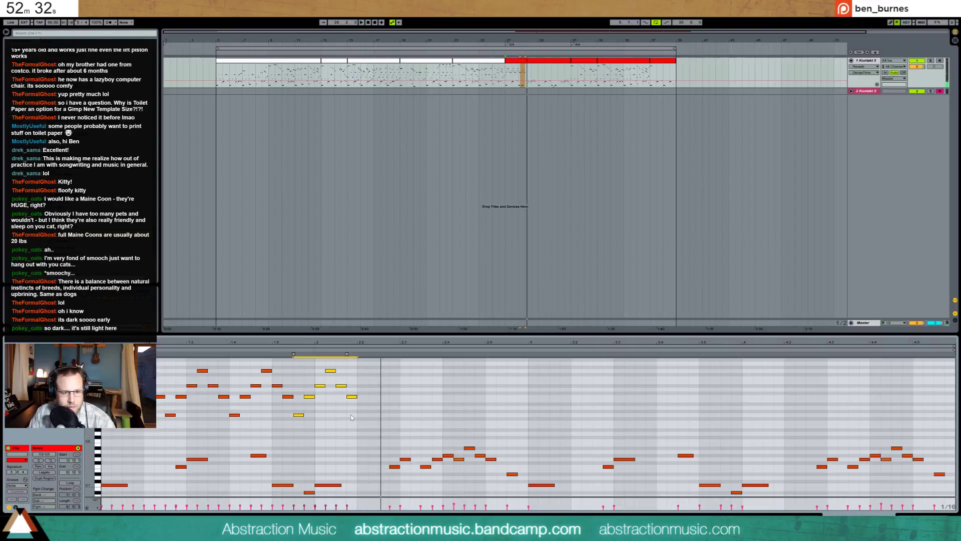
Raise the arpeggio's low note just before bar 2 above the other arpeggio notes
key(space)
click(299, 414)
key(Up)
key(Up)
key(Up)
key(Up)
key(Up)
key(Up)
key(Up)
key(Up)
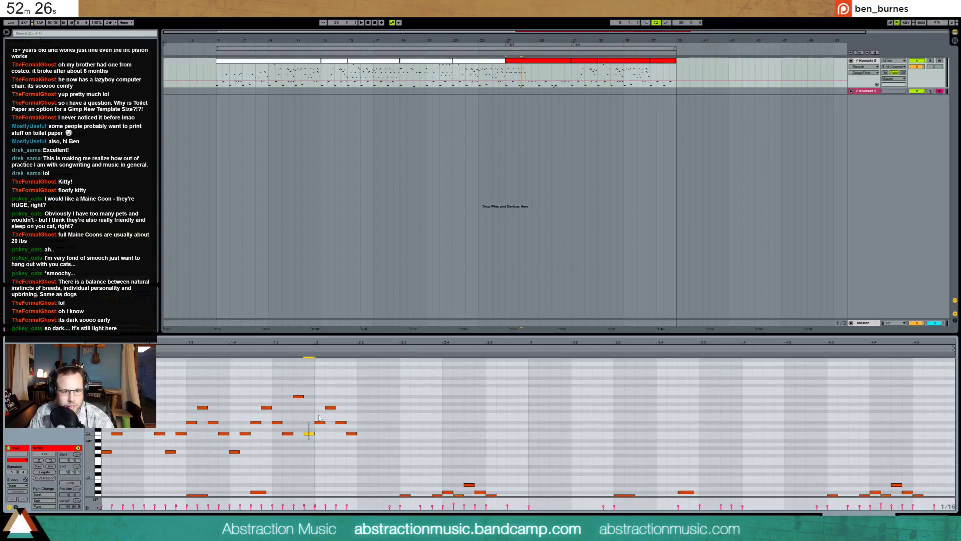
Clear the arpeggio notes after bar 1 and duplicate bar 1's arpeggio across bars 2 to 4
key(ctrl+z)
drag(312, 383, 100, 457)
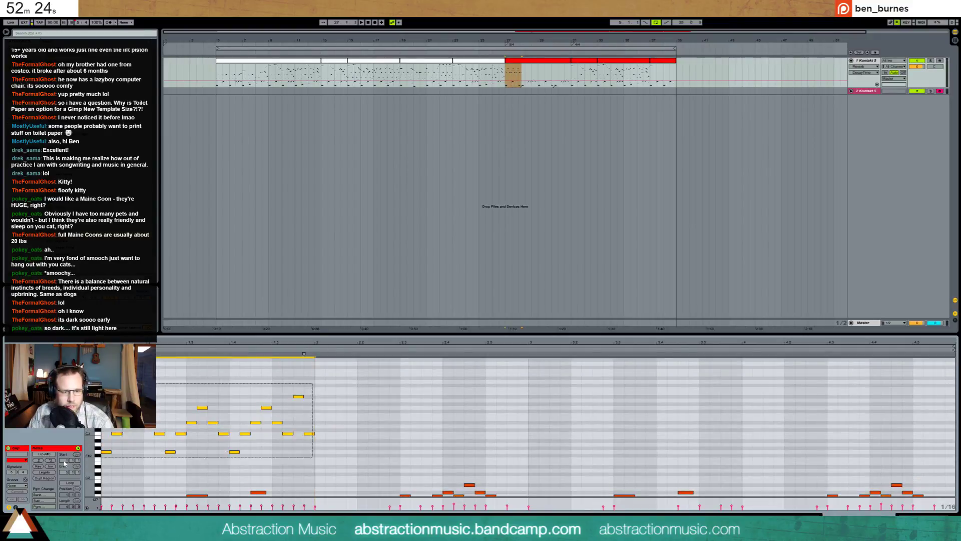
key(ctrl+d)
key(ctrl+d)
key(ctrl+d)
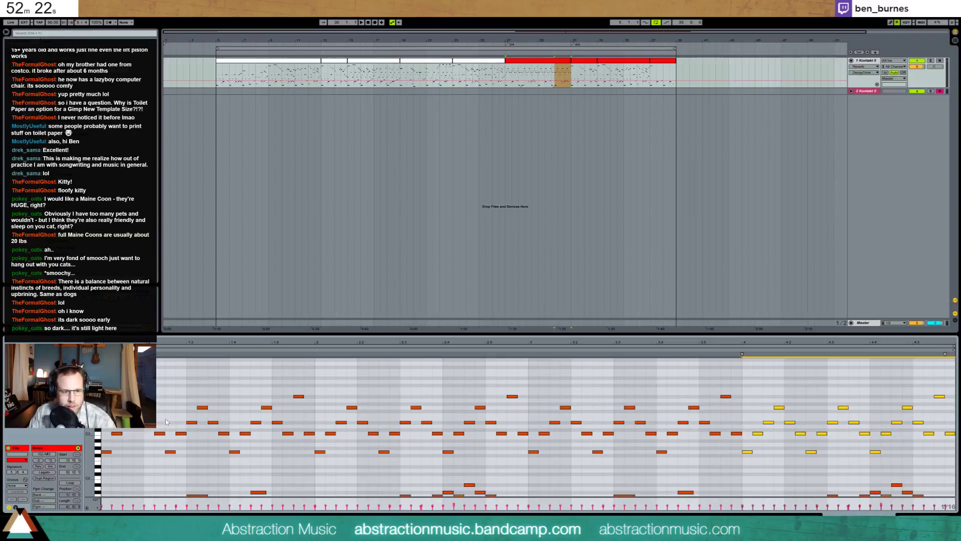
Lower the velocity of all the arpeggio notes and play the clip back
key(ctrl+a)
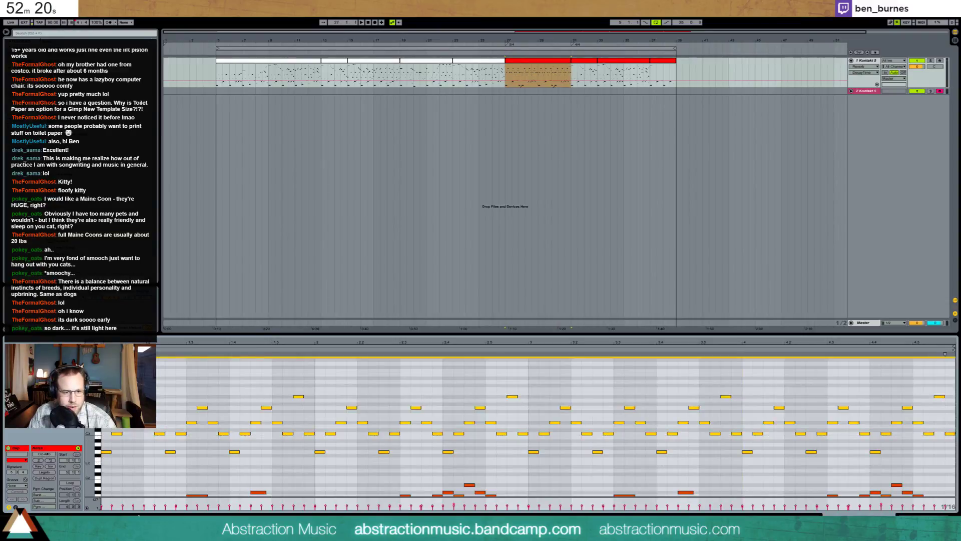
click(262, 509)
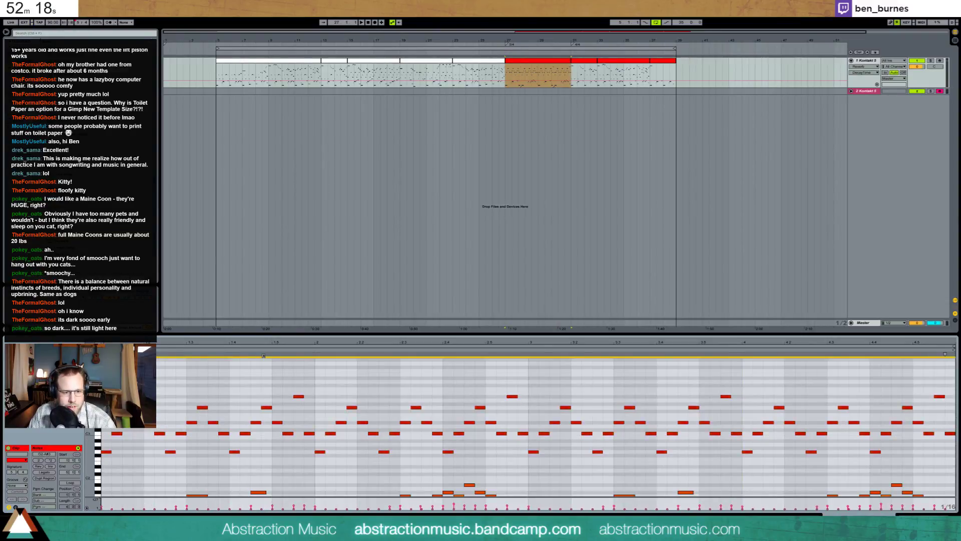
key(space)
key(ctrl+a)
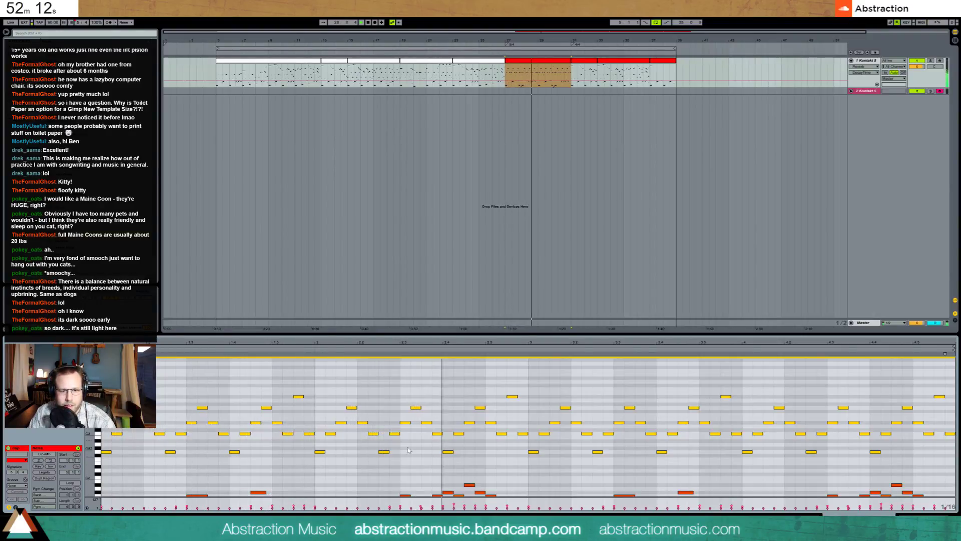
Rework the end of bar 2's arpeggio with two higher peak notes alternating with lower notes, and play it back
click(462, 410)
key(space)
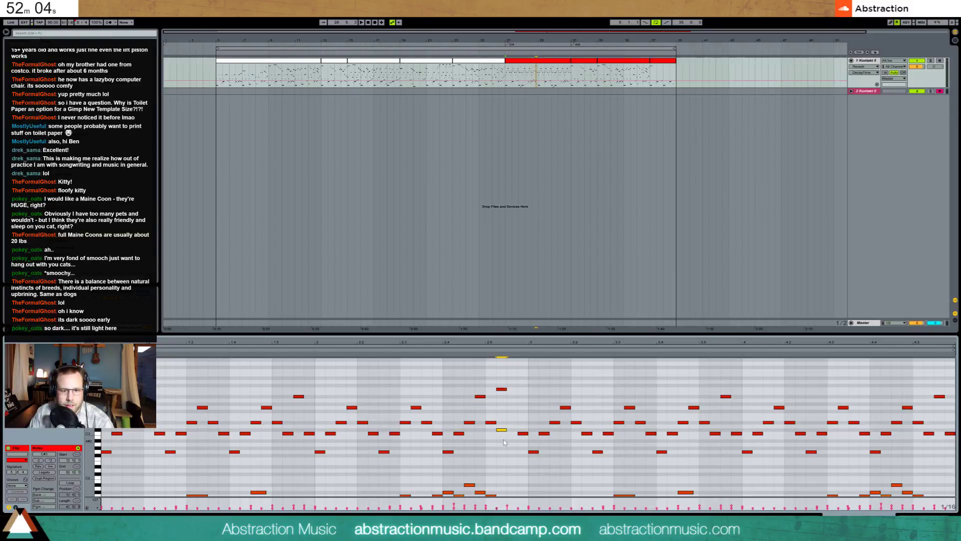
key(Up)
key(Left)
key(space)
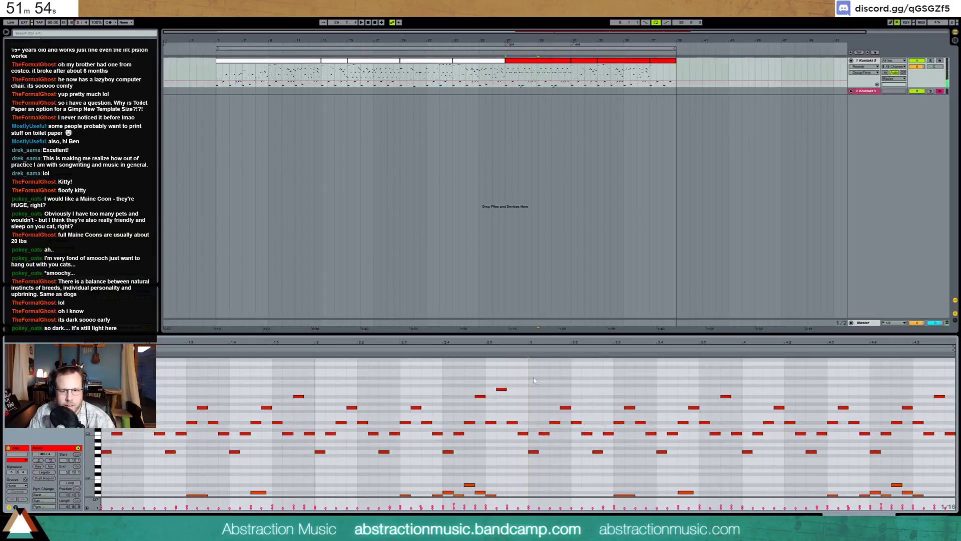
Delete the arpeggio notes in bars 3 and 4, keeping the bass line
drag(530, 373, 951, 462)
key(Delete)
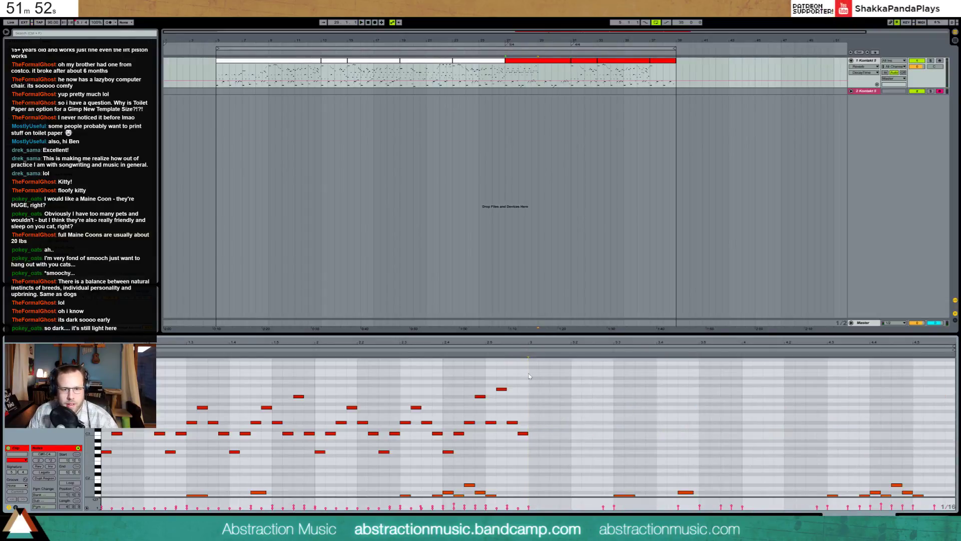
Try a duplicate of the bars 1–2 arpeggio in bars 3–4, listen to it, and delete the copy
key(ctrl+a)
key(ctrl+d)
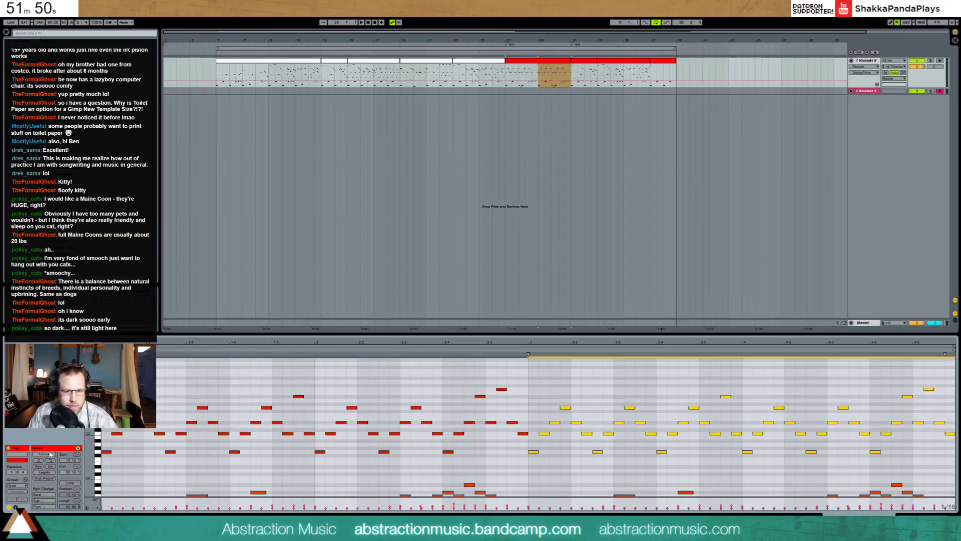
key(space)
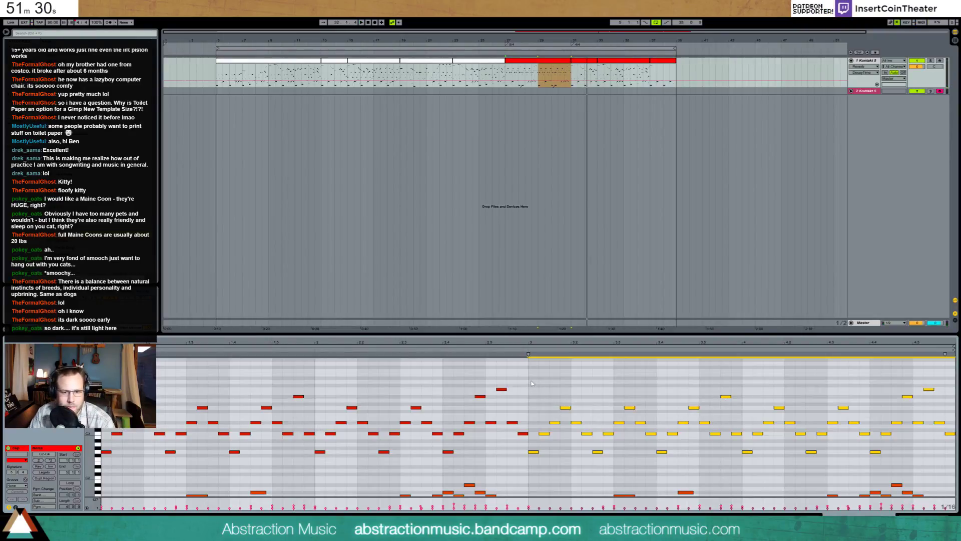
key(Delete)
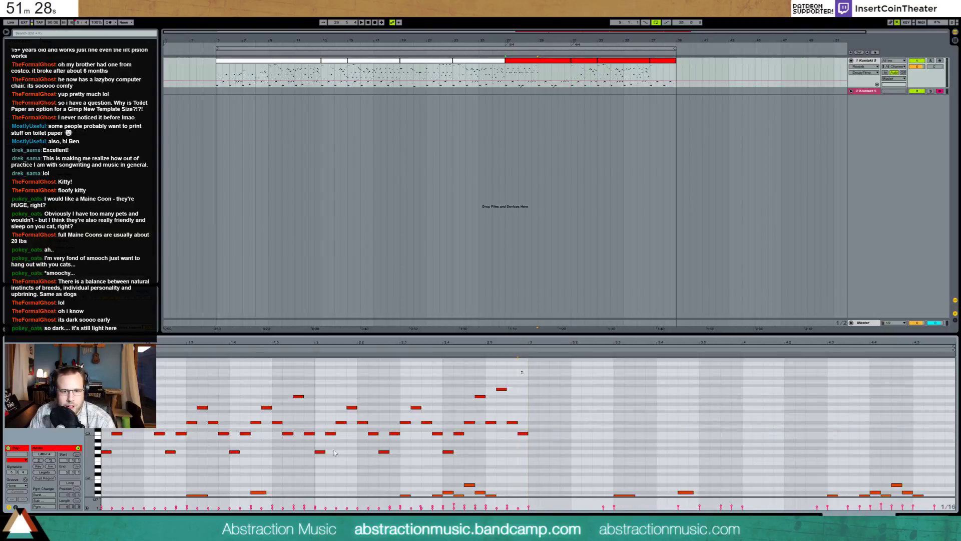
Stretch the bars 1–2 arpeggio to double length so it spans all four bars, and play it back
key(ctrl+a)
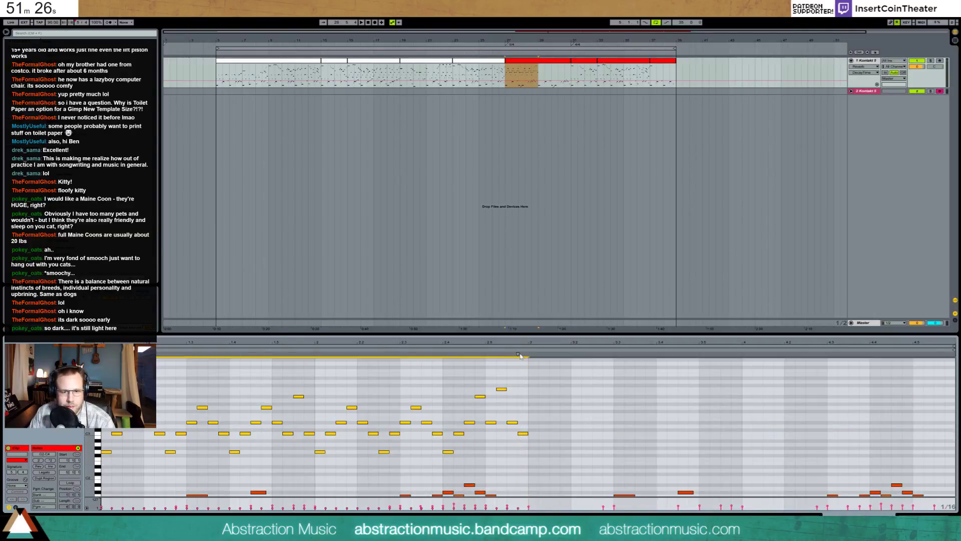
drag(519, 354, 933, 356)
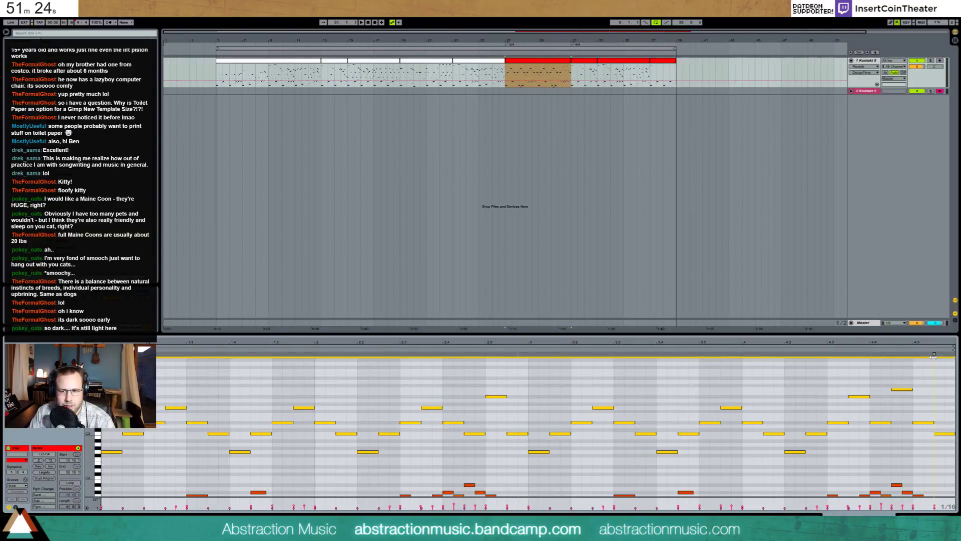
key(space)
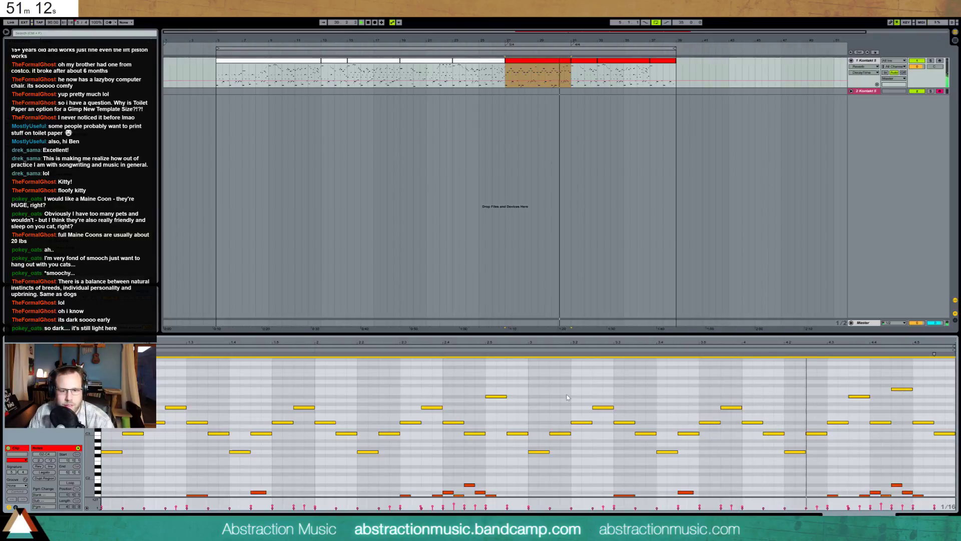
Transpose the stretched arpeggio down one octave towards the bass line
key(shift+Left)
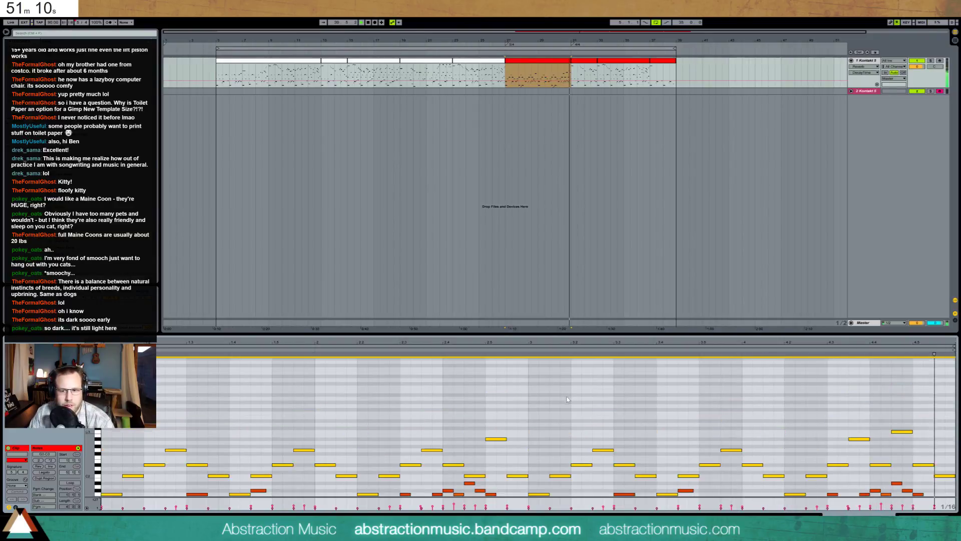
key(shift+Down)
scroll(543, 436, down, 3)
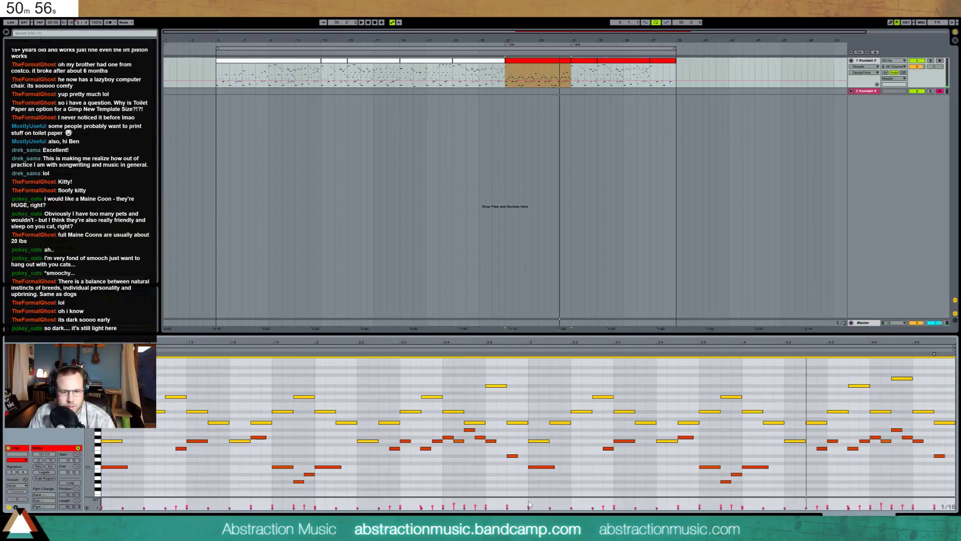
Ramp the arpeggio and bass velocities up through bars 1–2 and down through bars 3–4, and play the clip back
drag(296, 503, 95, 511)
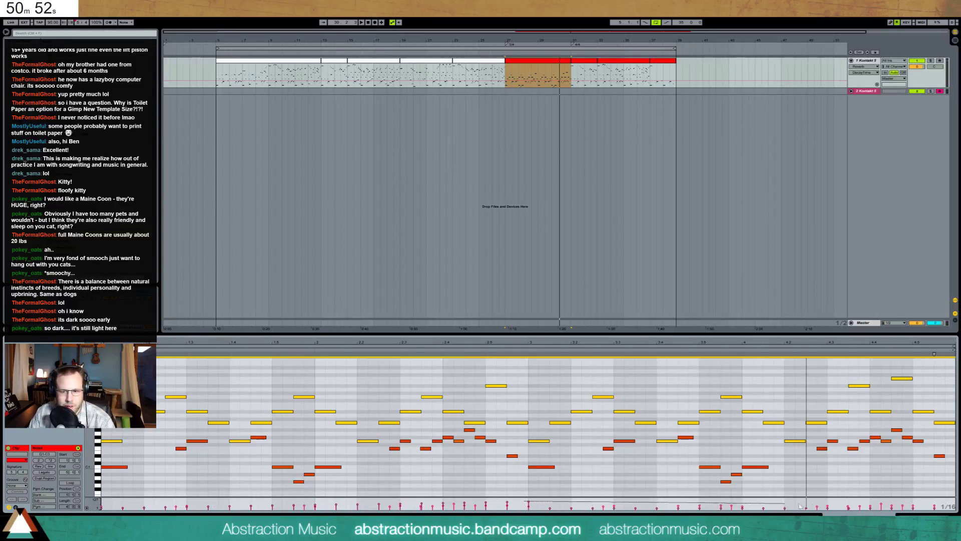
drag(800, 507, 91, 447)
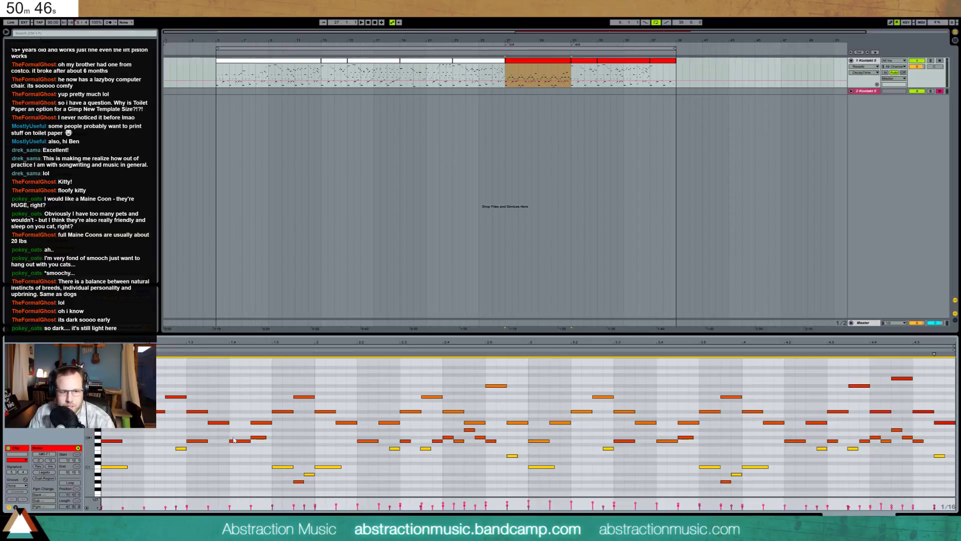
drag(398, 434, 496, 445)
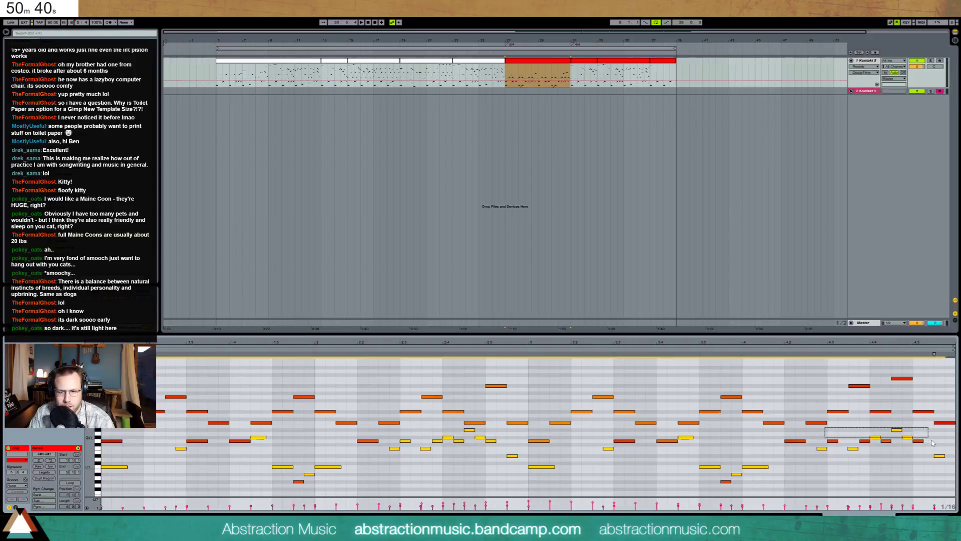
drag(933, 442, 926, 446)
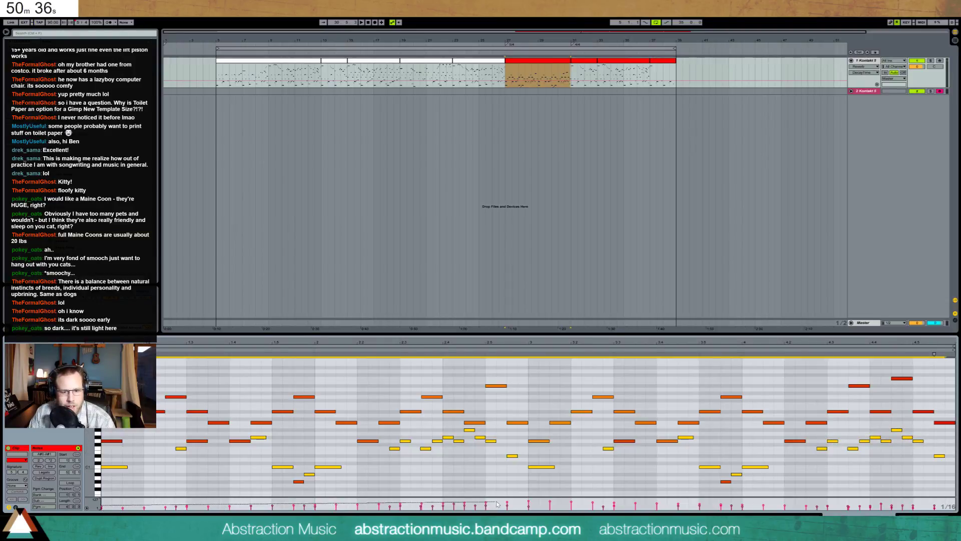
drag(528, 503, 526, 502)
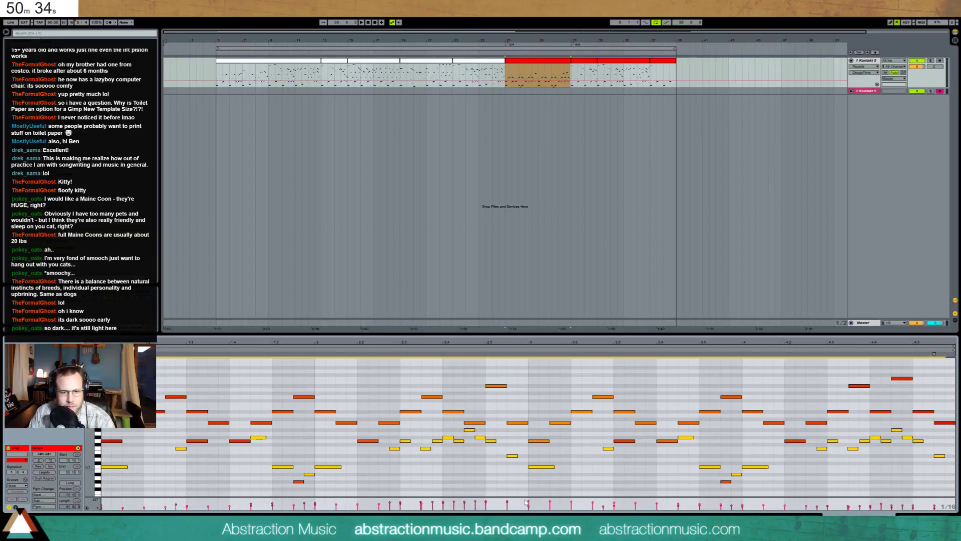
drag(909, 489, 943, 508)
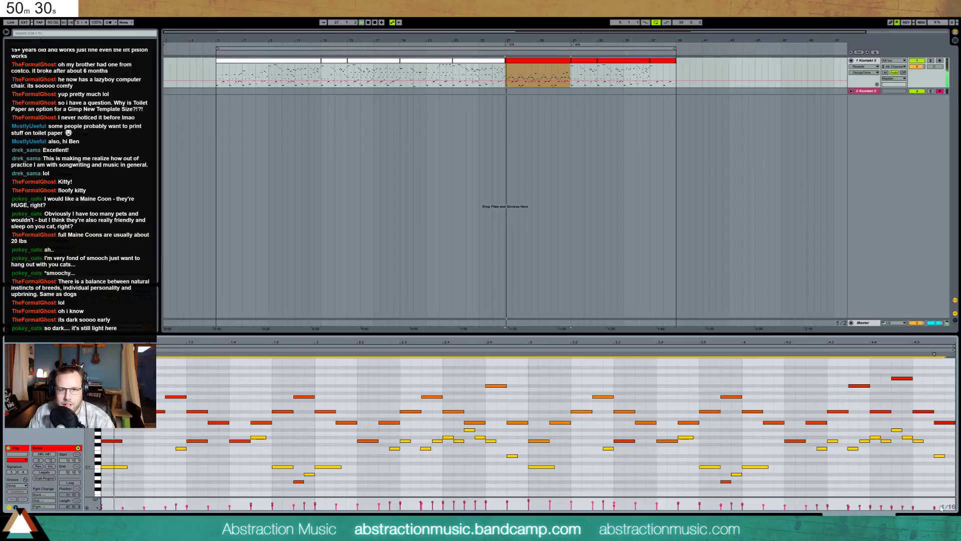
key(space)
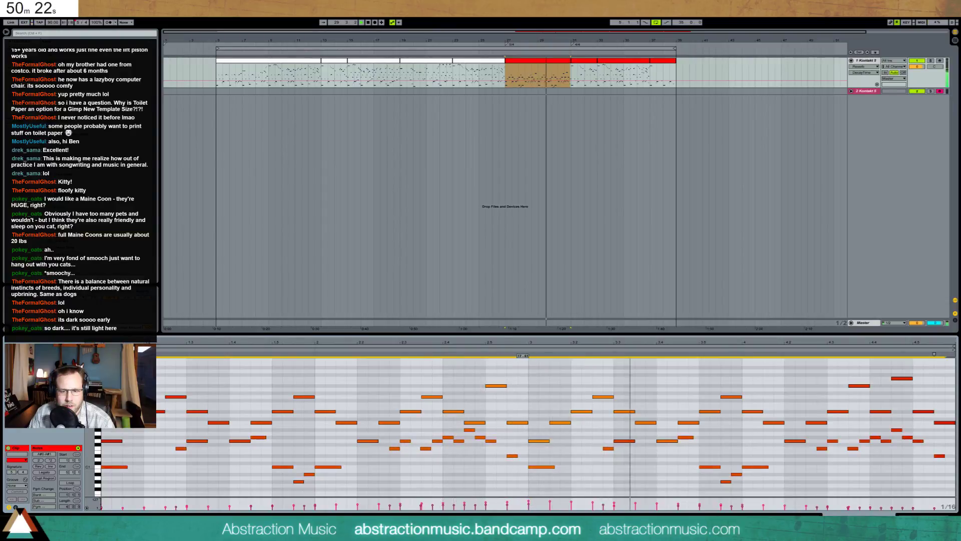
click(532, 508)
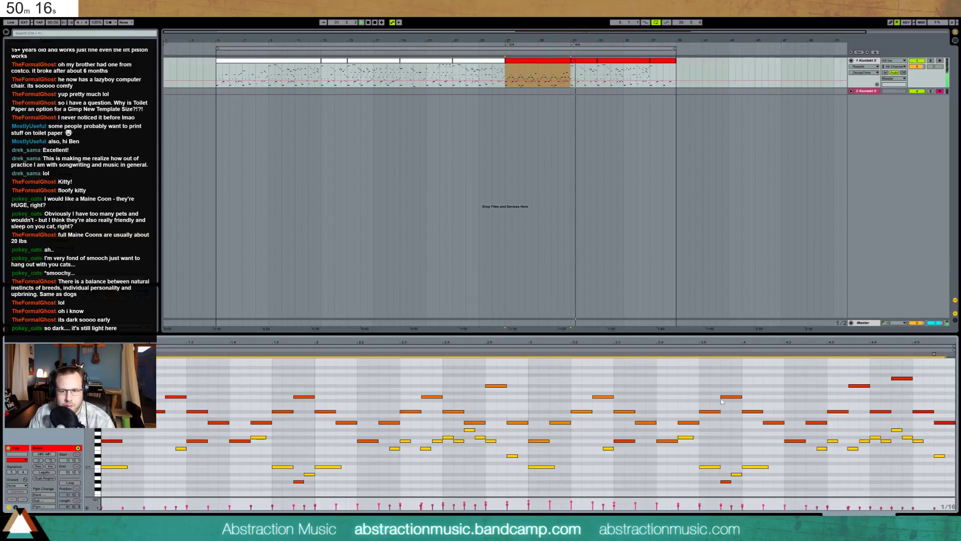
click(695, 389)
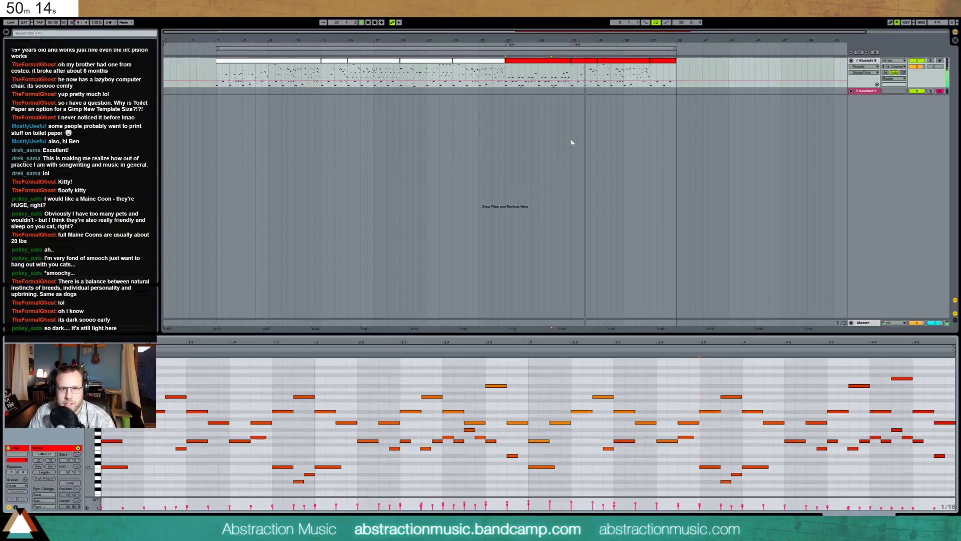
key(space)
Draw a row of repeated same-pitch notes above the arpeggio across bars 1–2, deleting the extra note in bar 3
click(358, 382)
scroll(359, 388, up, 2)
scroll(222, 376, up, 2)
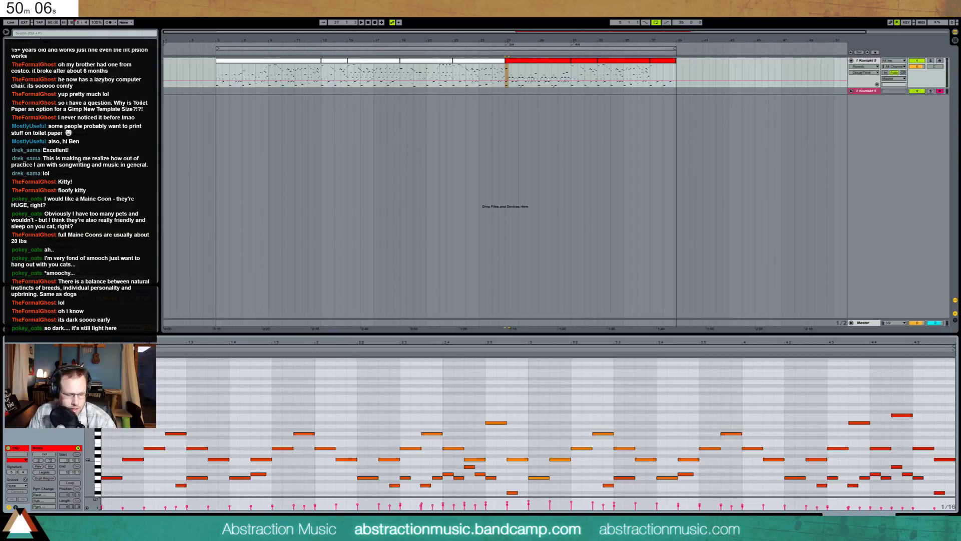
drag(150, 389, 501, 389)
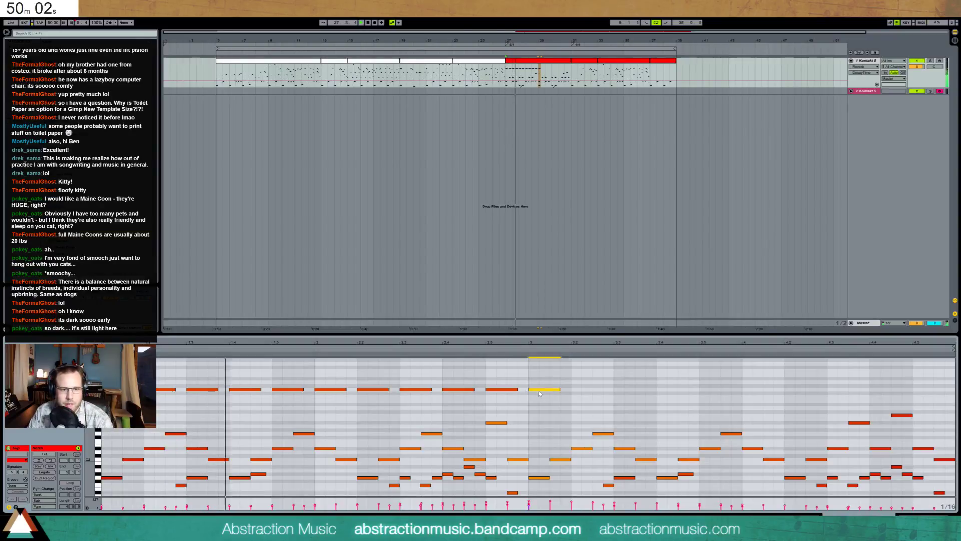
key(Delete)
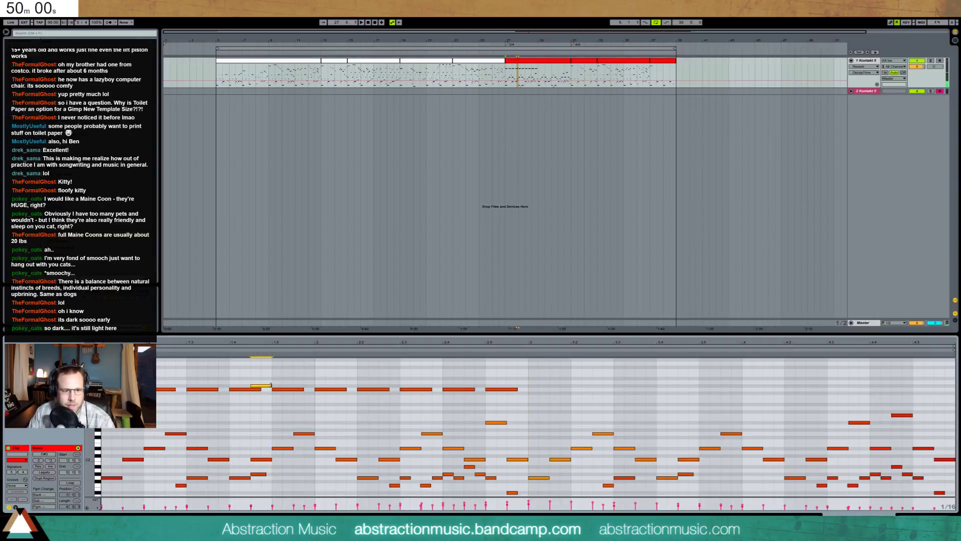
Reshape the repeated notes into a melody that climbs stepwise towards the end of bar 2, and duplicate it into bars 3–4
drag(259, 389, 250, 389)
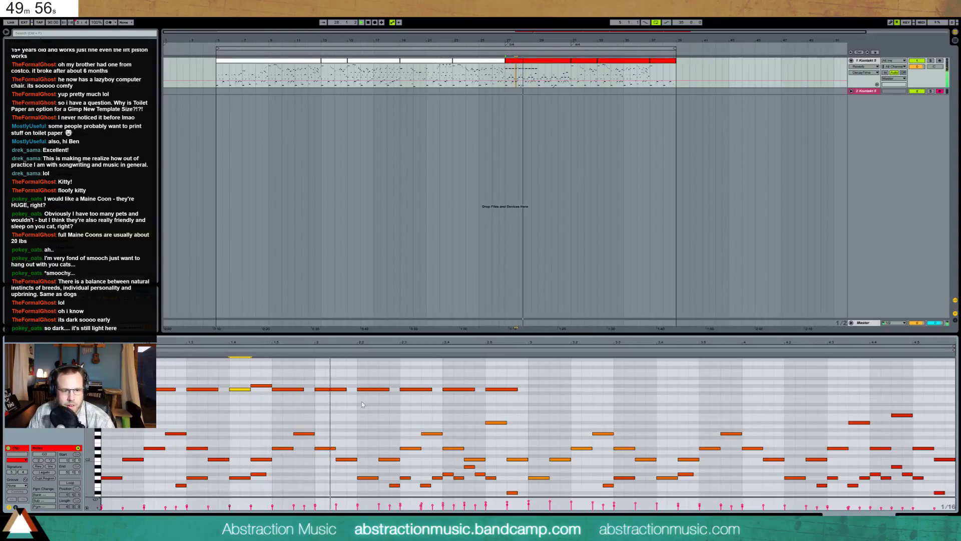
double_click(383, 386)
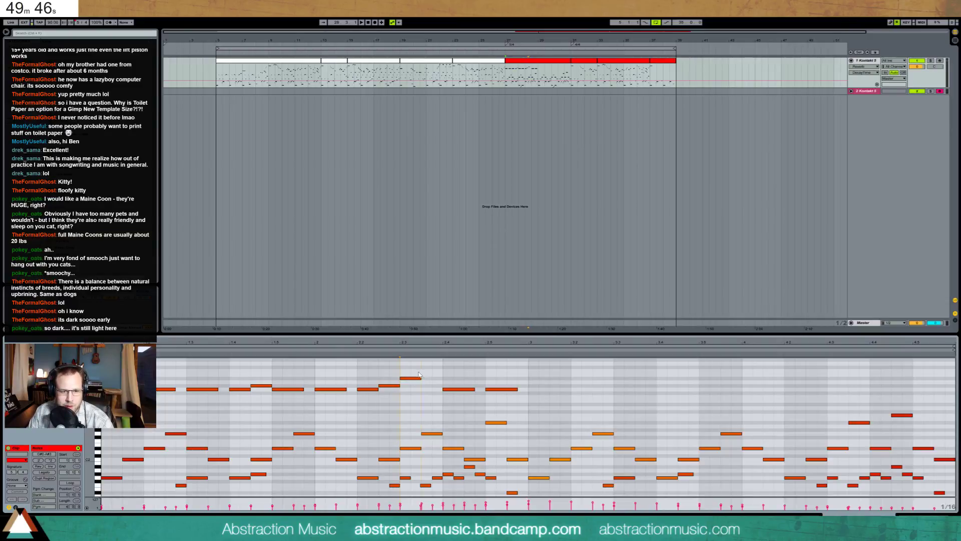
key(ctrl+d)
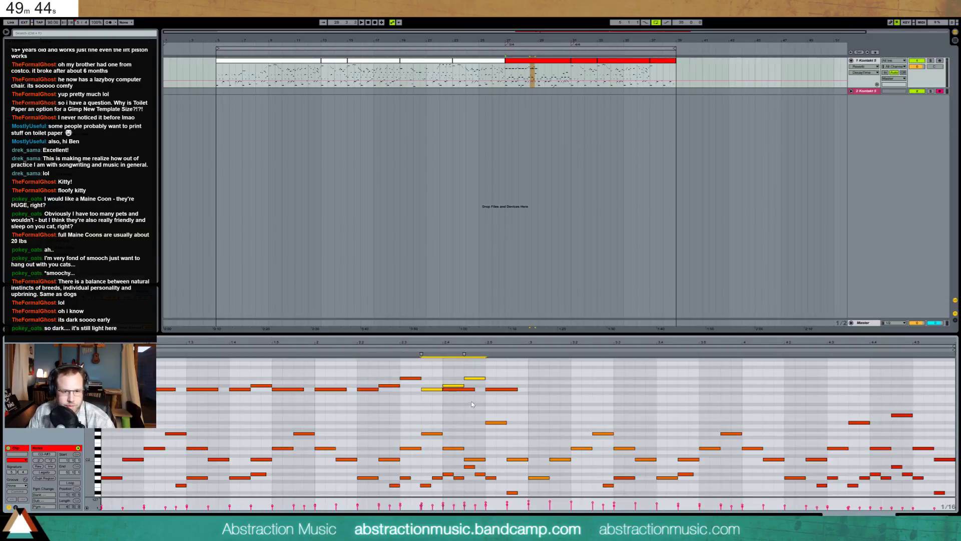
double_click(472, 389)
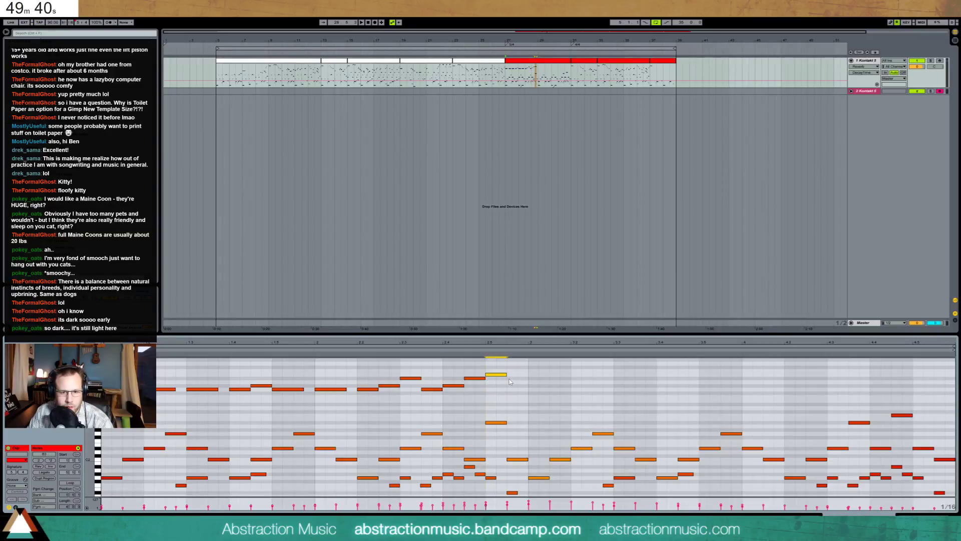
drag(529, 370, 105, 401)
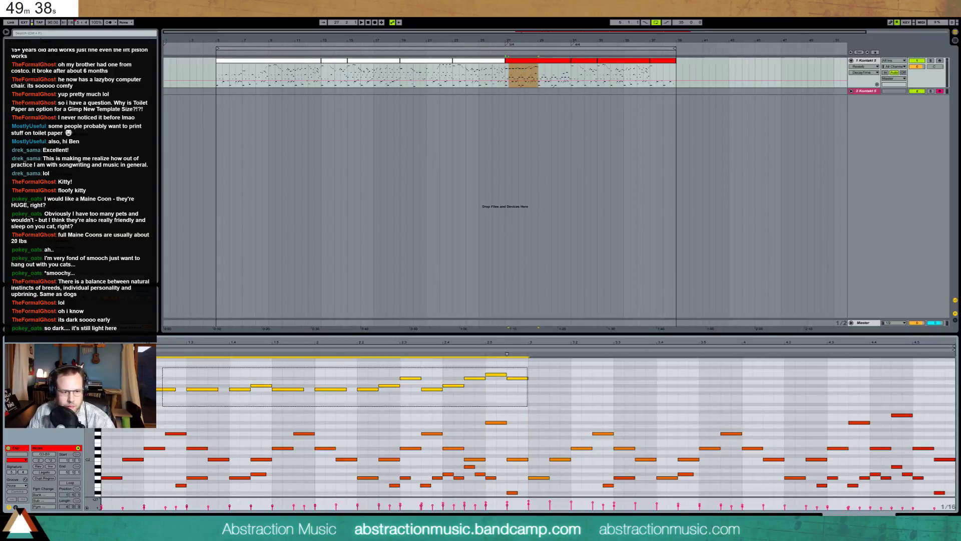
key(ctrl+d)
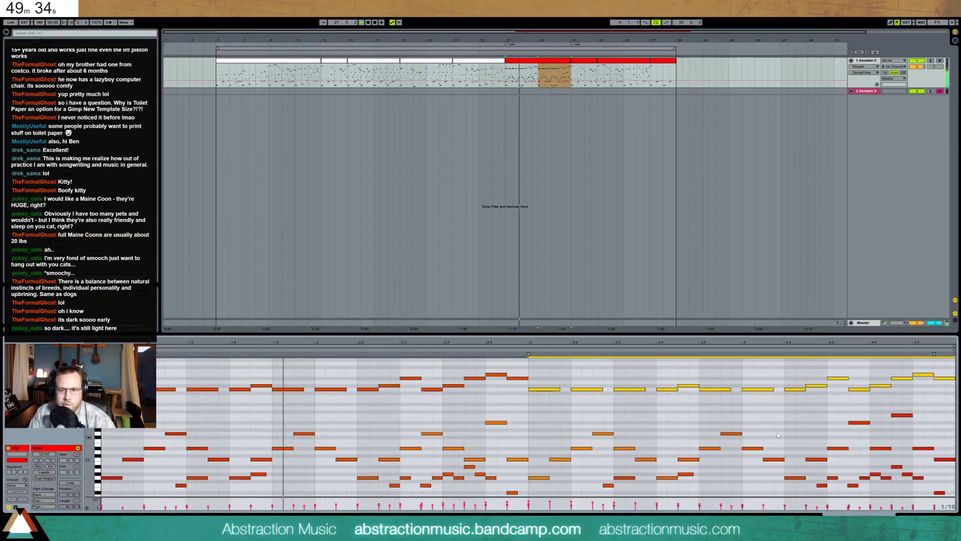
Rework the last melody notes of bars 2 and 4 into a drop followed by a higher note, and play them back
drag(917, 370, 929, 381)
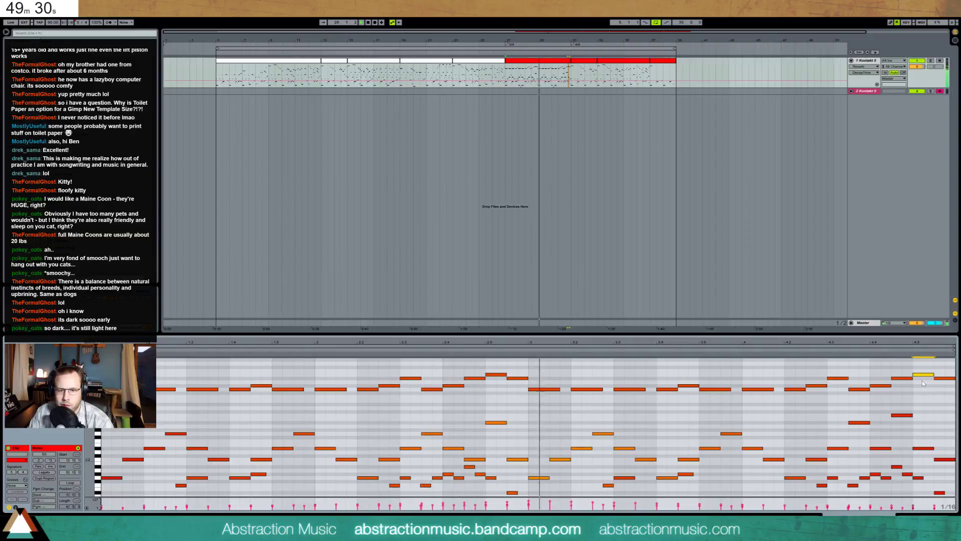
drag(516, 380, 515, 389)
key(space)
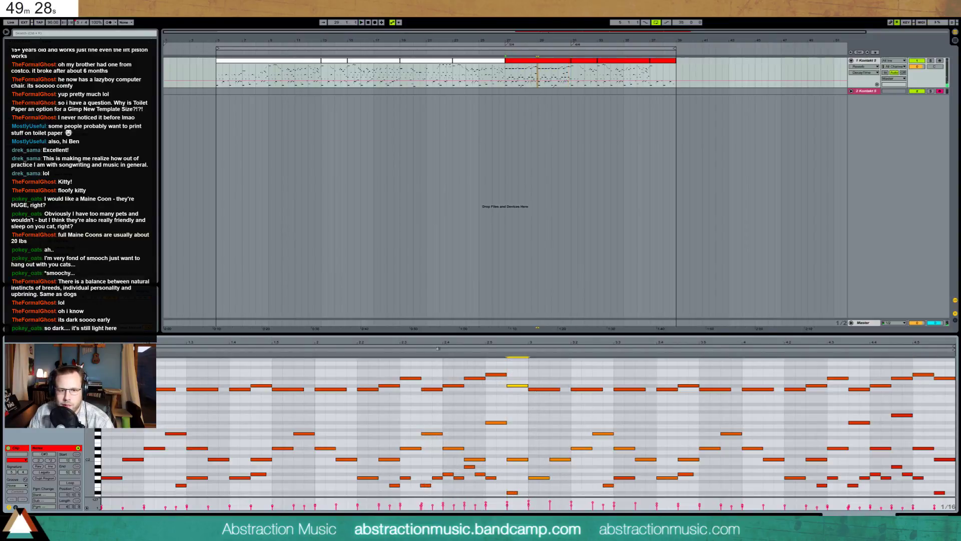
key(space)
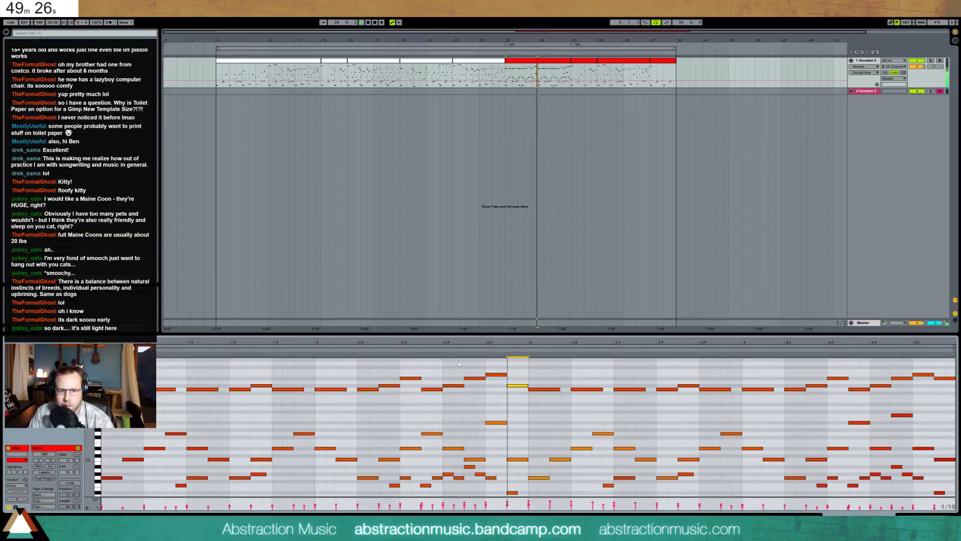
click(496, 375)
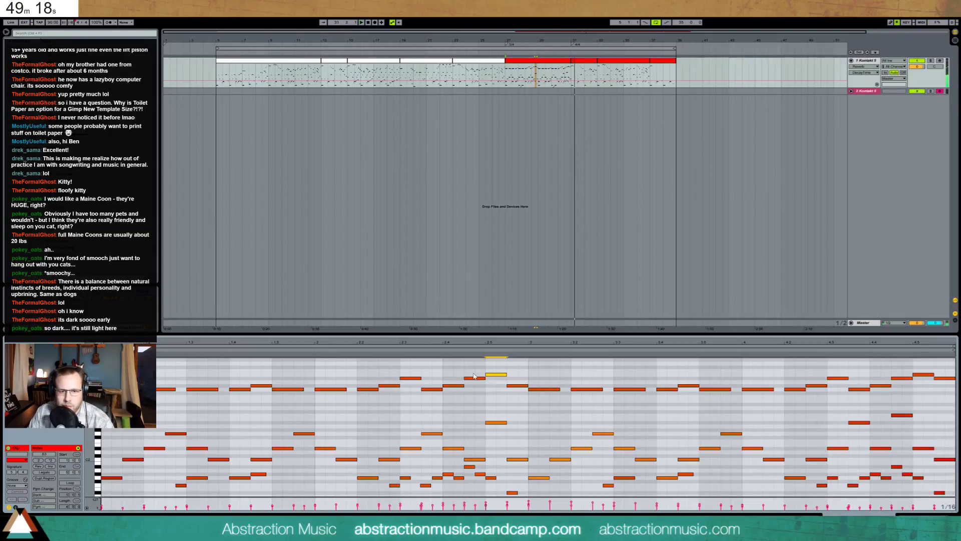
click(922, 374)
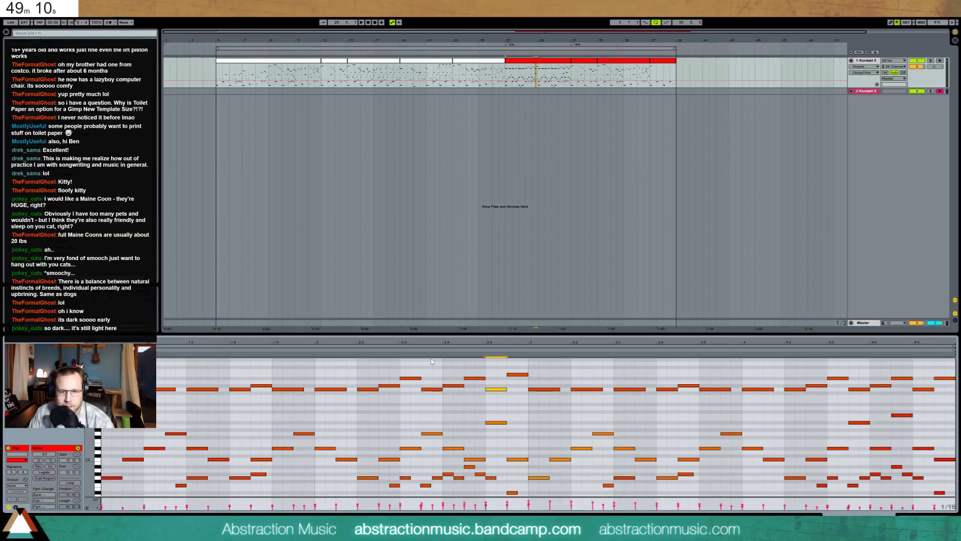
key(space)
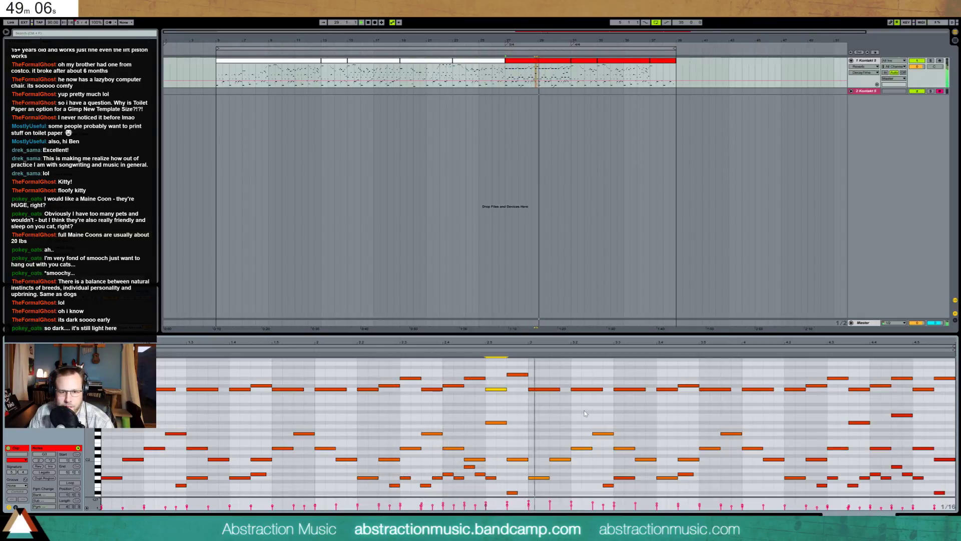
Raise the first melody note of bar 3 by five semitones and lower the last melody note of bar 2 by one
click(546, 389)
key(Up)
key(Up)
key(Up)
key(Up)
key(Up)
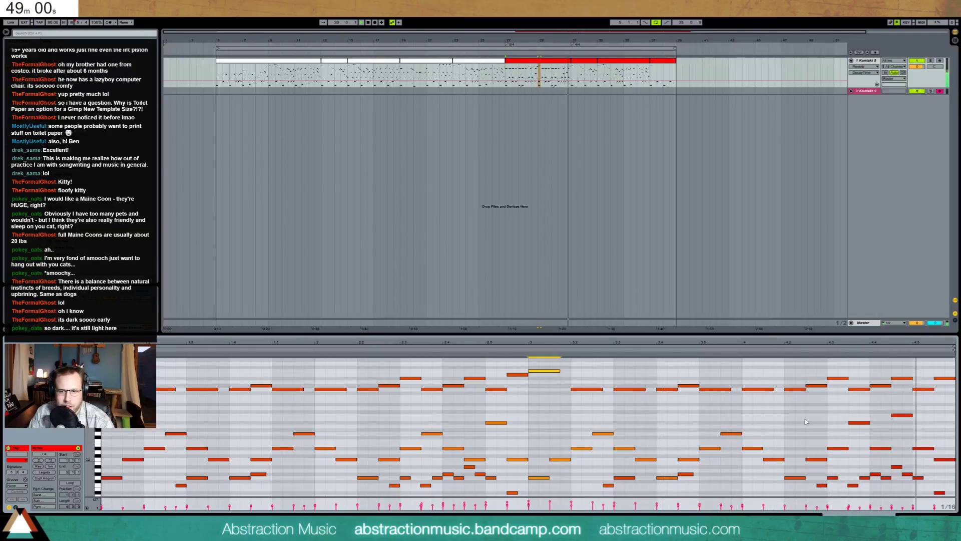
key(alt+Left)
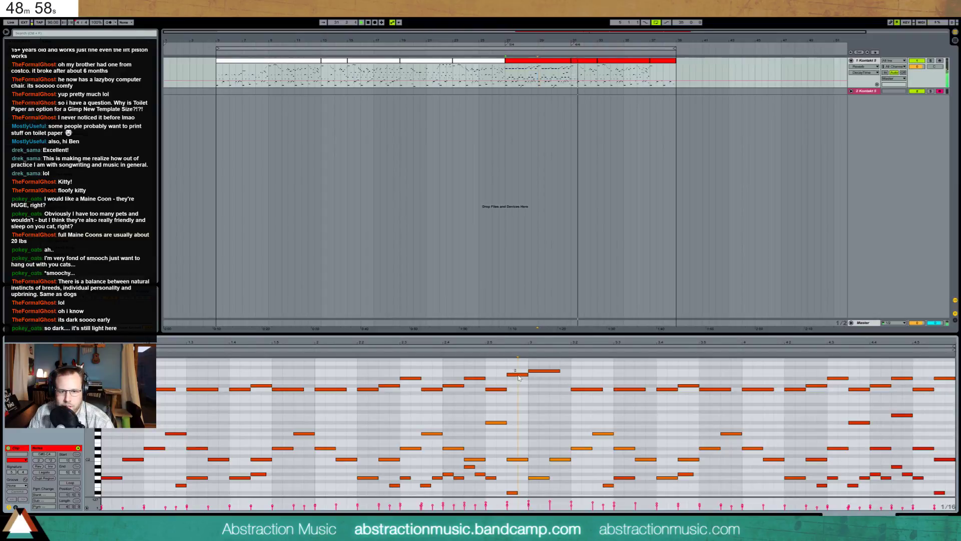
key(Down)
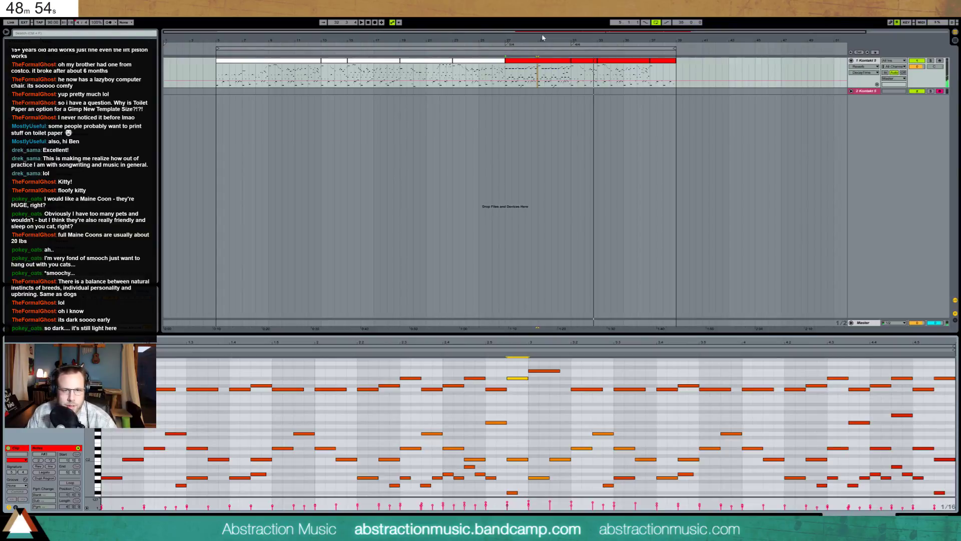
Play the arrangement from an earlier white clip through the new section, and open the second red clip
click(396, 69)
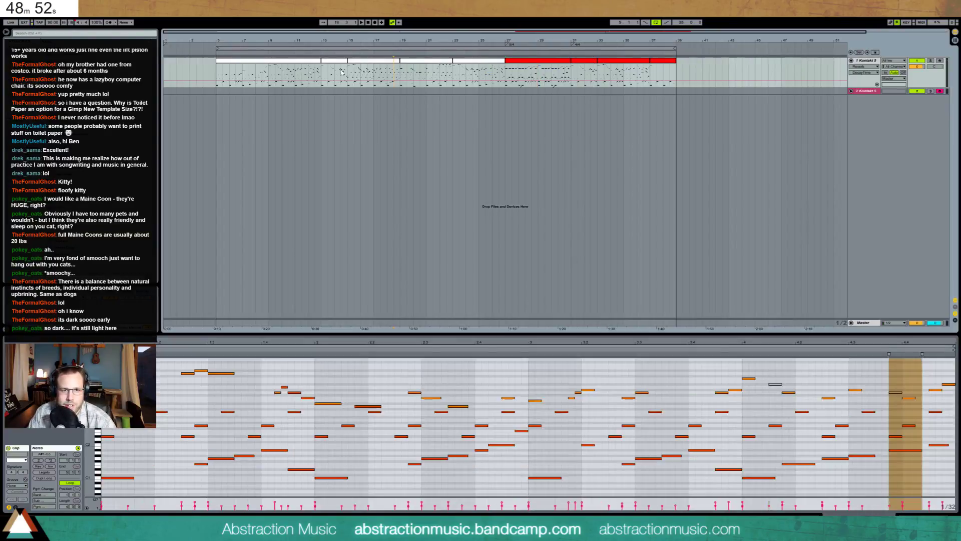
click(341, 71)
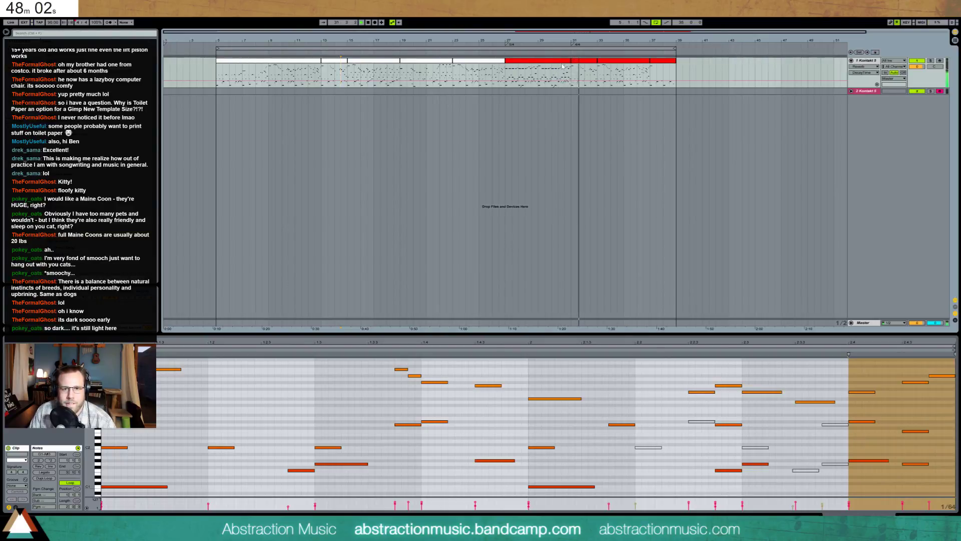
click(586, 64)
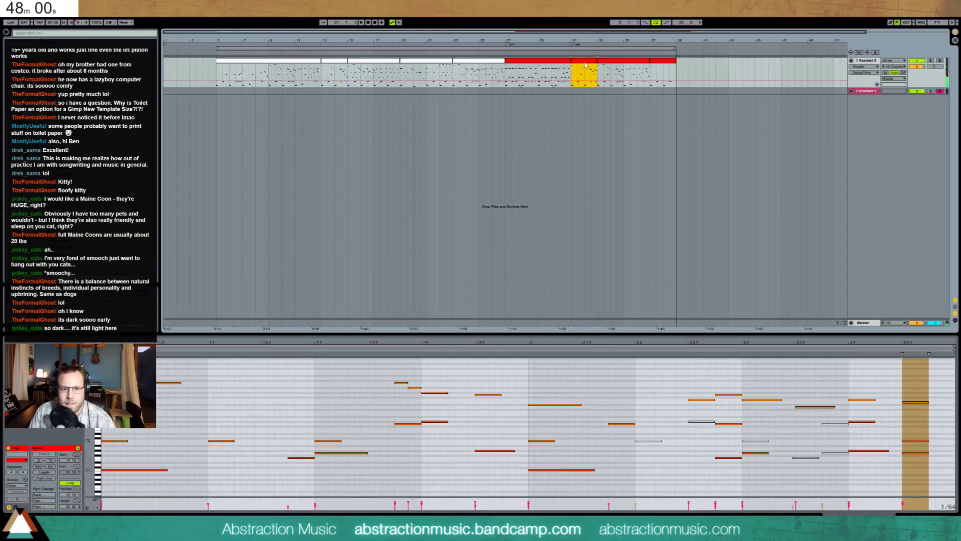
Reshape the upper melody at the end of bar 1 in the second red clip, then lower its last note and bar 2's first note
click(414, 386)
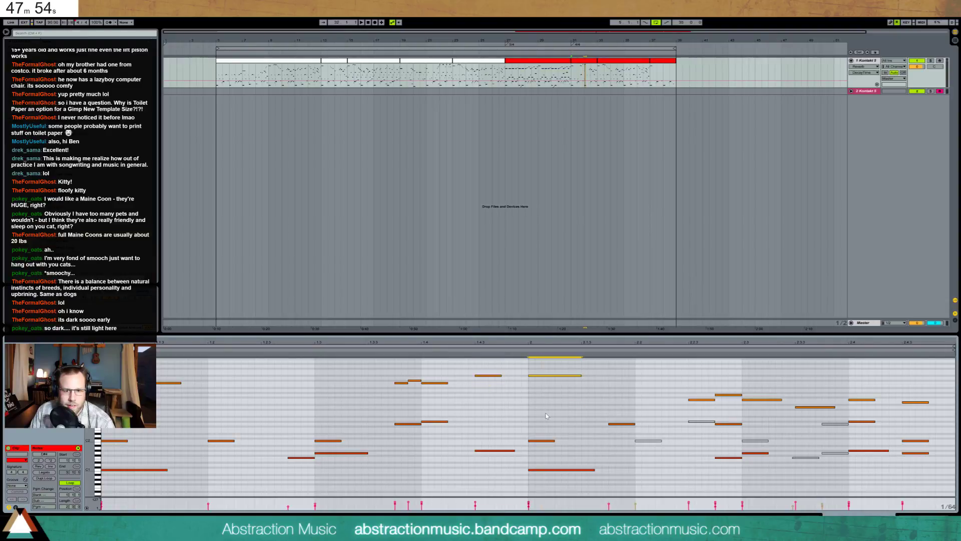
key(space)
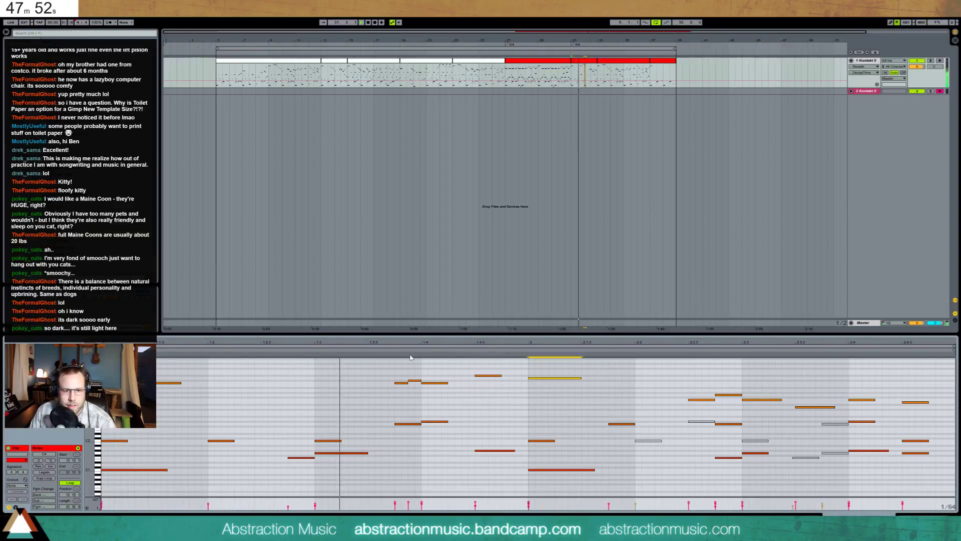
key(space)
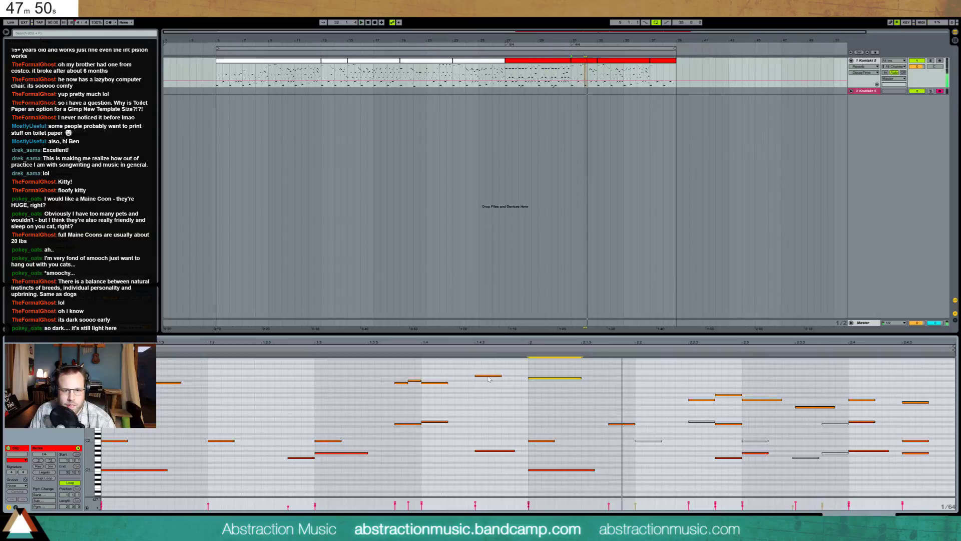
click(488, 376)
shift+click(561, 378)
key(Down)
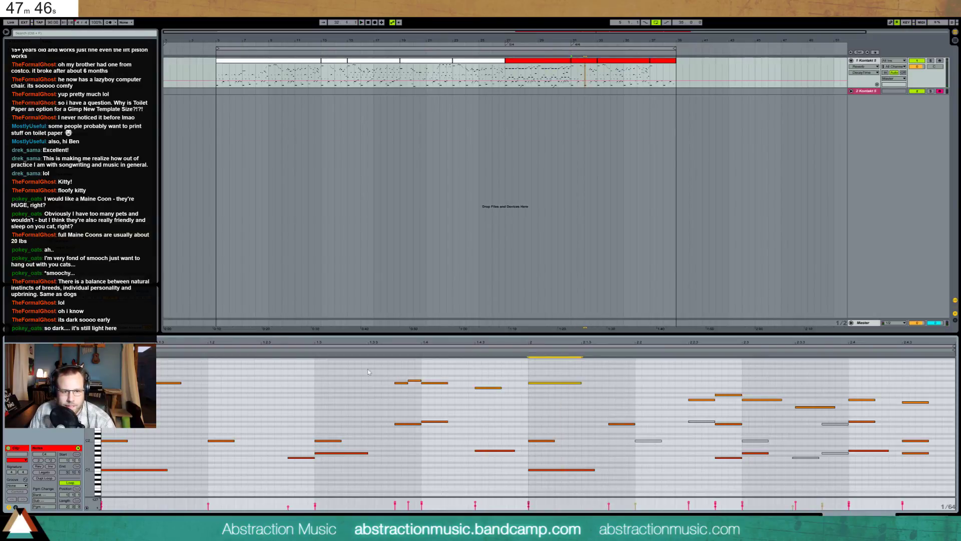
Play the clip back, move bar 2's final chord one sixteenth earlier, and shorten the preceding bass note to a sixteenth
drag(163, 377, 907, 402)
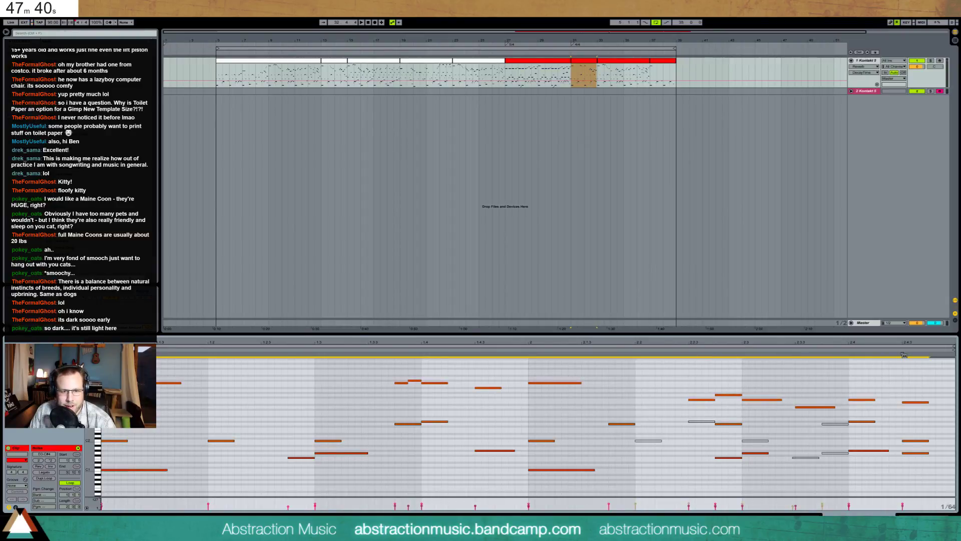
drag(906, 403, 905, 402)
key(space)
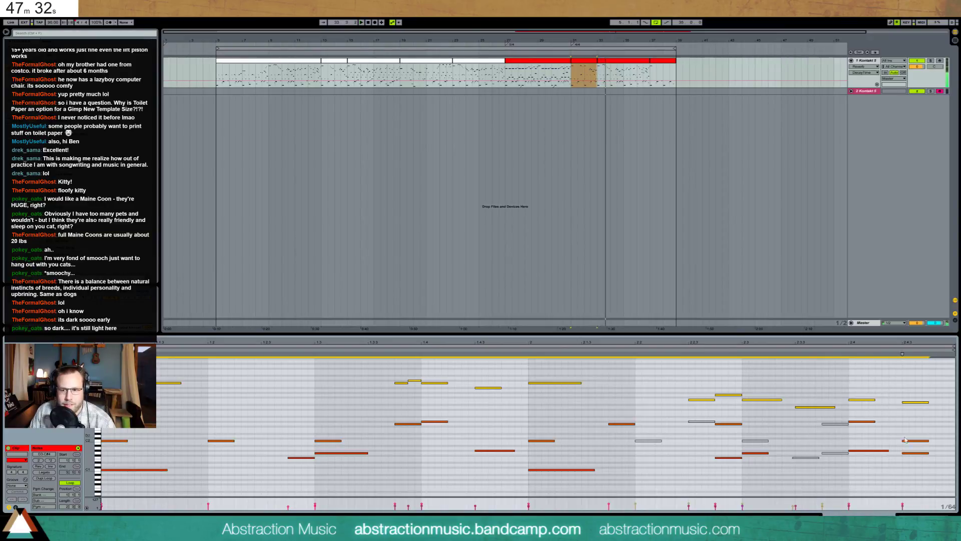
drag(916, 386, 932, 467)
key(Left)
key(Left)
key(Left)
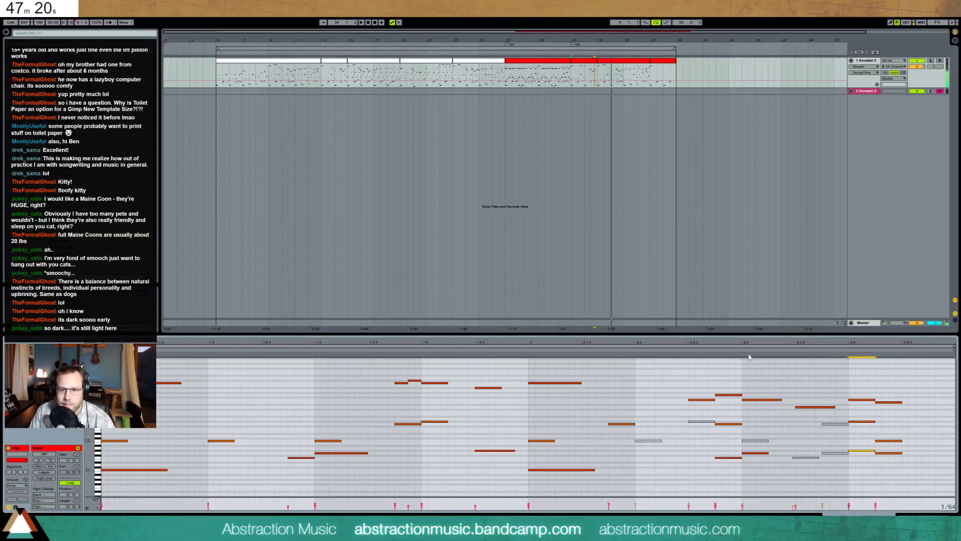
drag(699, 371, 893, 413)
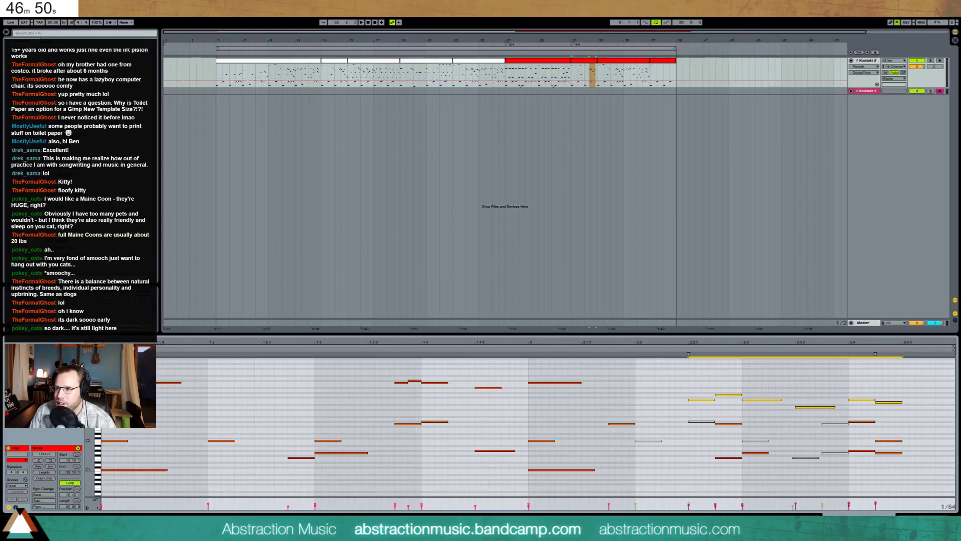
Recolour the first red clip white to match the finished sections before it
click(217, 73)
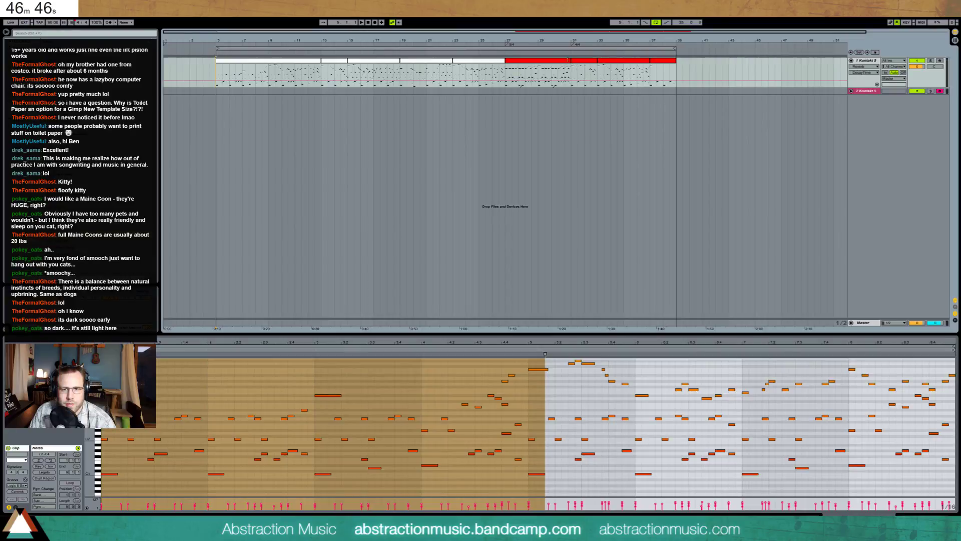
click(566, 61)
right_click(565, 61)
click(635, 179)
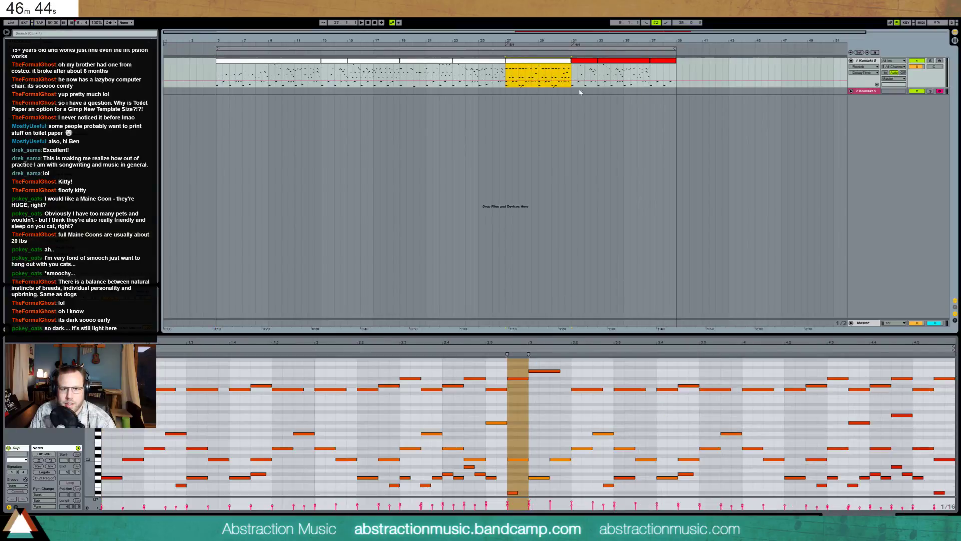
Add a low bass note on the last sixteenth of bar 2 in the next red clip, and play it back
click(586, 64)
key(space)
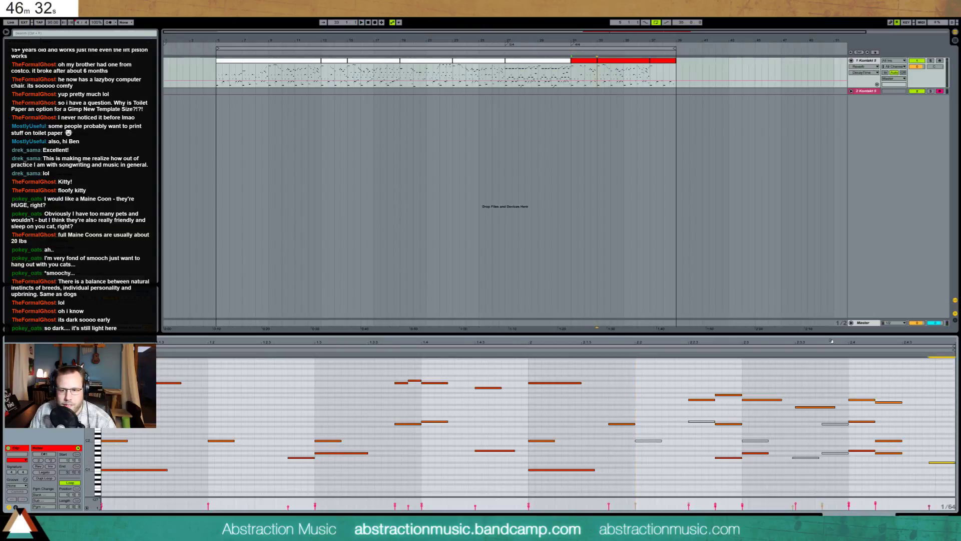
key(space)
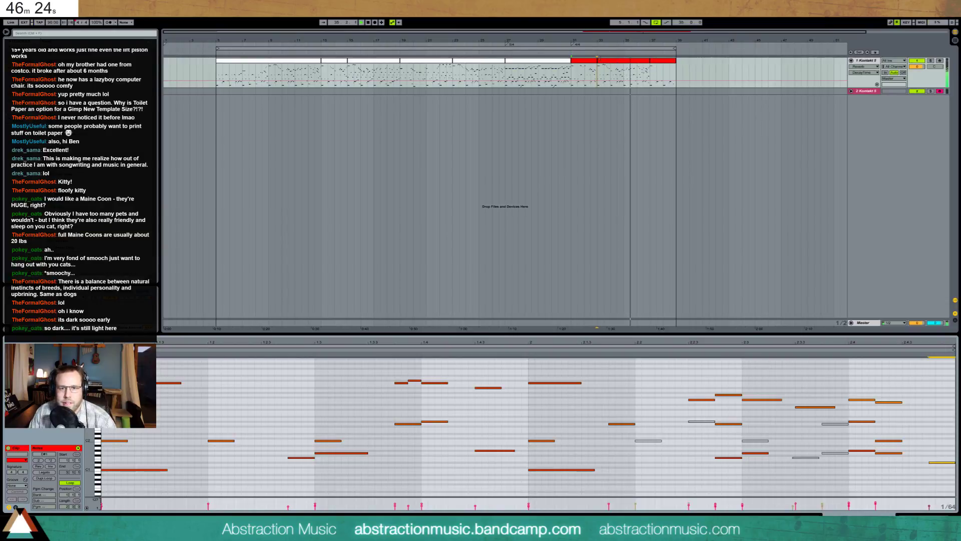
In the last red clip, add middle-register notes at the start of bar 1 and halfway through beat 2, and set a 1/16 grid
click(658, 64)
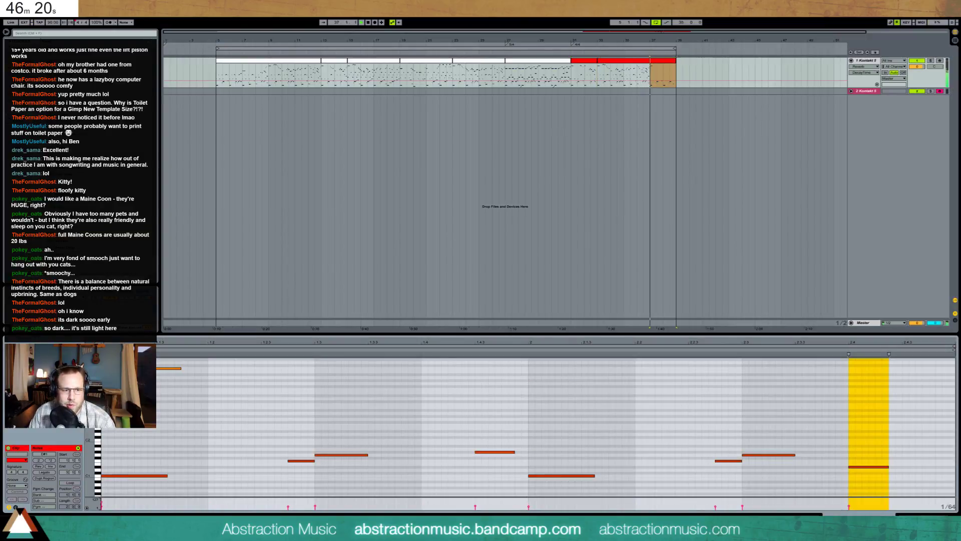
click(169, 417)
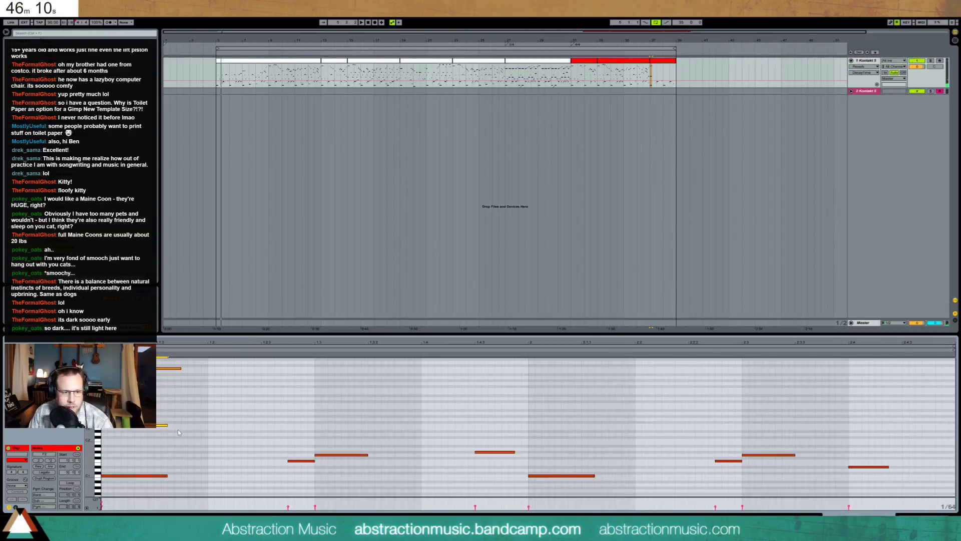
key(space)
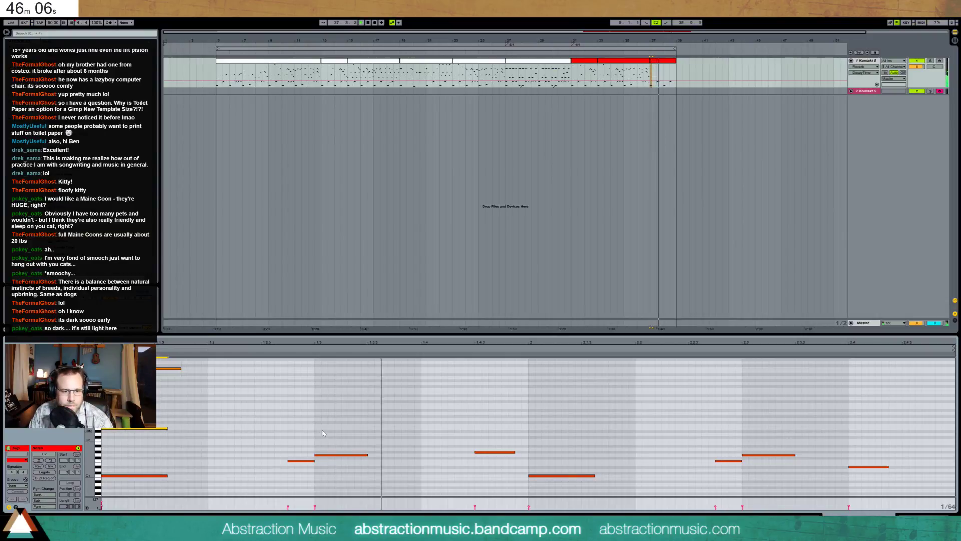
double_click(261, 431)
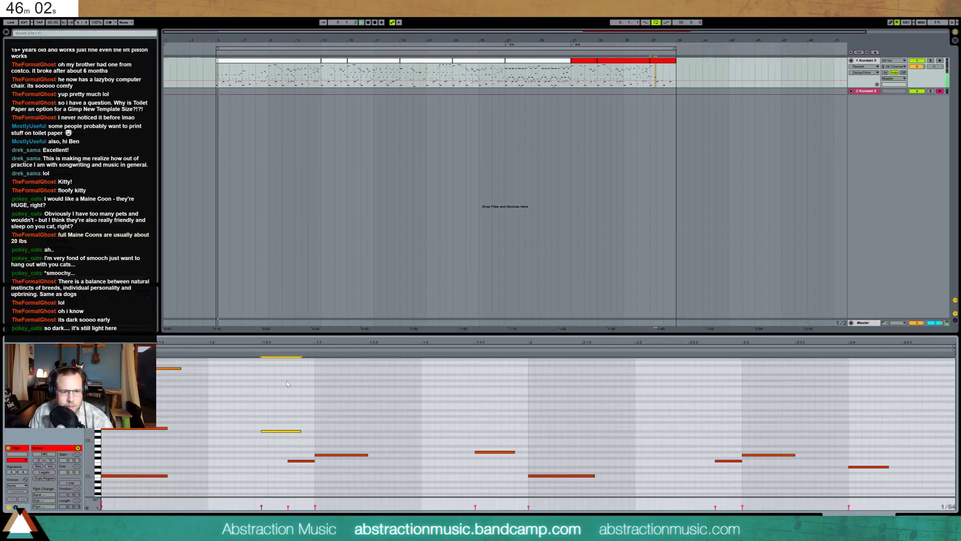
key(ctrl+2)
key(ctrl+2)
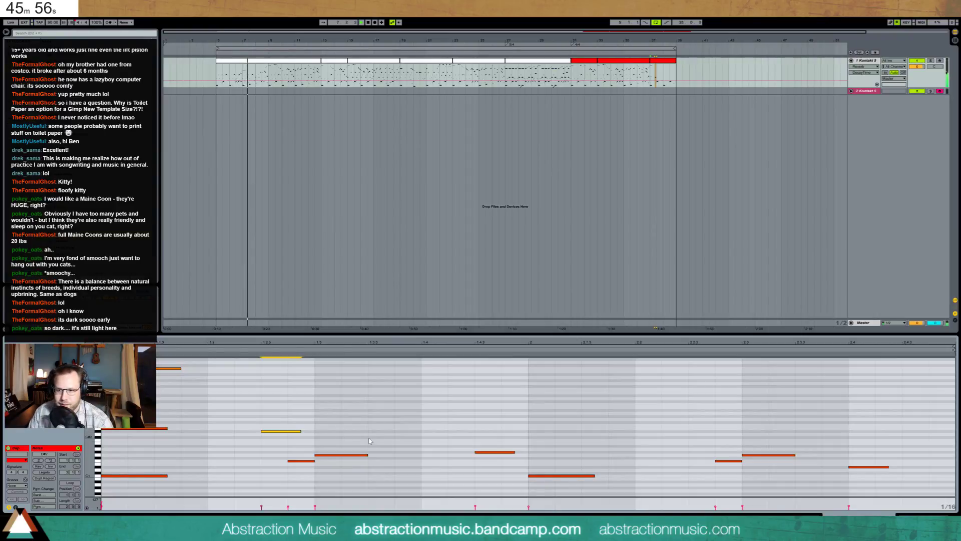
Duplicate the two-note middle pattern every half bar through bar 2, lowering the first note of each copy by one semitone
click(314, 420)
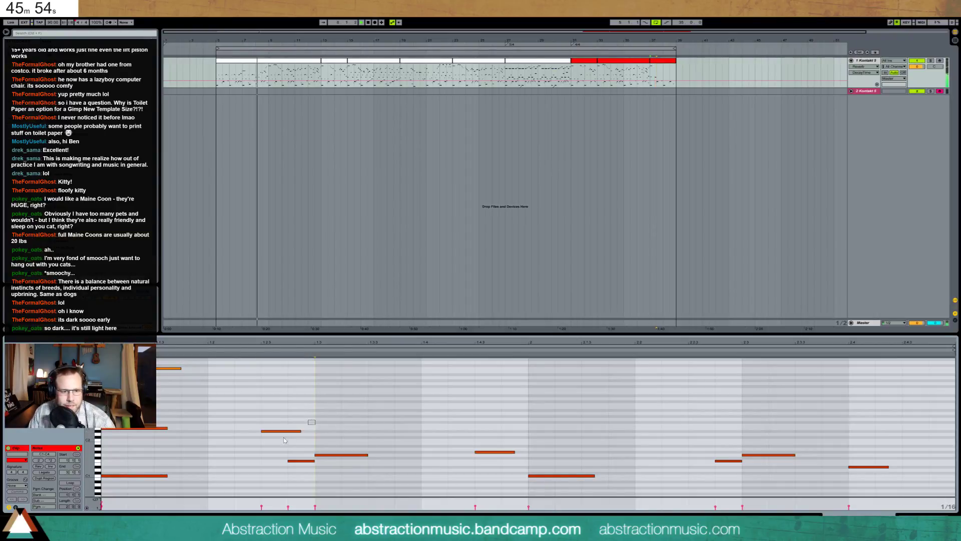
drag(284, 440, 119, 443)
key(ctrl+d)
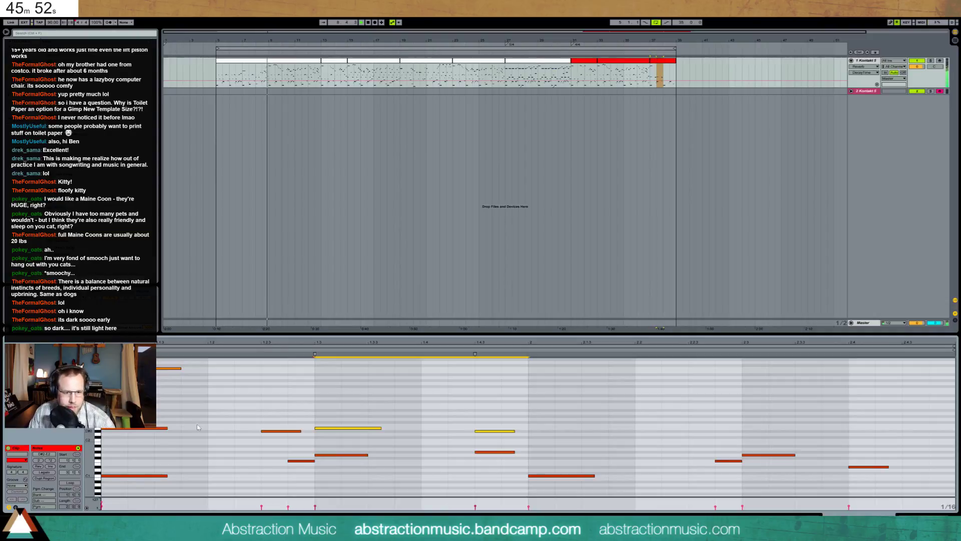
drag(340, 399, 353, 429)
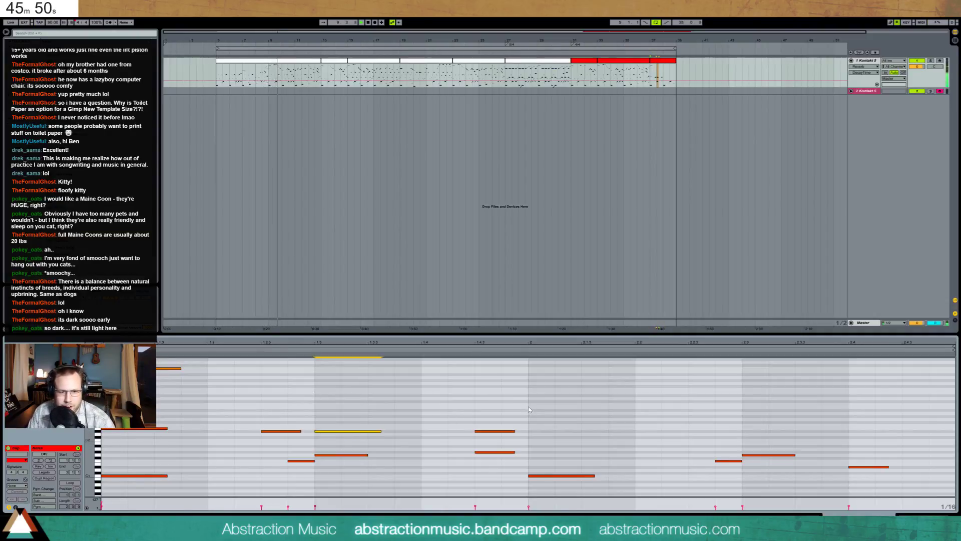
key(Down)
drag(272, 409, 315, 438)
key(ctrl+d)
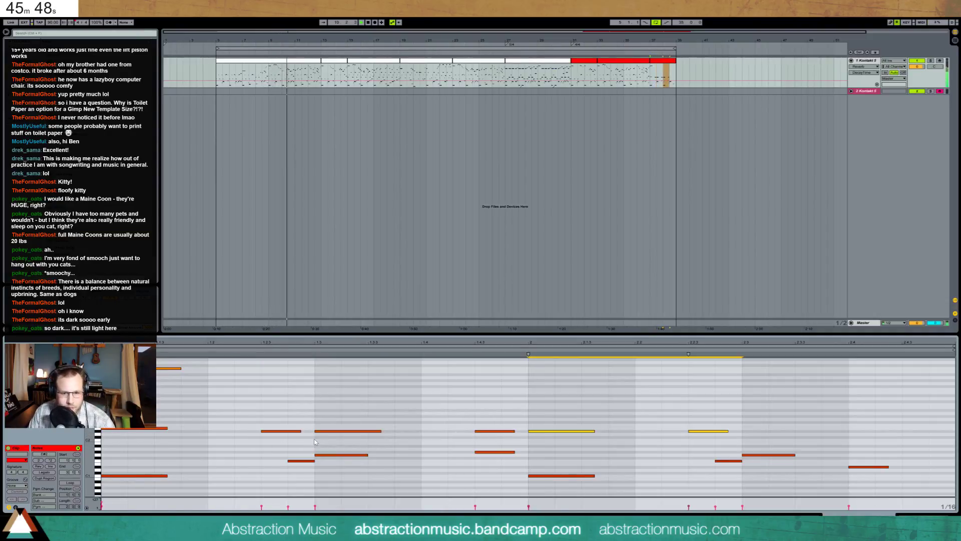
key(ctrl+d)
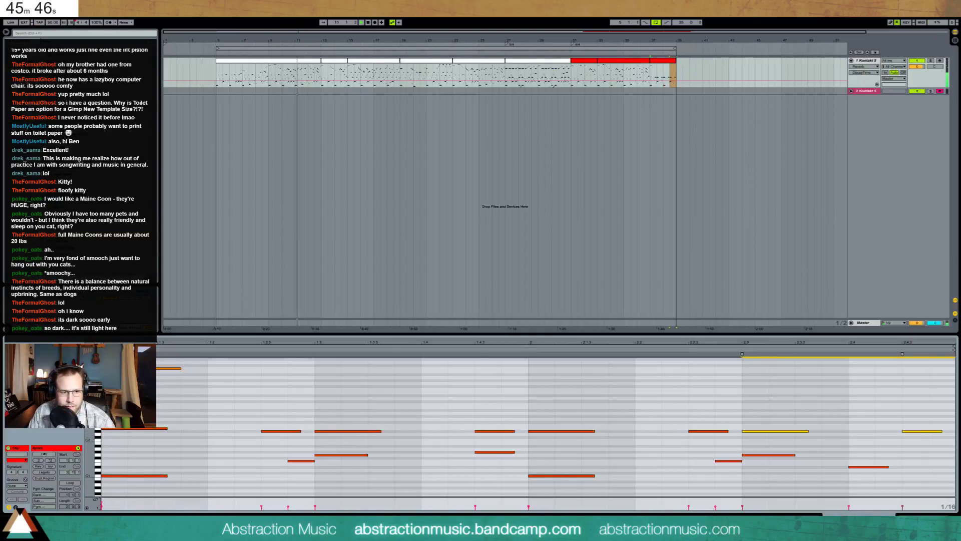
drag(143, 412, 923, 442)
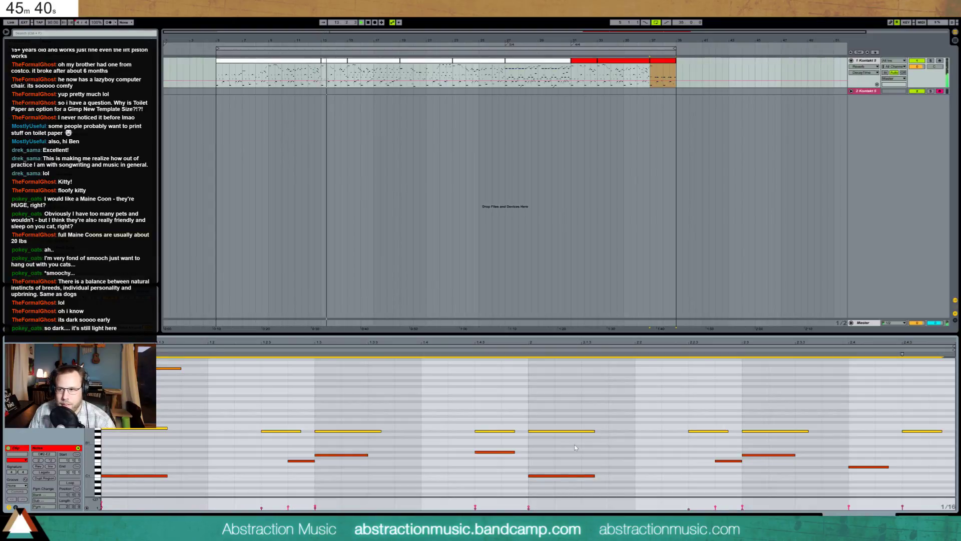
Recolour all the remaining red clips white
click(584, 73)
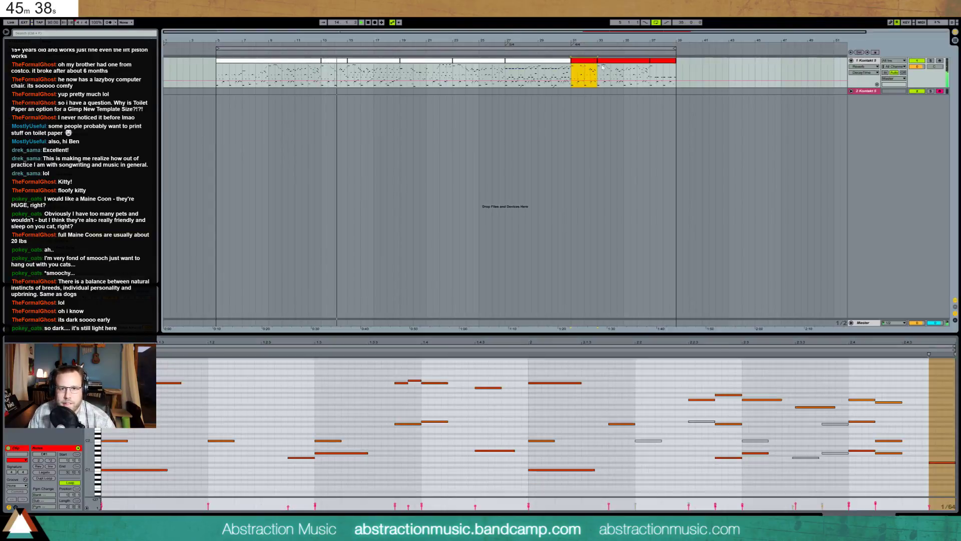
shift+click(659, 61)
right_click(658, 61)
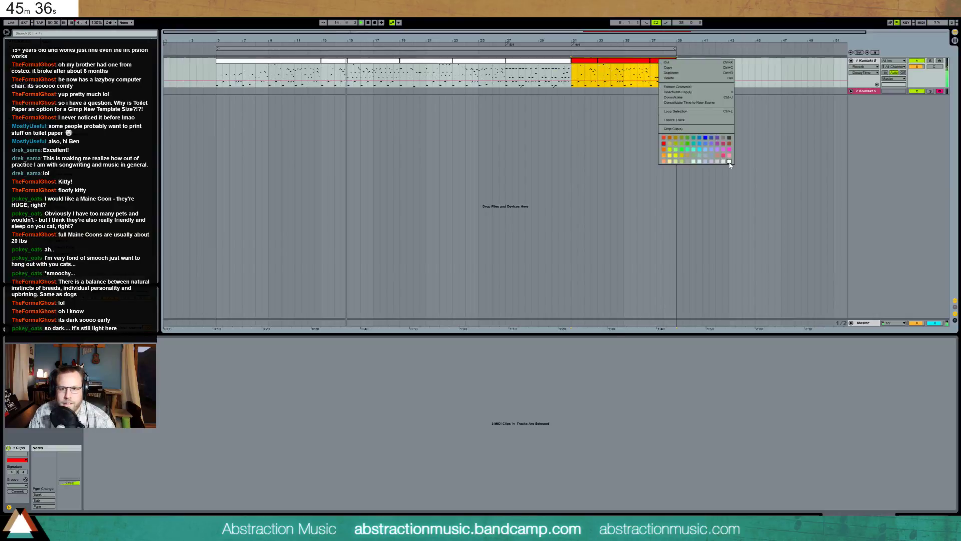
click(577, 133)
click(577, 133)
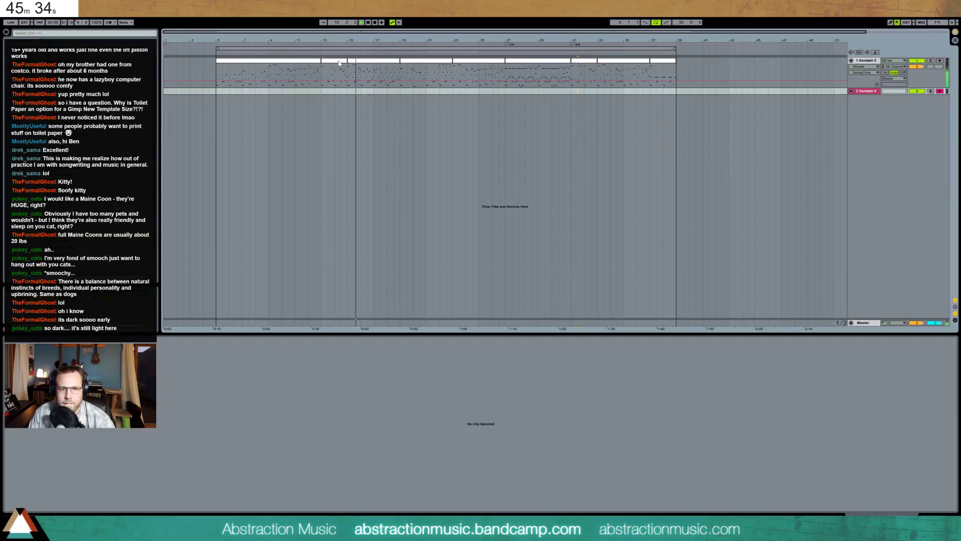
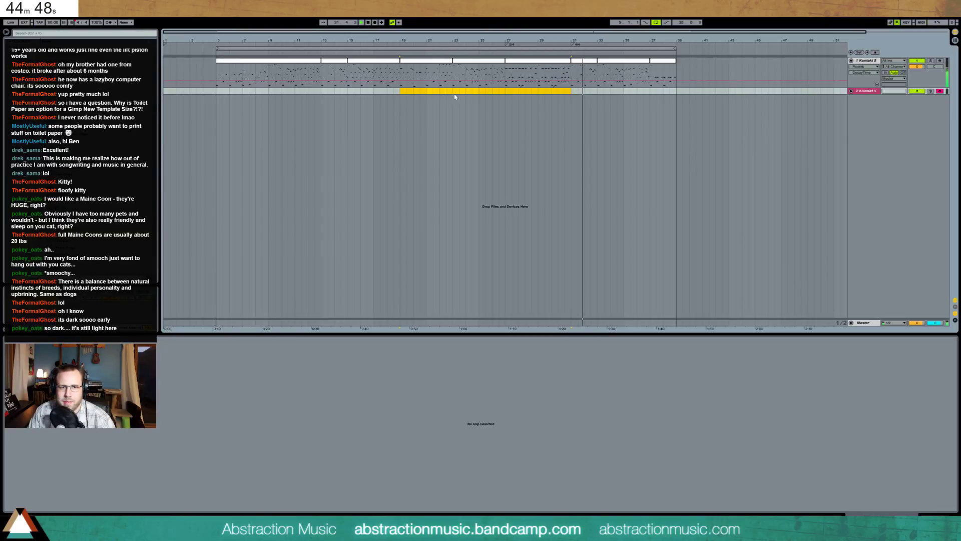
drag(508, 96, 574, 95)
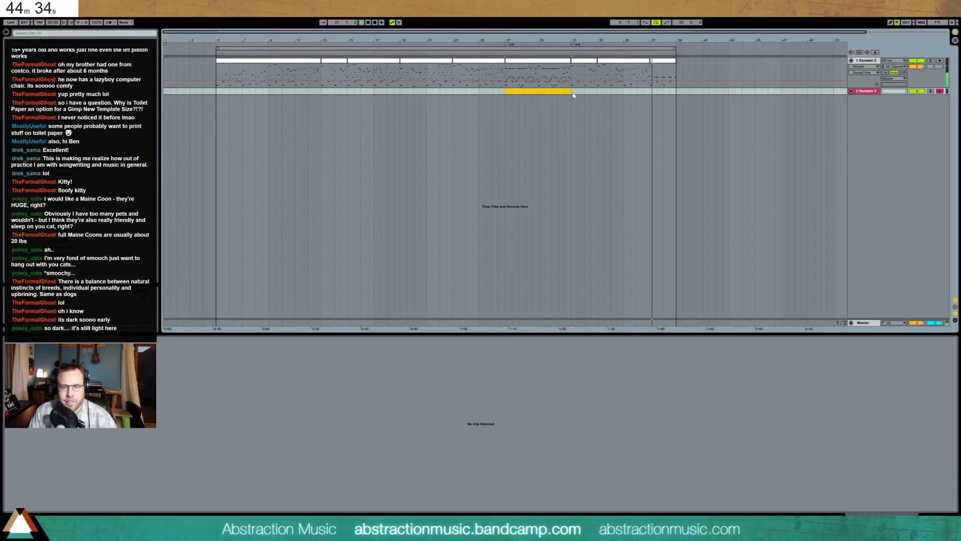
Delete the middle note in beat 2 of bar 1 in the last clip, and play the passage back
click(661, 62)
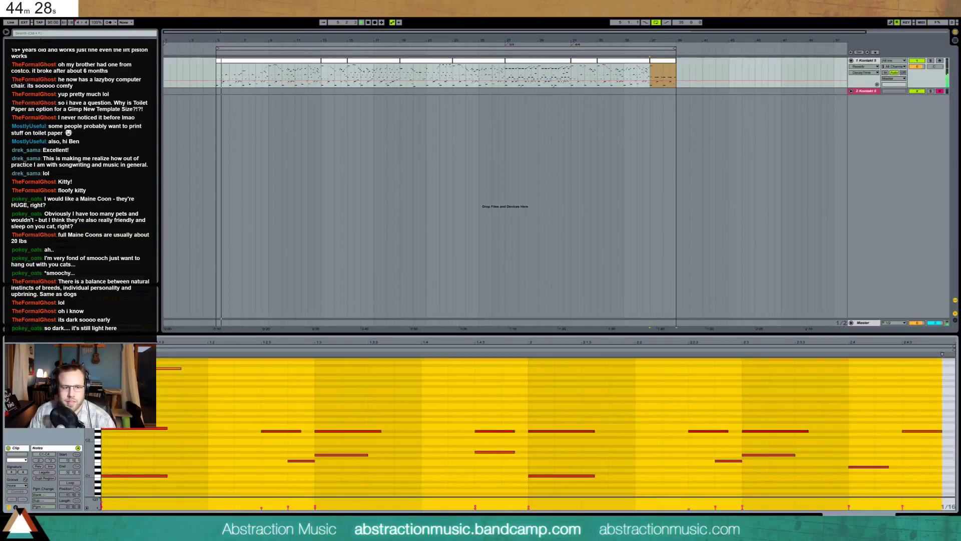
click(170, 395)
key(space)
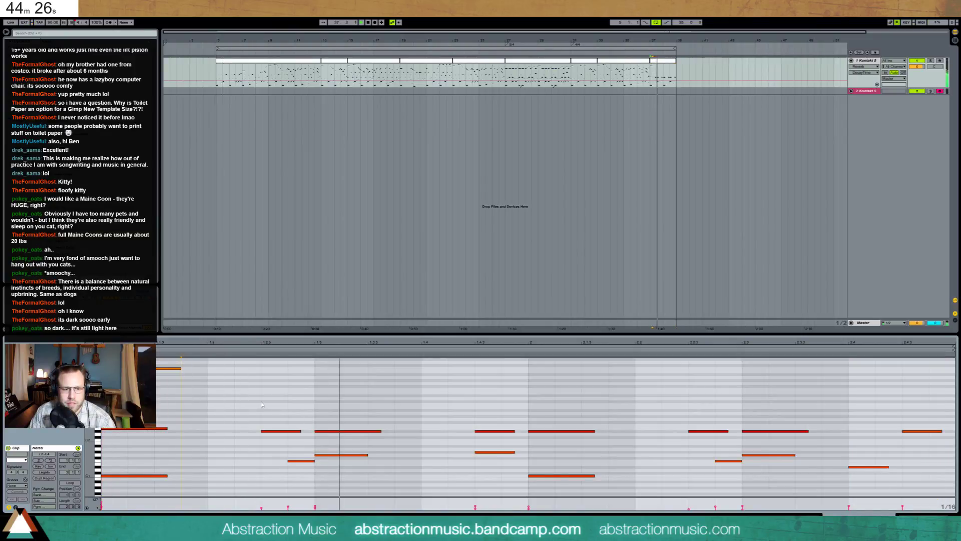
key(space)
click(275, 431)
key(Delete)
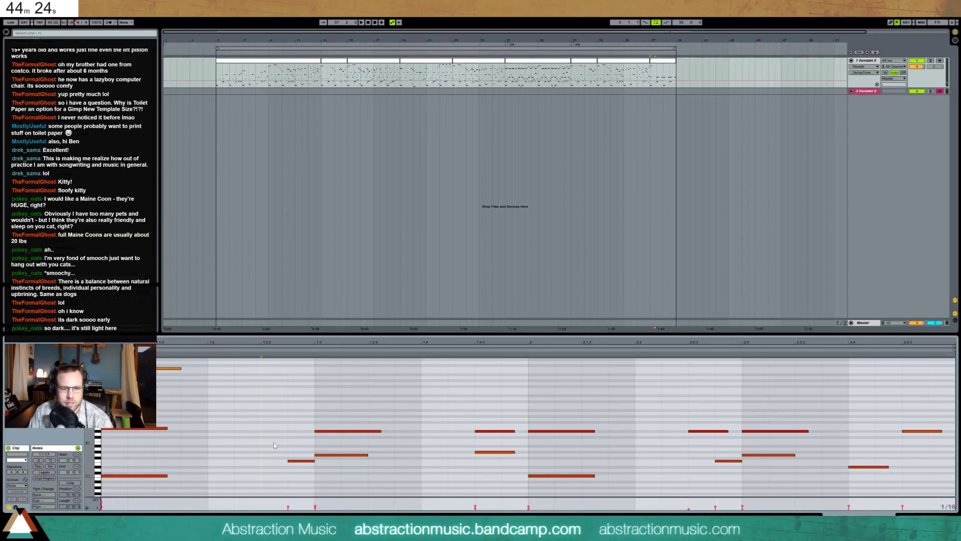
key(space)
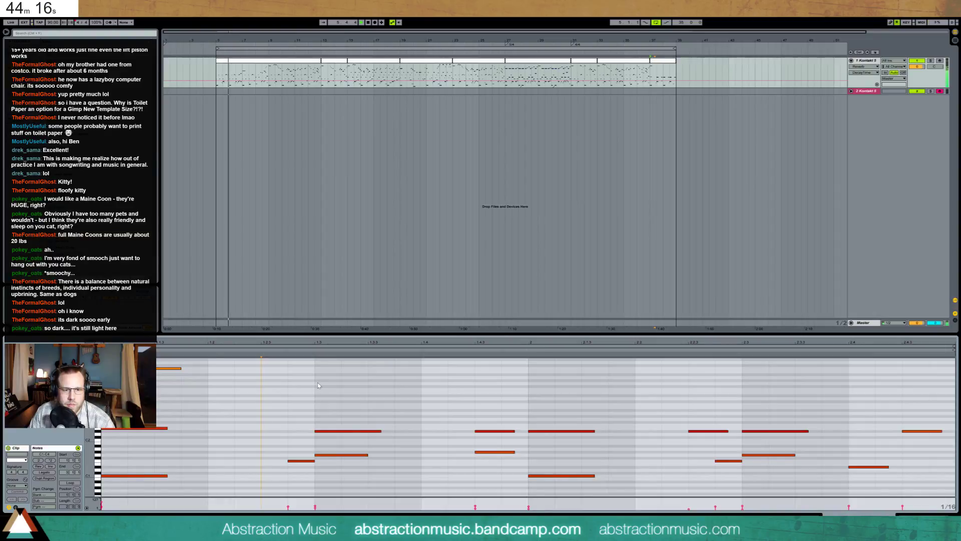
Draw descending melody notes at bar 1 beat 3, bar 2 beat 1 and bar 2 beat 3, lasting three, two and three sixteenths
drag(318, 383, 387, 383)
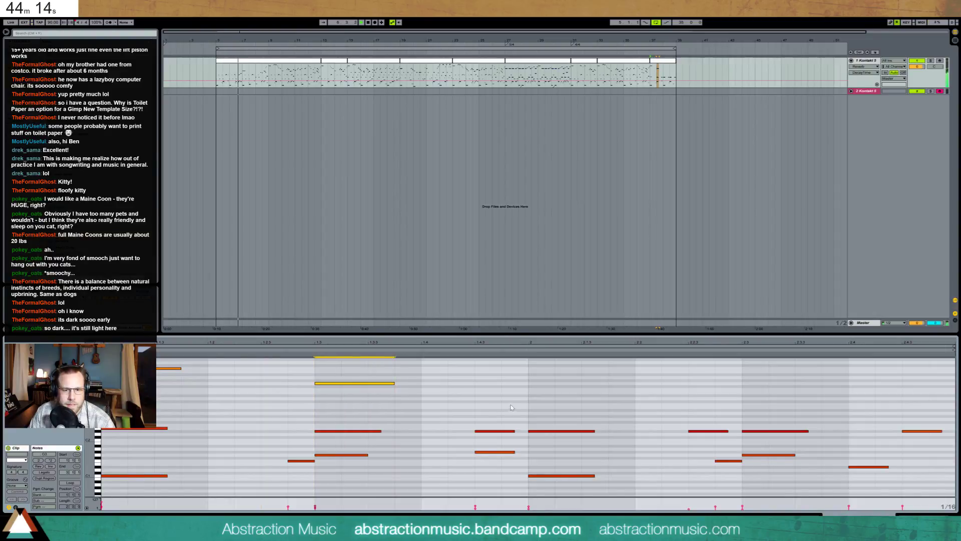
drag(530, 404, 582, 404)
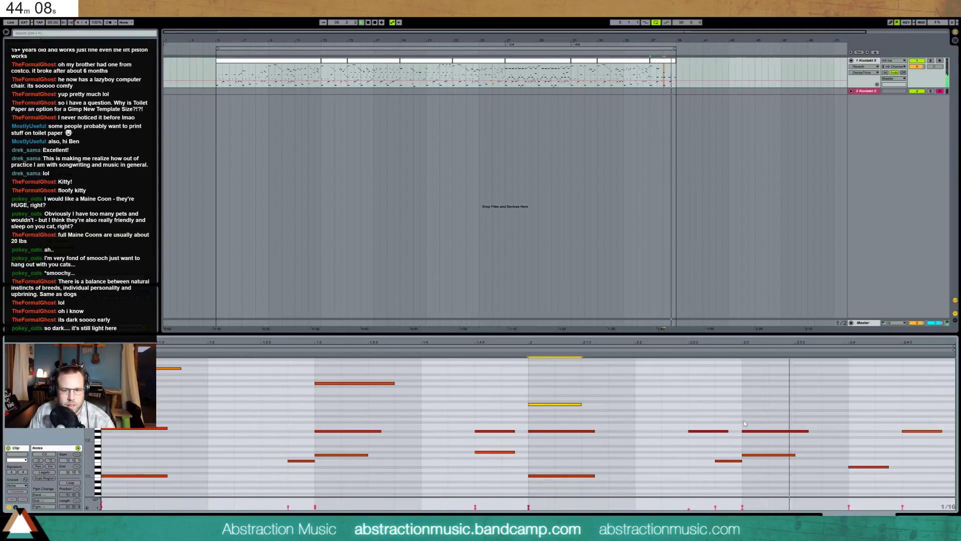
drag(743, 419, 822, 419)
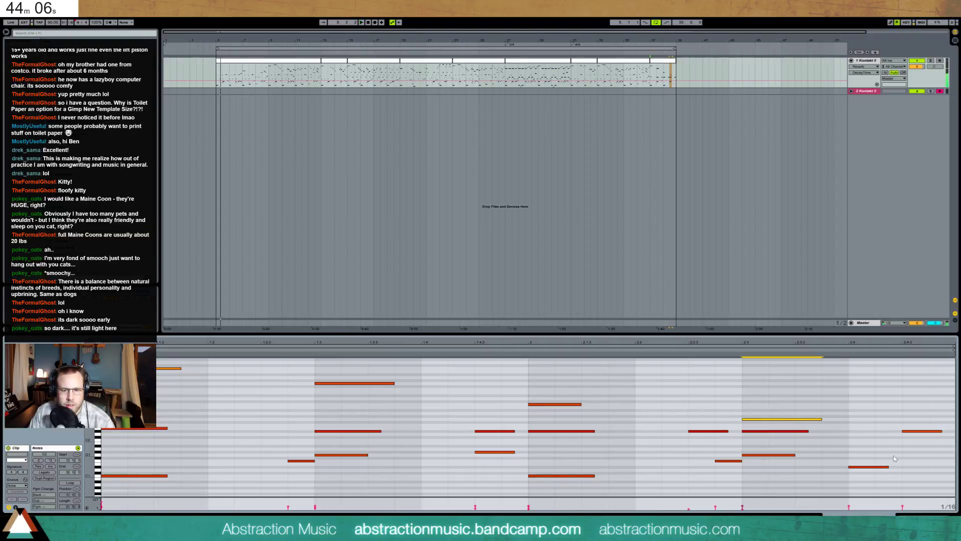
Create an empty two-bar MIDI clip at bar 43, draw a one-bar C3 note from its start, and play it
key(space)
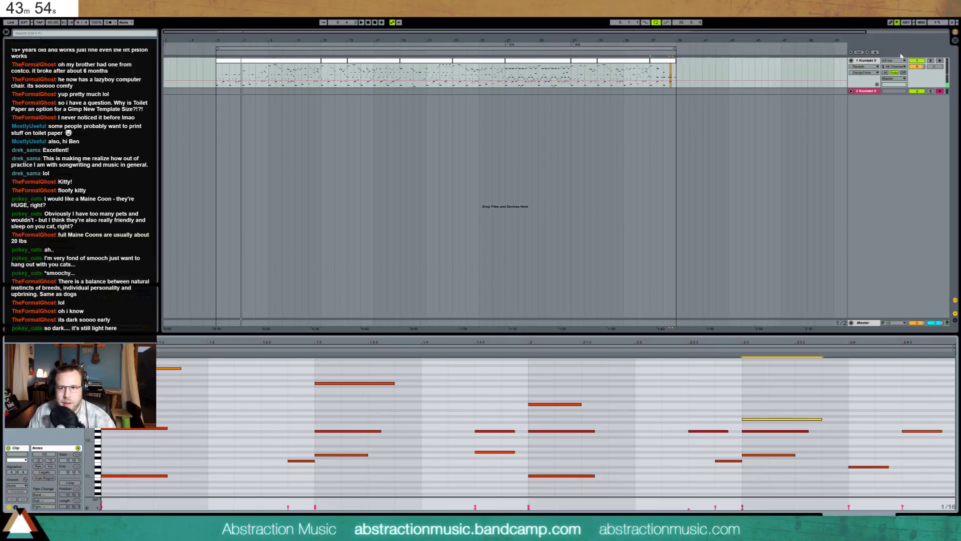
click(729, 69)
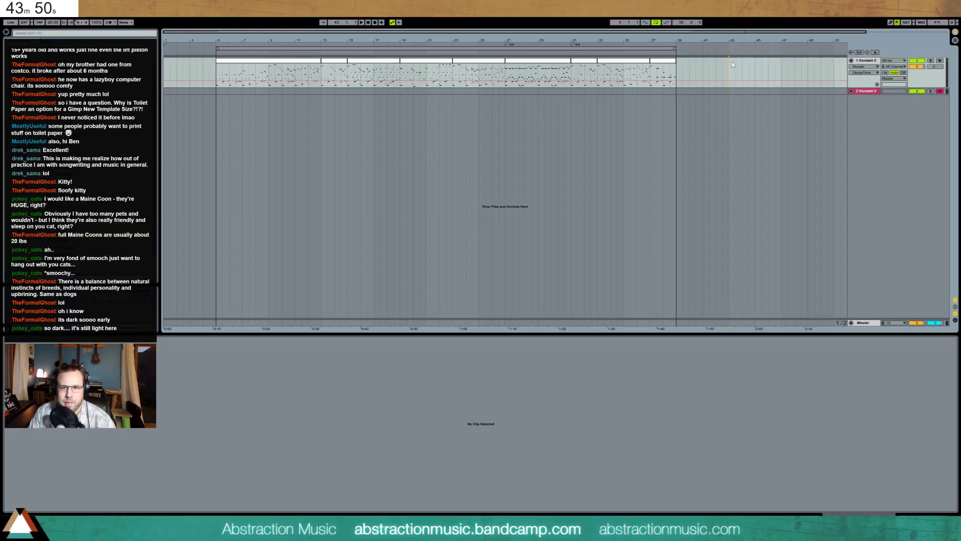
drag(733, 64, 745, 65)
key(ctrl+shift+m)
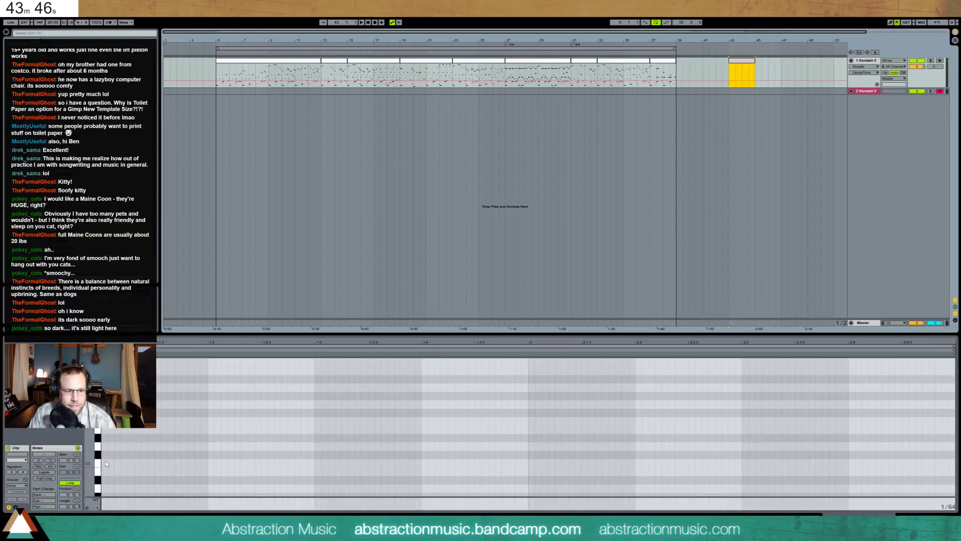
mouse_move(105, 463)
mouse_down()
mouse_move(548, 463)
mouse_move(316, 463)
mouse_move(440, 457)
mouse_move(528, 472)
mouse_move(529, 507)
mouse_up()
key(space)
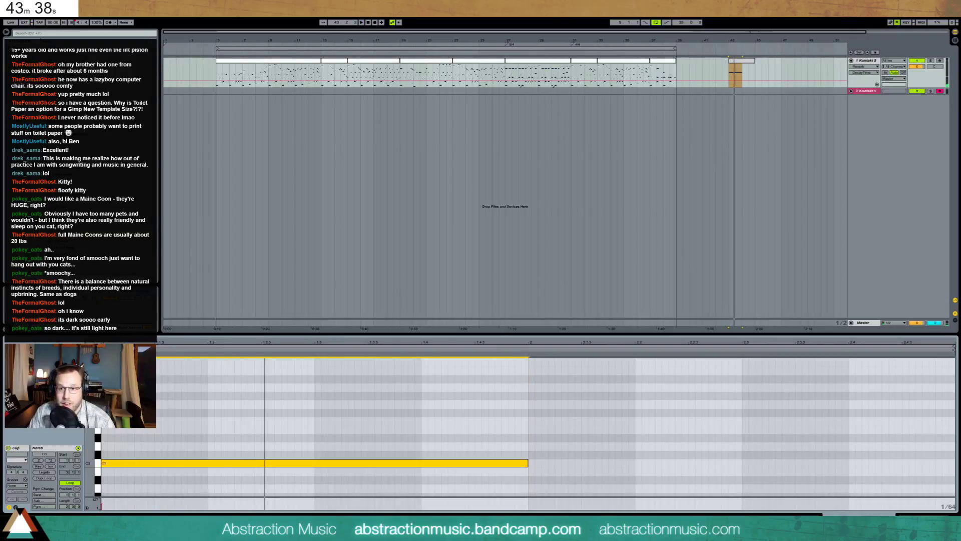
Insert an audio track below the first track, set its input to Resampling and arm it for recording
click(867, 61)
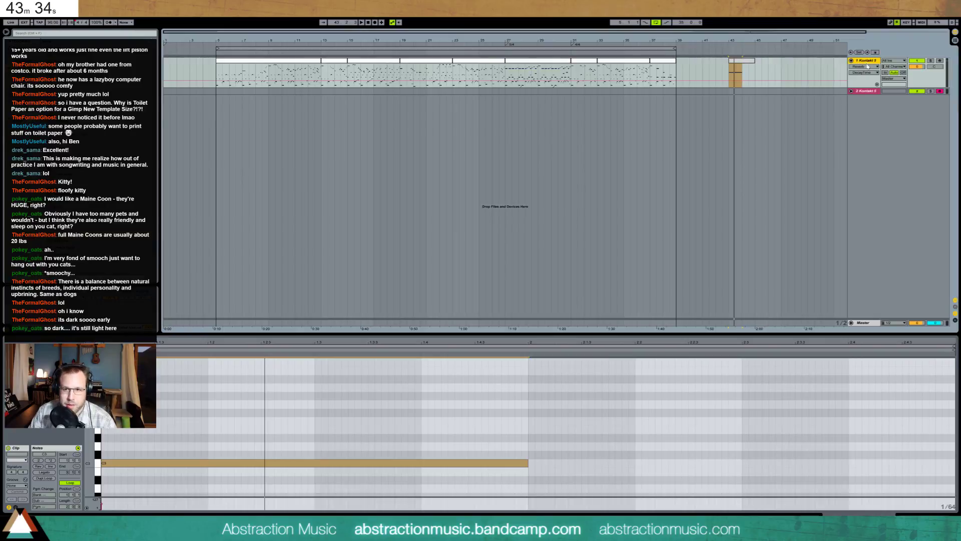
key(ctrl+t)
click(892, 93)
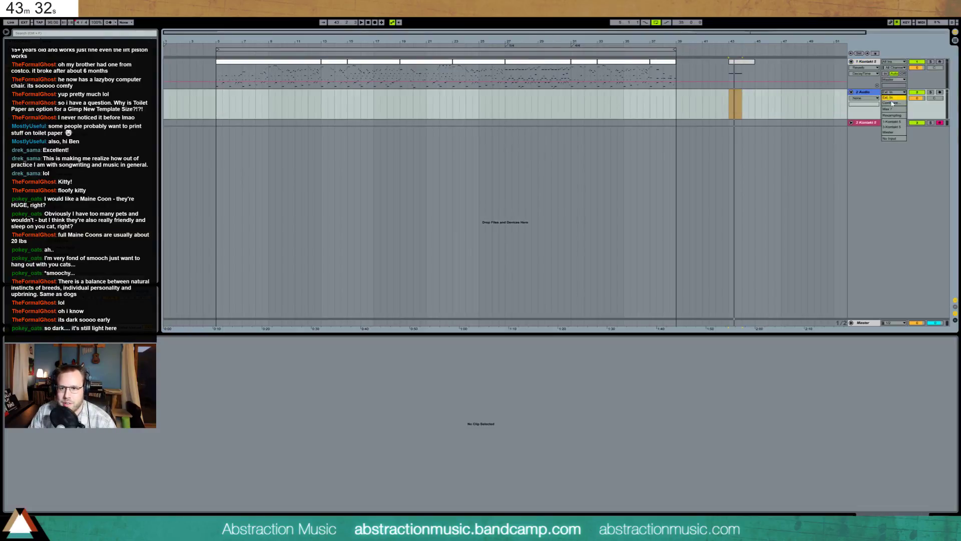
click(892, 115)
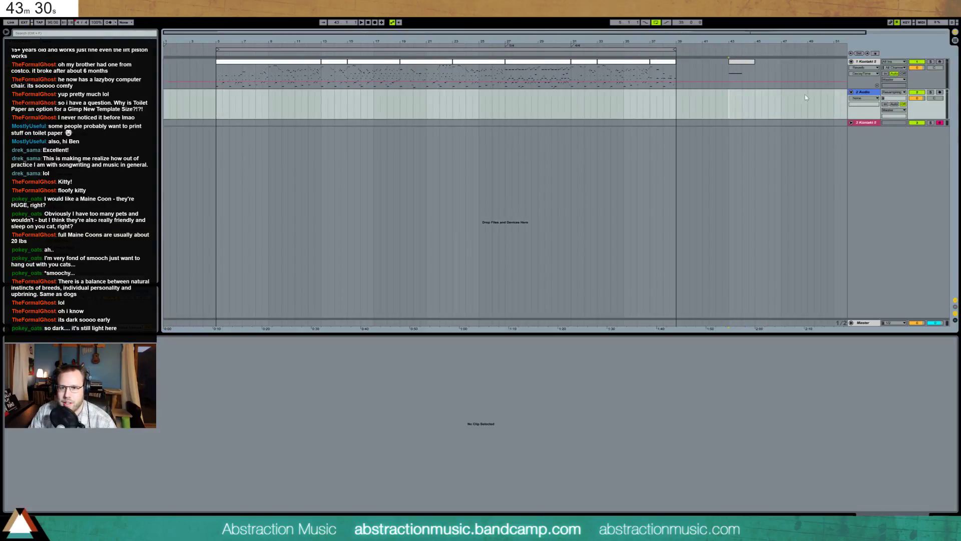
click(940, 92)
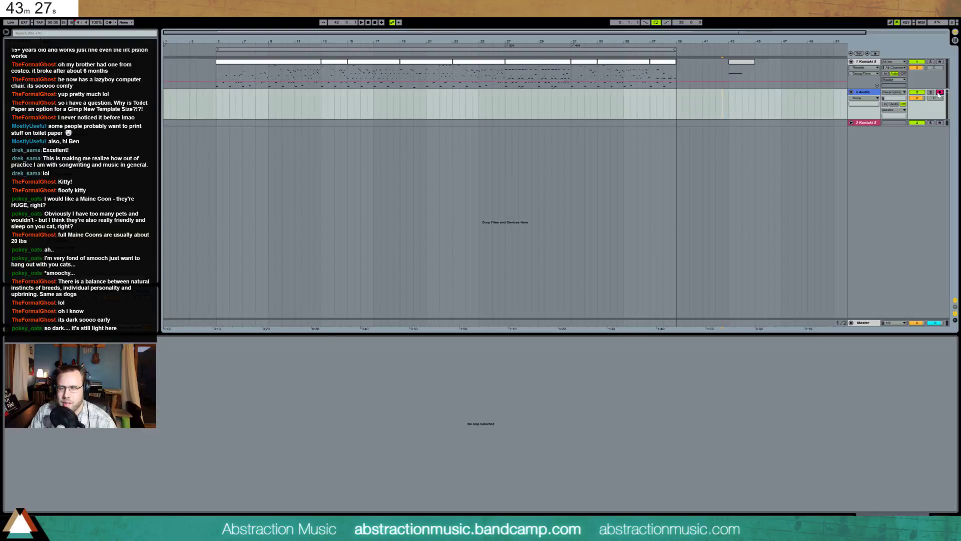
Record the C3 note onto the new audio track, and delete the source MIDI clip at bar 43
click(375, 23)
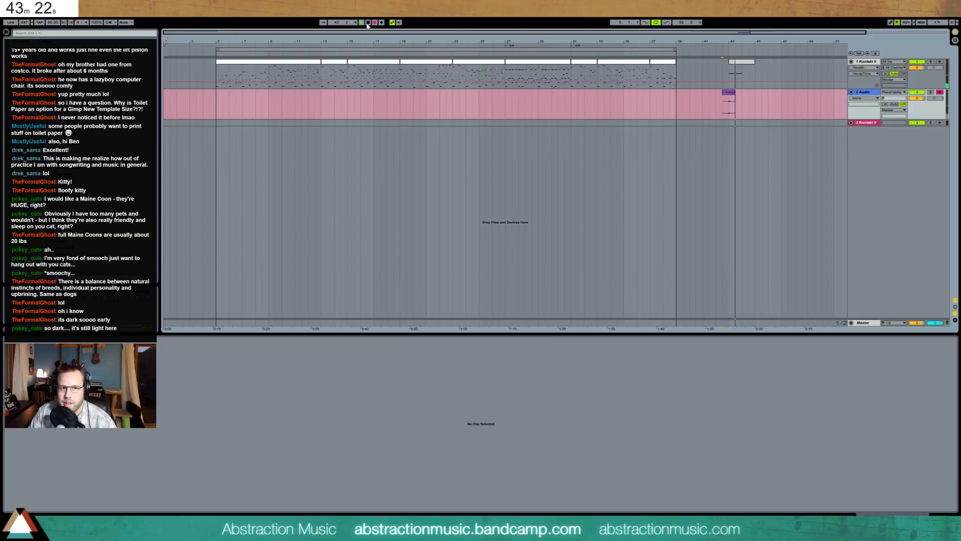
click(368, 23)
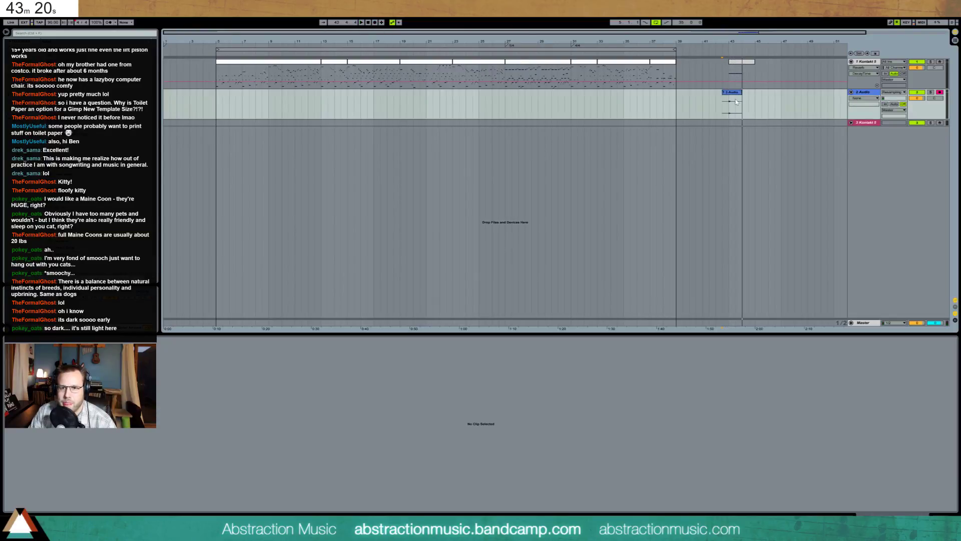
click(747, 66)
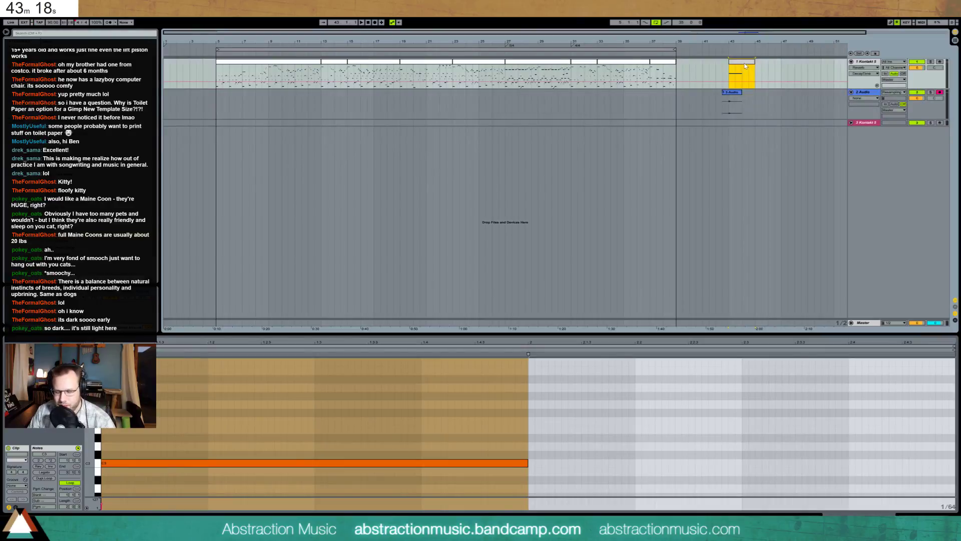
key(Delete)
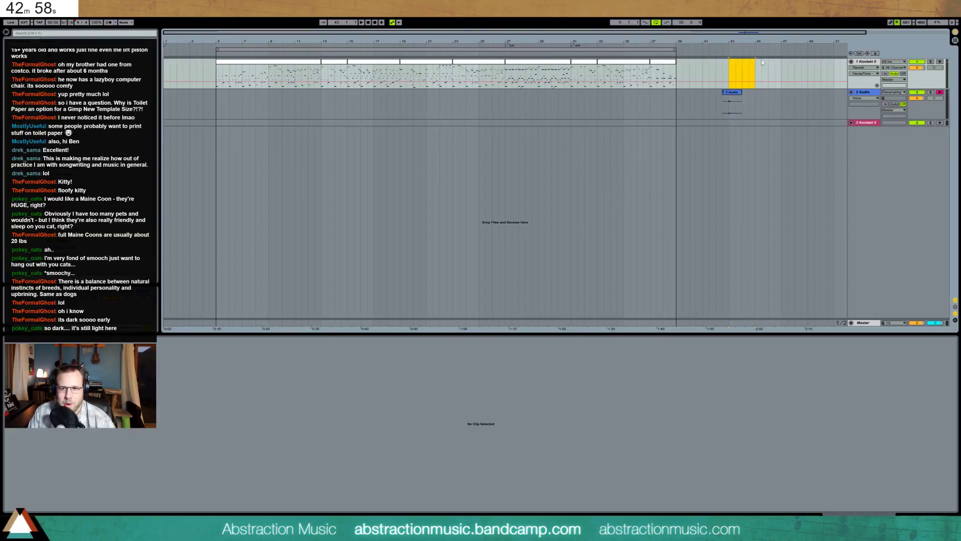
Trim the recorded audio clip to start at 2 and end at 2.2, keeping only the note's one-beat attack and decay
click(732, 103)
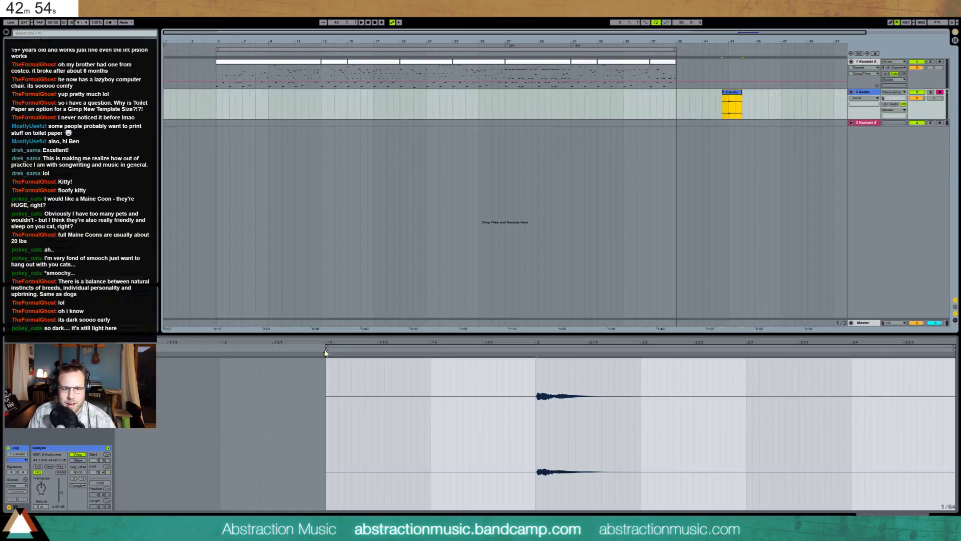
drag(327, 346, 536, 346)
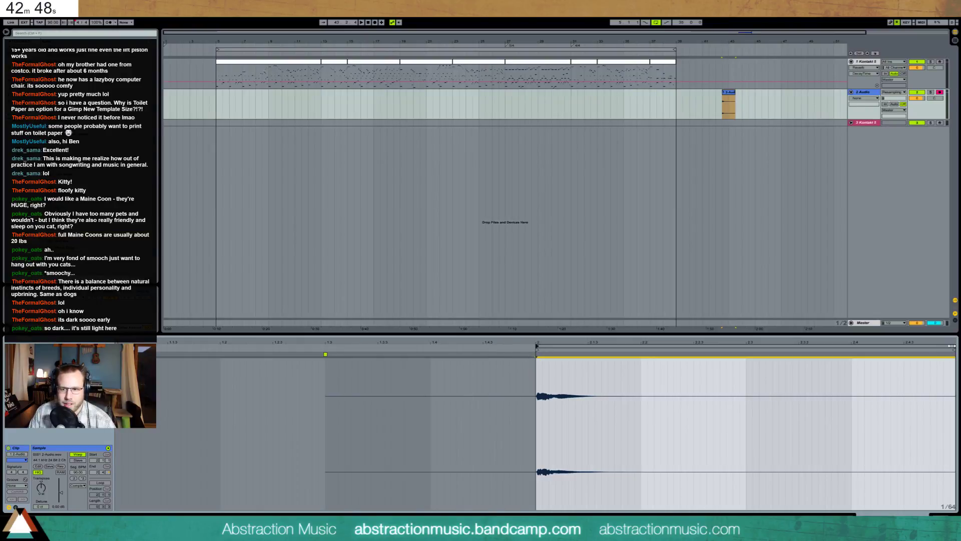
drag(951, 346, 640, 346)
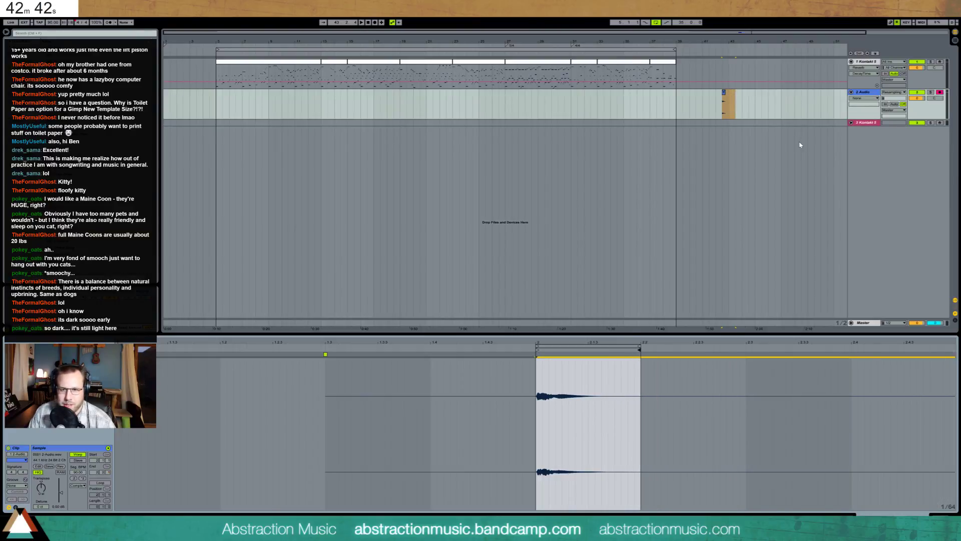
click(771, 109)
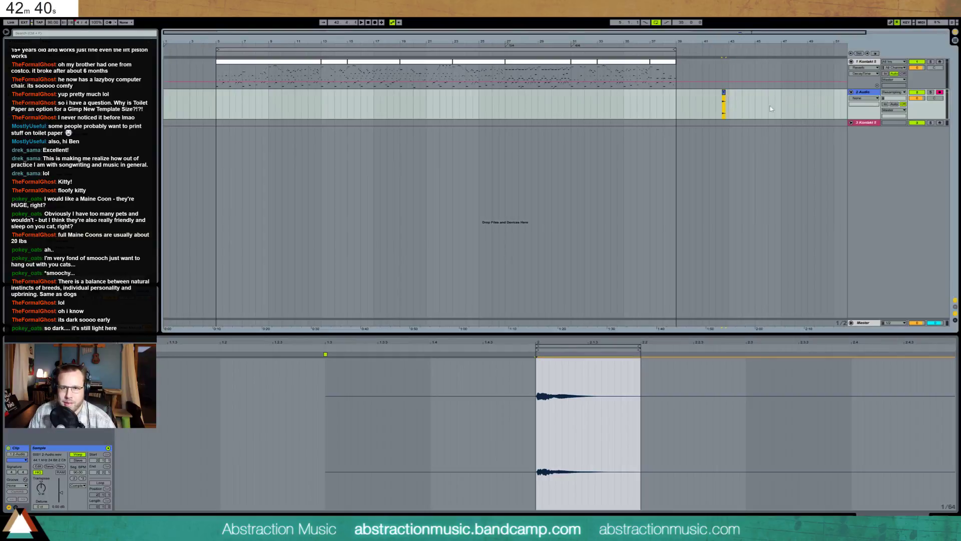
Insert a MIDI track below the audio track and load the trimmed recording into a Sampler on it
click(865, 93)
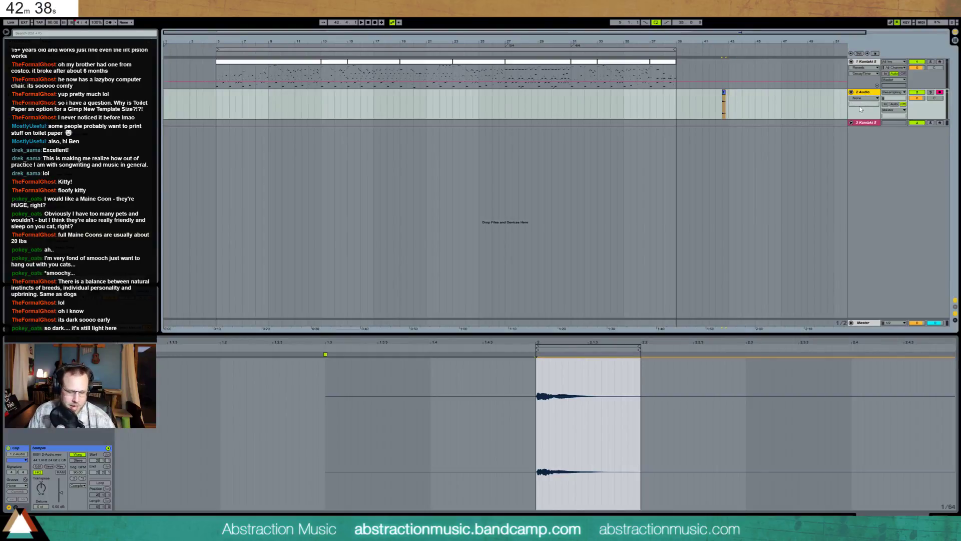
key(ctrl+shift+t)
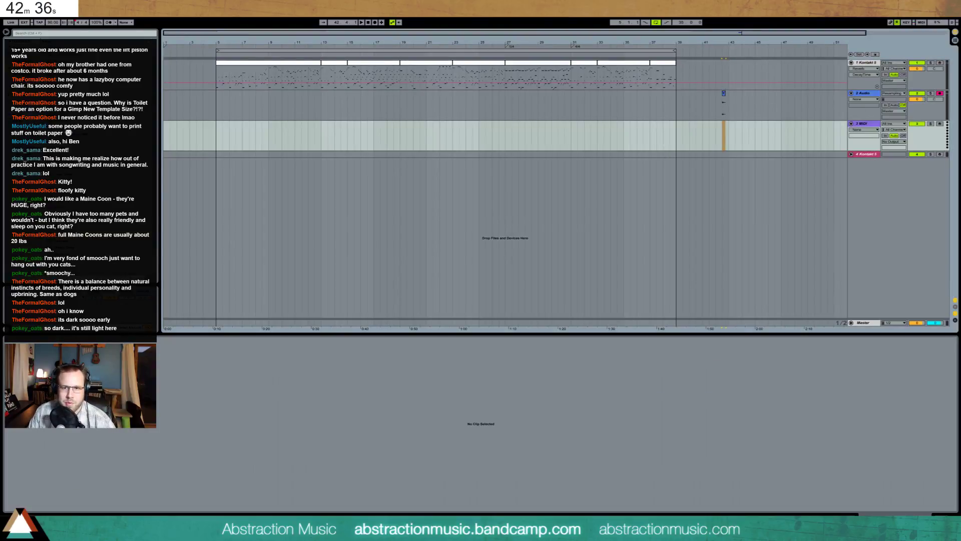
click(723, 95)
drag(724, 95, 704, 99)
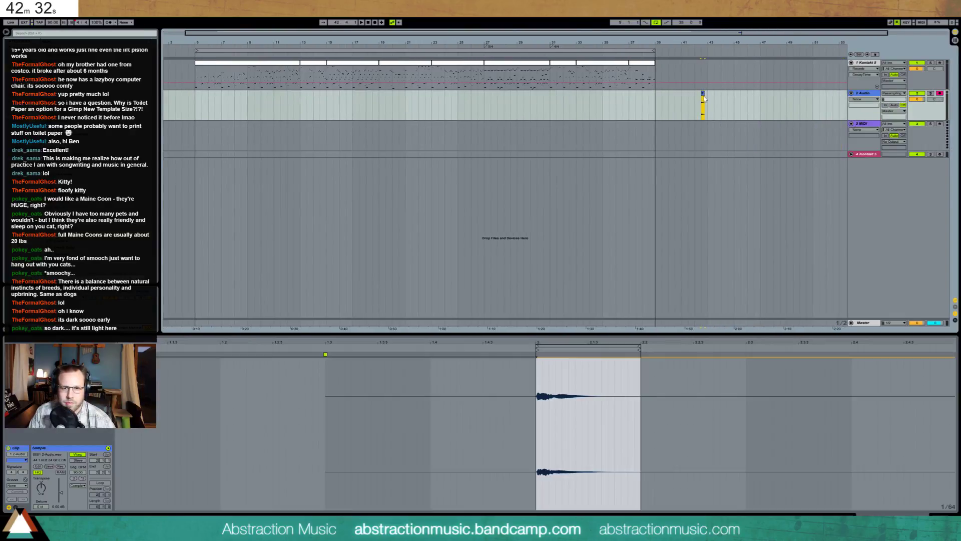
click(937, 515)
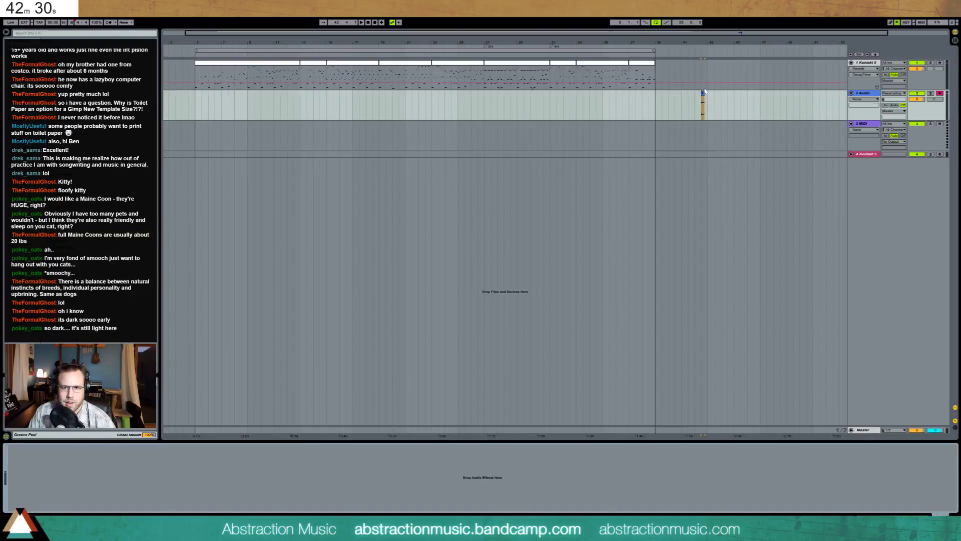
click(221, 399)
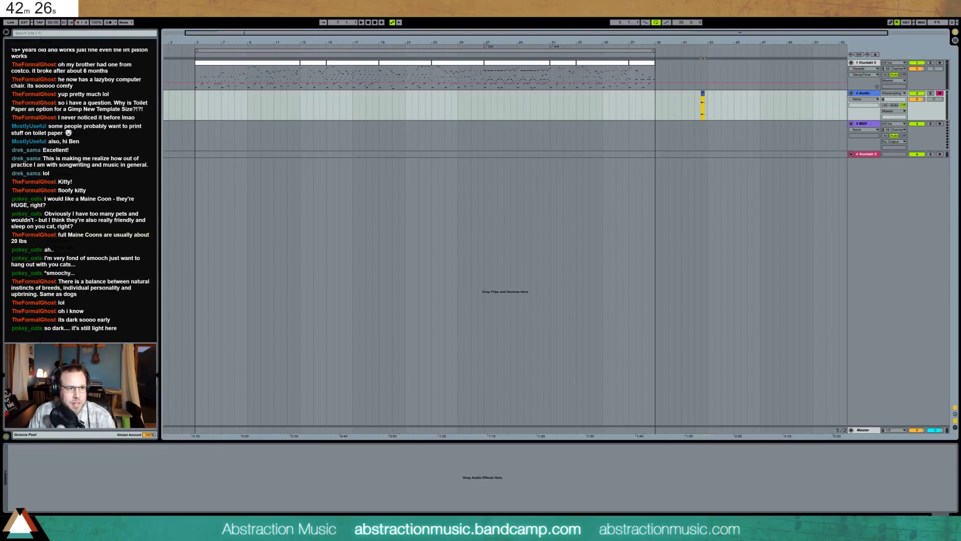
key(ctrl+f)
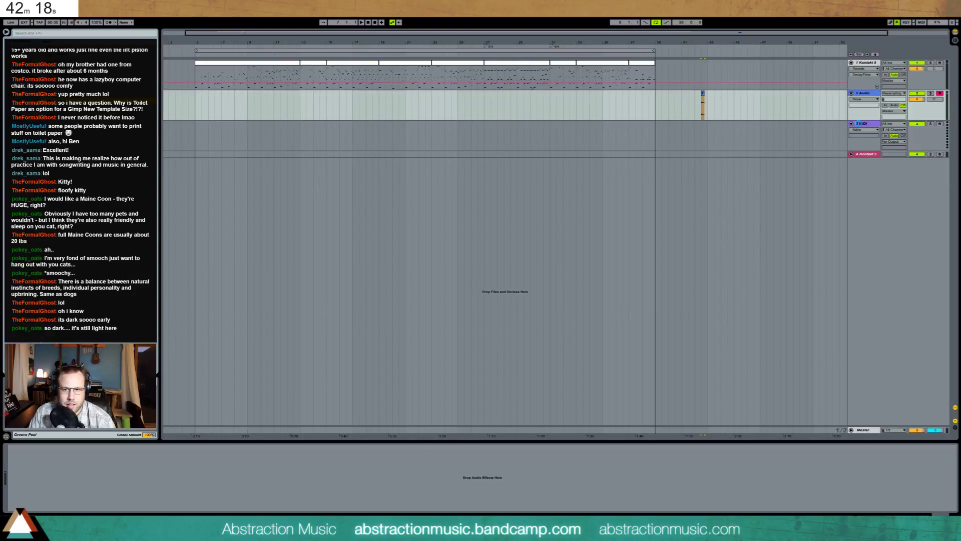
key(Return)
drag(701, 97, 85, 470)
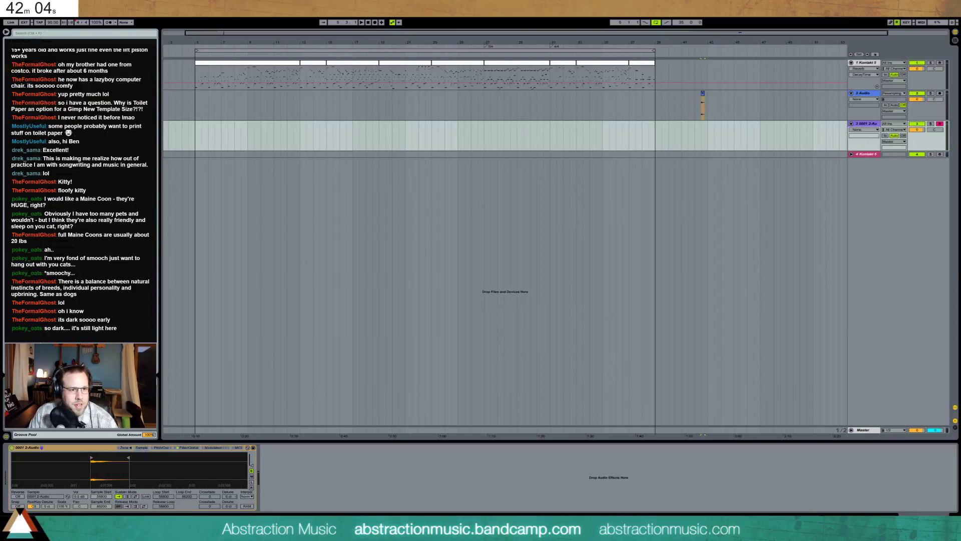
Add a Compressor after the Sampler, and close the Replace Files list
drag(253, 431, 293, 488)
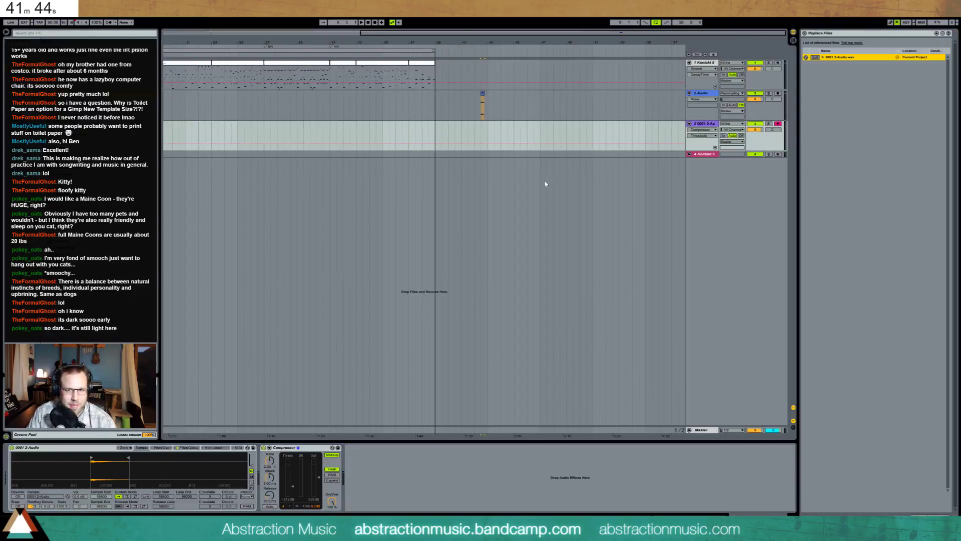
click(804, 34)
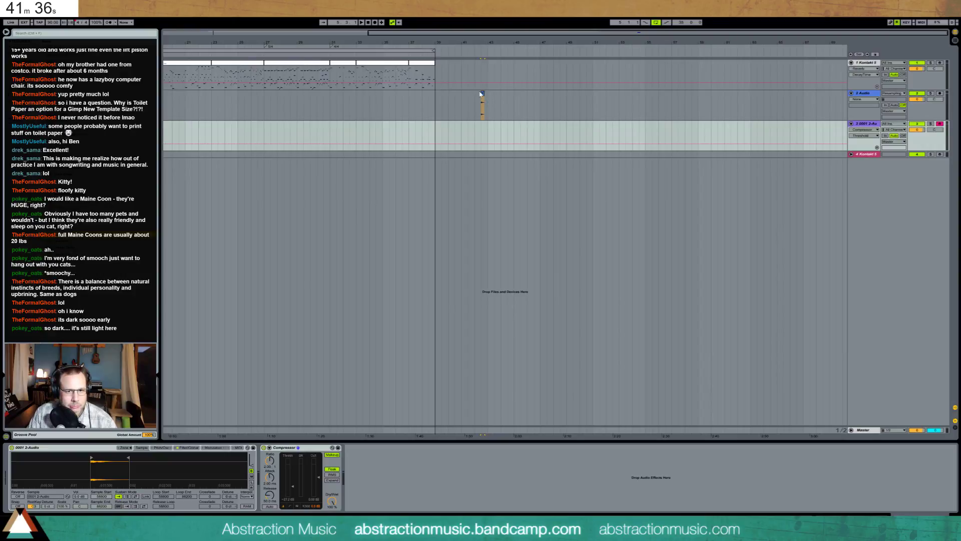
Copy the trimmed audio clip to bar 44 and consolidate the copy
drag(483, 94, 503, 94)
double_click(503, 94)
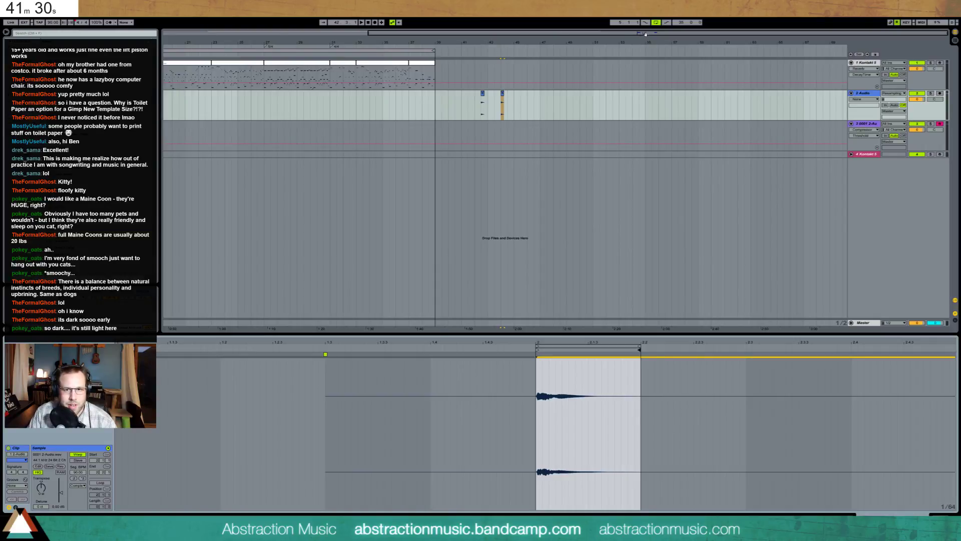
drag(645, 34, 456, 108)
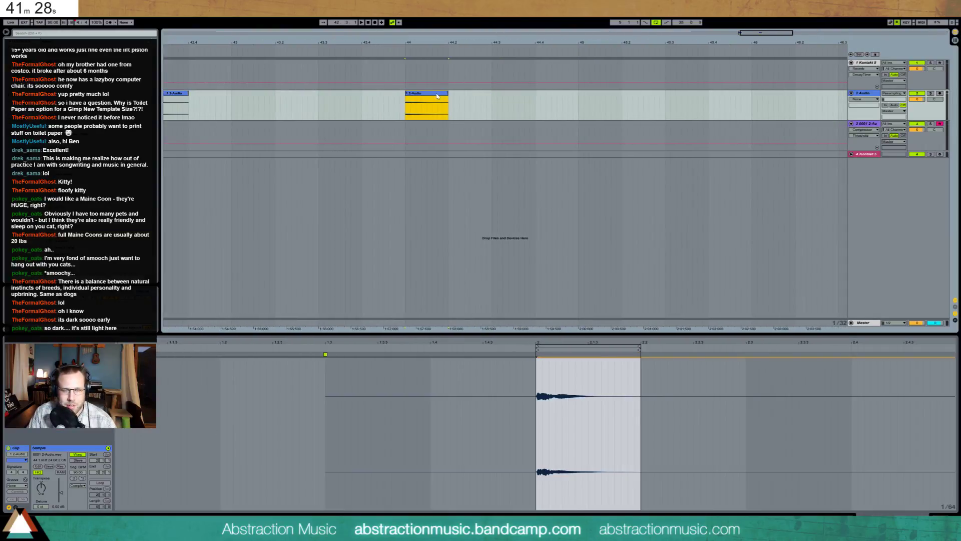
key(ctrl+j)
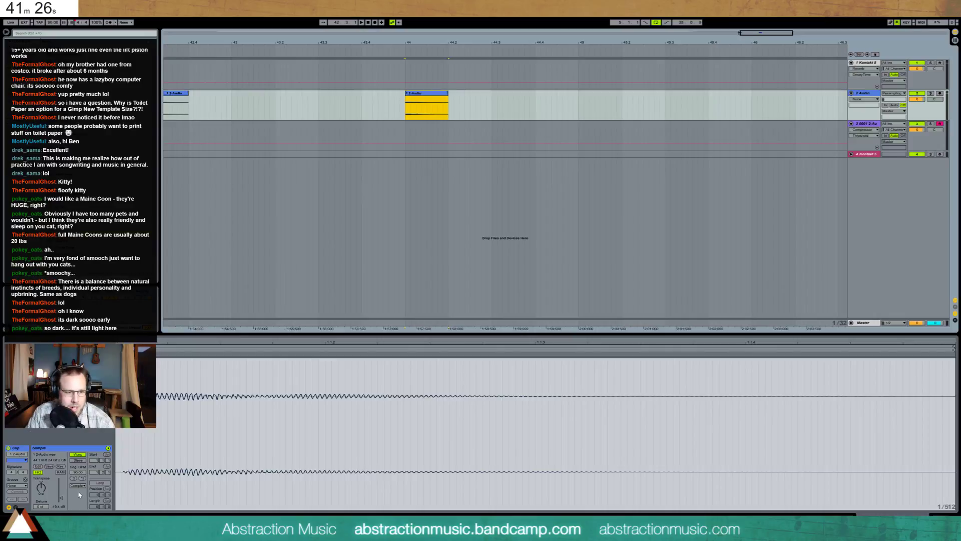
Stretch the consolidated clip to eight times its length by doubling its segment tempo three times, and play it
click(83, 479)
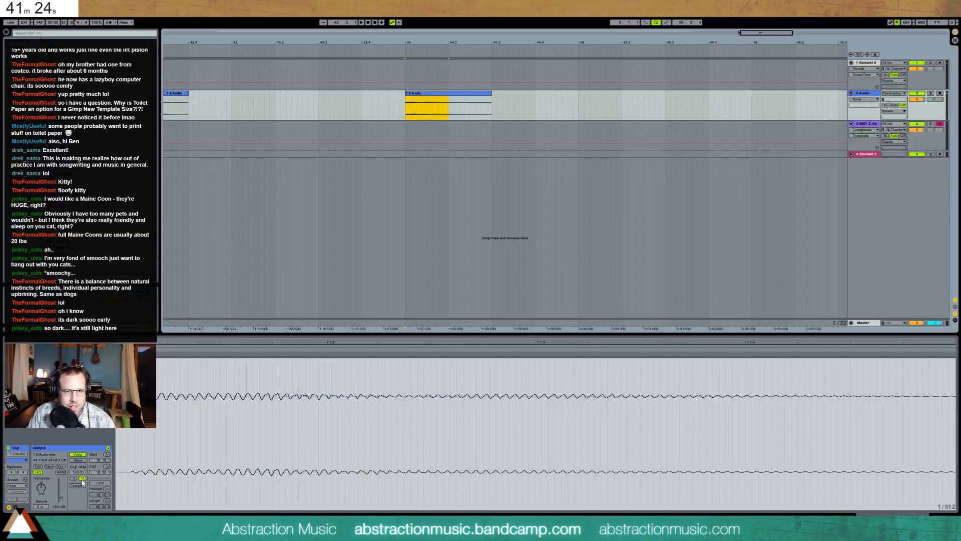
click(83, 479)
click(82, 479)
key(space)
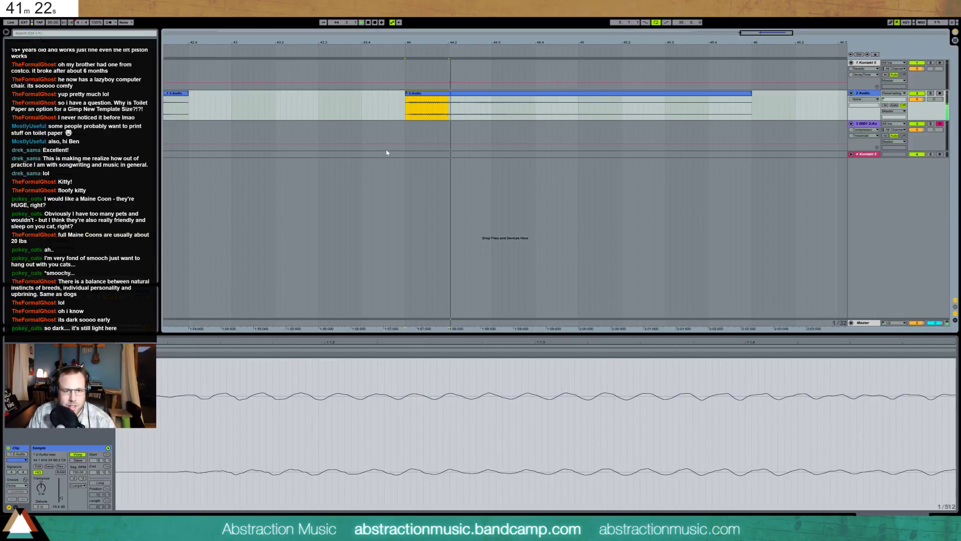
Try the Texture warp mode on the stretched clip, adjusting its grain size and flux while listening
click(76, 485)
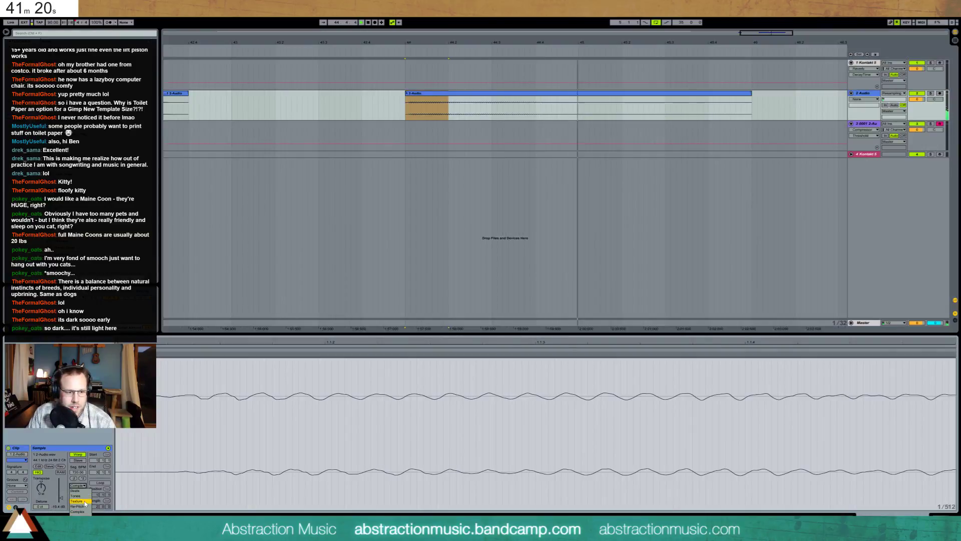
click(80, 501)
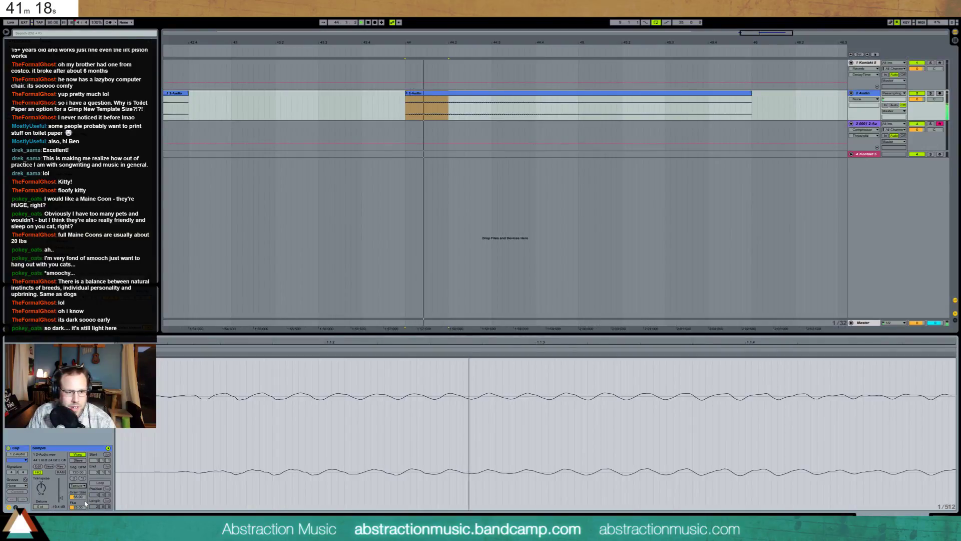
mouse_move(81, 498)
mouse_down()
mouse_move(81, 481)
mouse_move(81, 521)
mouse_move(80, 481)
mouse_up()
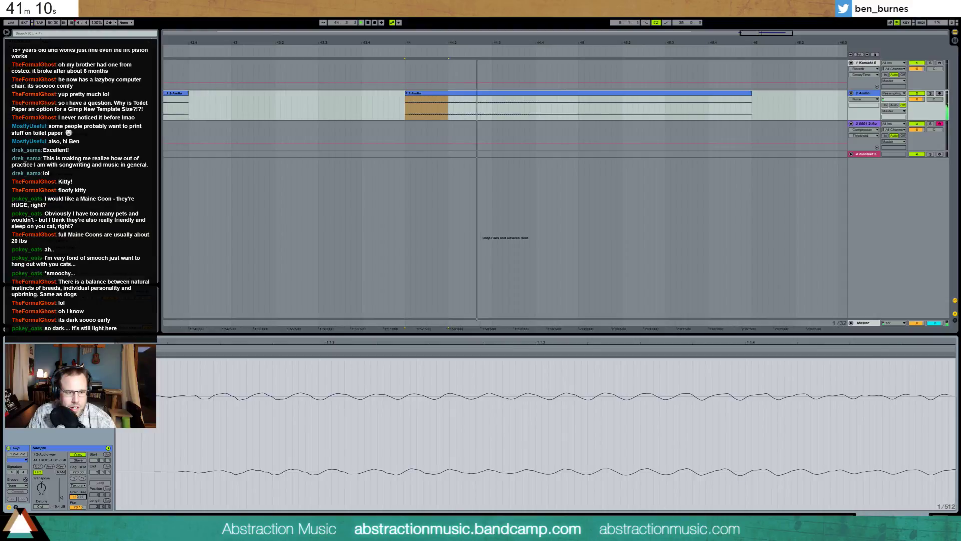
drag(78, 497, 80, 528)
key(space)
key(space)
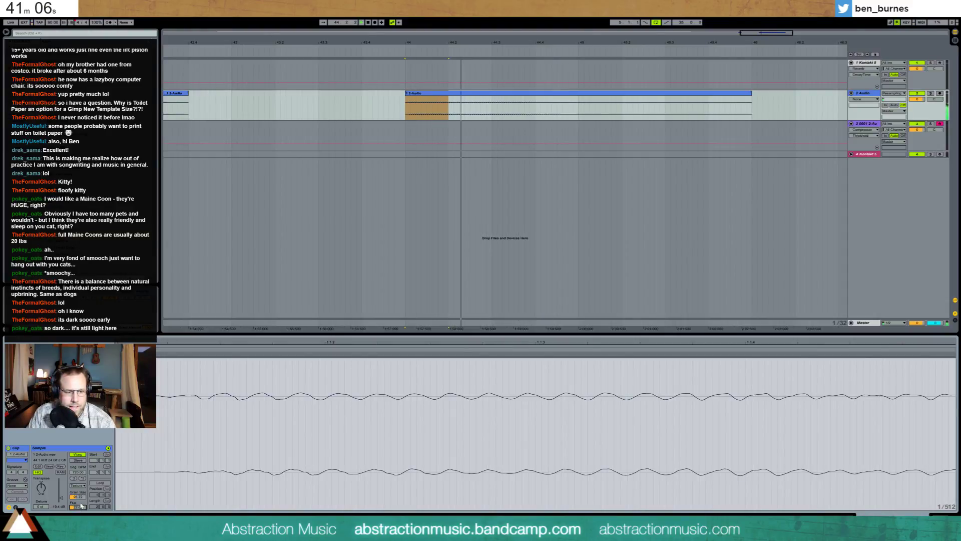
Set the stretched clip's warp mode to Tones
click(78, 485)
click(77, 495)
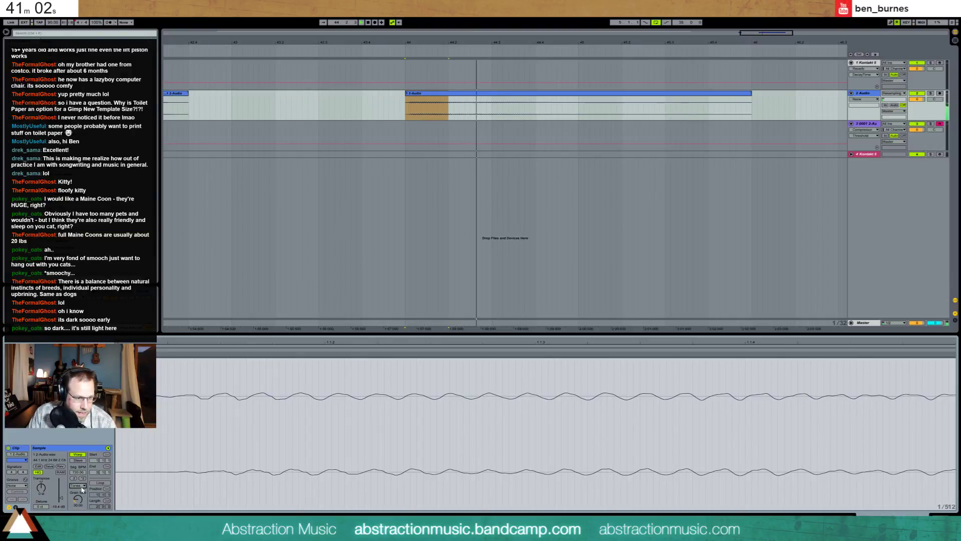
Try the Complex warp mode on the stretched clip, and switch it to Complex Pro
click(78, 486)
click(78, 512)
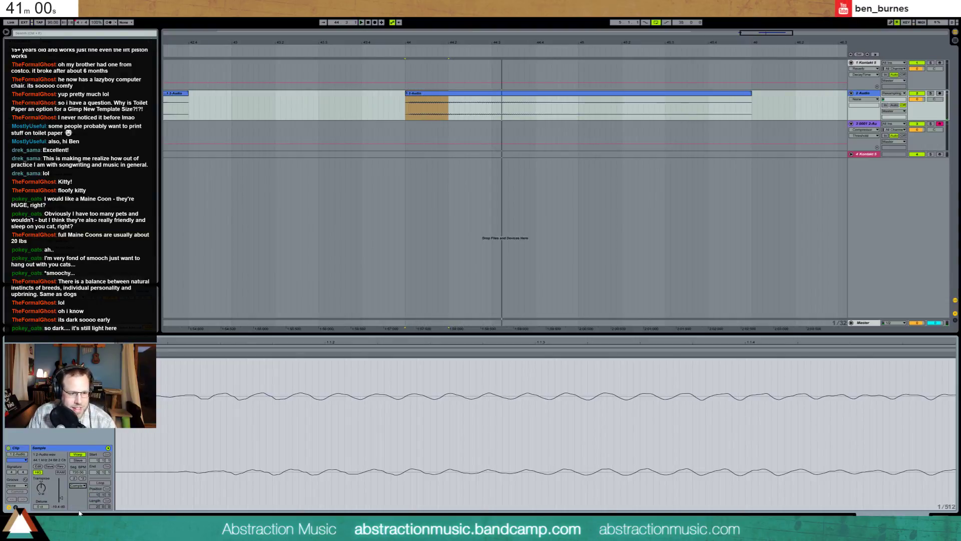
click(80, 512)
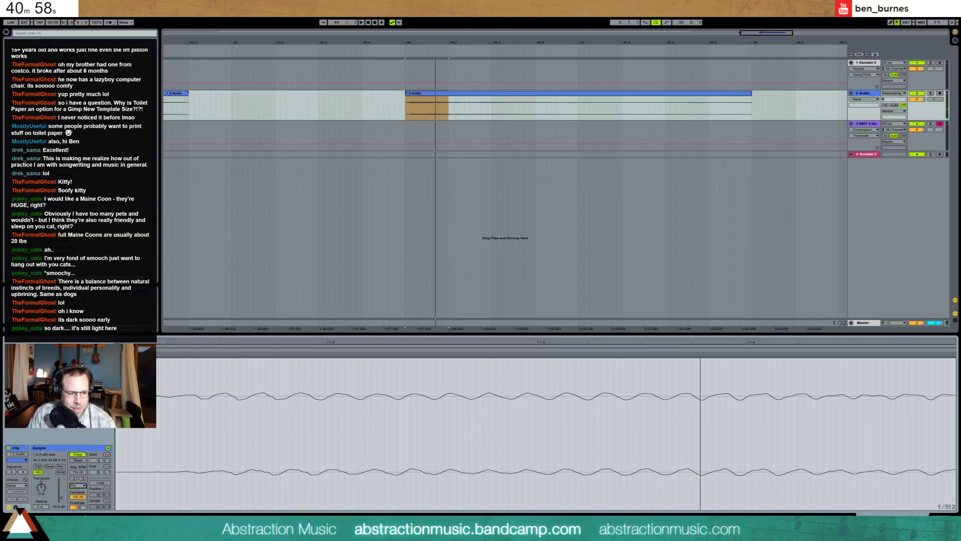
Adjust the Formants and Envelope settings of the stretched clip's Complex Pro warping while playing it back repeatedly
mouse_move(77, 497)
mouse_down()
mouse_move(77, 515)
mouse_move(77, 481)
mouse_move(83, 506)
mouse_up()
key(space)
key(space)
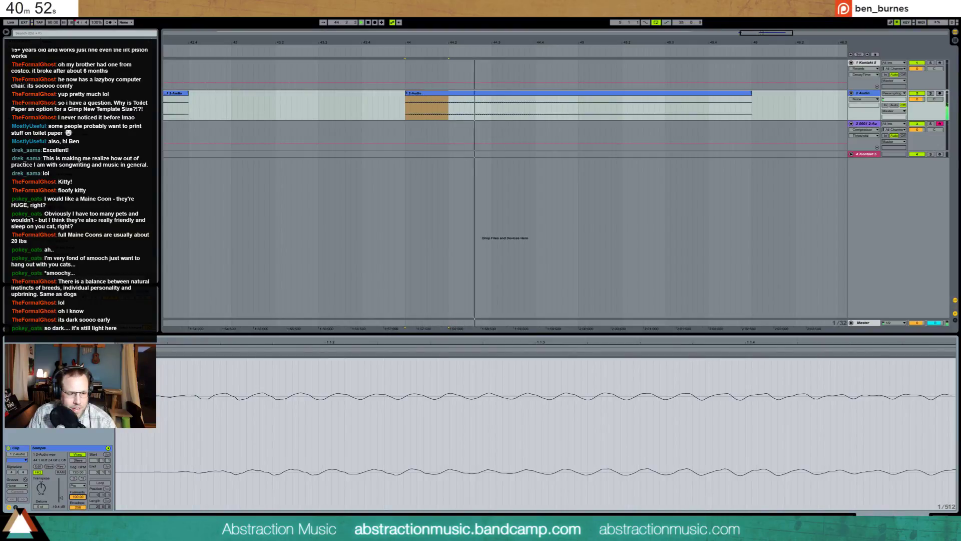
key(space)
key(space)
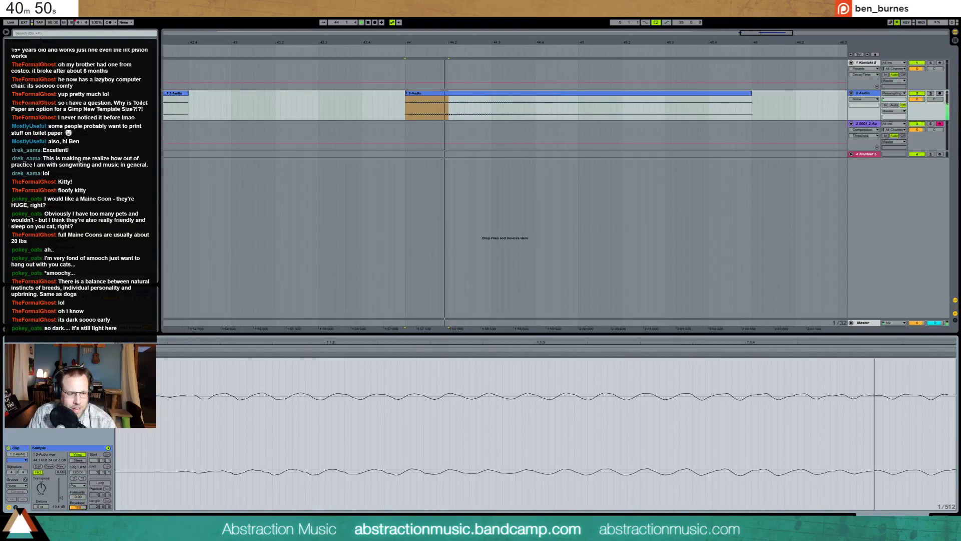
key(space)
drag(81, 506, 82, 534)
drag(80, 496, 80, 479)
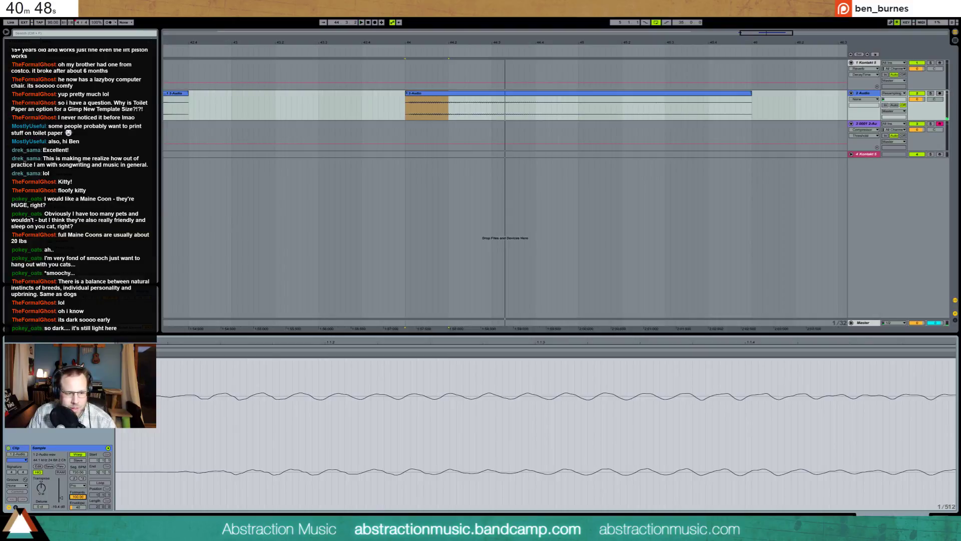
key(space)
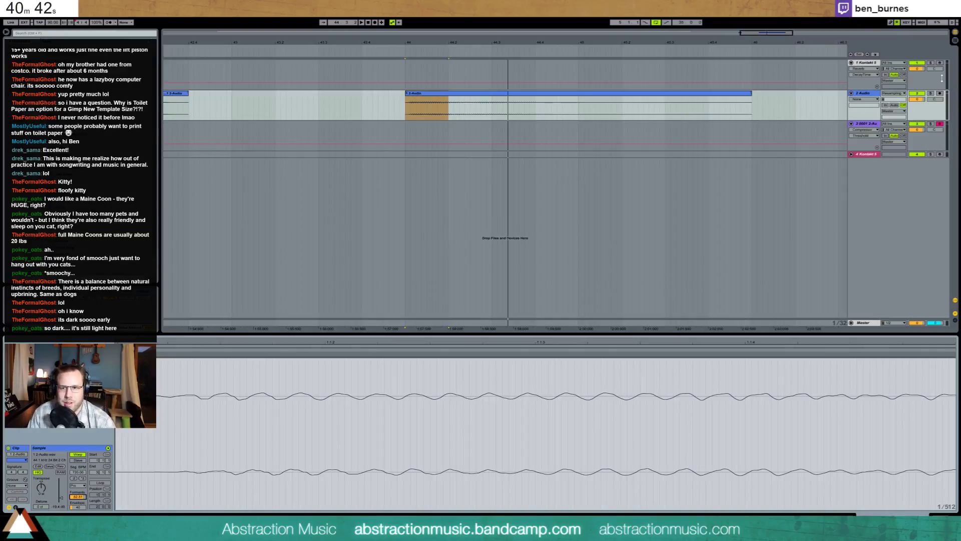
Try loading the stretched audio clip directly into the Sampler on track 3
click(871, 124)
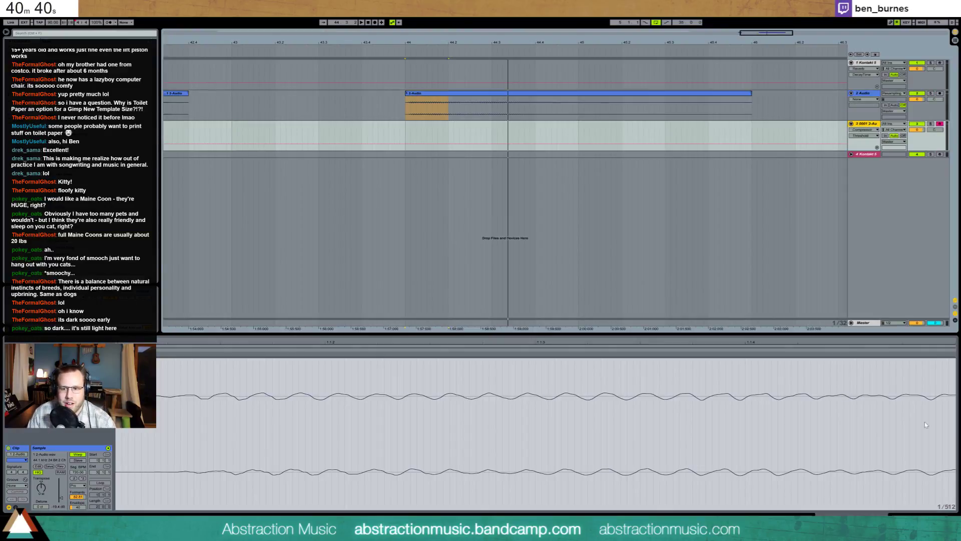
click(584, 167)
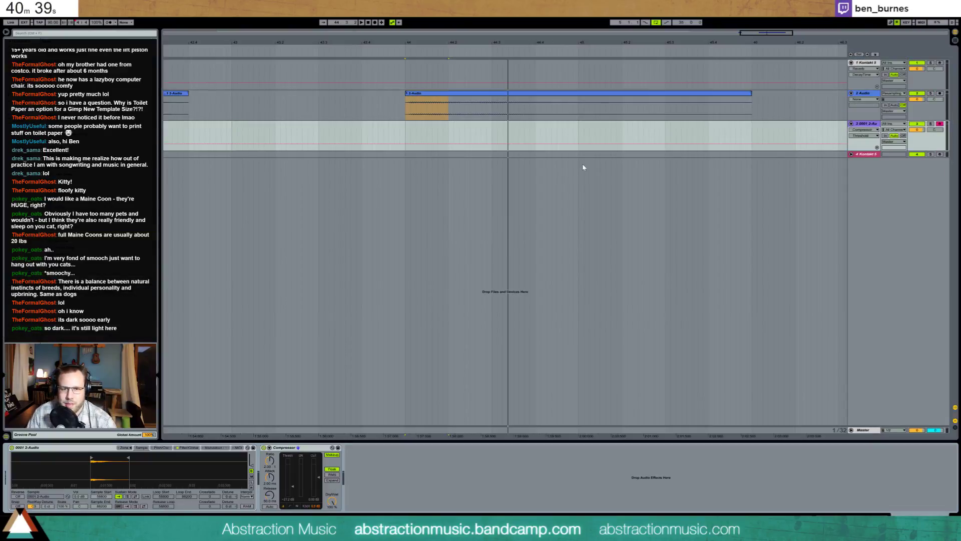
click(544, 96)
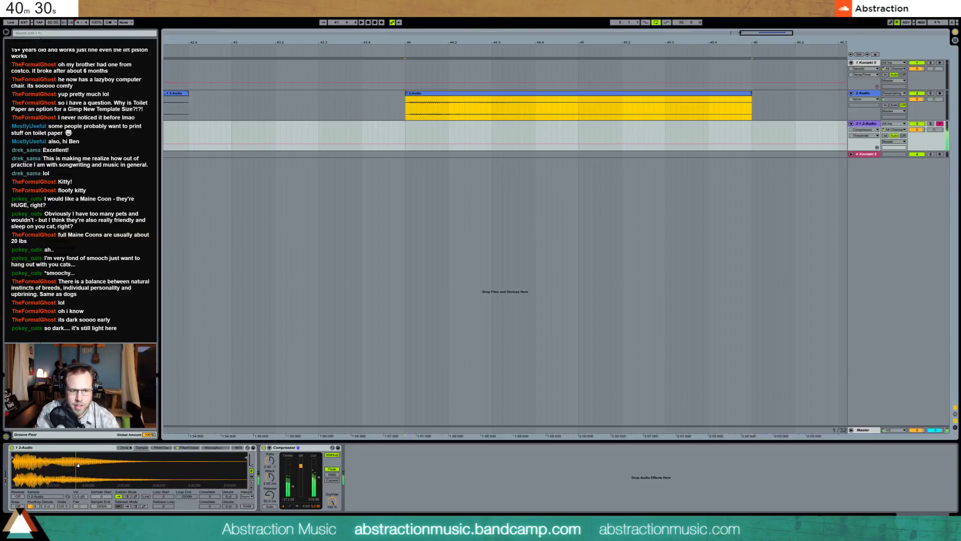
Consolidate the stretched clip on the 2 Audio track and load the consolidated clip into track 3's Sampler
click(628, 100)
key(ctrl+j)
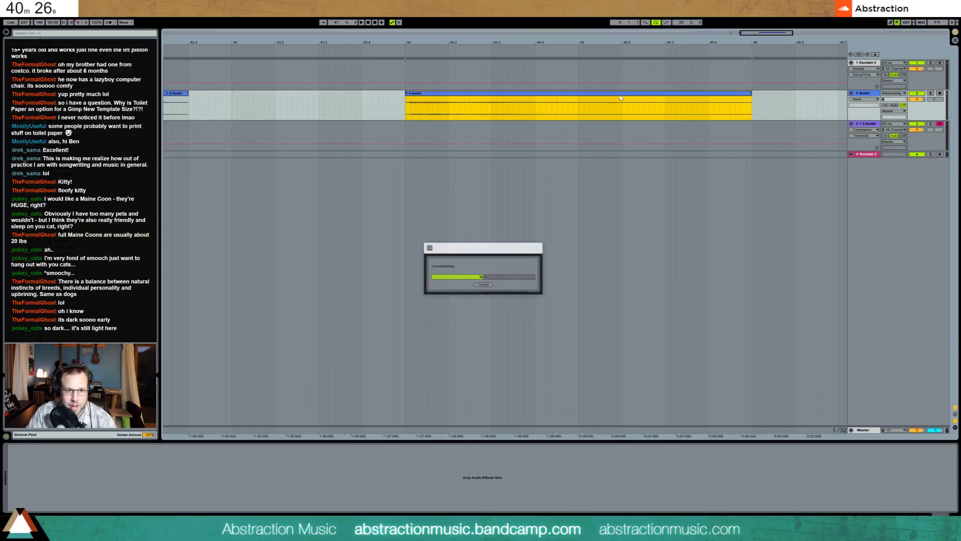
click(860, 126)
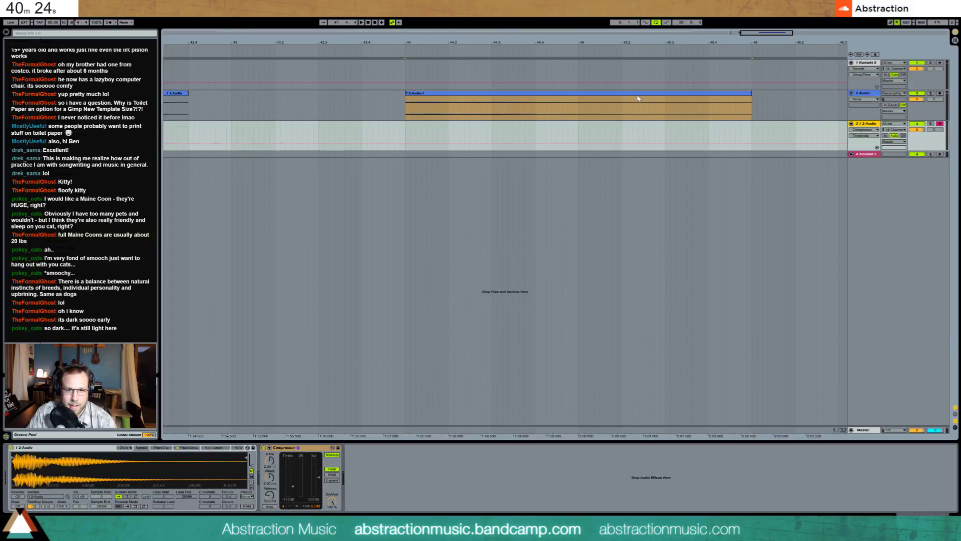
drag(638, 98, 85, 472)
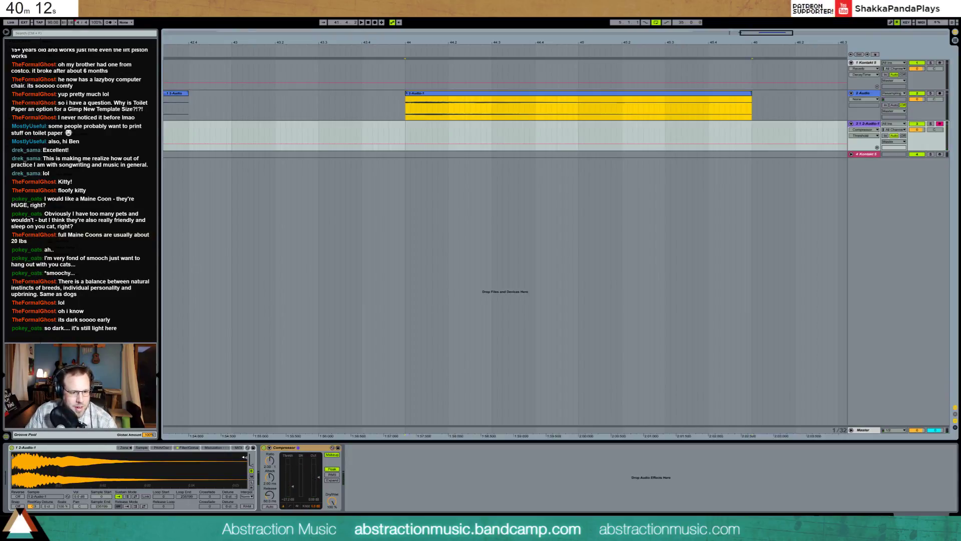
mouse_move(244, 460)
mouse_down()
mouse_move(53, 459)
mouse_move(245, 459)
mouse_up()
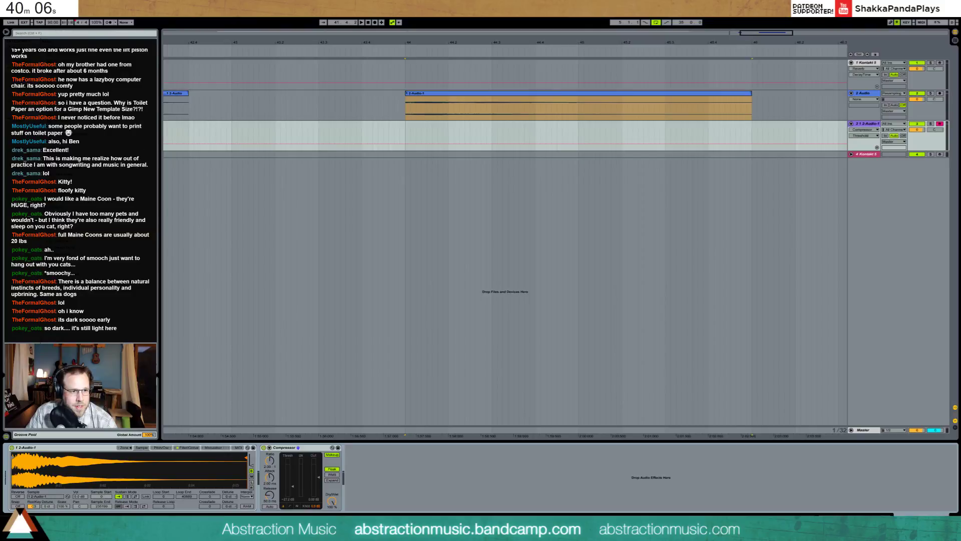
Add a Reverb after the Compressor on the Sampler track and adjust its decay time and dry/wet mix
drag(75, 230, 370, 486)
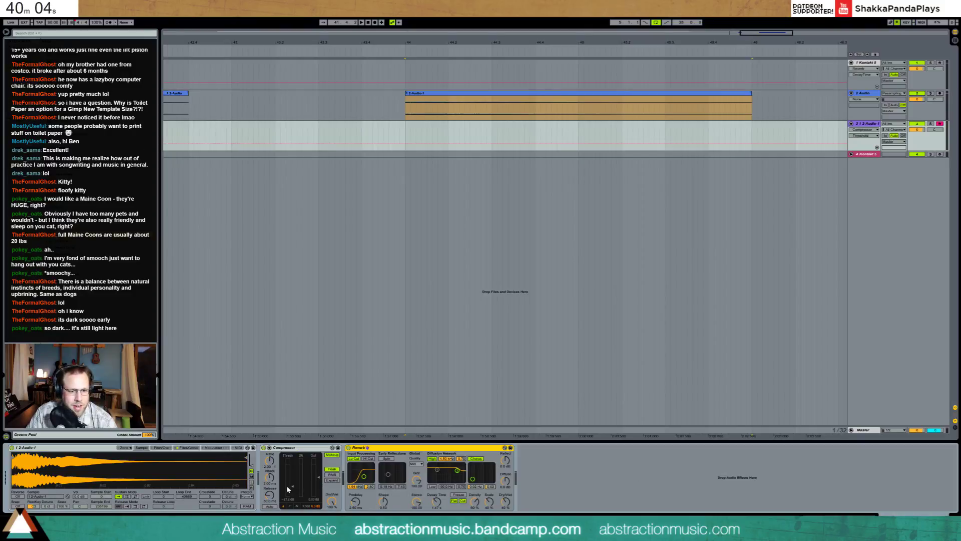
drag(292, 486, 292, 482)
drag(437, 501, 435, 504)
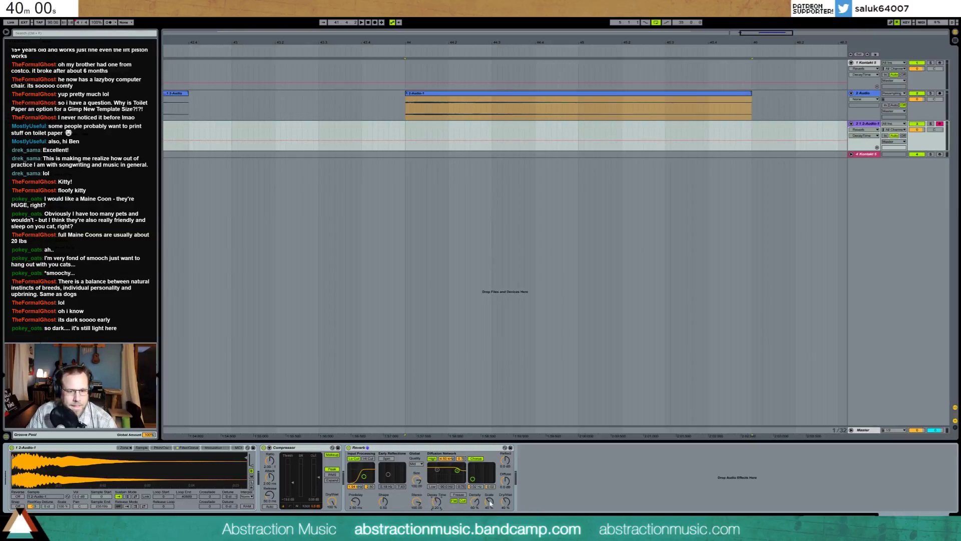
drag(506, 501, 506, 504)
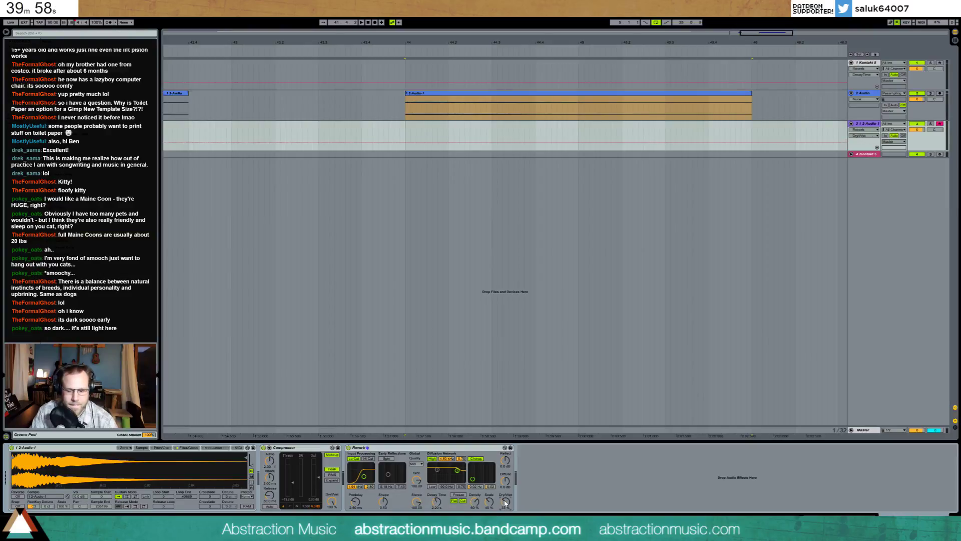
click(438, 503)
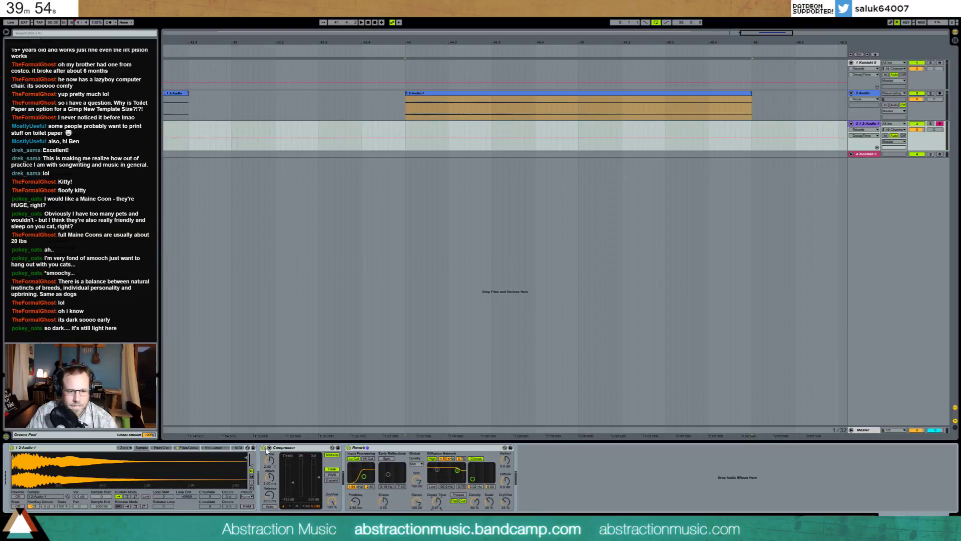
Bypass the Compressor and reshape the Sampler's volume envelope with a slower attack and a lower sustain level
click(264, 447)
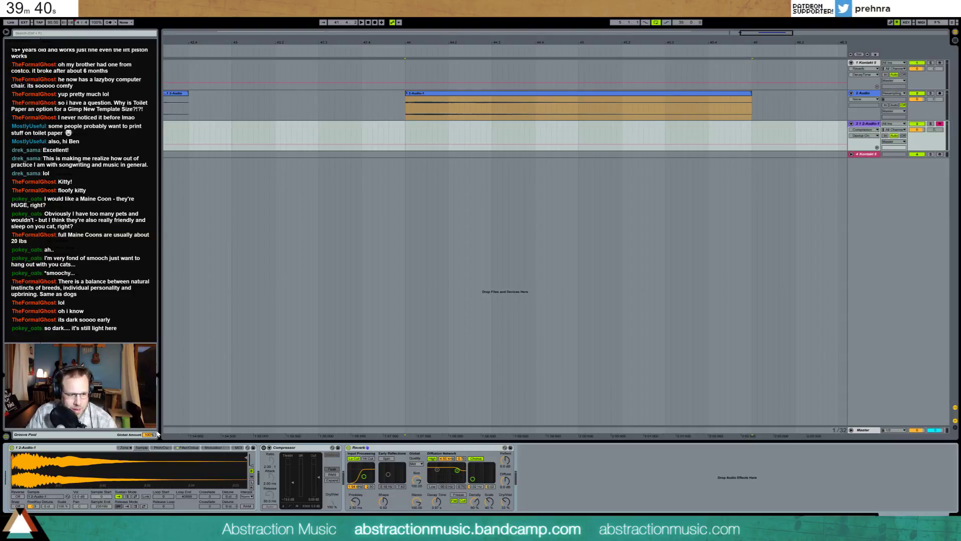
click(161, 448)
click(183, 450)
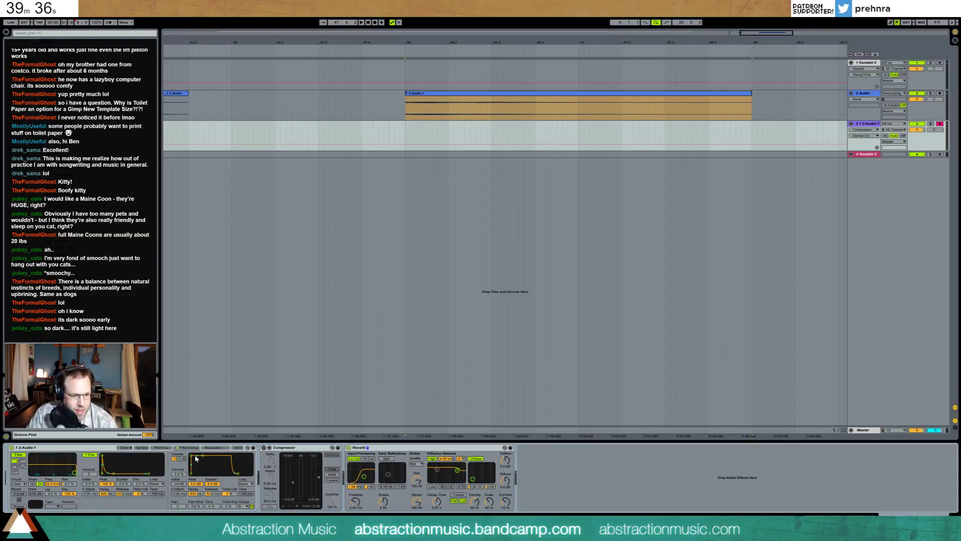
mouse_move(203, 458)
mouse_down()
mouse_move(201, 473)
mouse_move(201, 455)
mouse_move(213, 467)
mouse_up()
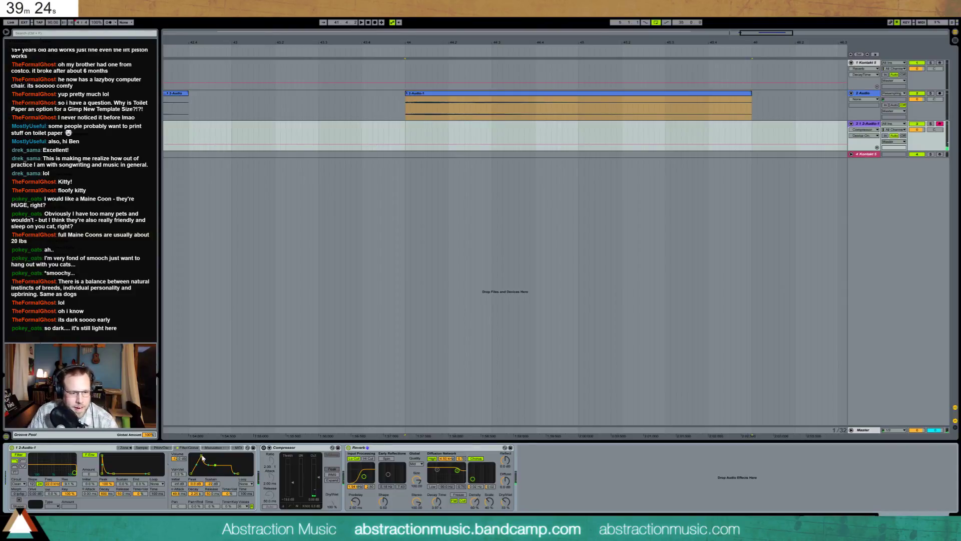
drag(203, 457, 212, 457)
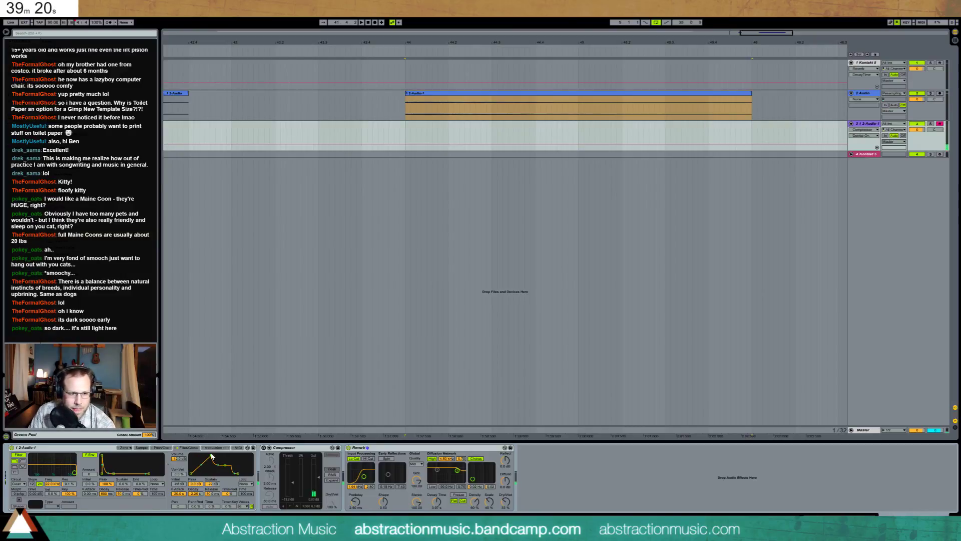
drag(212, 456, 222, 461)
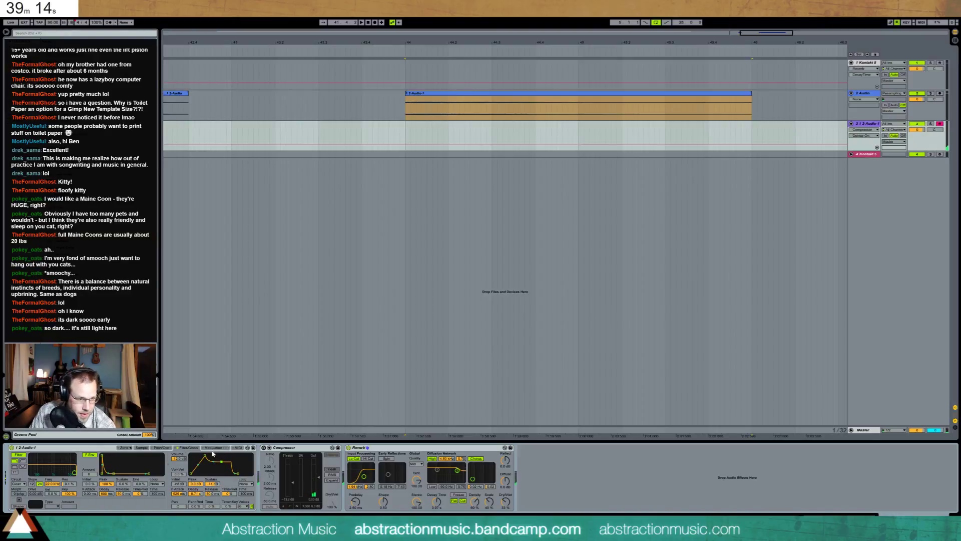
Enable LFO 1 in the Sampler and apply a small amount of it to the pitch
click(212, 448)
click(105, 454)
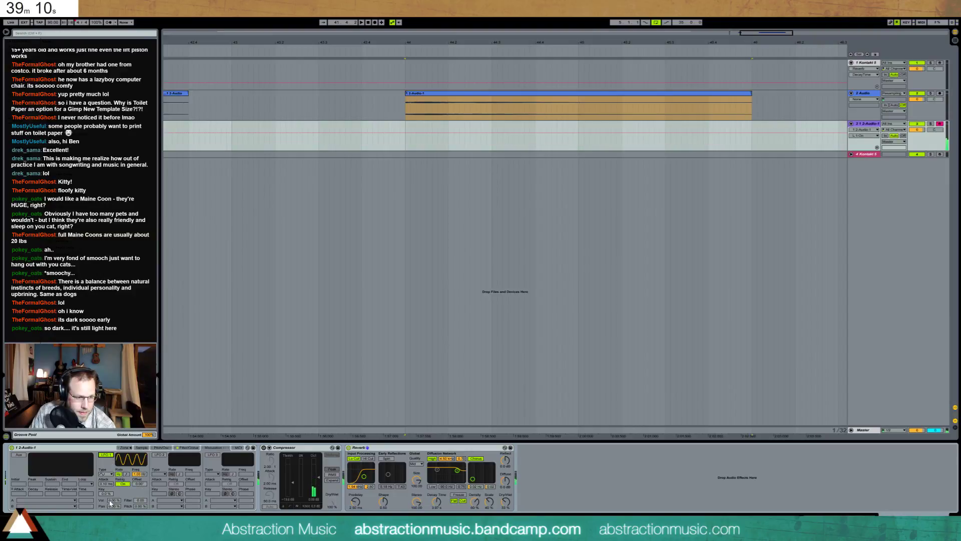
drag(106, 494, 140, 503)
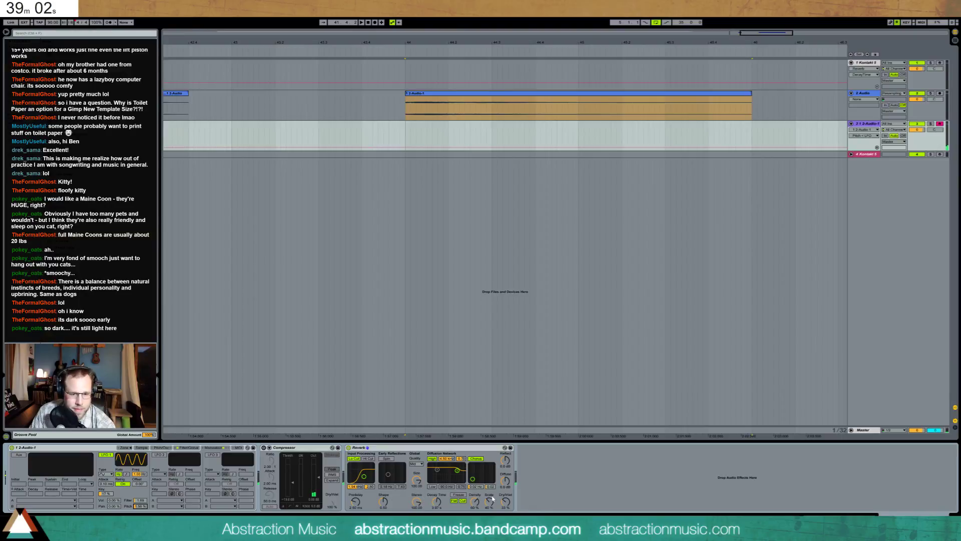
Raise the Reverb's dry/wet mix, adjust its decay time, and switch the Compressor back on
drag(505, 502, 505, 471)
click(438, 504)
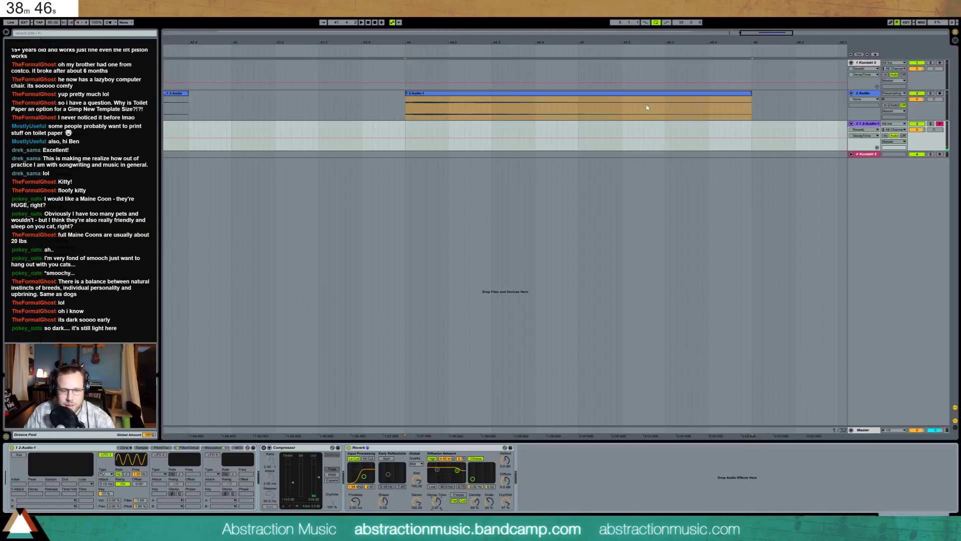
click(264, 448)
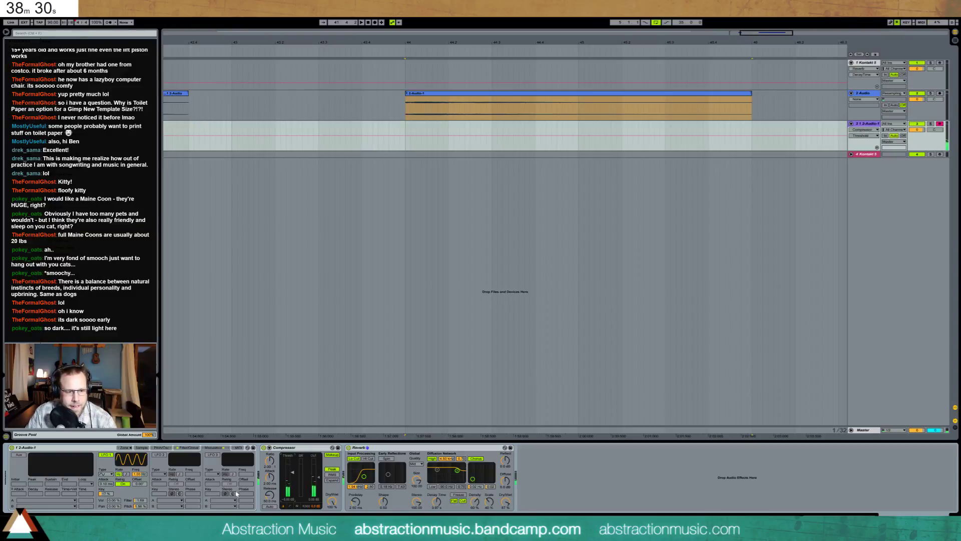
Test the Sampler's filter cutoff and switch the filter off
click(161, 448)
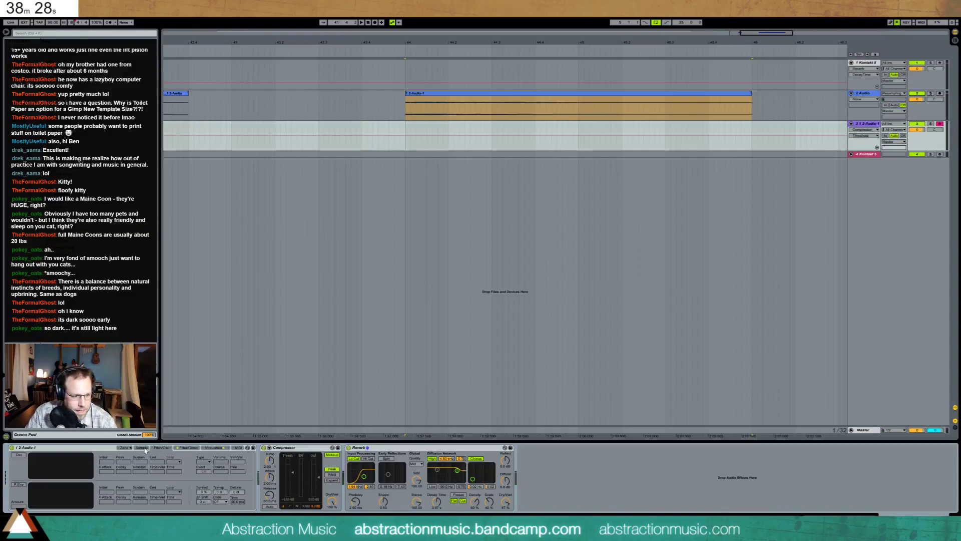
click(142, 448)
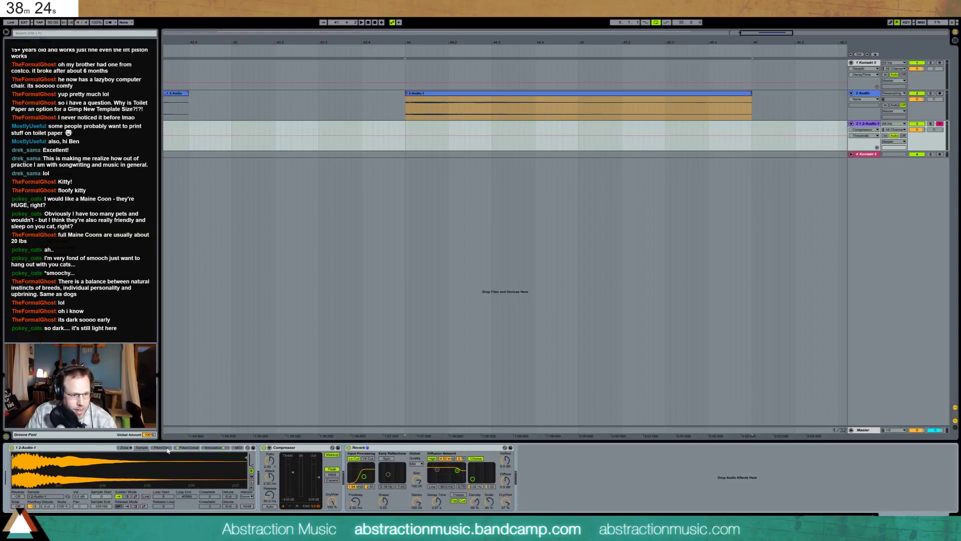
click(189, 448)
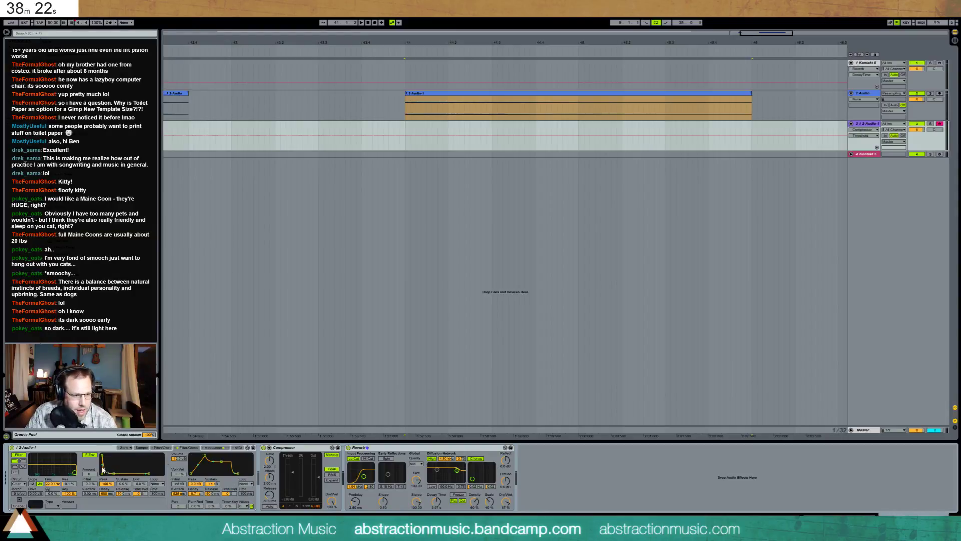
mouse_move(74, 472)
mouse_down()
mouse_move(56, 474)
mouse_move(74, 473)
mouse_up()
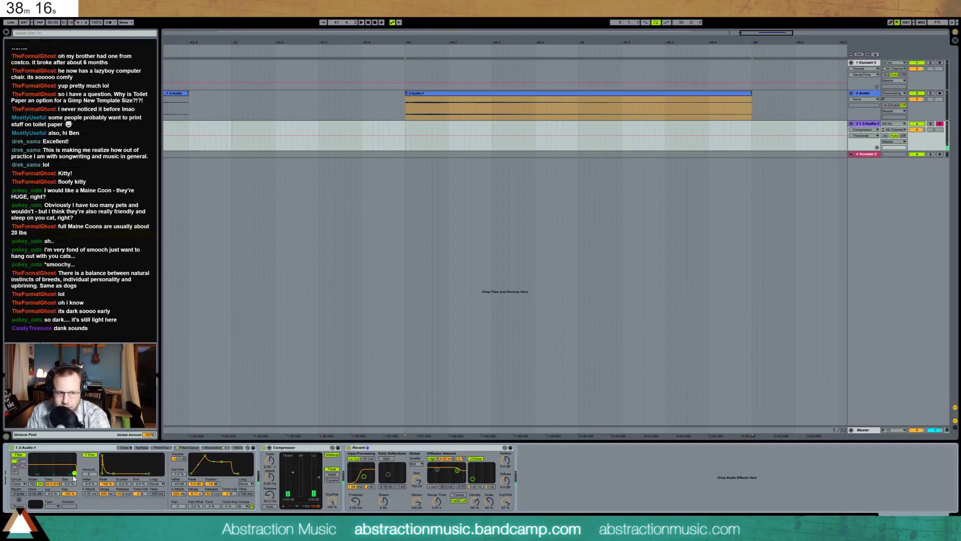
click(18, 455)
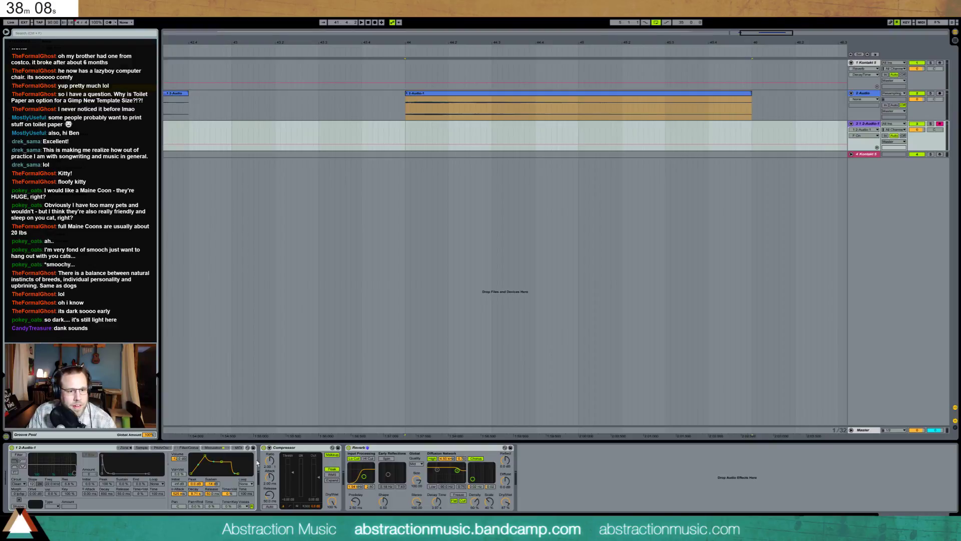
Add a Chorus between the Sampler and the Compressor, and the ValhallaShimmer plug-in after the Reverb
drag(258, 463, 258, 463)
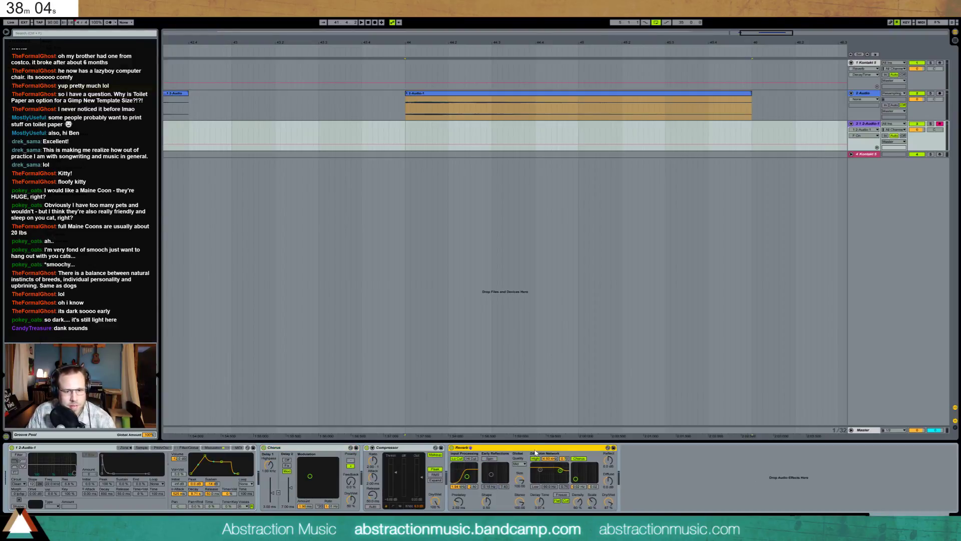
key(ctrl+f)
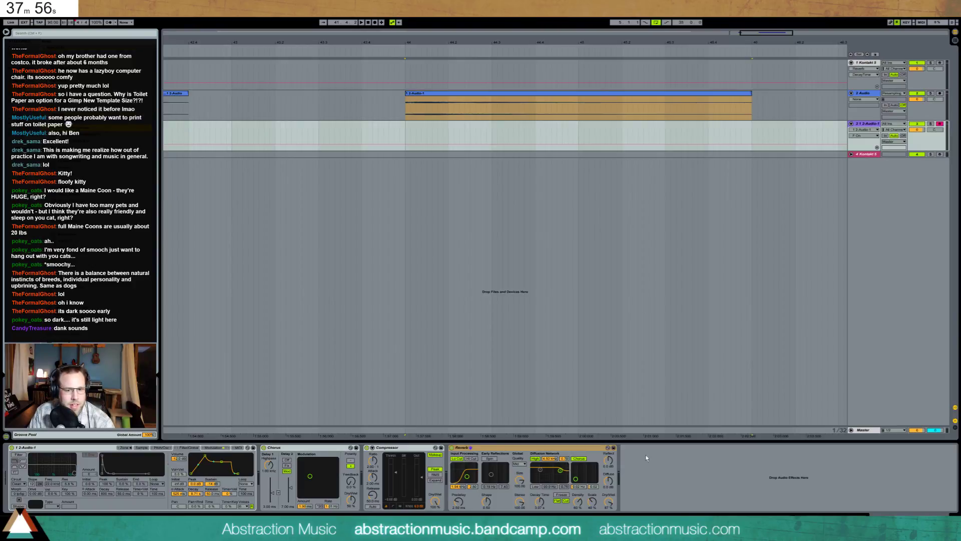
drag(646, 457, 646, 457)
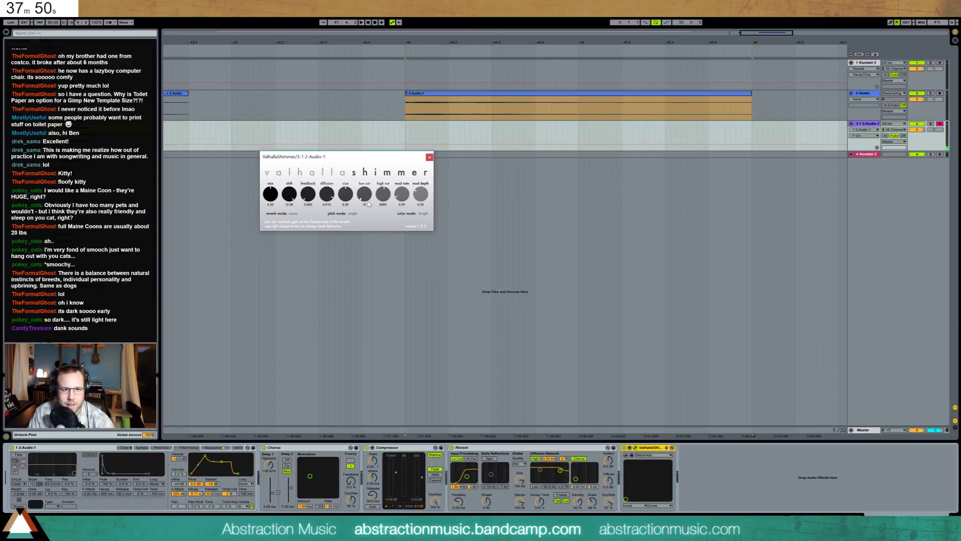
drag(361, 158, 361, 172)
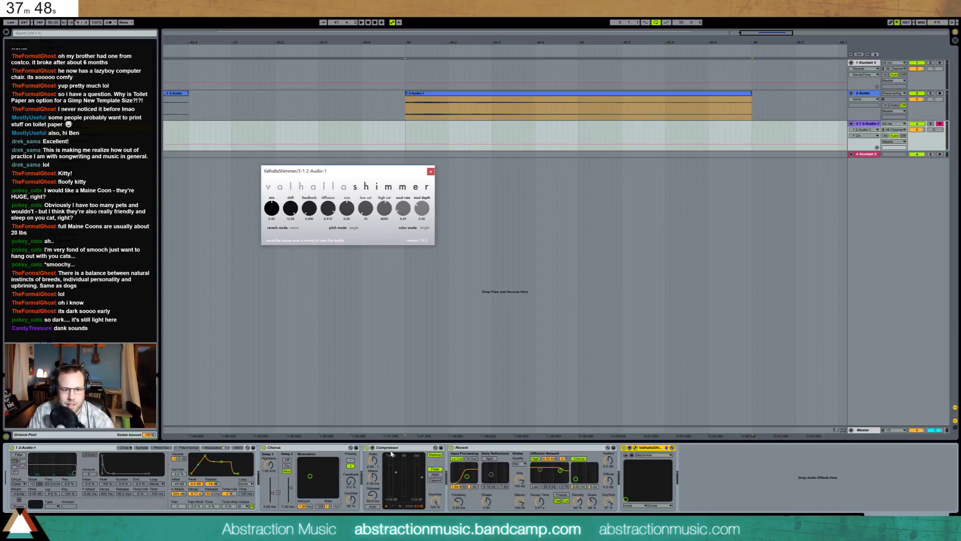
Move the Compressor to the end of the device chain, lower its threshold, and adjust ValhallaShimmer's size
drag(391, 454, 771, 468)
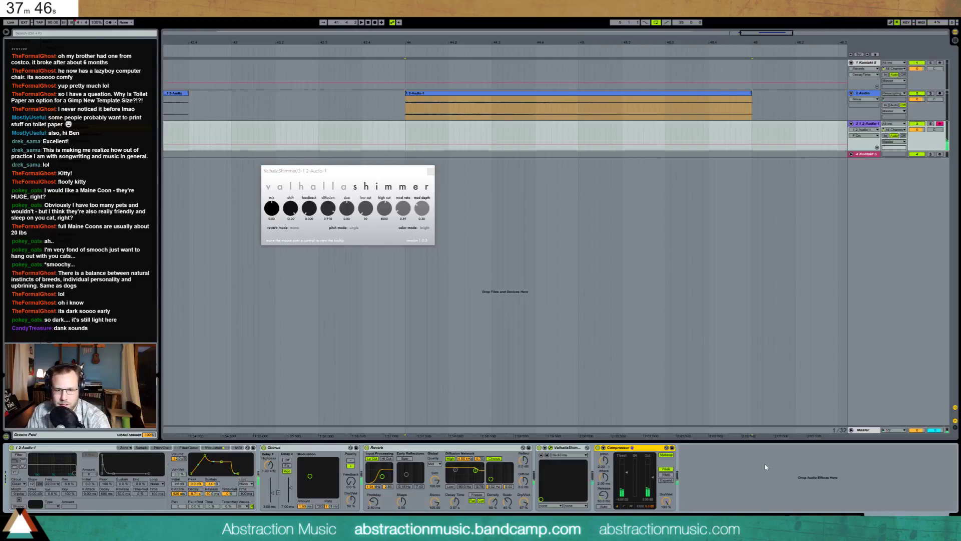
drag(627, 477, 627, 490)
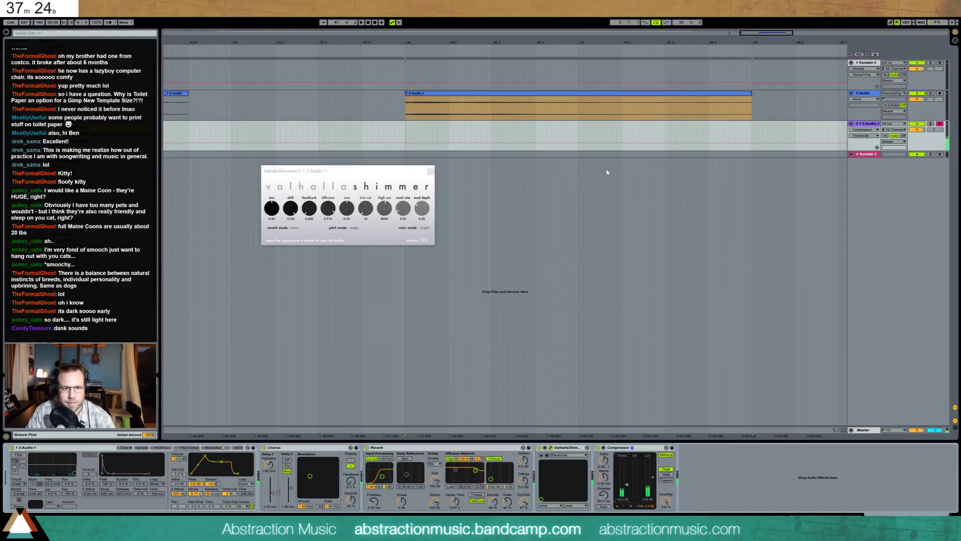
drag(348, 214, 357, 222)
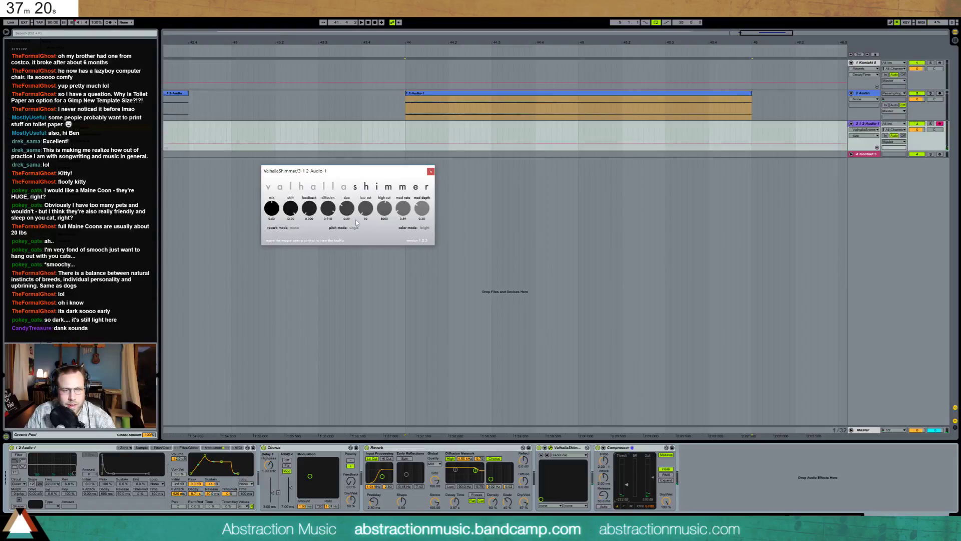
click(431, 171)
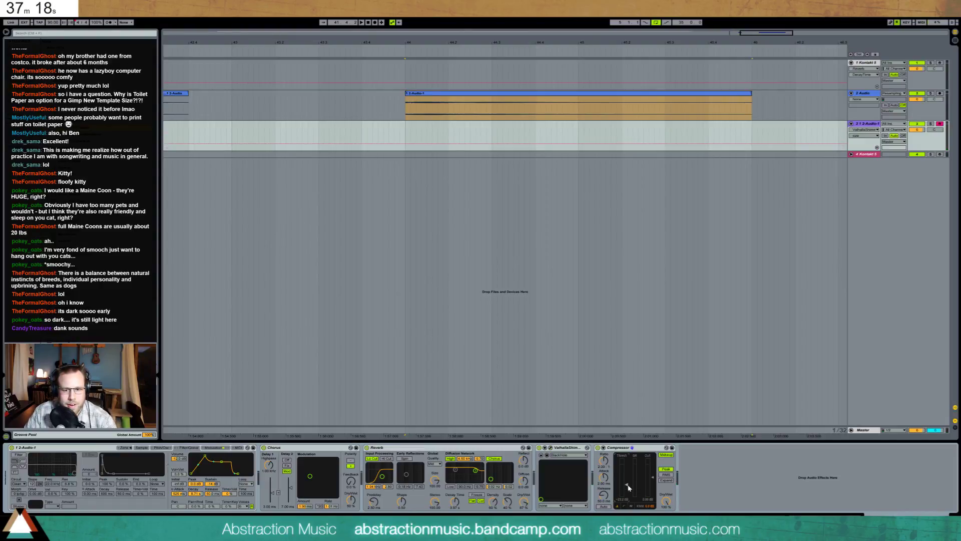
drag(628, 487, 628, 488)
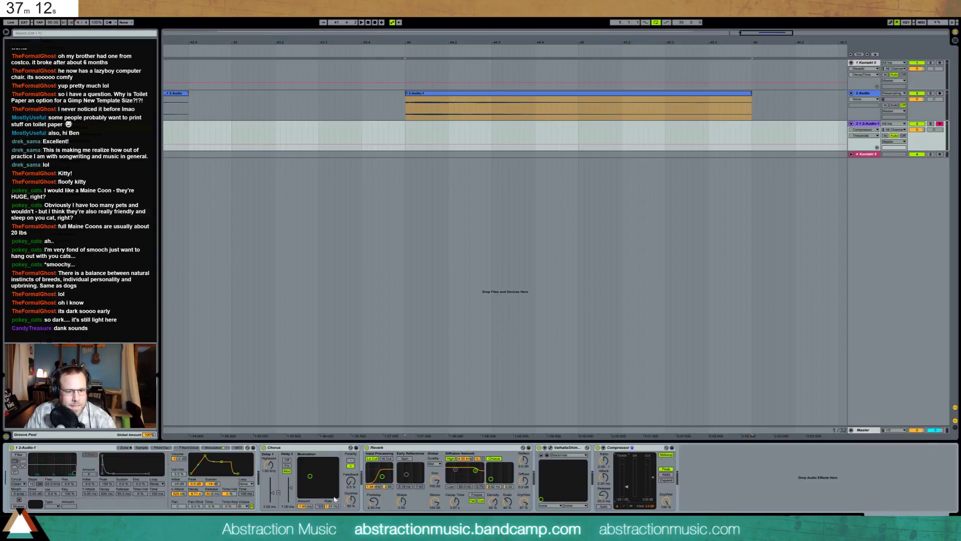
Adjust the Chorus modulation amount and rate, and insert a Saturator before the Chorus with reduced output and adjusted drive
drag(310, 477, 319, 486)
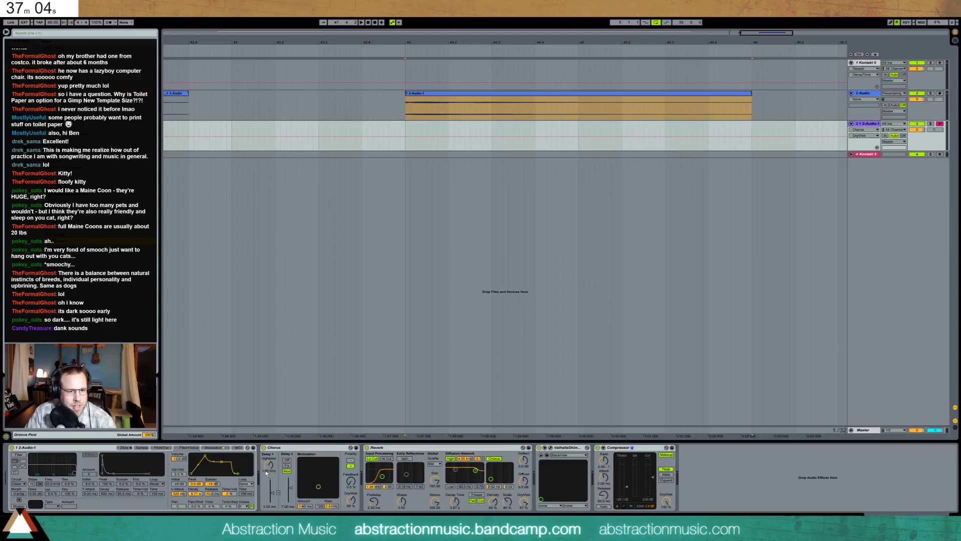
drag(75, 241, 269, 451)
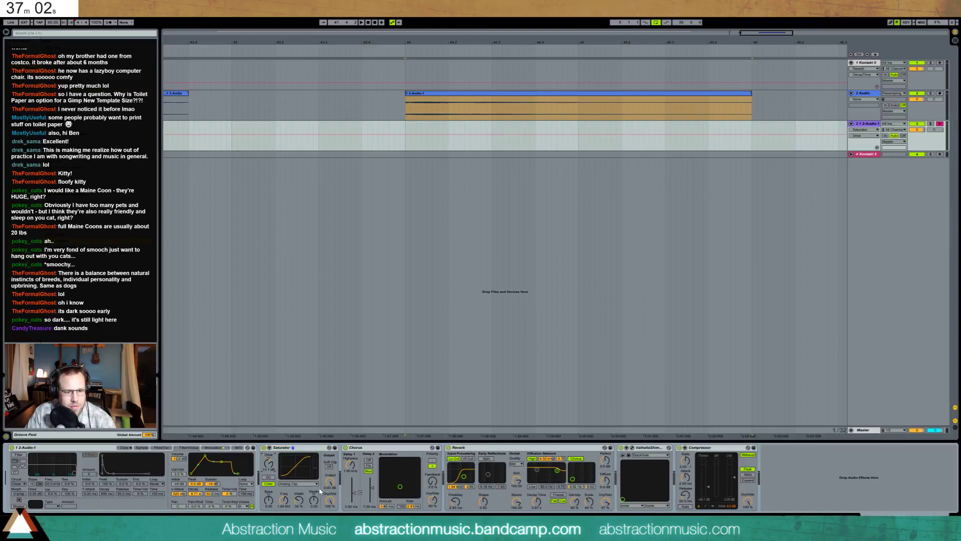
drag(330, 481, 330, 493)
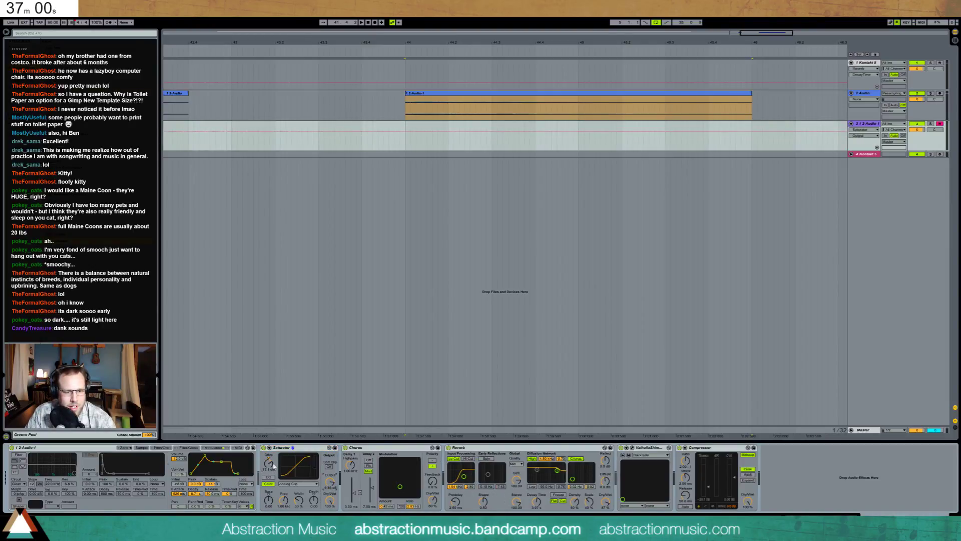
drag(274, 467, 323, 488)
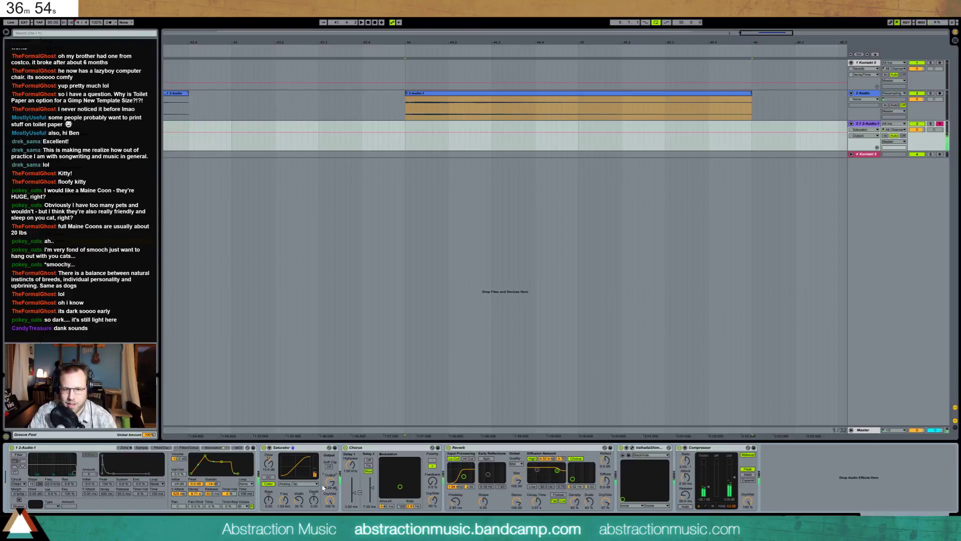
Lower the rate of LFO 1 in the Sampler's modulation settings
drag(205, 458, 207, 456)
click(213, 447)
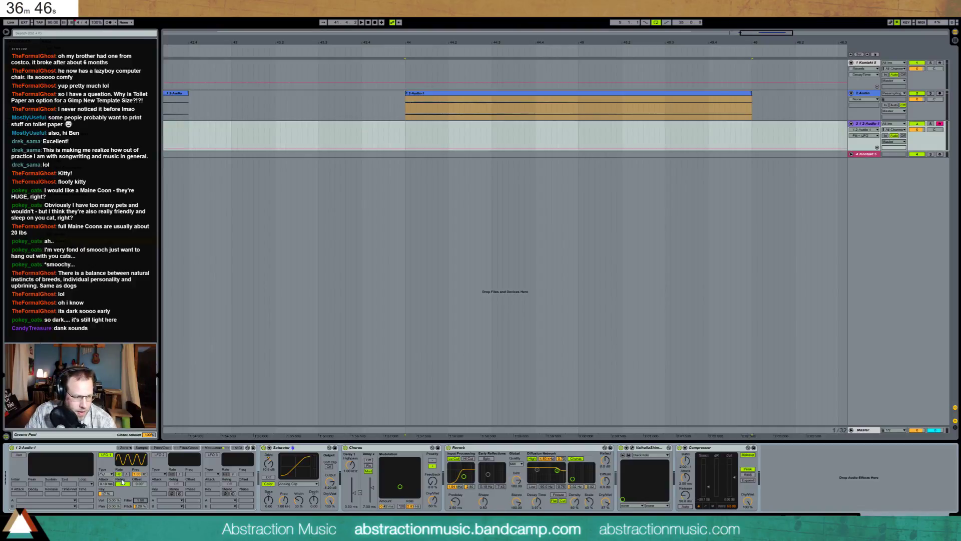
drag(140, 473, 140, 486)
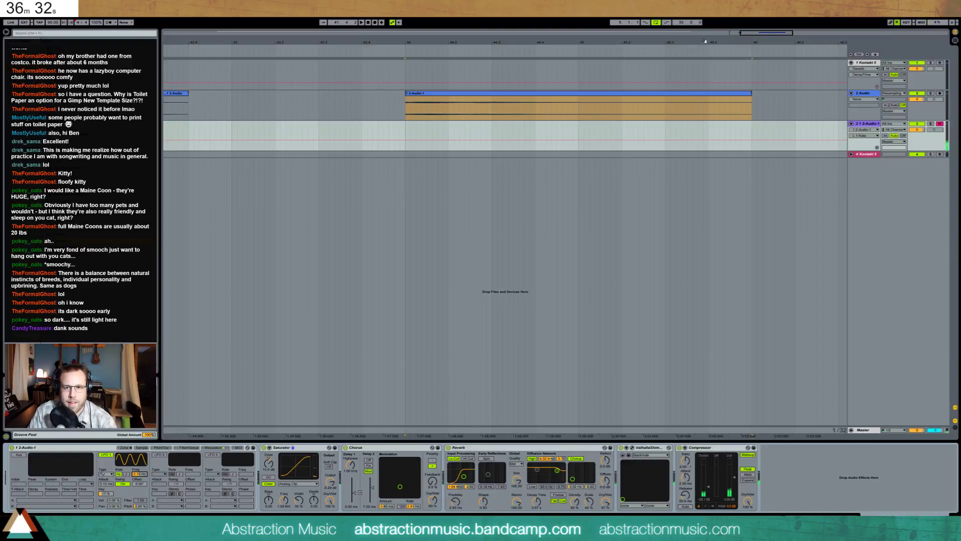
Adjust the Sampler track's volume and play the arrangement from bar 19
drag(760, 40, 760, 18)
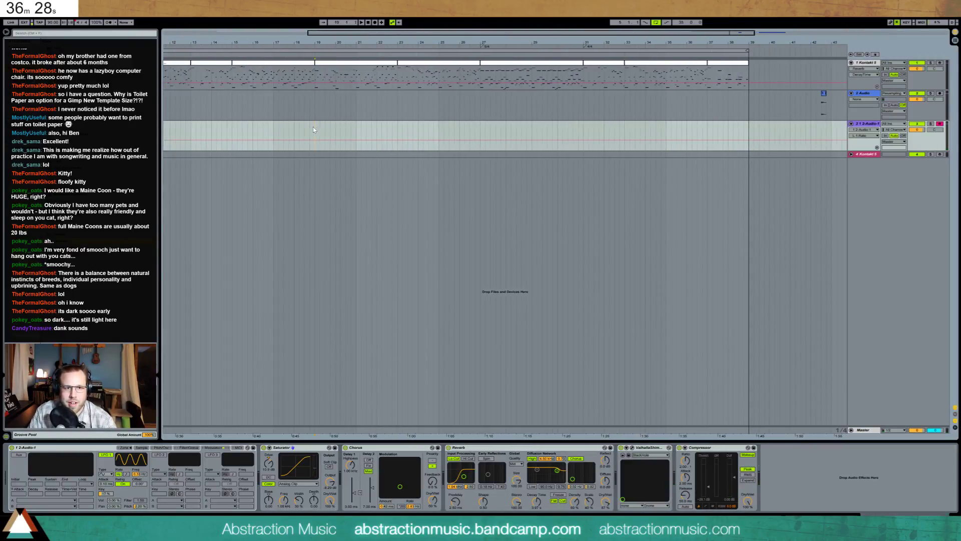
click(918, 129)
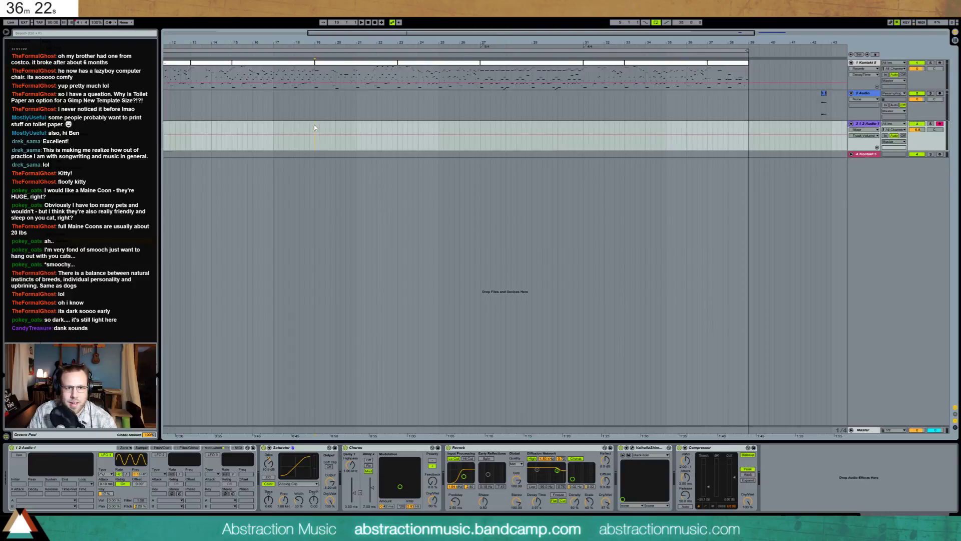
key(space)
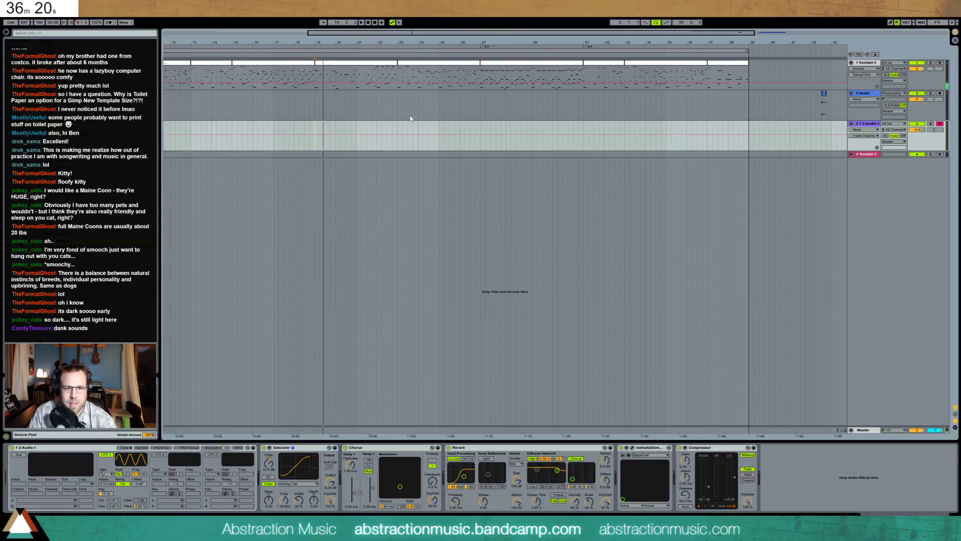
Record a chord take on the Sampler track from bar 23 and delete the recorded clip
click(397, 127)
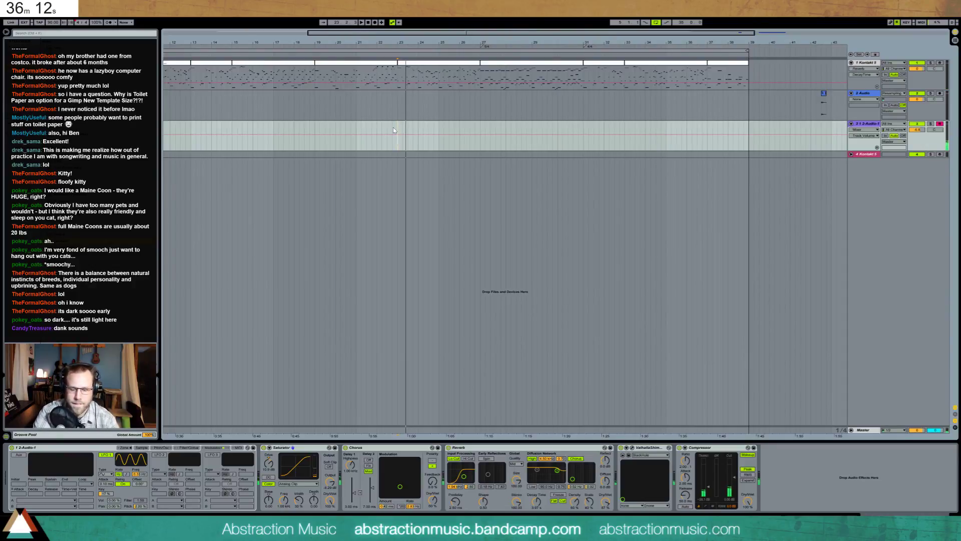
key(F9)
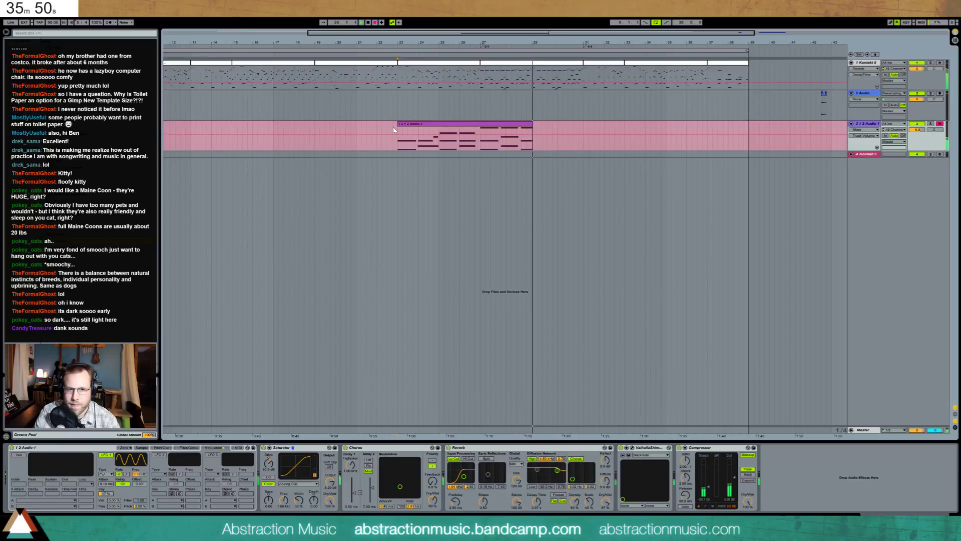
key(space)
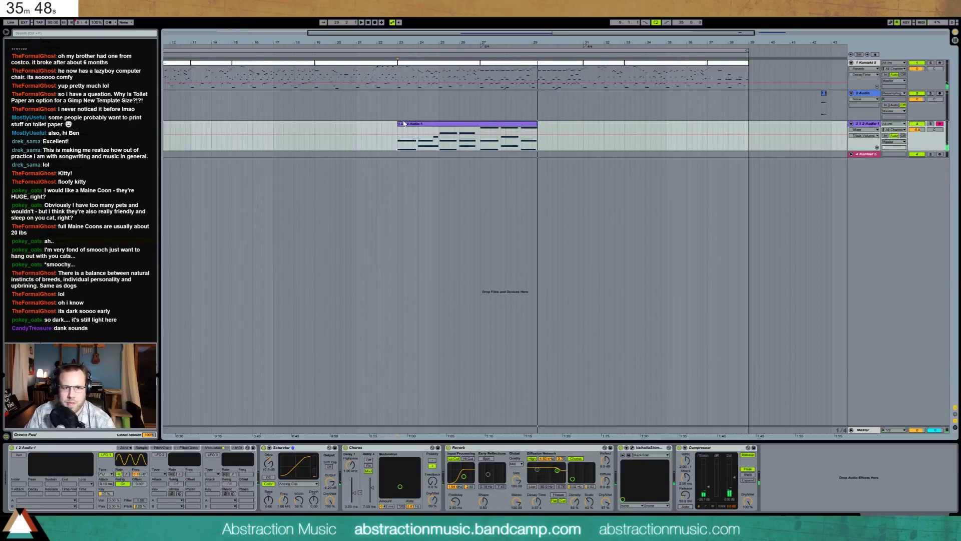
click(404, 124)
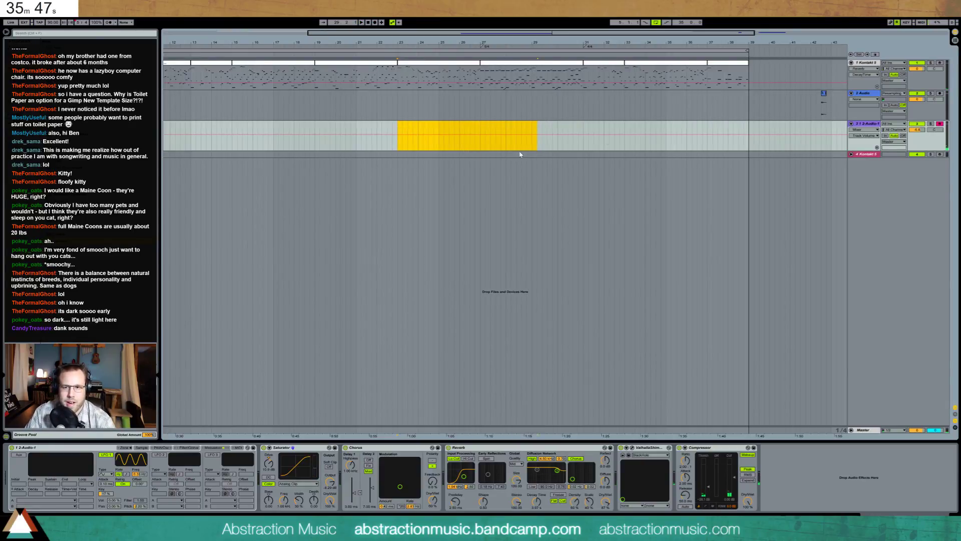
Readjust the Sampler track's volume, record a chord part from bar 27, and trim the clip's end to bar 33
click(916, 130)
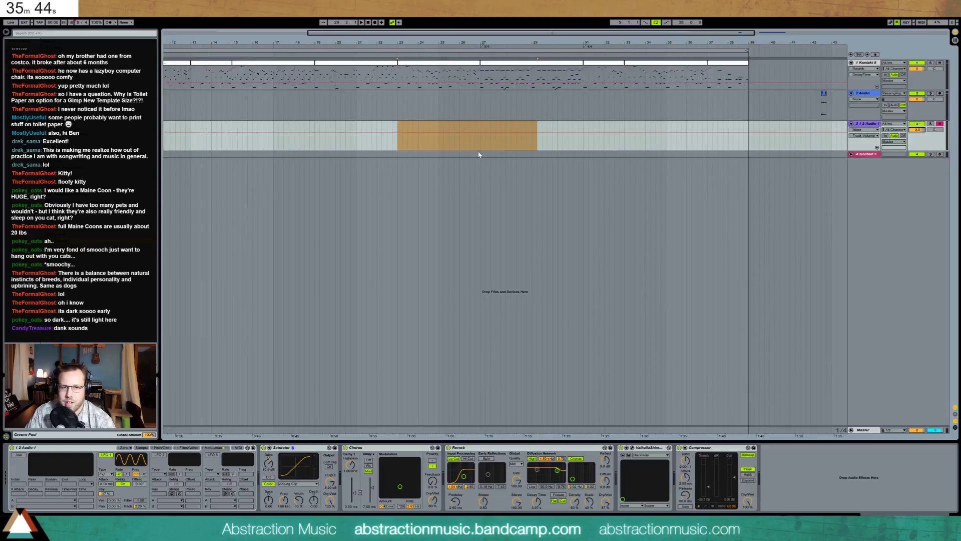
key(ctrl+z)
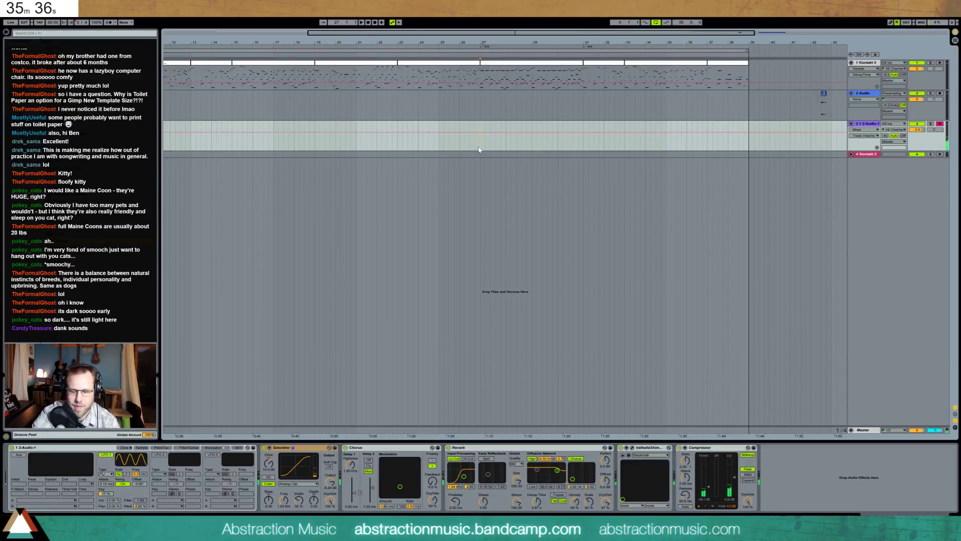
key(F9)
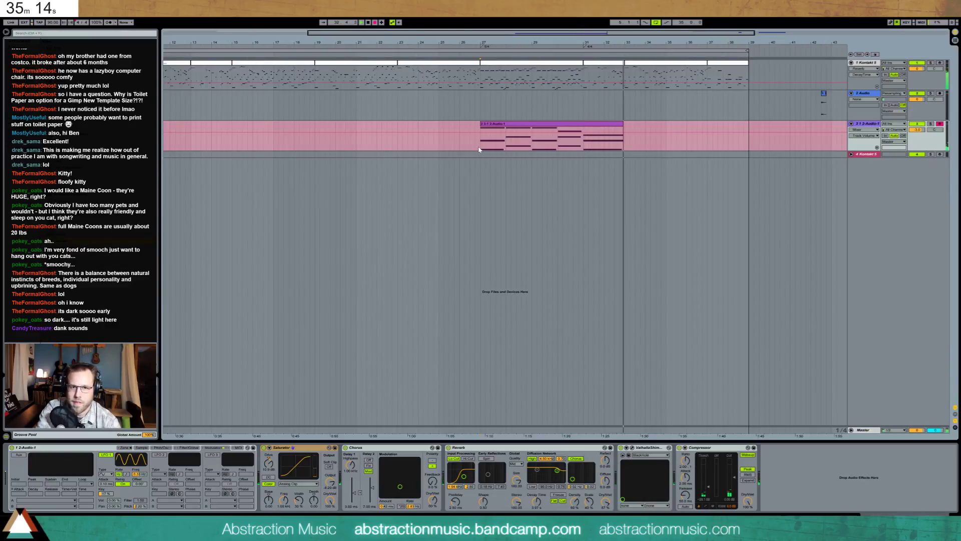
key(F9)
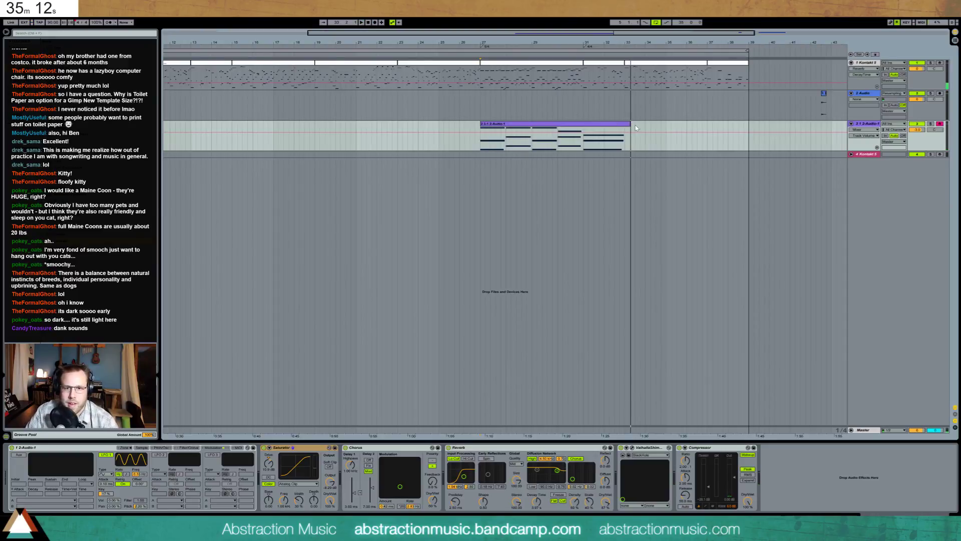
click(618, 124)
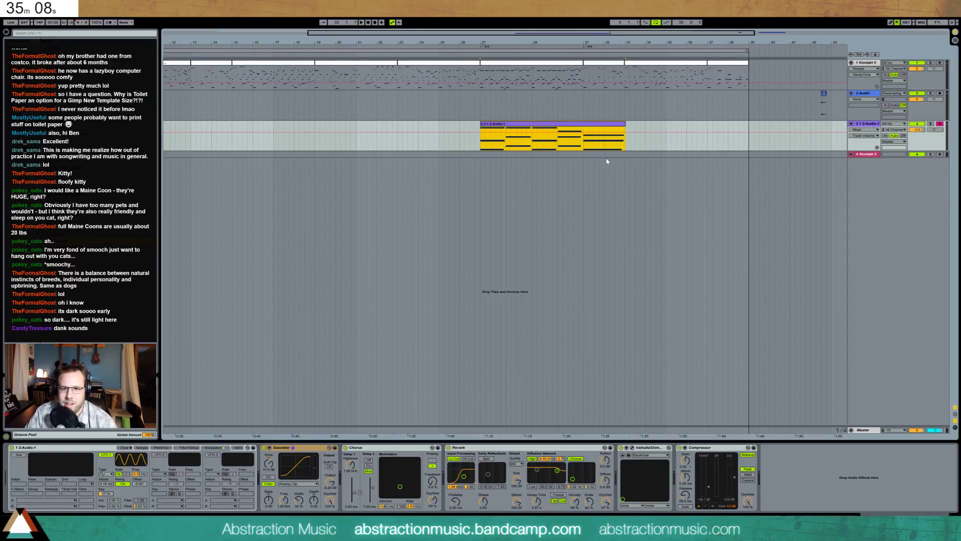
Move the Sampler track above the resampling audio track in the arrangement
click(858, 125)
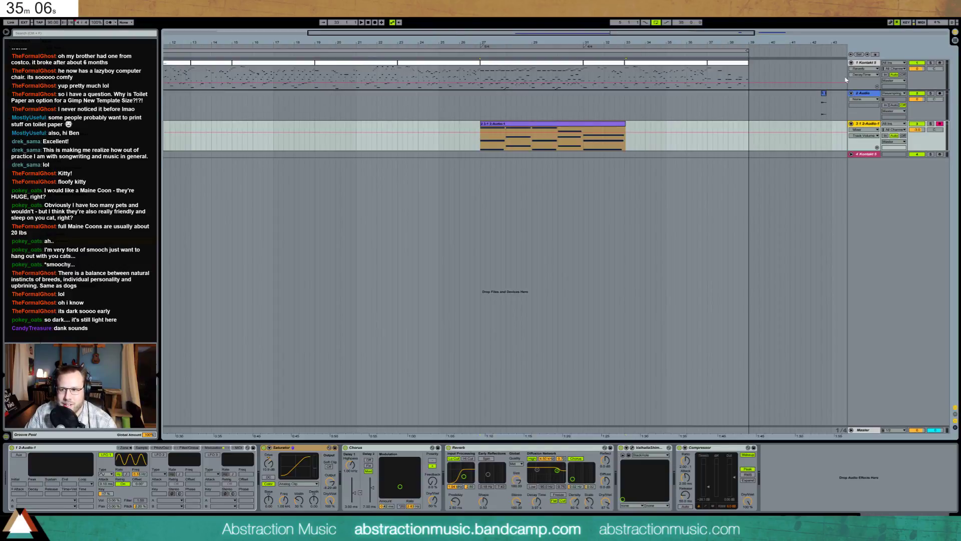
drag(846, 79, 847, 81)
drag(585, 33, 586, 15)
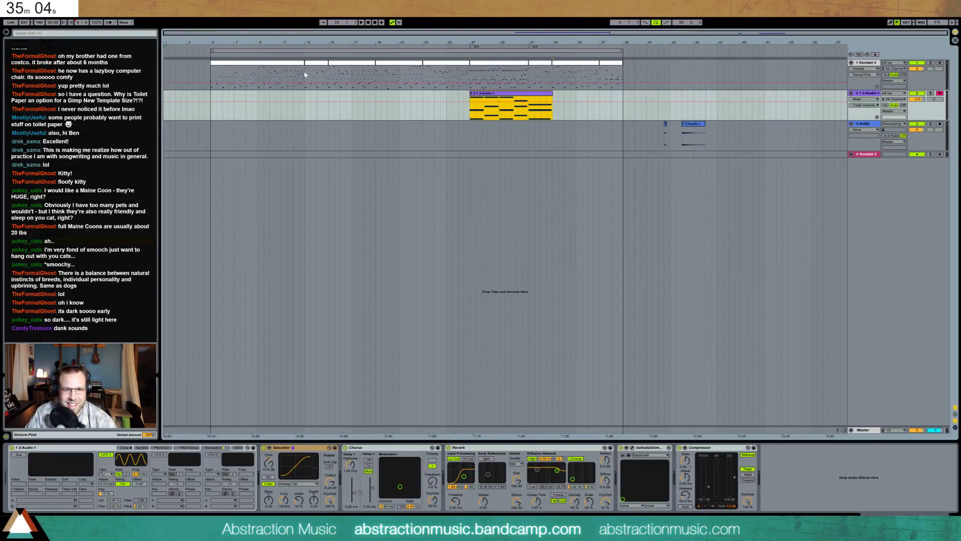
Try recording a melody on the Sampler track around bar 9 and delete the take
key(space)
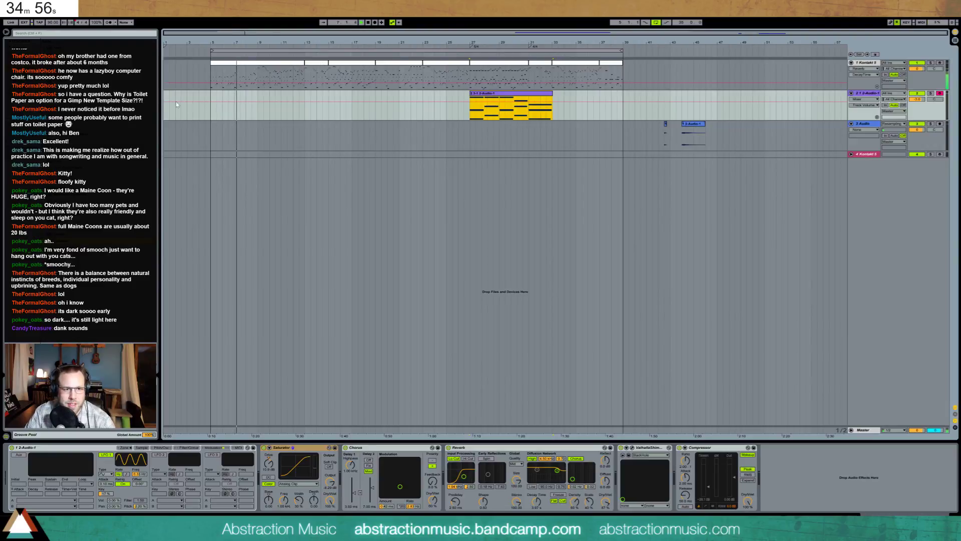
click(258, 105)
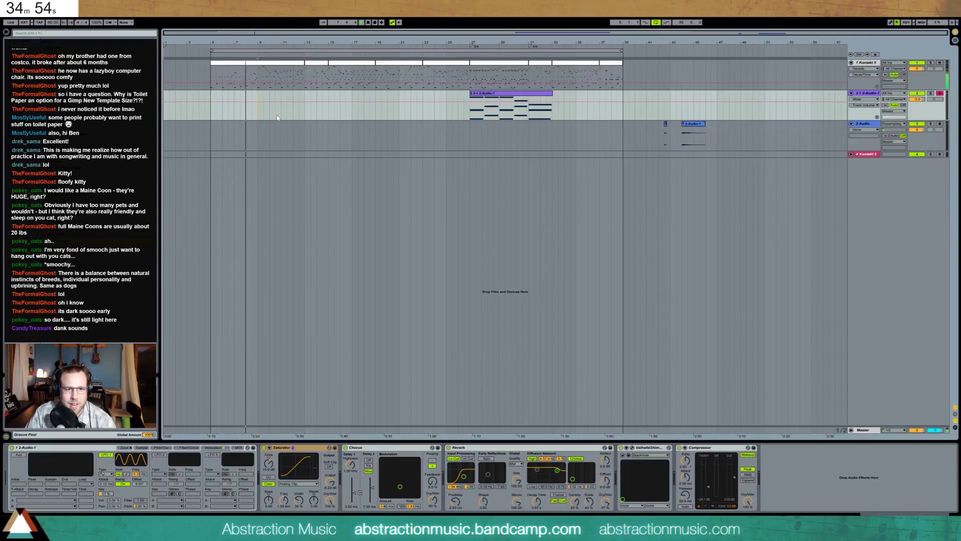
key(F9)
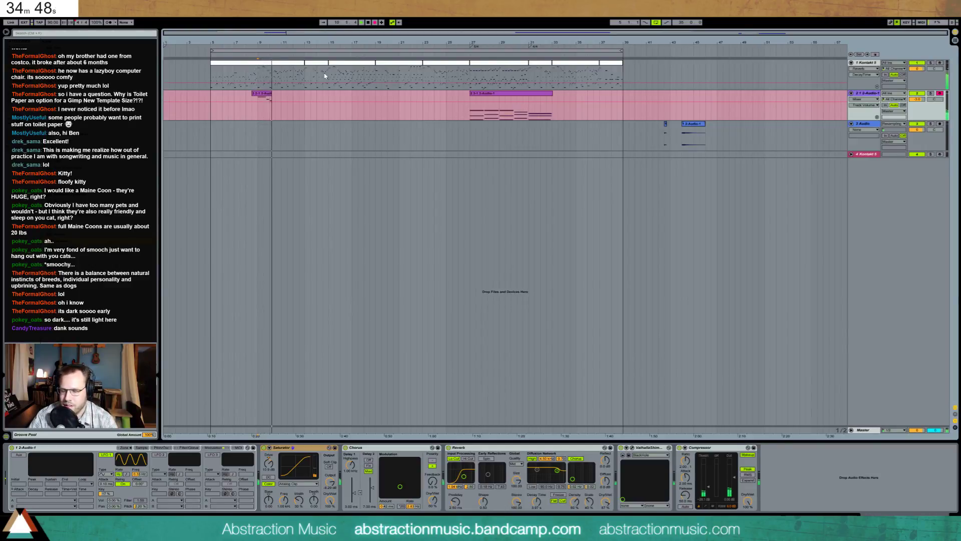
key(space)
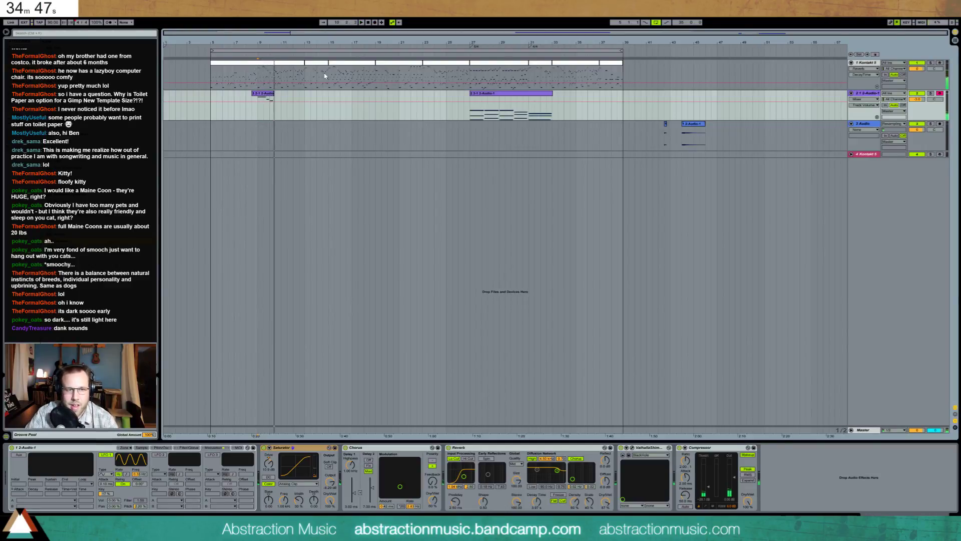
click(268, 94)
click(266, 95)
key(Delete)
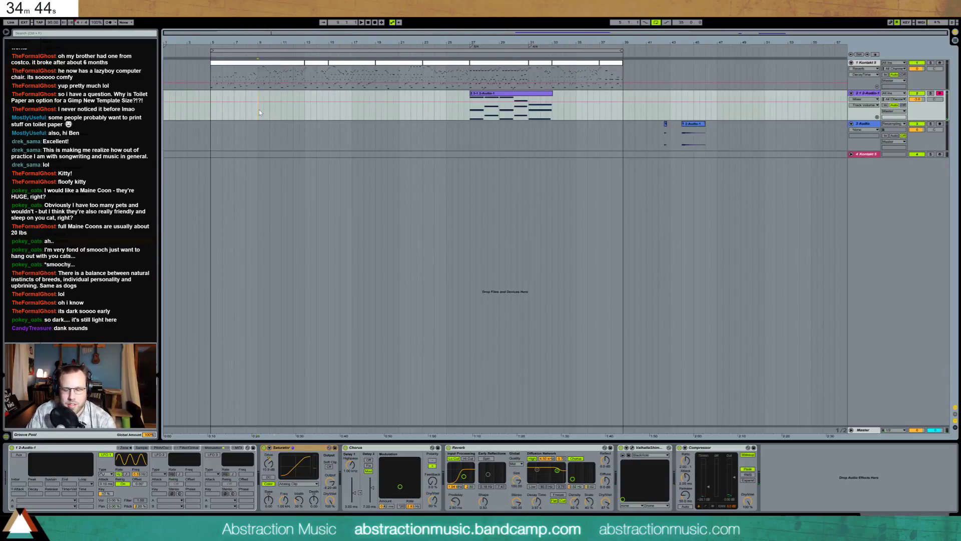
Record a short melody on the Sampler track from bar 9 and move the clip to bar 15
key(F9)
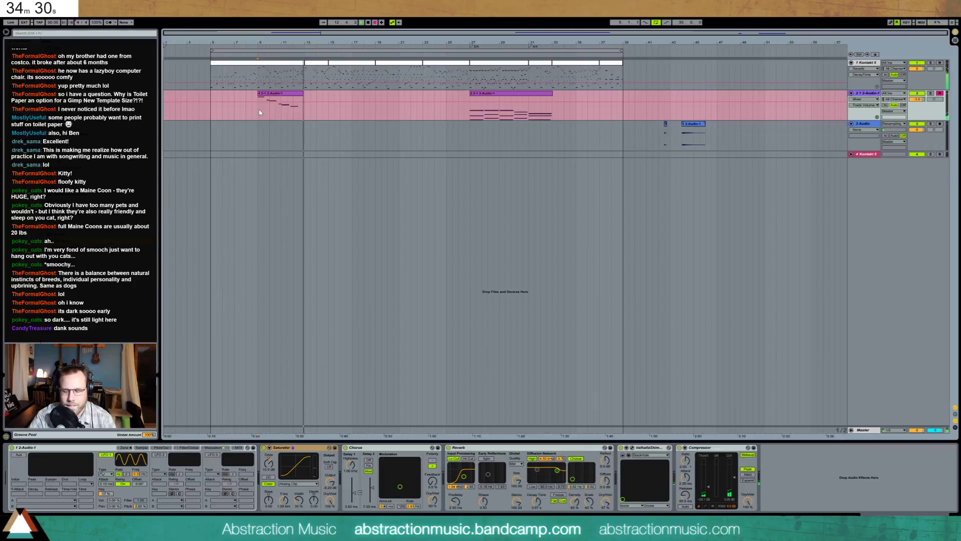
key(F9)
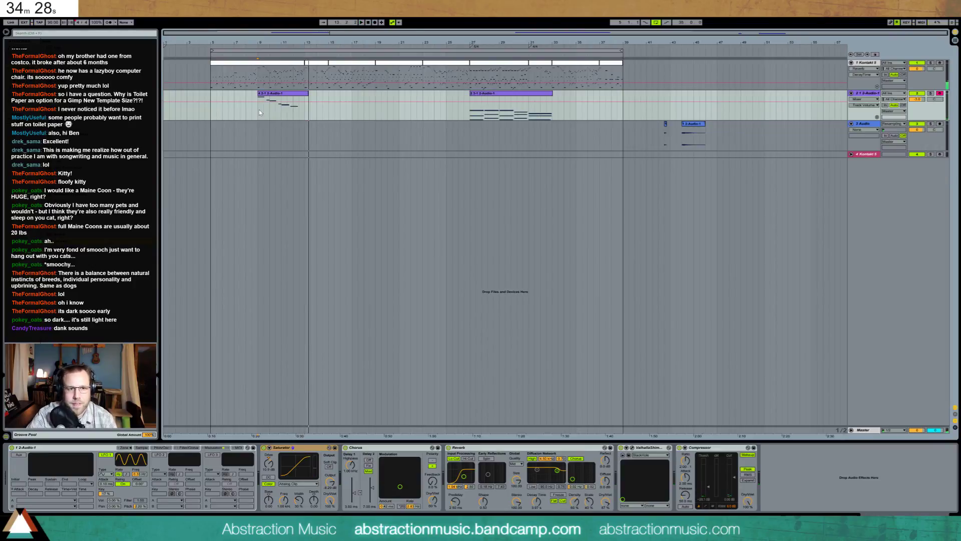
drag(297, 96, 365, 97)
Try raising the fourth note of the bar 15 melody clip and play the phrase back
double_click(365, 97)
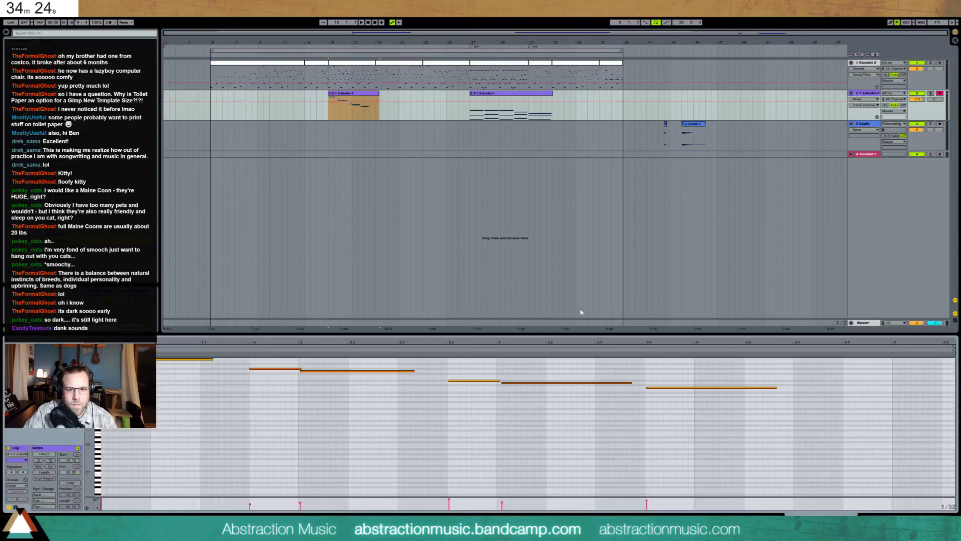
click(482, 389)
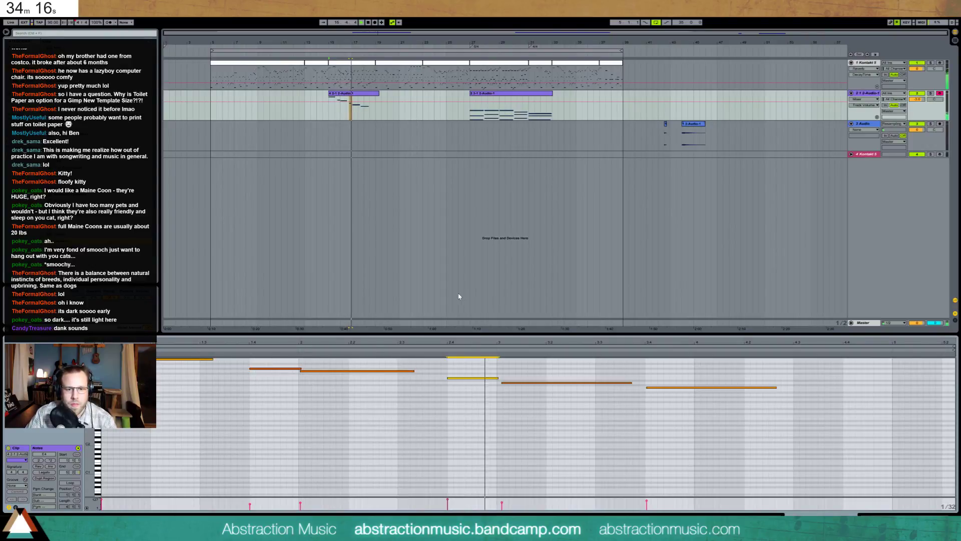
key(Up)
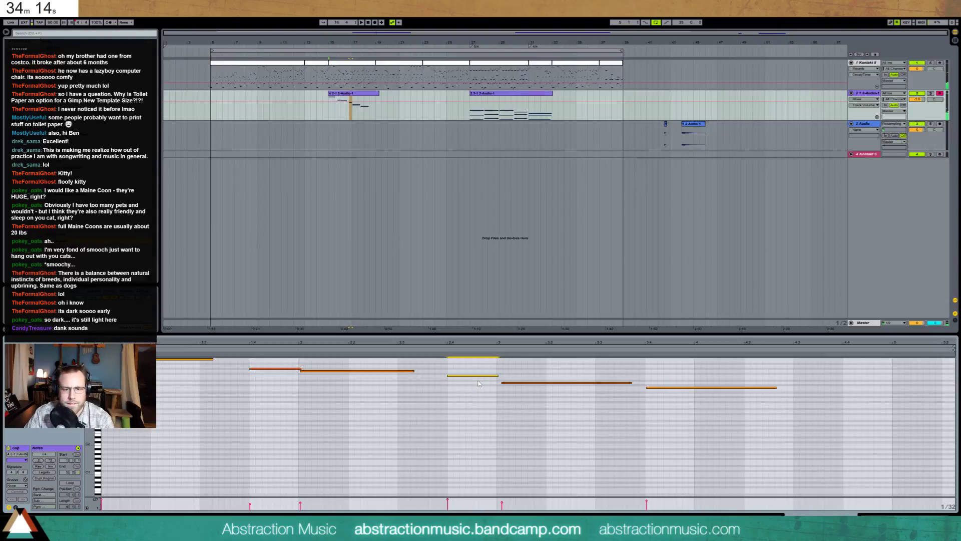
click(524, 383)
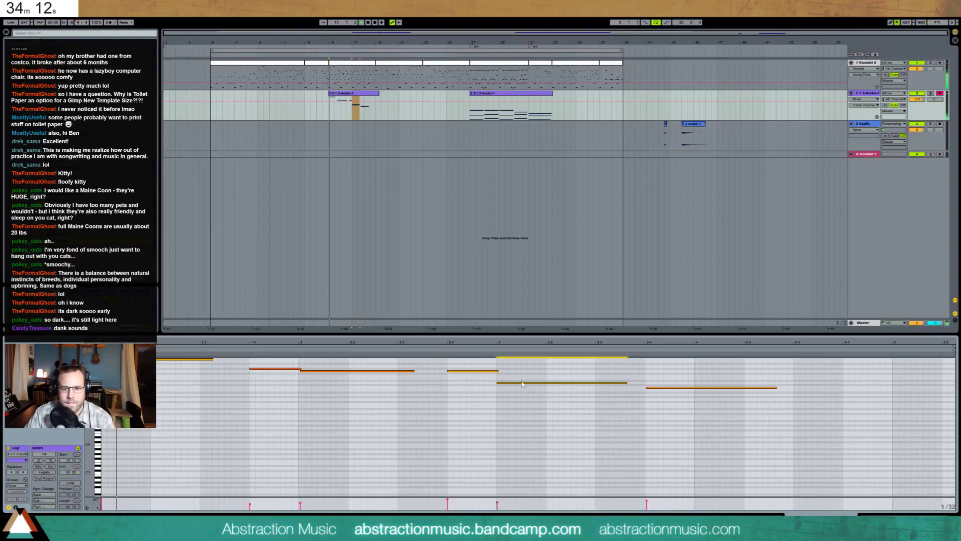
key(space)
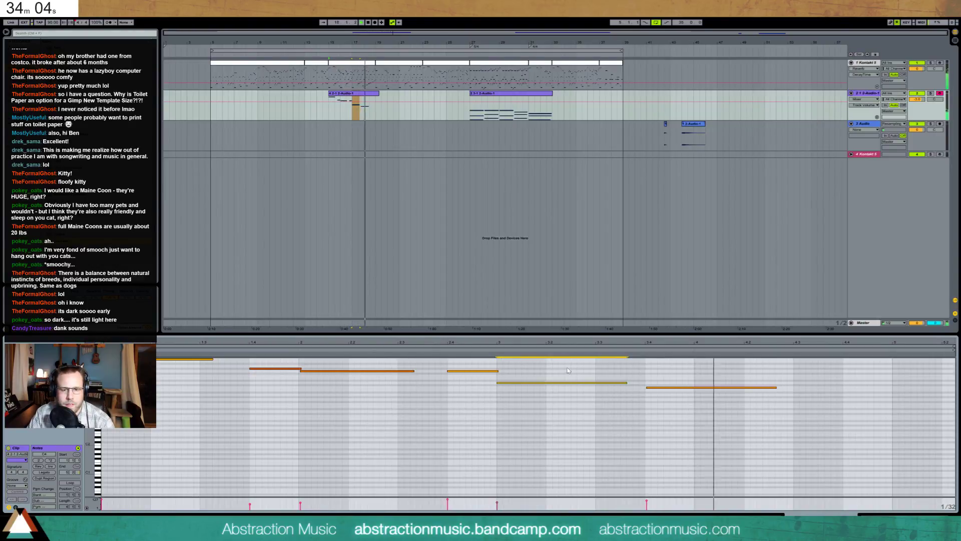
Try shifting the last two notes of the bar 15 melody clip later in time
drag(568, 365, 751, 429)
key(Right)
key(Right)
key(Right)
key(Right)
key(Right)
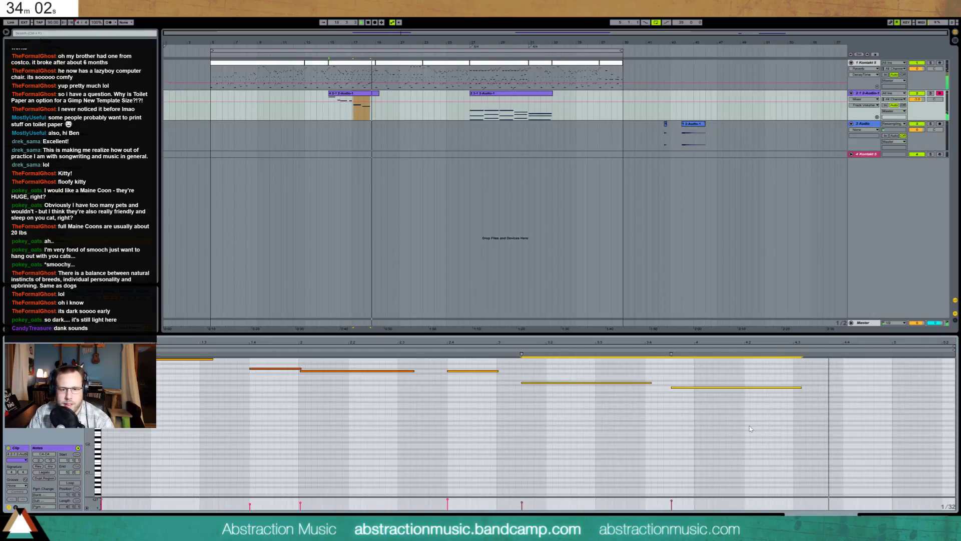
key(Right)
key(Right)
key(Right)
key(Right)
key(Right)
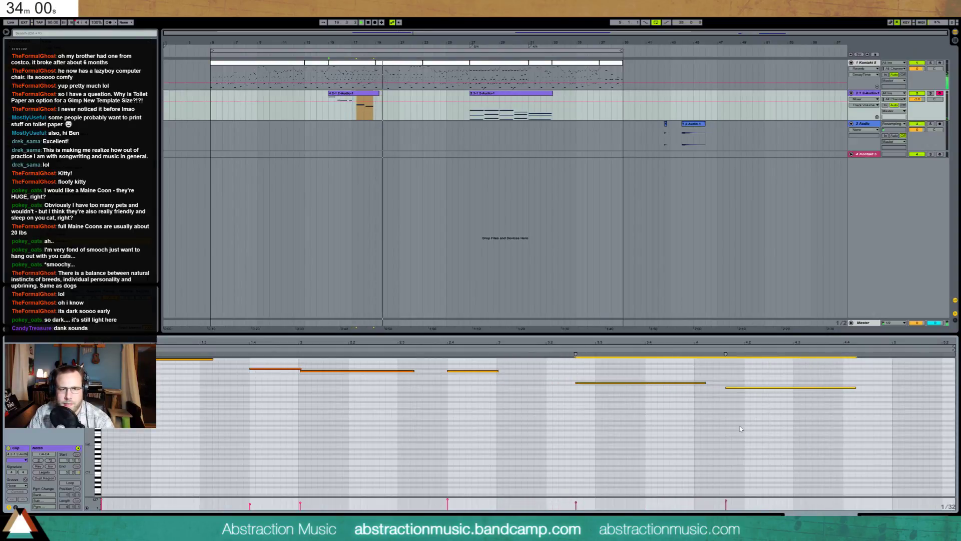
click(770, 388)
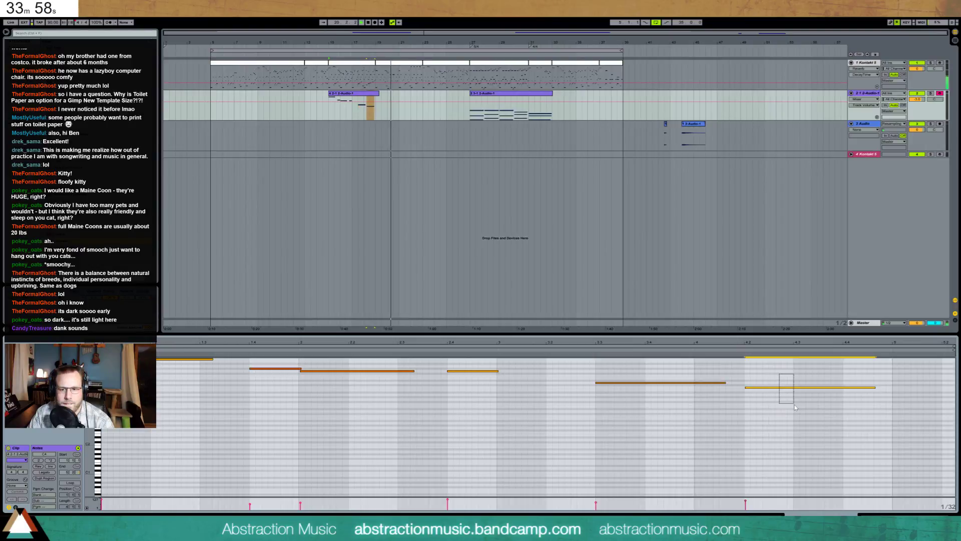
key(Right)
key(Right)
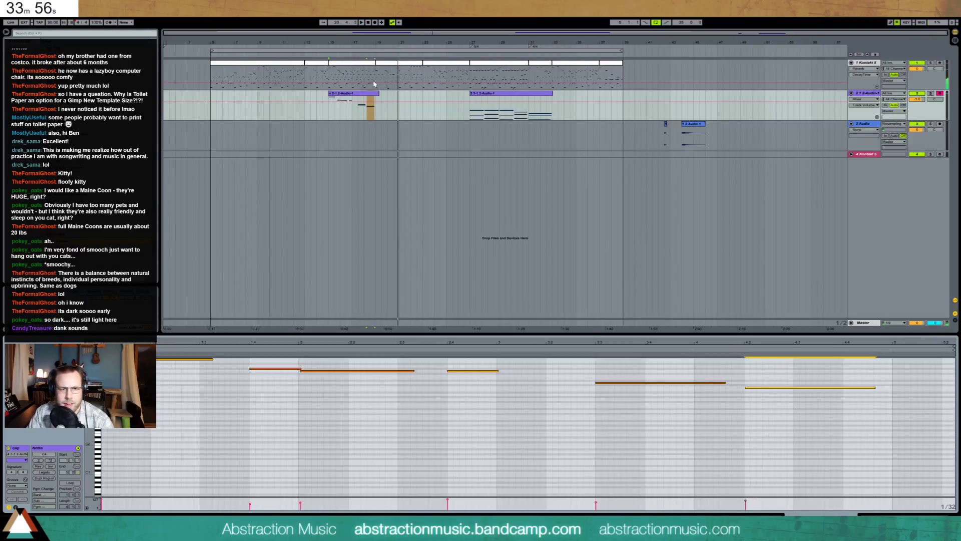
Delete the short melody clip and record a longer melody on the Sampler track from bar 15 to about bar 25
click(363, 94)
key(Delete)
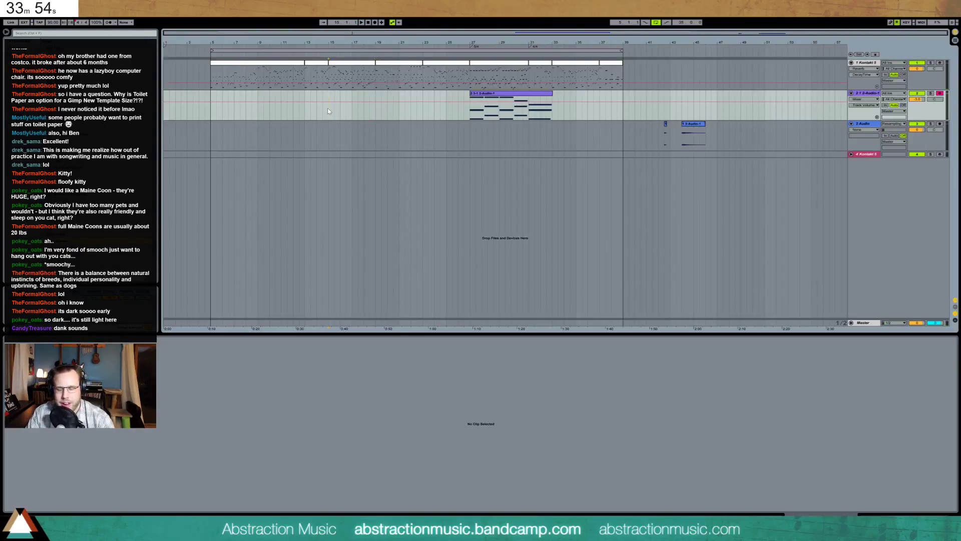
key(F9)
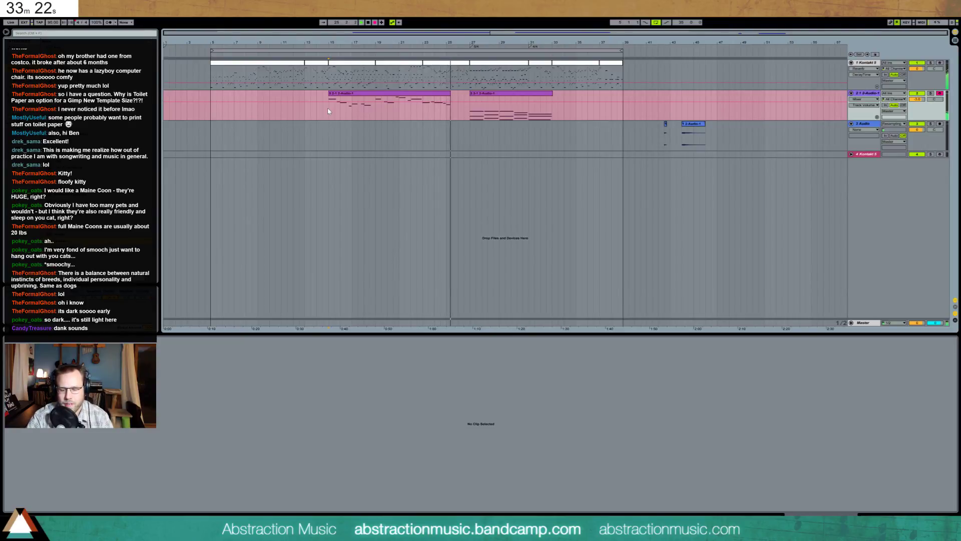
key(F9)
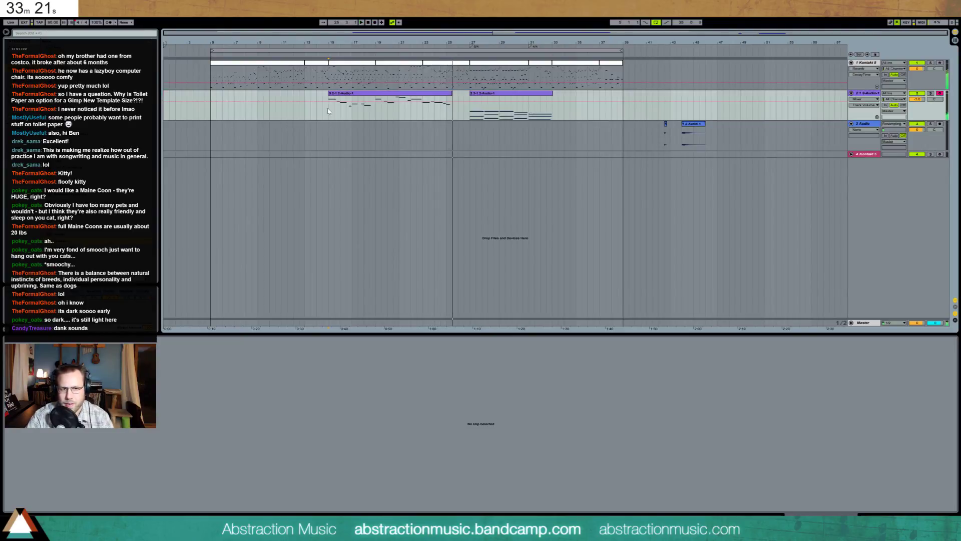
Extend the new melody clip to bar 27, then raise its last note by a semitone and lengthen it
click(431, 96)
click(897, 436)
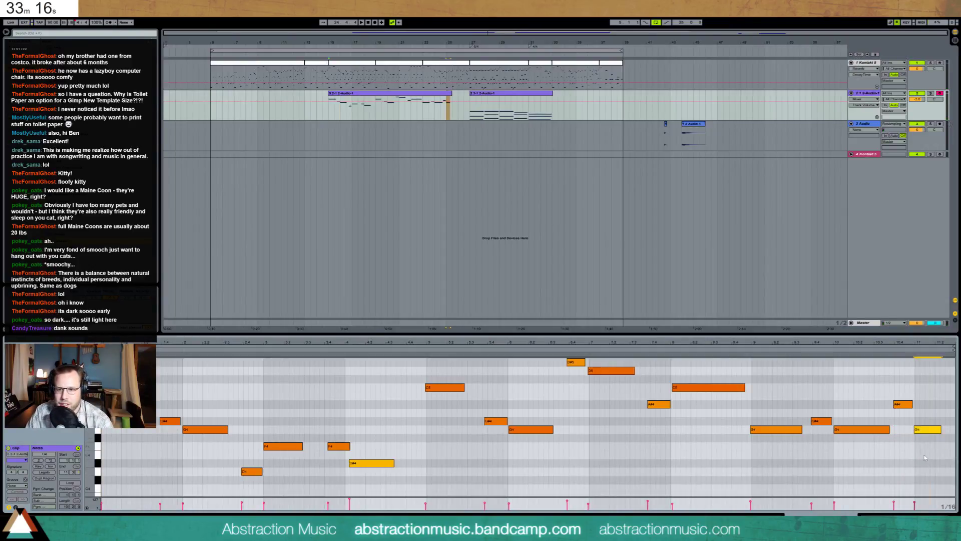
drag(452, 102, 472, 103)
drag(939, 341, 847, 346)
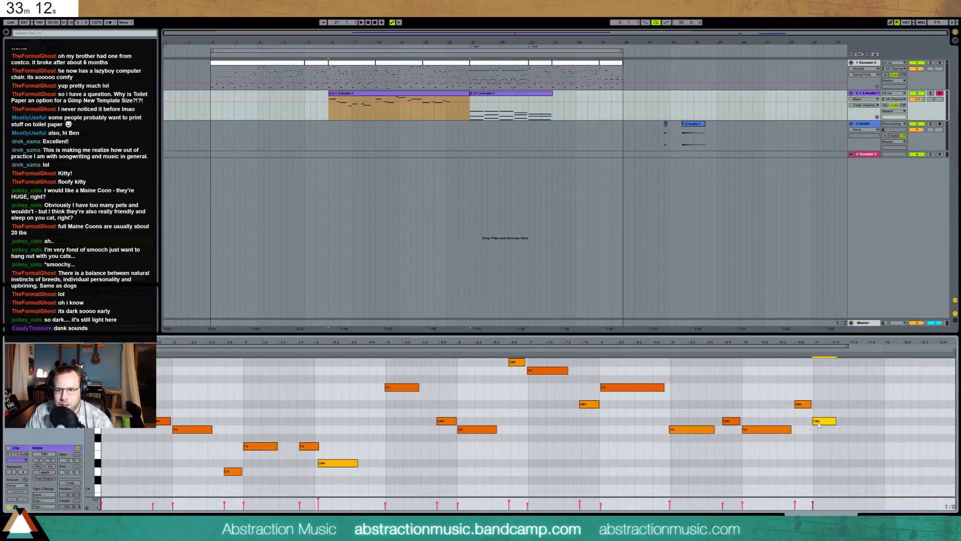
drag(823, 409, 831, 443)
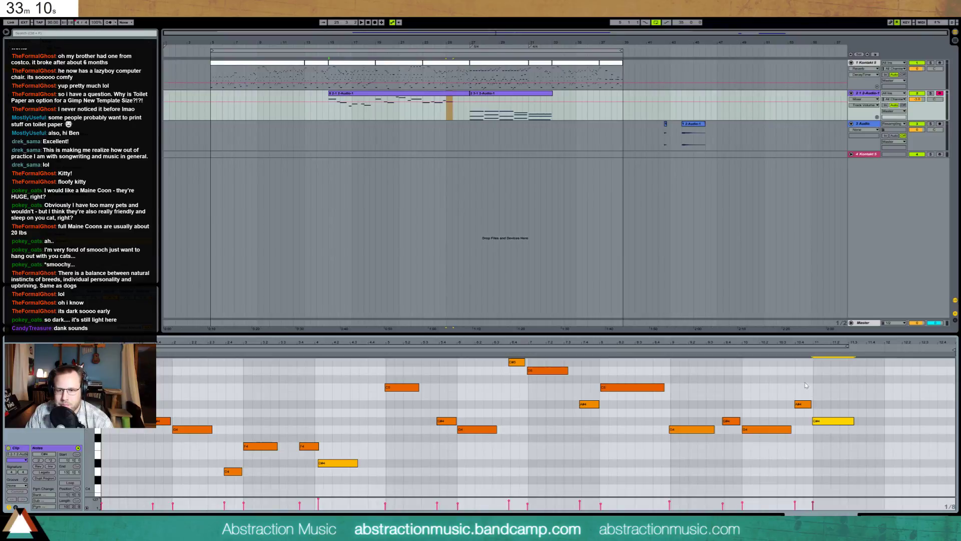
Duplicate the melody's earlier two-note figure after its last note and add one more note at the clip's end
drag(806, 385, 841, 430)
drag(729, 405, 786, 434)
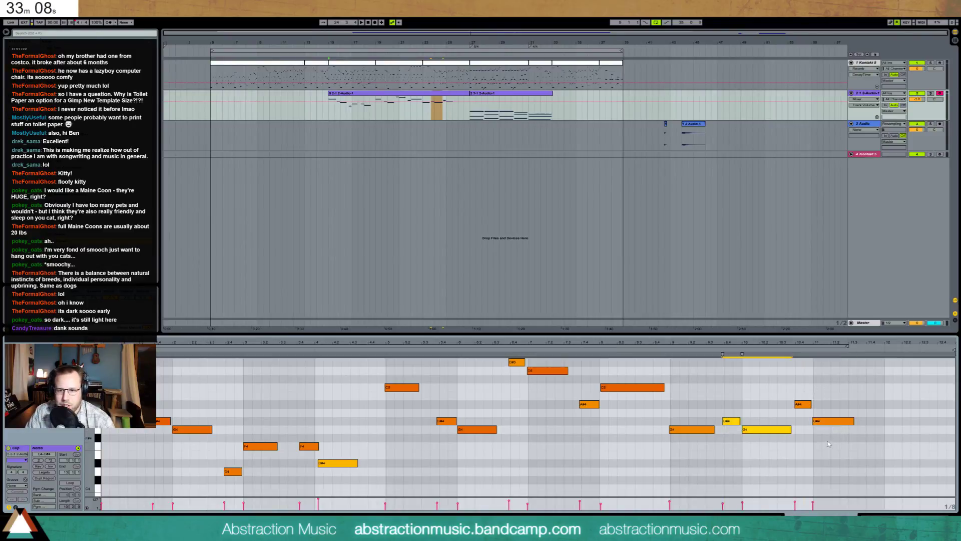
key(ctrl+d)
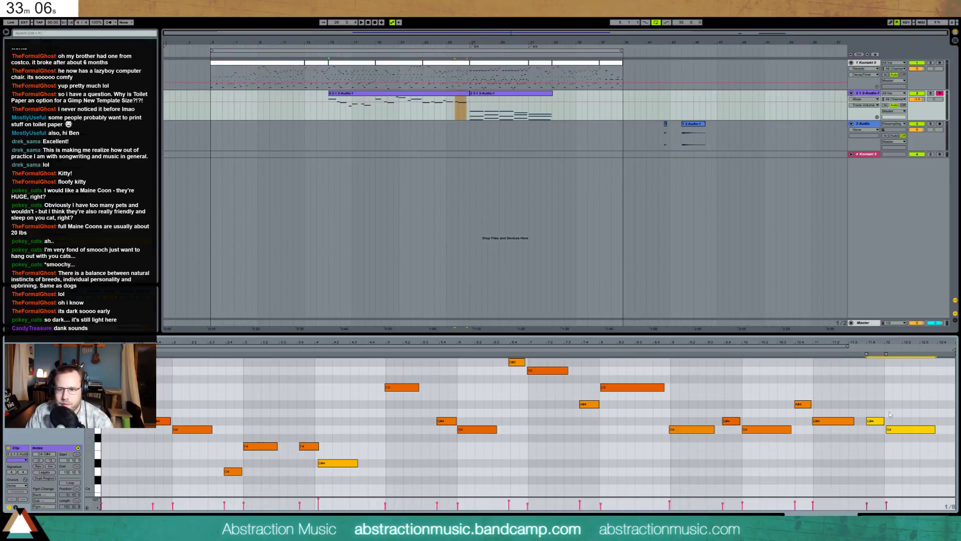
key(ctrl+d)
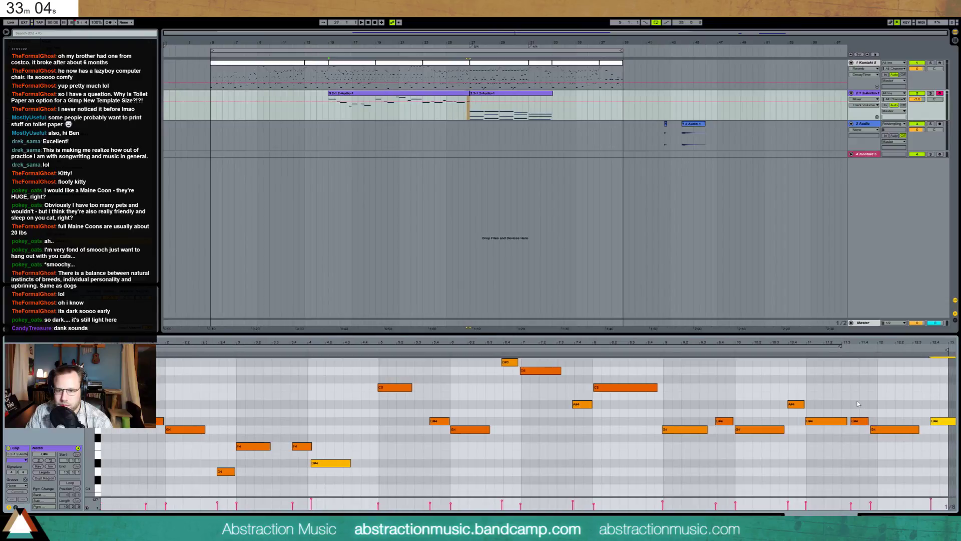
click(943, 421)
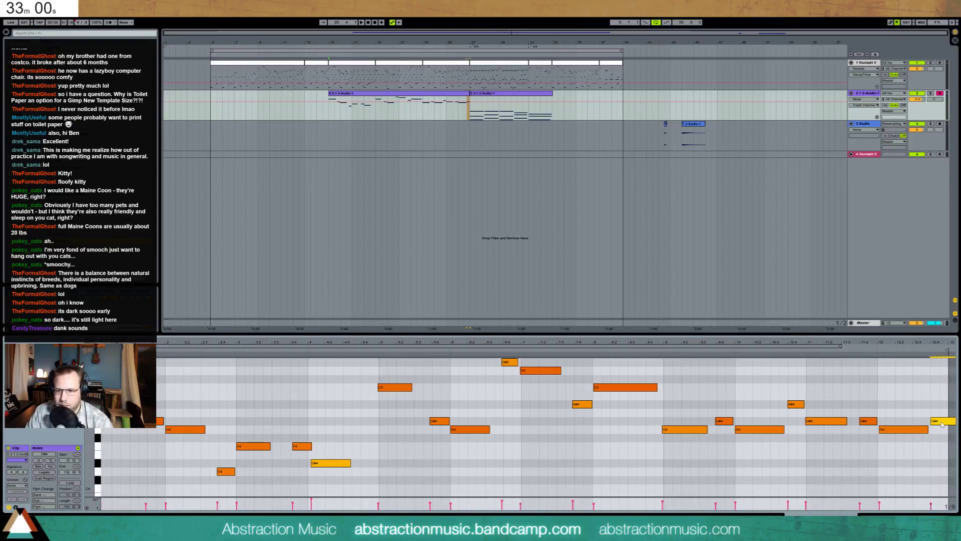
Transpose all notes of the bar 27 chord clip up an octave and adjust the Sampler track's panning during playback
key(space)
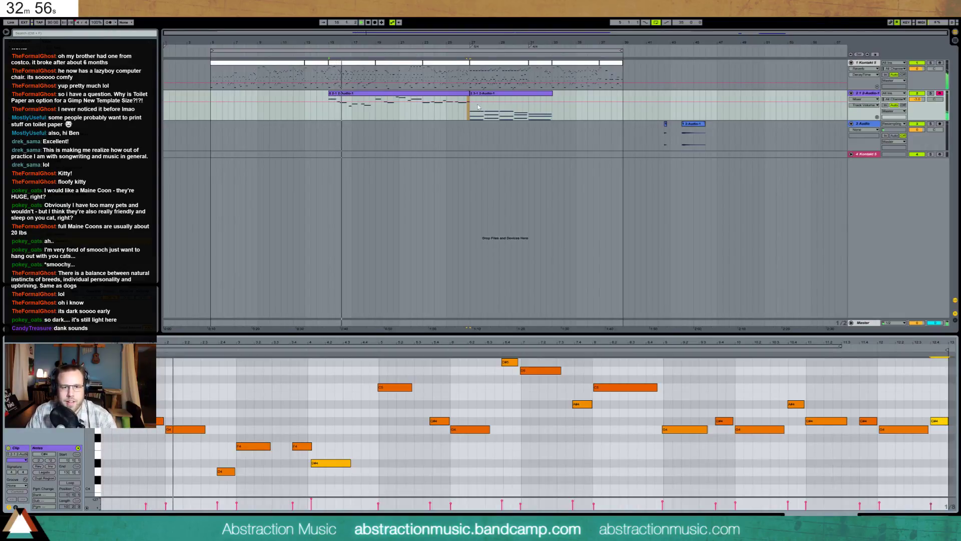
click(505, 112)
key(ctrl+a)
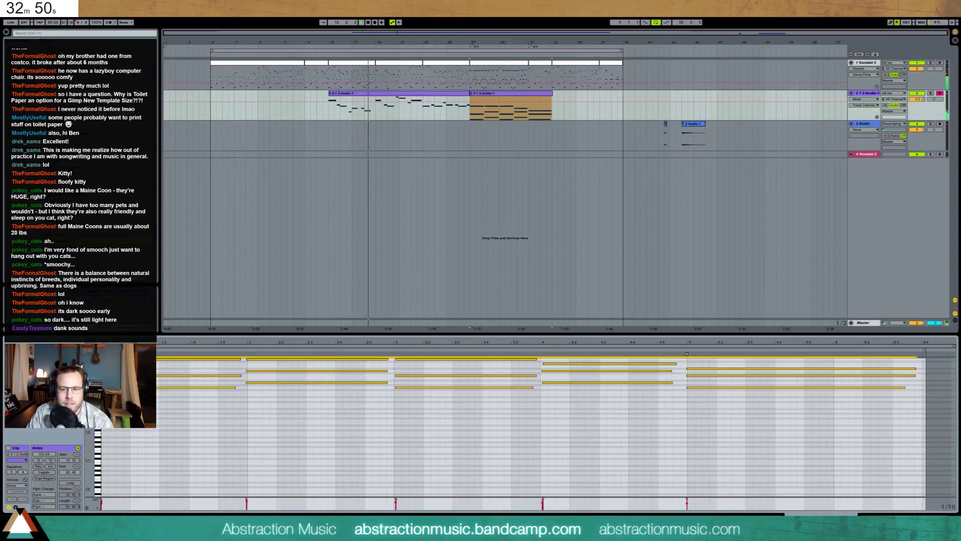
key(shift+Tab)
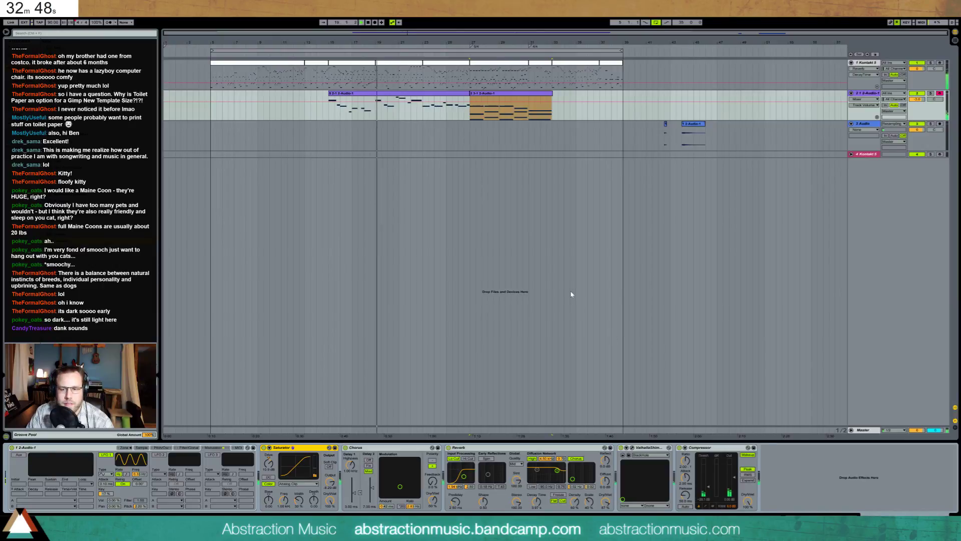
drag(935, 99, 935, 88)
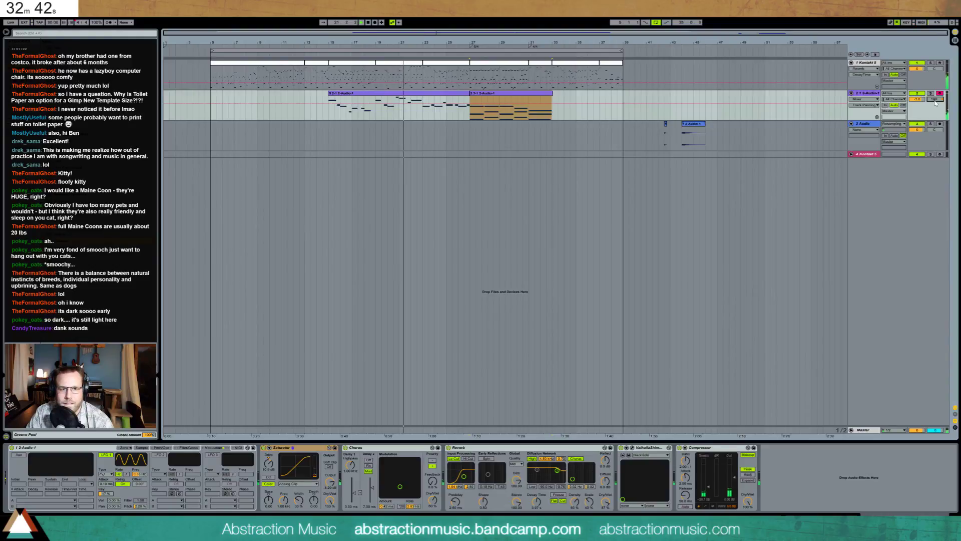
Move the melody's two-note figure around the clip's bar 7 earlier, shorten its first note and lengthen its second
double_click(441, 108)
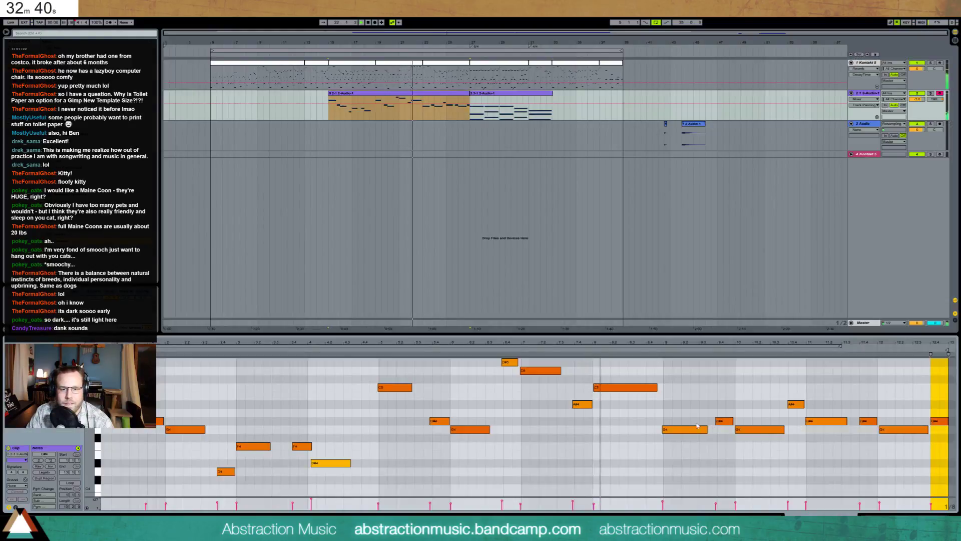
drag(582, 378, 614, 421)
key(Left)
key(Left)
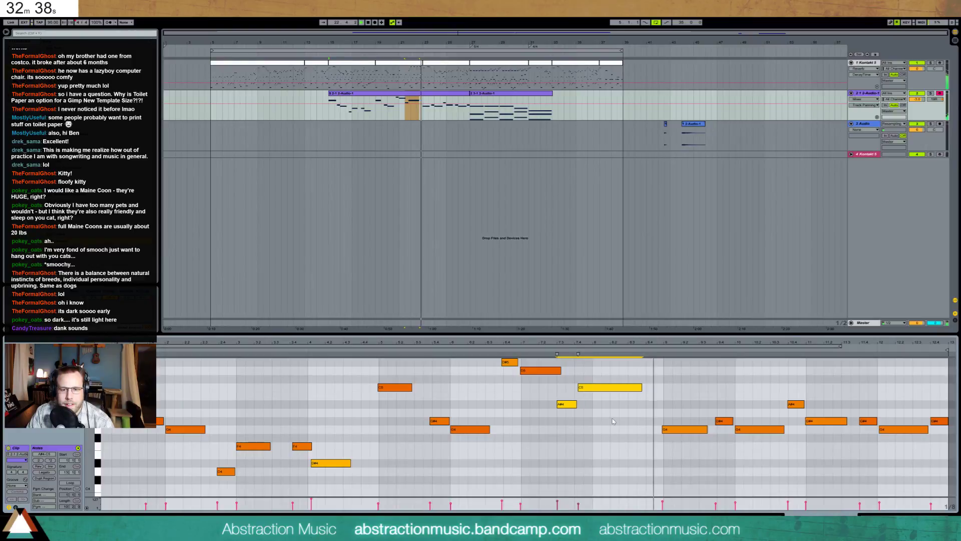
key(Left)
drag(556, 404, 564, 404)
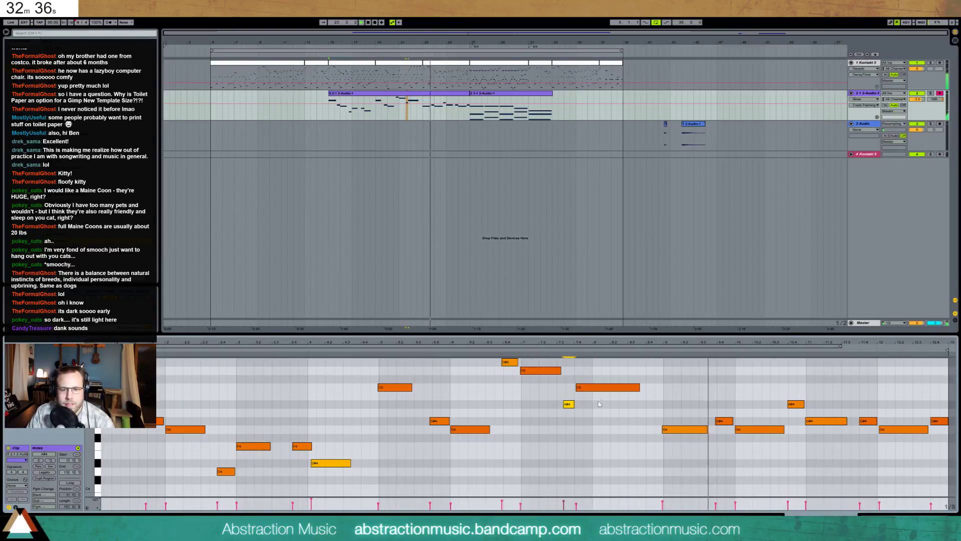
drag(639, 387, 657, 387)
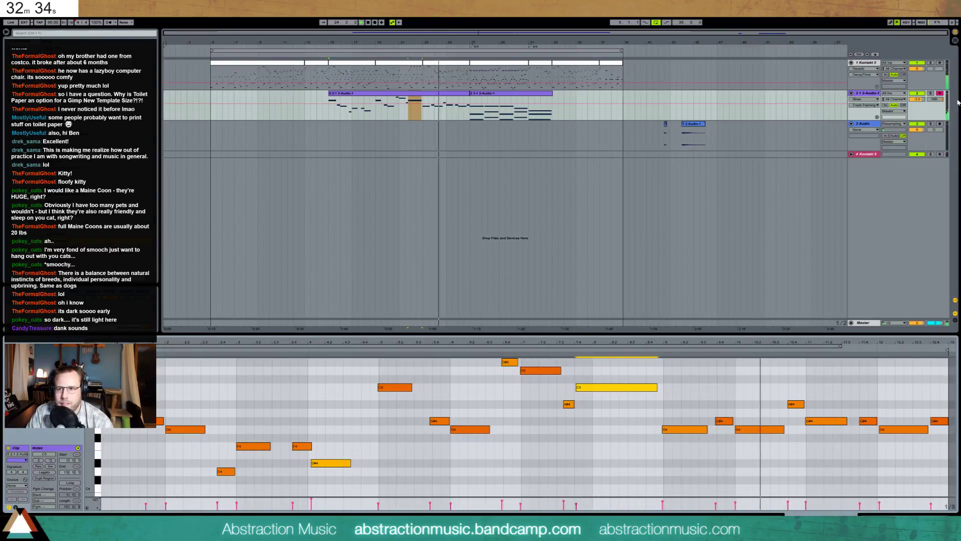
Lower the Sampler track's volume slightly and drop the melody's two notes around bar 25 to lower pitches
drag(917, 99, 917, 110)
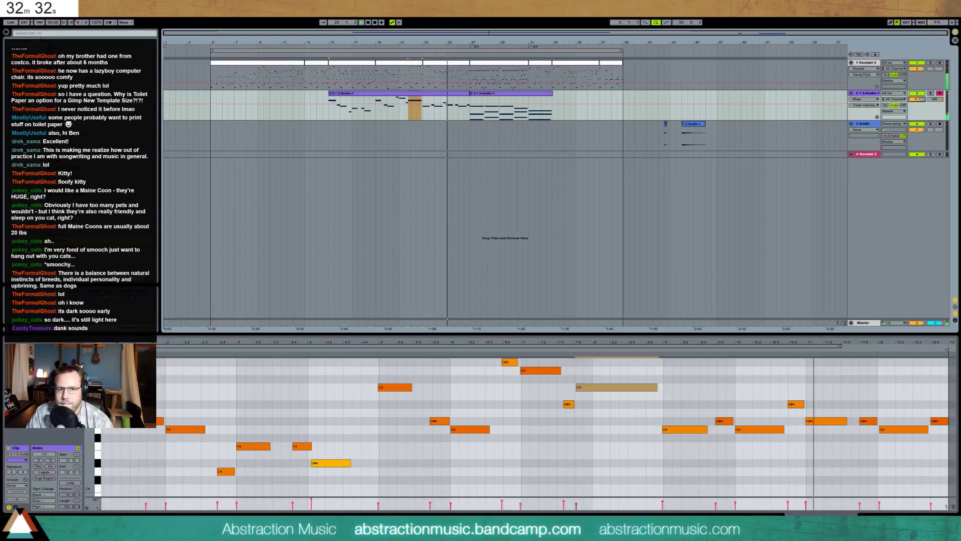
click(828, 421)
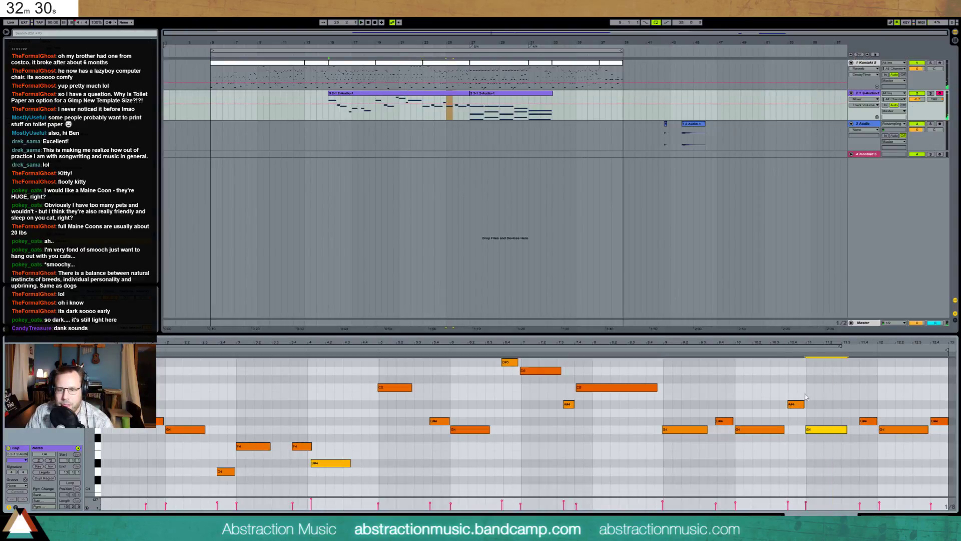
drag(793, 391, 800, 418)
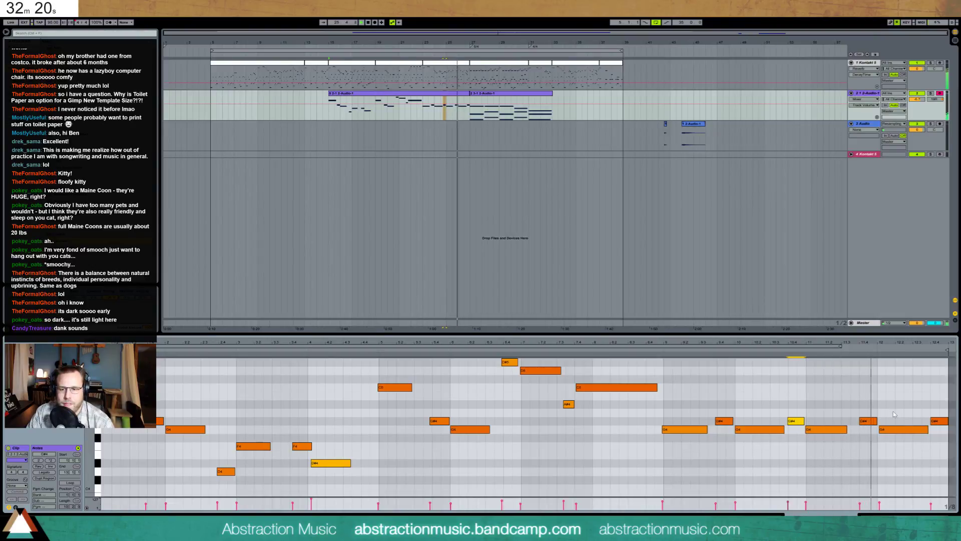
click(900, 429)
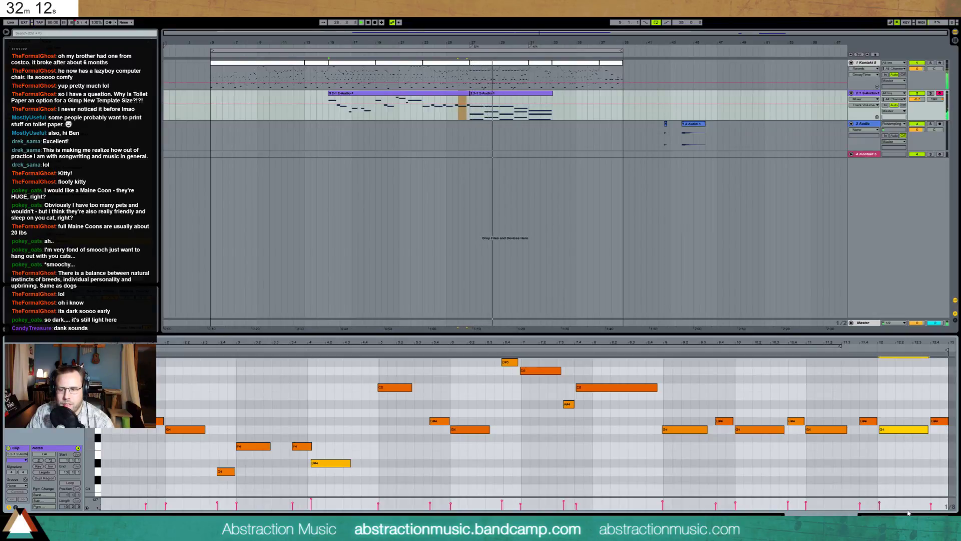
Copy the melody clip to bar 34, right after the chord clip, and cut off the part beyond about bar 39
key(shift+Tab)
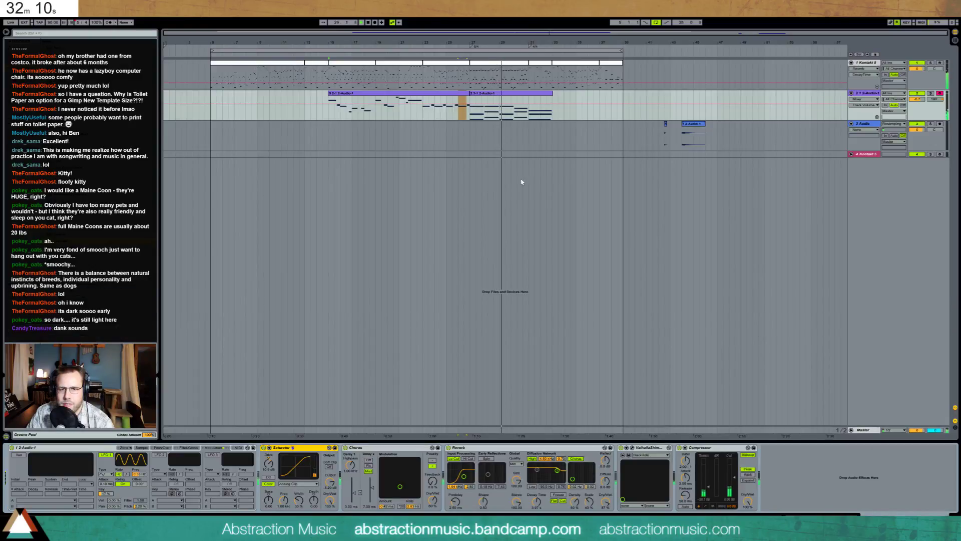
click(443, 93)
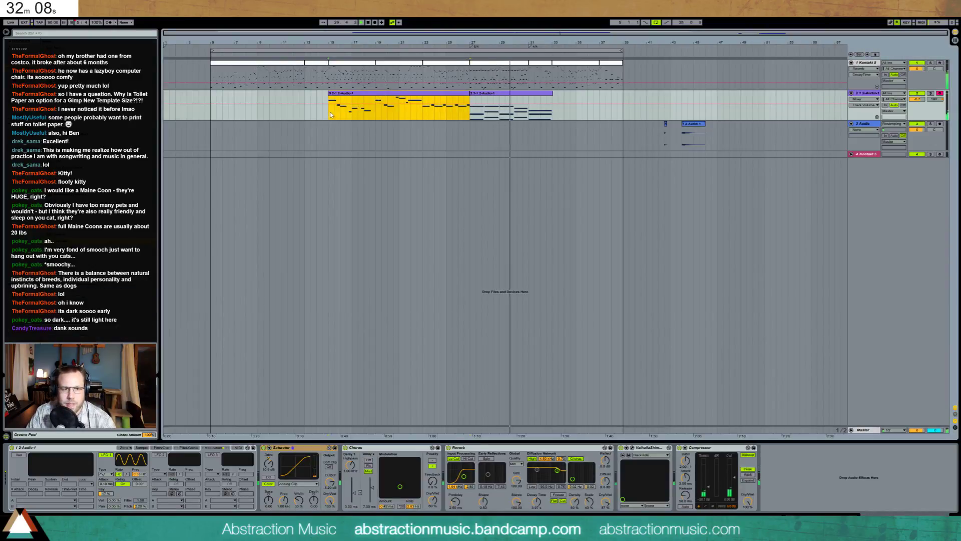
click(553, 107)
key(ctrl+v)
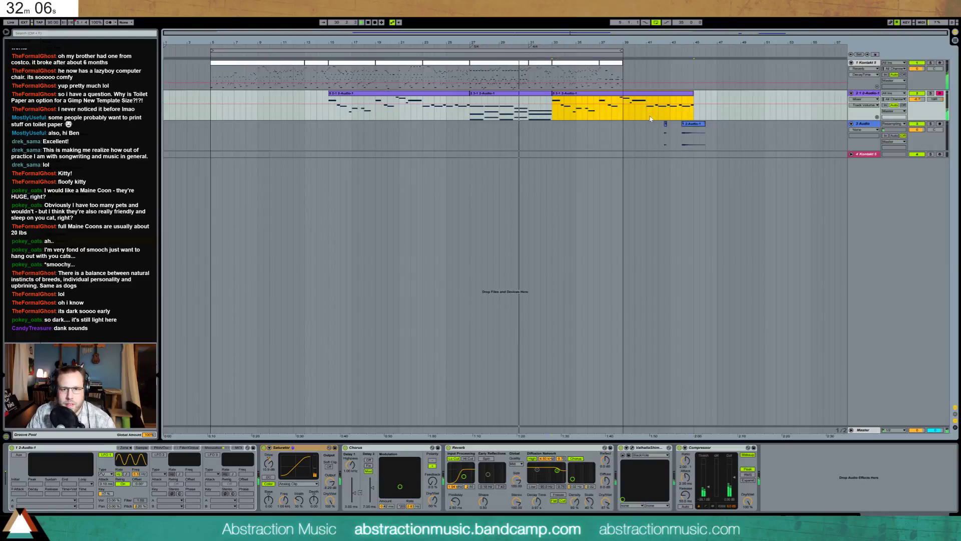
click(618, 117)
drag(618, 116, 699, 108)
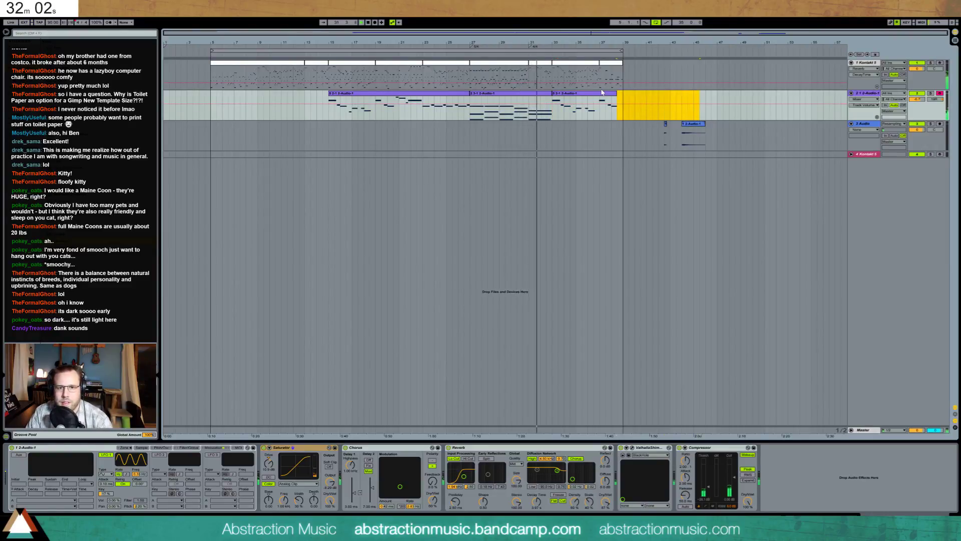
Delete the notes past the end of the bar 34 melody copy and extend that clip to the end of the piece
click(608, 95)
double_click(610, 95)
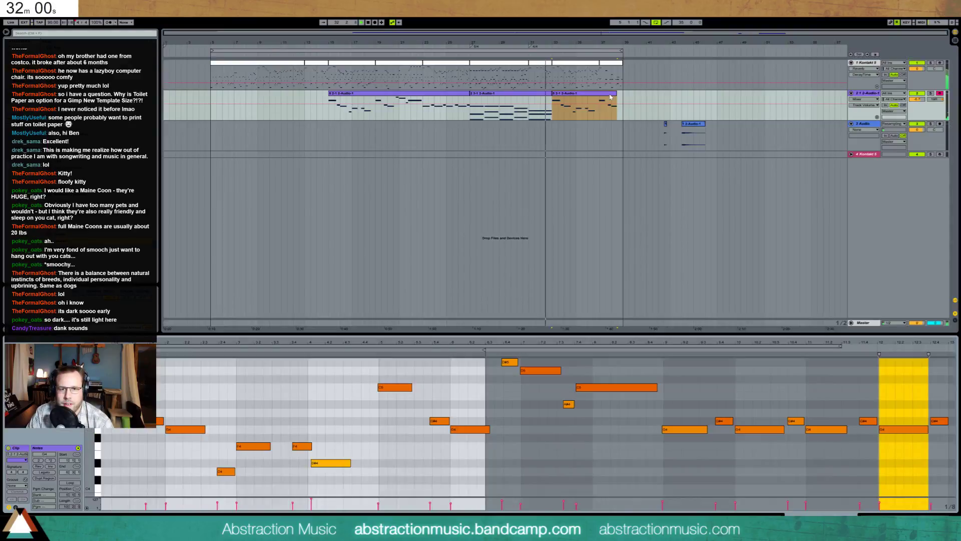
drag(484, 357, 864, 423)
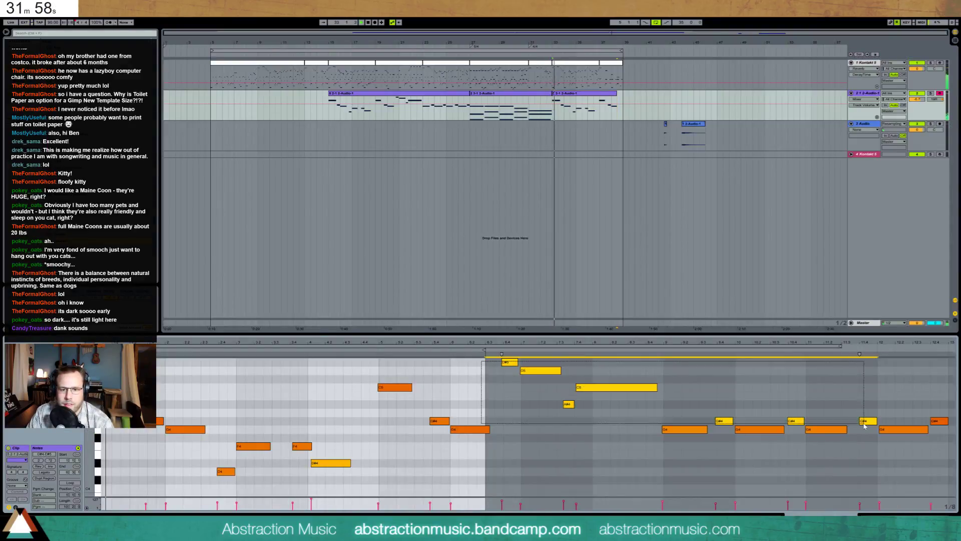
key(Delete)
drag(682, 404, 942, 451)
key(Delete)
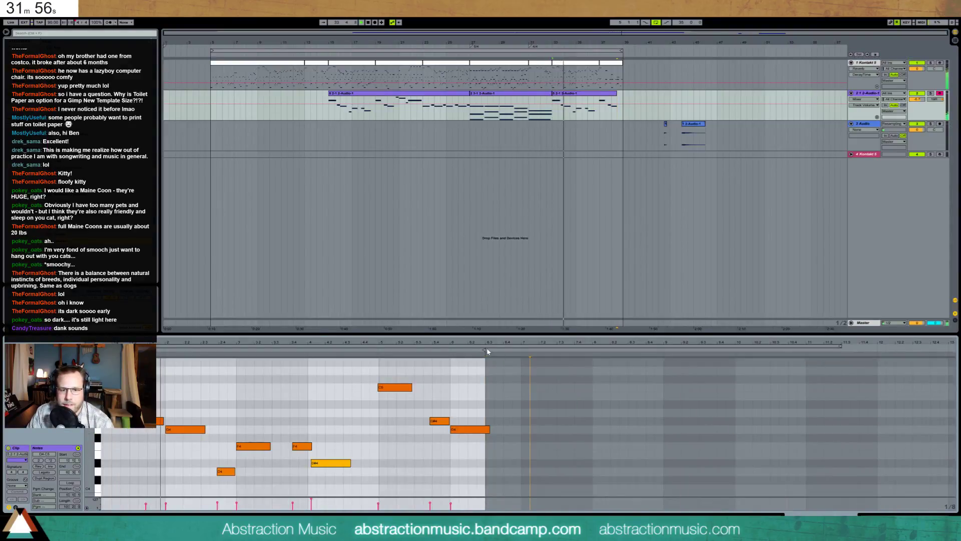
drag(484, 349, 520, 350)
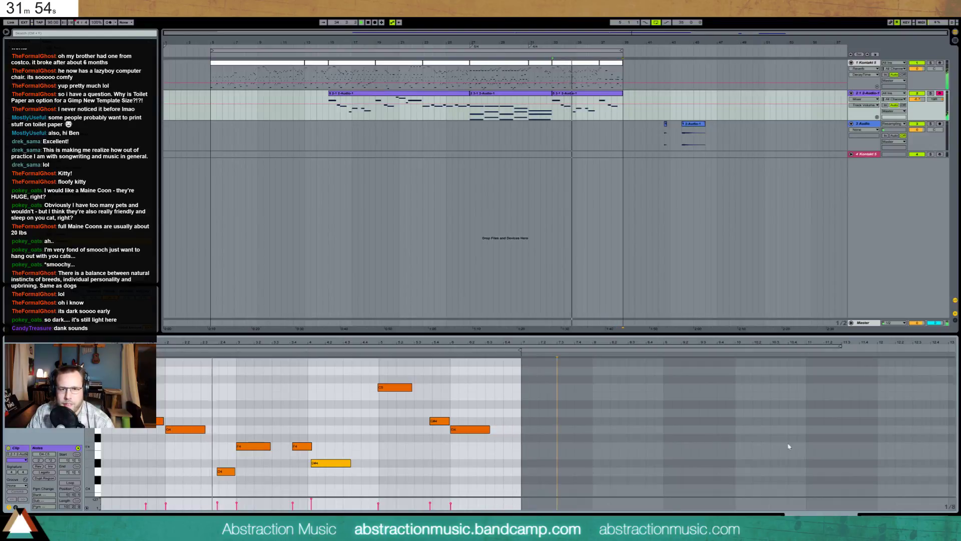
Lower the Reverb's decay time and adjust size, feedback, high cut and mod rate in ValhallaShimmer
key(shift+Tab)
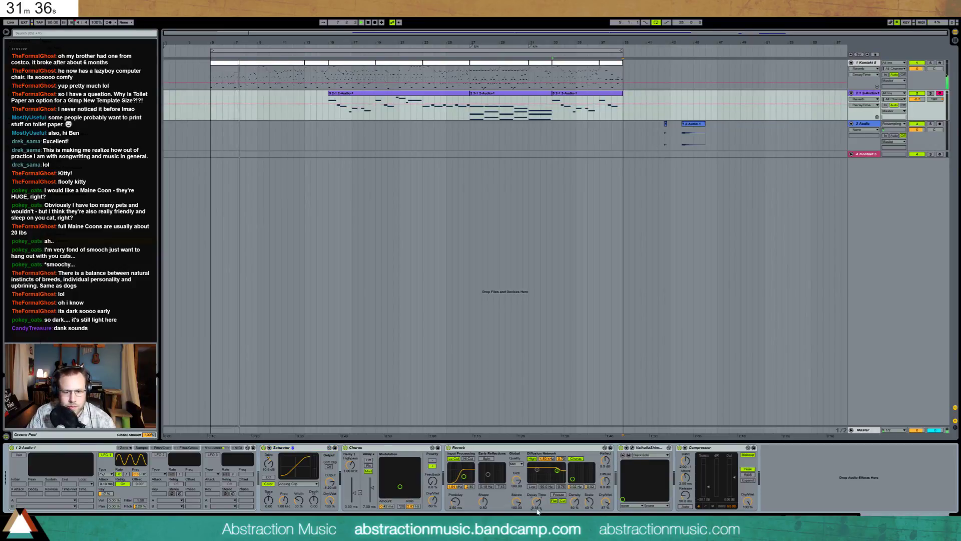
drag(545, 506, 545, 531)
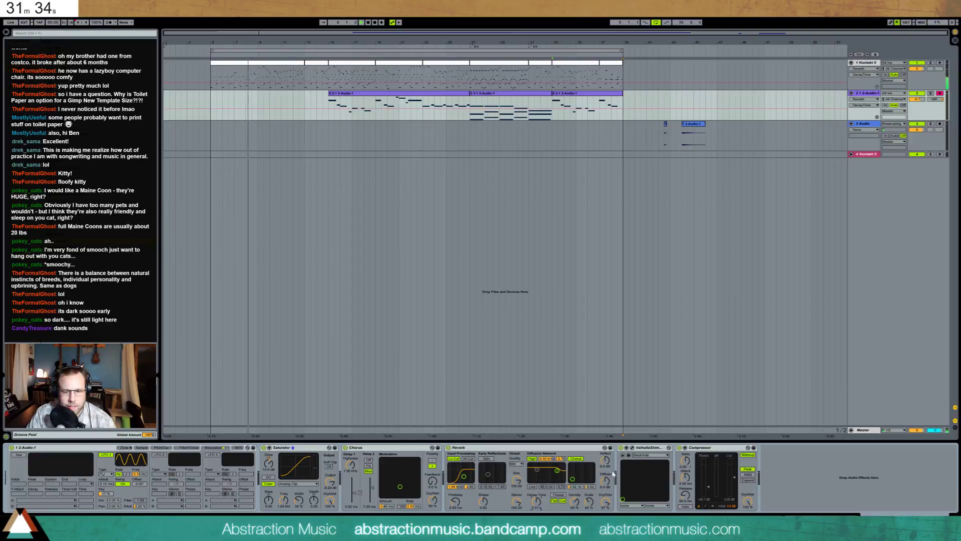
click(632, 448)
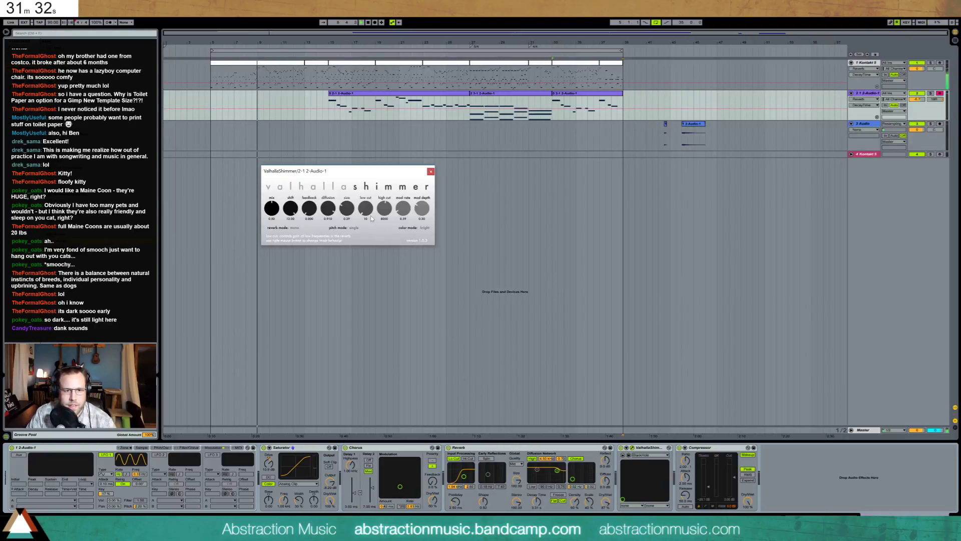
drag(346, 215, 303, 201)
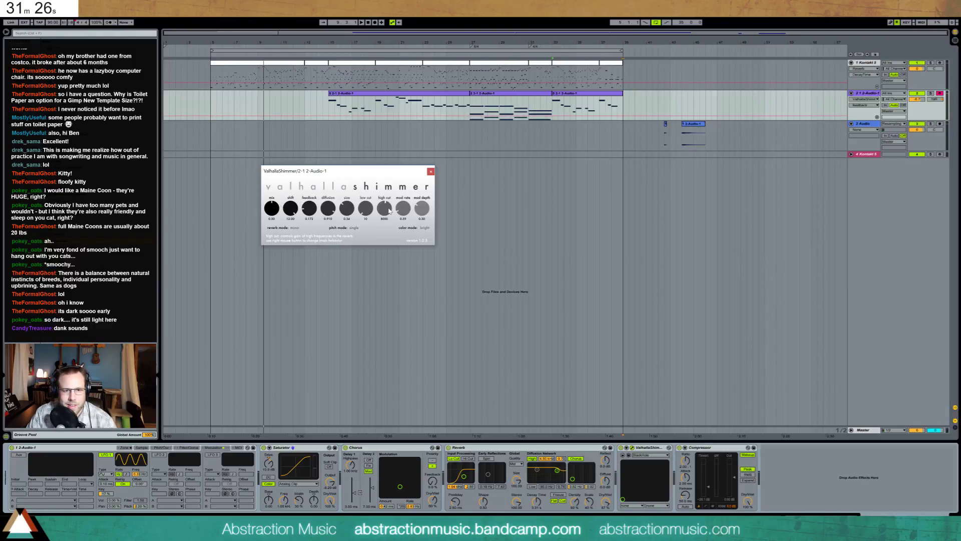
drag(389, 211, 403, 210)
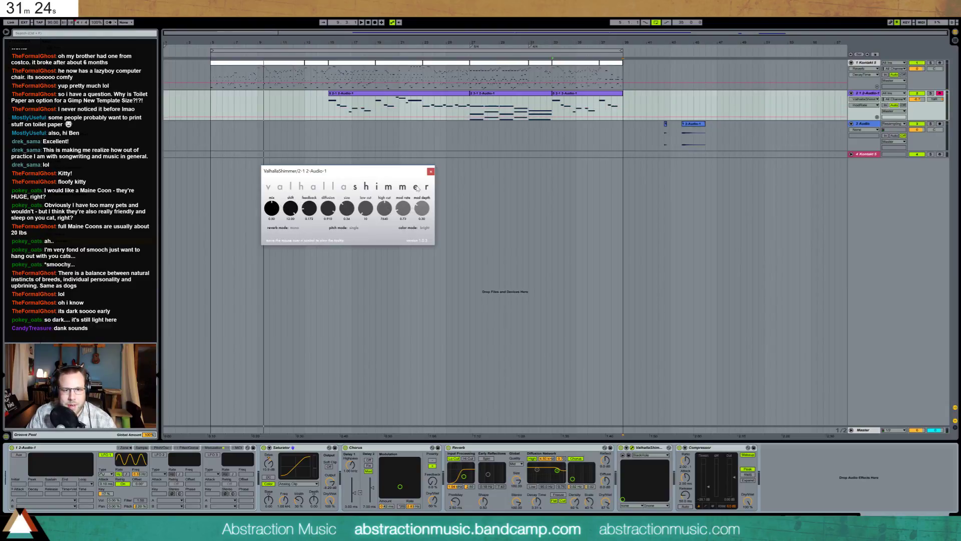
click(430, 173)
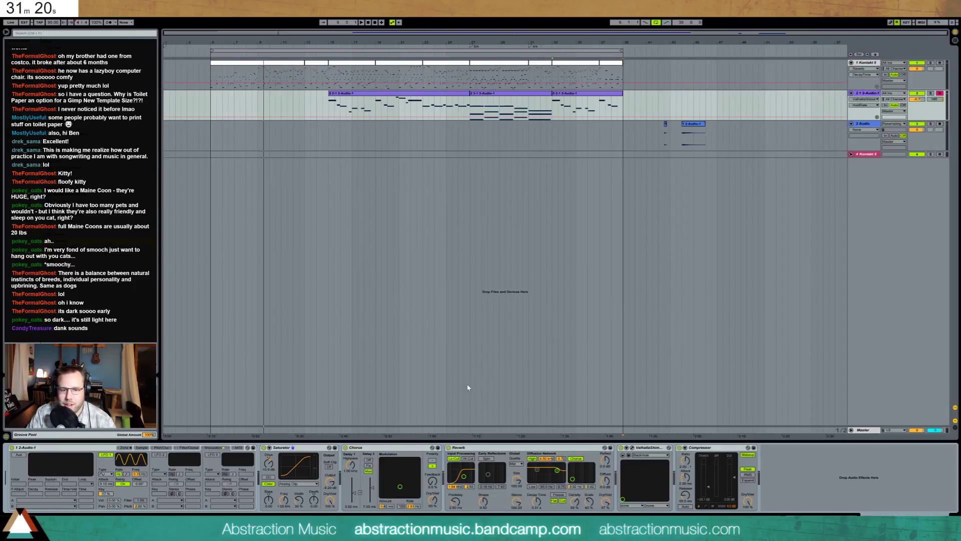
key(alt+Tab)
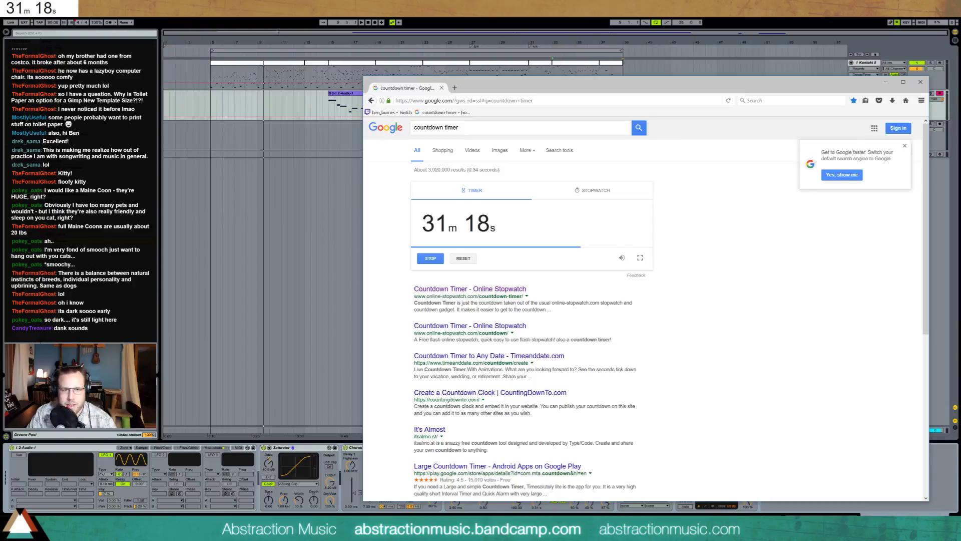
key(alt+Tab)
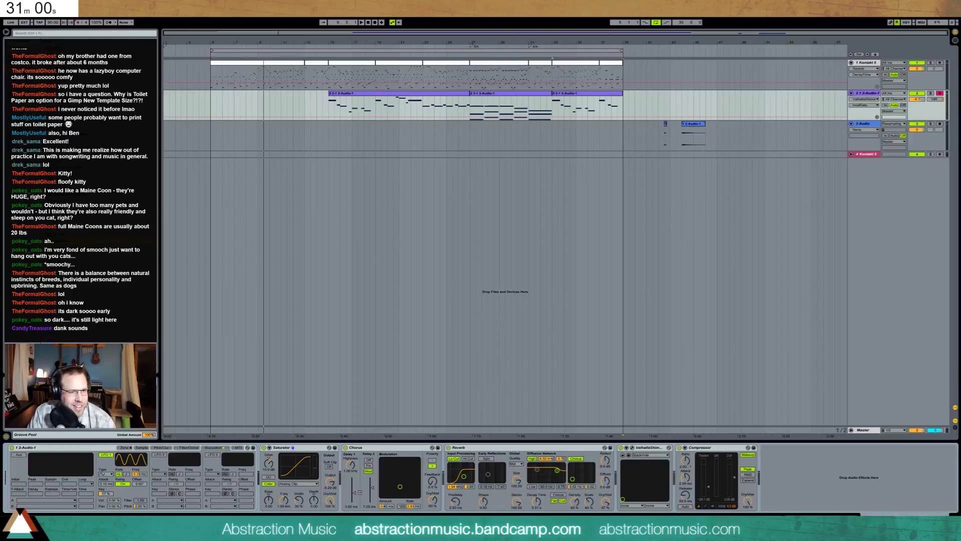
Play the piece from its start, delete the 3-Audio resampling track and arm the remaining empty Kontakt 5 track for recording
click(210, 78)
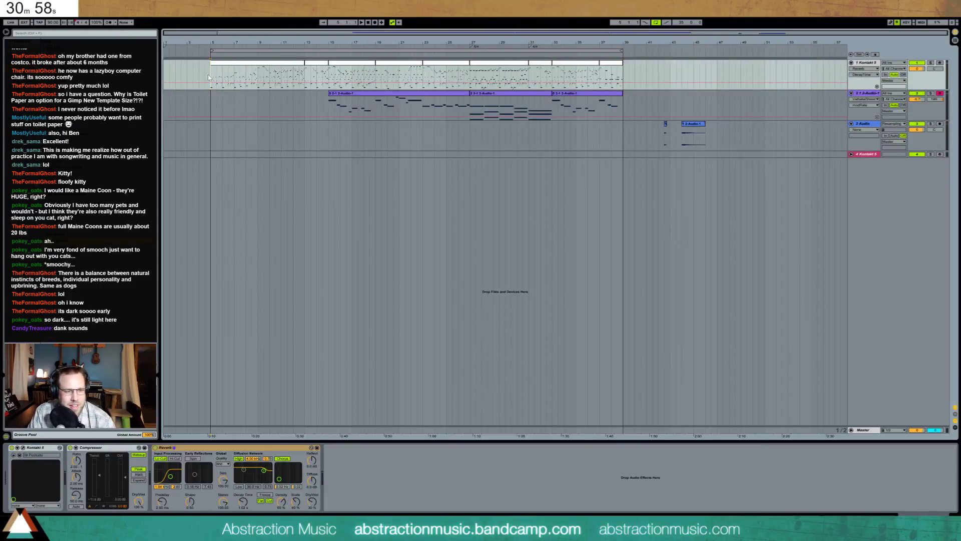
key(space)
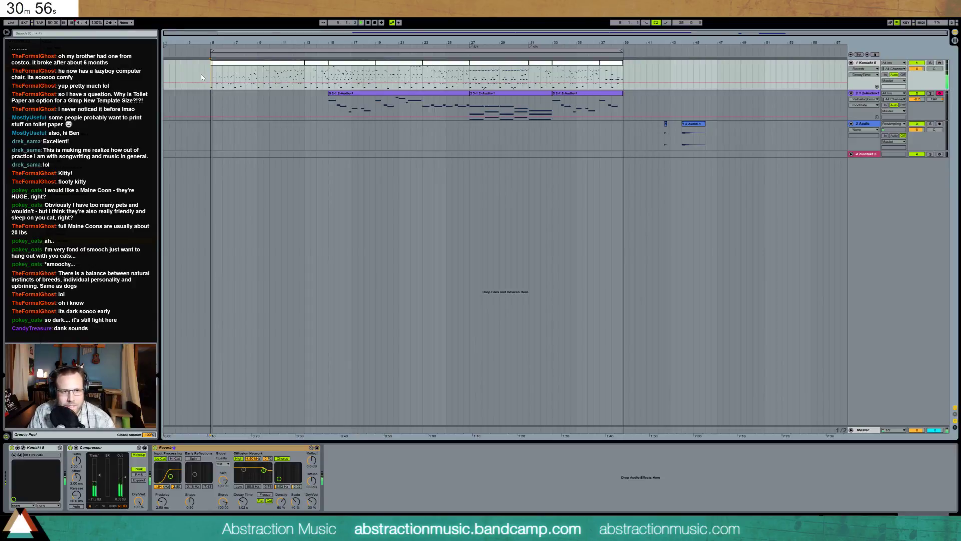
click(652, 134)
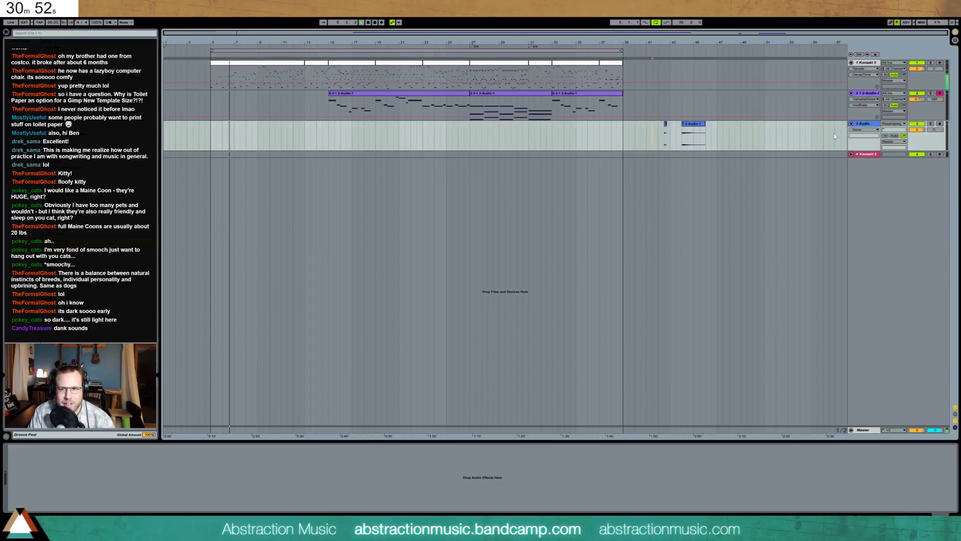
click(863, 125)
key(Delete)
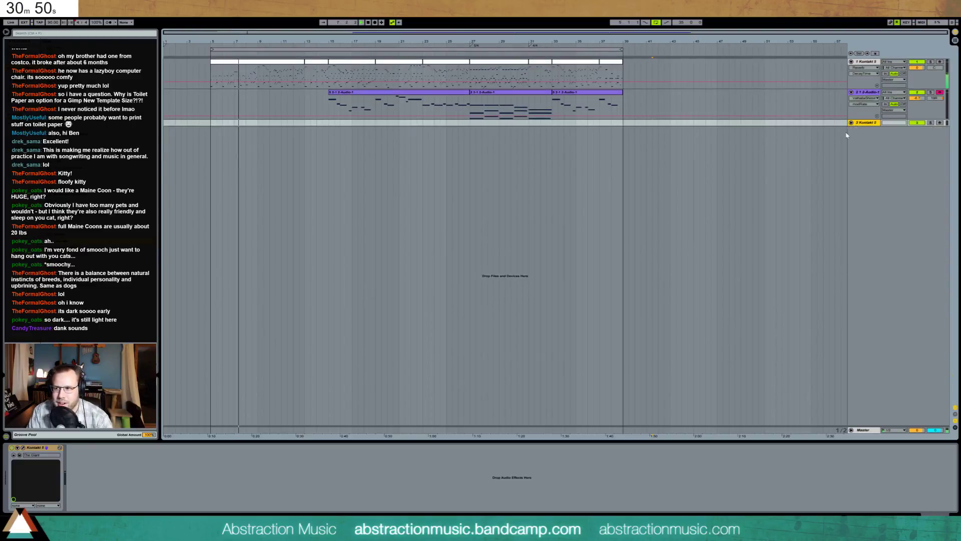
click(940, 123)
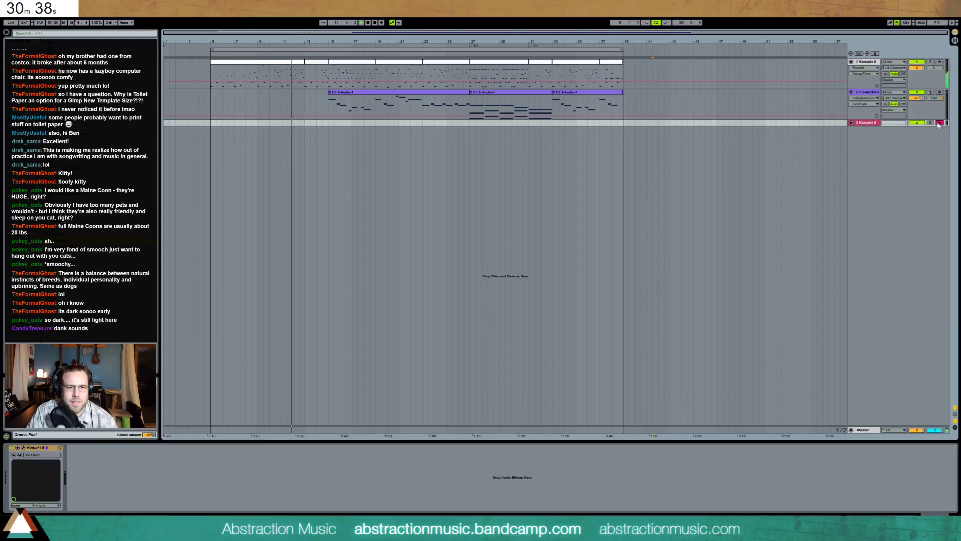
Extend the first melody clip's start one bar earlier and add an A#4 pickup note before its opening note
click(430, 94)
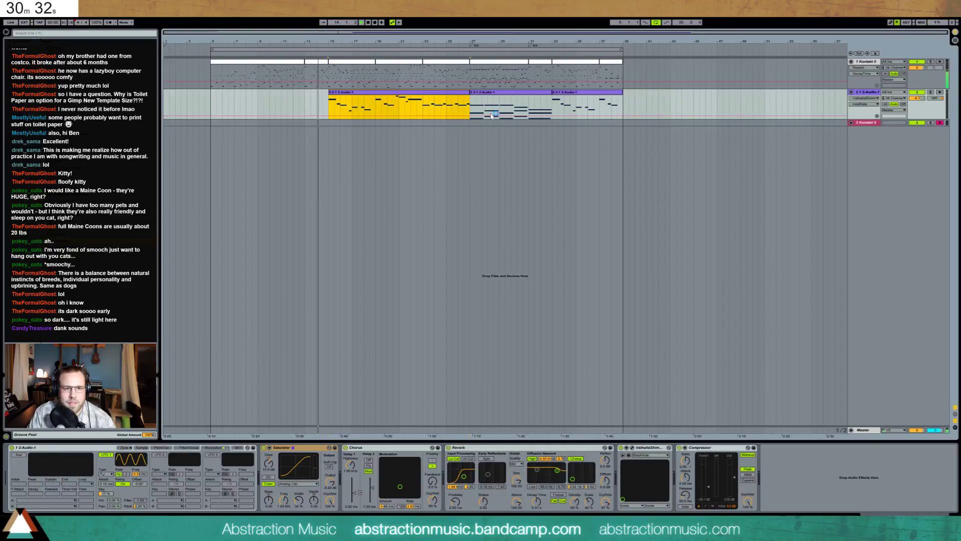
drag(329, 103, 317, 102)
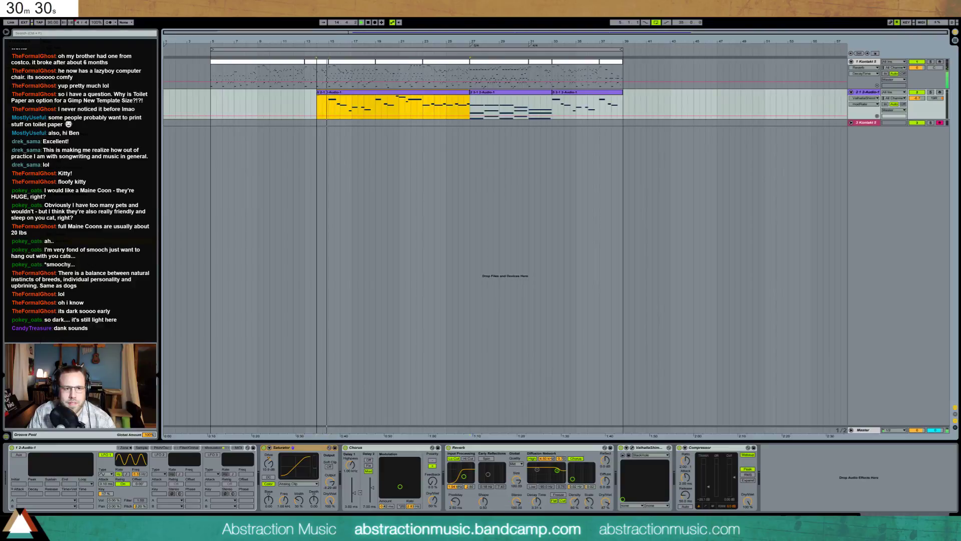
key(shift+Tab)
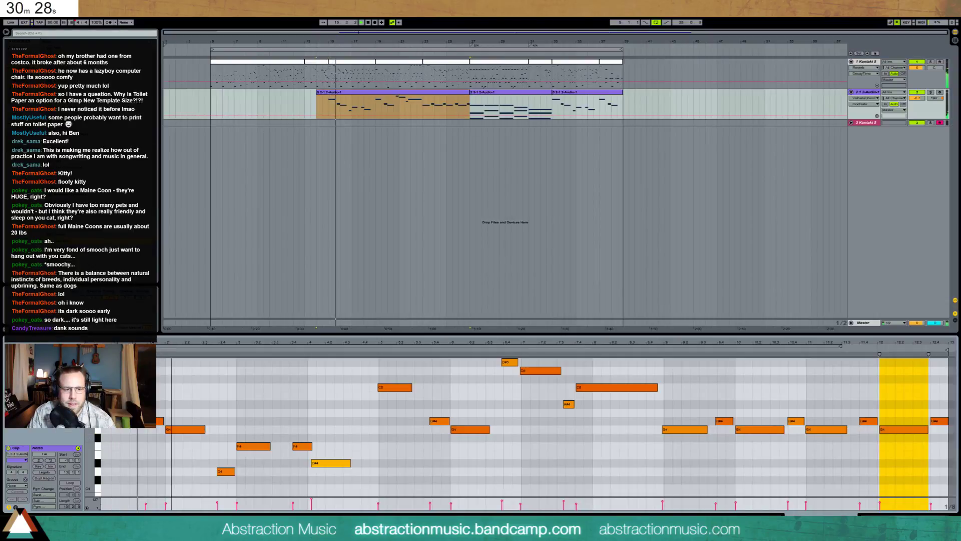
drag(350, 342, 403, 340)
click(134, 456)
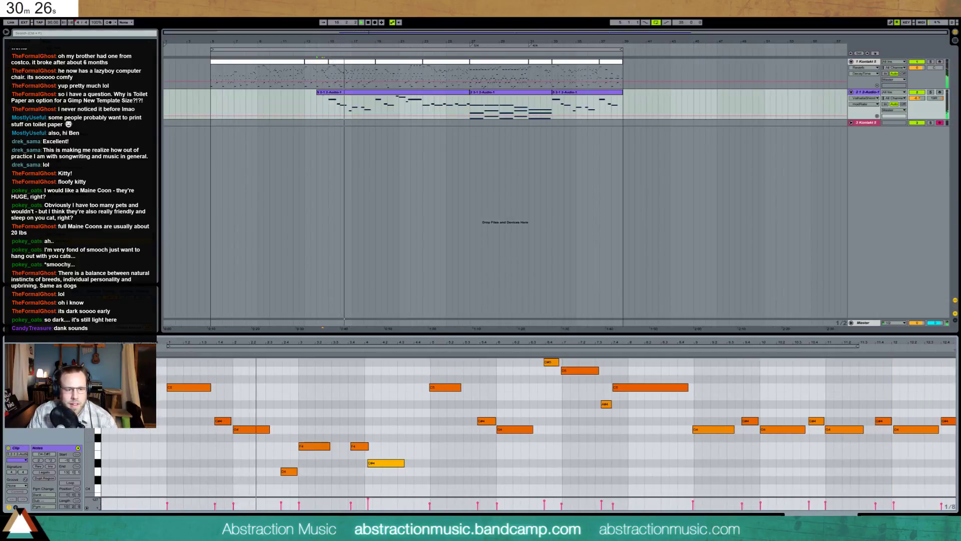
double_click(161, 404)
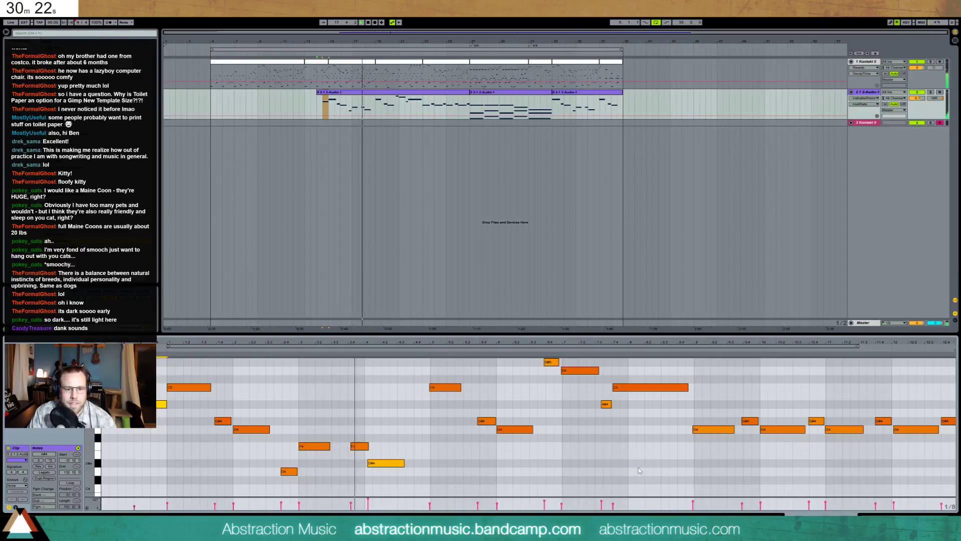
Nudge the two-note figure around the clip's bar 4 and the short G#4 before bar 11 slightly earlier
drag(345, 440, 391, 477)
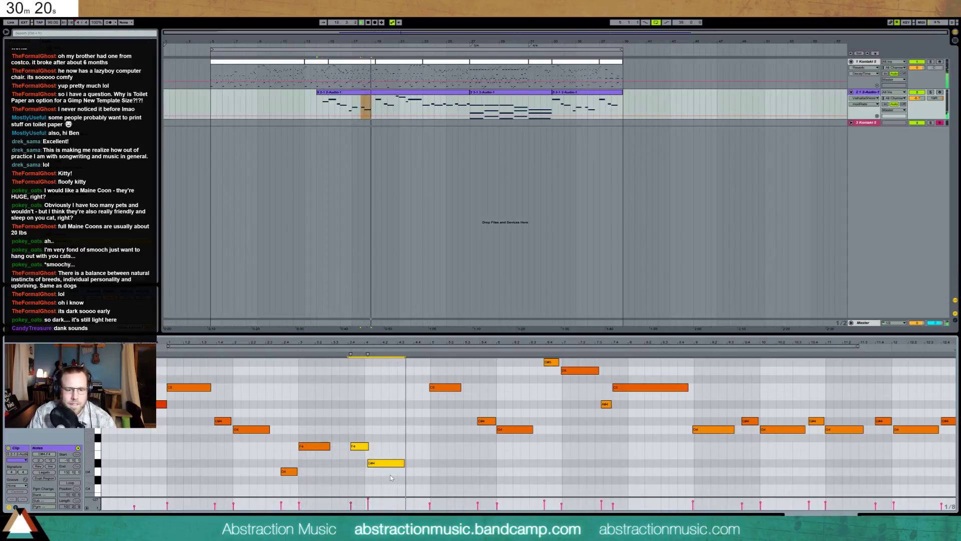
key(Left)
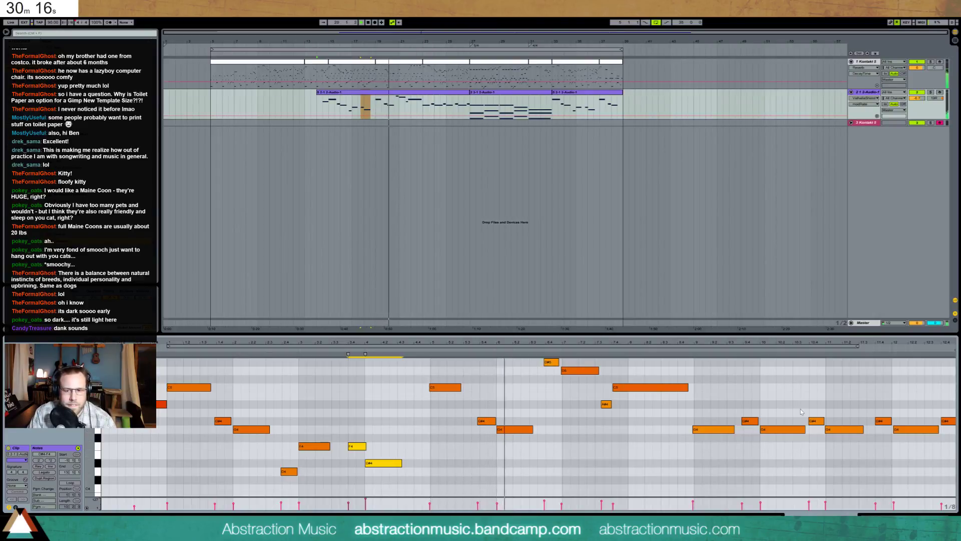
drag(804, 412, 819, 434)
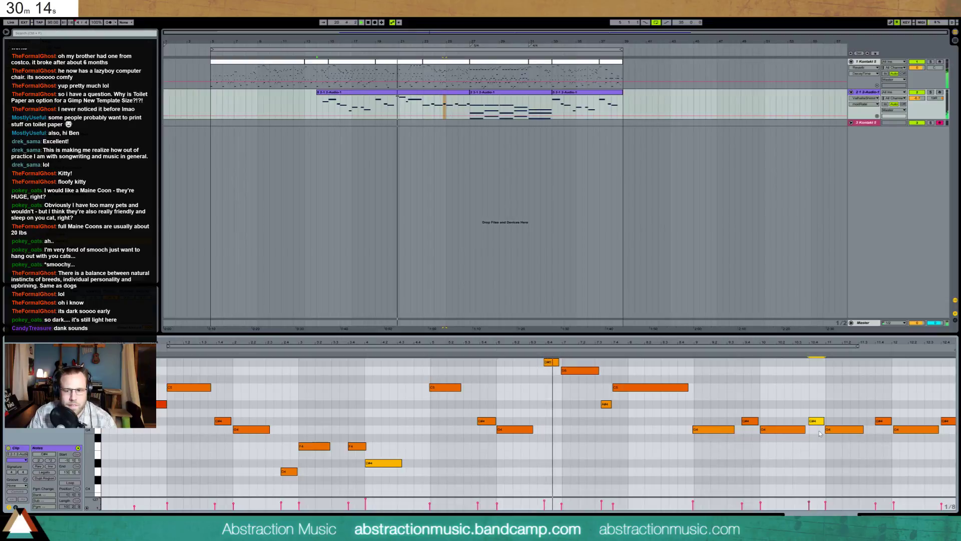
key(Up)
key(Up)
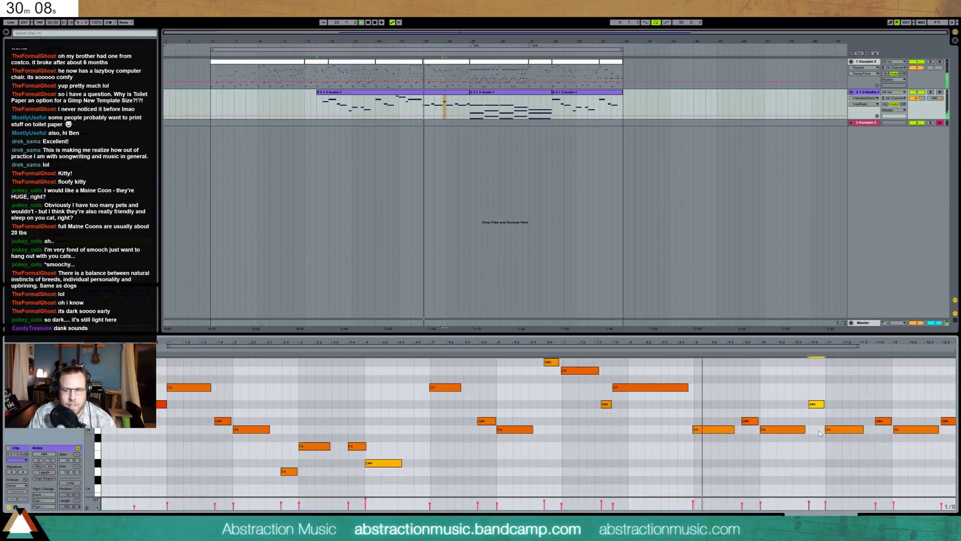
key(Down)
key(Down)
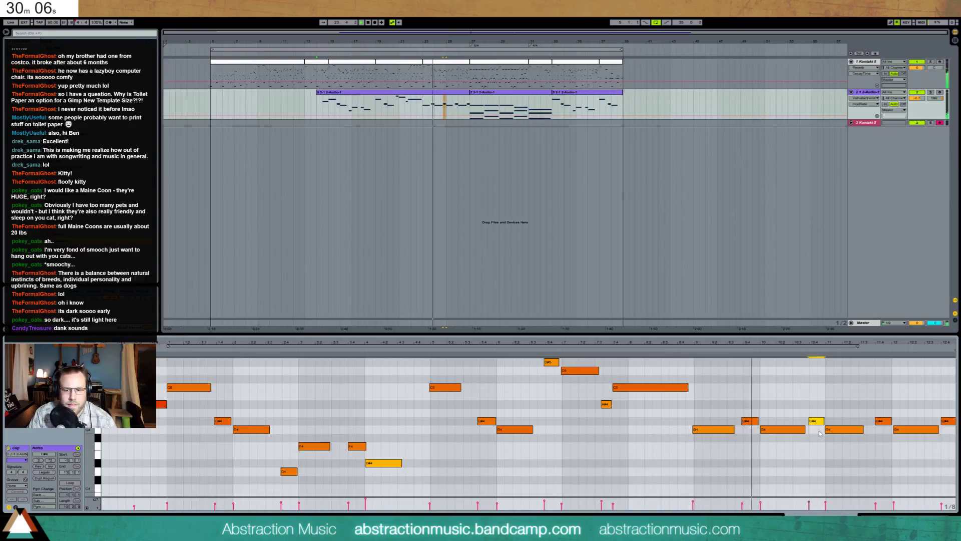
key(Left)
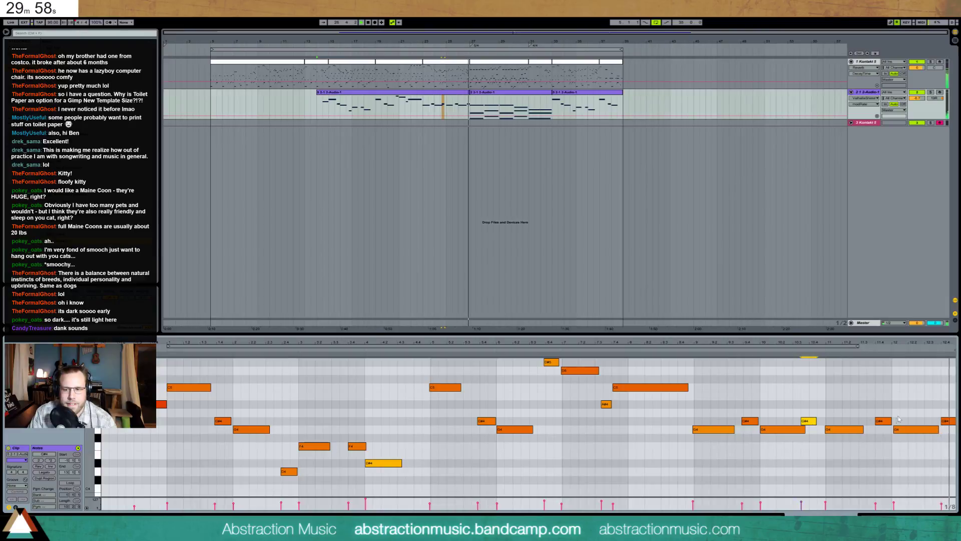
Raise the long G4 note at the melody clip's bar 12 to A#4 and adjust the Sampler track's volume
drag(906, 413, 911, 441)
key(Up)
key(Up)
key(Up)
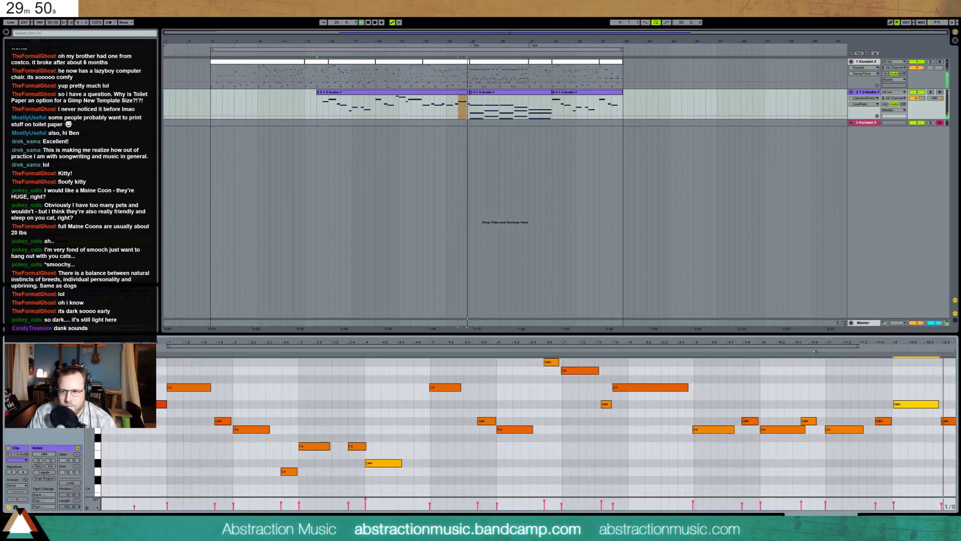
key(shift+Tab)
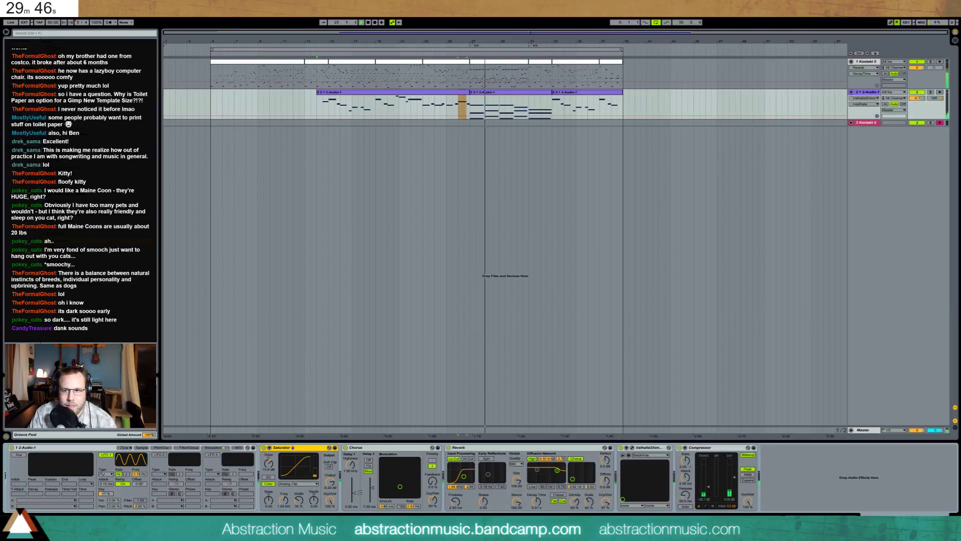
click(917, 98)
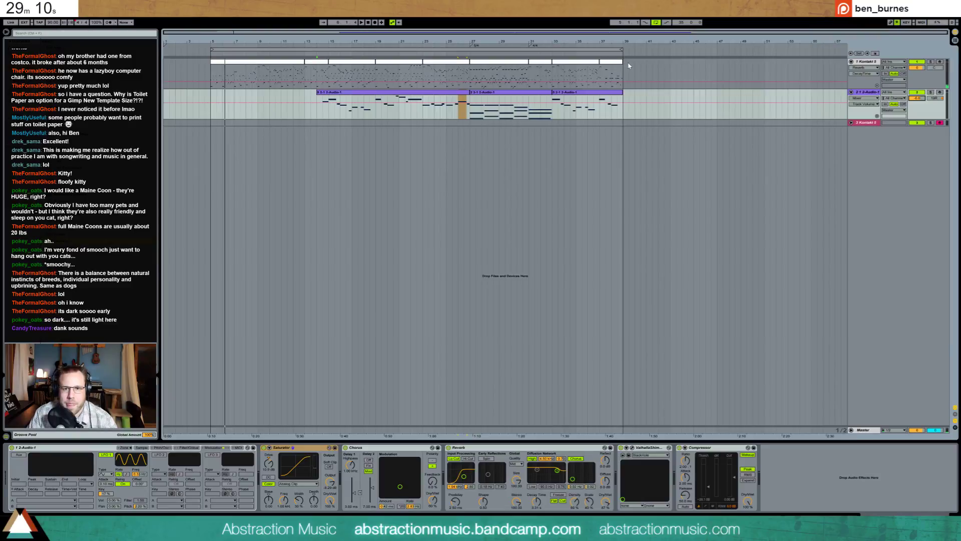
Extend the last clip of the first Kontakt track by one bar, add a low bass note at that bar's start and play the ending
drag(623, 62, 635, 61)
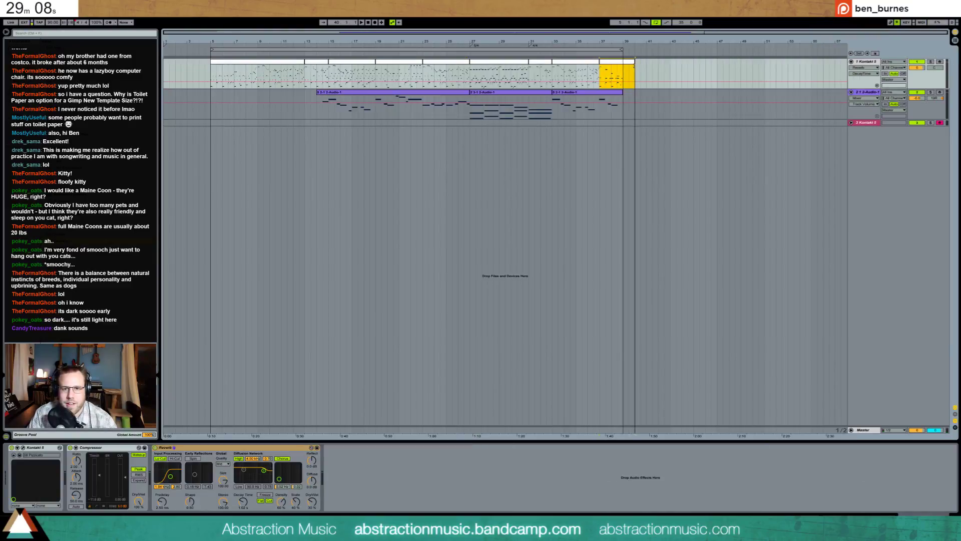
double_click(628, 62)
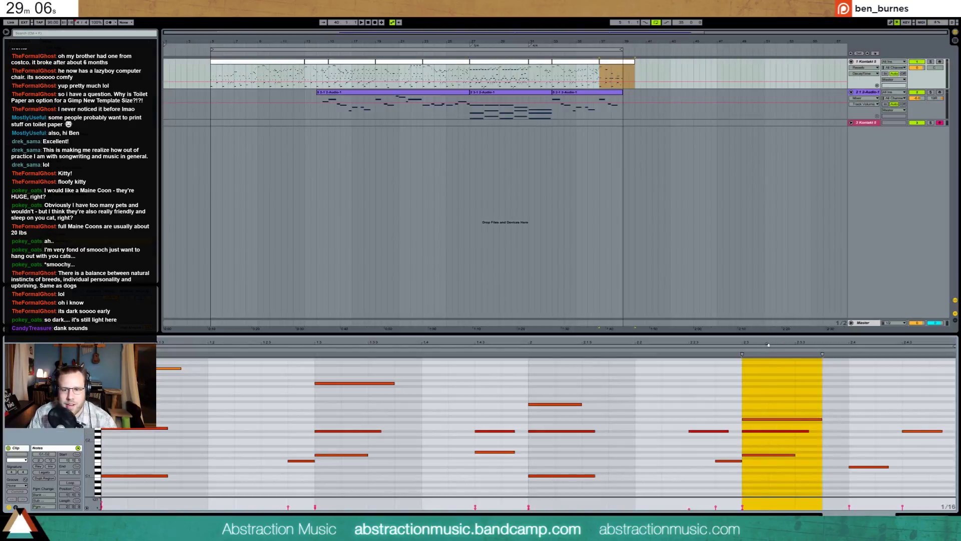
drag(769, 344, 529, 347)
click(406, 465)
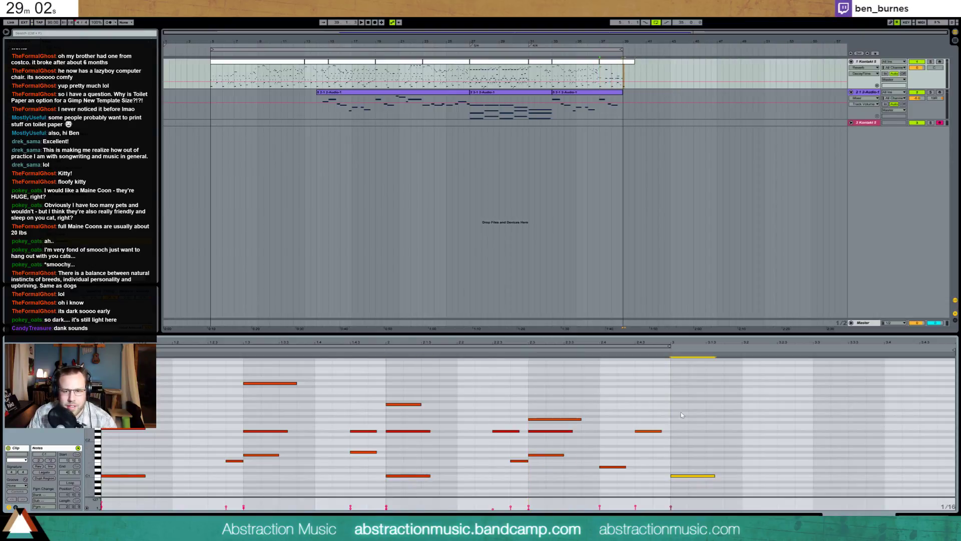
key(space)
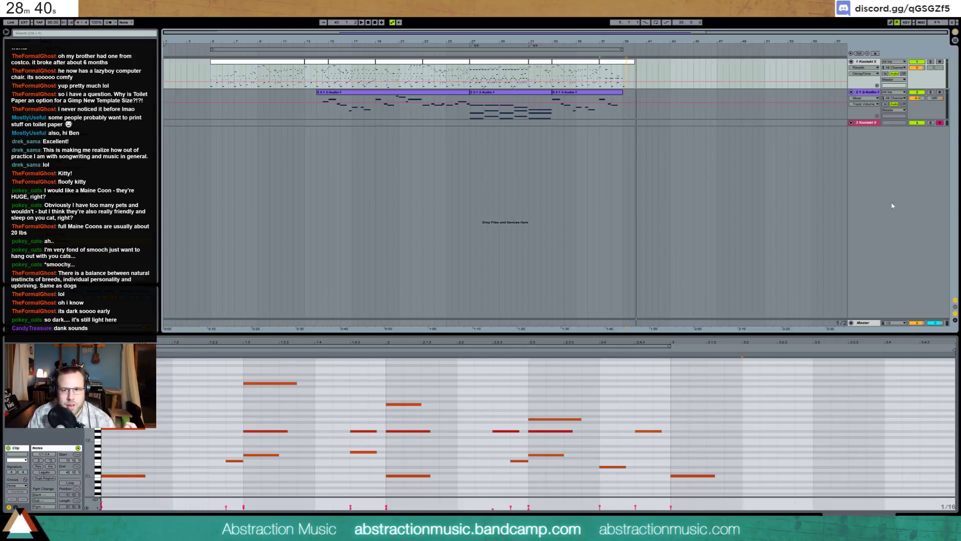
Load the BB-Simple Mastering effect rack onto the Master track
key(shift+Tab)
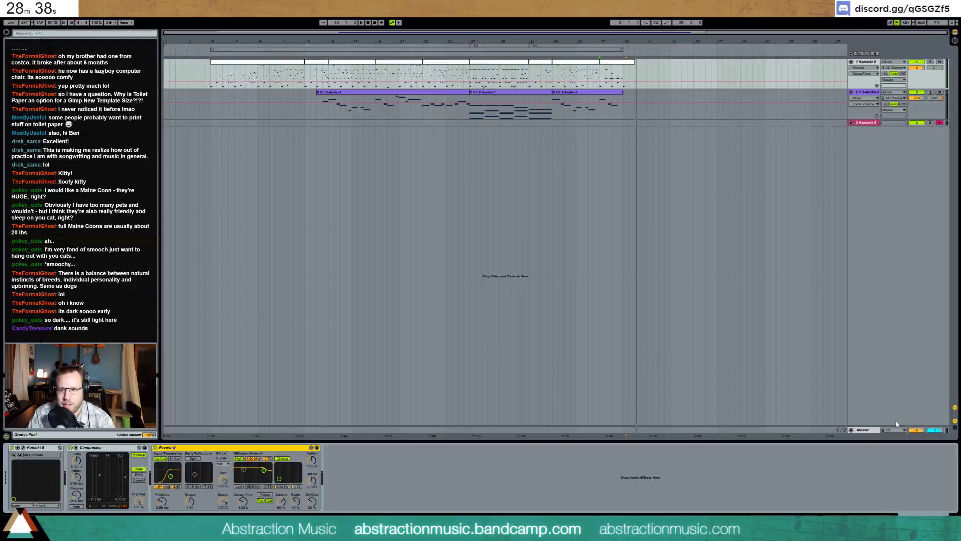
click(870, 430)
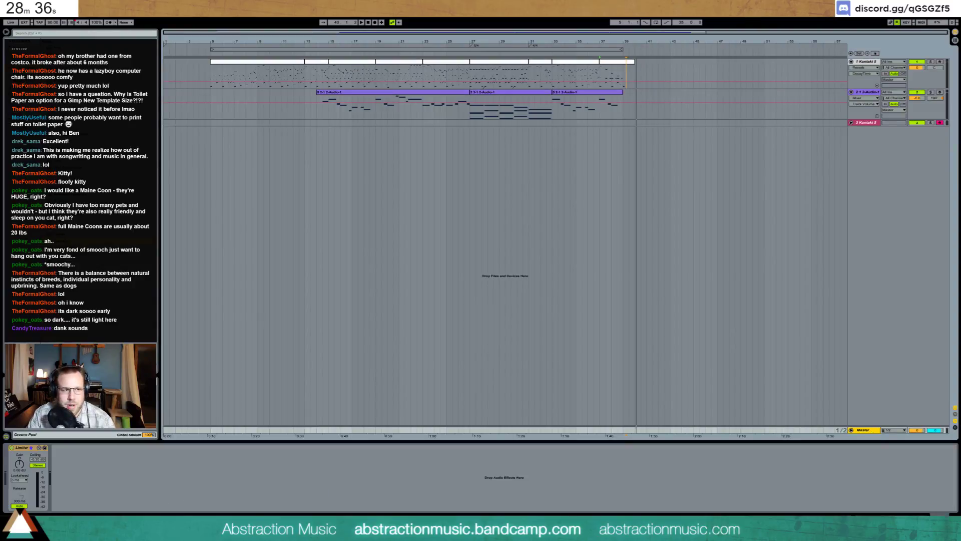
click(80, 245)
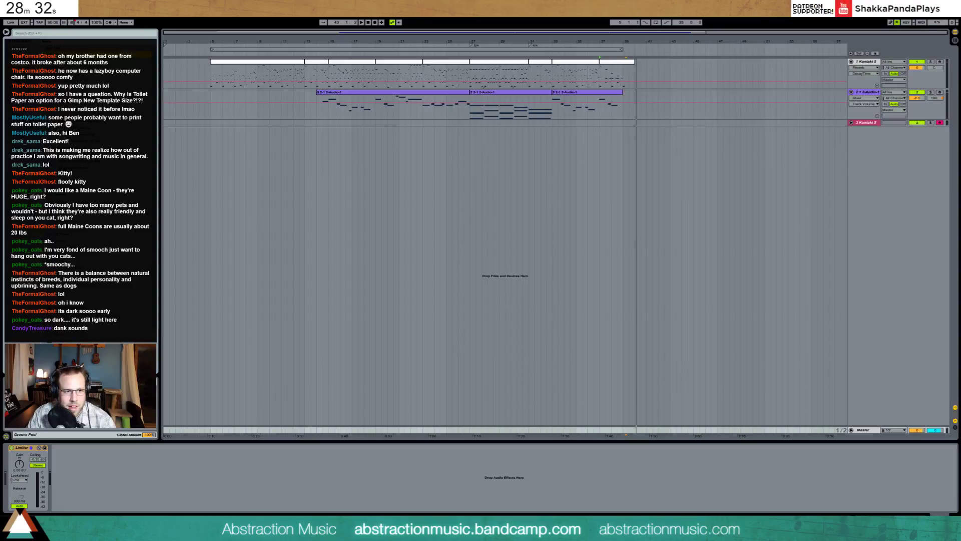
drag(172, 129, 7, 477)
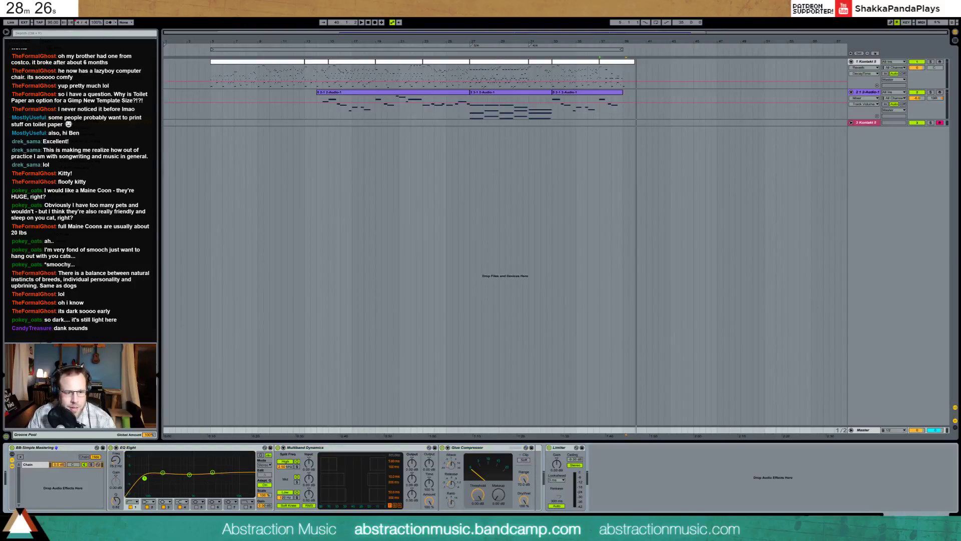
Play the piece from bar 14 and raise the Glue Compressor's makeup gain on the Master track
click(316, 53)
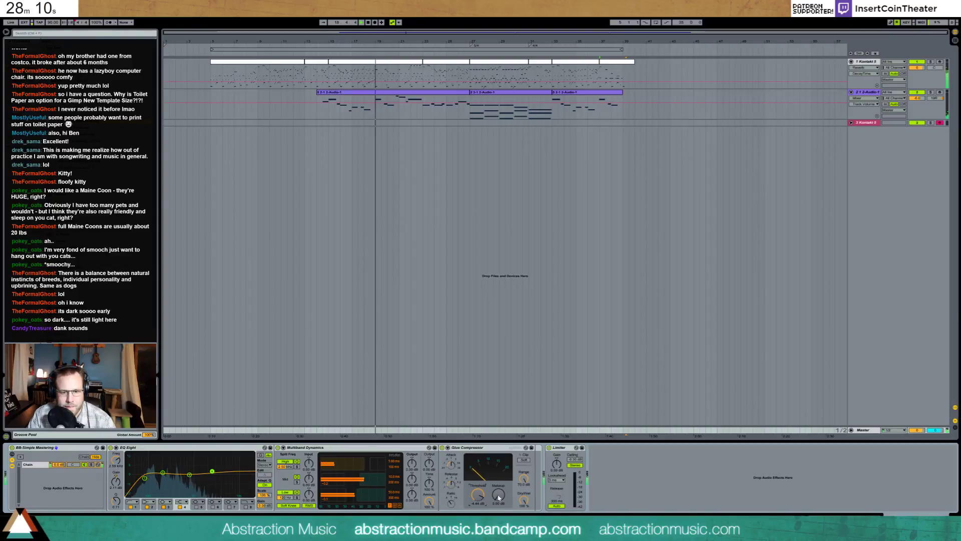
drag(499, 497, 491, 487)
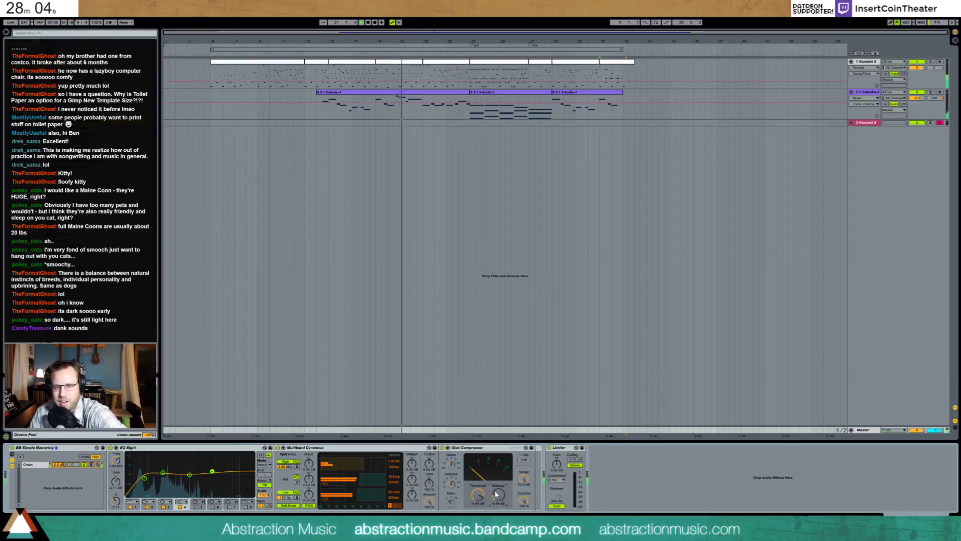
drag(501, 498, 500, 478)
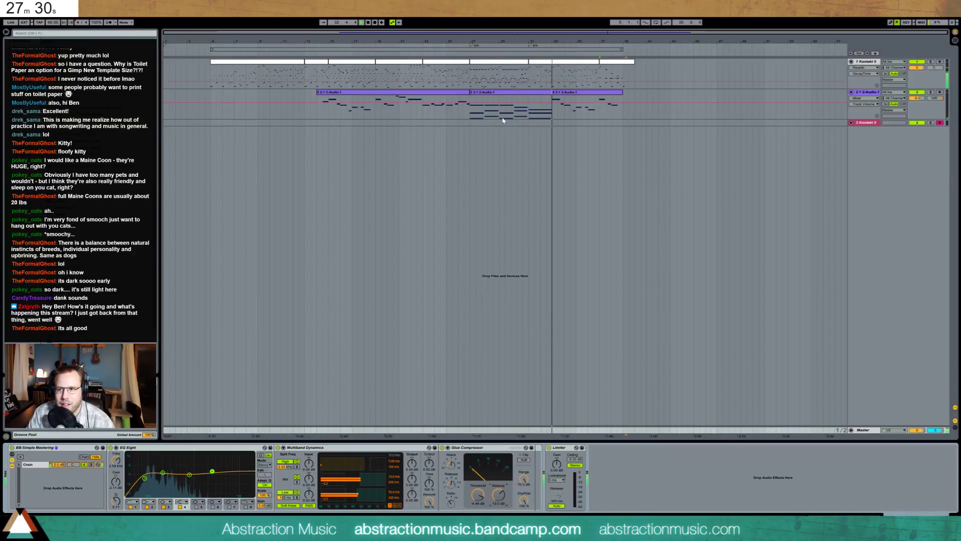
Extend the last Sampler melody clip by one bar and fill that bar with a held C4 note
click(521, 95)
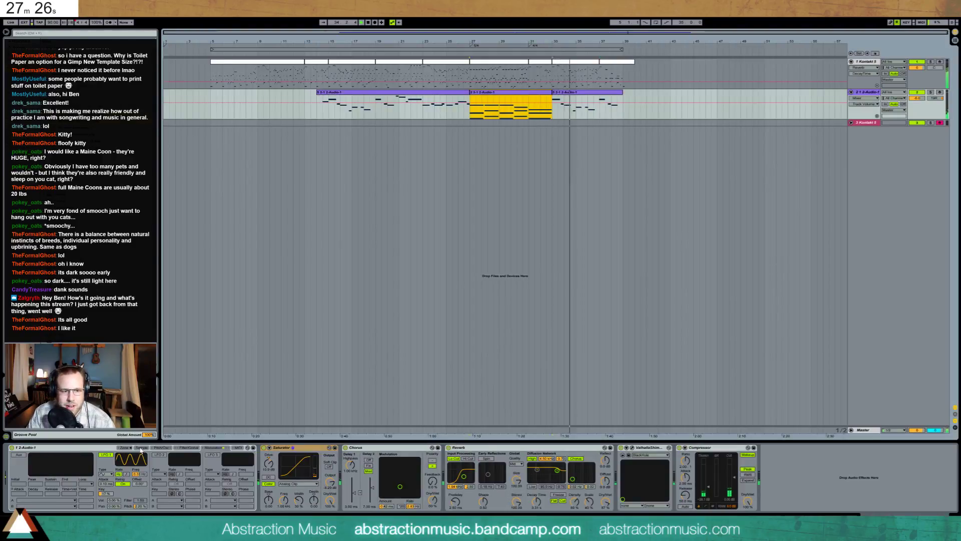
click(142, 447)
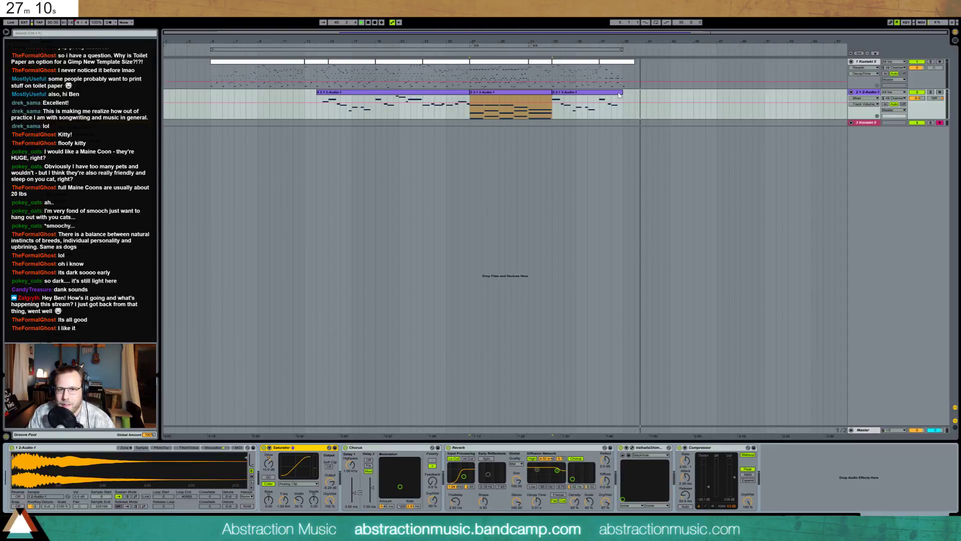
click(620, 95)
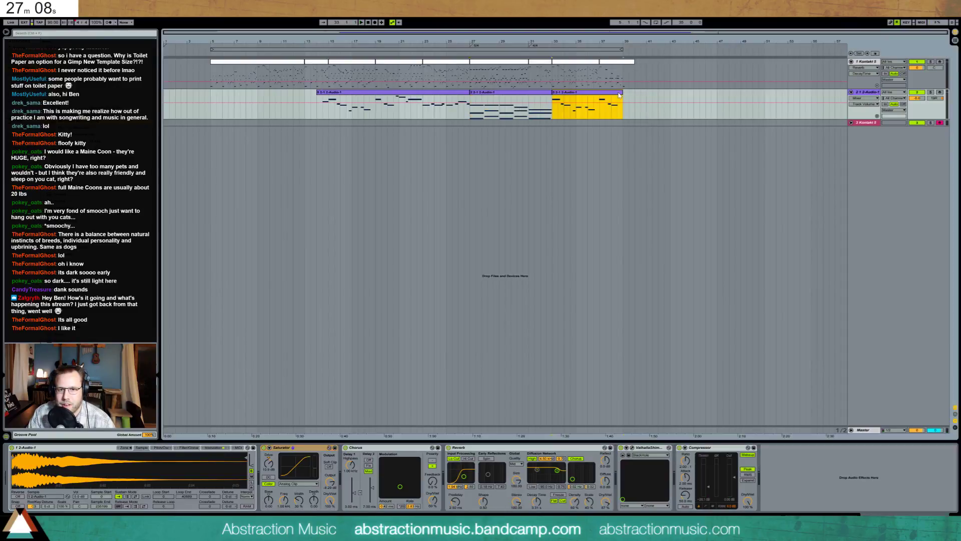
drag(619, 95, 635, 96)
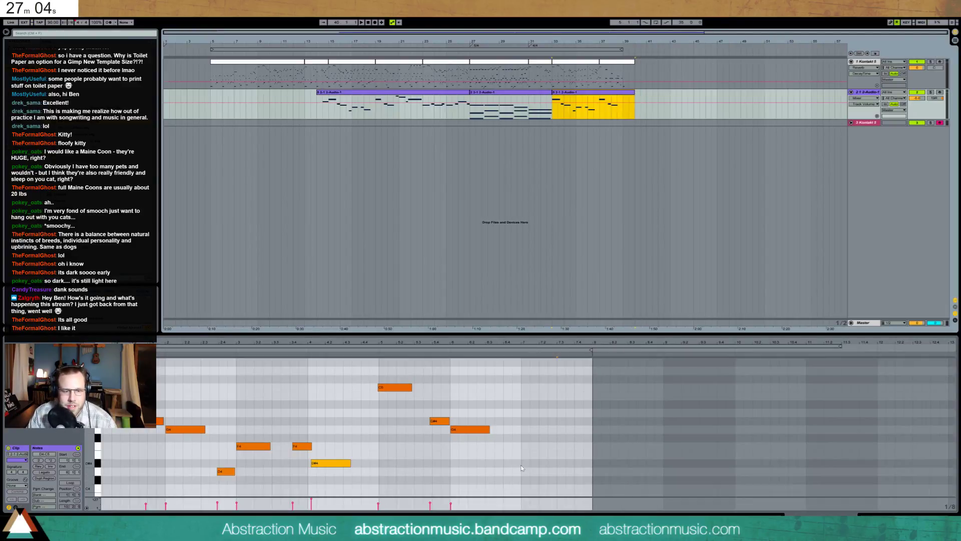
click(523, 488)
drag(523, 488, 591, 489)
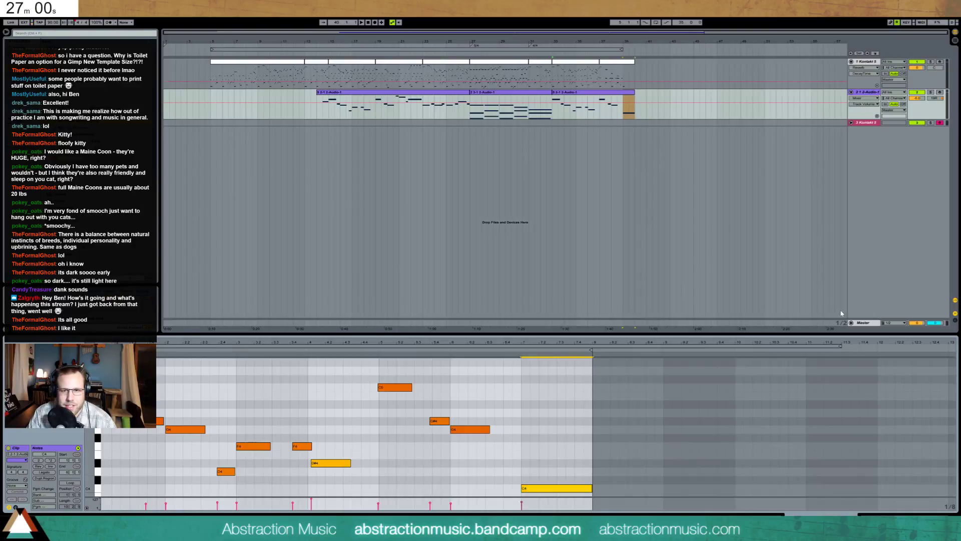
click(602, 117)
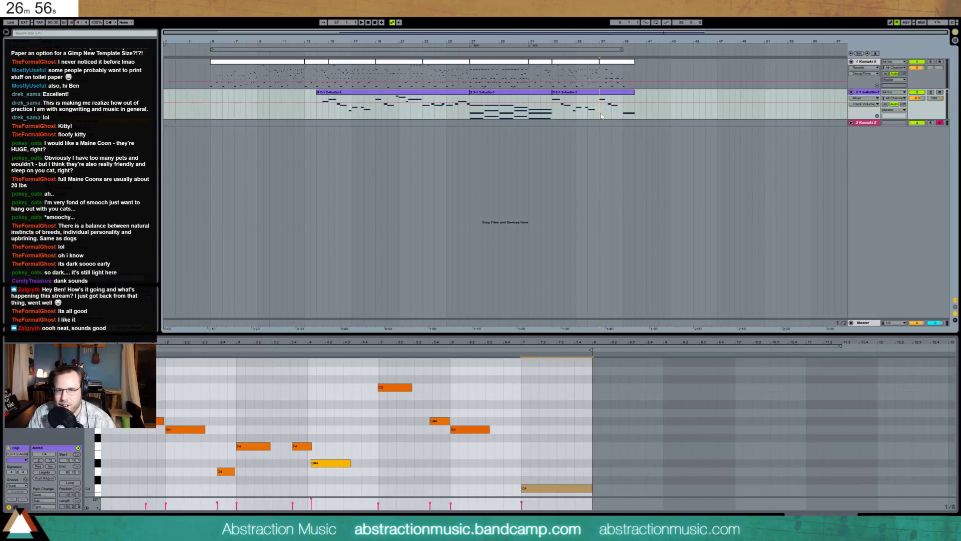
key(space)
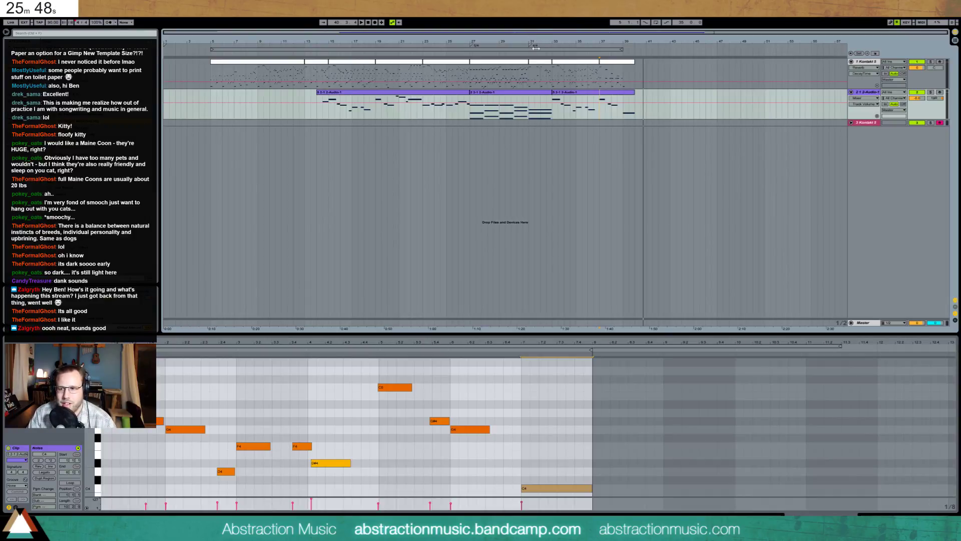
Switch to the browser window with the countdown timer and close it
click(358, 529)
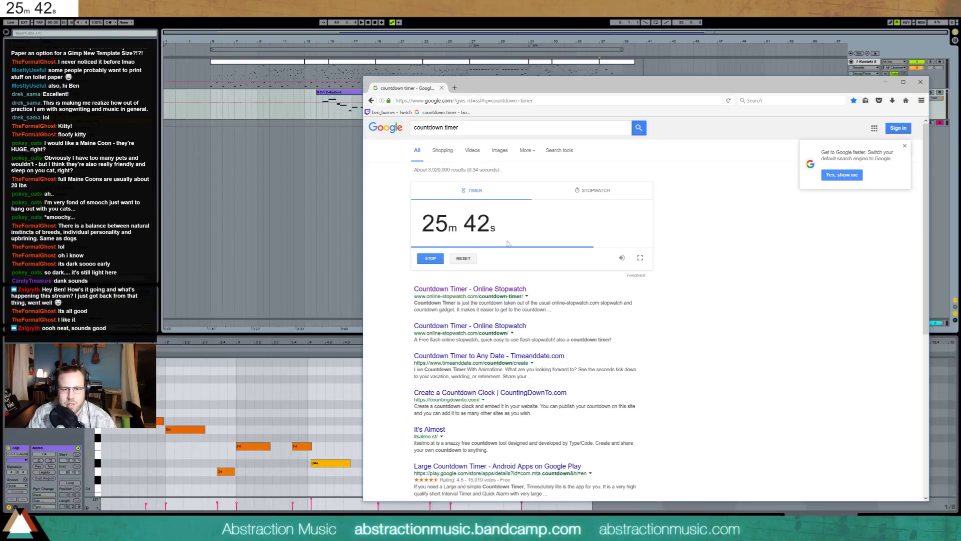
click(919, 85)
click(694, 269)
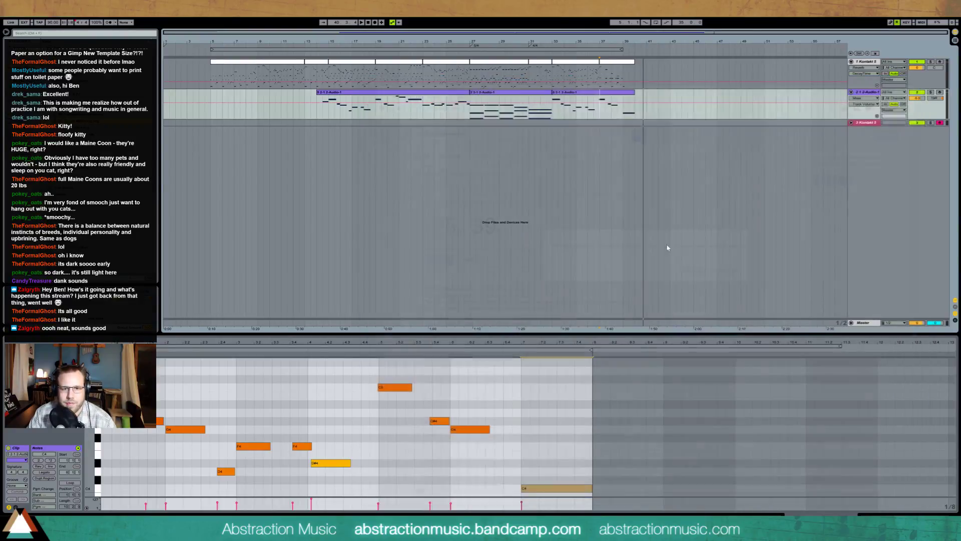
Consolidate all clips of the first Kontakt track into one continuous MIDI clip
click(211, 73)
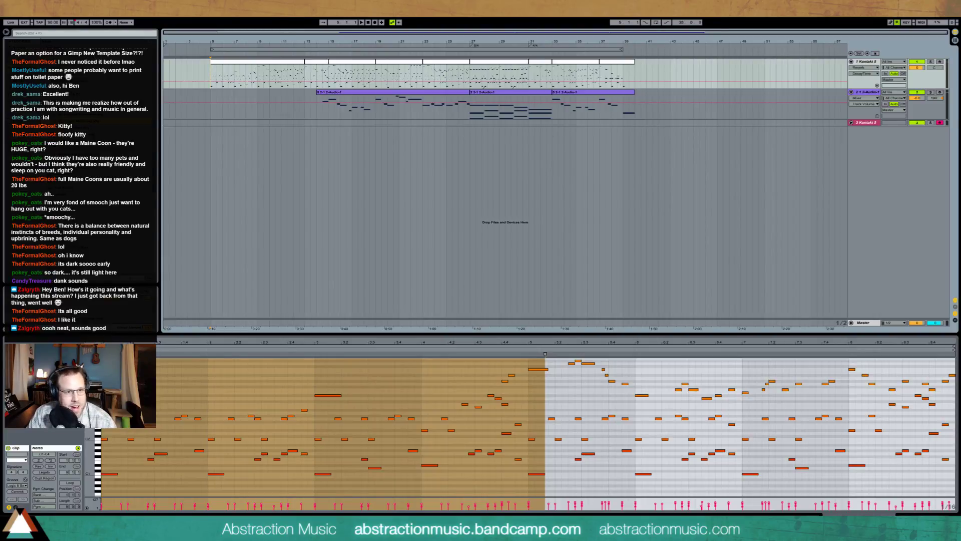
click(241, 66)
key(space)
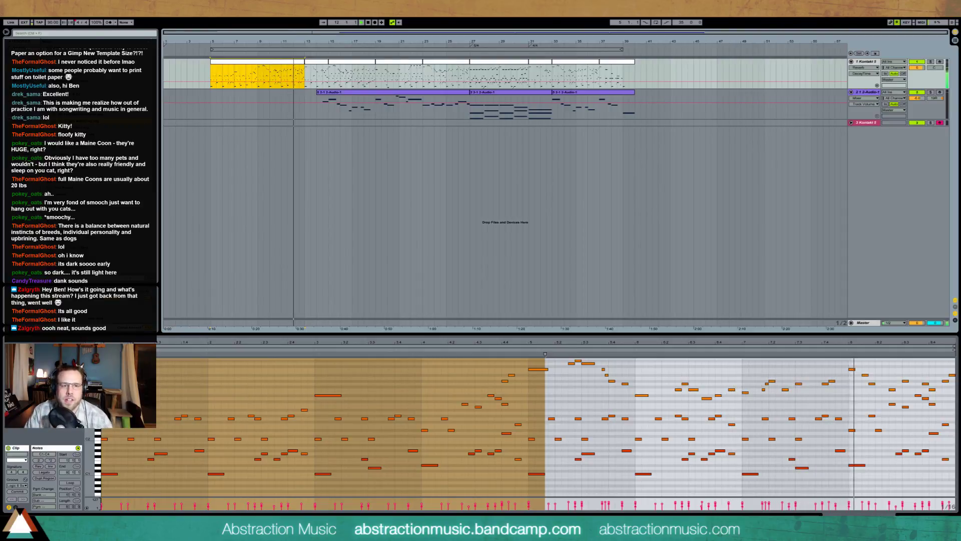
click(632, 62)
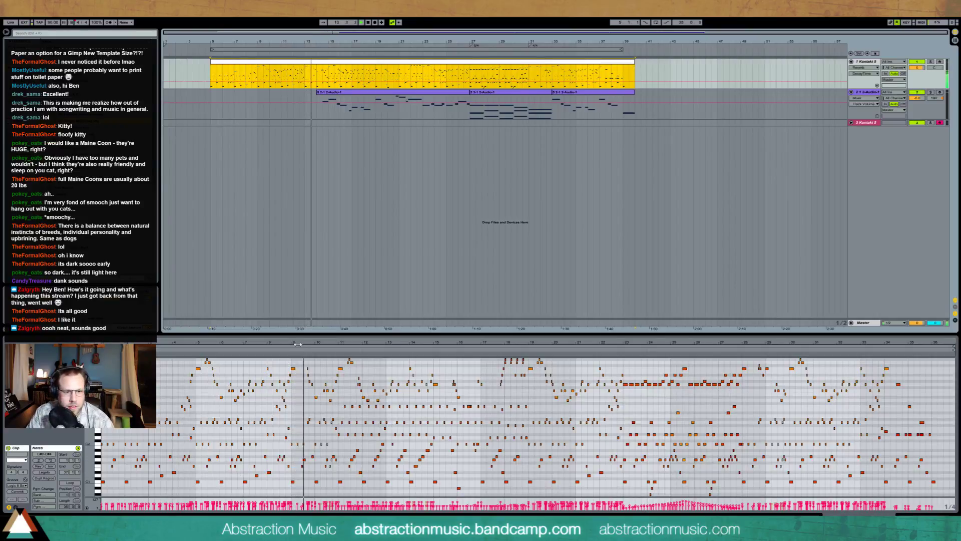
Play through the consolidated Kontakt clip with playback follow on and add a note one octave above its final low bass note
drag(299, 343, 274, 389)
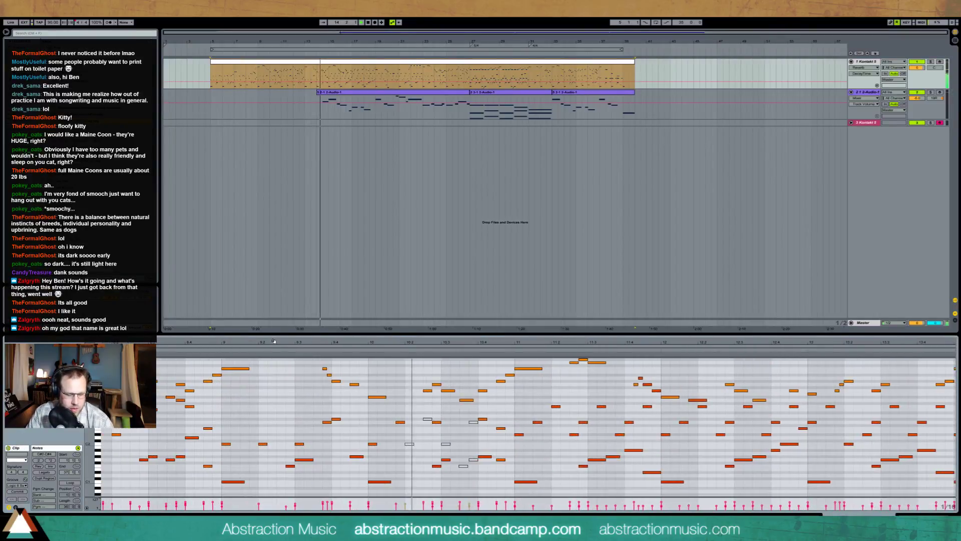
key(ctrl+f)
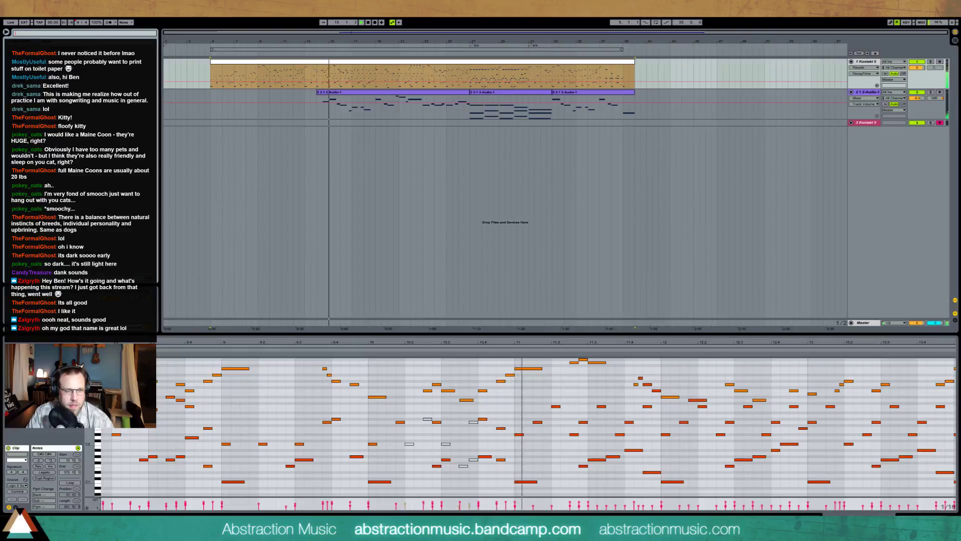
click(287, 400)
key(ctrl+shift+f)
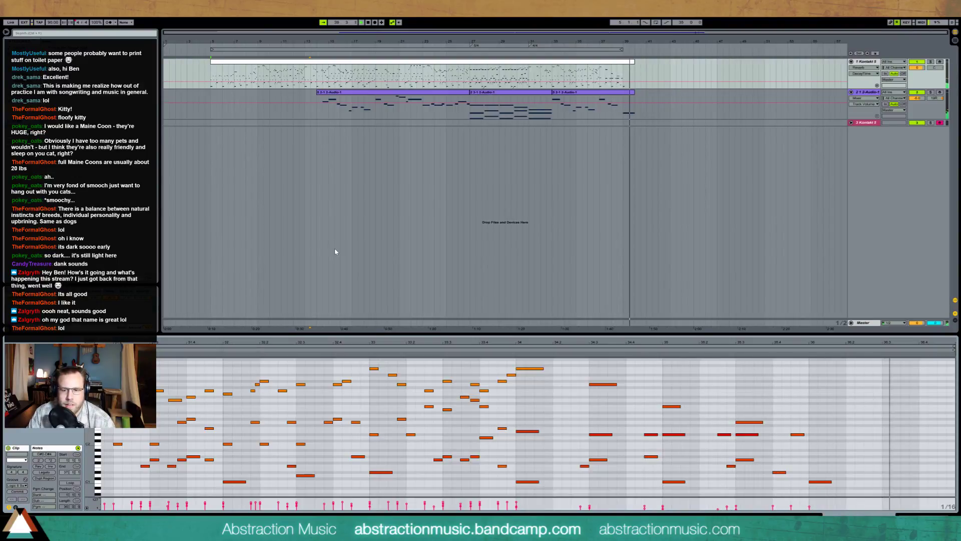
double_click(813, 444)
click(796, 349)
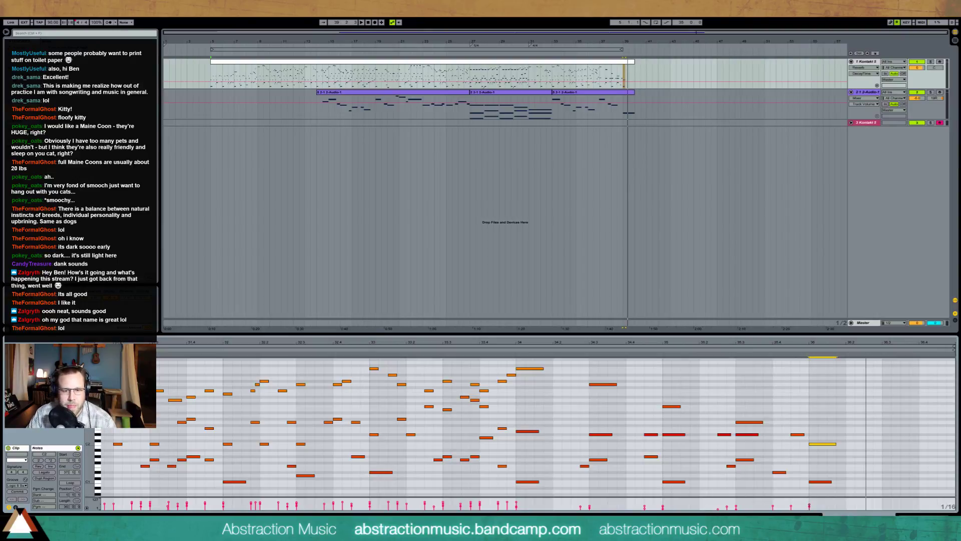
click(470, 70)
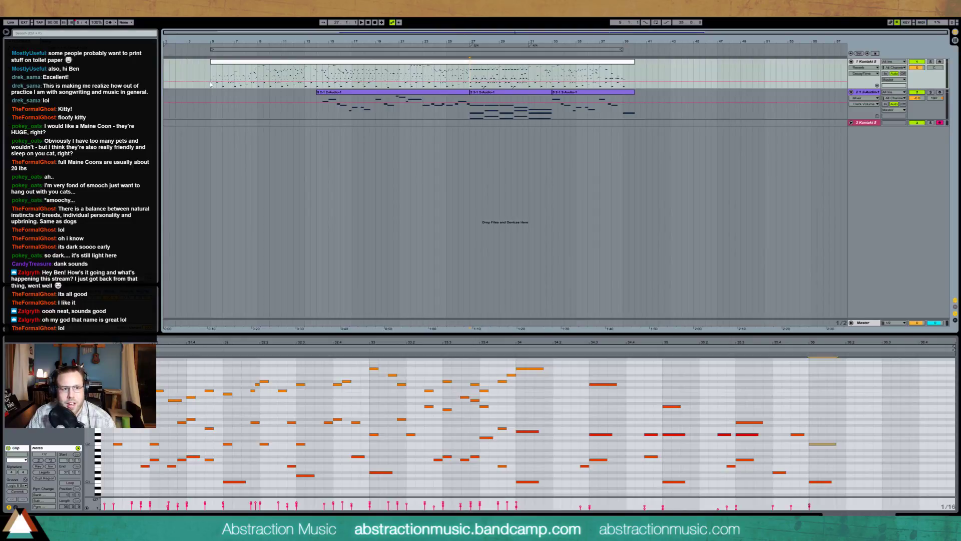
click(209, 73)
click(591, 50)
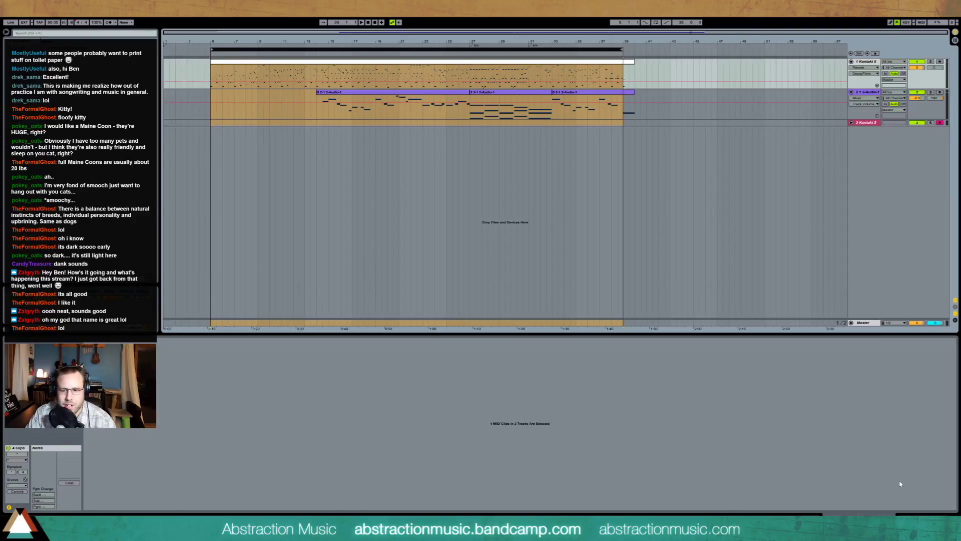
click(884, 534)
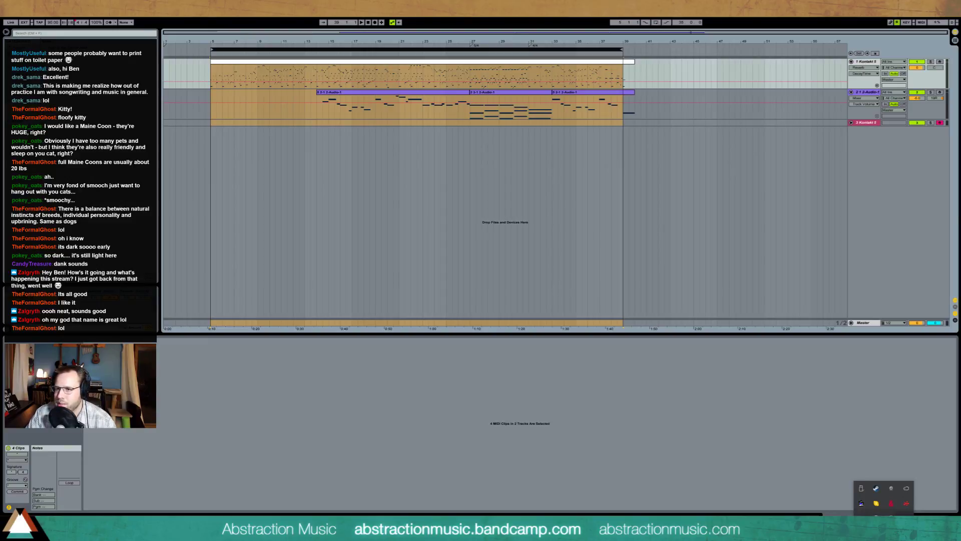
click(883, 533)
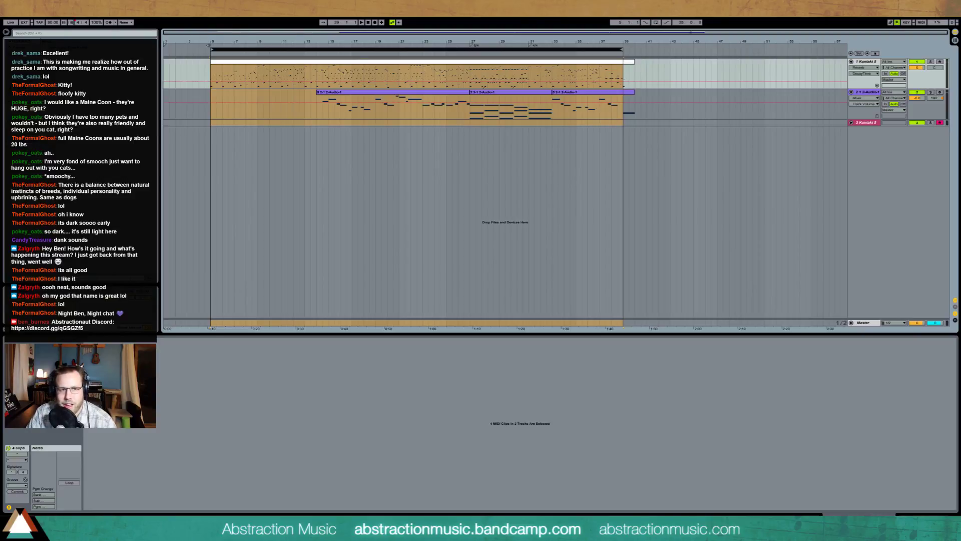
click(213, 60)
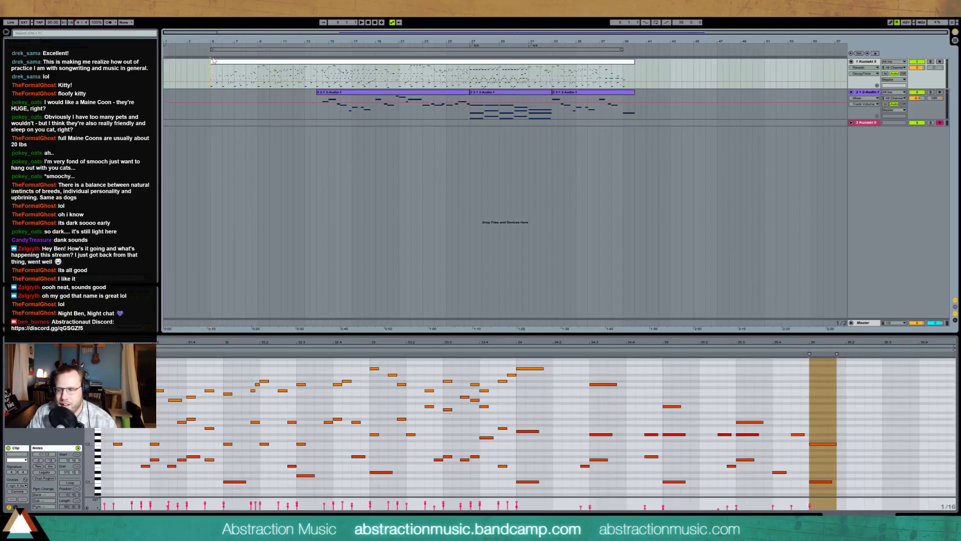